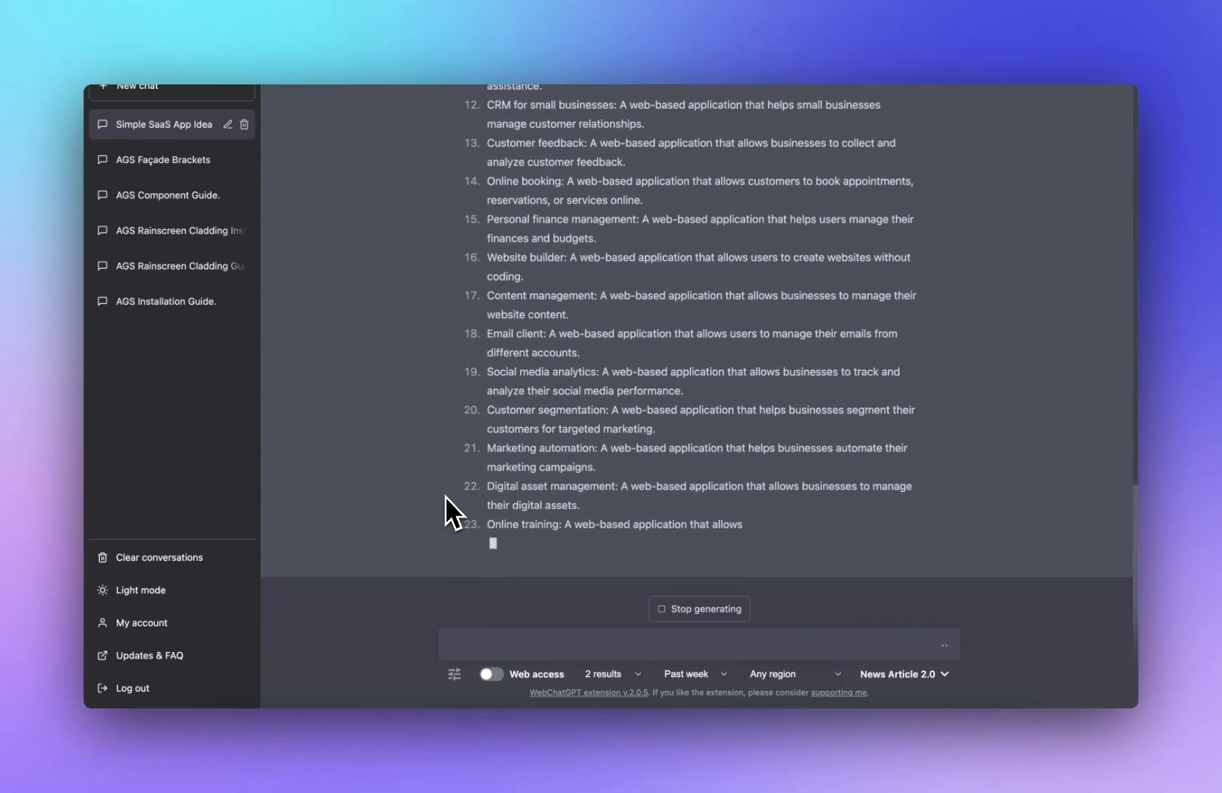
Step: Send follow-up prompts asking for more SaaS ideas, including "give me 100 more"
type("more")
key("Return")
type("give me 100 more")
key("Return")
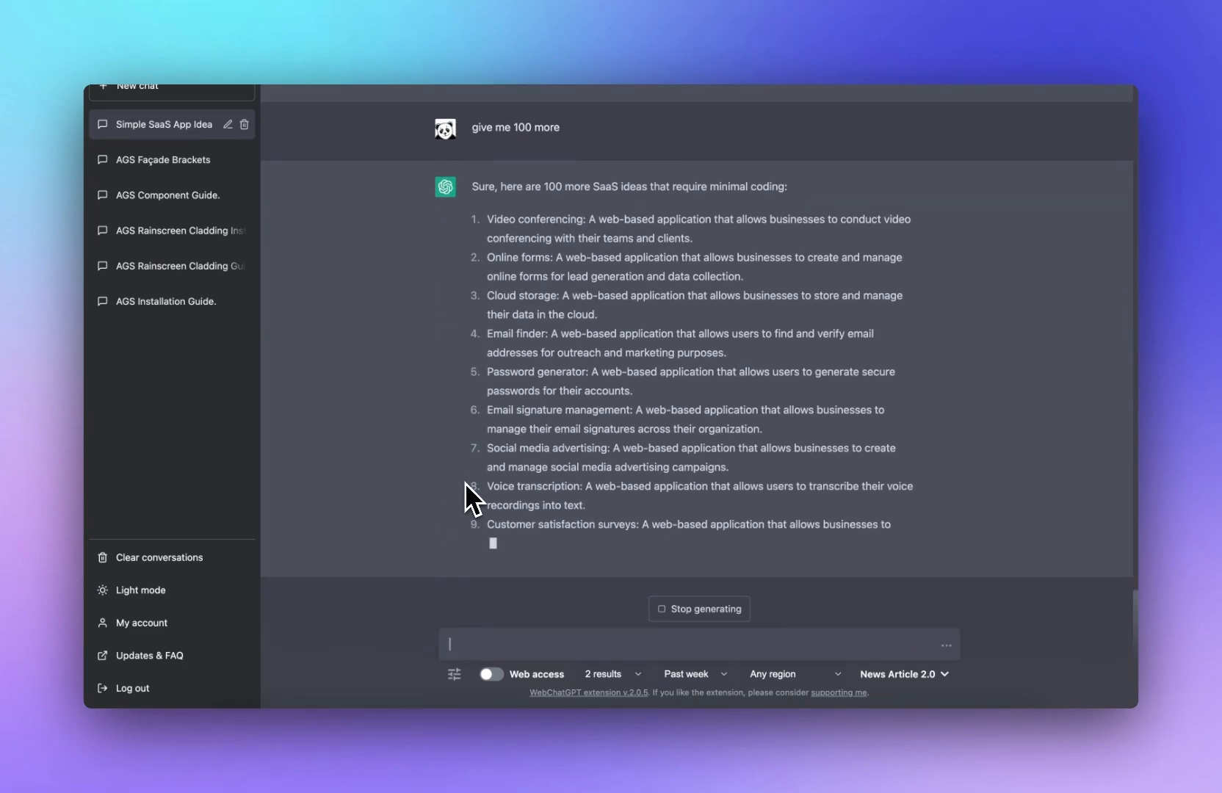
type("more")
key("Return")
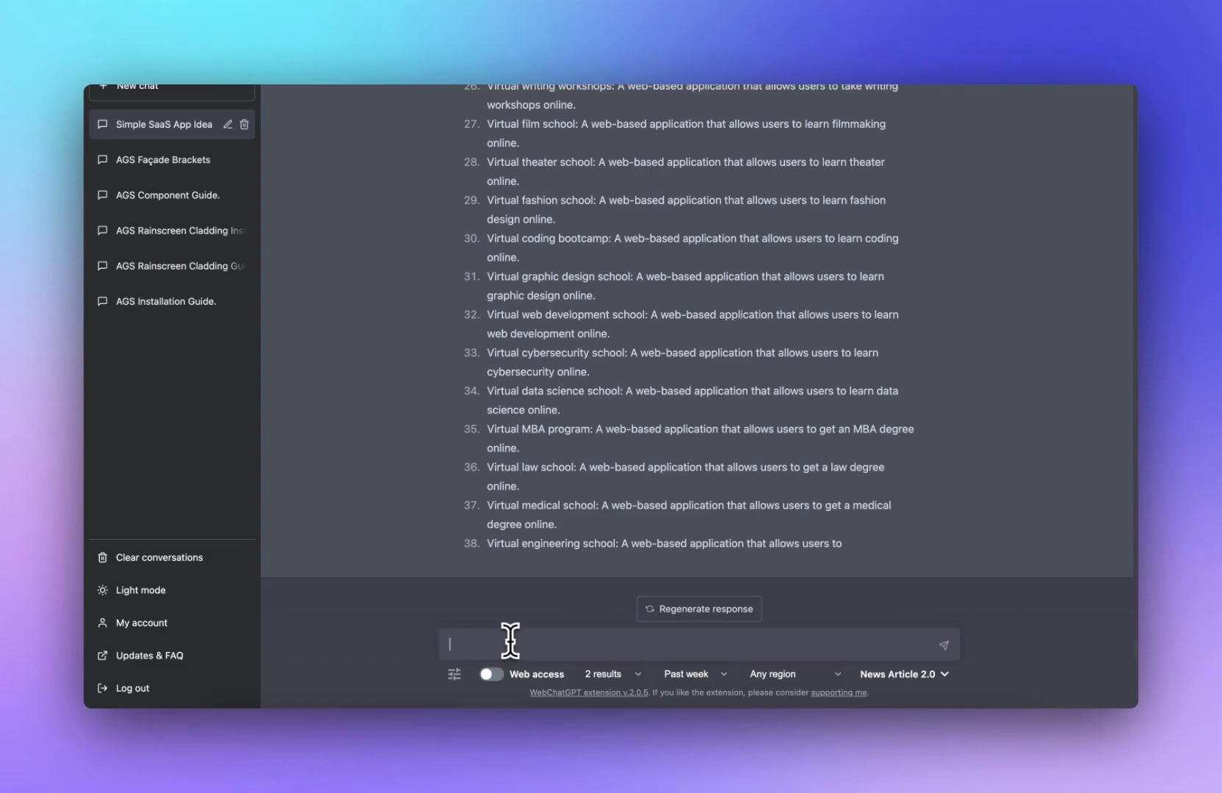
Step: Ask for 50 more ideas that are passive, needing no work once up and running
type("please provide 50 more, but they must be passive, ie I do not need to ")
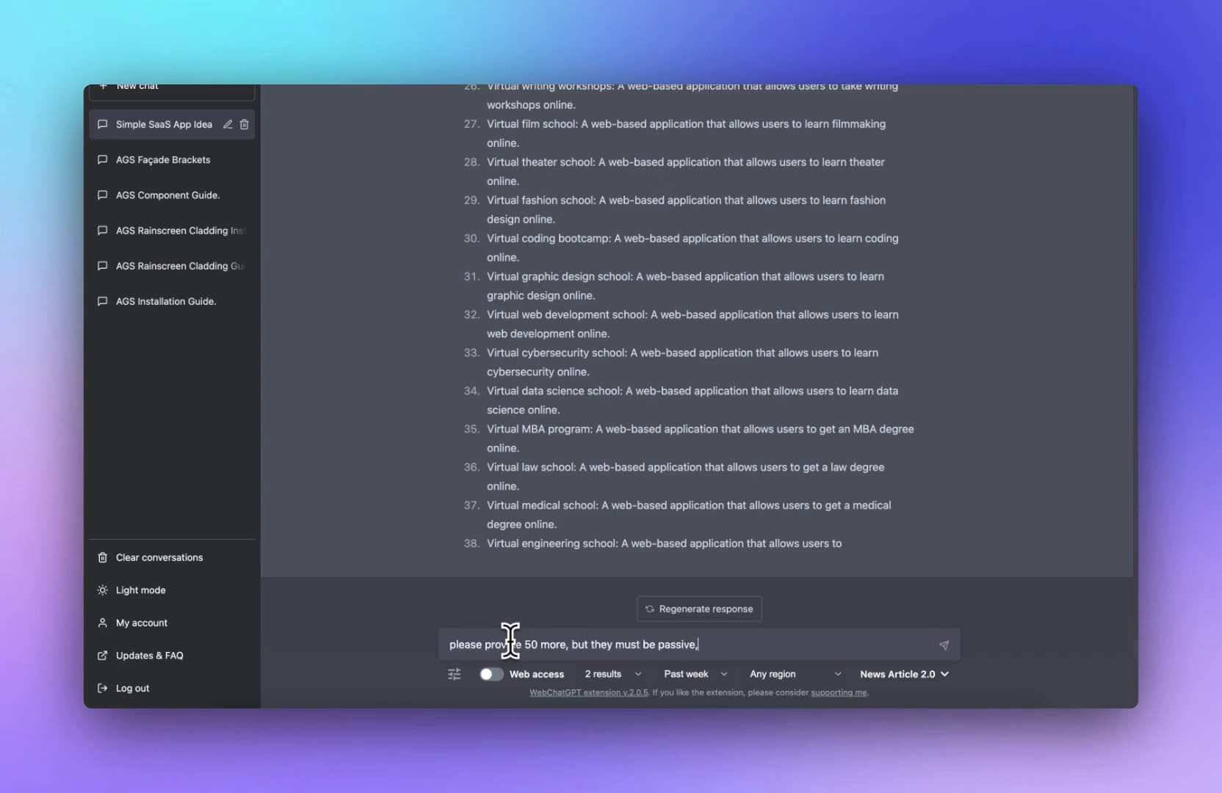
type("do anything once it is up and running")
key("Return")
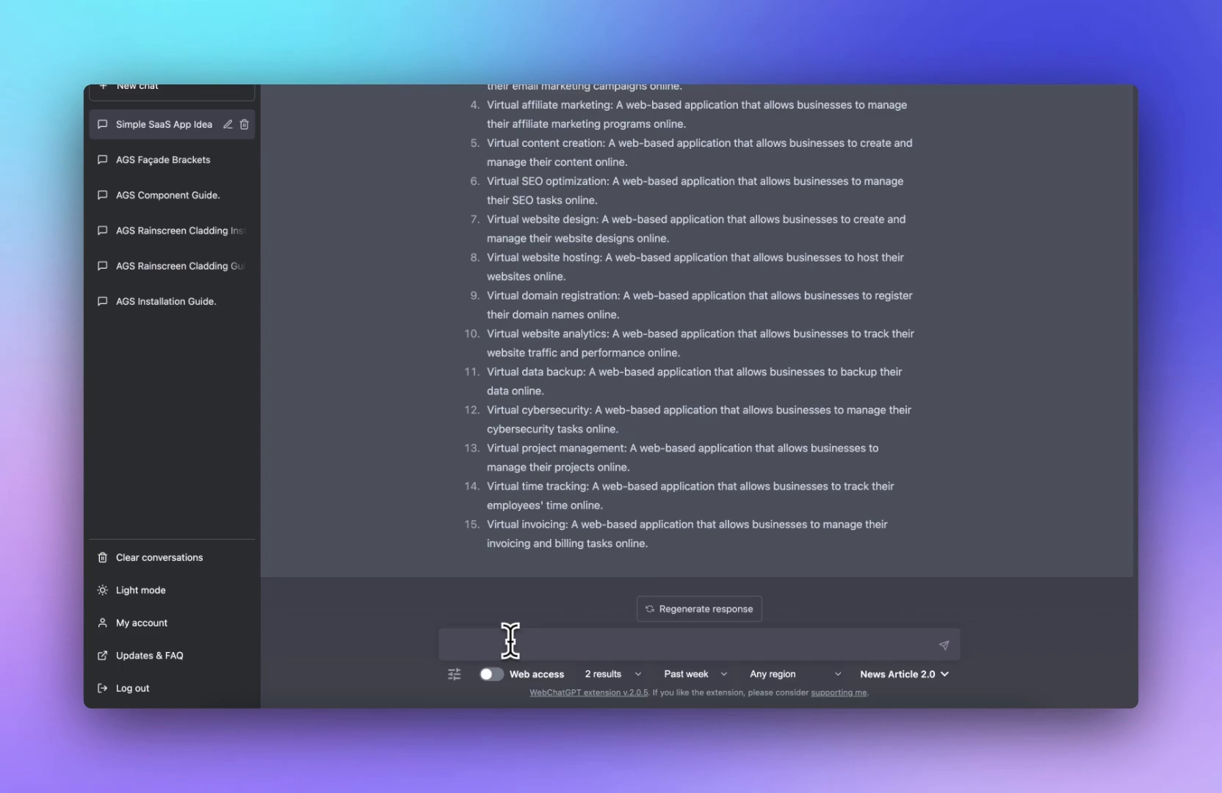
Step: Ask what else a free writers' website with tools like convertcase and word count could include, and read the reply
type("ok, i wish to create a free website for writers, it will have too")
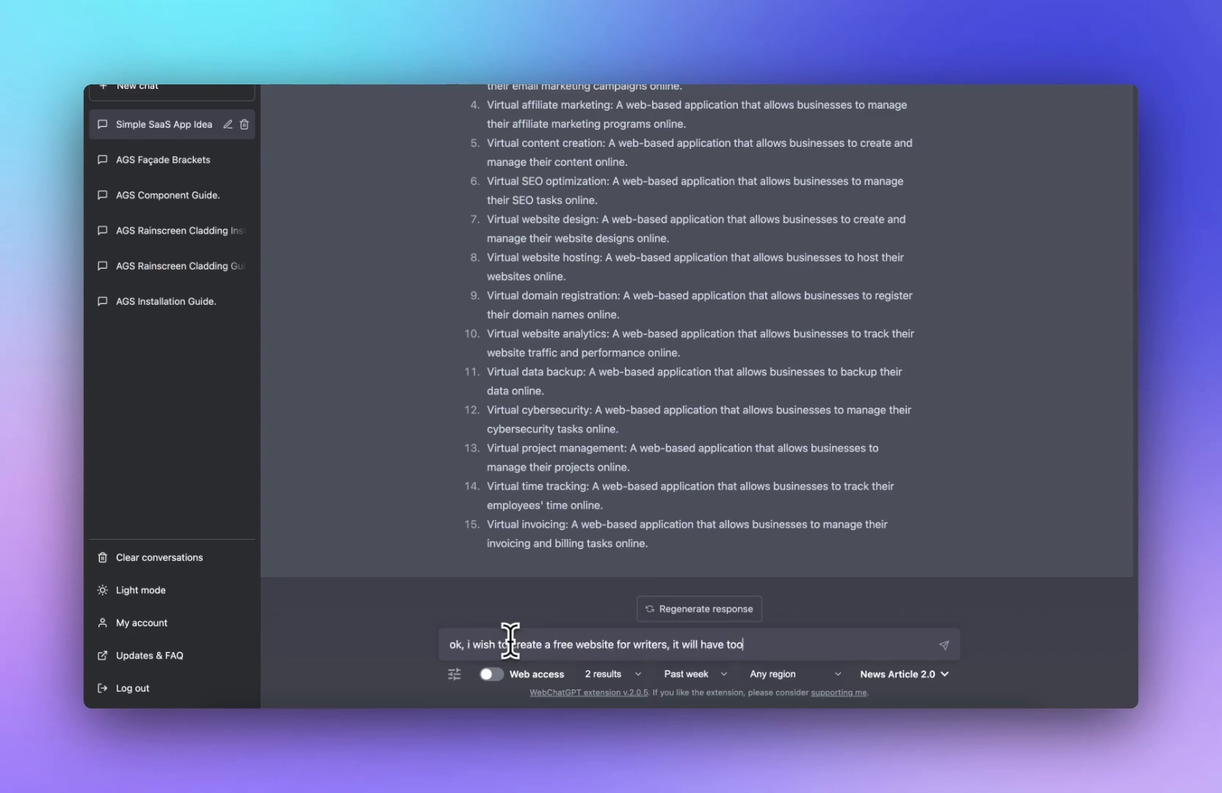
type("ls such as convertcase, word count, what else could i include?")
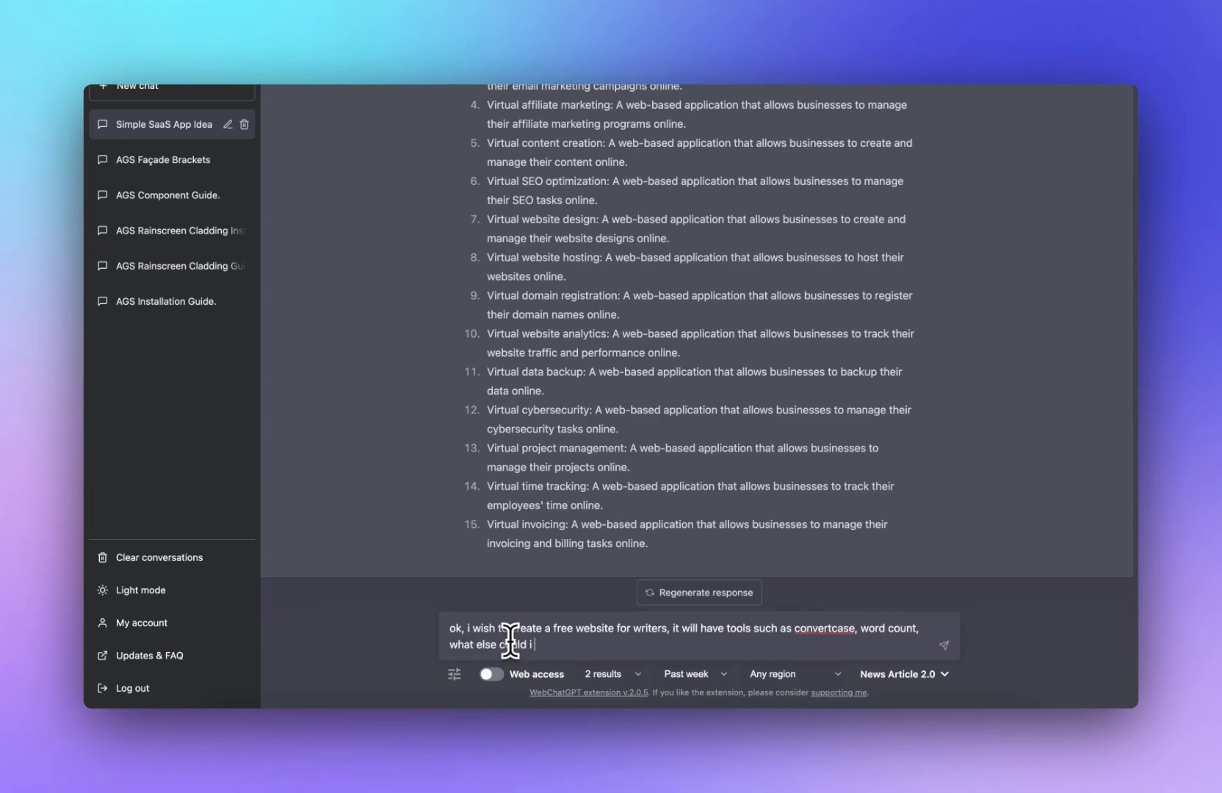
key("Return")
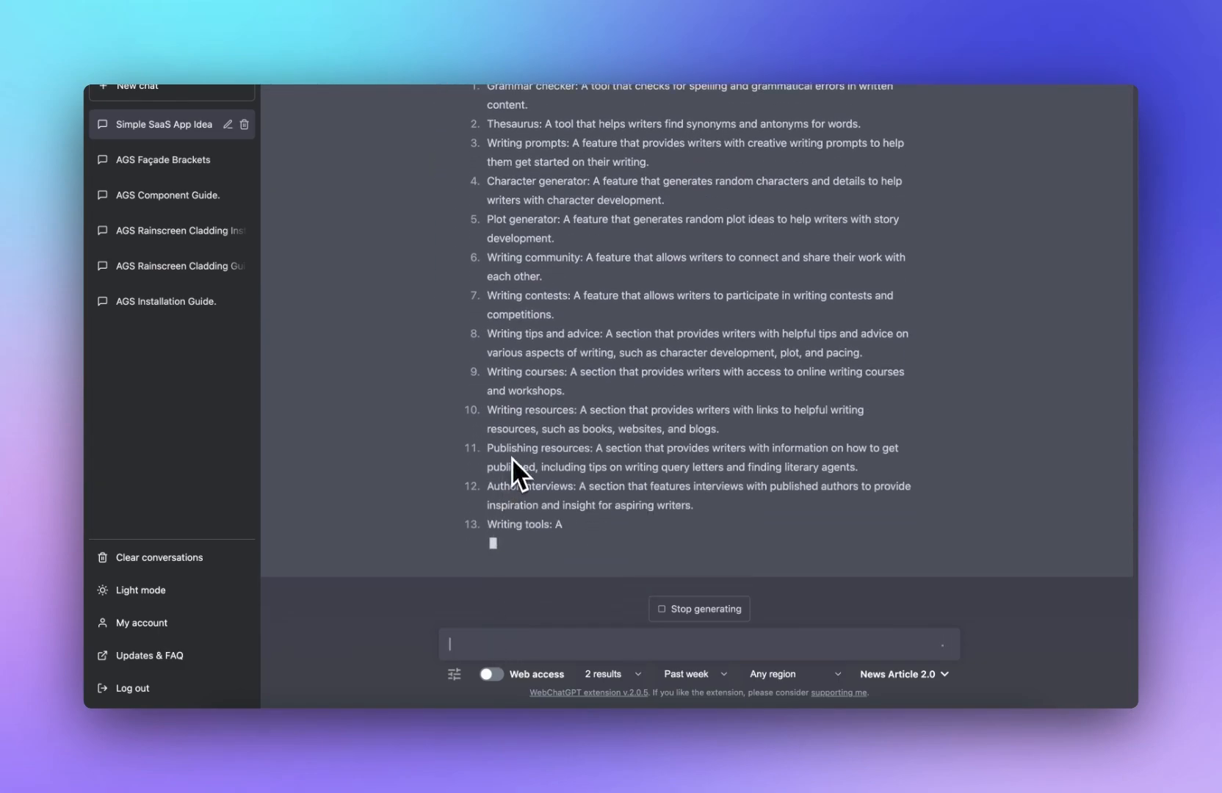
scroll(509, 455, "up", 2)
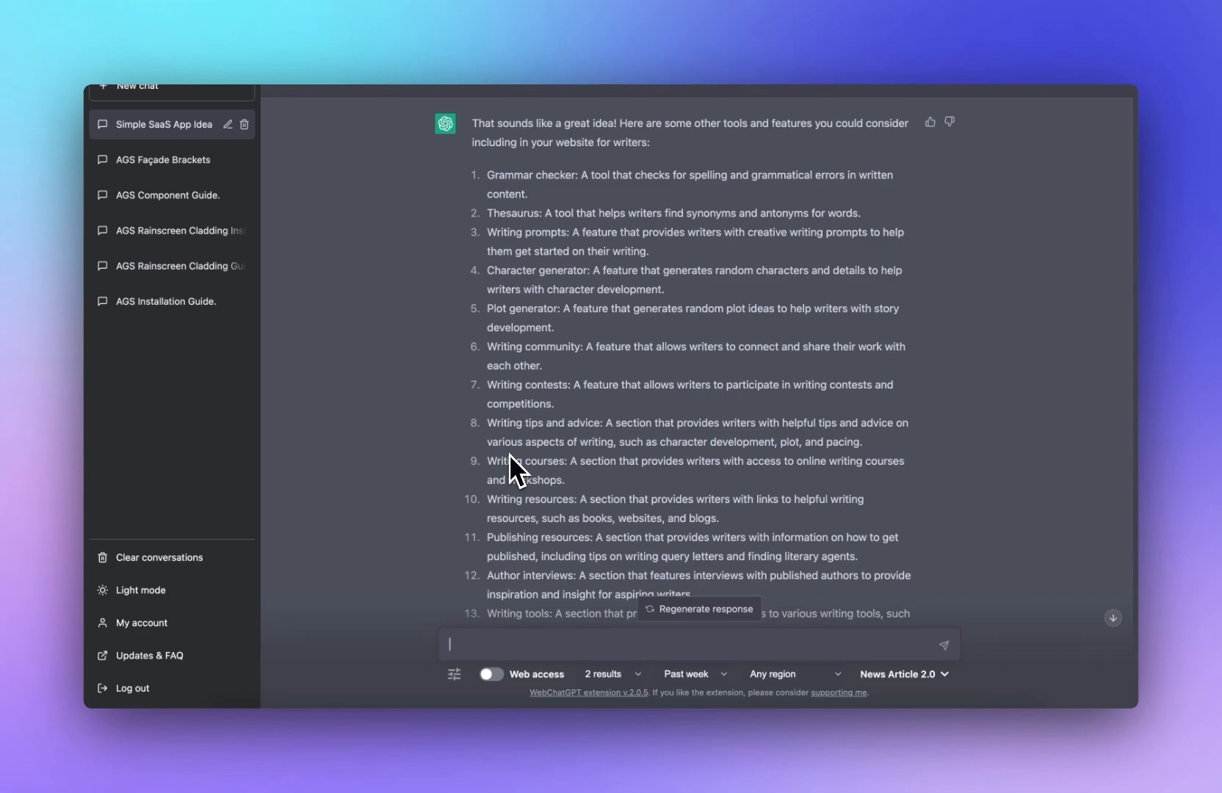
scroll(509, 454, "down", 3)
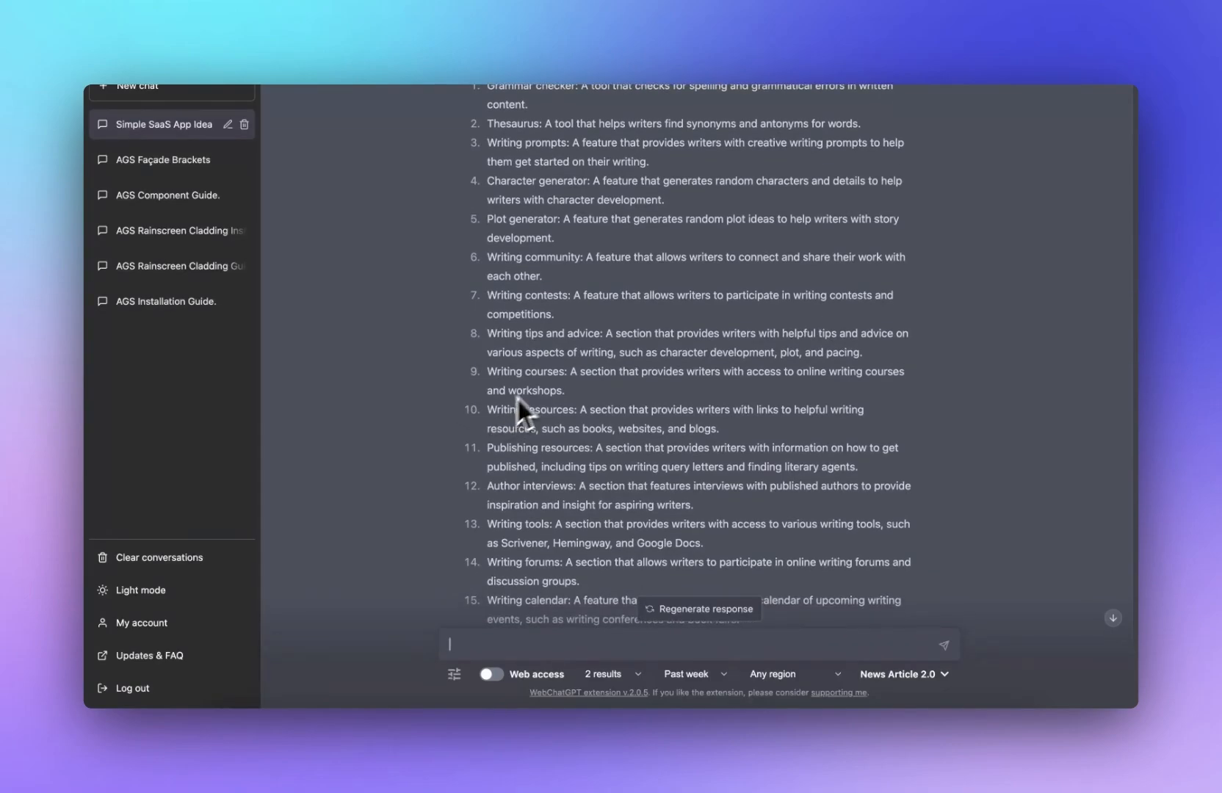
scroll(518, 398, "down", 12)
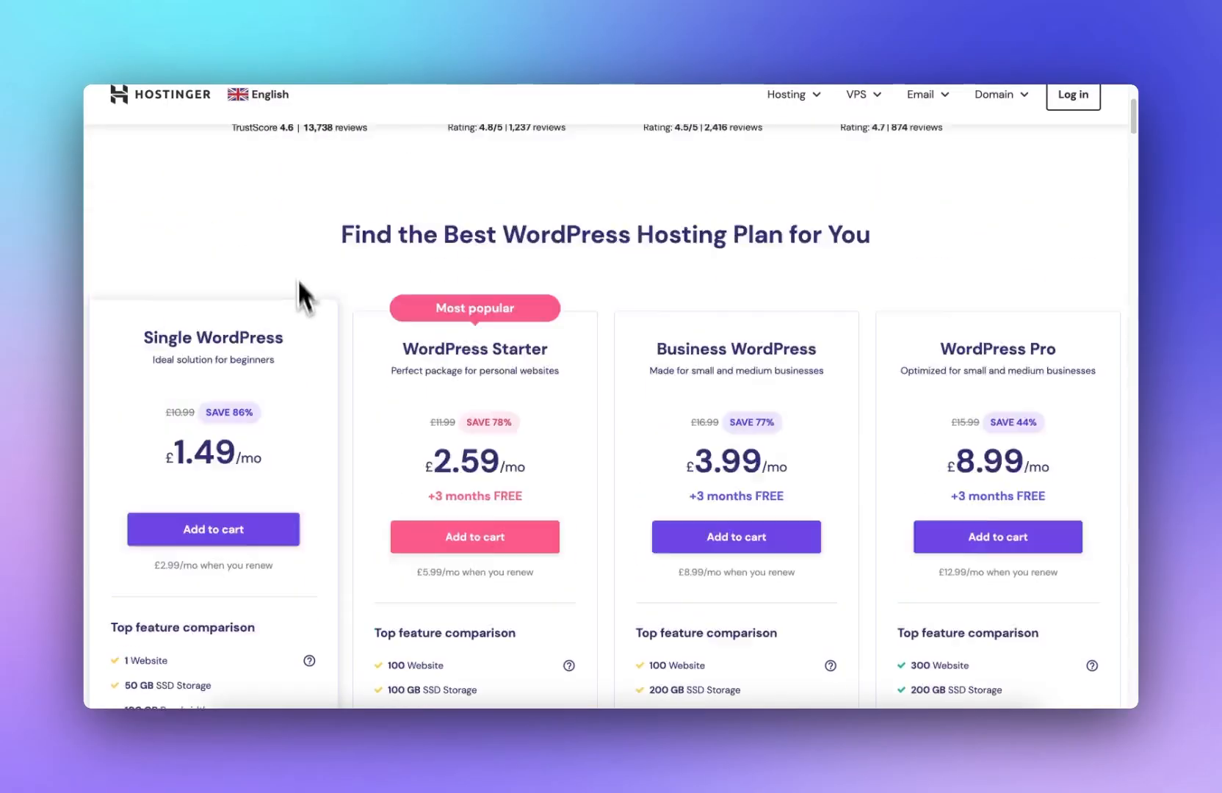
Step: Review the WordPress hosting plans and their feature comparison
scroll(303, 325, "up", 5)
scroll(304, 325, "up", 3)
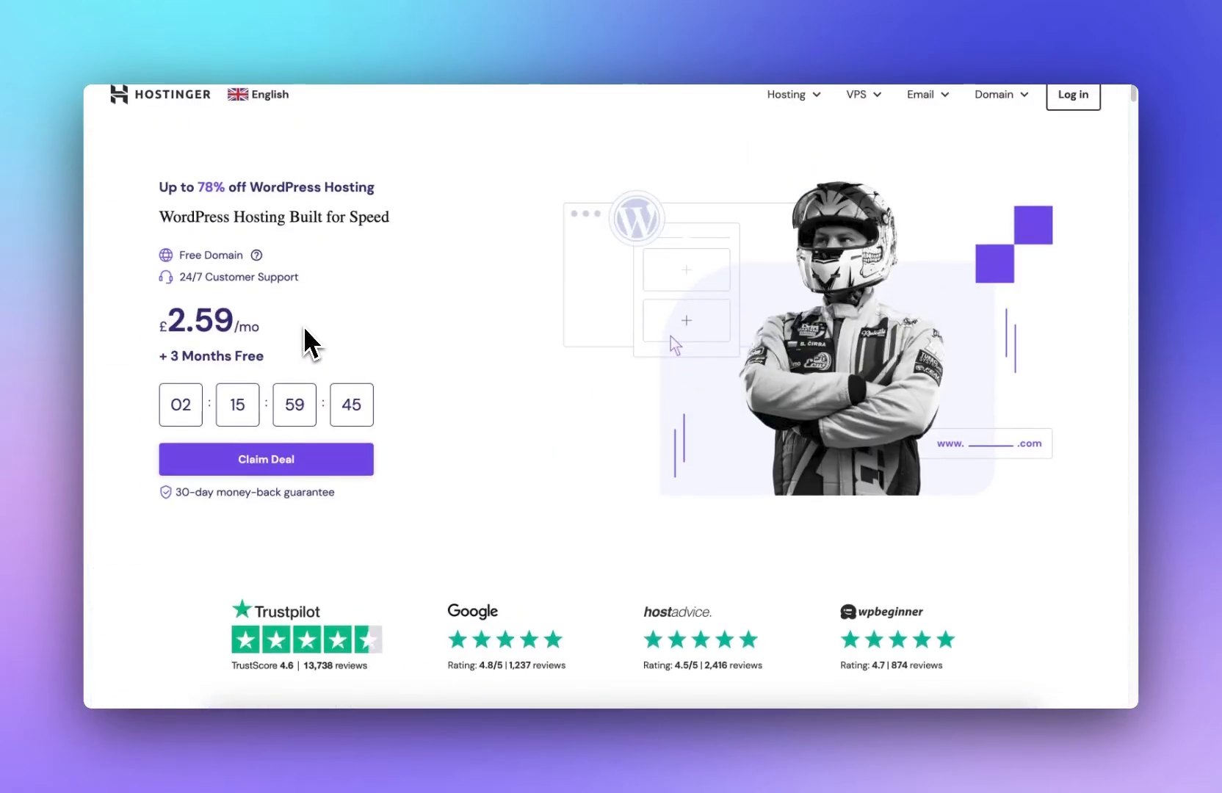
scroll(303, 327, "down", 6)
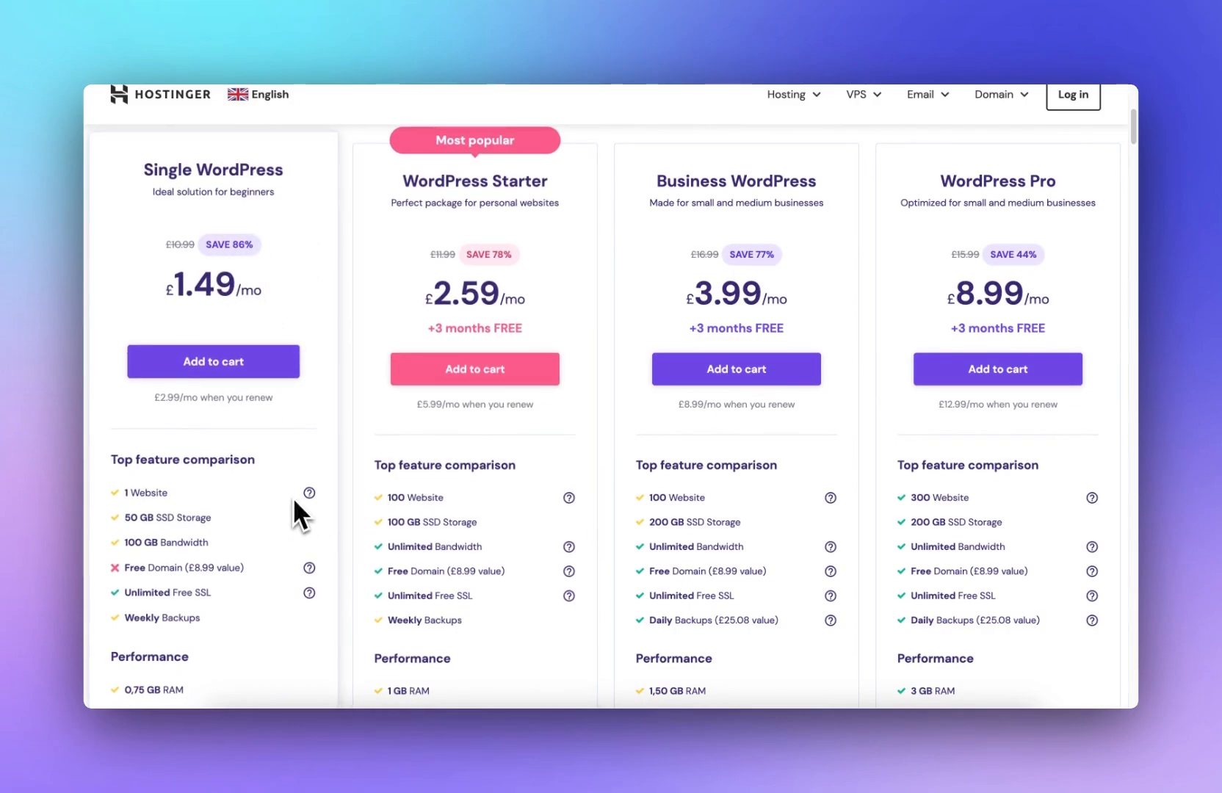
scroll(264, 591, "down", 1)
scroll(265, 592, "up", 10)
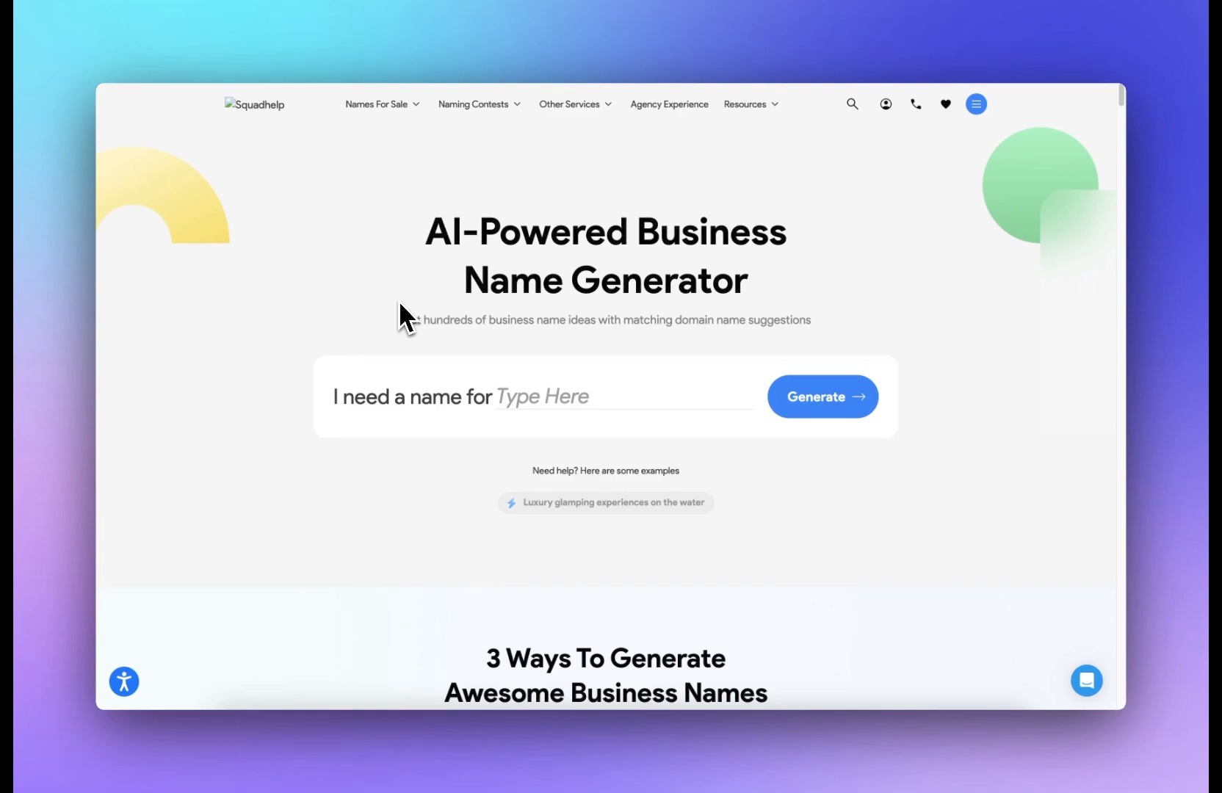
Step: Generate business names for a website that provides free tools for writers, including word counter, case converter and more
left_click(522, 390)
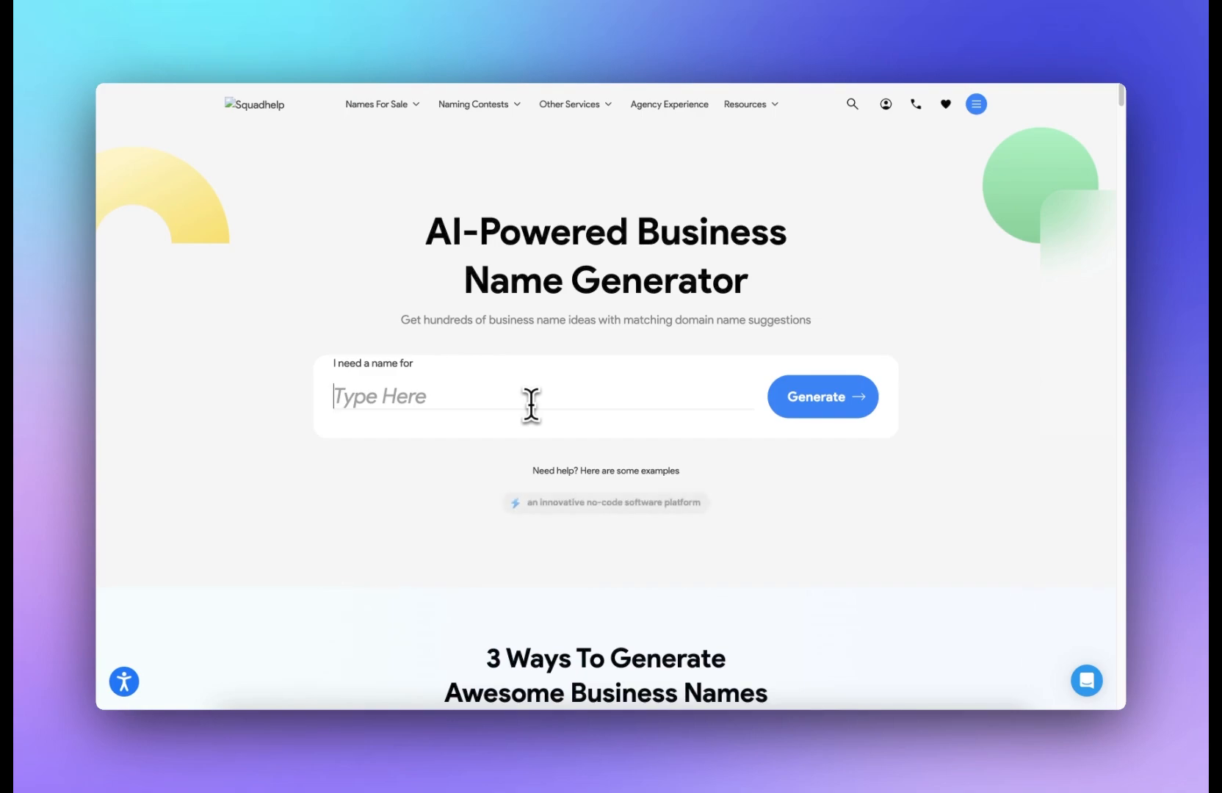
type("a website that provides free tools for writers, i")
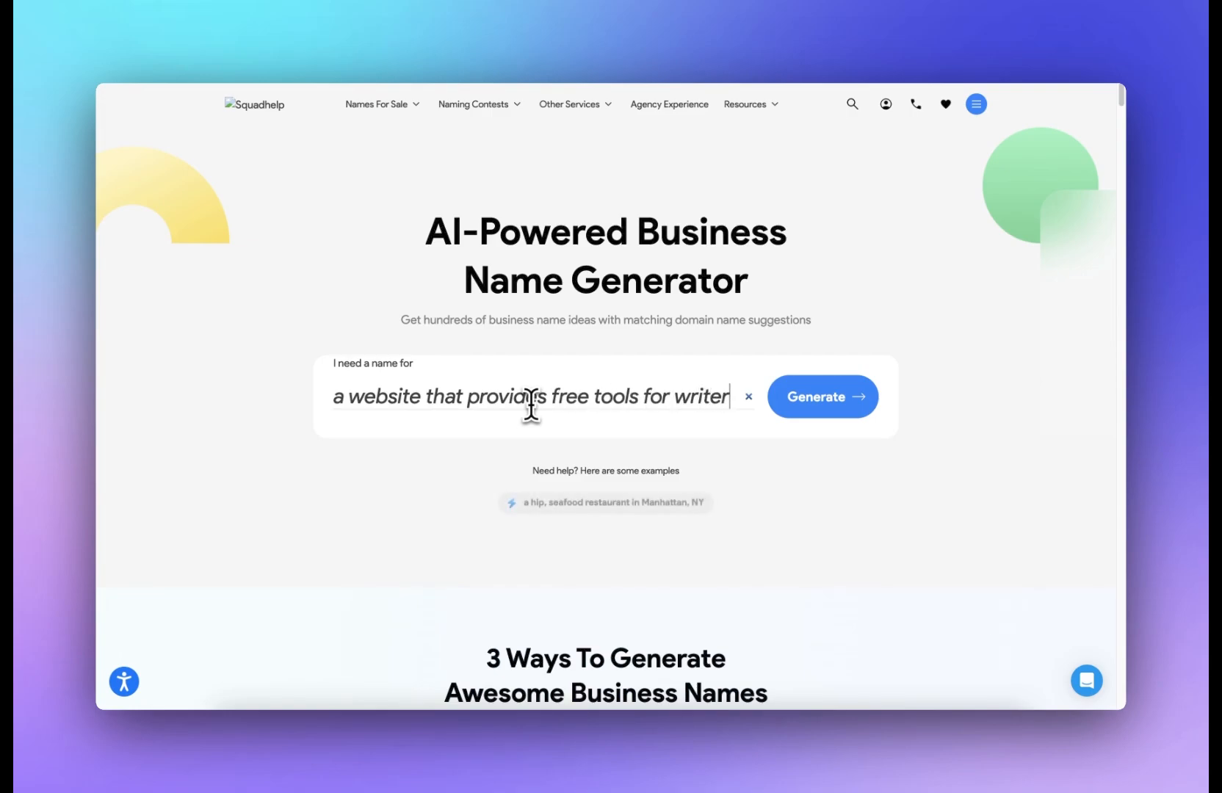
type("ncluding word counter, case converter and more")
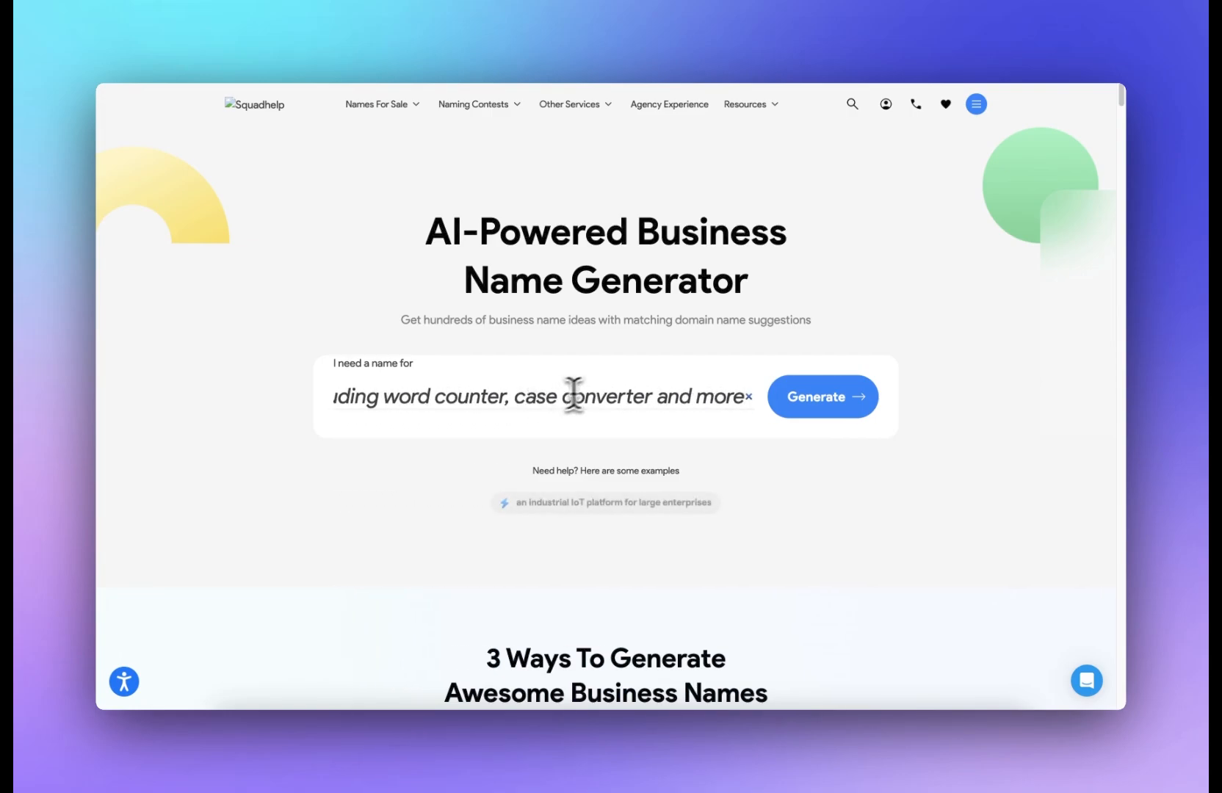
left_click(818, 402)
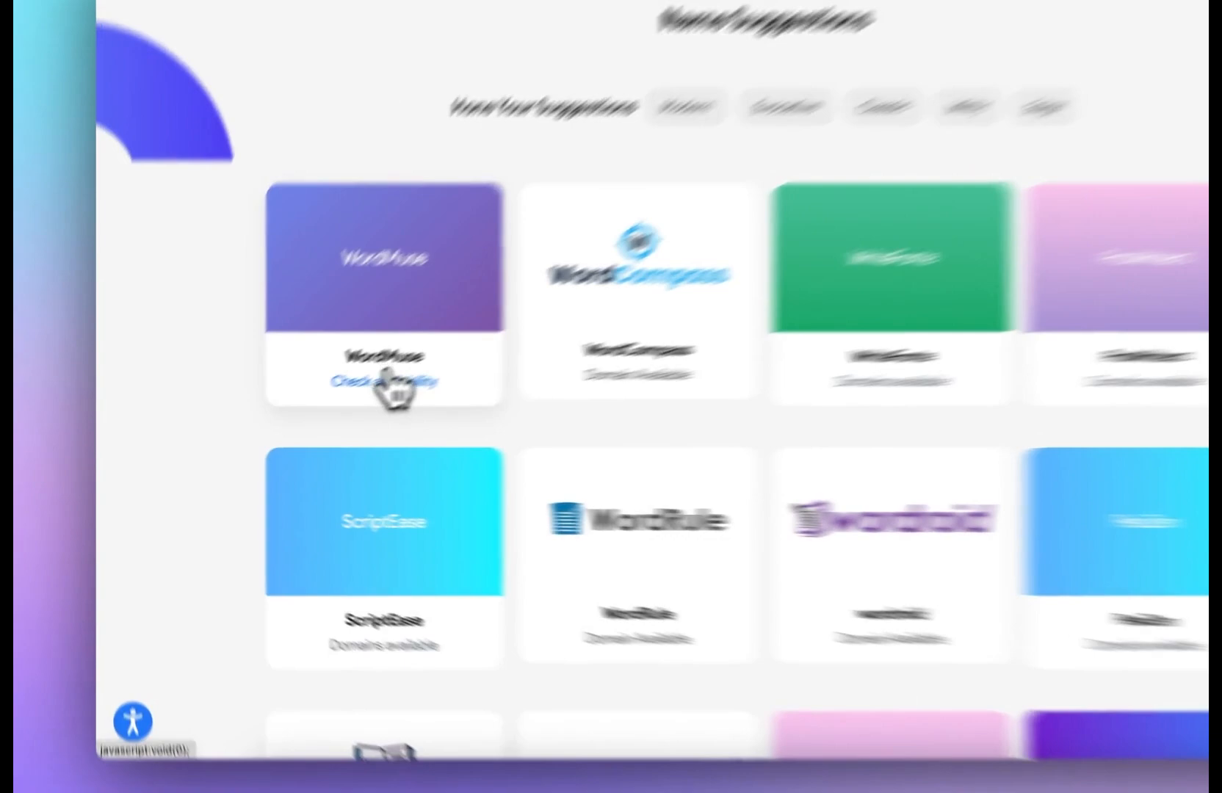
Step: Check domain availability for the WordMuse name suggestion
left_click(317, 422)
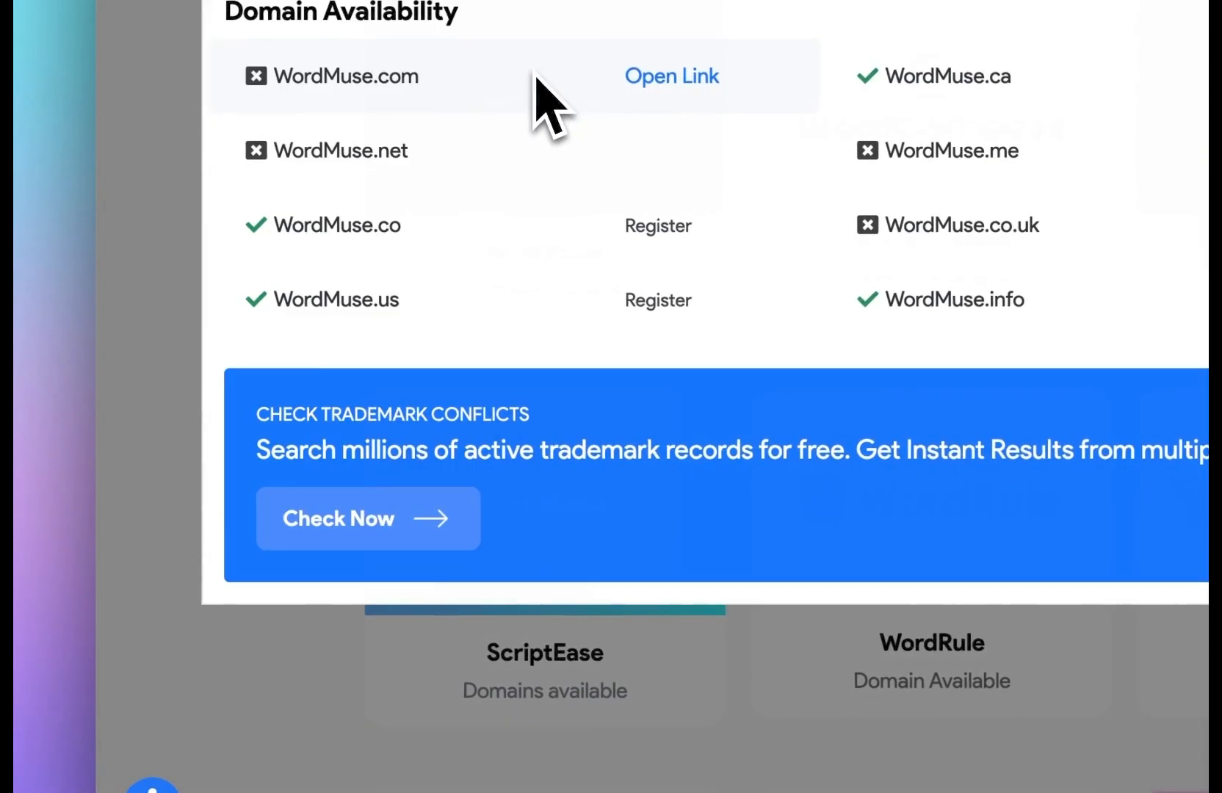
mouse_move(737, 334)
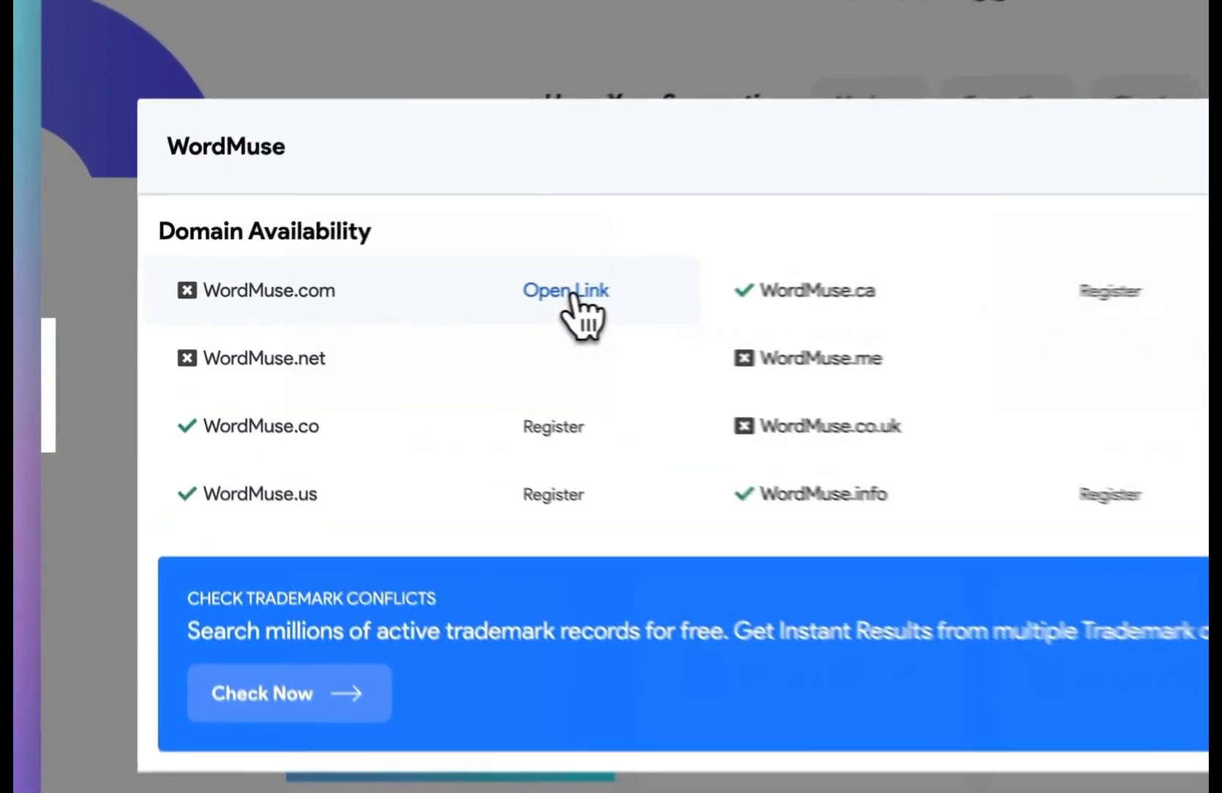
left_click(575, 292)
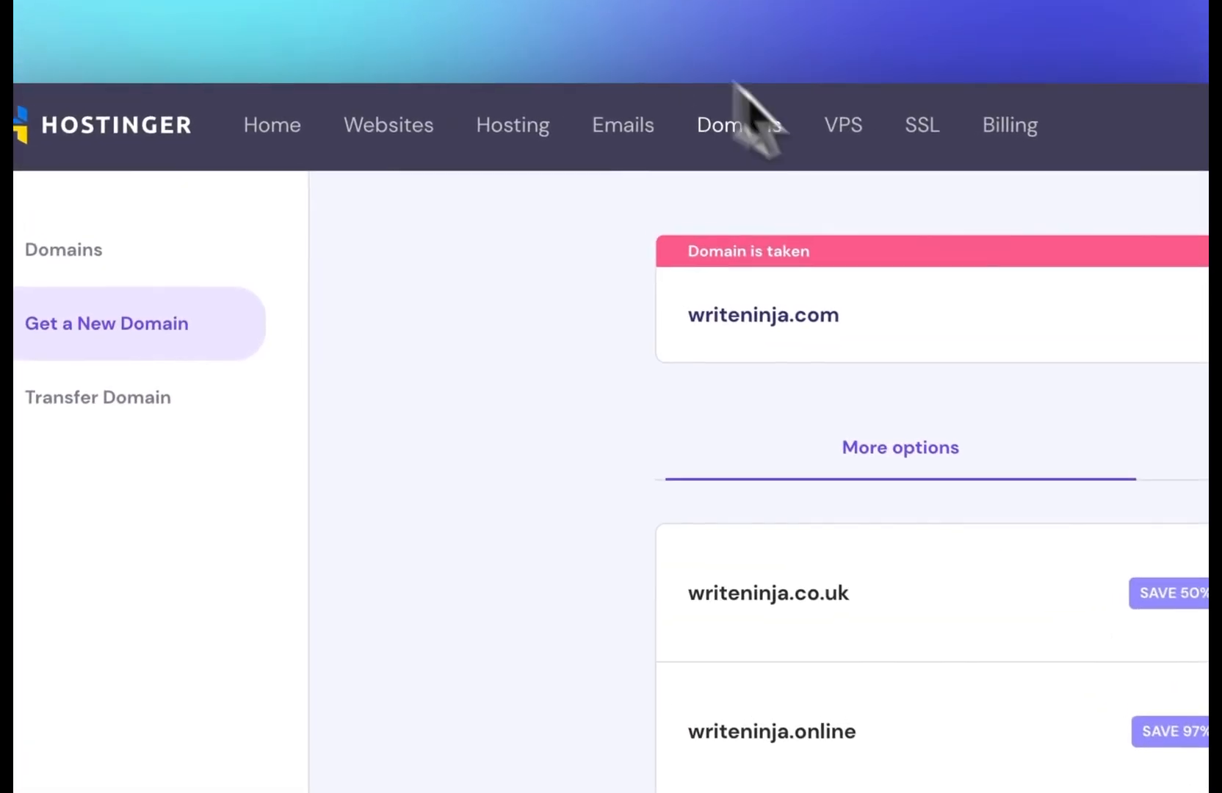
scroll(736, 344, "up", 5)
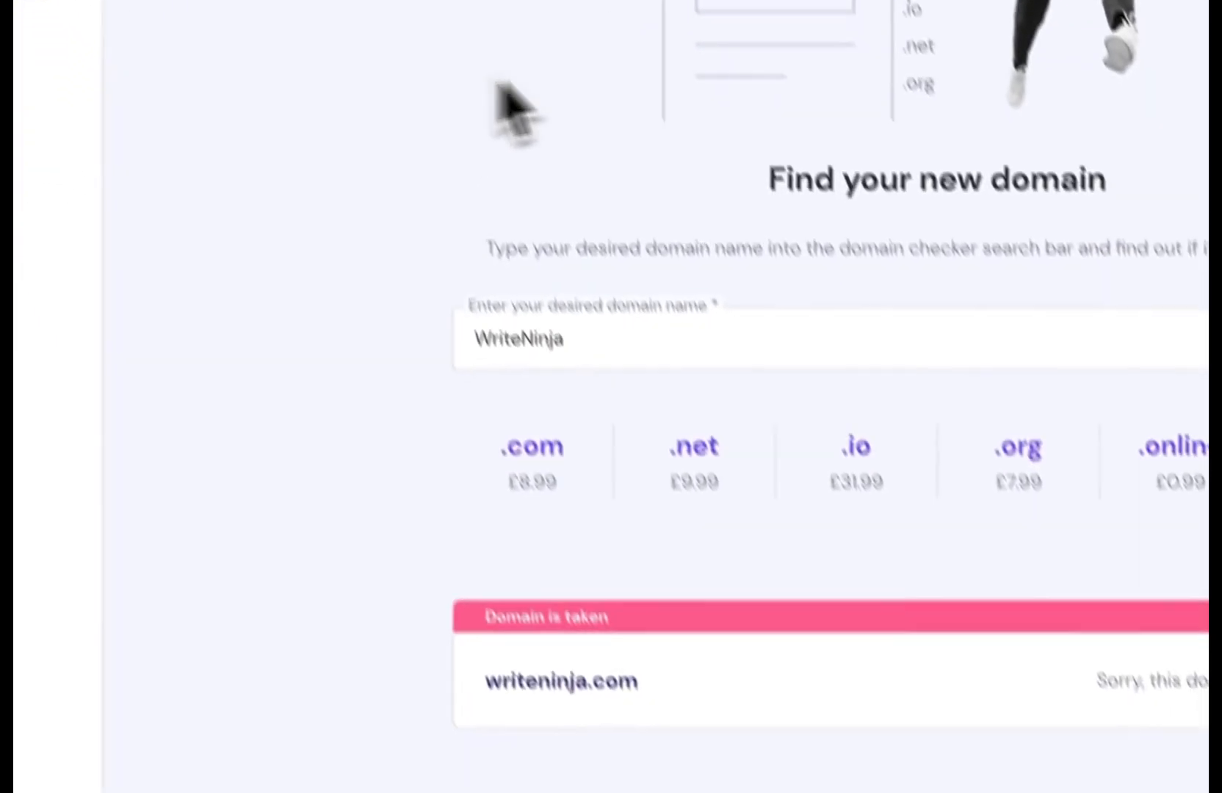
Step: Search the domain checker for wordmuse.io
triple_click(624, 293)
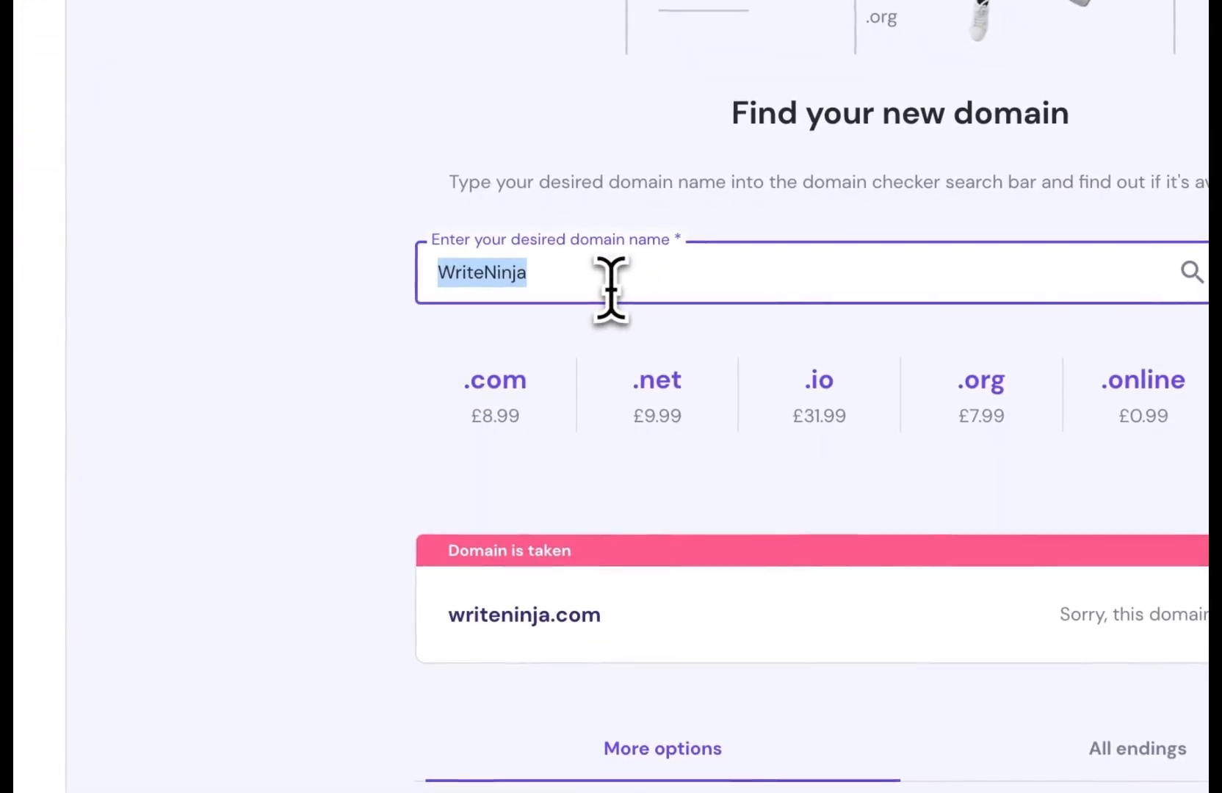
type("wordmuse")
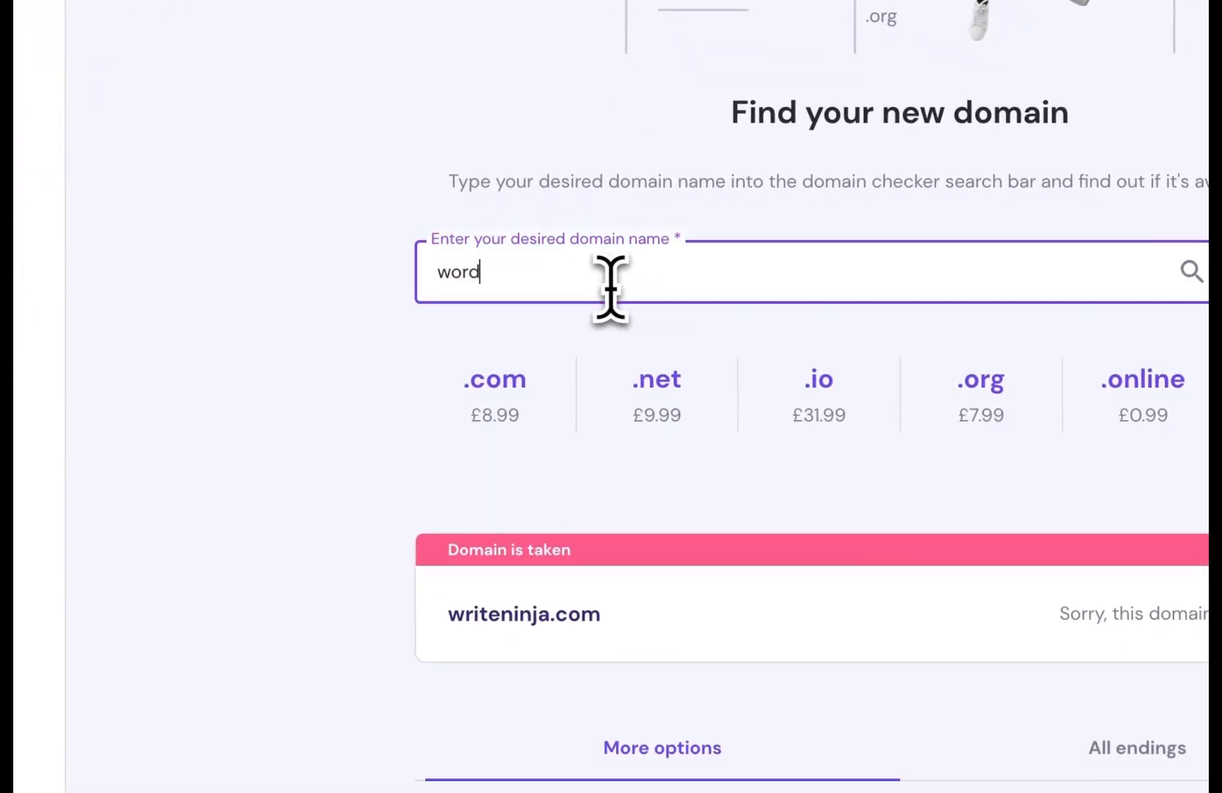
type(".")
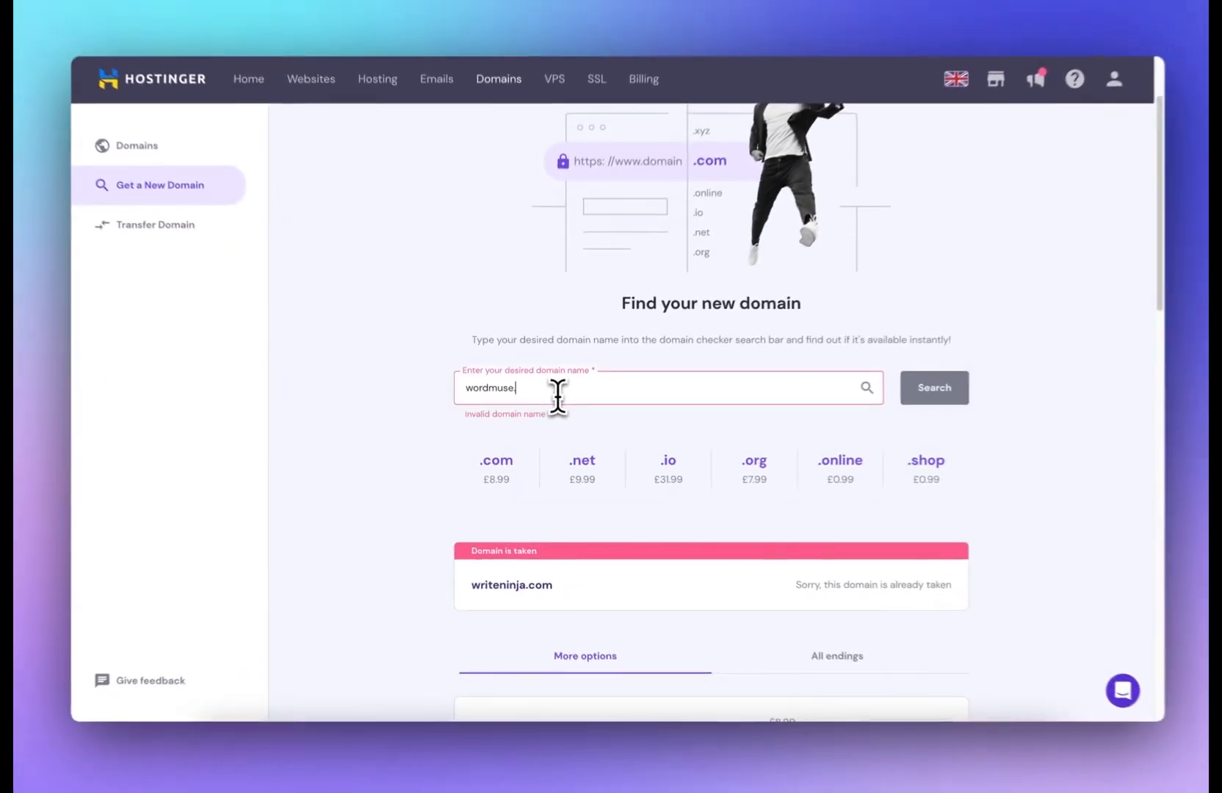
type("co")
key("BackSpace")
key("BackSpace")
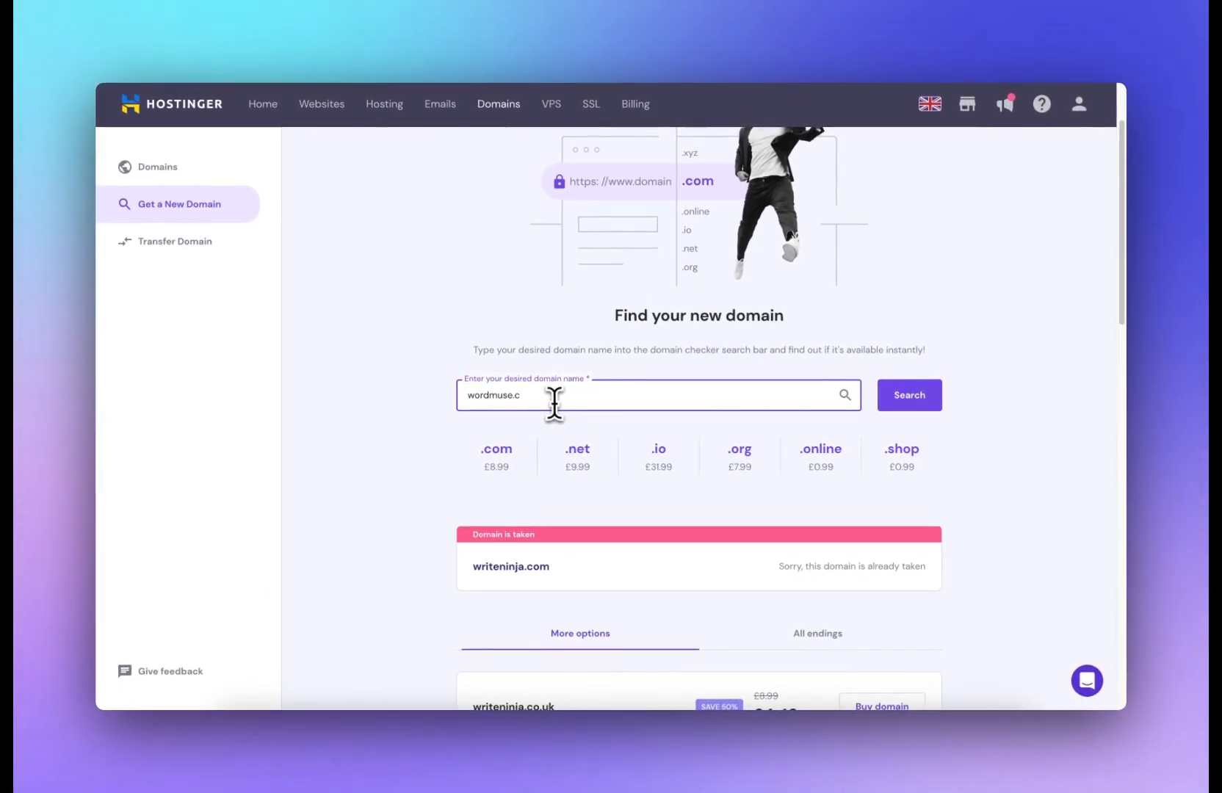
type("io")
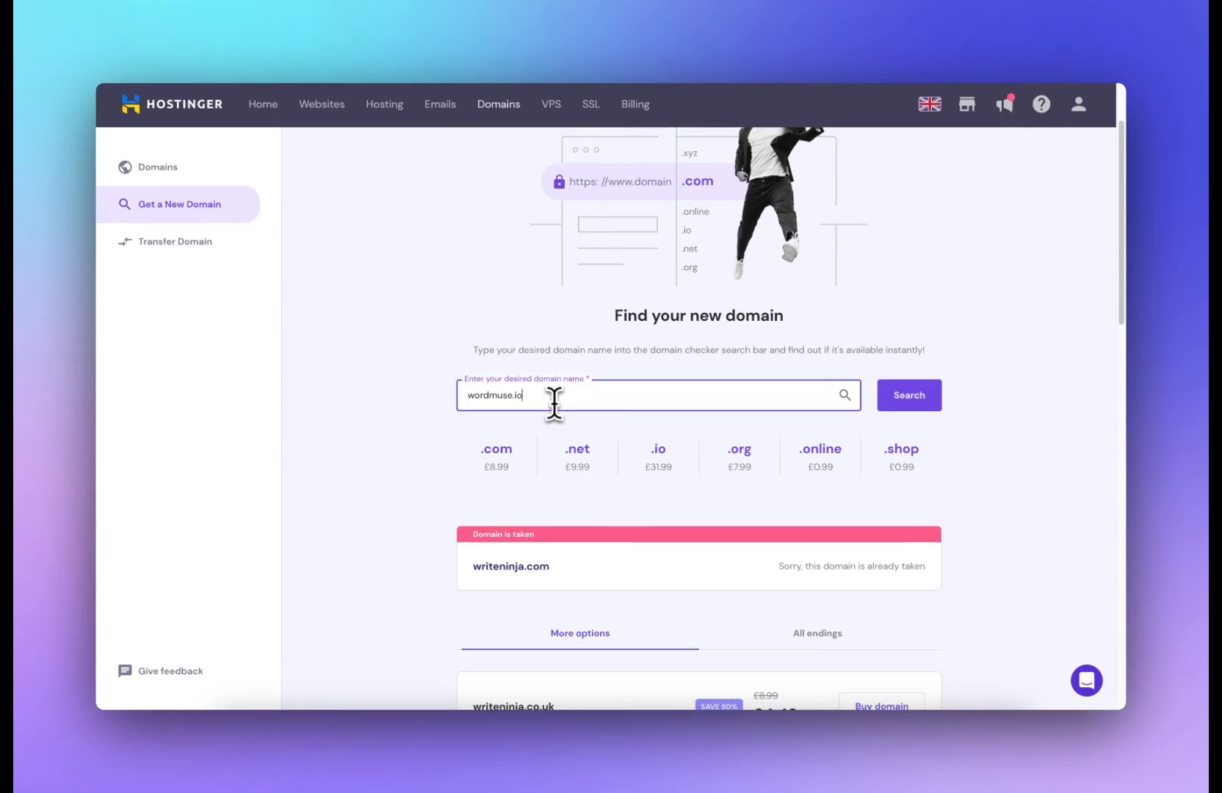
key("Return")
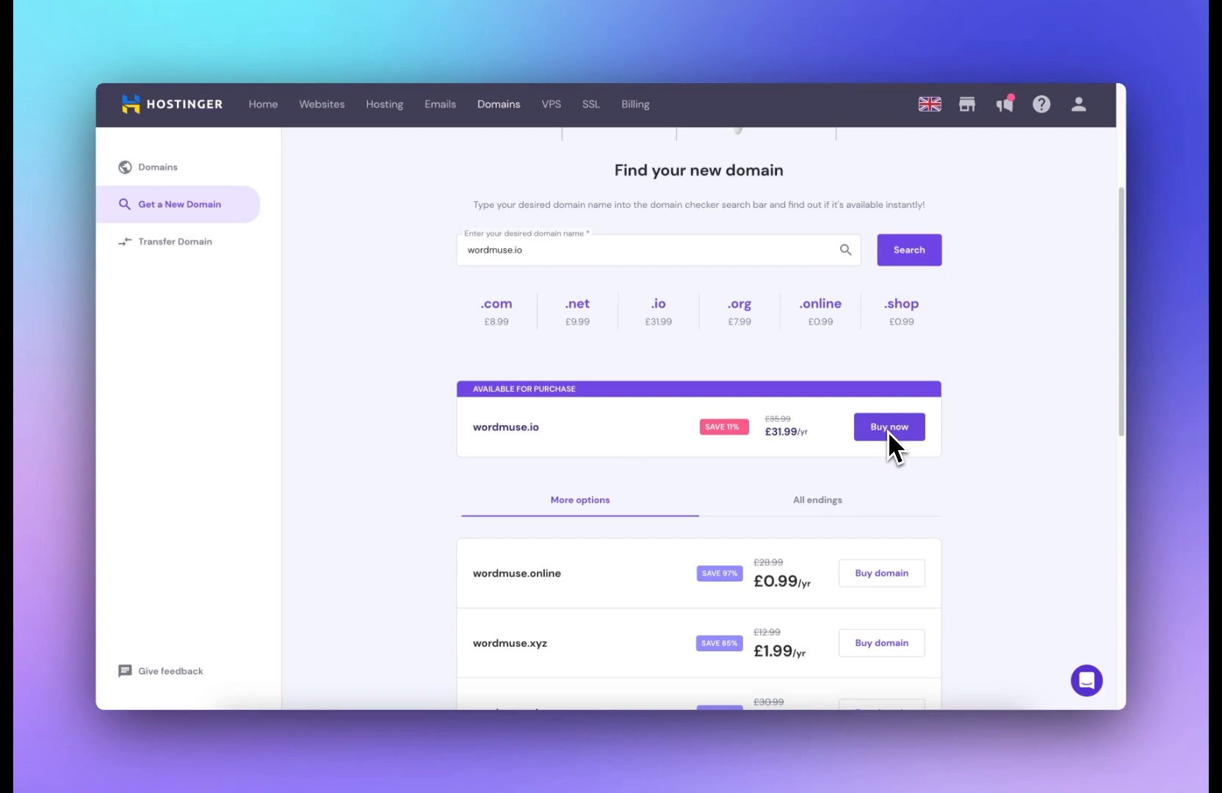
Step: Browse the alternative wordmuse domain endings and their prices
scroll(641, 504, "down", 5)
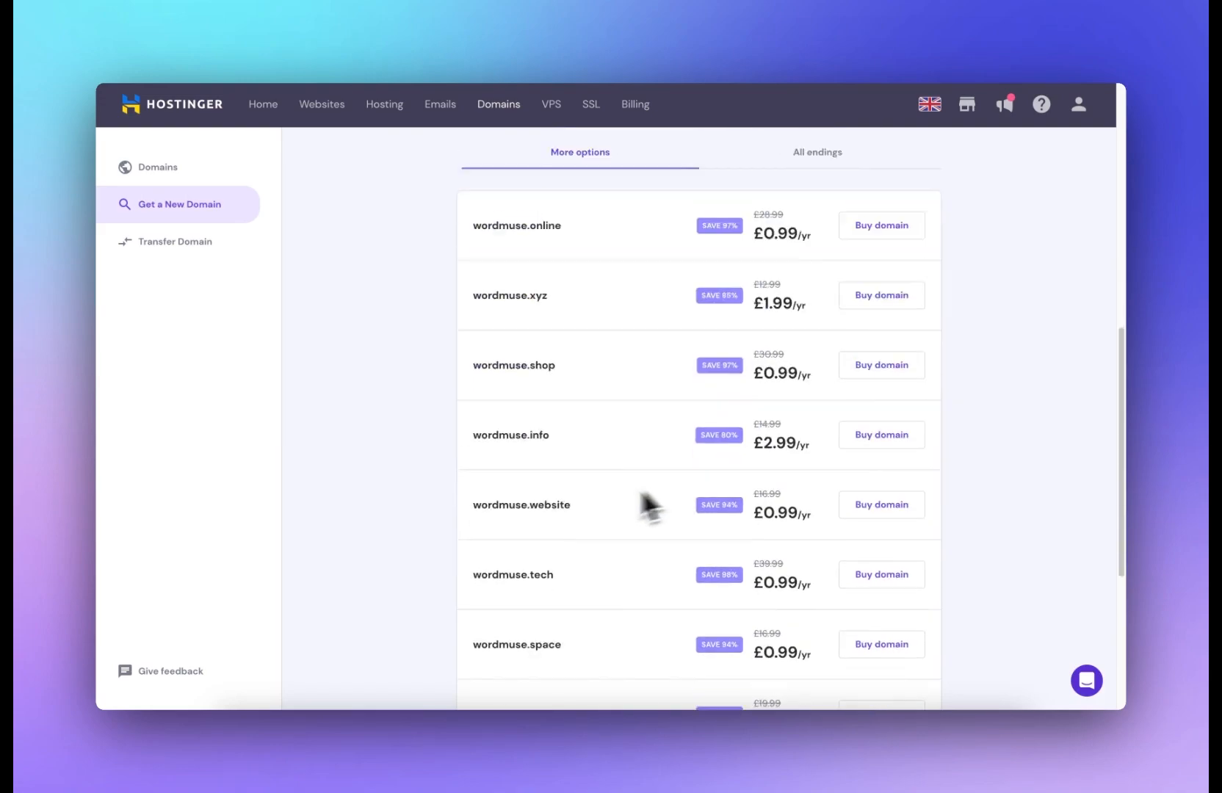
scroll(575, 481, "down", 4)
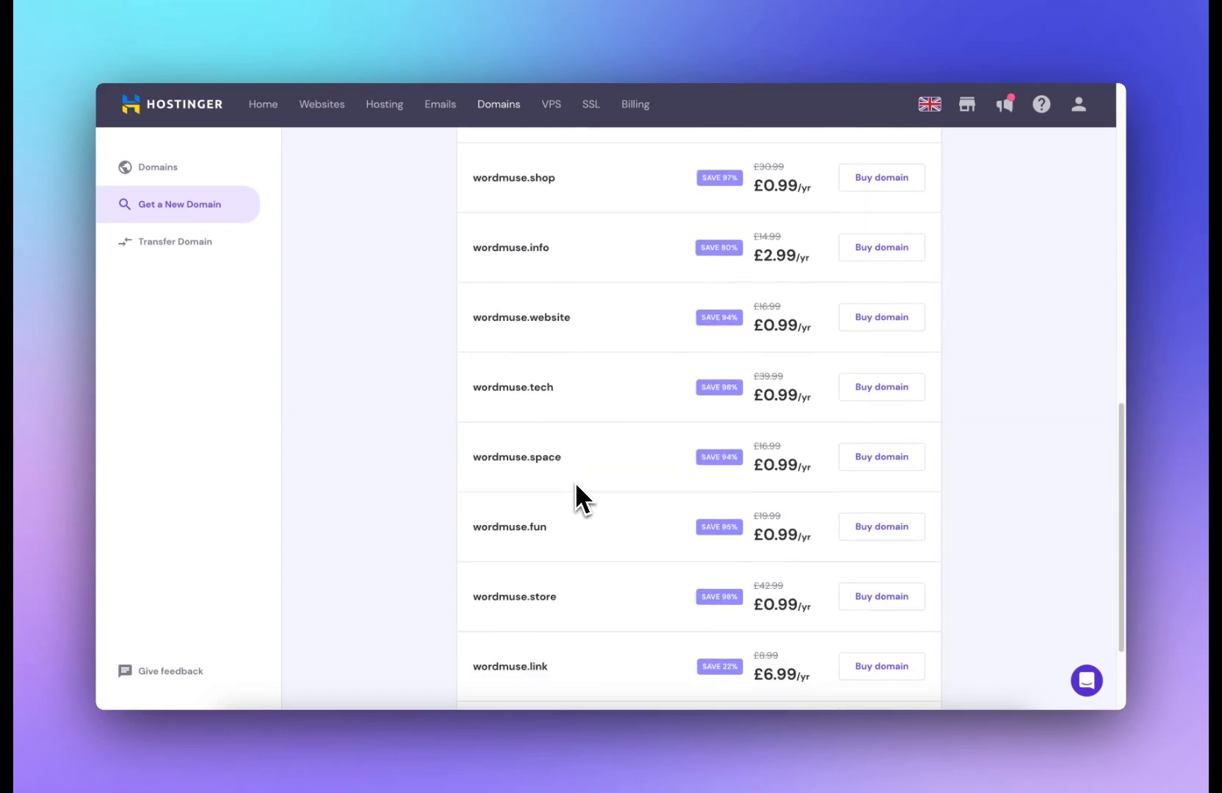
scroll(604, 461, "down", 1)
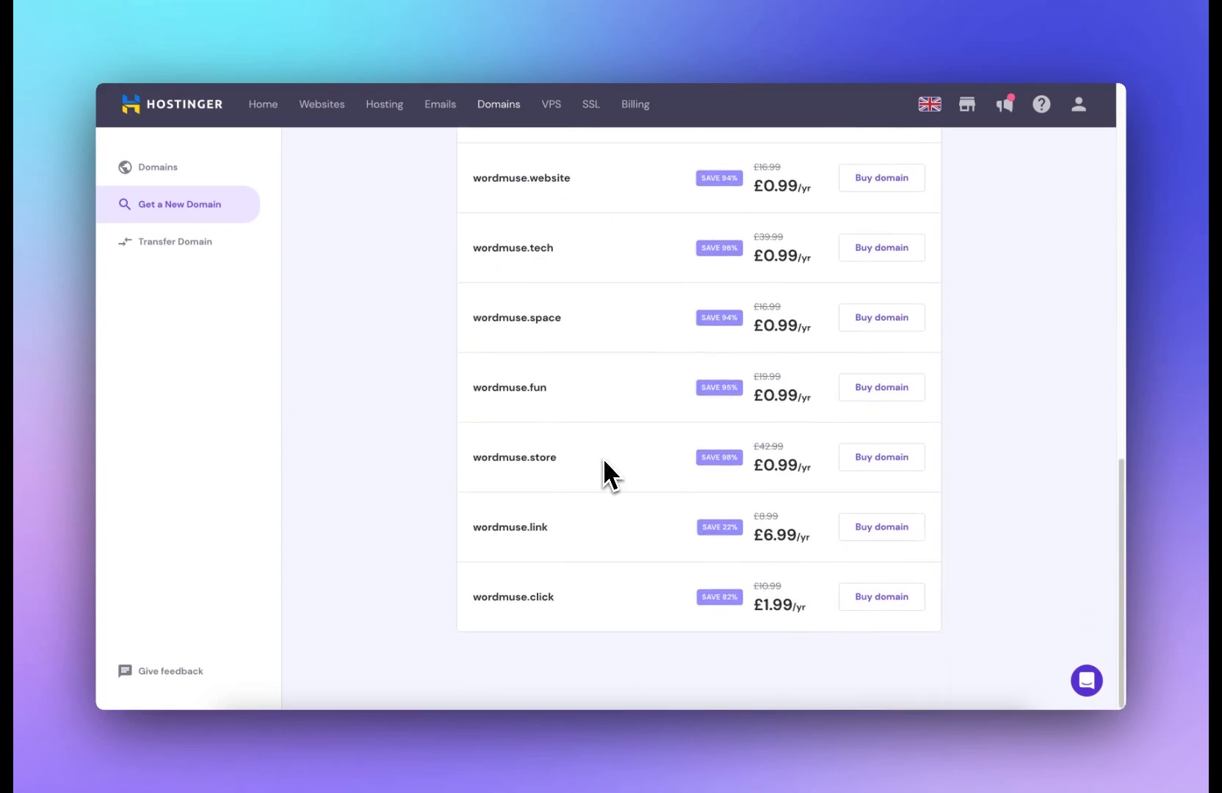
scroll(604, 461, "up", 3)
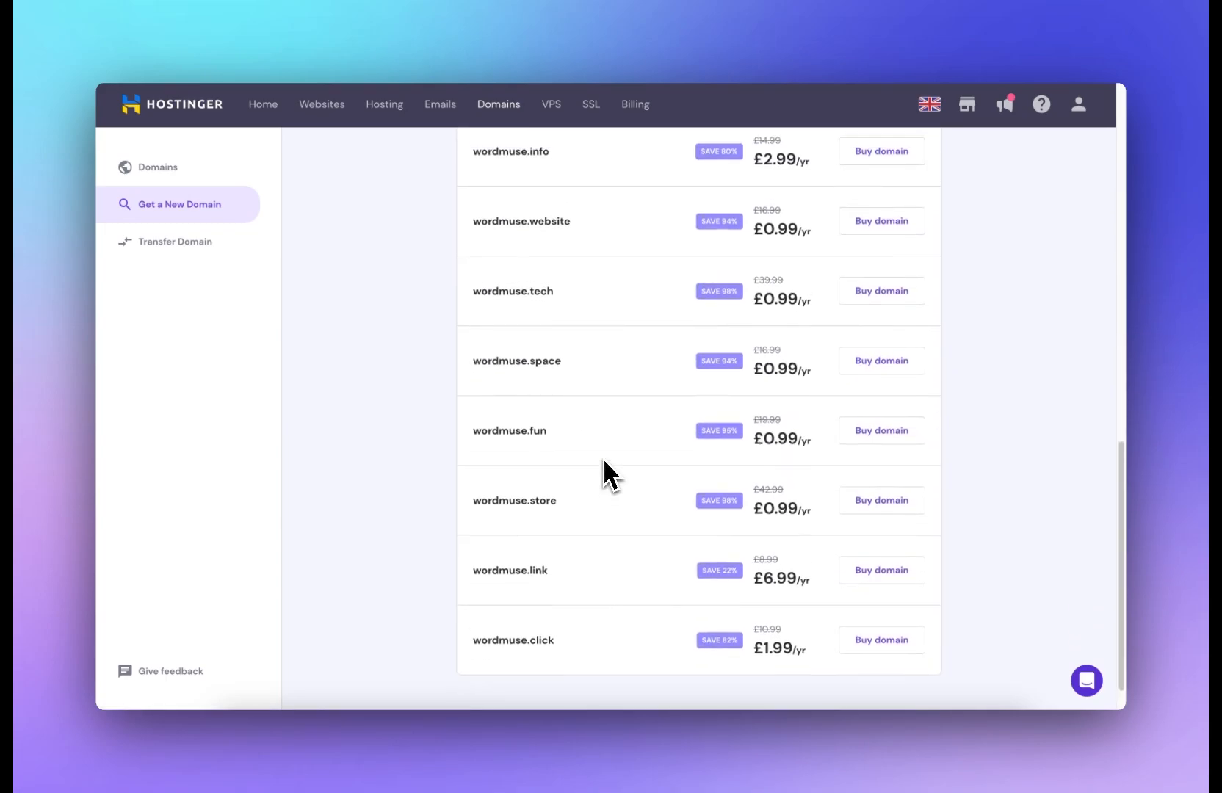
scroll(604, 461, "up", 10)
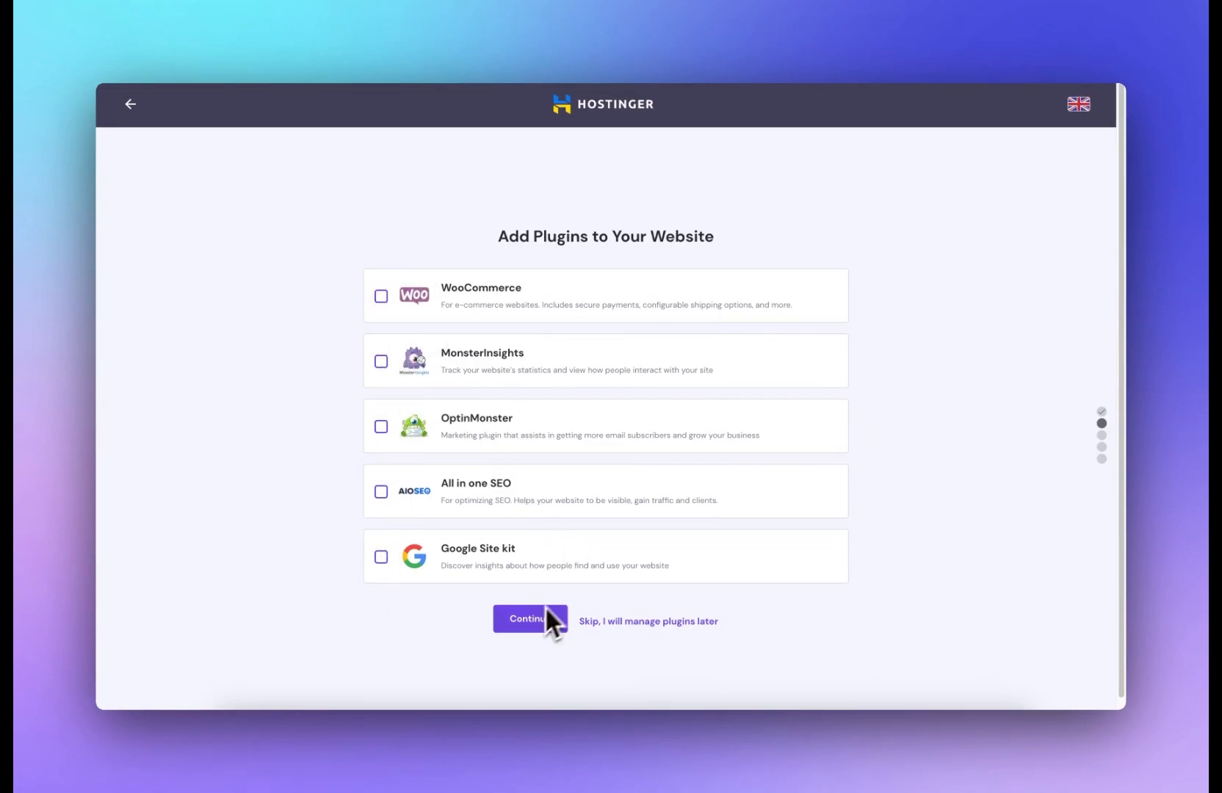
Step: Complete the website setup with no plugins, no template, and the wordmuse.io domain
left_click(606, 621)
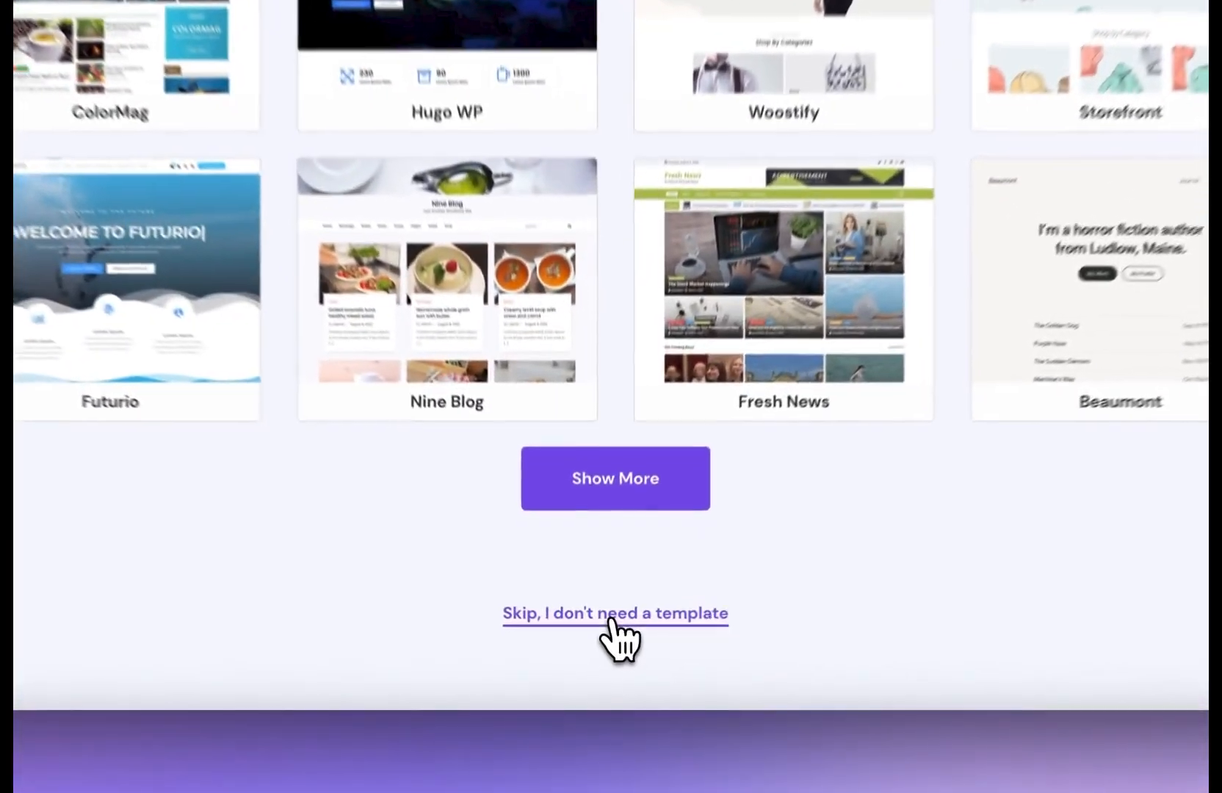
left_click(605, 656)
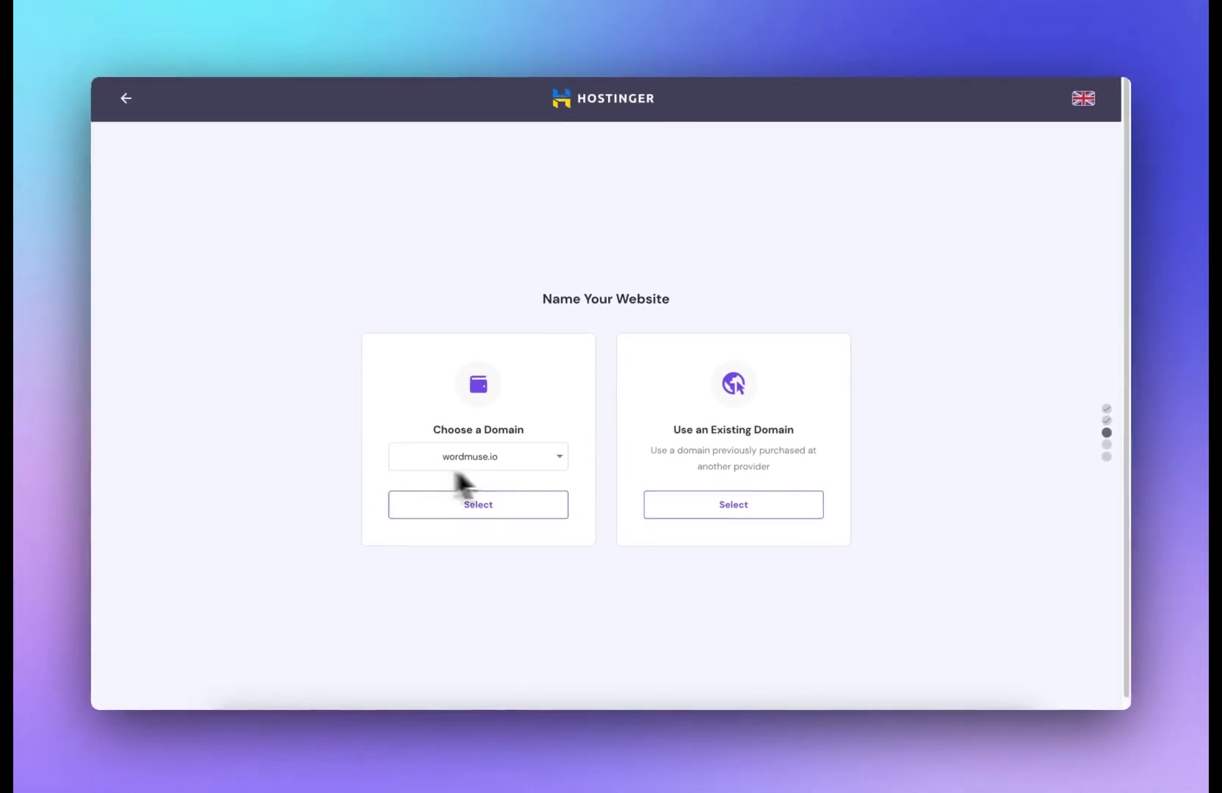
left_click(508, 508)
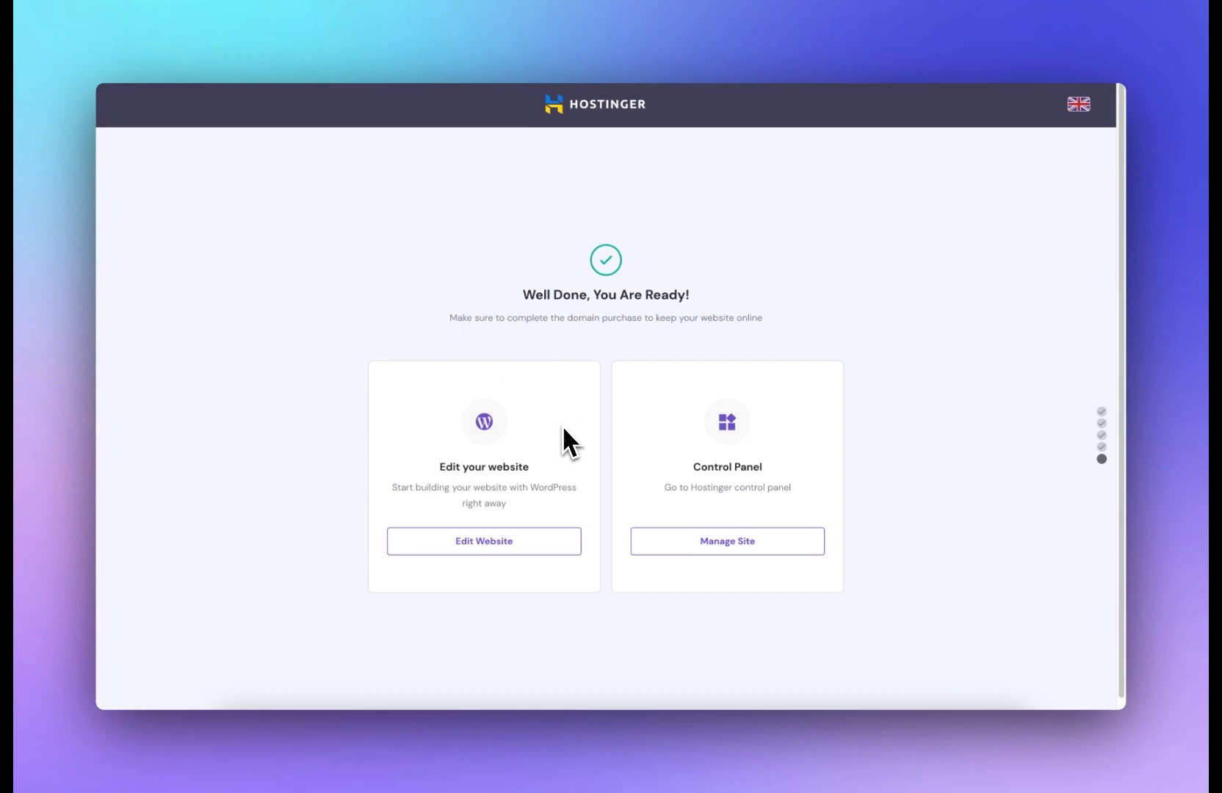
Step: Open the new website for editing in WordPress
scroll(561, 424, "down", 1)
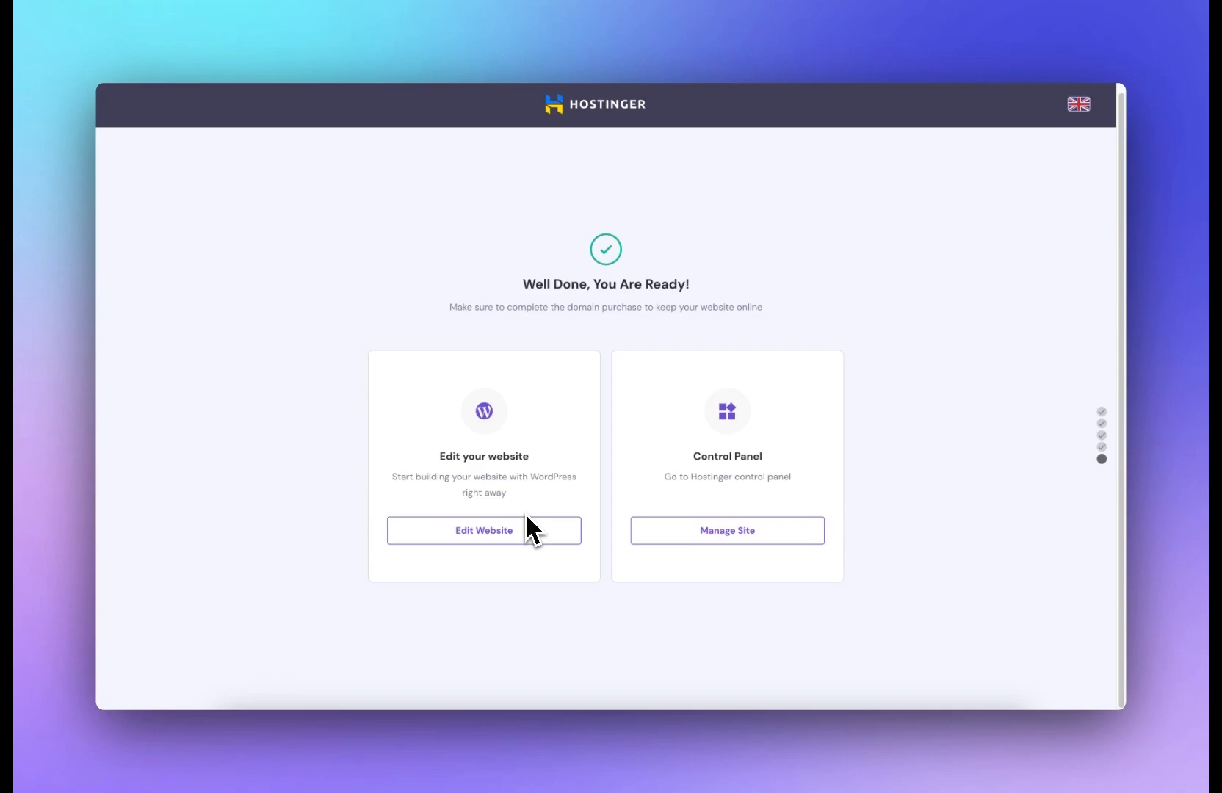
left_click(523, 530)
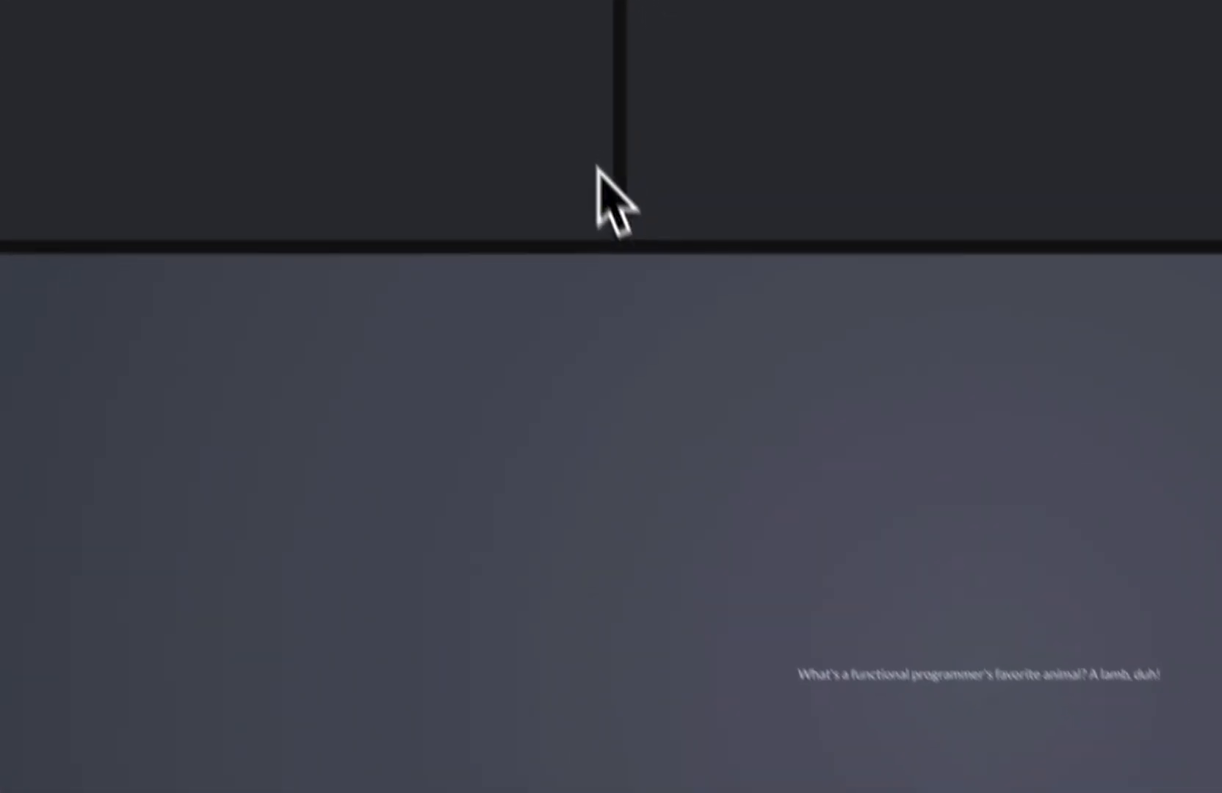
left_click_drag(609, 207, 611, 368)
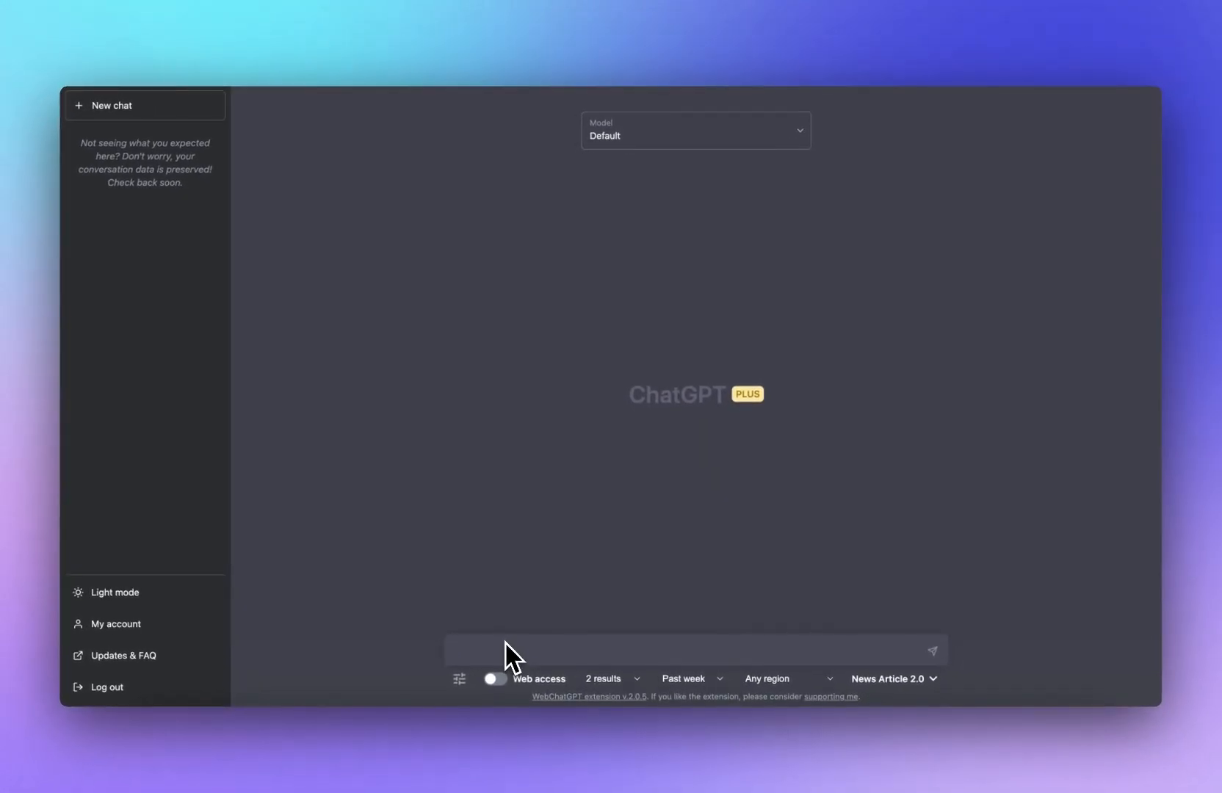
Step: Ask ChatGPT for JavaScript for a case converter with selectable case types, automatic output and a COPY button for the result
type("javascript for a case converter application, so the user inputs some text and then can then choose they type of case they want (")
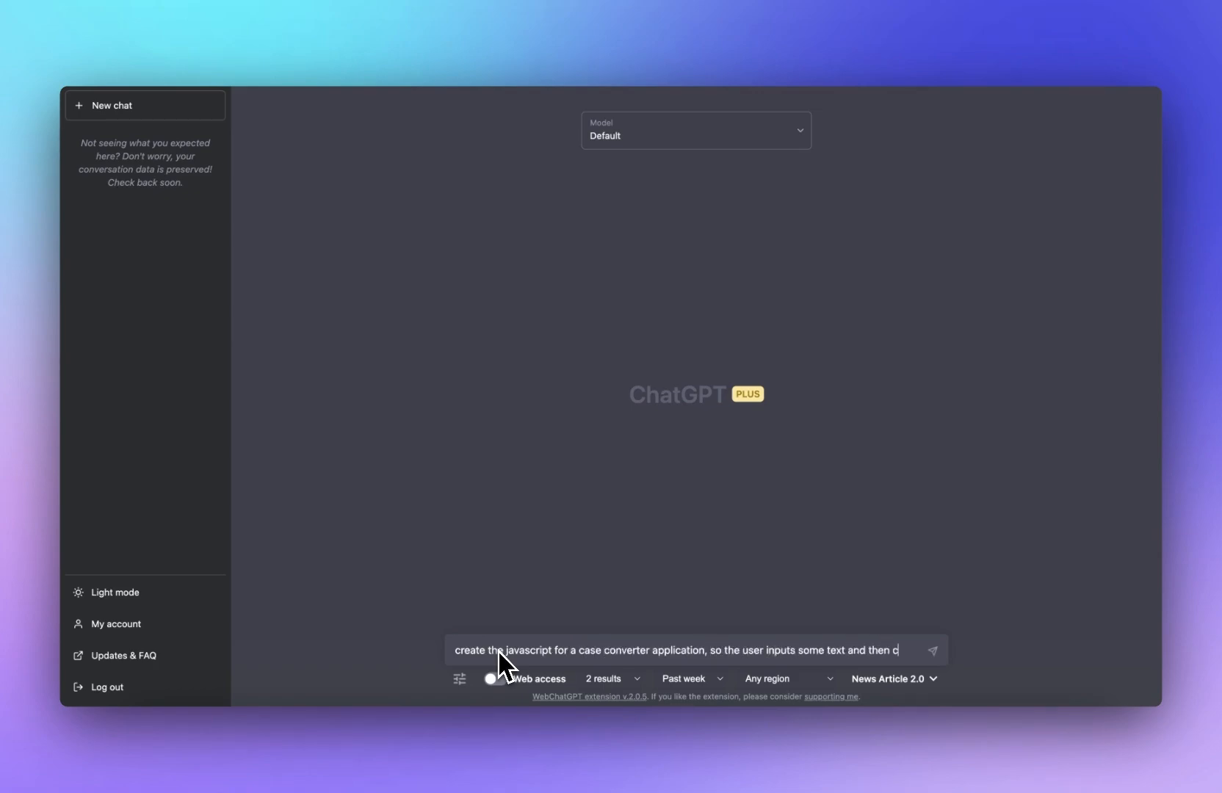
type("se")
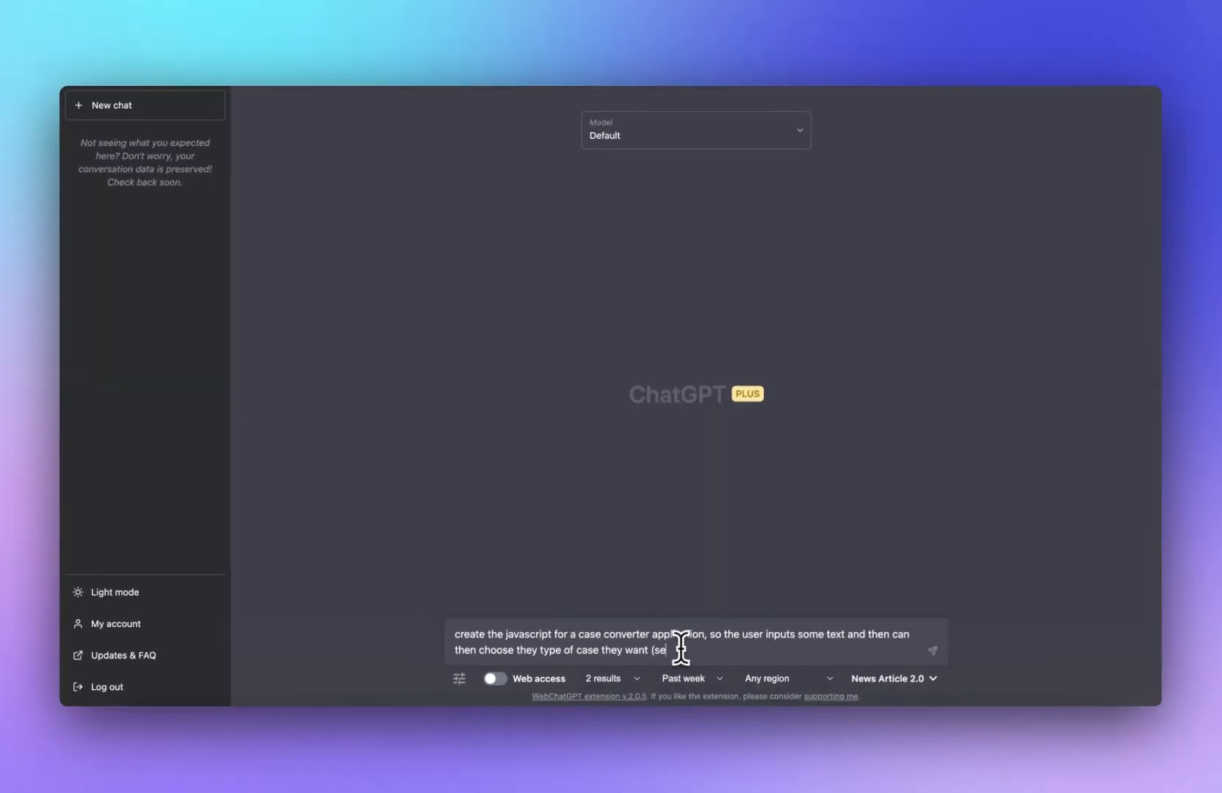
type("ntence case, capital case, camal case, lower case etc), and it automatically outputs the result, with a COPY button next to the output box, where the user may copy the result to clipboard.")
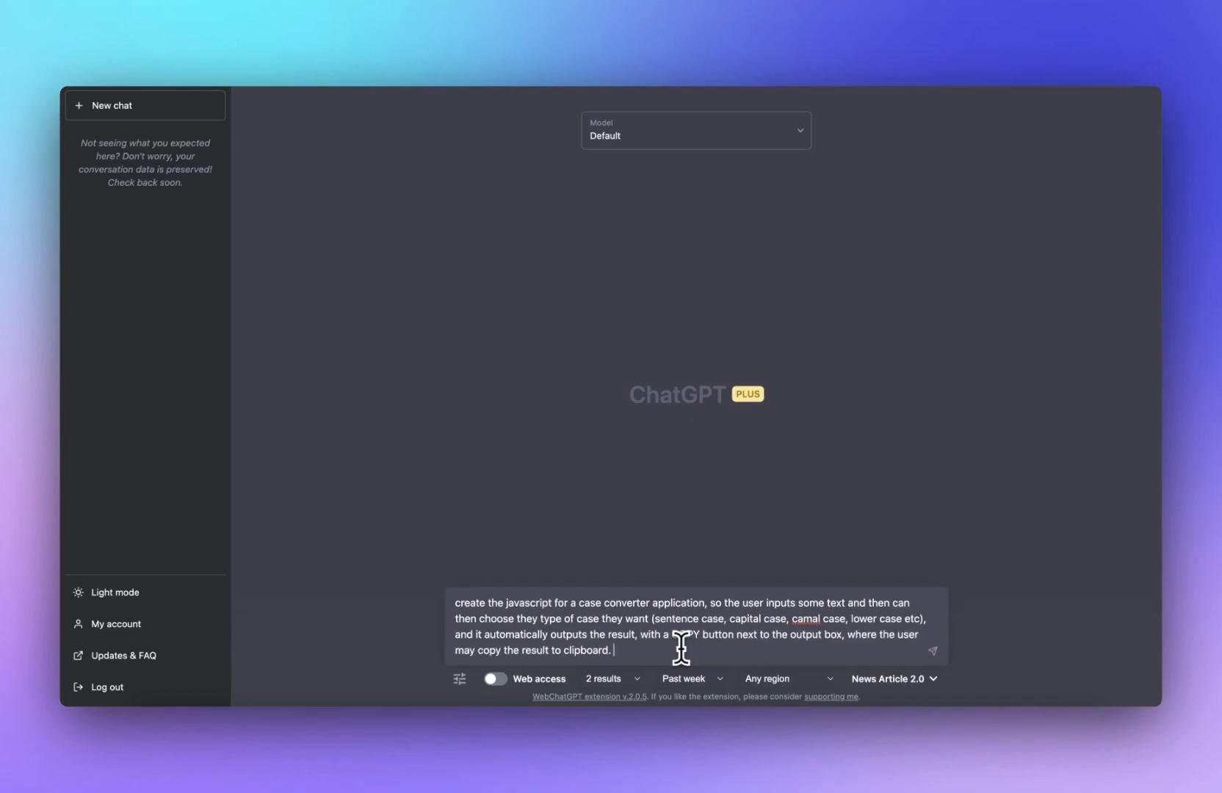
key("Return")
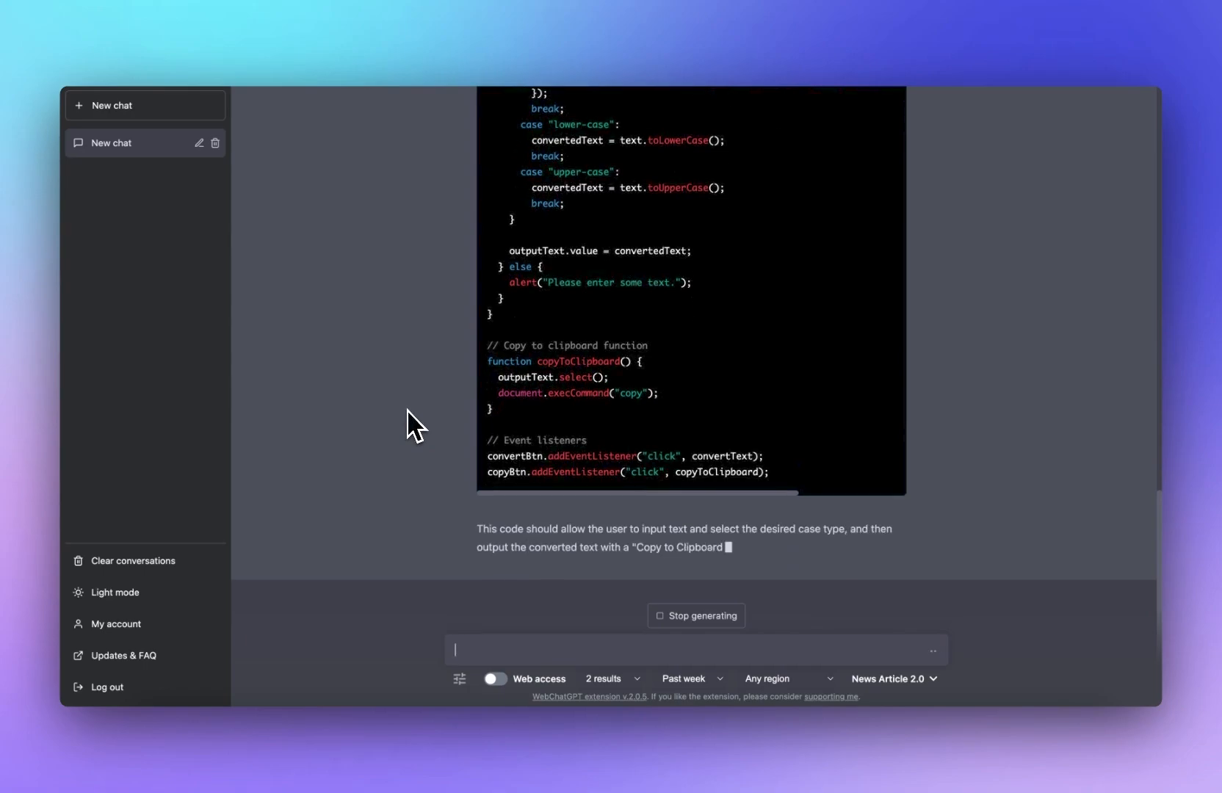
Step: Paste the generated HTML code into the HTML panel of the new CodePen
scroll(450, 408, "up", 5)
scroll(450, 409, "up", 15)
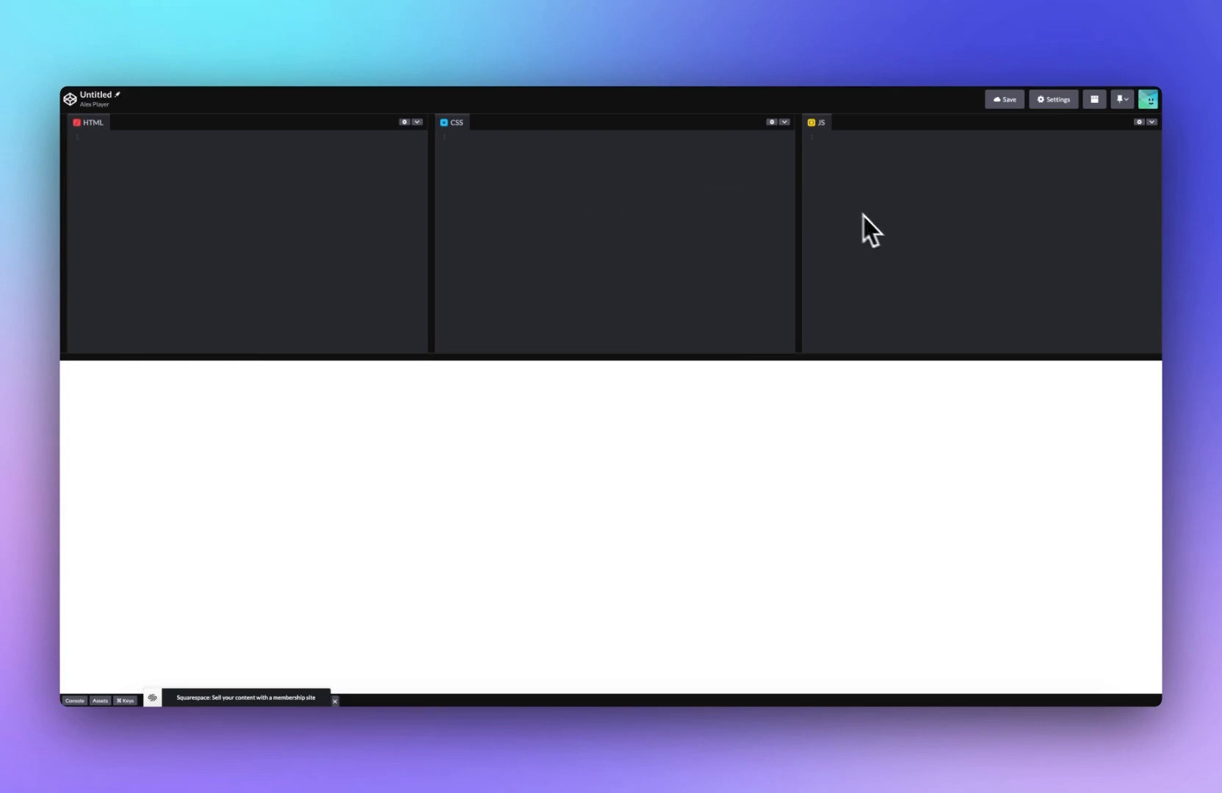
left_click(859, 177)
key("super+v")
key("super+a")
key("super+x")
left_click(378, 206)
key("super+v")
scroll(336, 226, "up", 3)
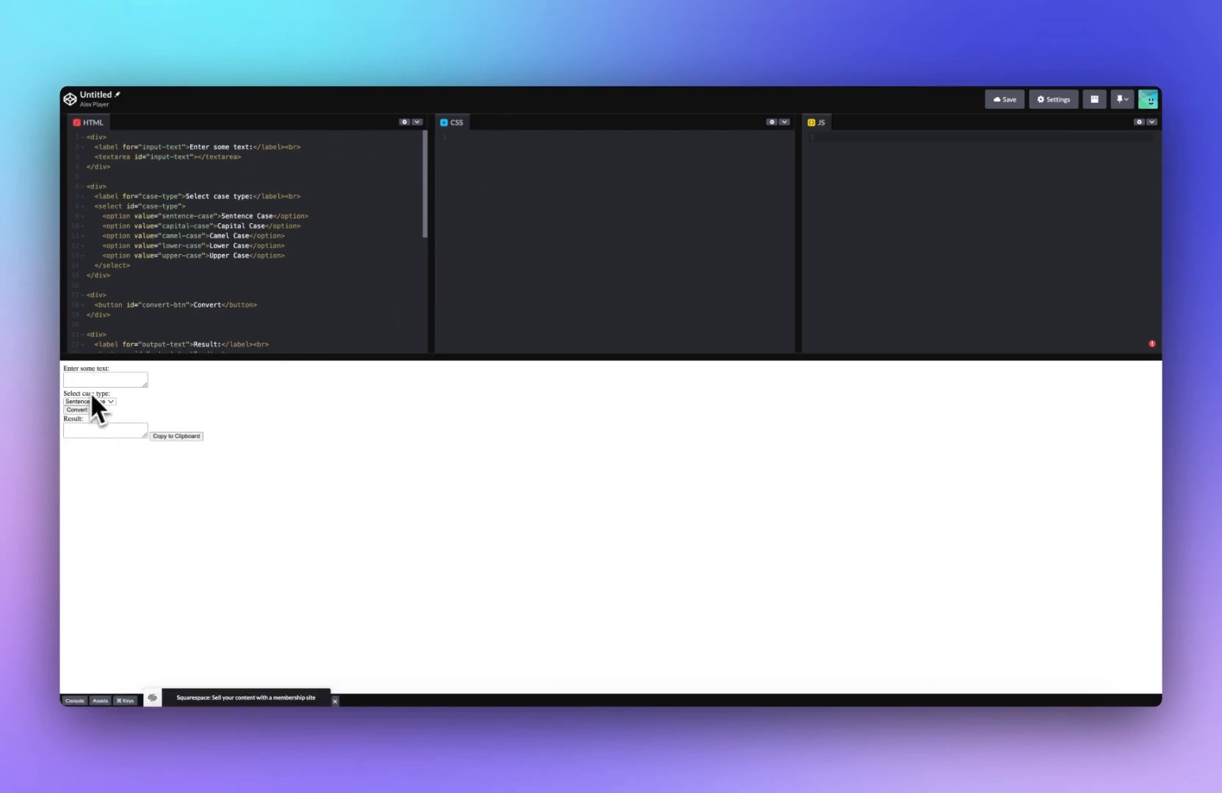
Step: Copy the generated JavaScript code from ChatGPT into the CodePen JS panel
left_click(655, 66)
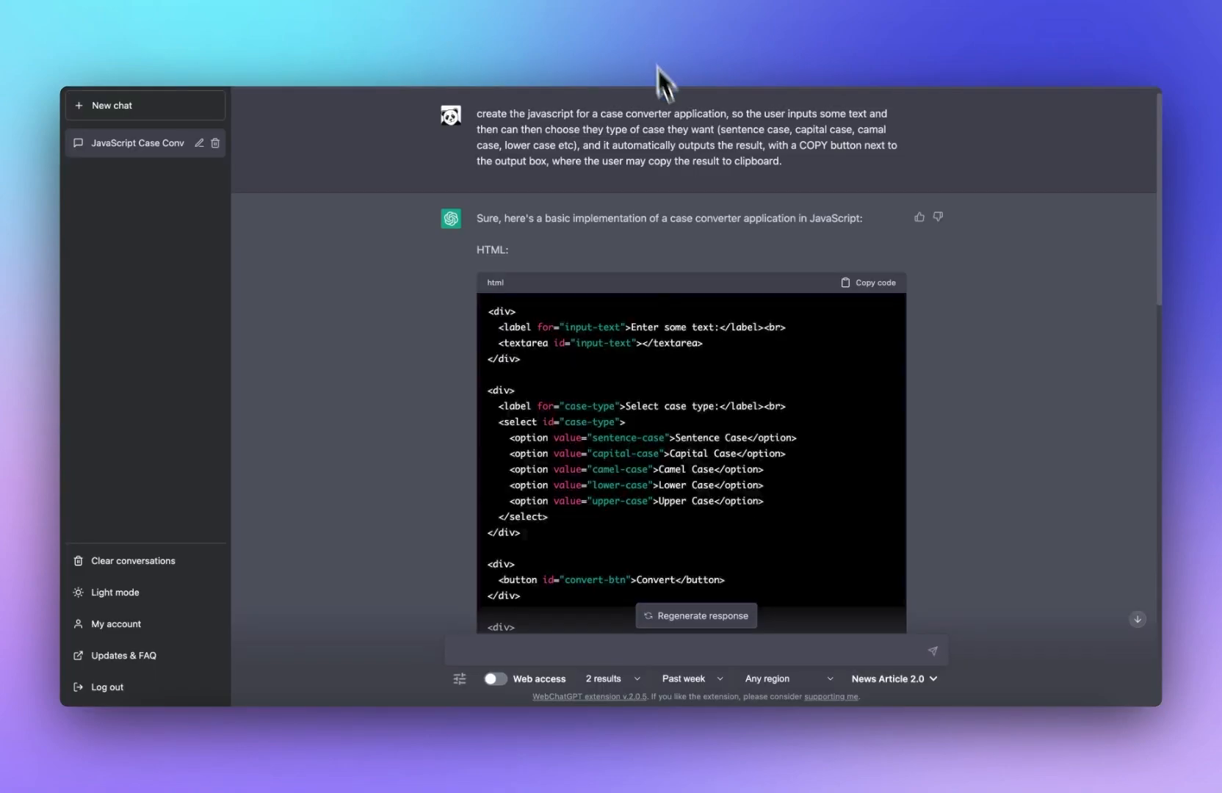
scroll(513, 367, "down", 7)
left_click(863, 279)
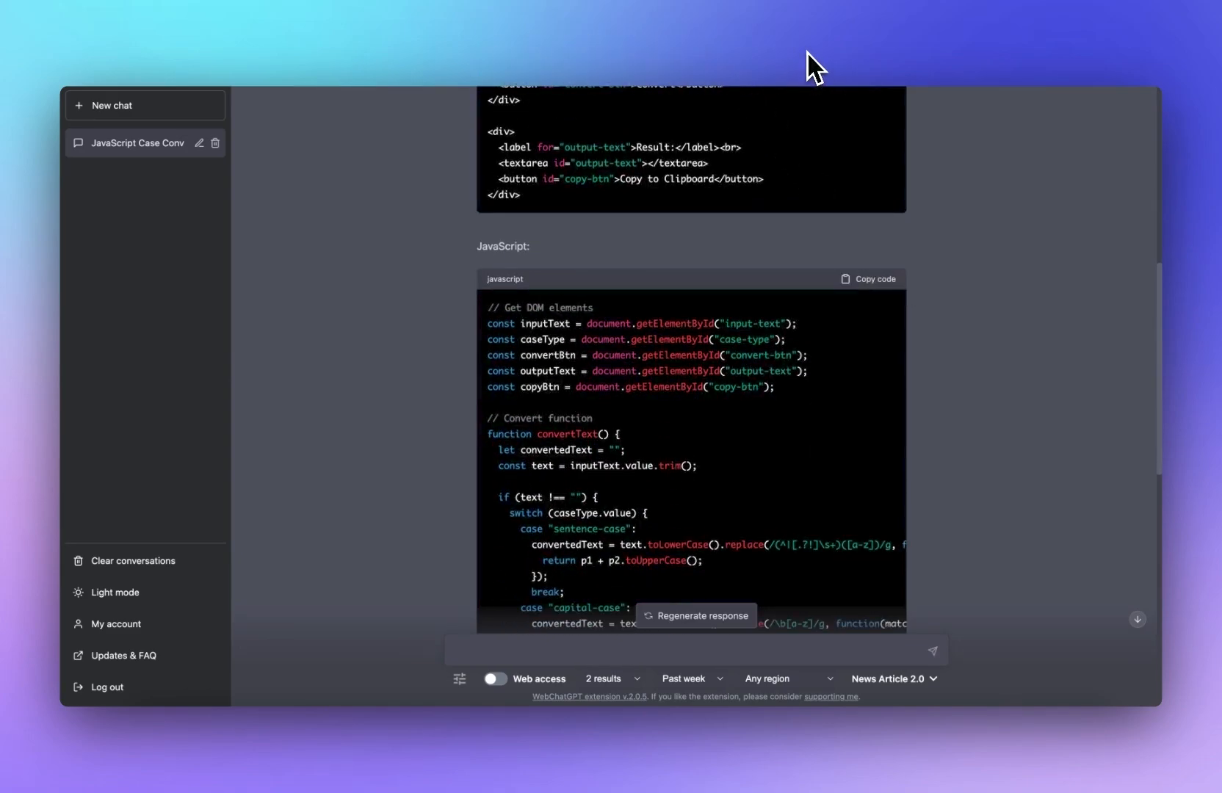
left_click(507, 45)
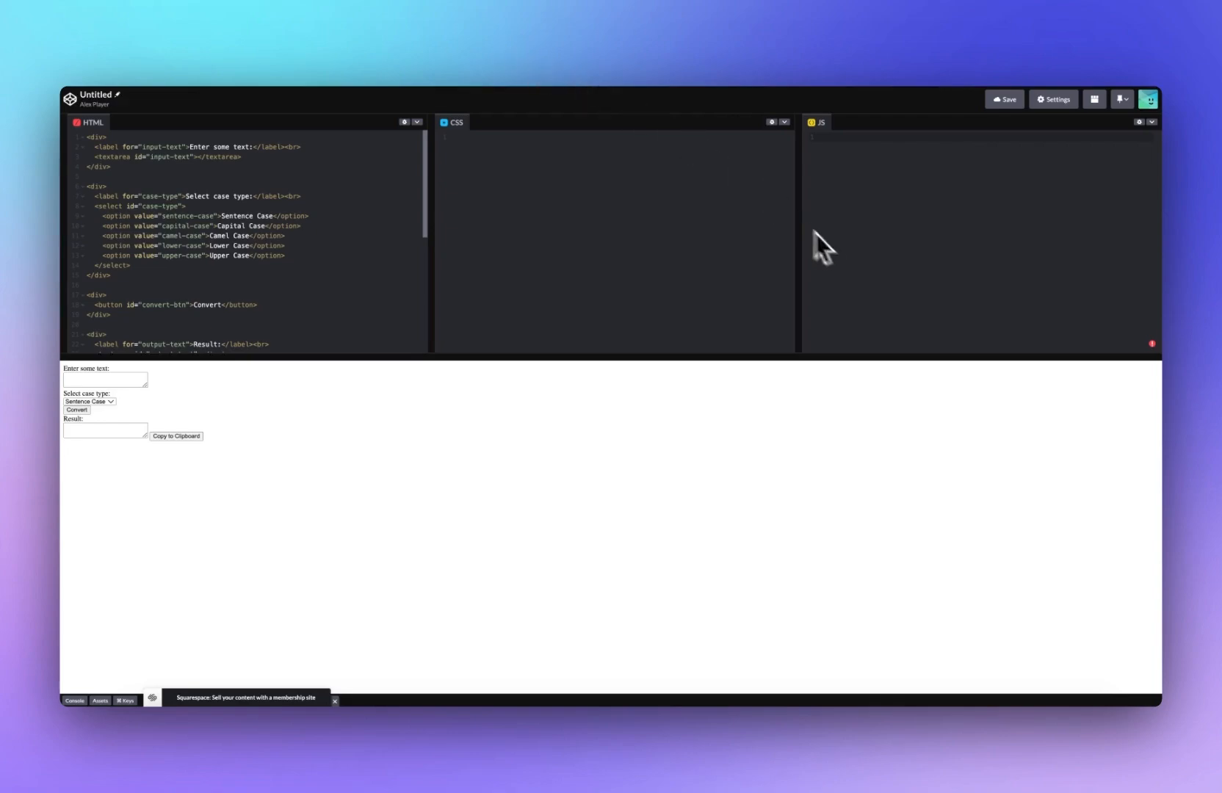
key("super+v")
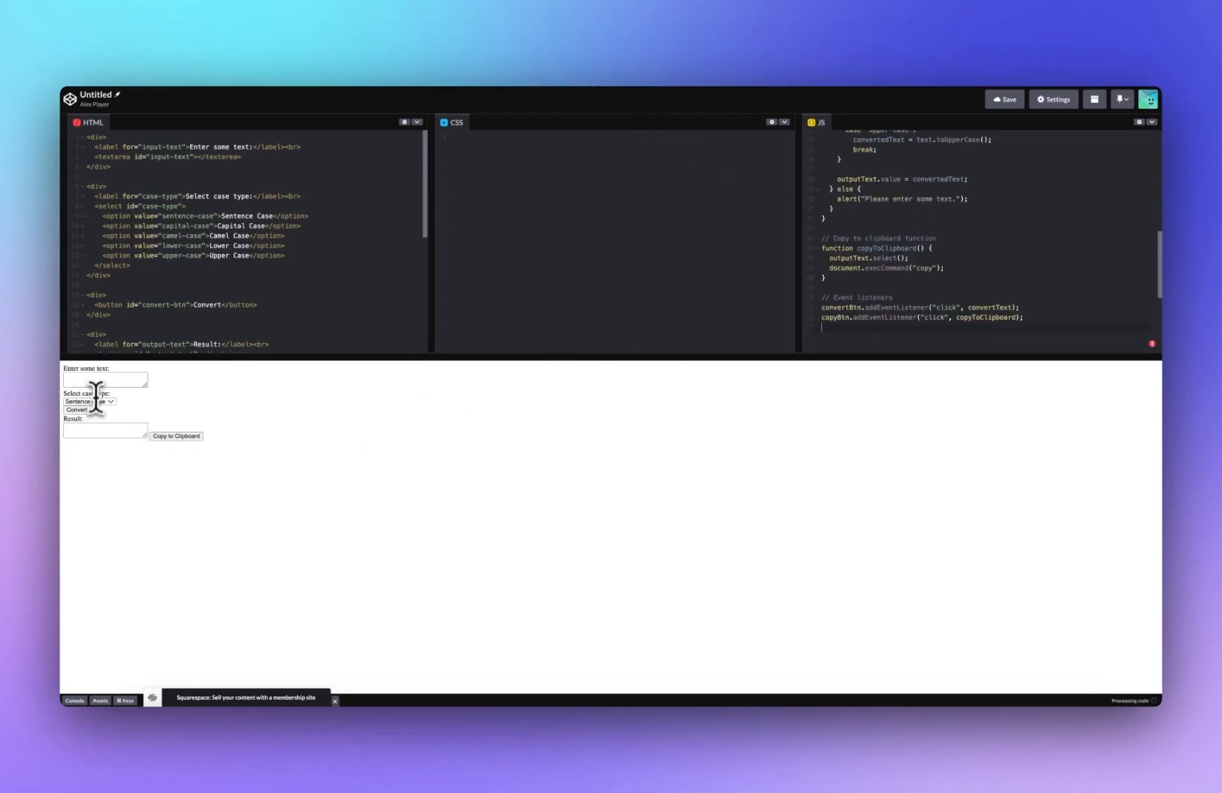
Step: Test the converter preview by entering sample text, choosing Upper Case and converting it
left_click(101, 379)
left_click(97, 382)
type("e")
left_click(104, 400)
left_click(96, 412)
left_click(84, 404)
left_click(92, 403)
left_click(89, 413)
left_click(87, 412)
mouse_move(74, 417)
left_click(106, 403)
Step: Ask ChatGPT to replace the dropdown menu with a row of buttons for choosing the case
left_click(298, 422)
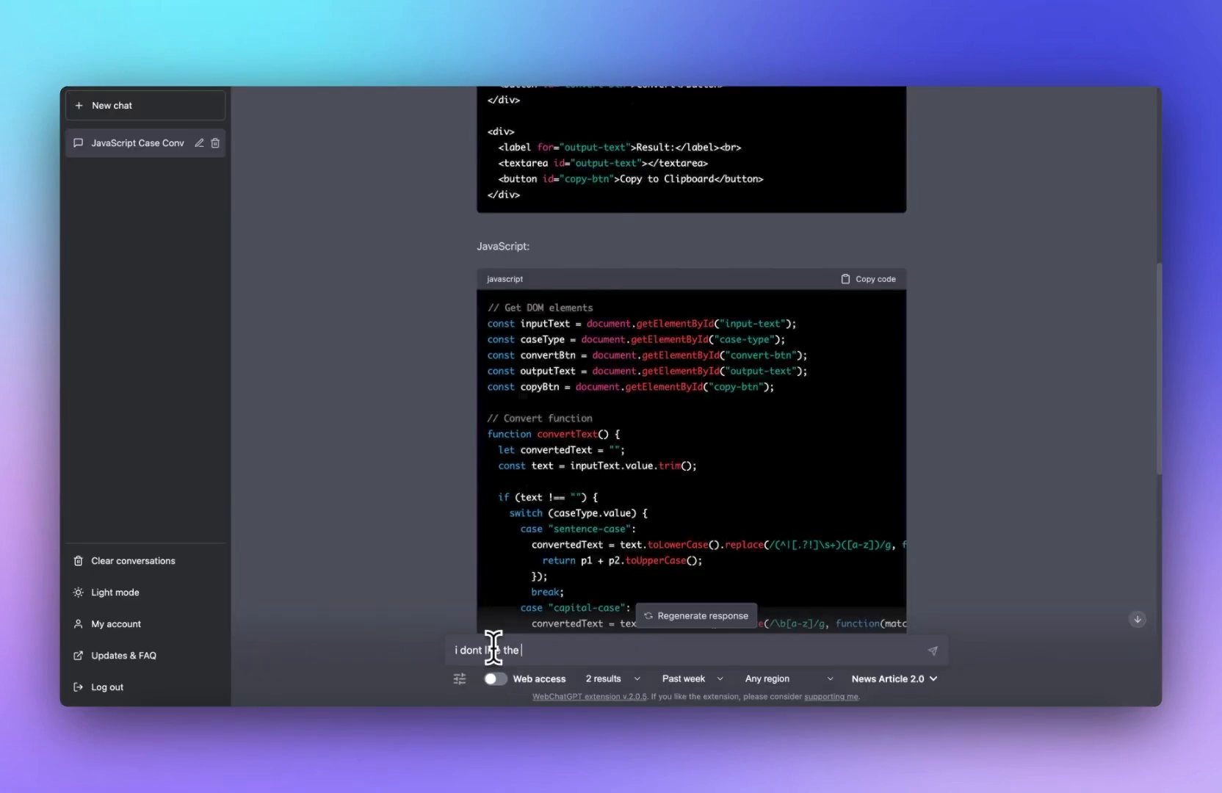
type("men")
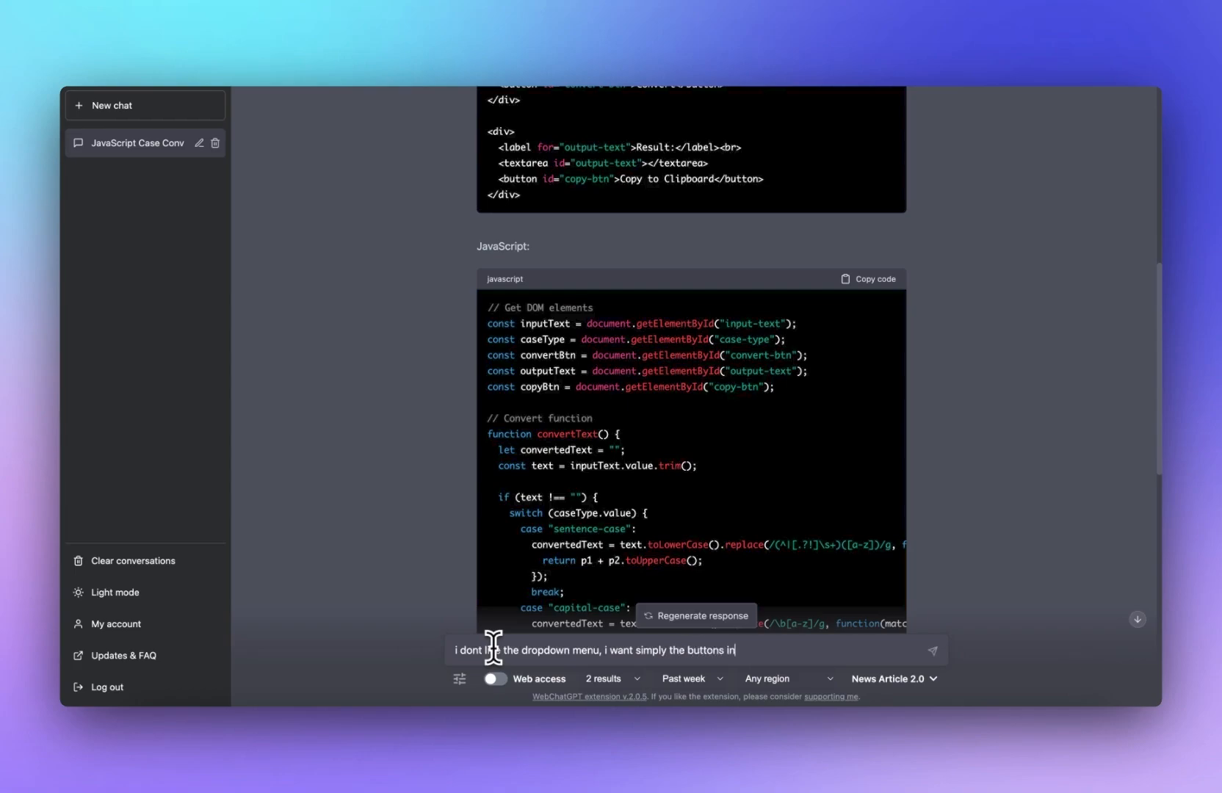
type("d the user chooses which o")
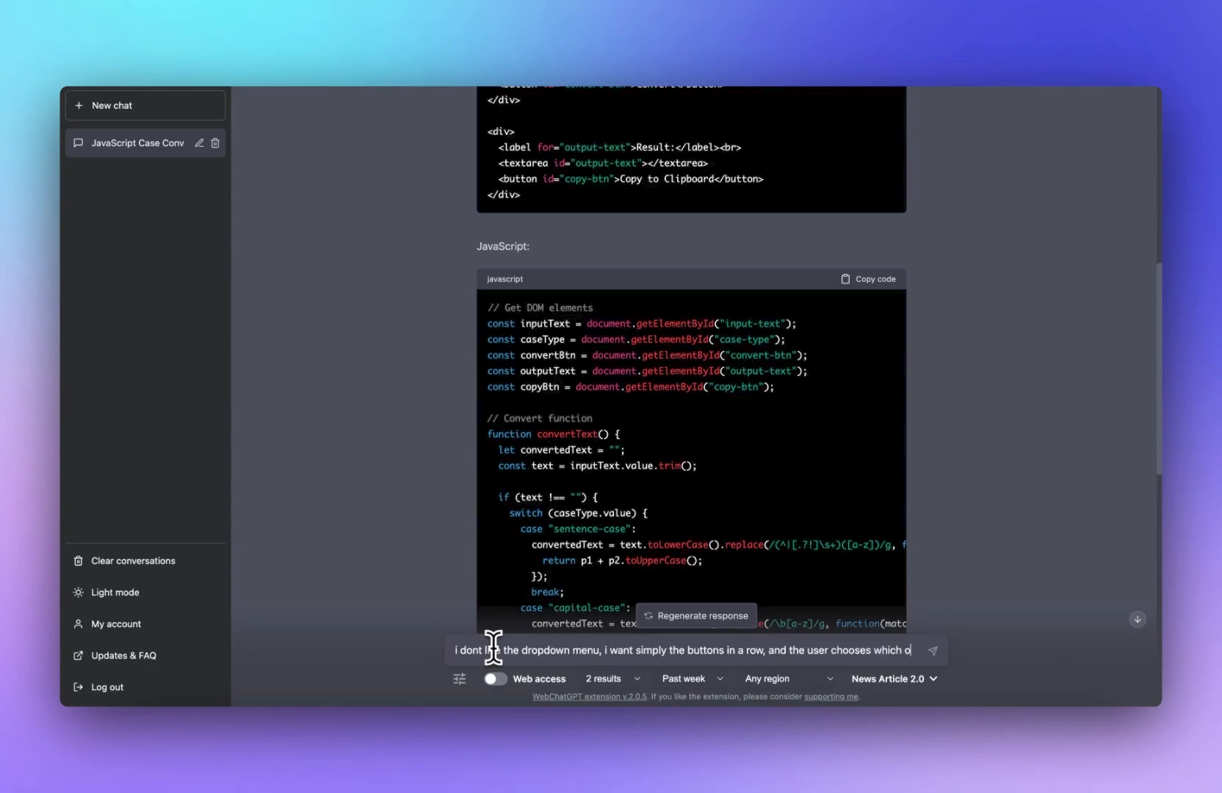
type("ne they want")
key("Return")
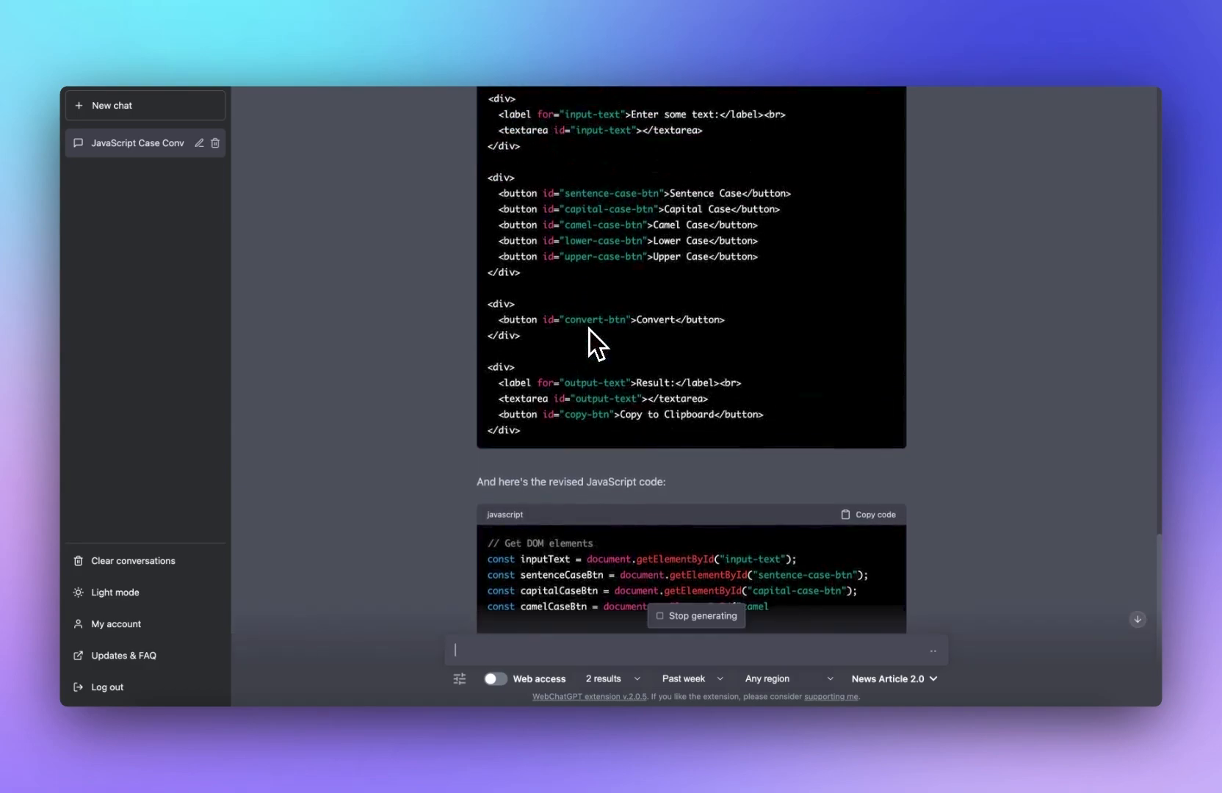
Step: Replace the HTML panel code with the revised button-based HTML from ChatGPT
scroll(595, 334, "up", 5)
scroll(660, 332, "down", 5)
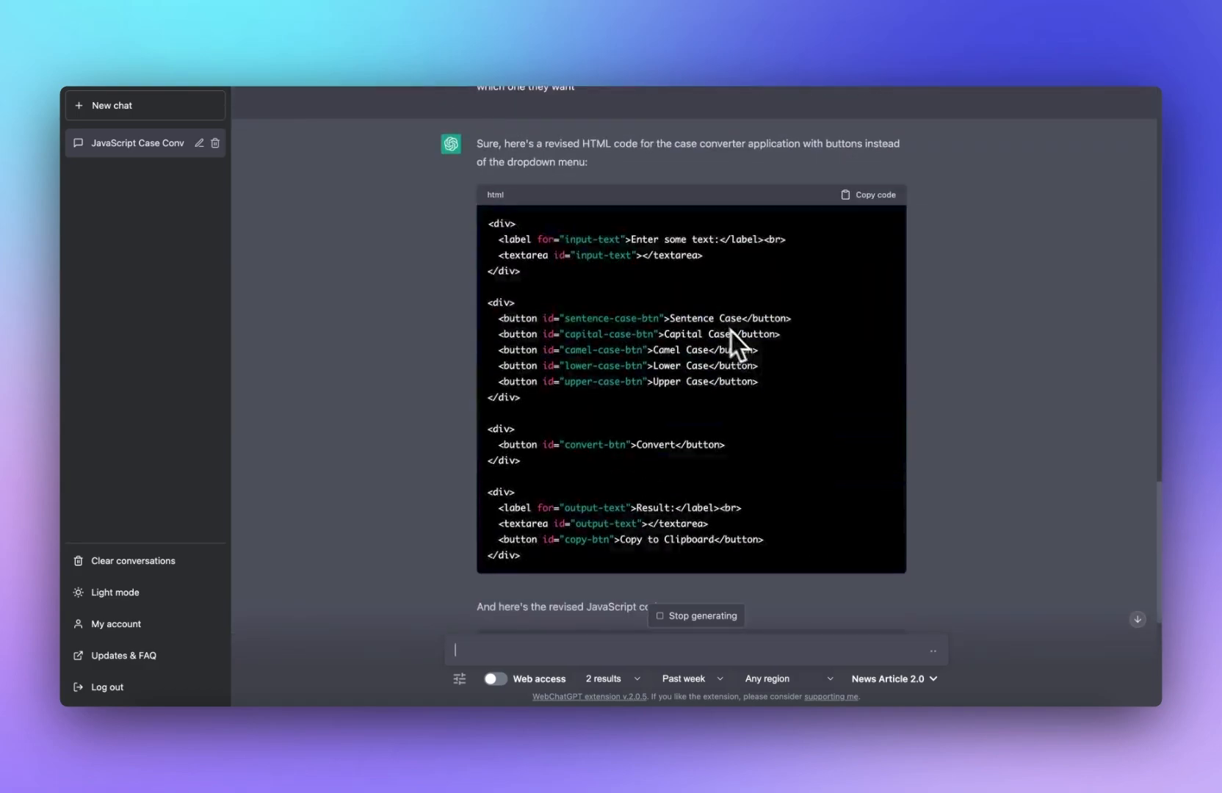
left_click(871, 195)
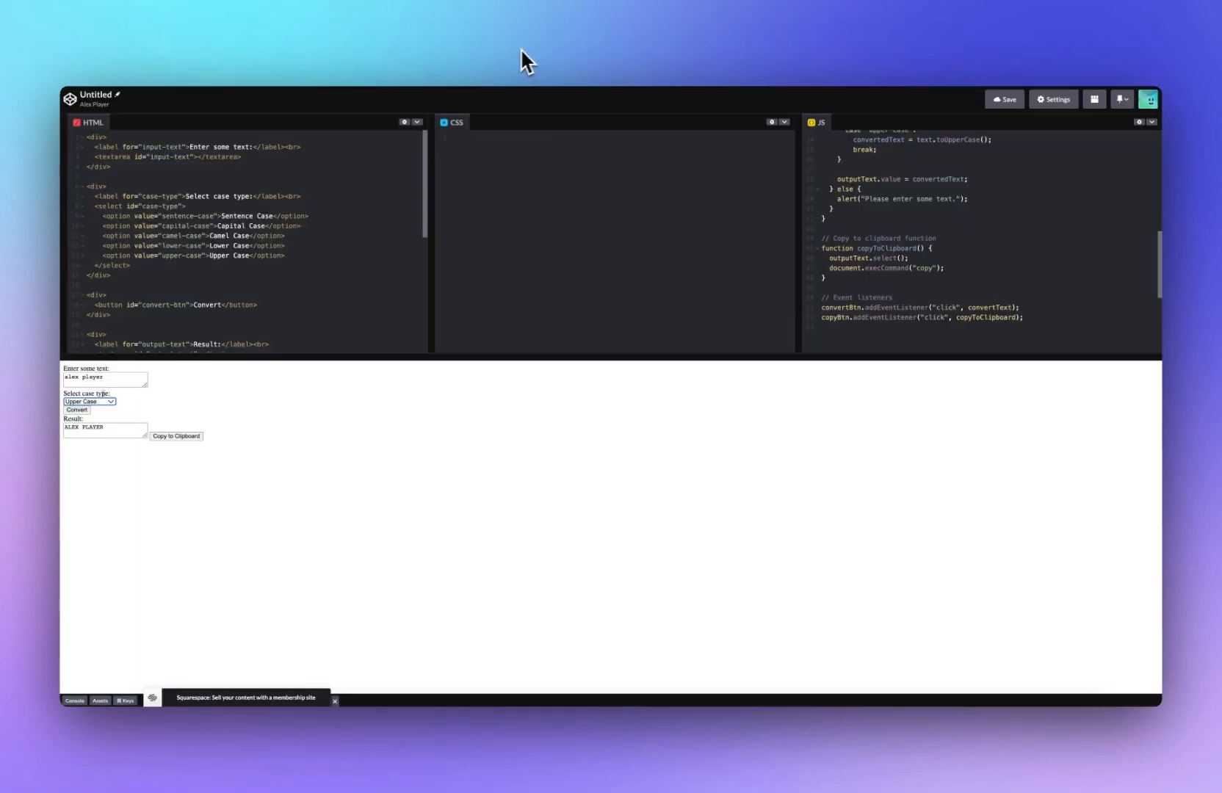
left_click(305, 218)
key("ctrl+a")
key("ctrl+v")
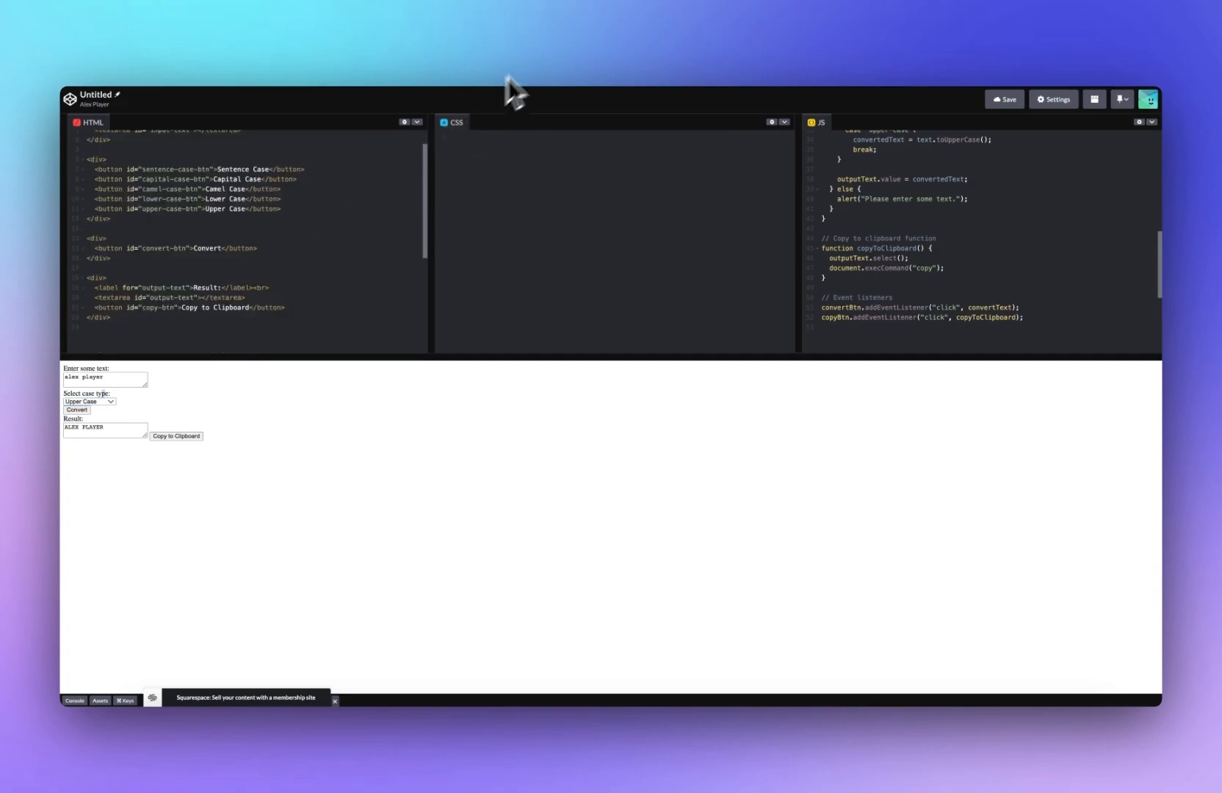
Step: Replace the JS panel code with the revised JavaScript from ChatGPT
left_click(661, 49)
scroll(656, 310, "down", 4)
left_click(867, 360)
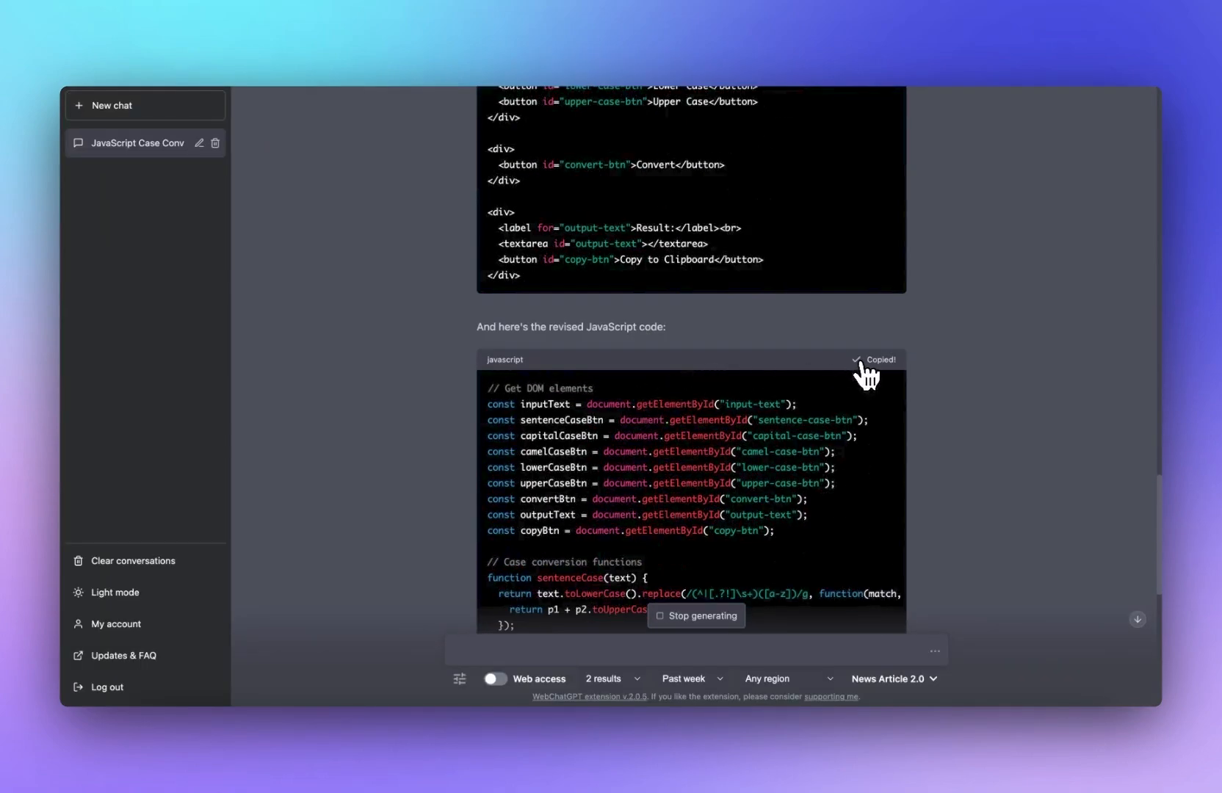
left_click(496, 67)
left_click(960, 171)
key("ctrl+a")
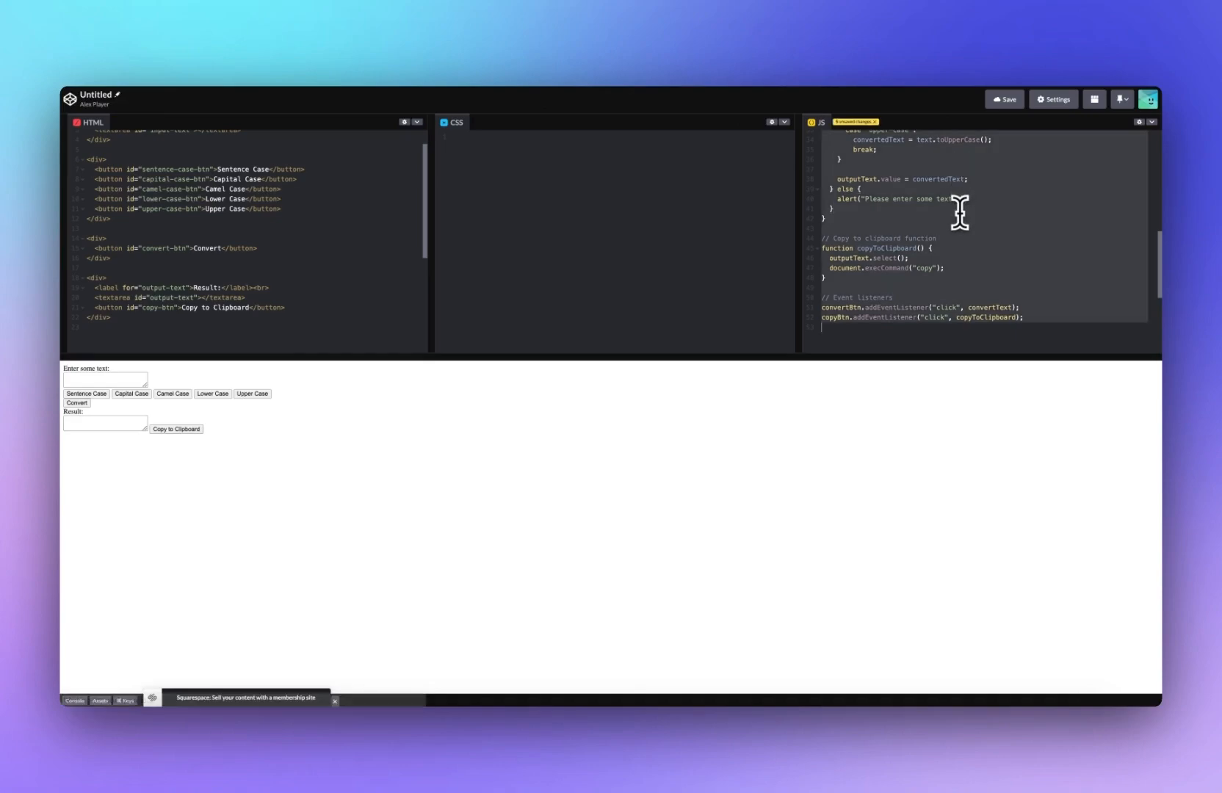
key("ctrl+v")
Step: Test the button layout by entering sample text and choosing Sentence Case
left_click(103, 382)
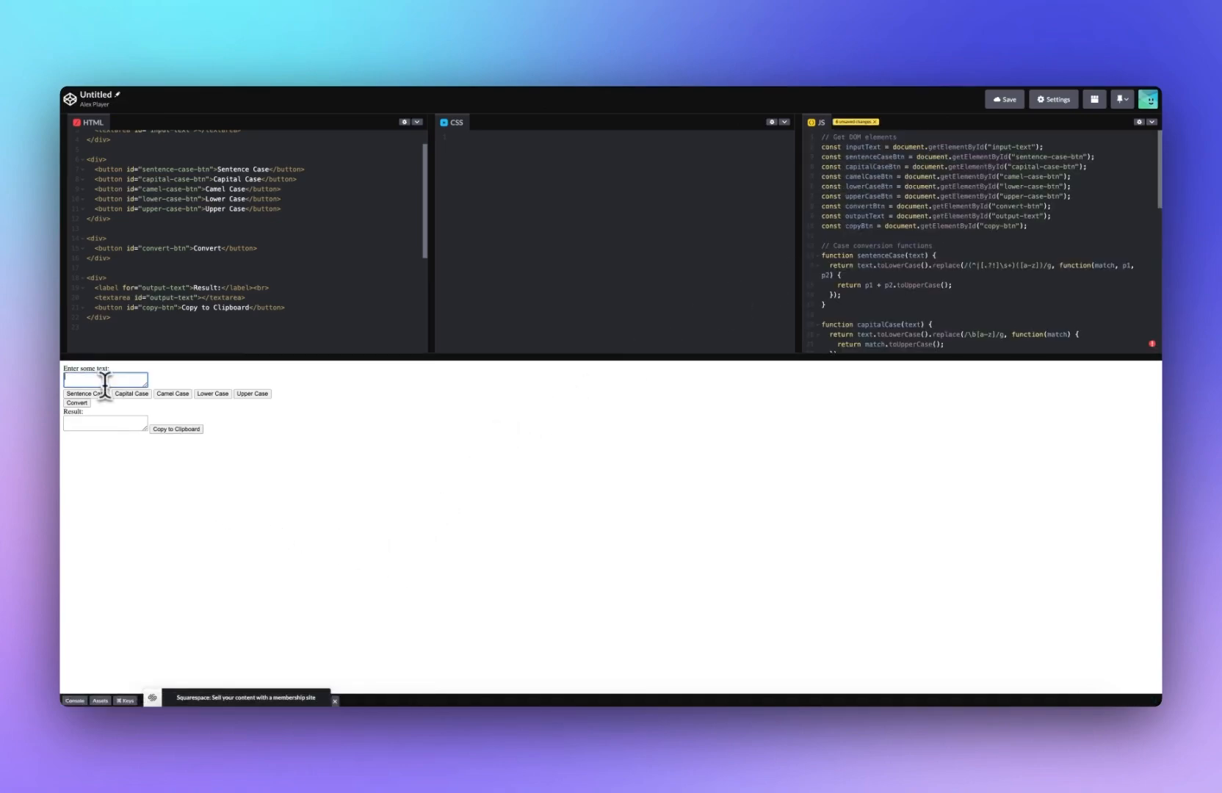
type("alex player")
left_click(80, 393)
Step: Tell ChatGPT the new layout is liked but nothing happens when the buttons are clicked
scroll(881, 267, "down", 4)
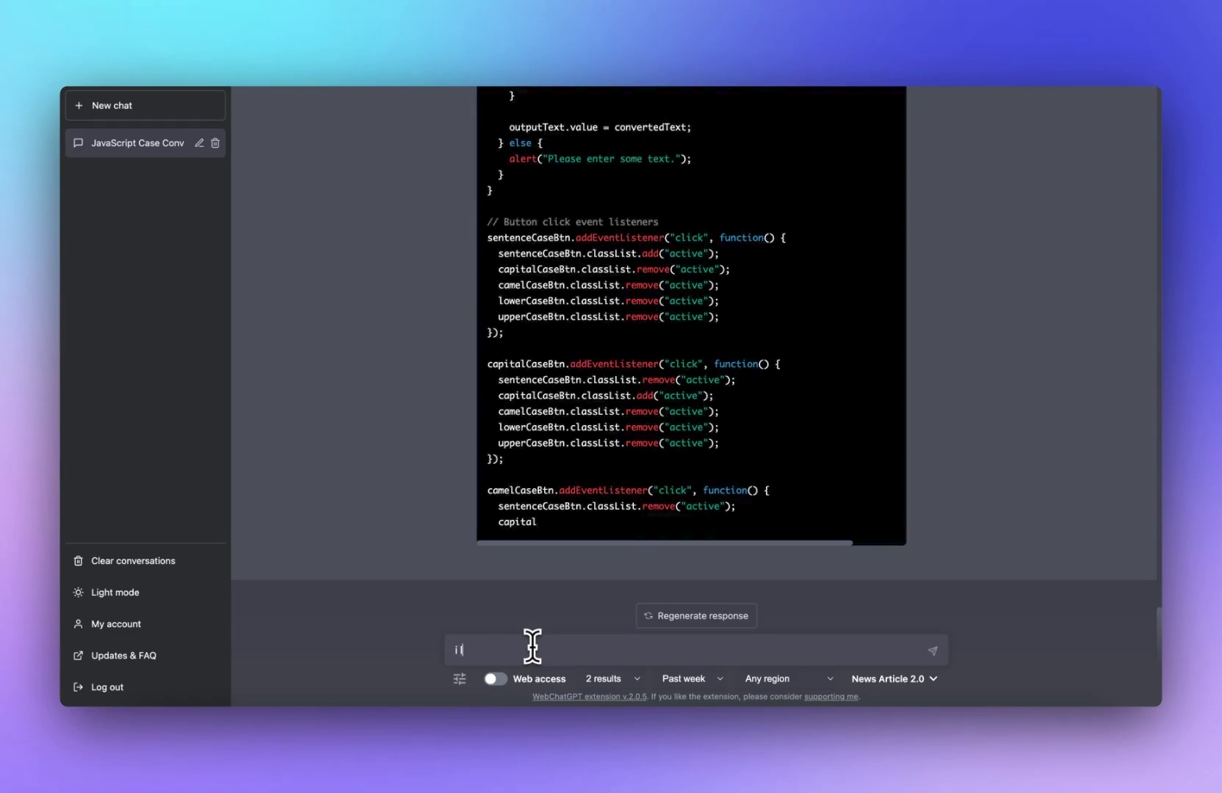
type("layout much more like this, but now i")
type("t doesnt work. nothing")
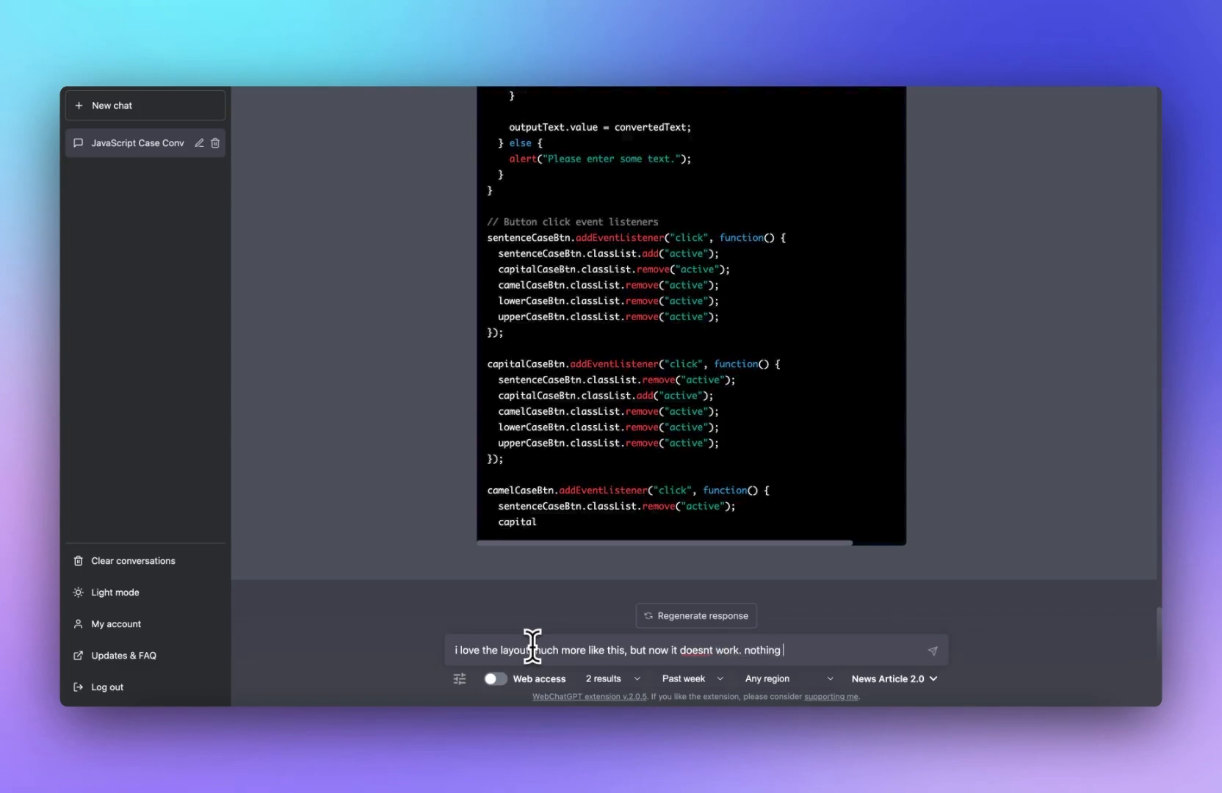
type(" happens when i click the buttons")
key("Return")
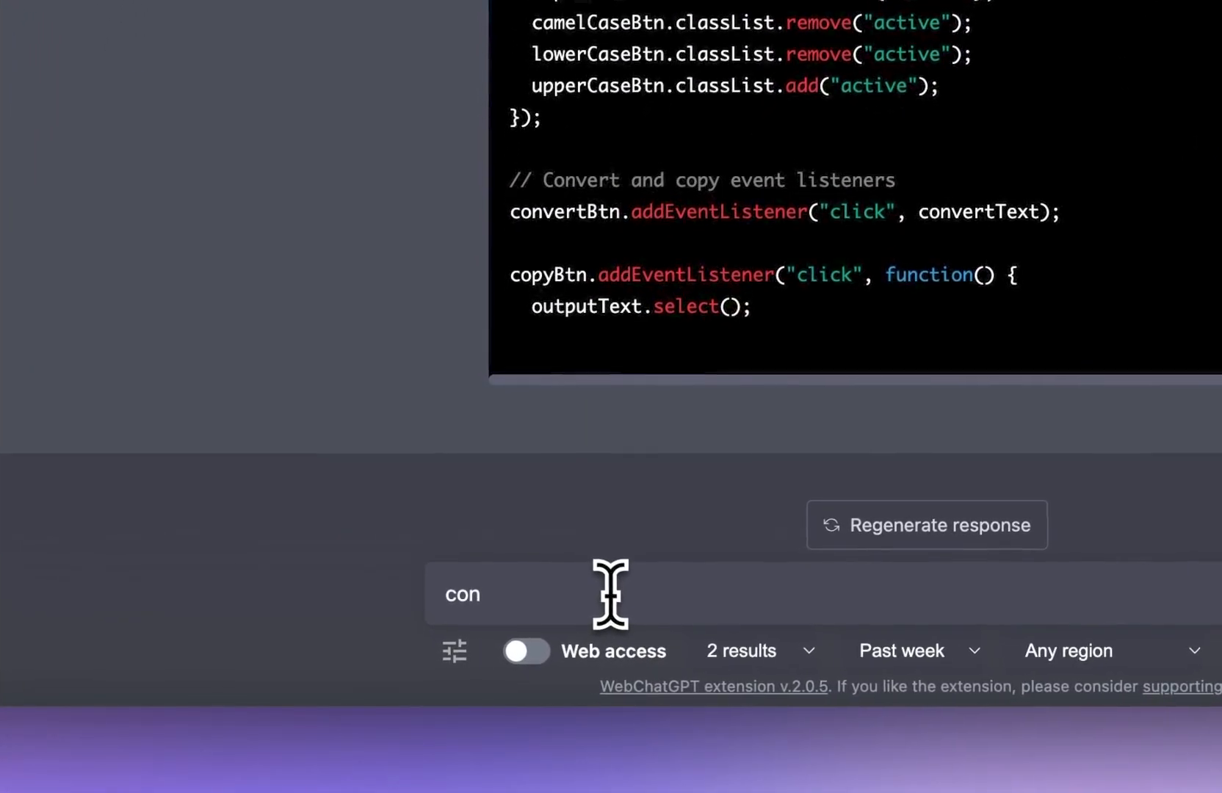
Step: Ask ChatGPT to continue, and copy the complete JavaScript code into the JS panel
type("tinue")
key("Return")
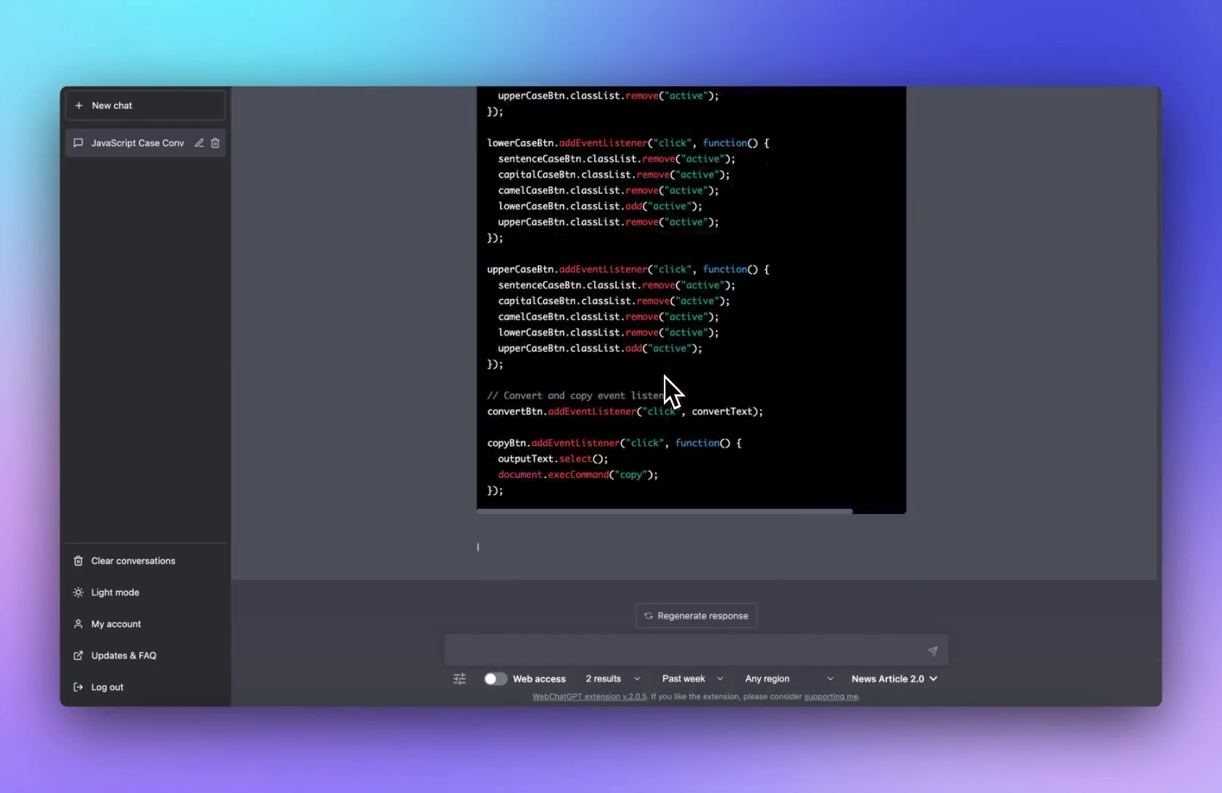
scroll(596, 433, "up", 10)
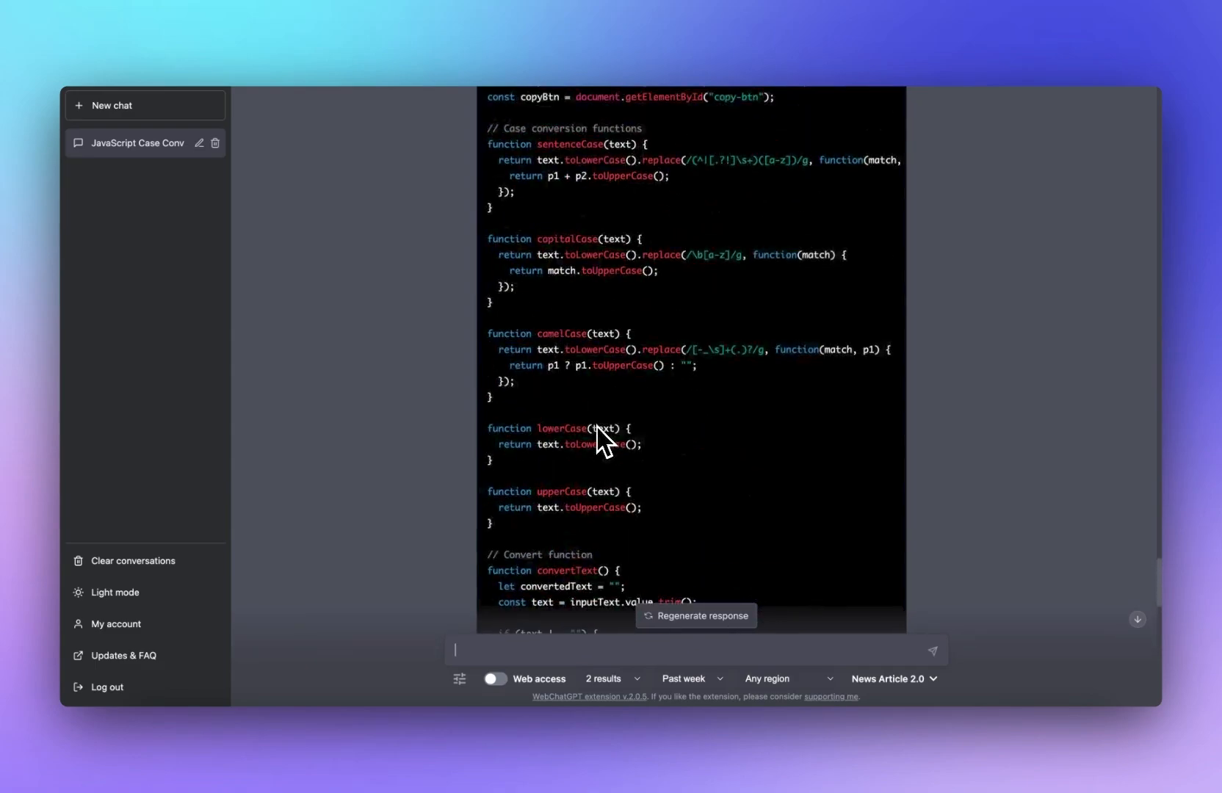
scroll(596, 426, "up", 6)
left_click(881, 374)
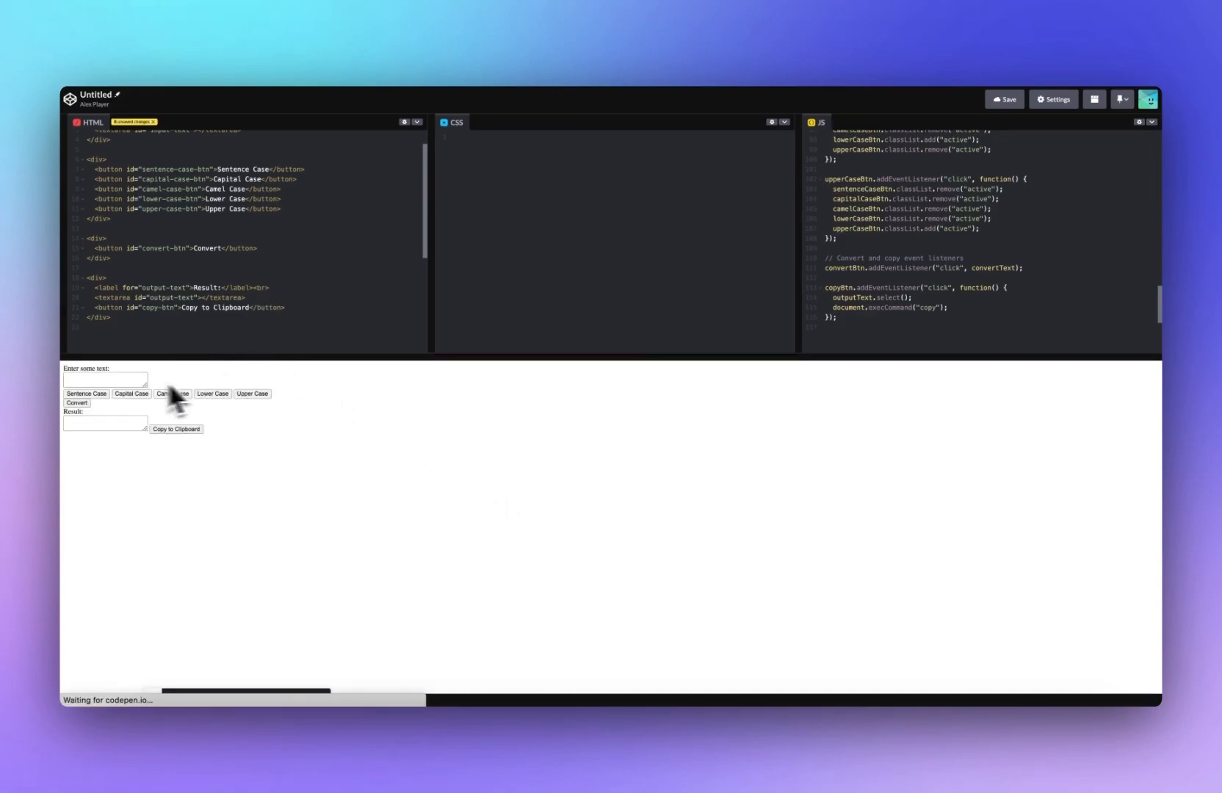
Step: Test the converter with sample text, converting it with Camel Case
type("alex player")
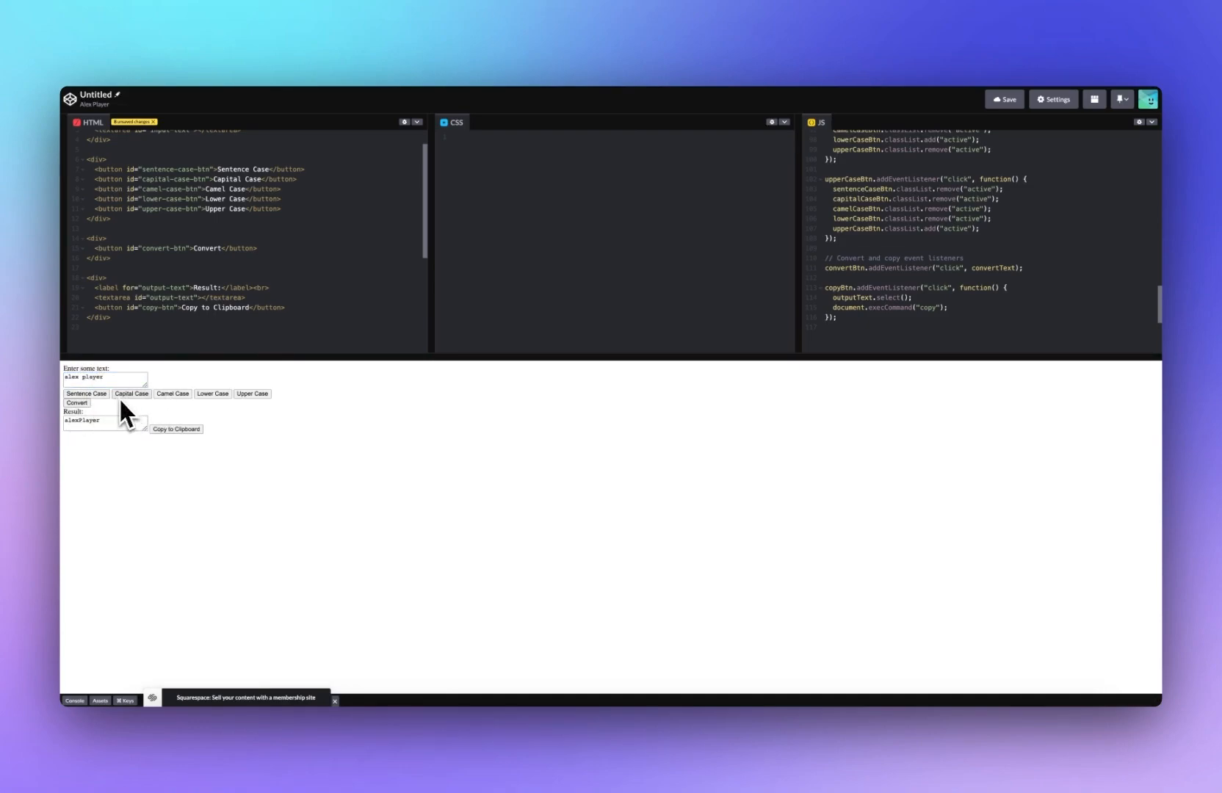
left_click(79, 403)
left_click(203, 394)
left_click(76, 402)
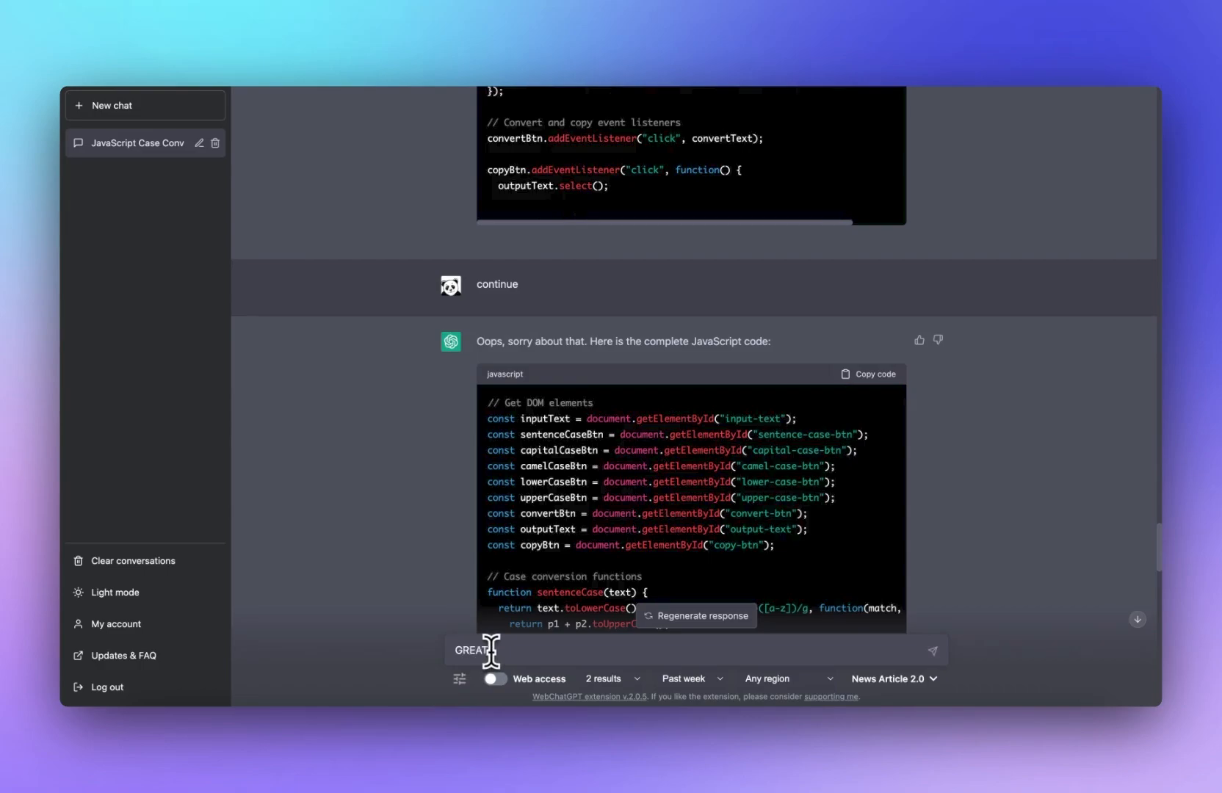
Step: Ask ChatGPT to remove the Convert button and convert as soon as a case button is pressed
type("works.. but please remove the convert button, and make it change as soon as i press")
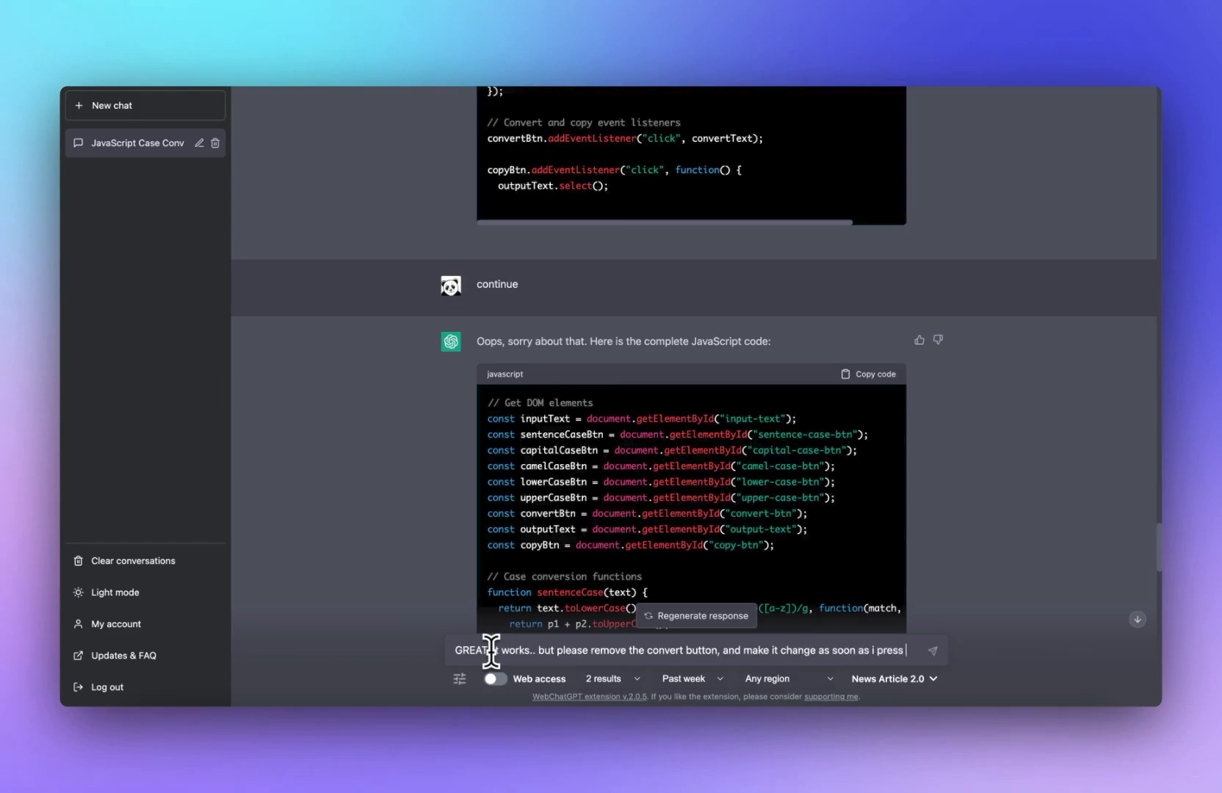
type("button")
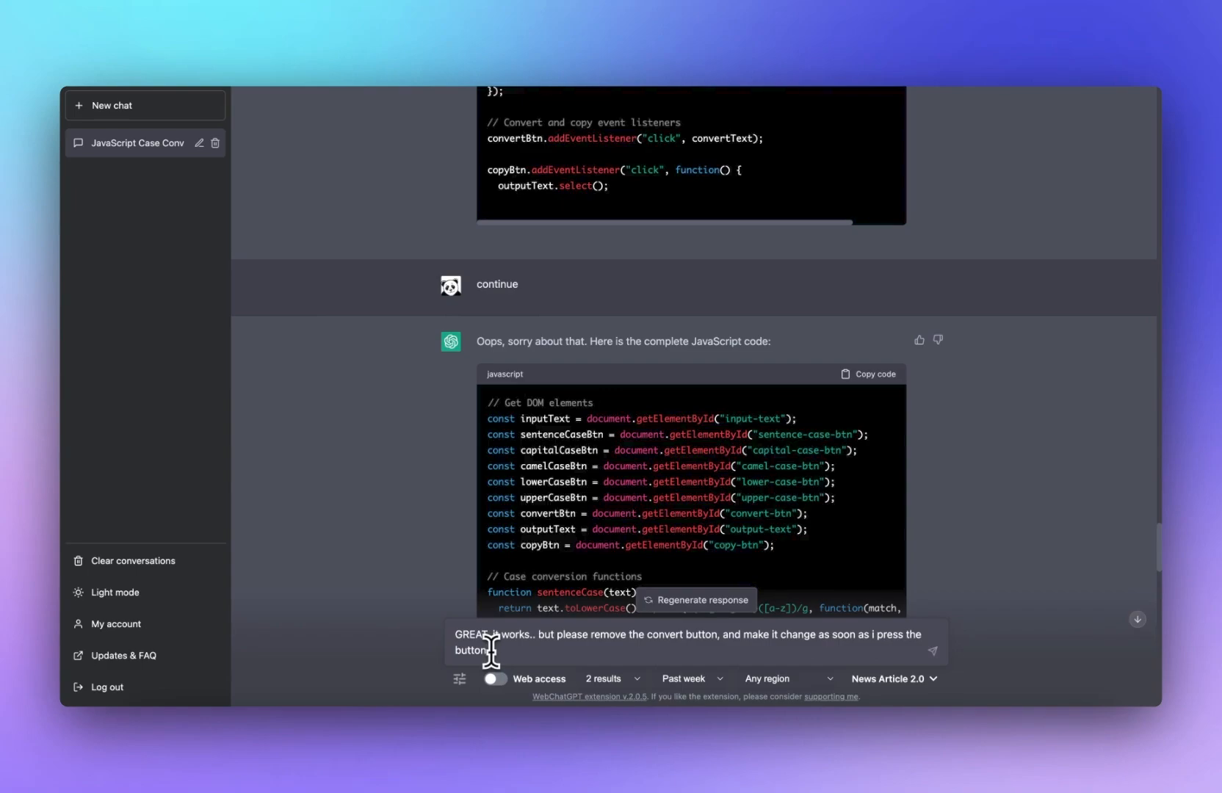
type(" to select the conversion type")
key("Return")
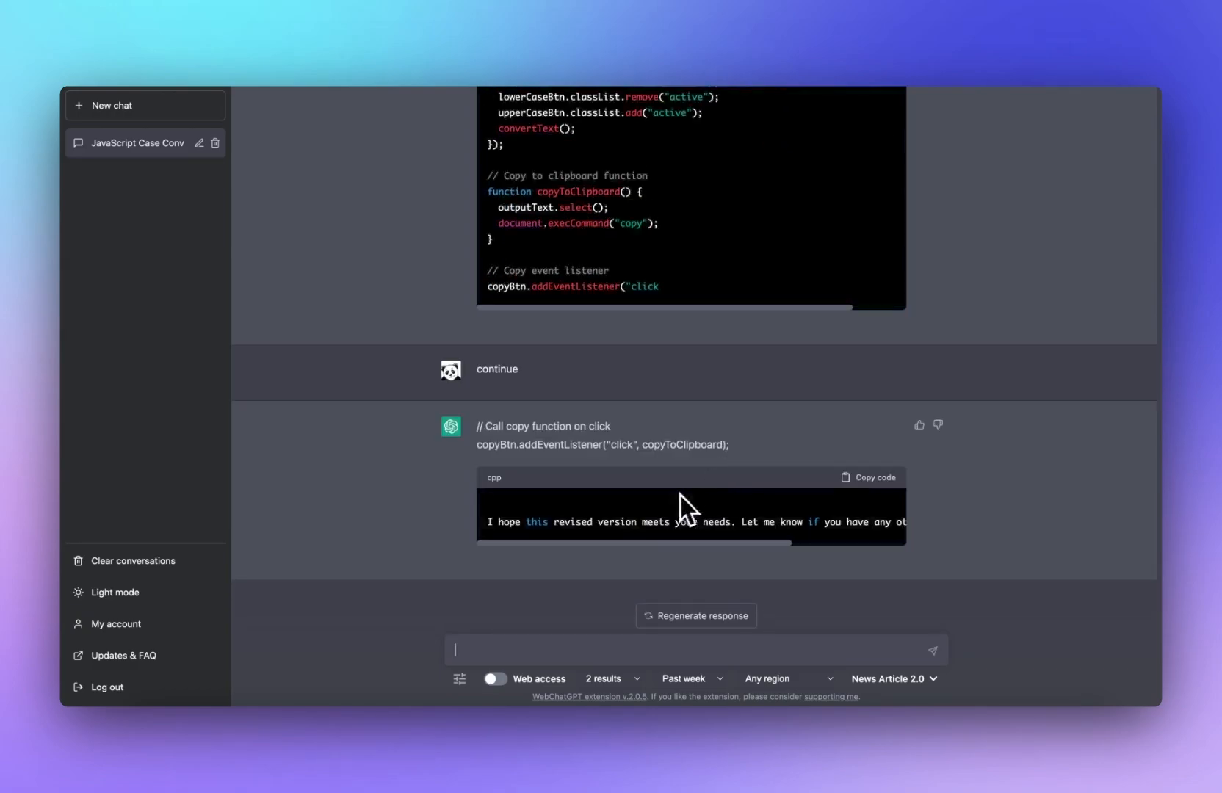
Step: Replace the JS panel code with the latest revised JavaScript from ChatGPT
scroll(682, 504, "up", 10)
scroll(682, 512, "up", 10)
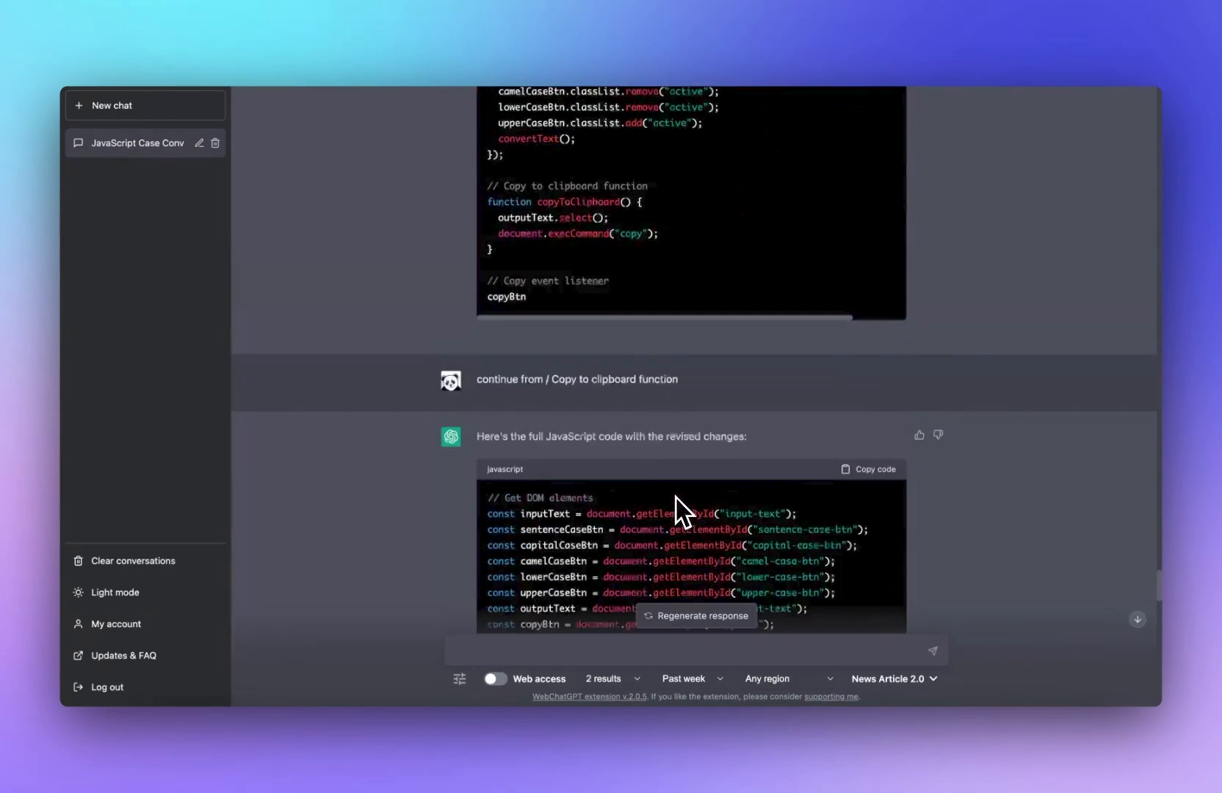
scroll(836, 442, "down", 2)
left_click(881, 350)
scroll(968, 480, "down", 15)
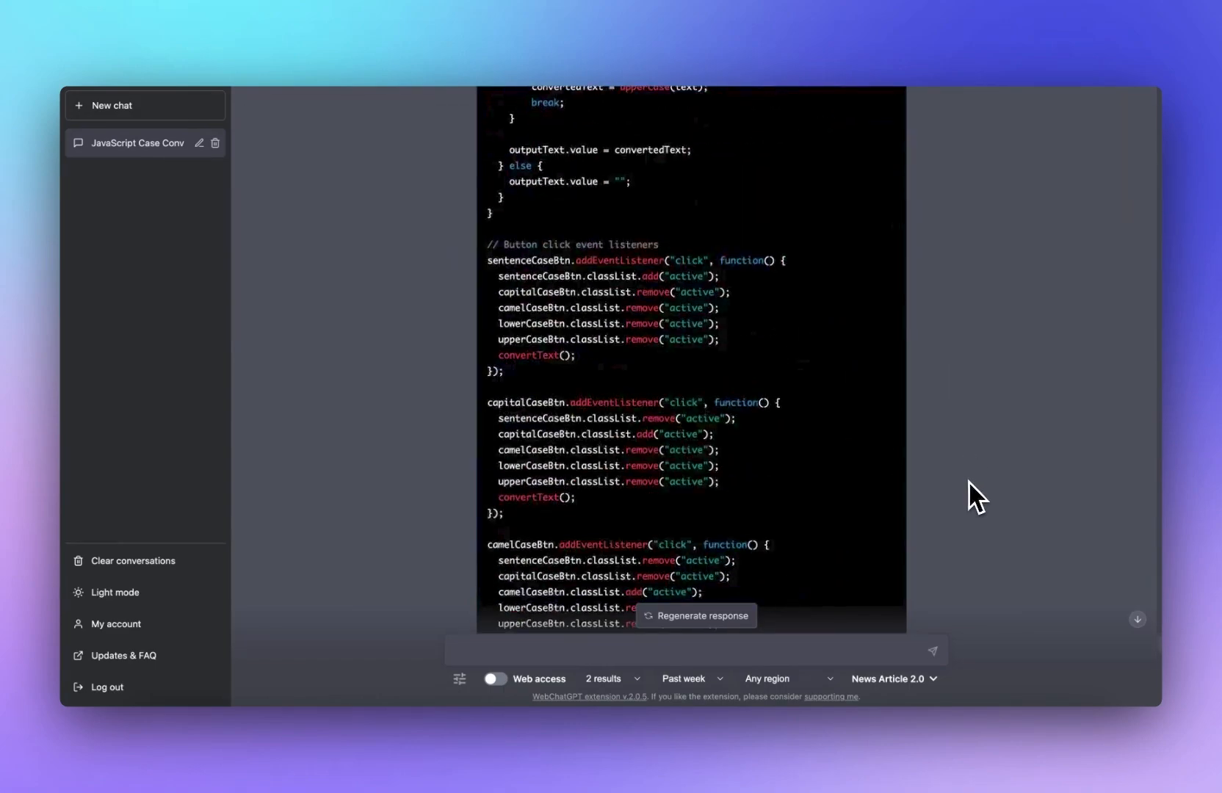
left_click(466, 40)
left_click(843, 189)
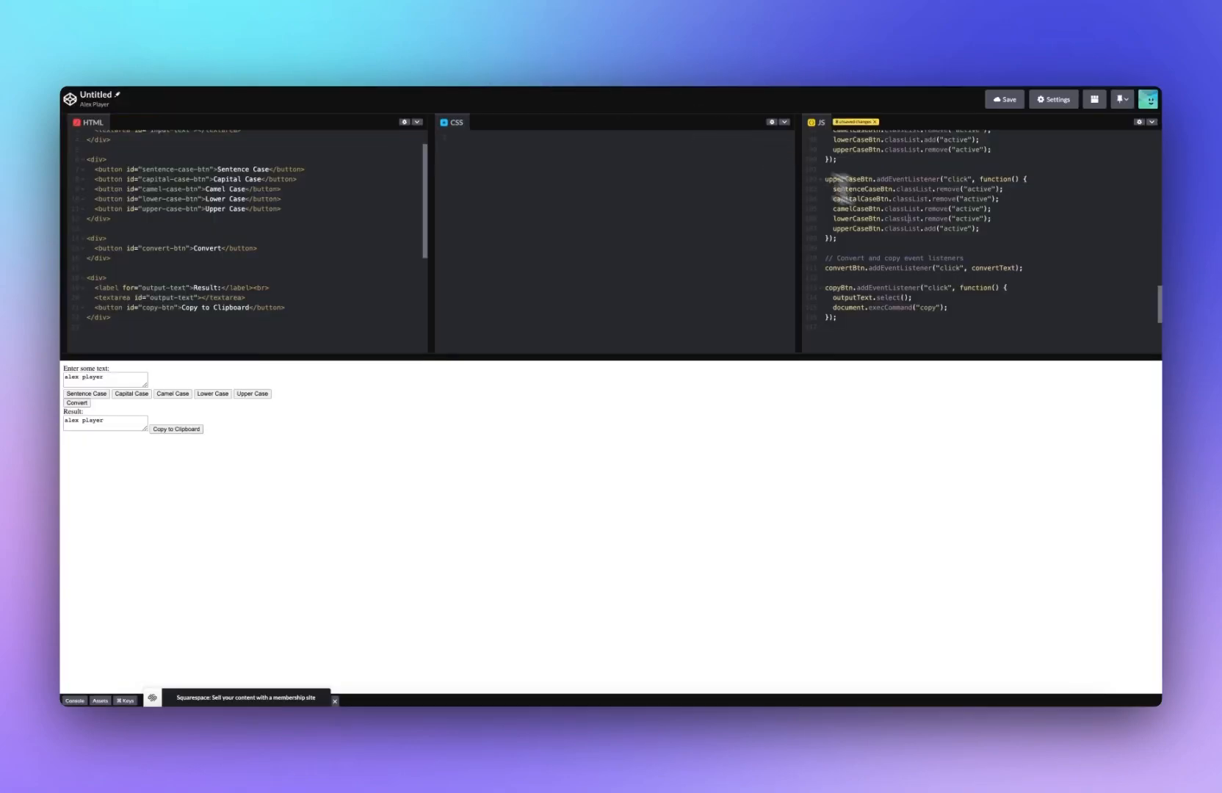
key("super+a")
key("super+v")
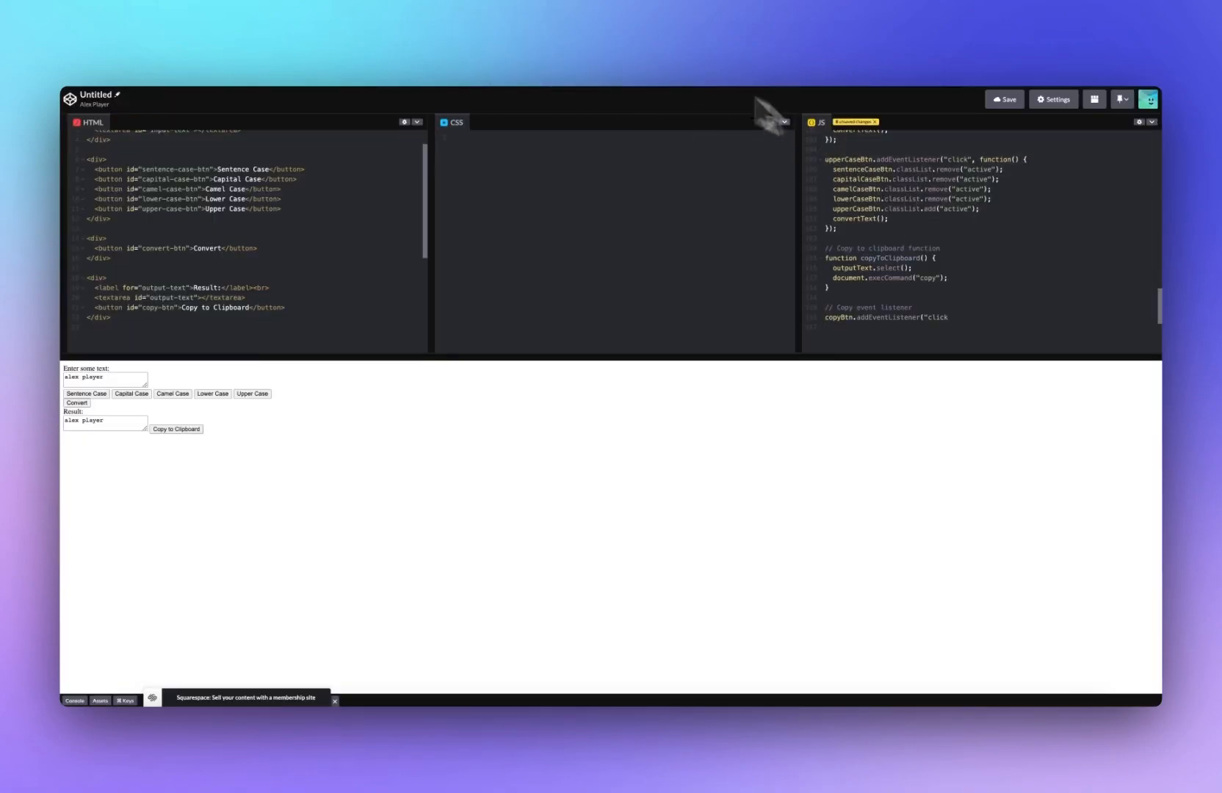
Step: Copy ChatGPT's final copy-button listener line into the JS panel, replacing the truncated listener at the end
left_click(605, 50)
left_click_drag(729, 445, 489, 422)
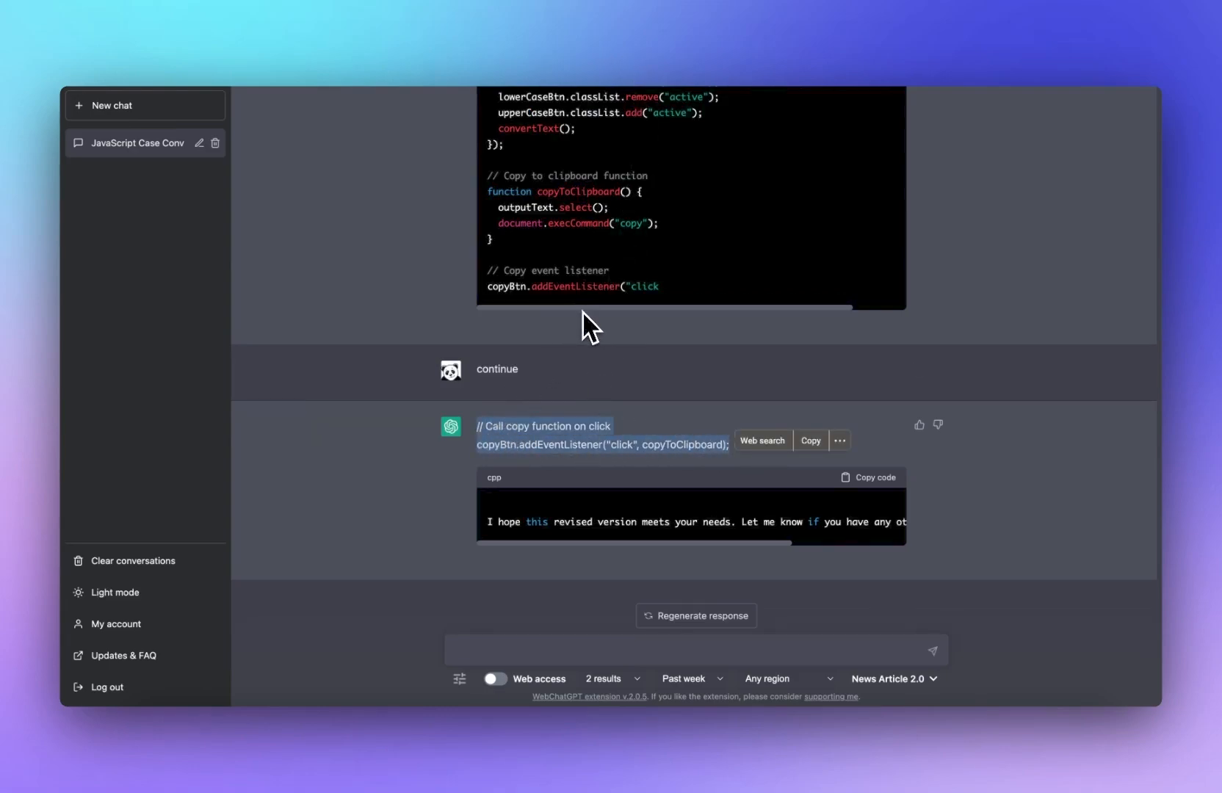
left_click(563, 46)
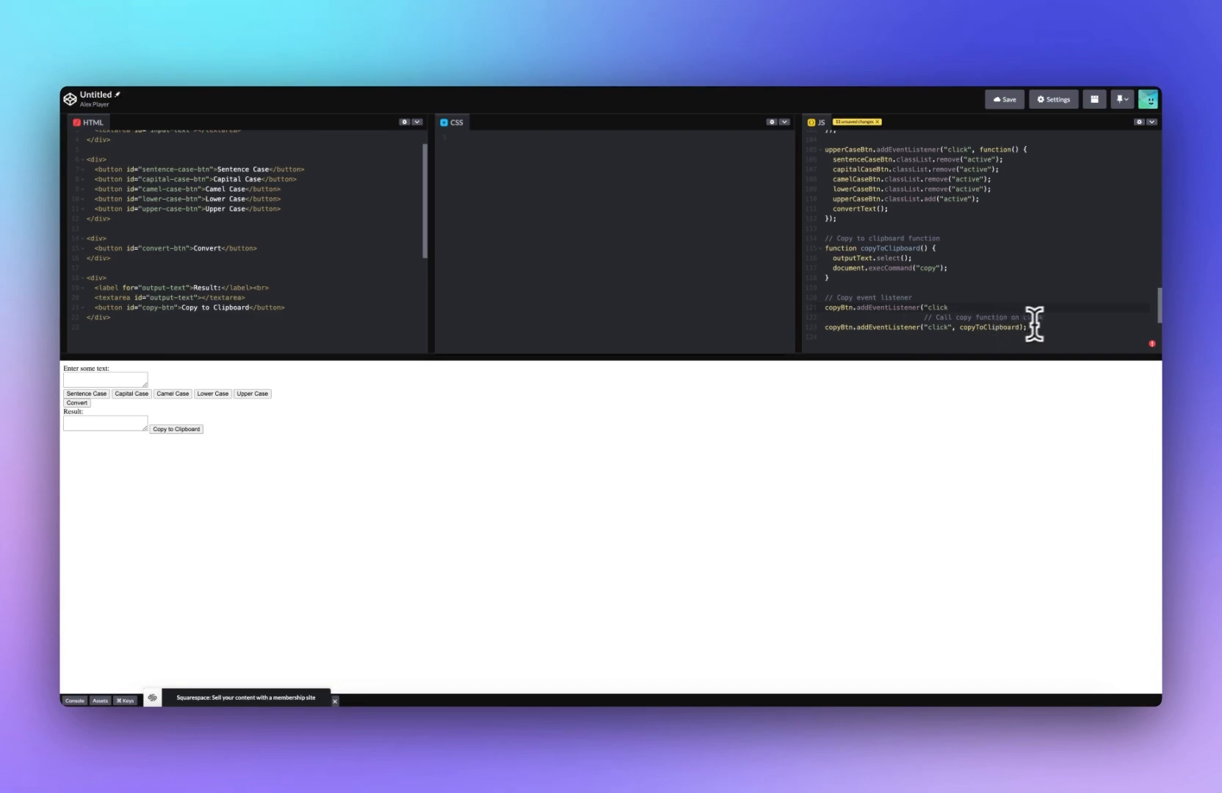
left_click_drag(1053, 318, 813, 308)
key("BackSpace")
key("Delete")
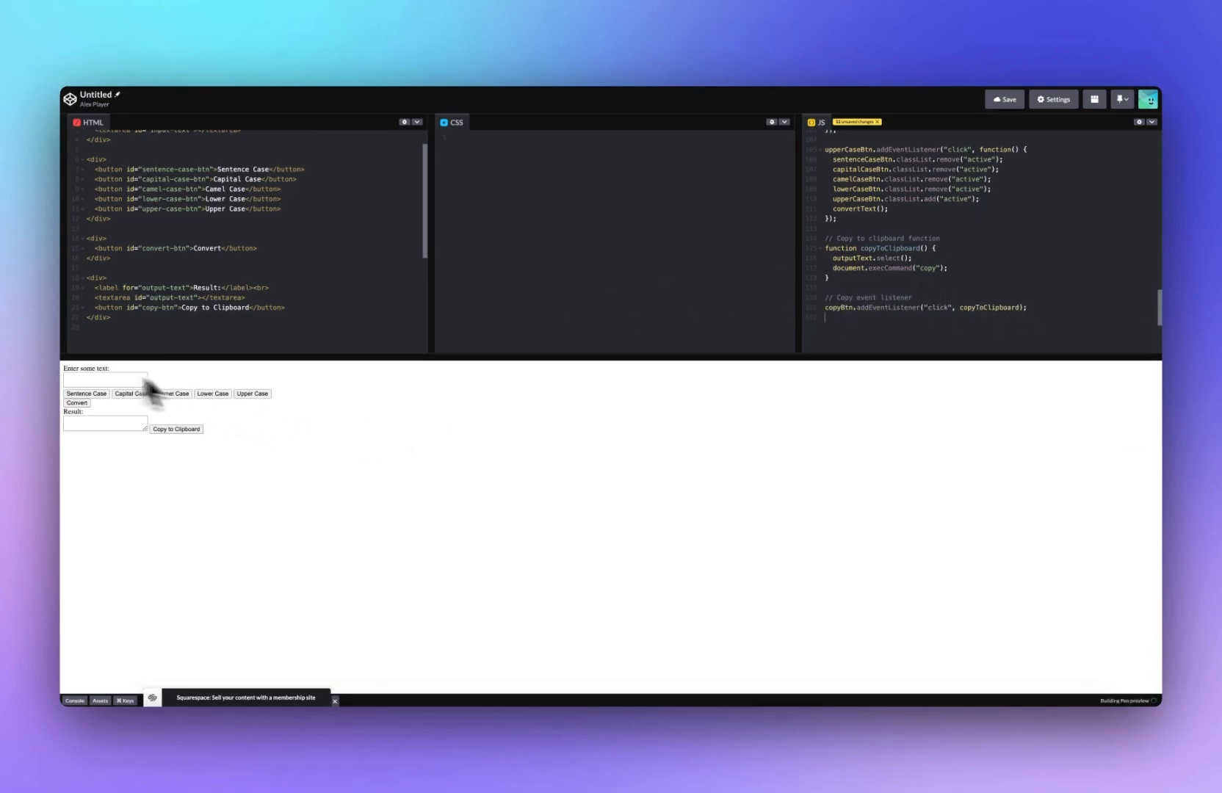
Step: Test the converter on the sample text with Lower Case and Upper Case
left_click(81, 379)
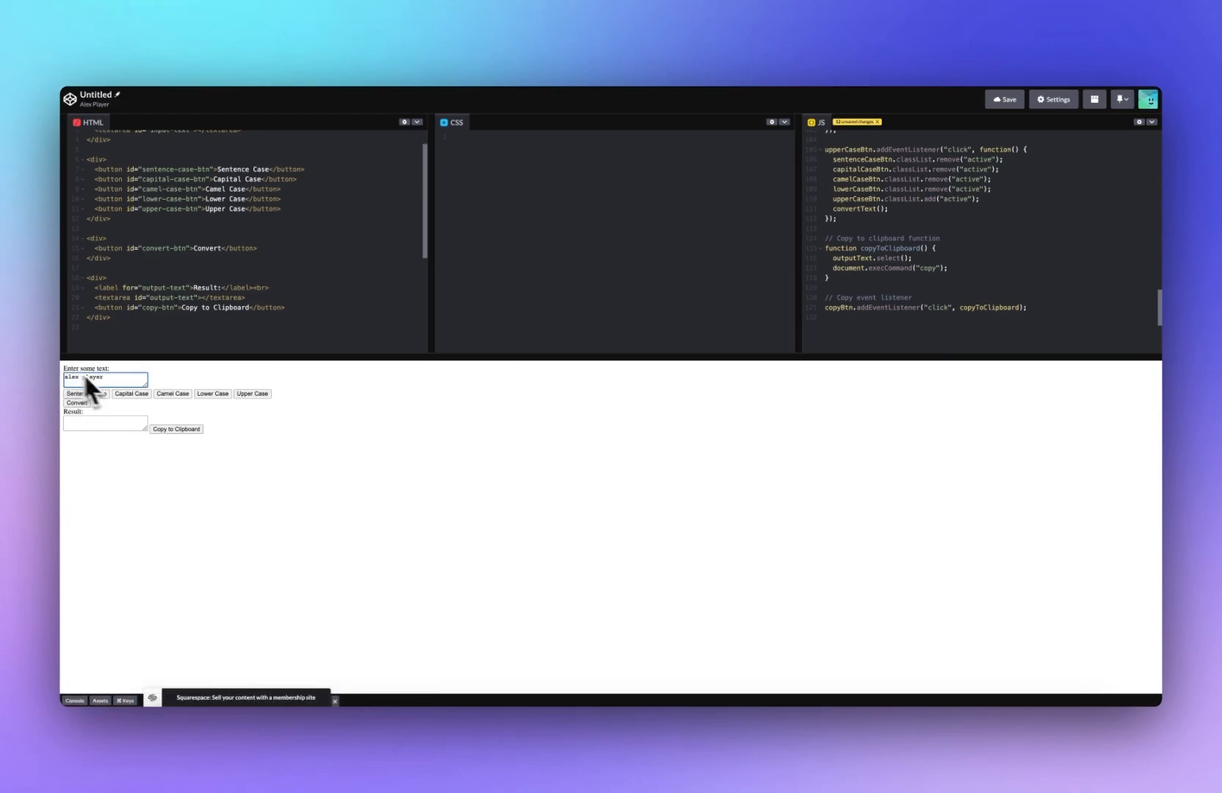
left_click(215, 395)
left_click(257, 395)
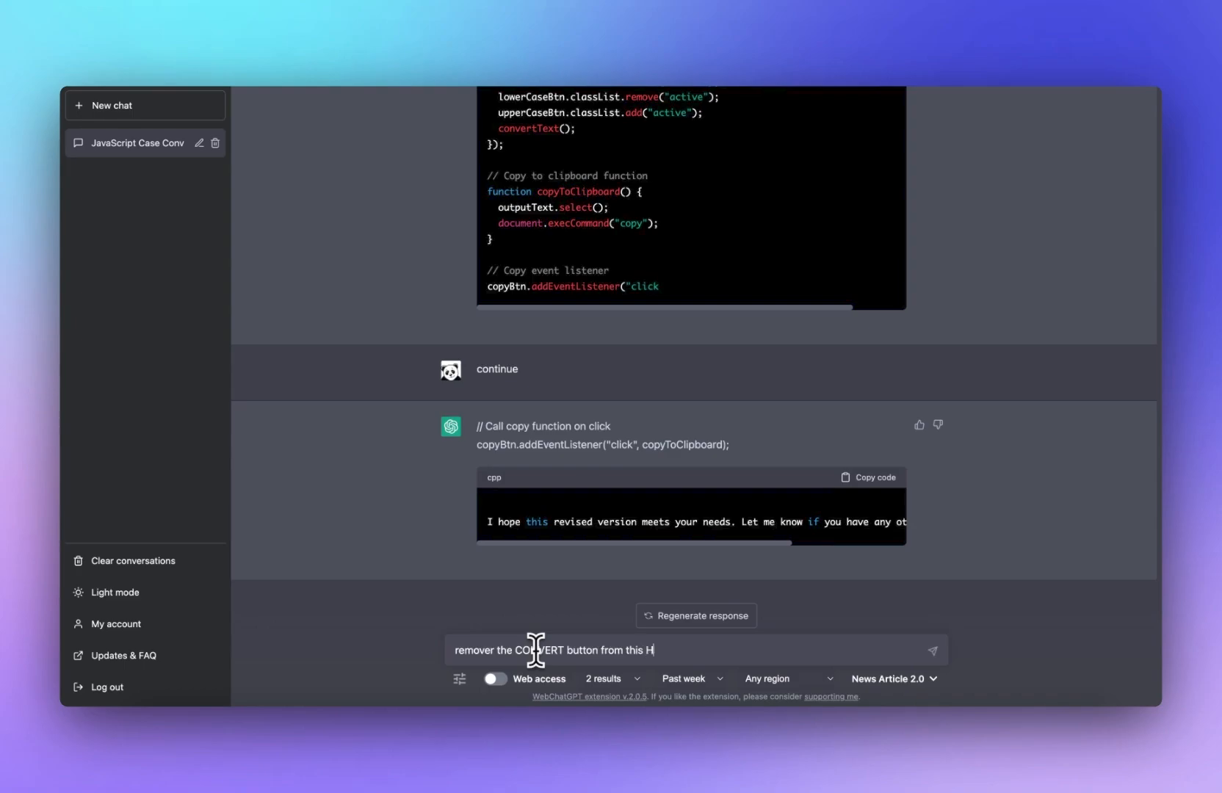
Step: Ask ChatGPT to remove the CONVERT button from the pasted HTML code
key("shift+Return")
key("super+v")
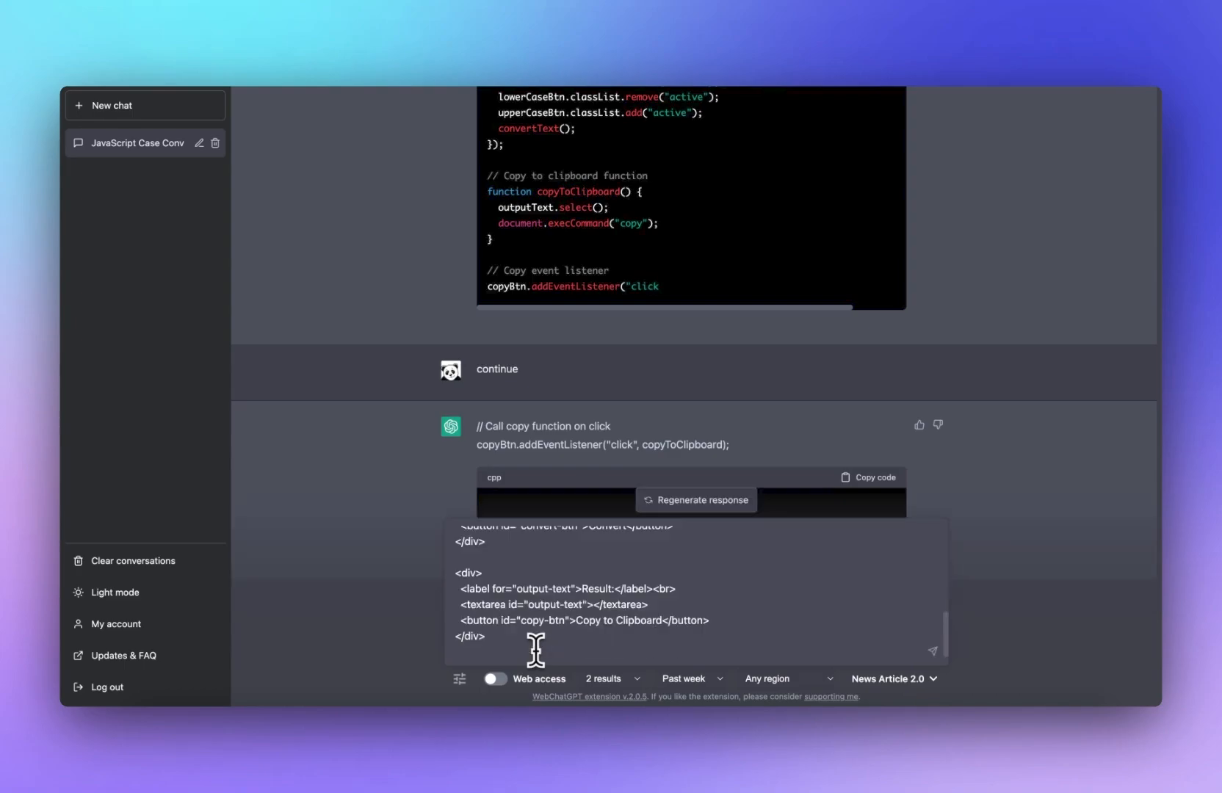
key("Return")
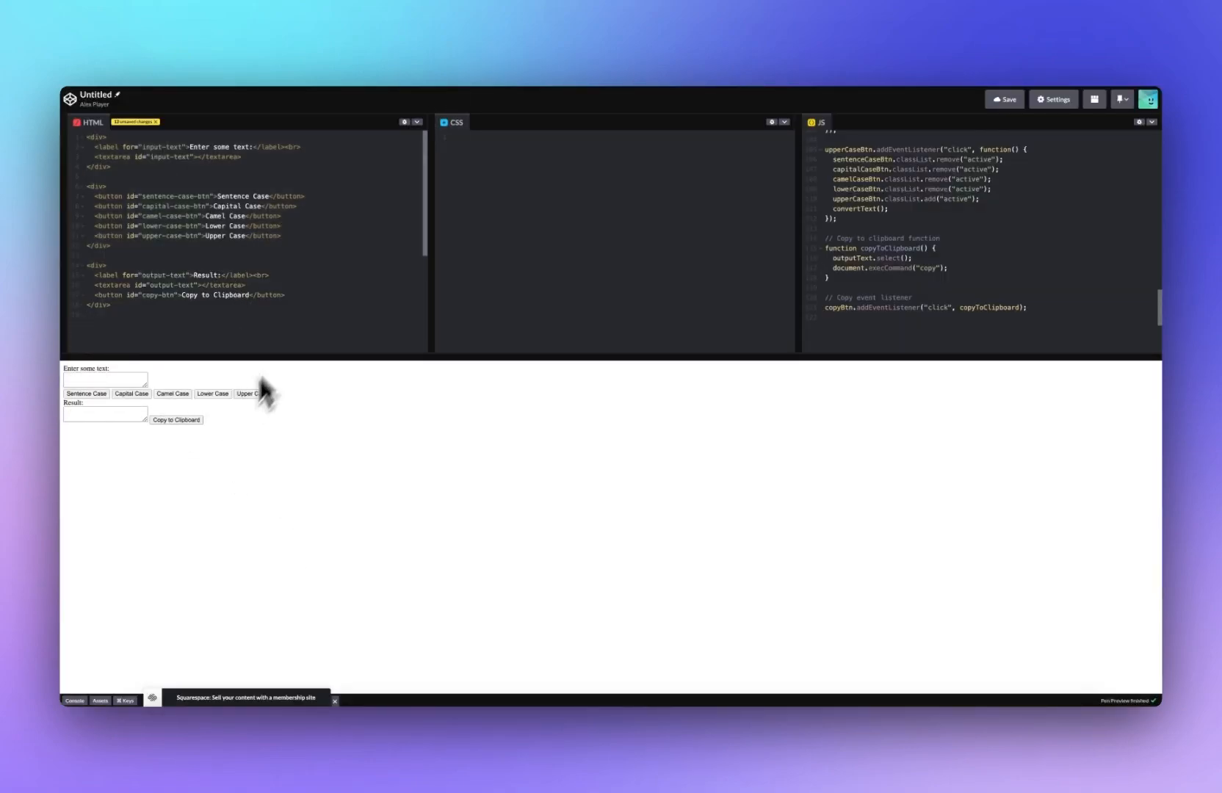
Step: Test the updated converter by entering sample text and applying Sentence Case
left_click(99, 378)
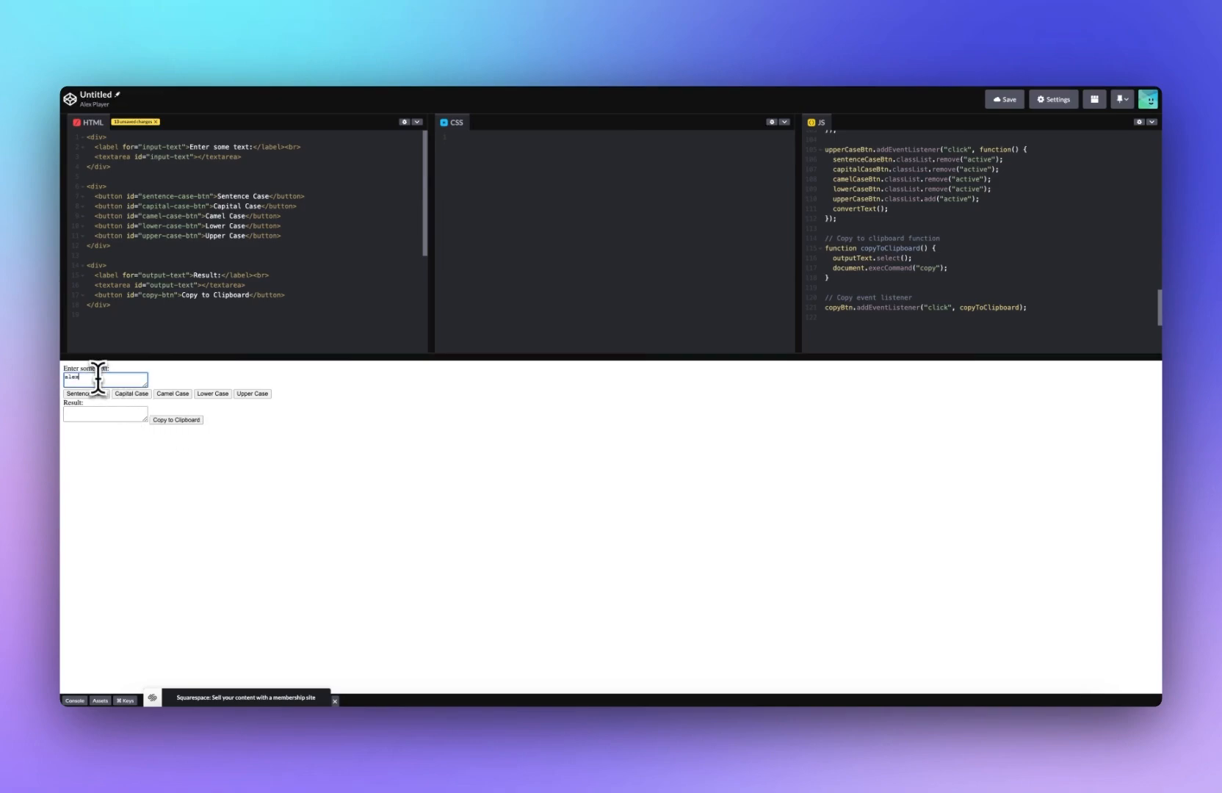
left_click(122, 466)
left_click(88, 394)
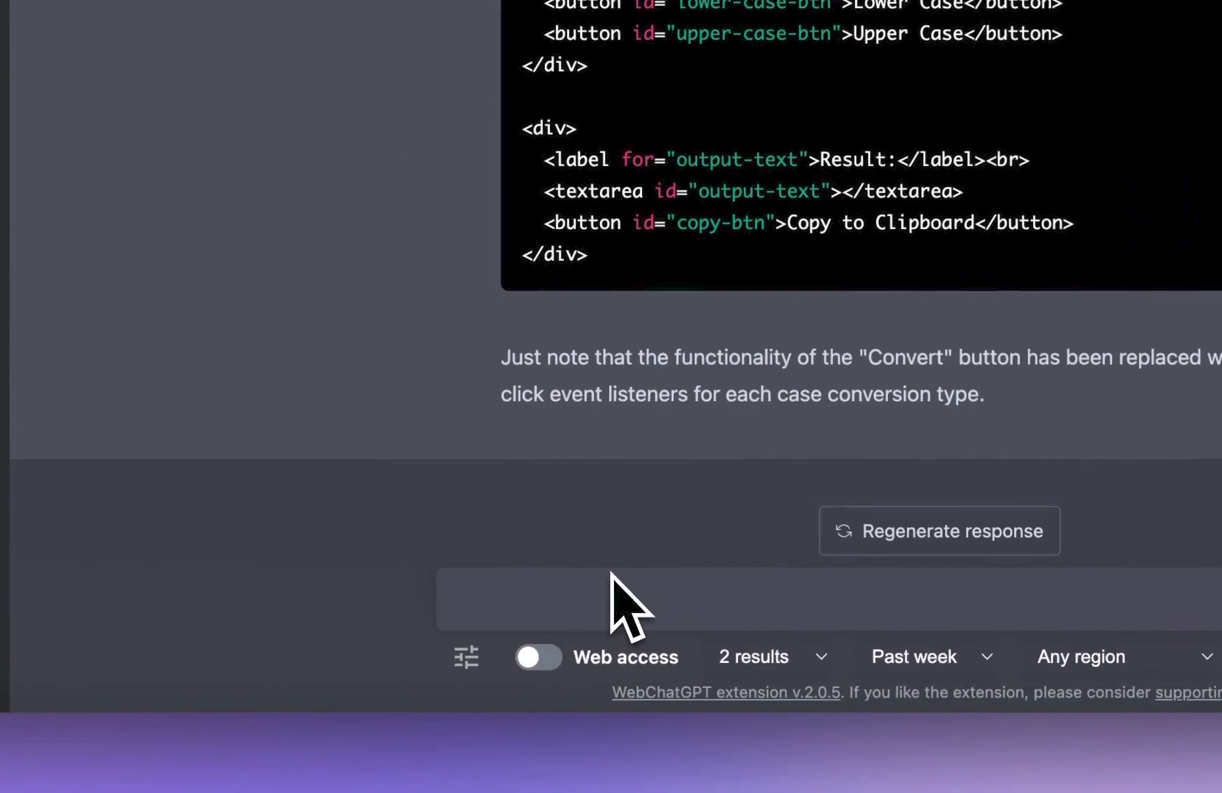
Step: Ask ChatGPT: "So far we have sentence case, camel case, lower case, capital case and upper case. What other cases could we add? list 10"
left_click(580, 650)
type("So far we have sentence case,")
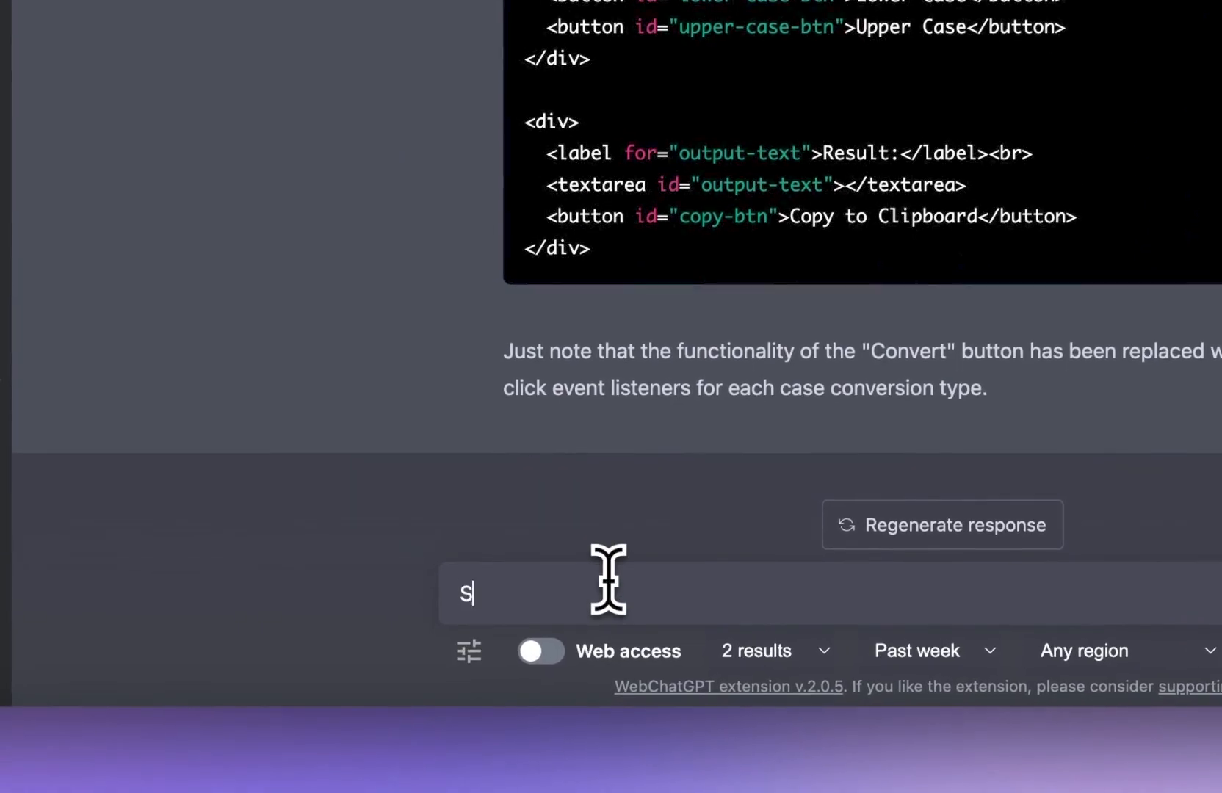
type(" camel case, lower ")
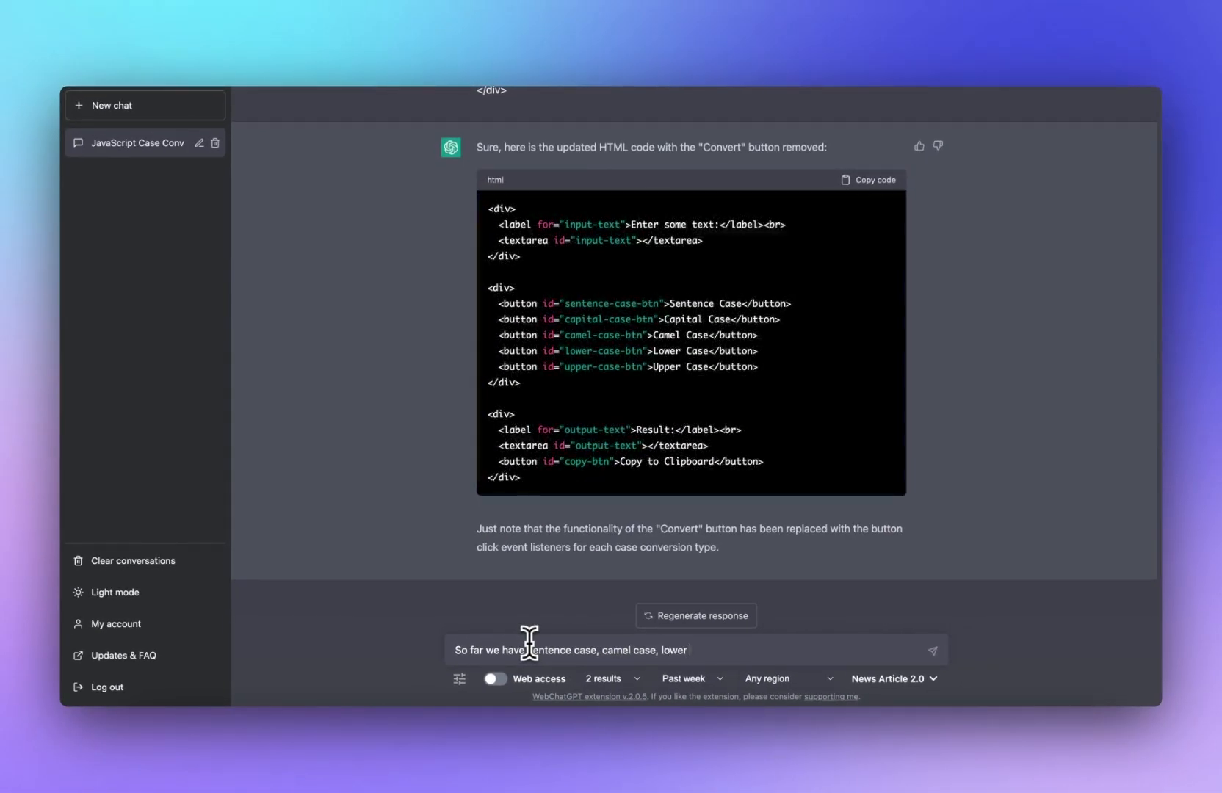
type("case")
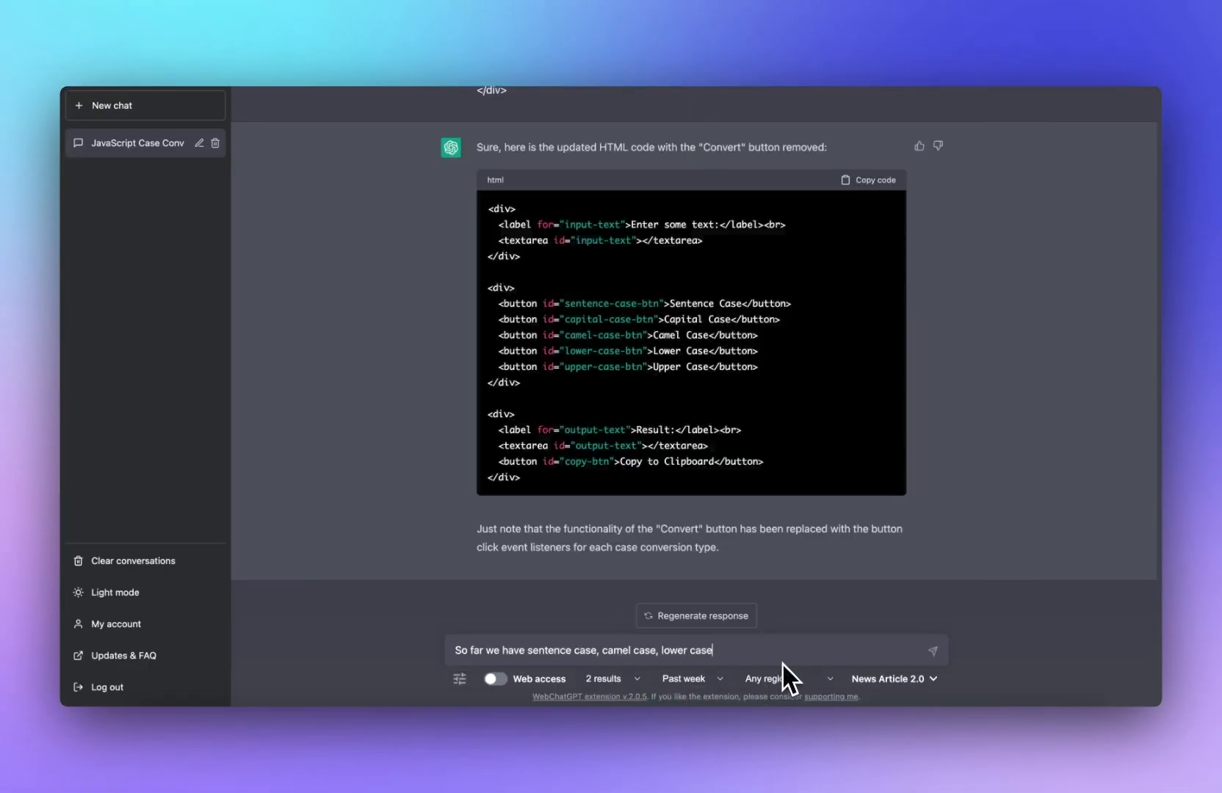
type(", capital case and upper case. What other cases could we ")
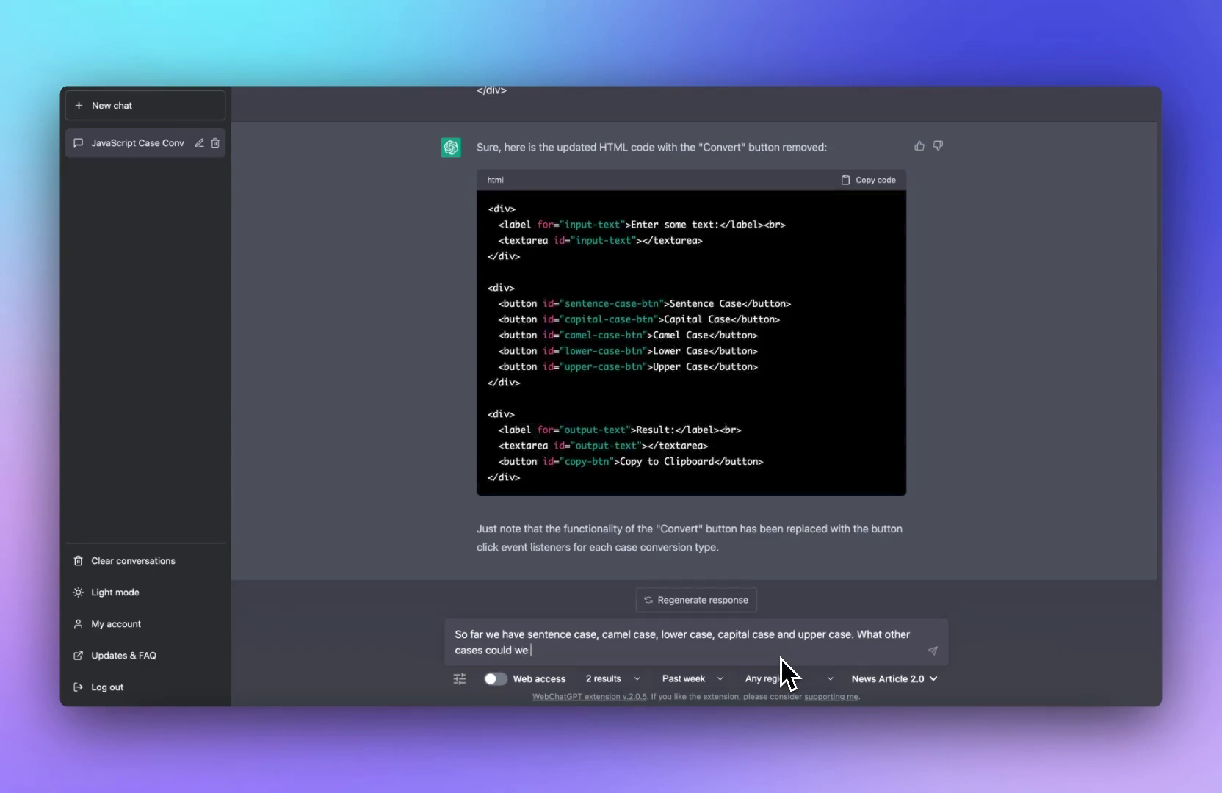
type("add? list 10")
key("Return")
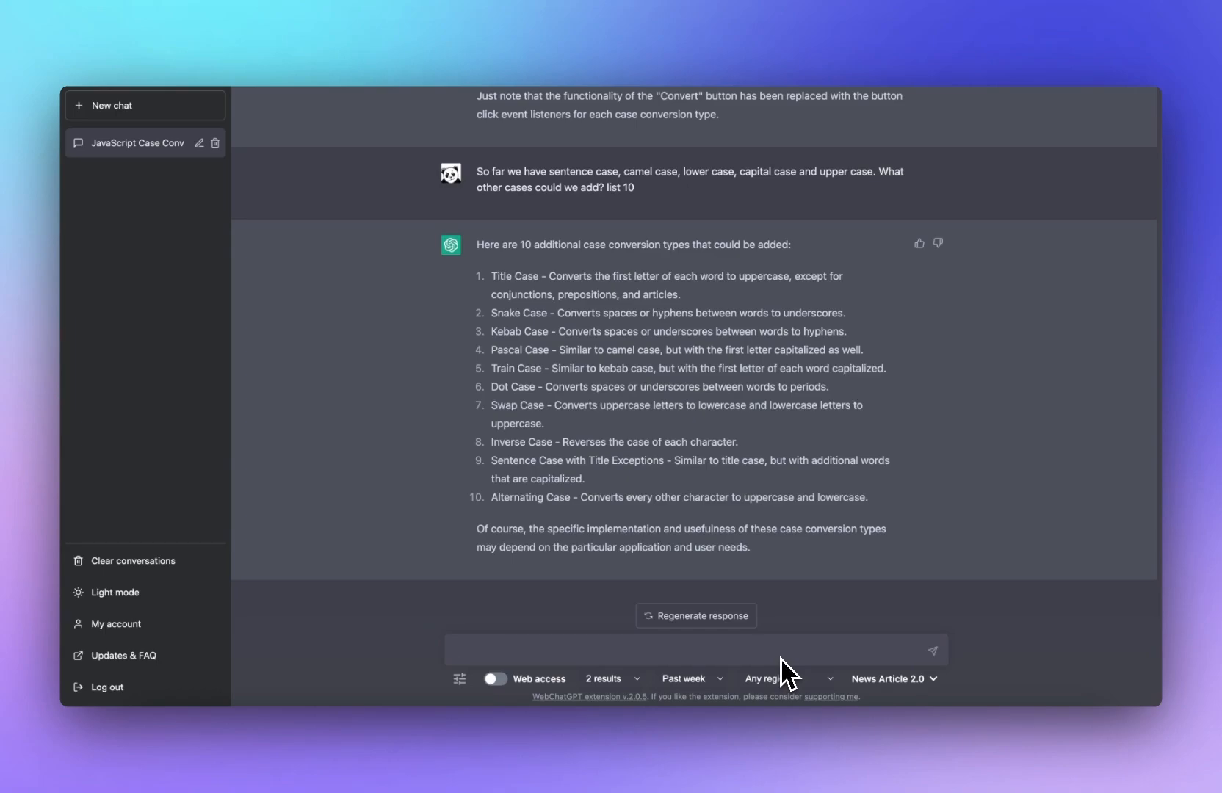
Step: Copy the camel case button listener block from ChatGPT's earlier JavaScript answer
scroll(718, 605, "up", 15)
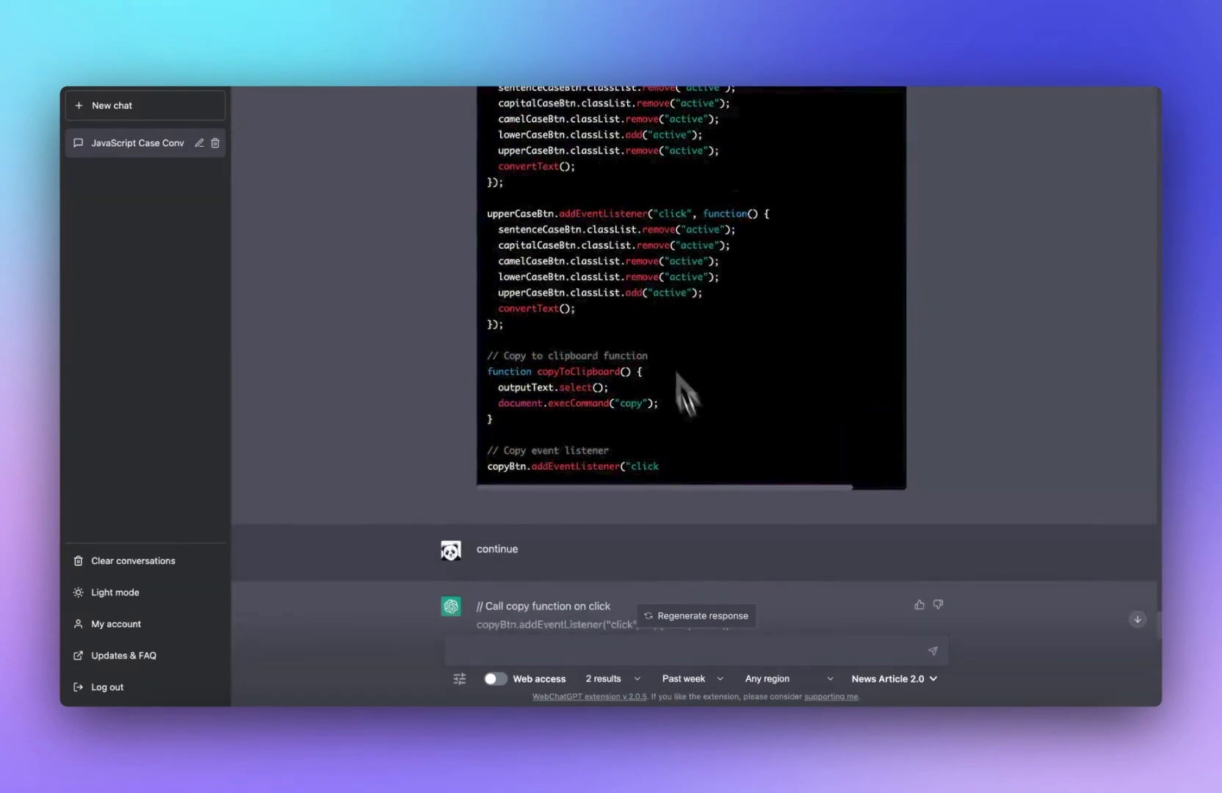
scroll(686, 389, "up", 5)
left_click_drag(488, 308, 539, 423)
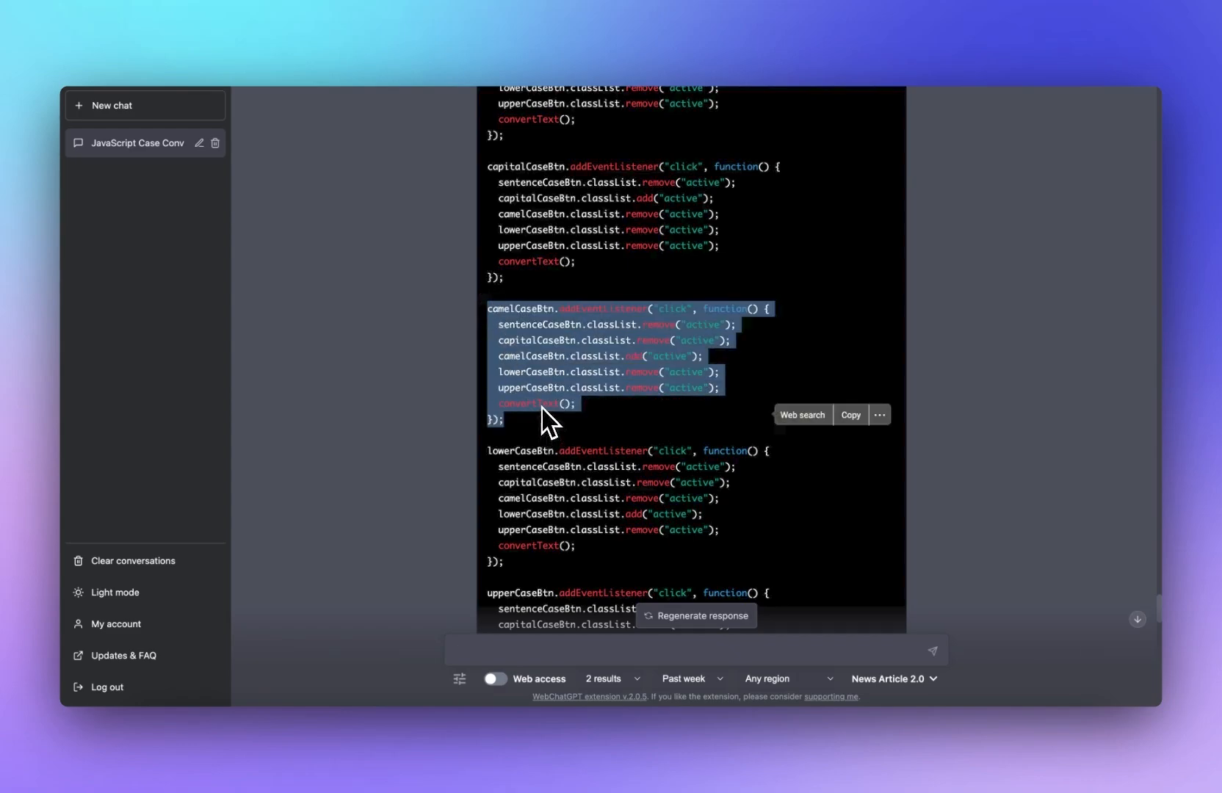
key("super+c")
Step: Send the camel case code to ChatGPT, asking for the same style code for the 10 suggested cases
scroll(542, 403, "down", 20)
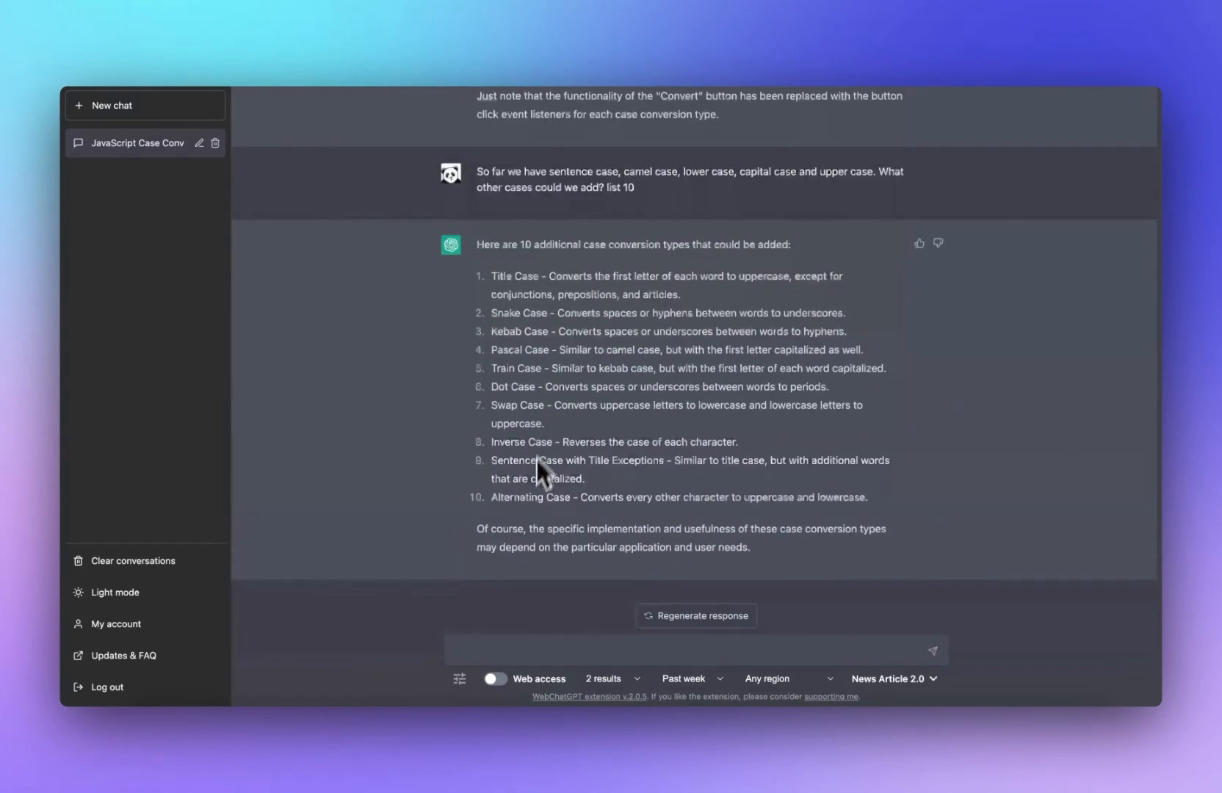
left_click(494, 644)
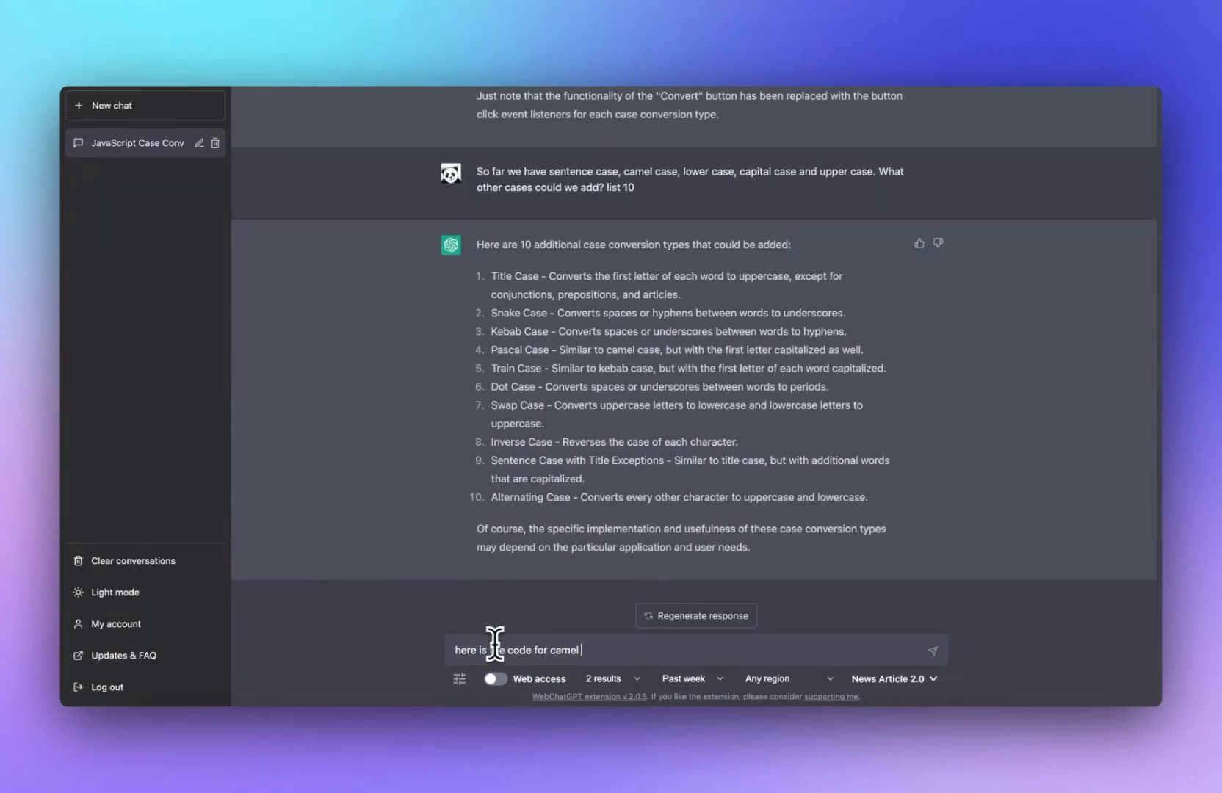
key("shift+Return")
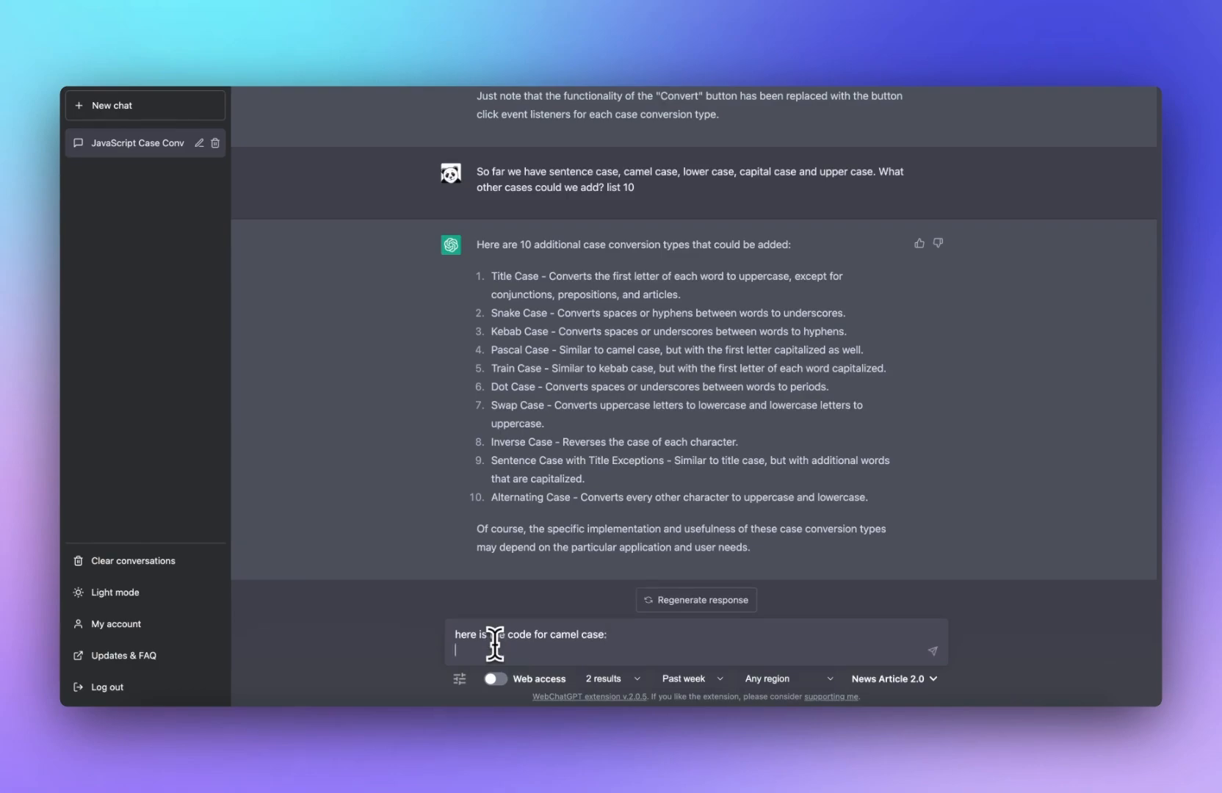
key("ctrl+v")
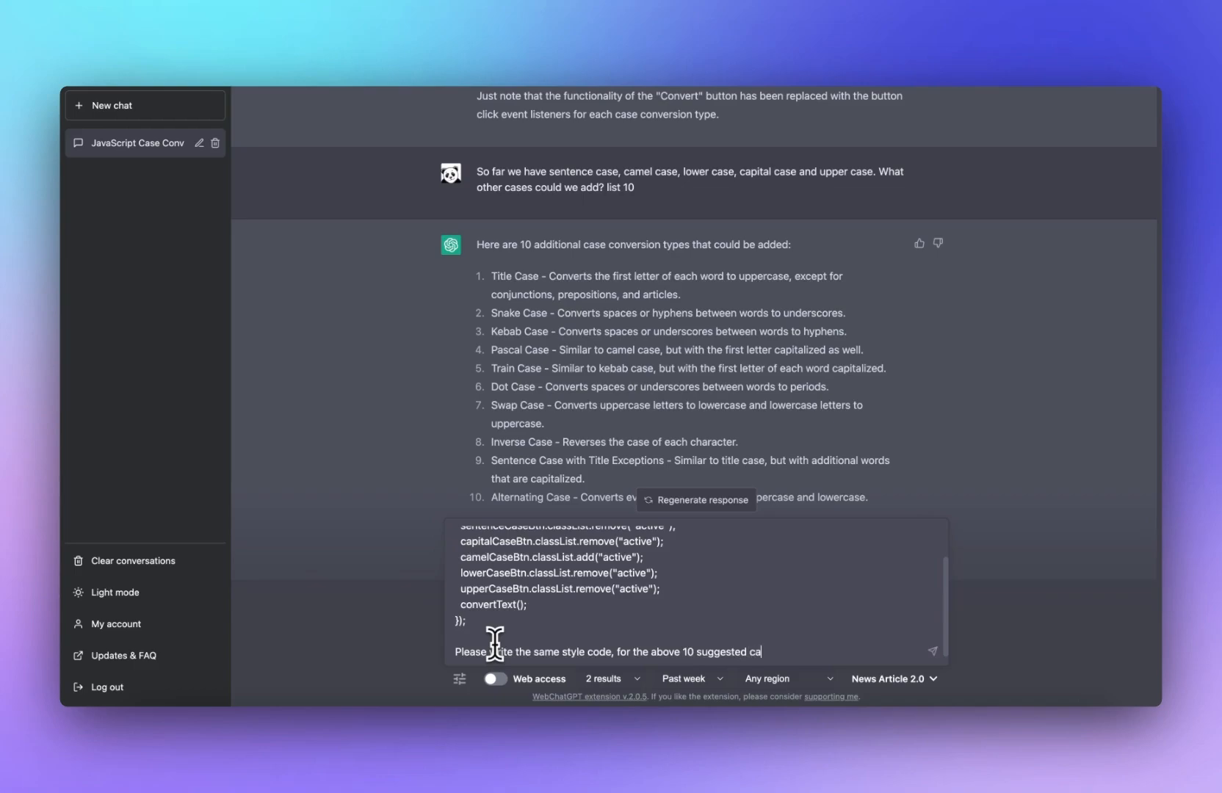
key("Return")
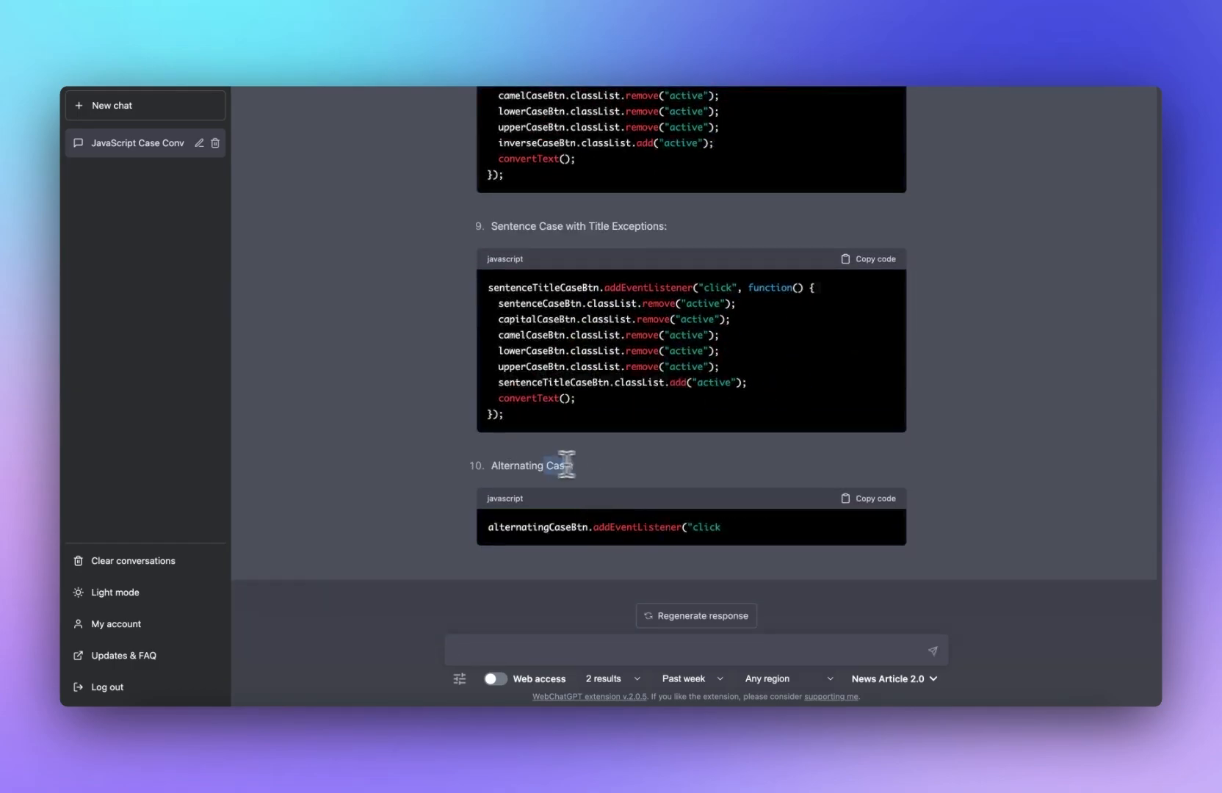
Step: Copy ChatGPT's Title Case listener code block
left_click_drag(565, 464, 499, 464)
scroll(499, 463, "up", 20)
scroll(566, 473, "down", 3)
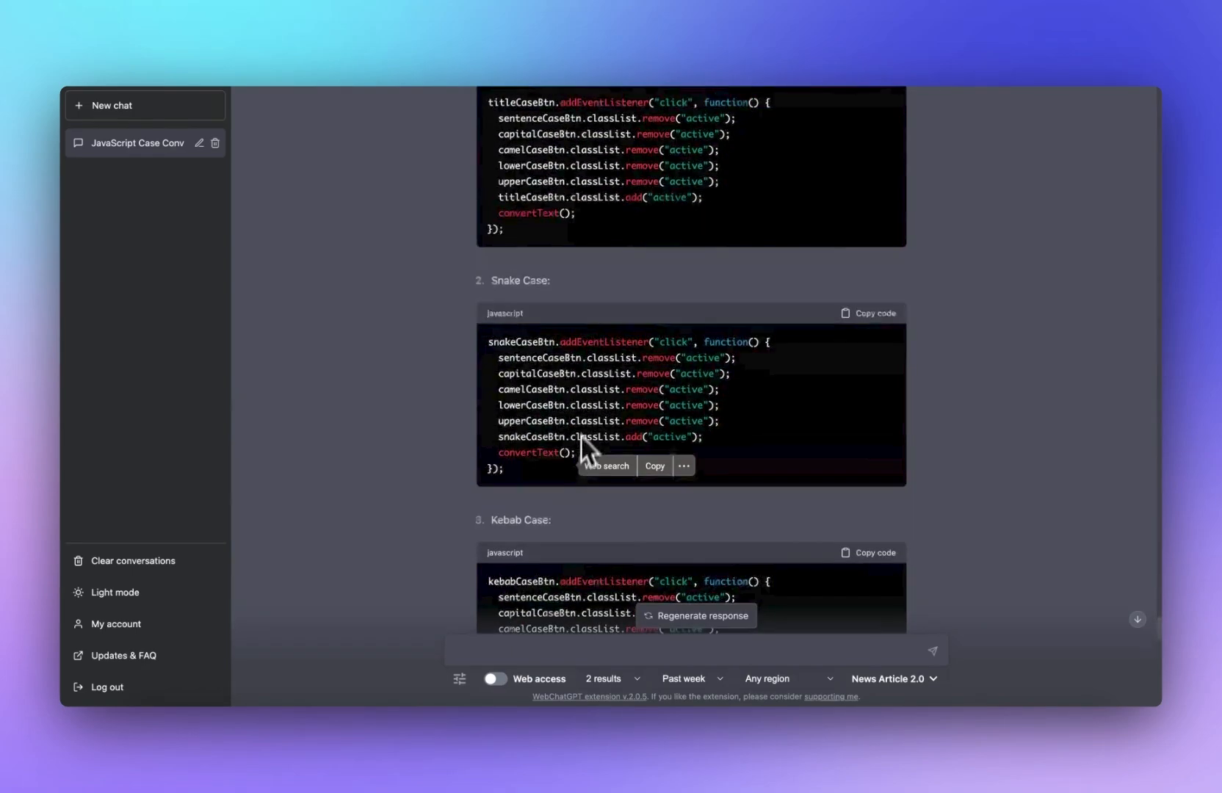
scroll(580, 436, "up", 8)
scroll(717, 409, "down", 6)
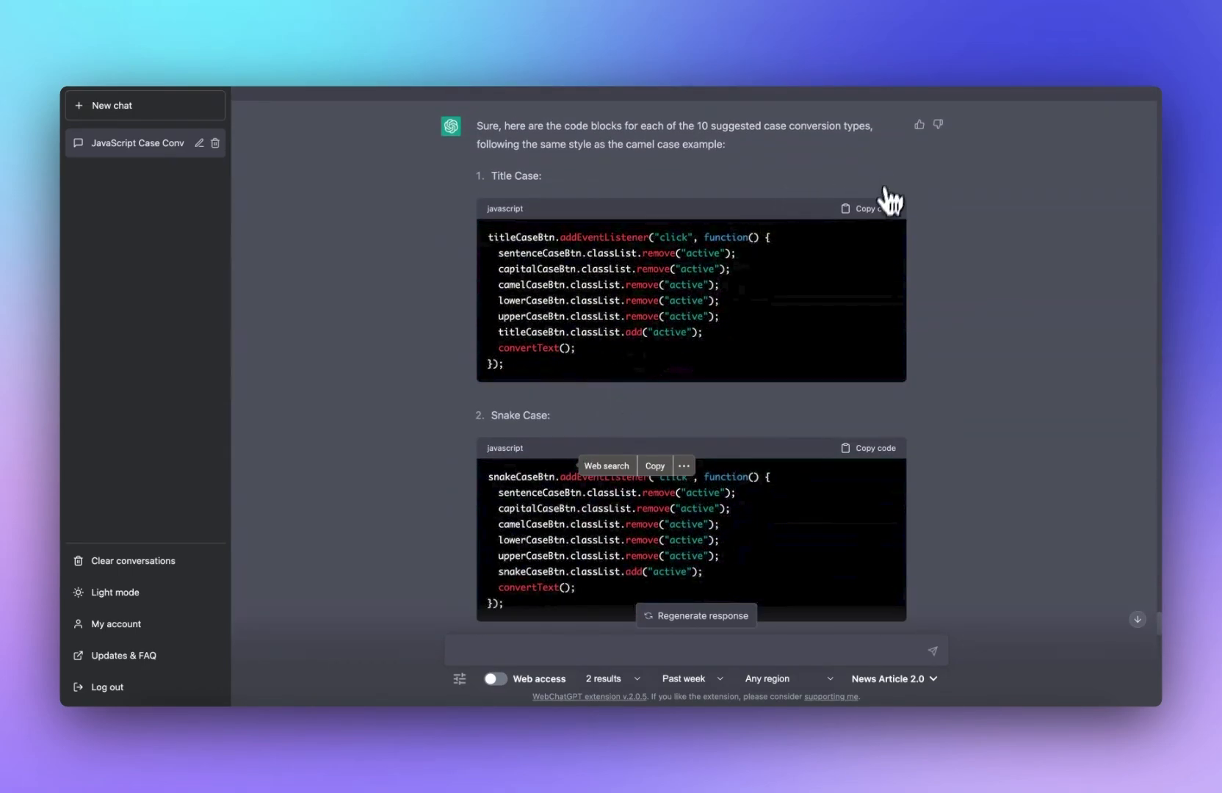
left_click(878, 208)
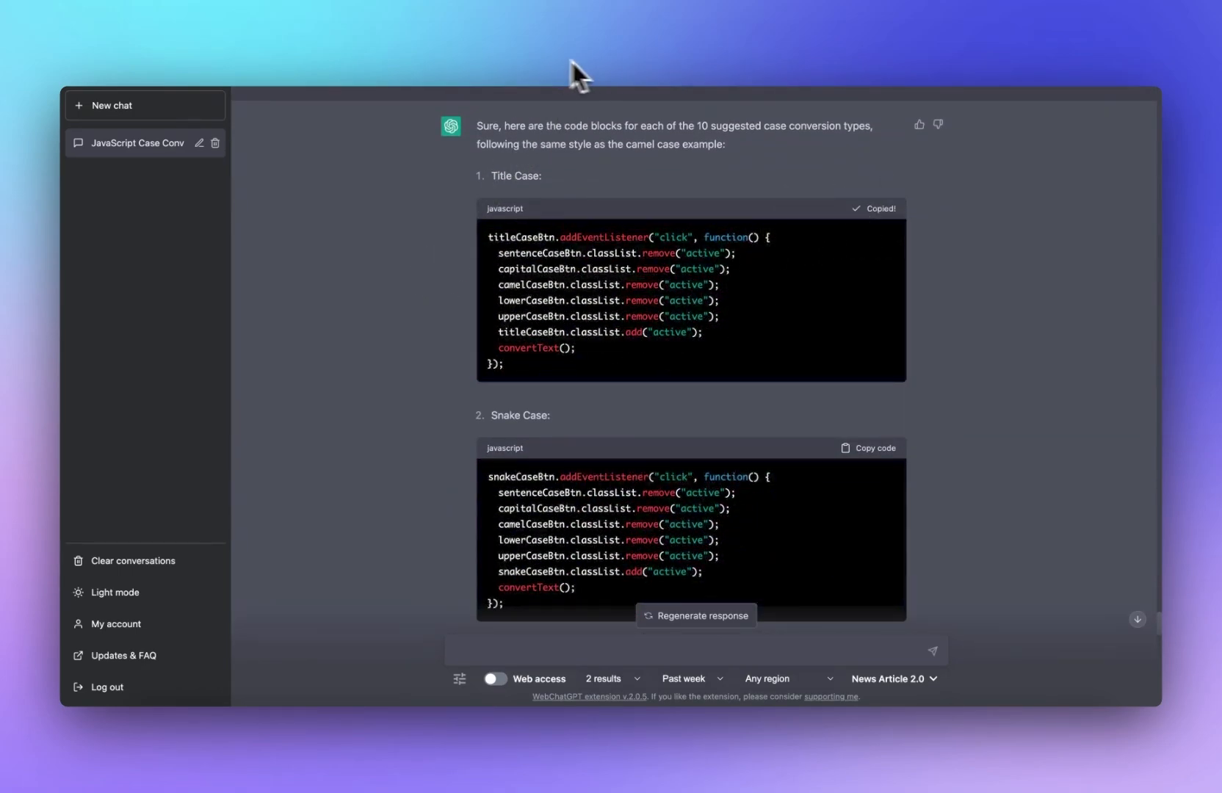
Step: Insert the Title Case listener after the Sentence Case listener in the JS panel
left_click(525, 55)
scroll(868, 286, "up", 6)
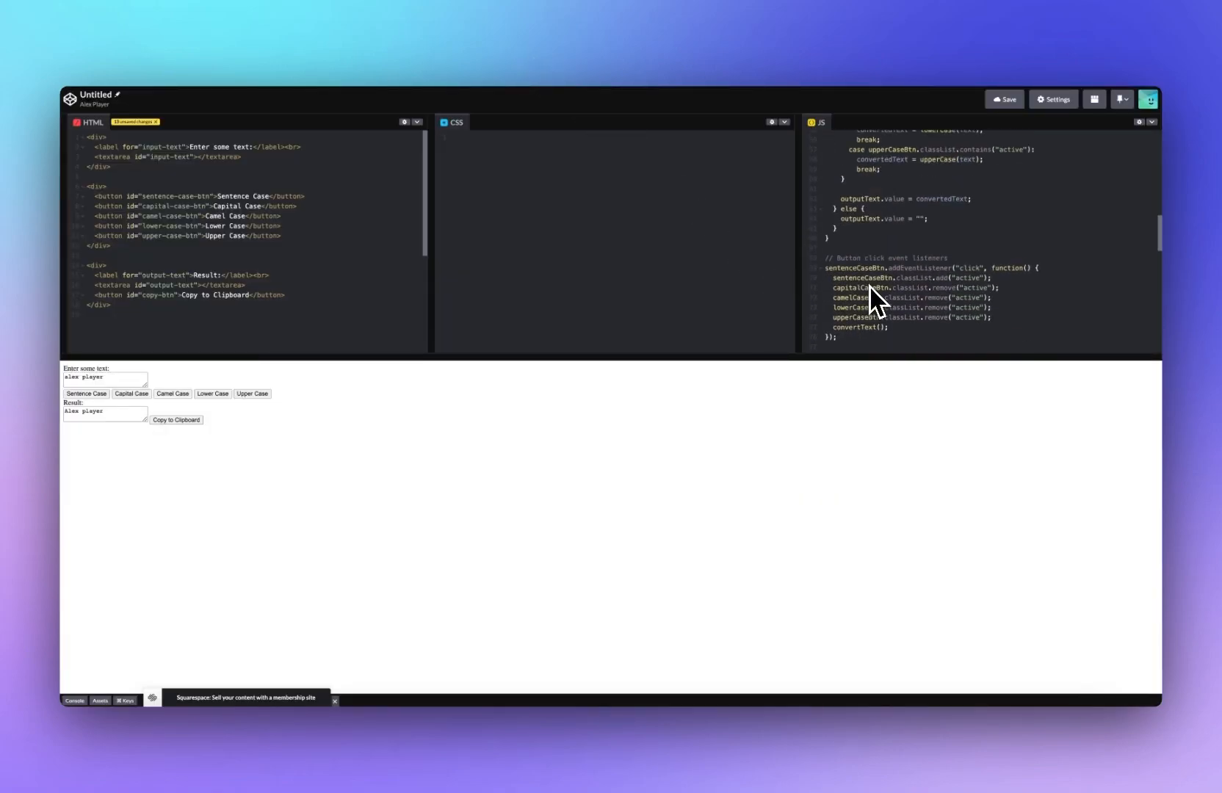
scroll(868, 286, "up", 10)
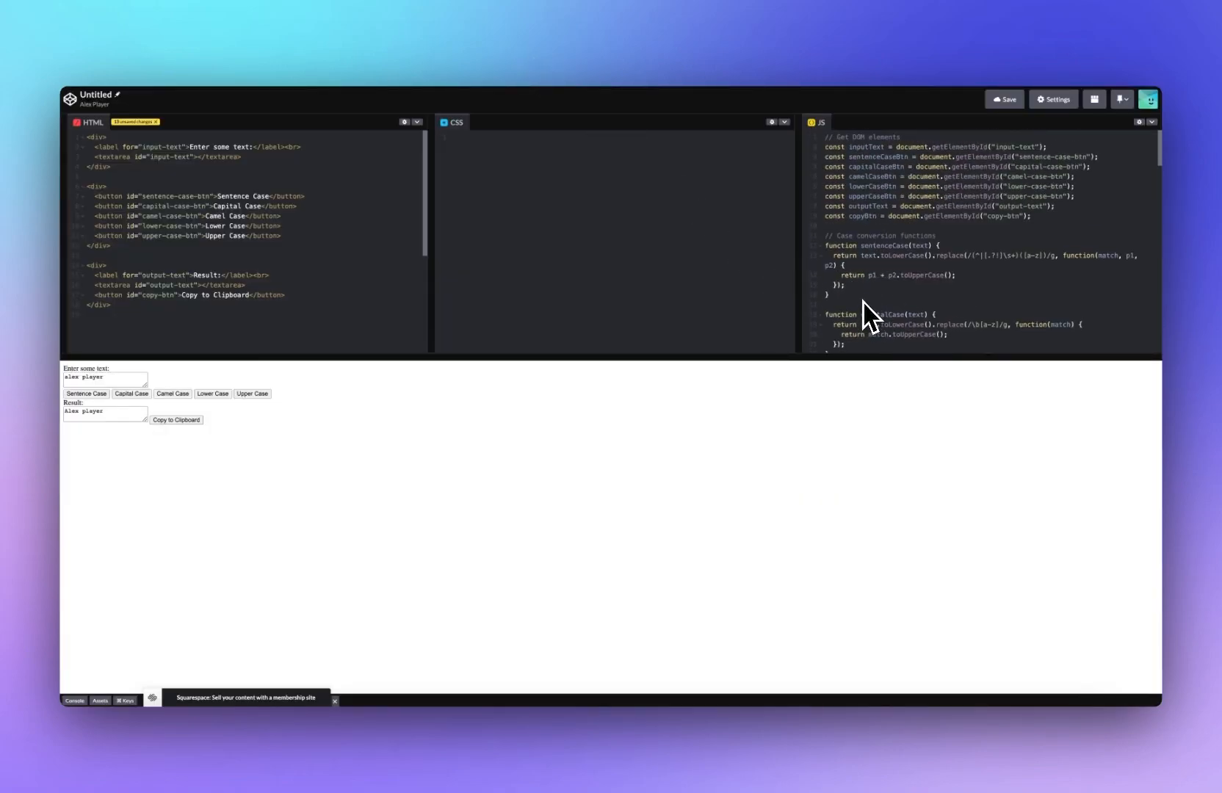
scroll(874, 303, "down", 3)
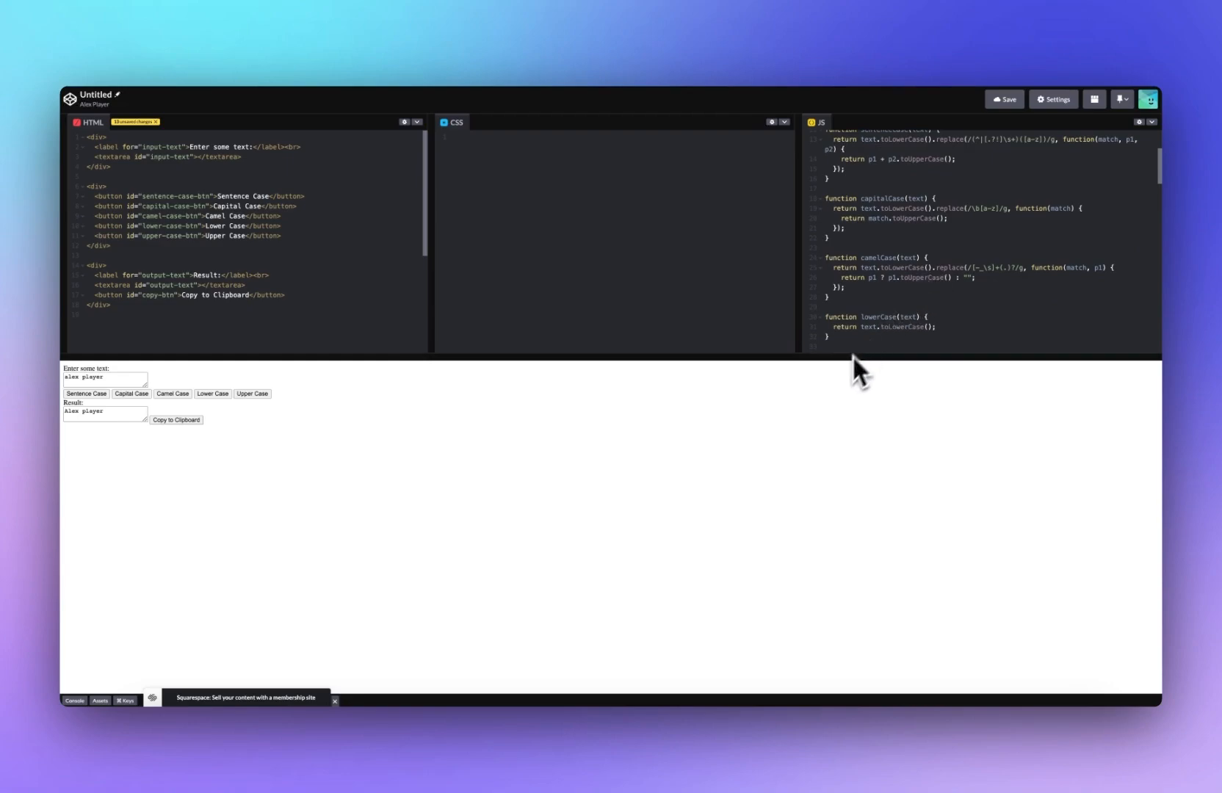
left_click_drag(852, 354, 854, 491)
scroll(893, 328, "down", 3)
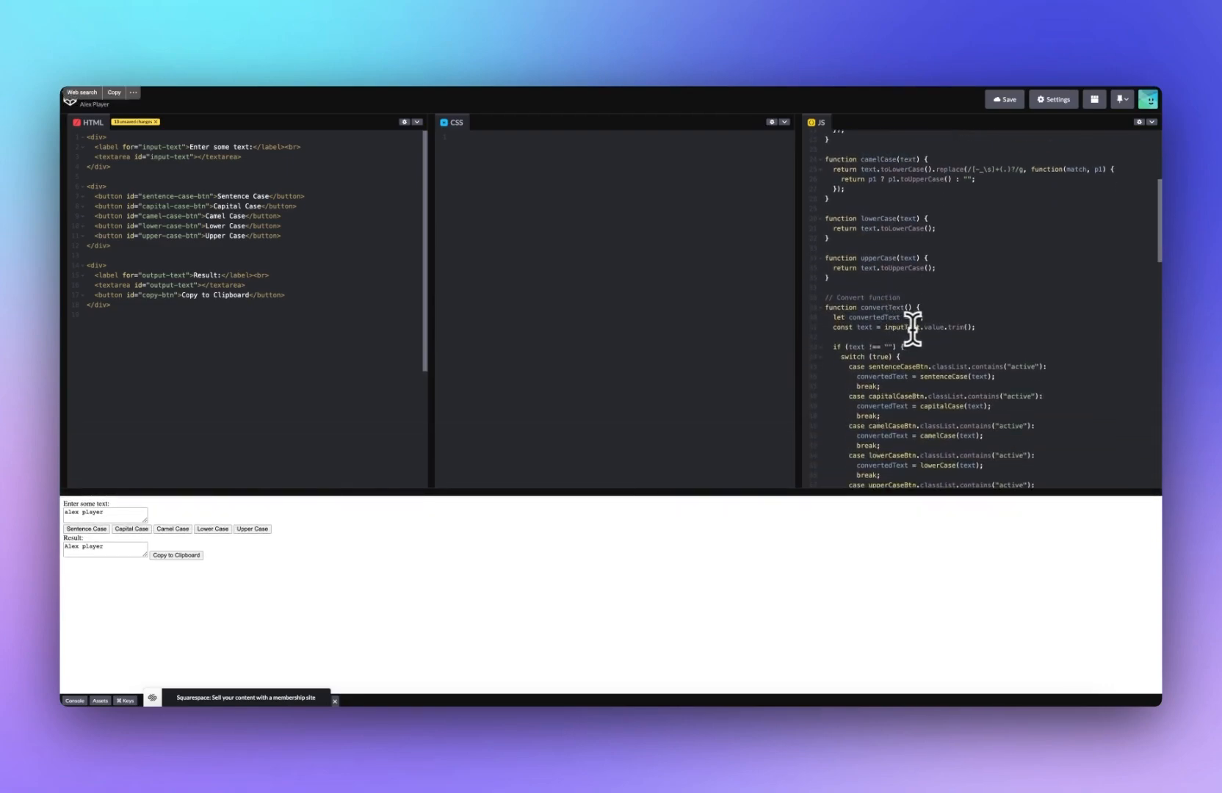
scroll(912, 328, "down", 8)
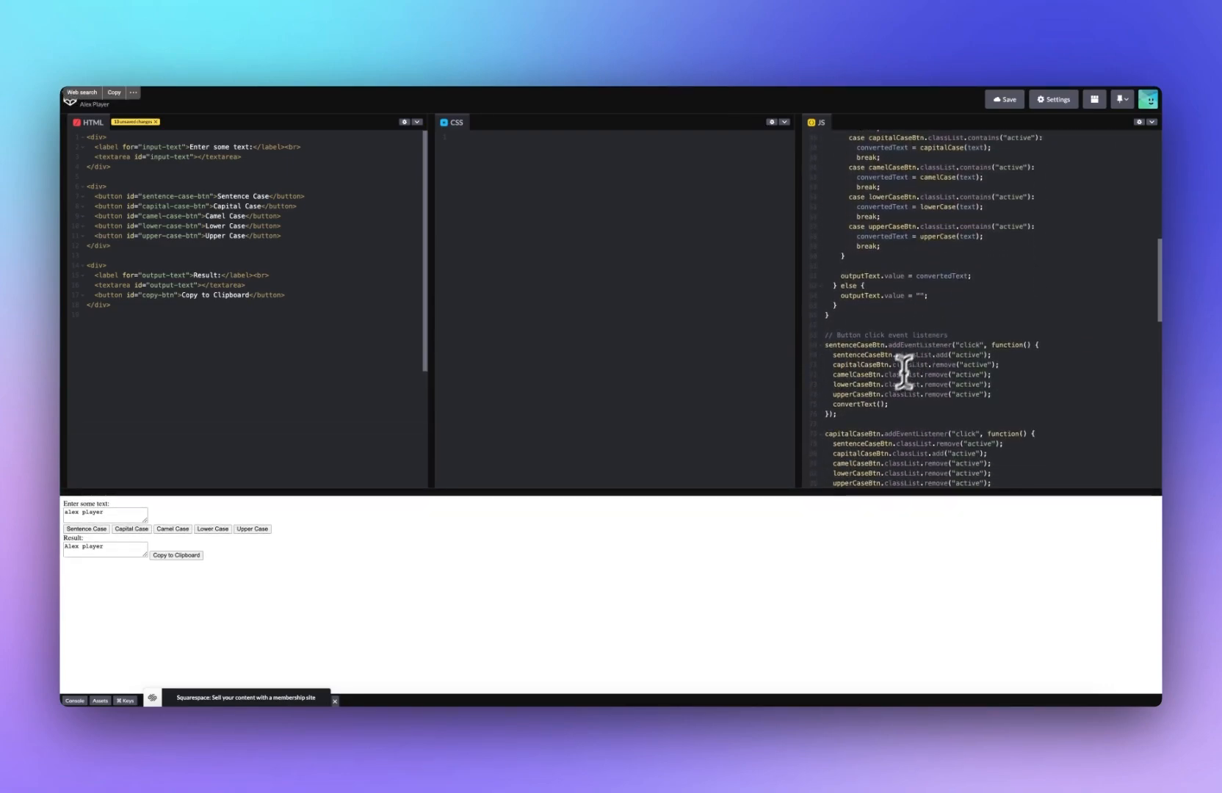
left_click(857, 411)
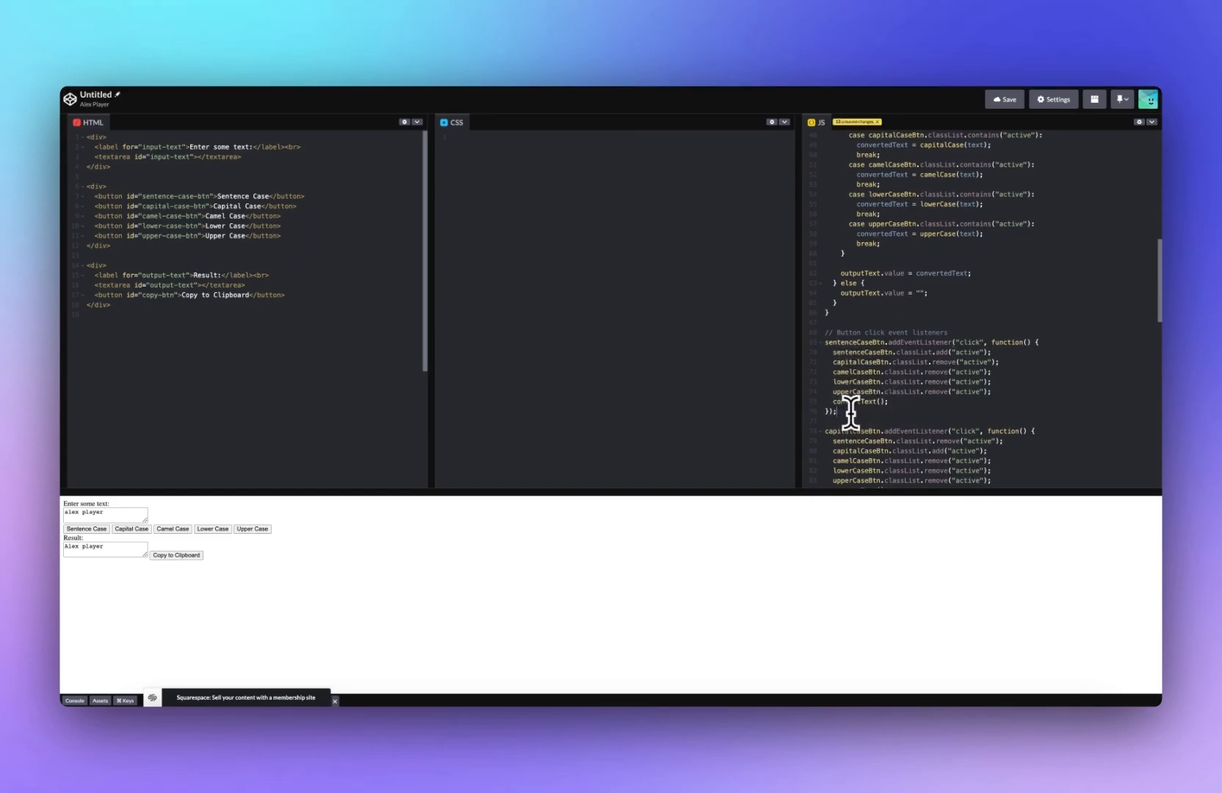
key("Return")
key("Return")
key("ctrl+v")
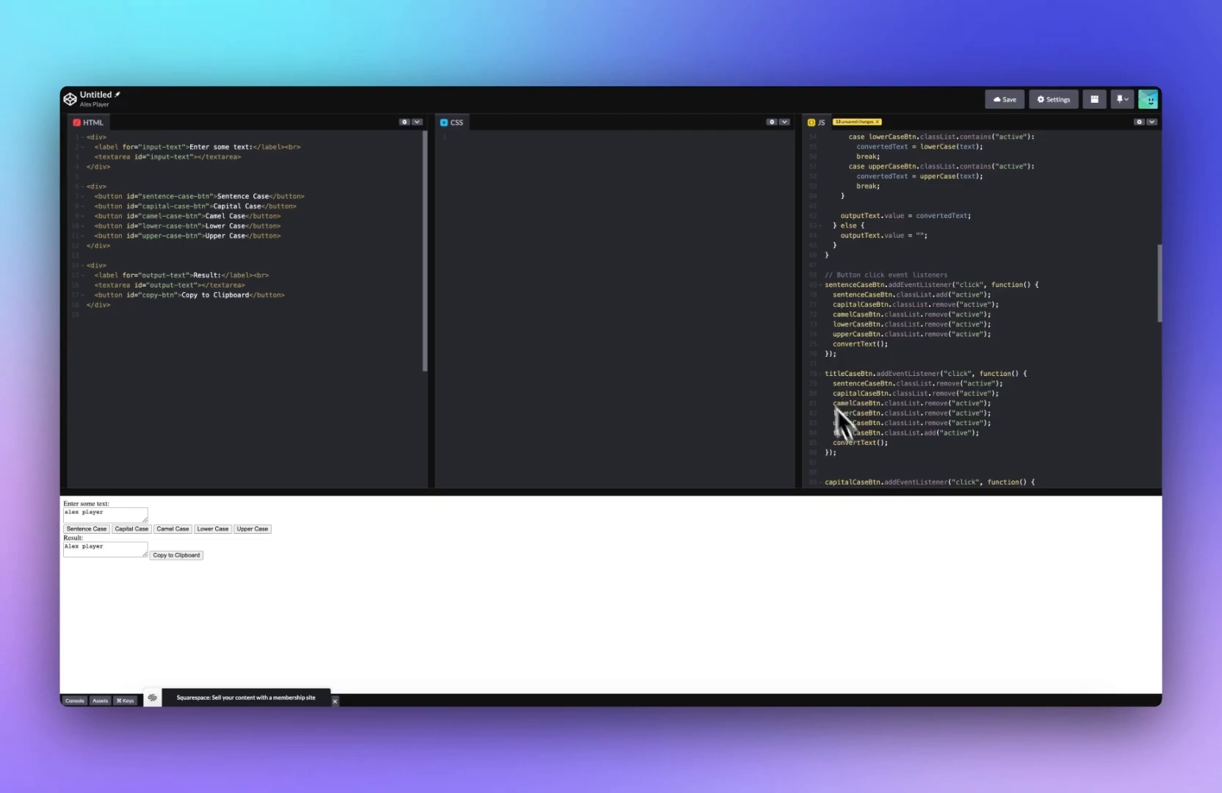
Step: Copy the Snake, Kebab, Pascal, Train and Dot Case listeners from ChatGPT into the JS panel
left_click(650, 56)
scroll(672, 332, "down", 1)
left_click(861, 362)
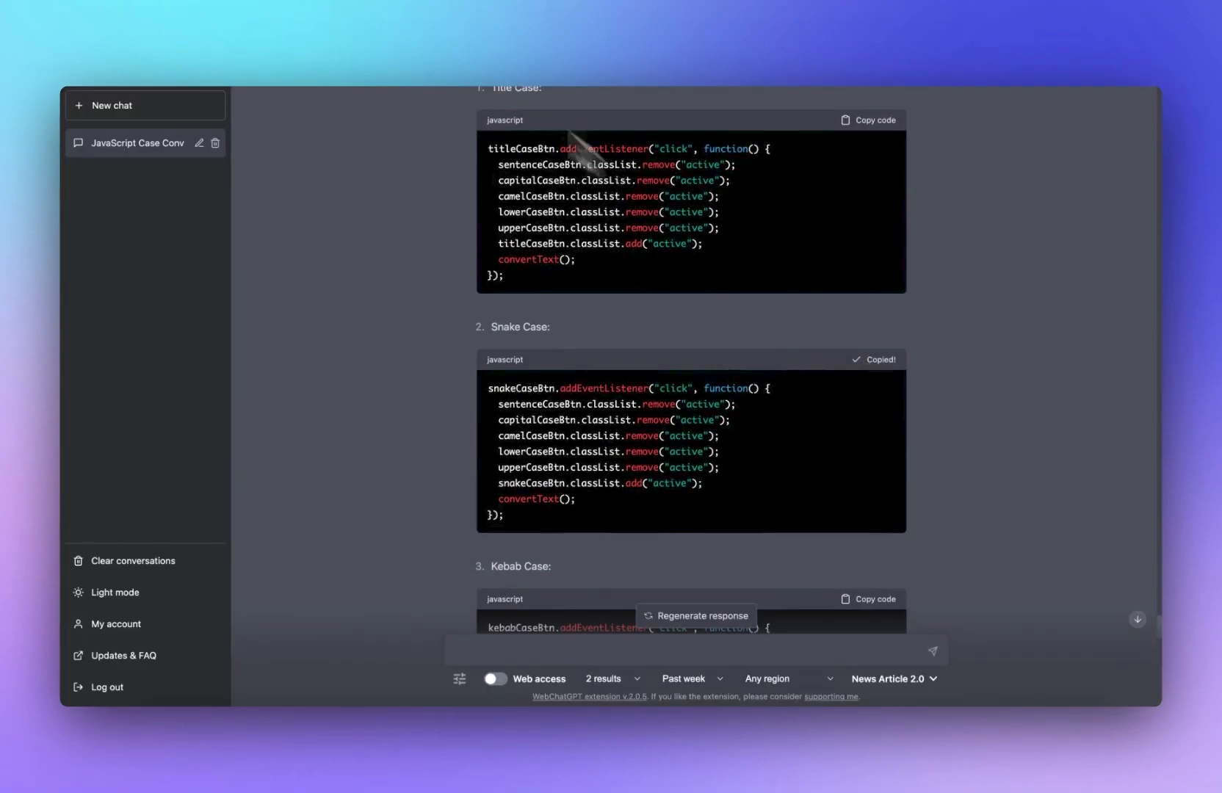
left_click(459, 51)
key("ctrl+v")
left_click(685, 61)
scroll(844, 294, "down", 4)
left_click(874, 270)
left_click(470, 56)
key("ctrl+v")
left_click(676, 59)
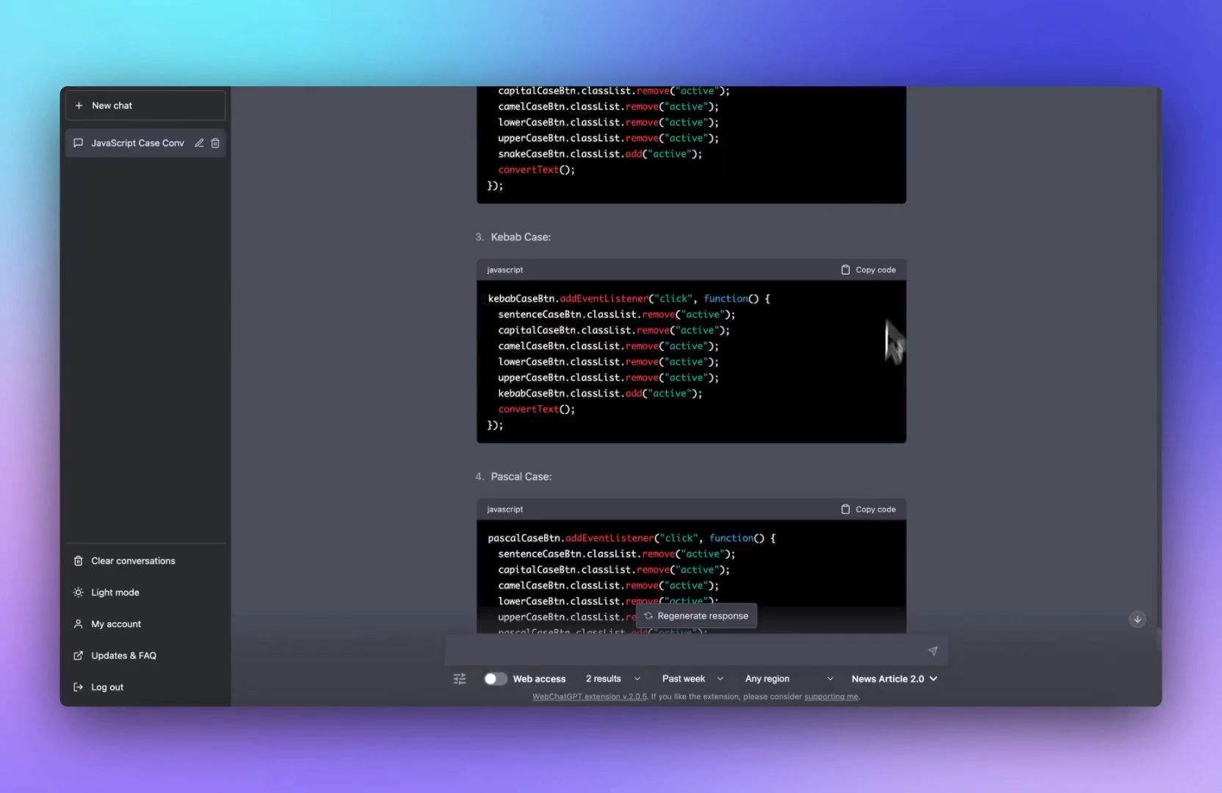
left_click(873, 357)
left_click(470, 55)
key("super+v")
left_click(679, 59)
left_click(881, 405)
key("super+v")
left_click(874, 294)
key("super+v")
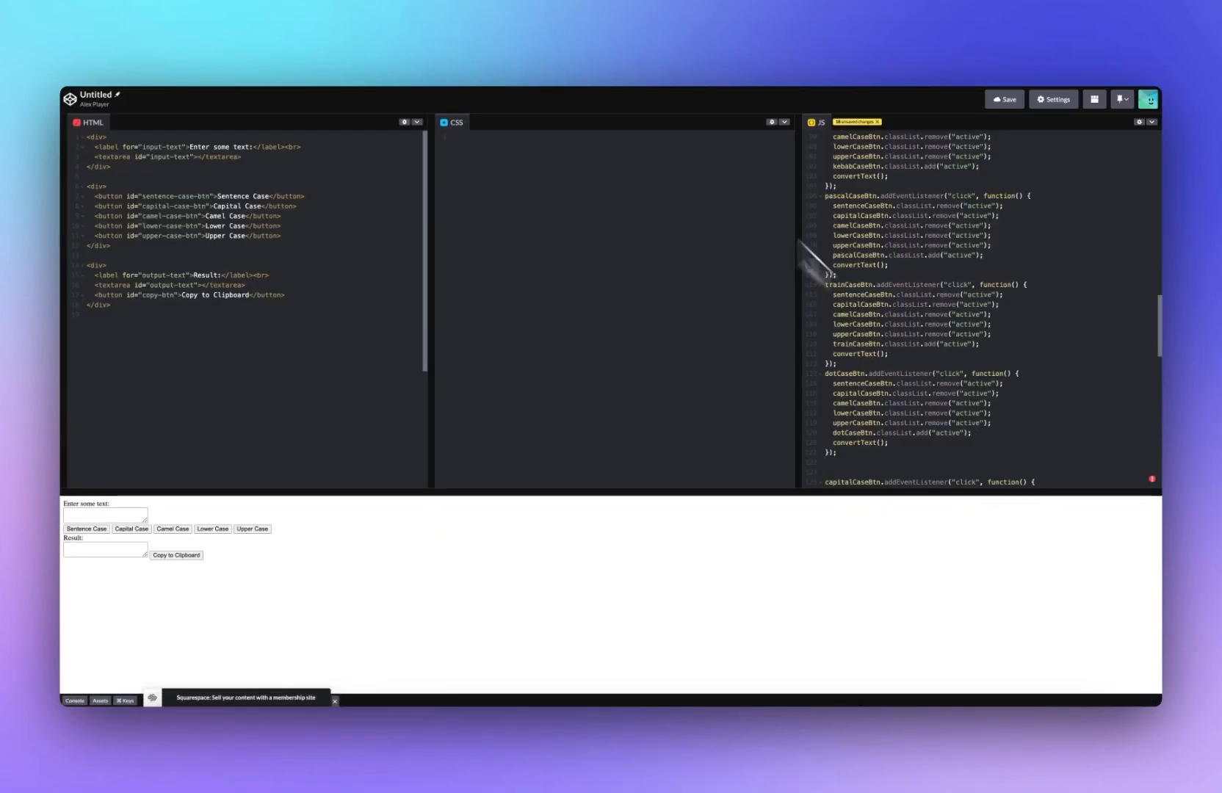
Step: Copy the Swap, Inverse and Sentence Case with Title Exceptions listeners into the JS panel
left_click(679, 59)
left_click(470, 55)
key("super+v")
left_click(679, 59)
left_click(881, 346)
key("super+v")
left_click(874, 345)
key("super+v")
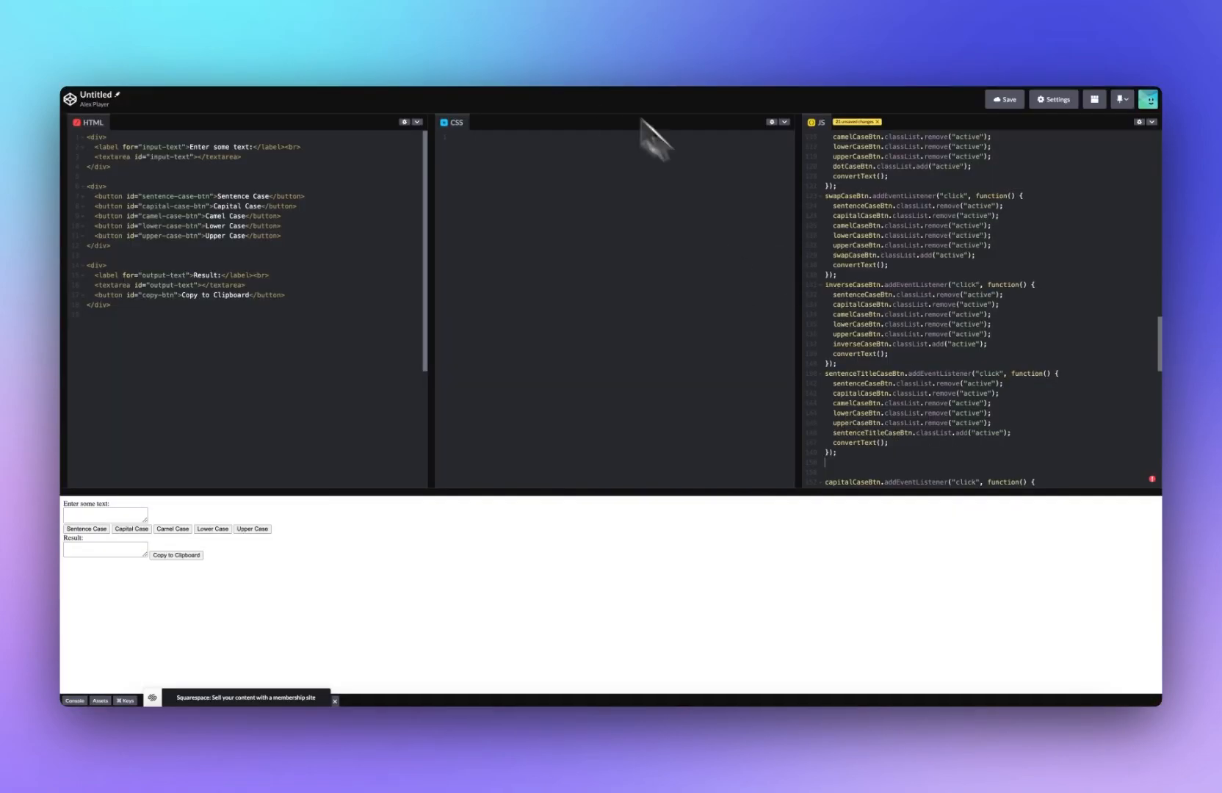
Step: Ask ChatGPT to write the code for Alternating Case
left_click(677, 61)
key("BackSpace")
key("BackSpace")
key("BackSpace")
key("BackSpace")
type("code for Alternating Case")
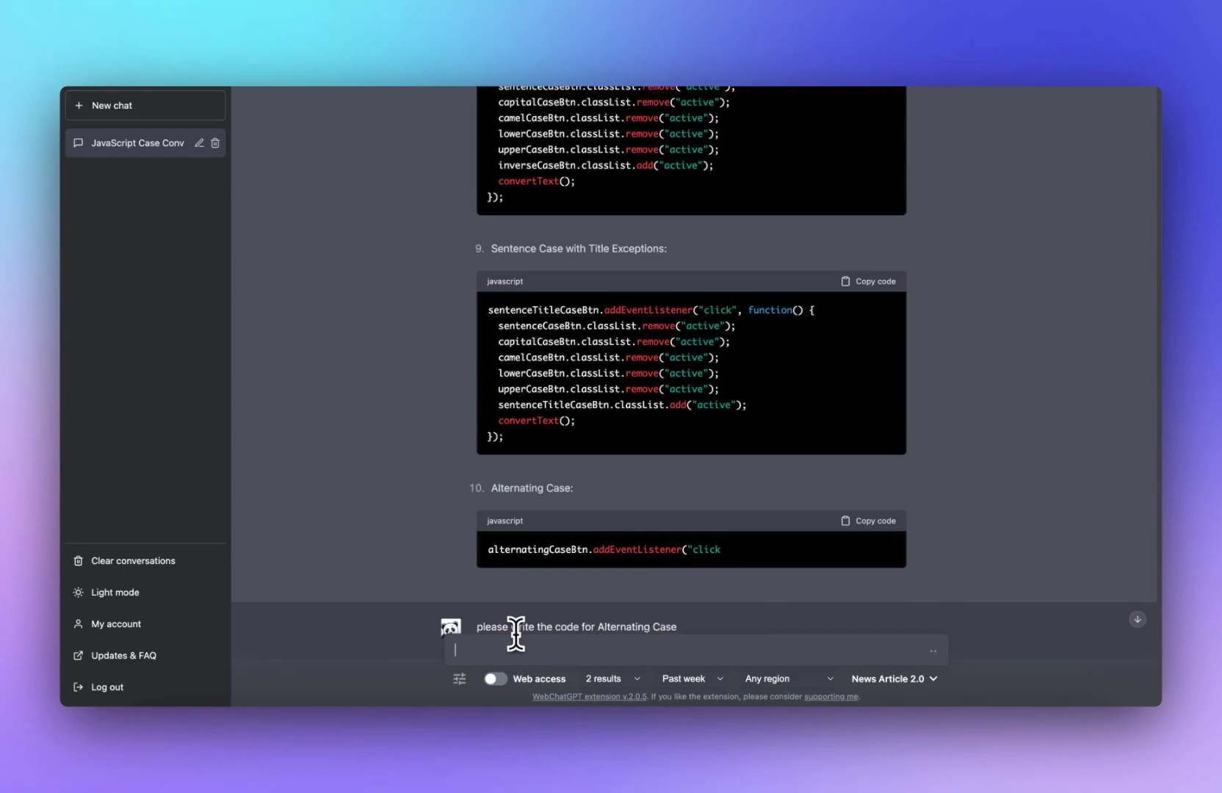
key("Return")
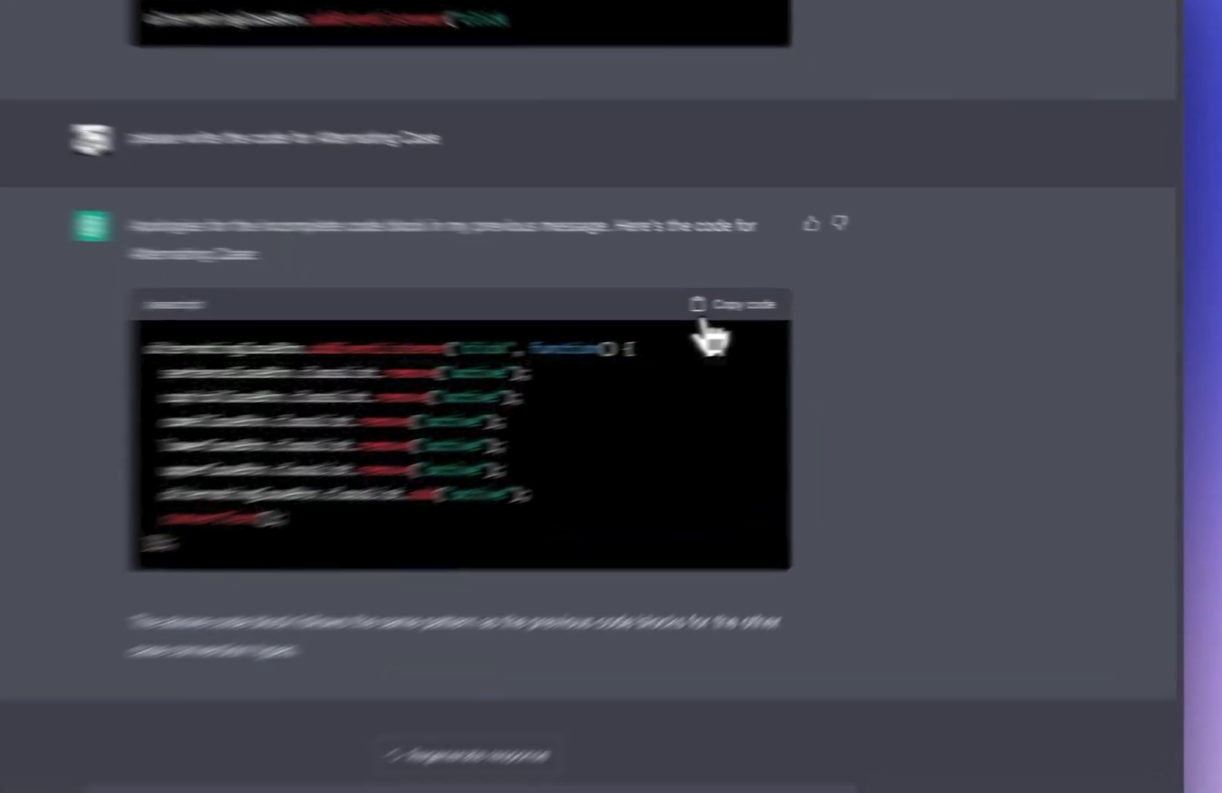
Step: Copy the Alternating Case listener from ChatGPT into the JS panel
left_click(856, 321)
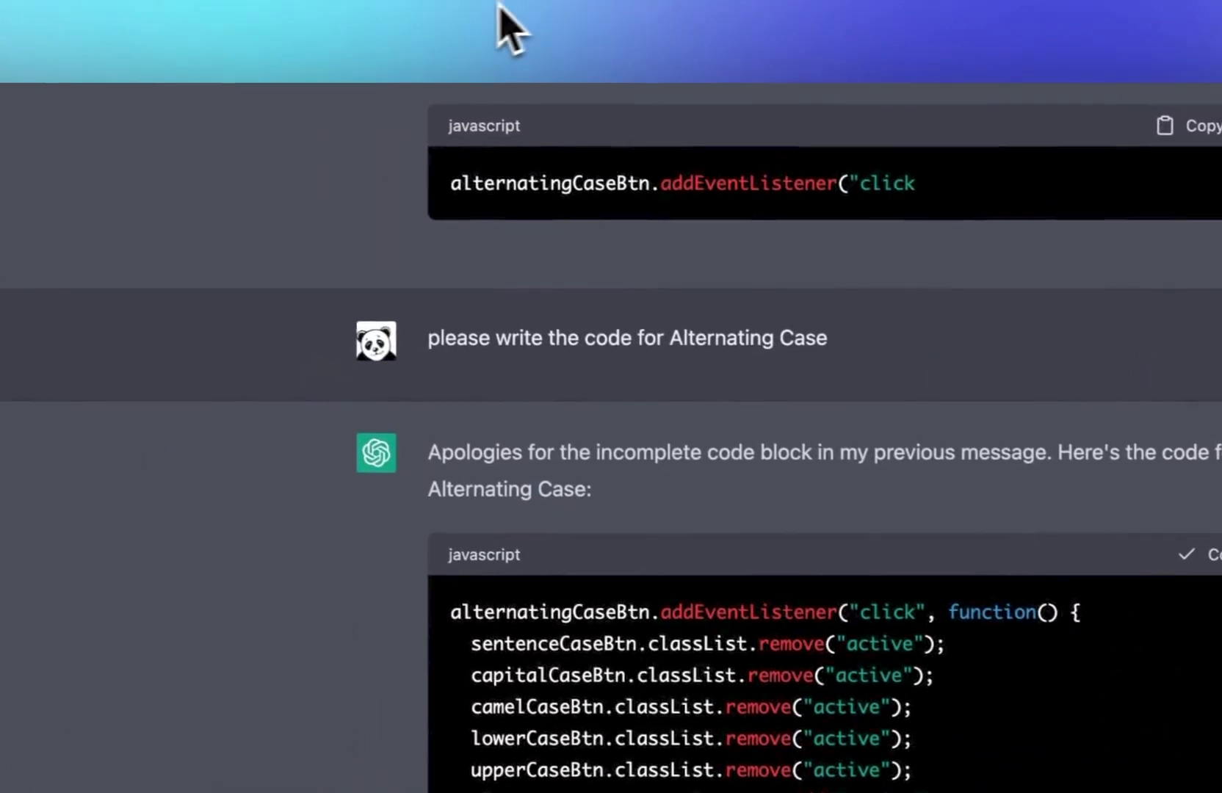
left_click(501, 8)
key("super+v")
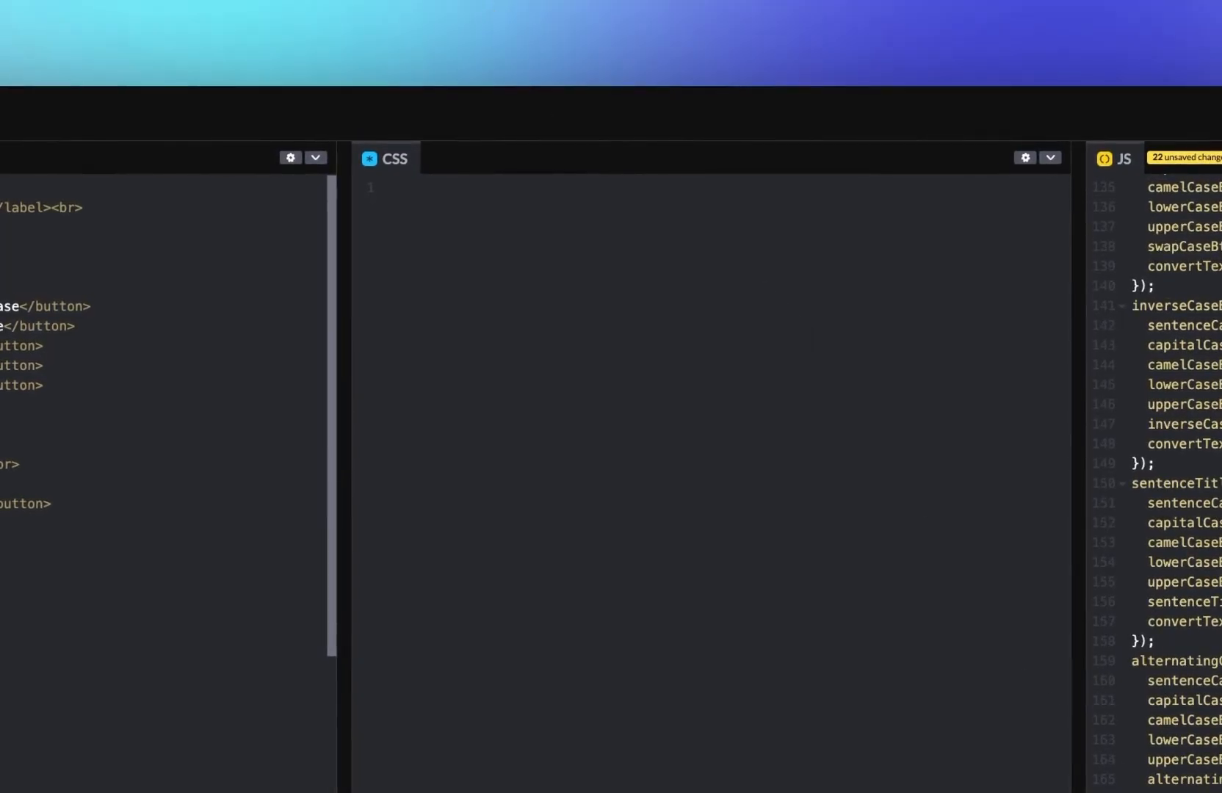
Step: Ask ChatGPT to adjust the HTML to accommodate all of these new cases, and copy its updated HTML into the HTML panel
left_click(646, 3)
left_click(609, 608)
type("No")
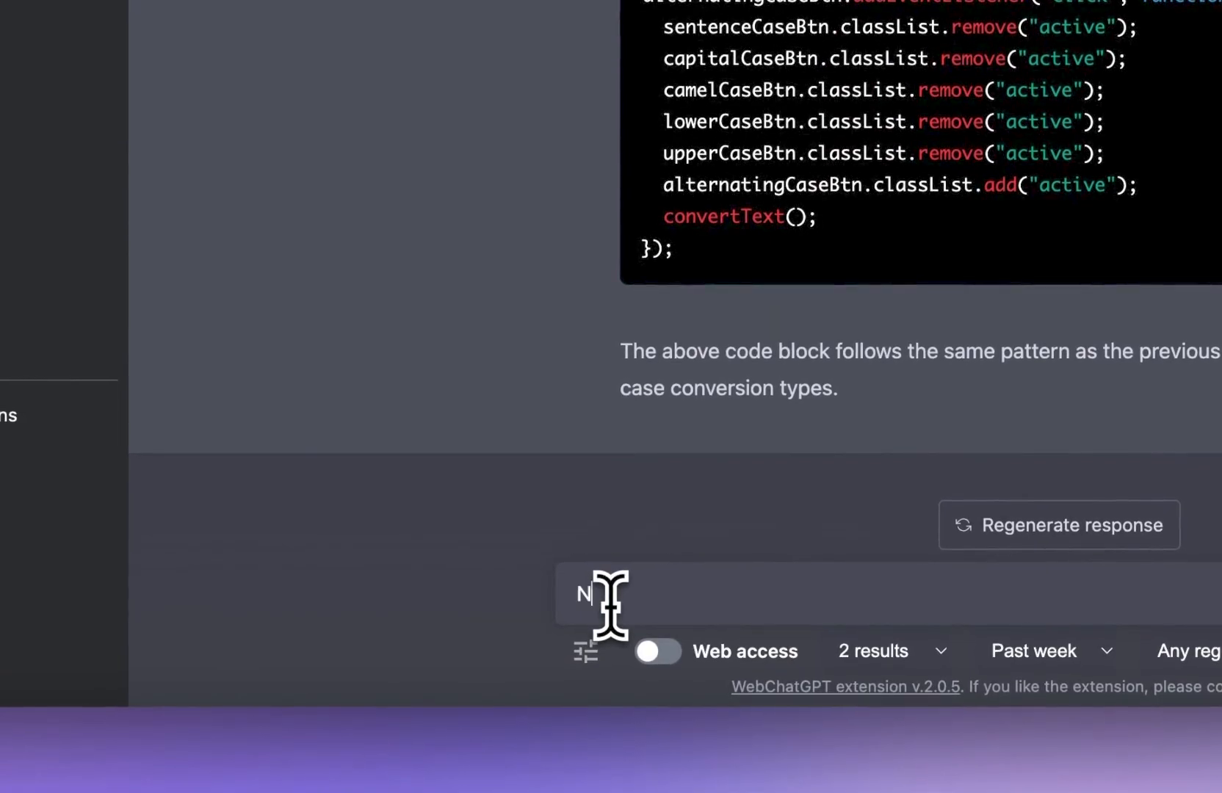
type(", please a")
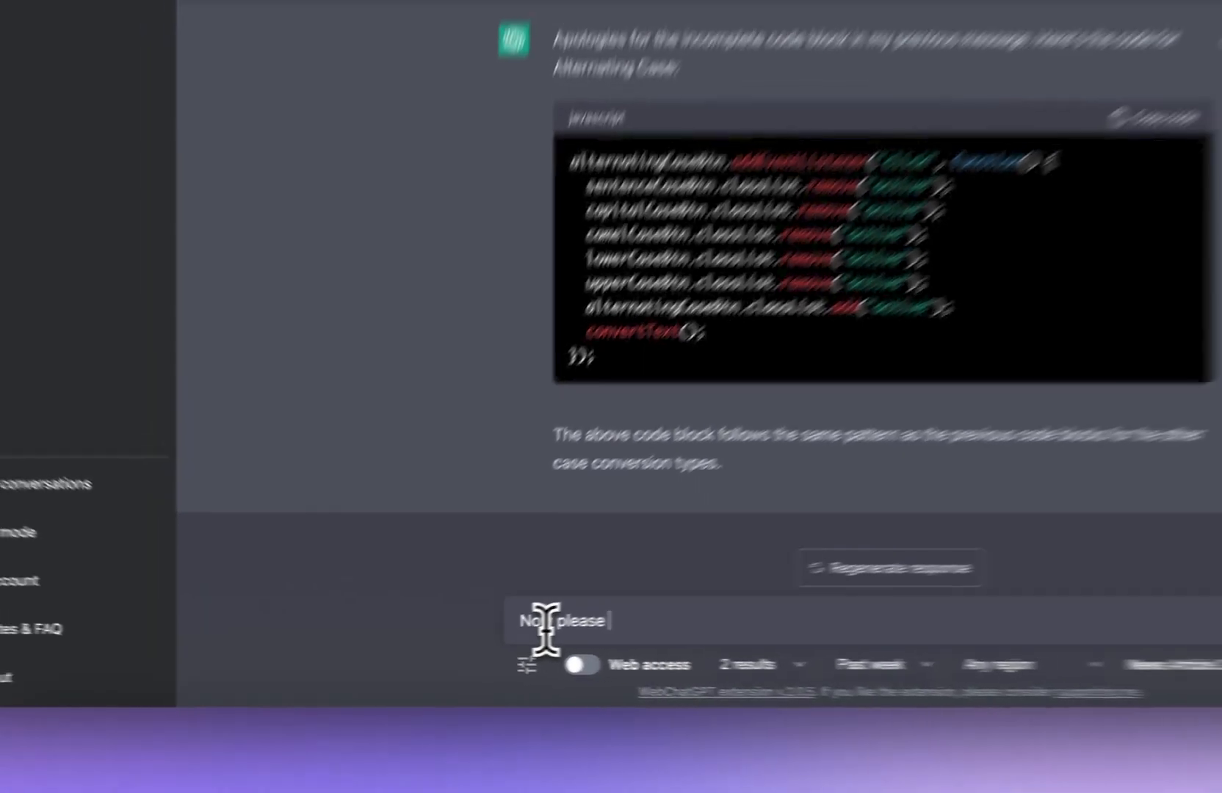
type("djust the html to accomadate all of these new cases")
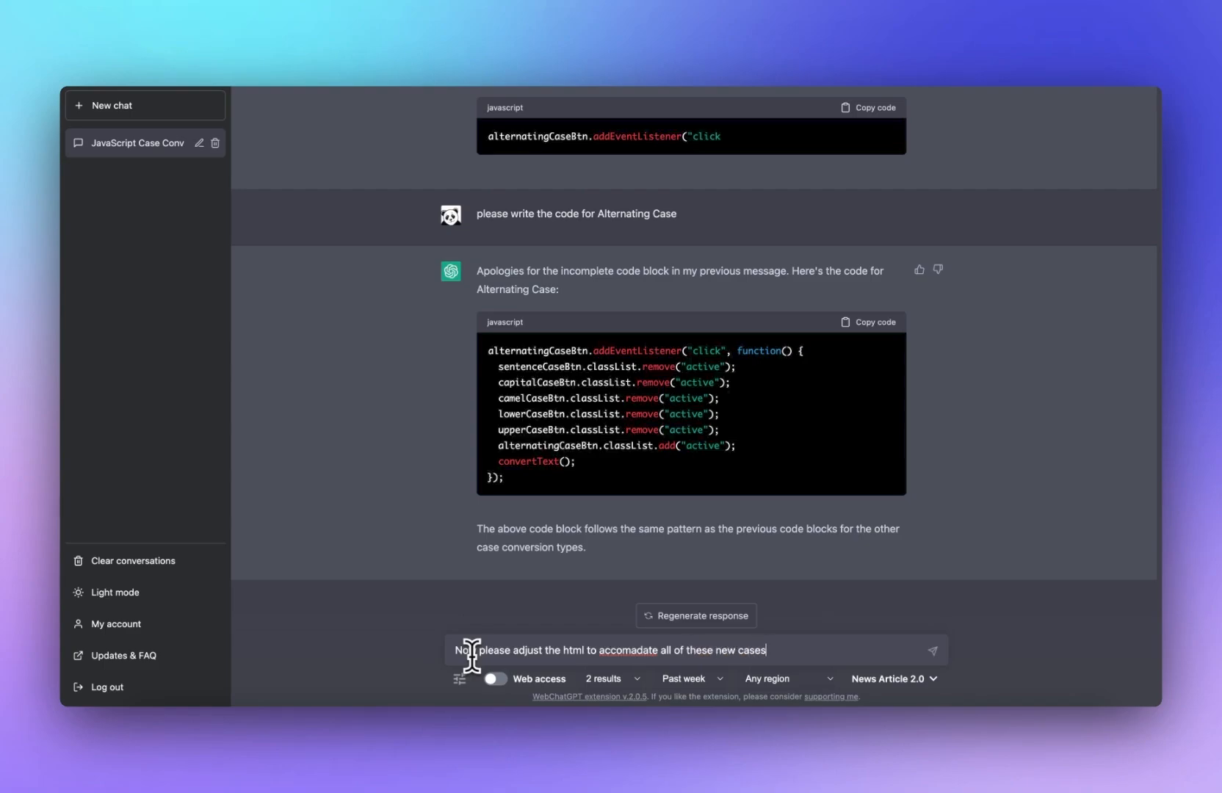
right_click(637, 650)
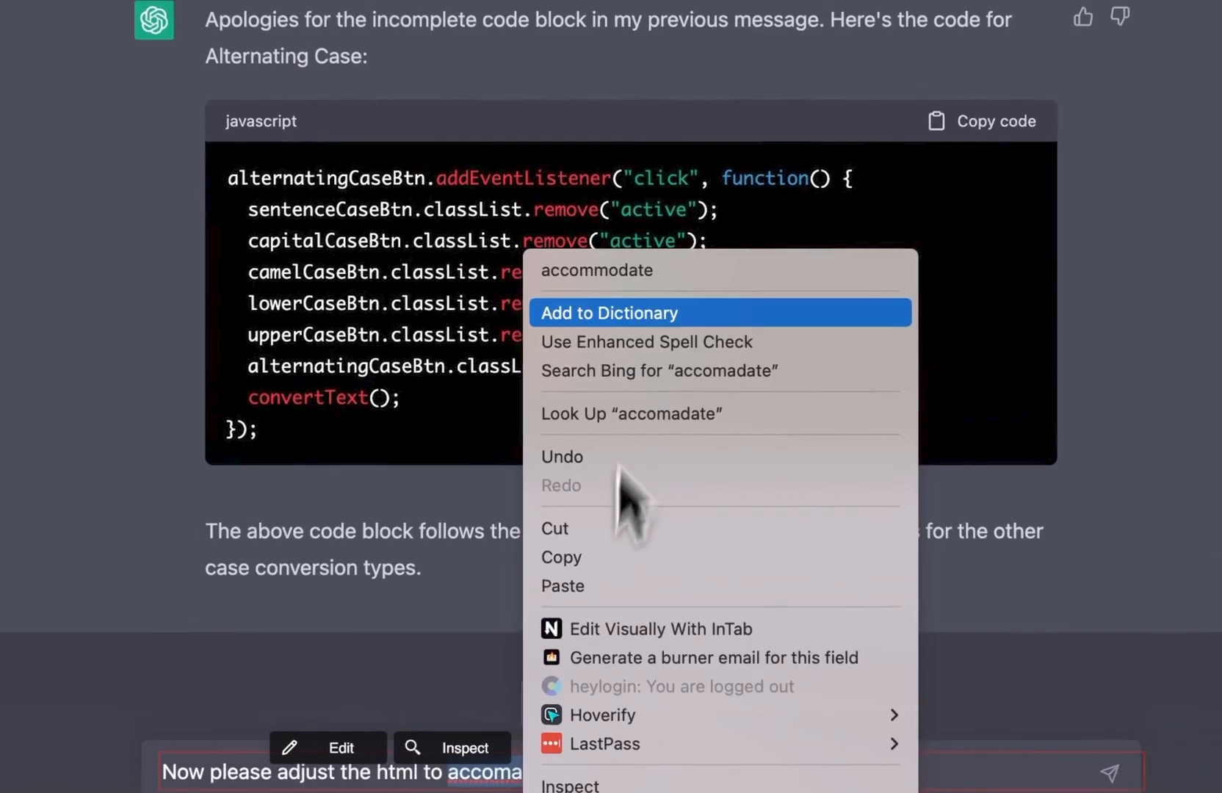
left_click(597, 271)
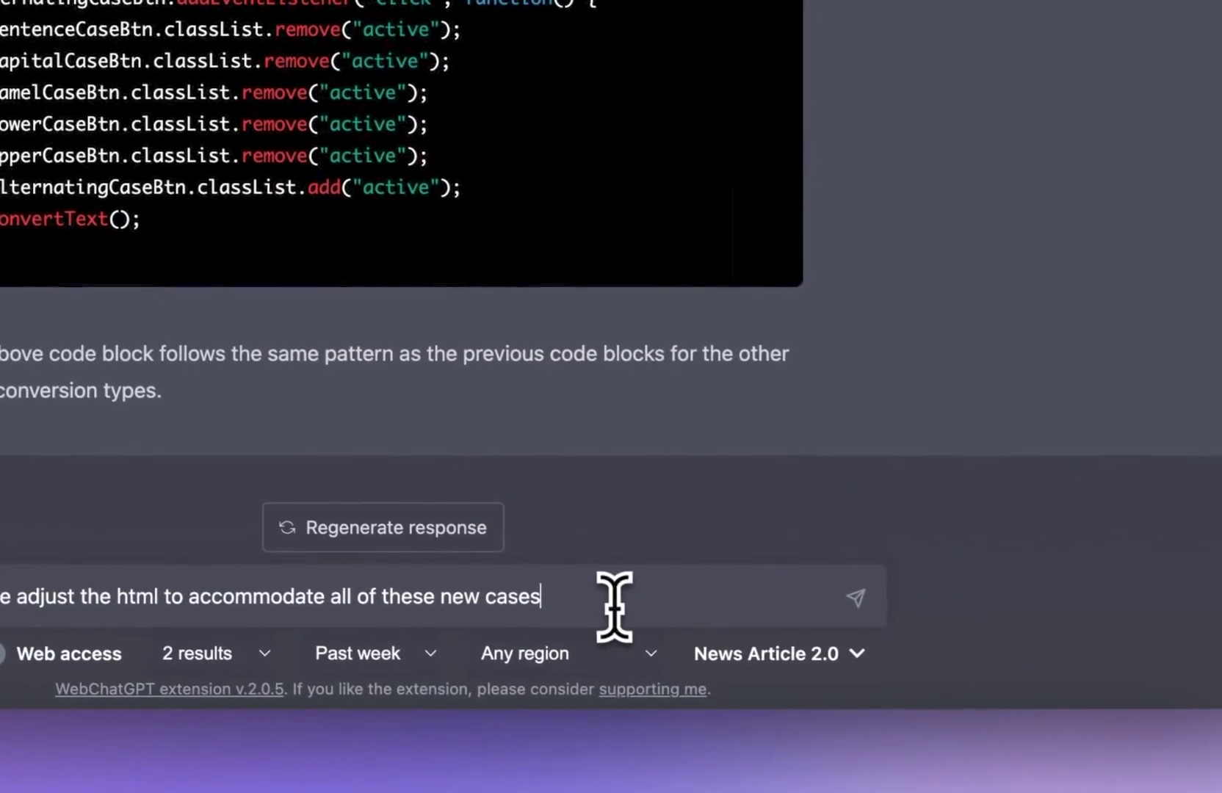
key("Return")
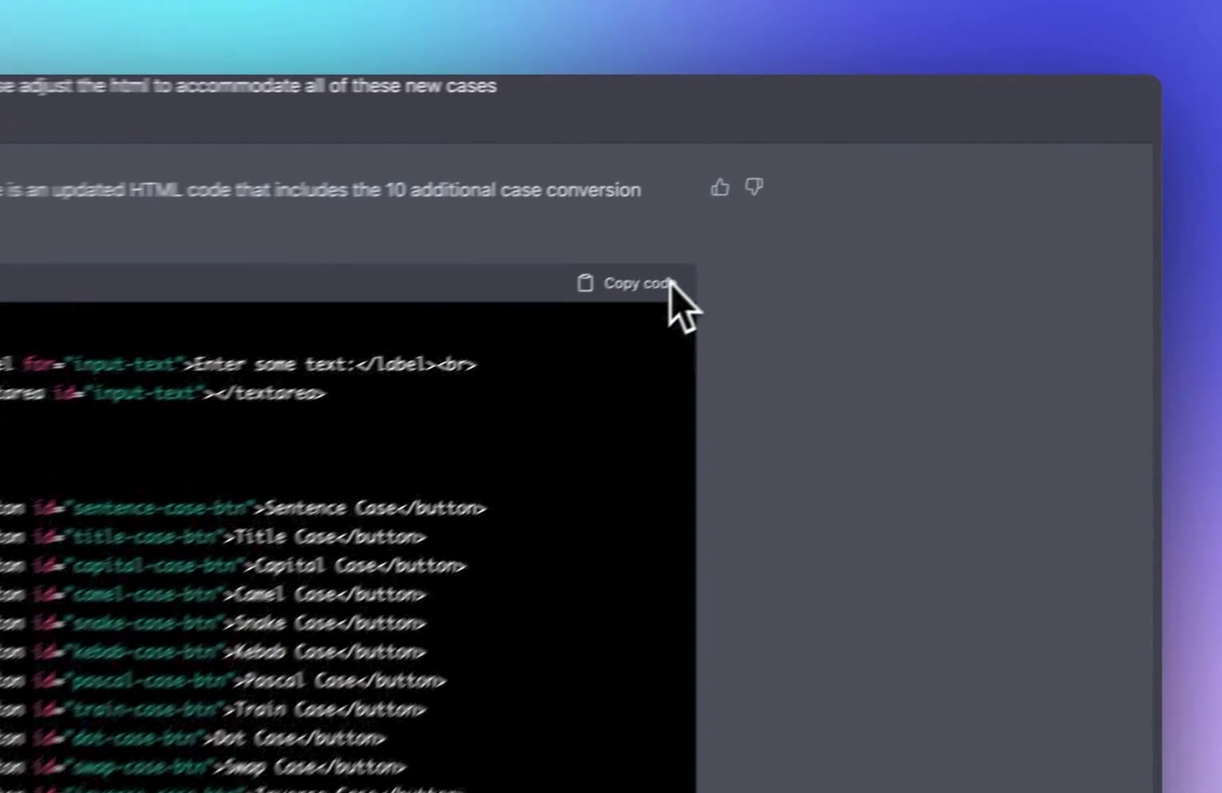
left_click(892, 199)
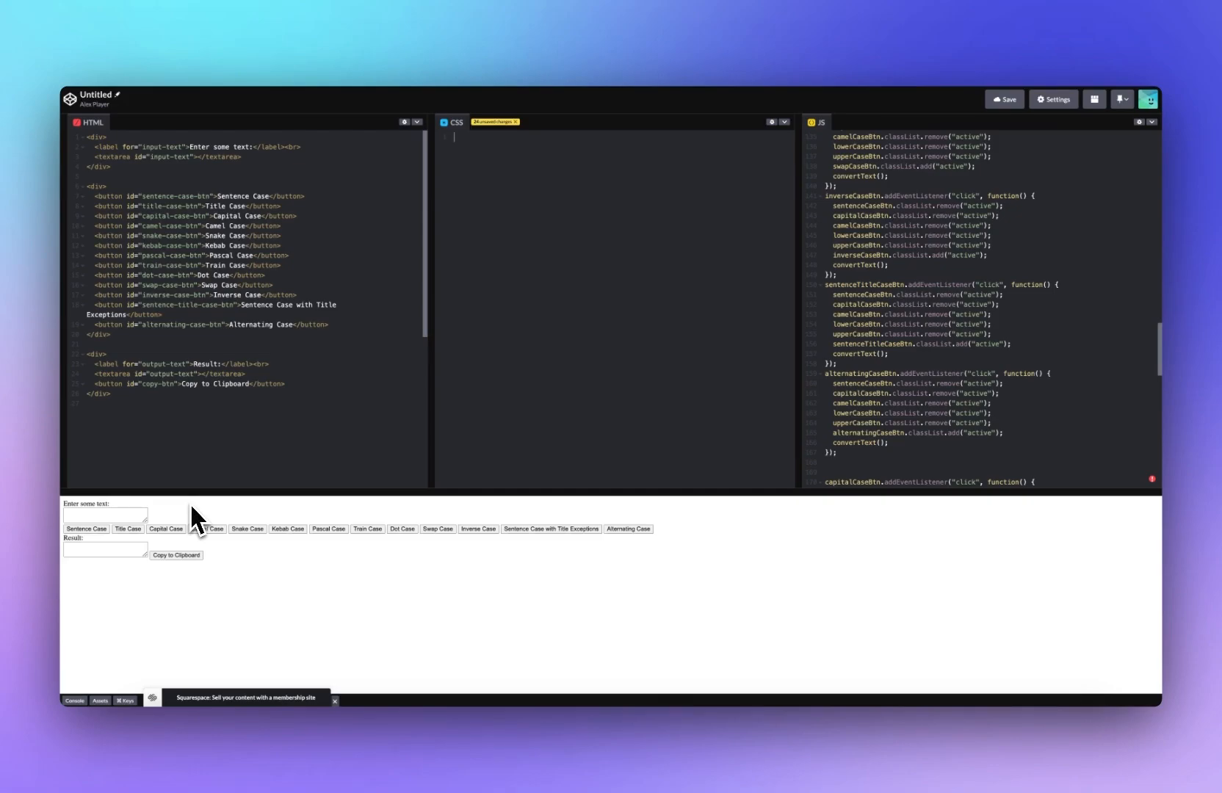
Step: Ask ChatGPT for stylish, modern CSS like Apple design, with full-width input and output boxes
type("Gr")
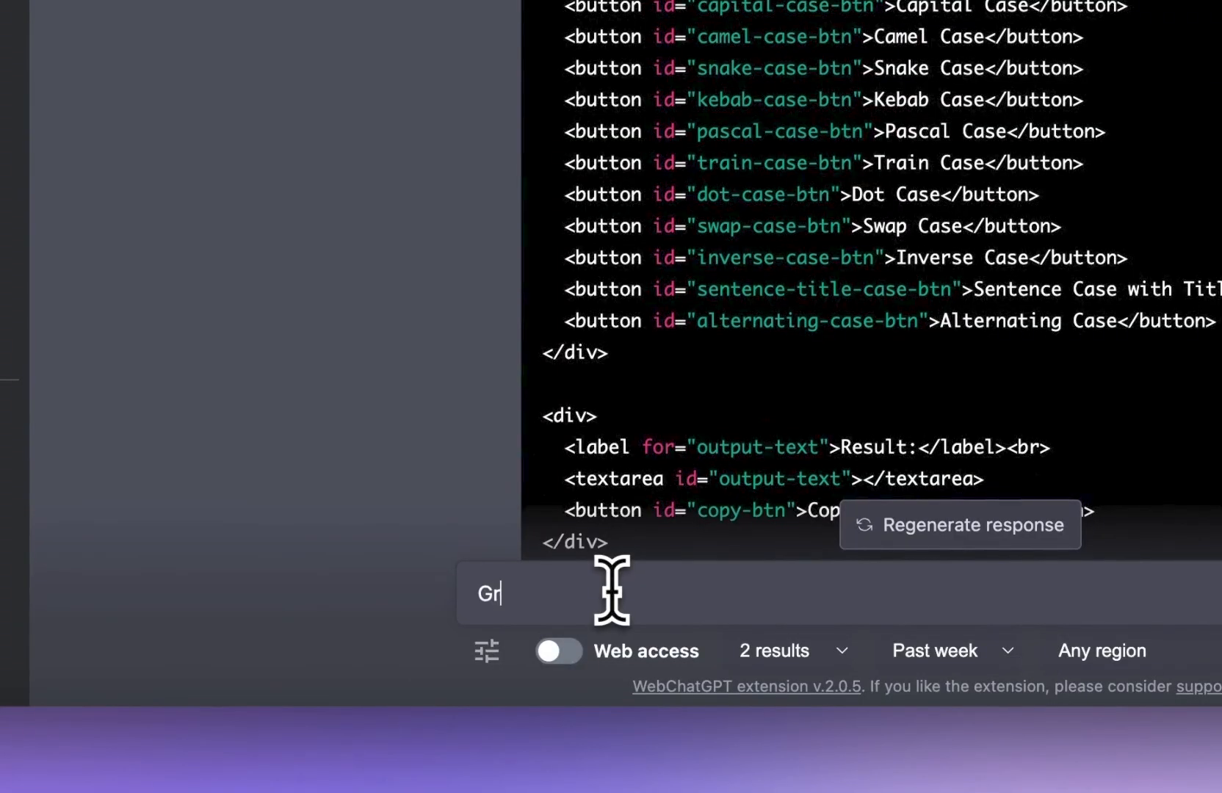
type("eat. Please crease CSS to make this look stlish,")
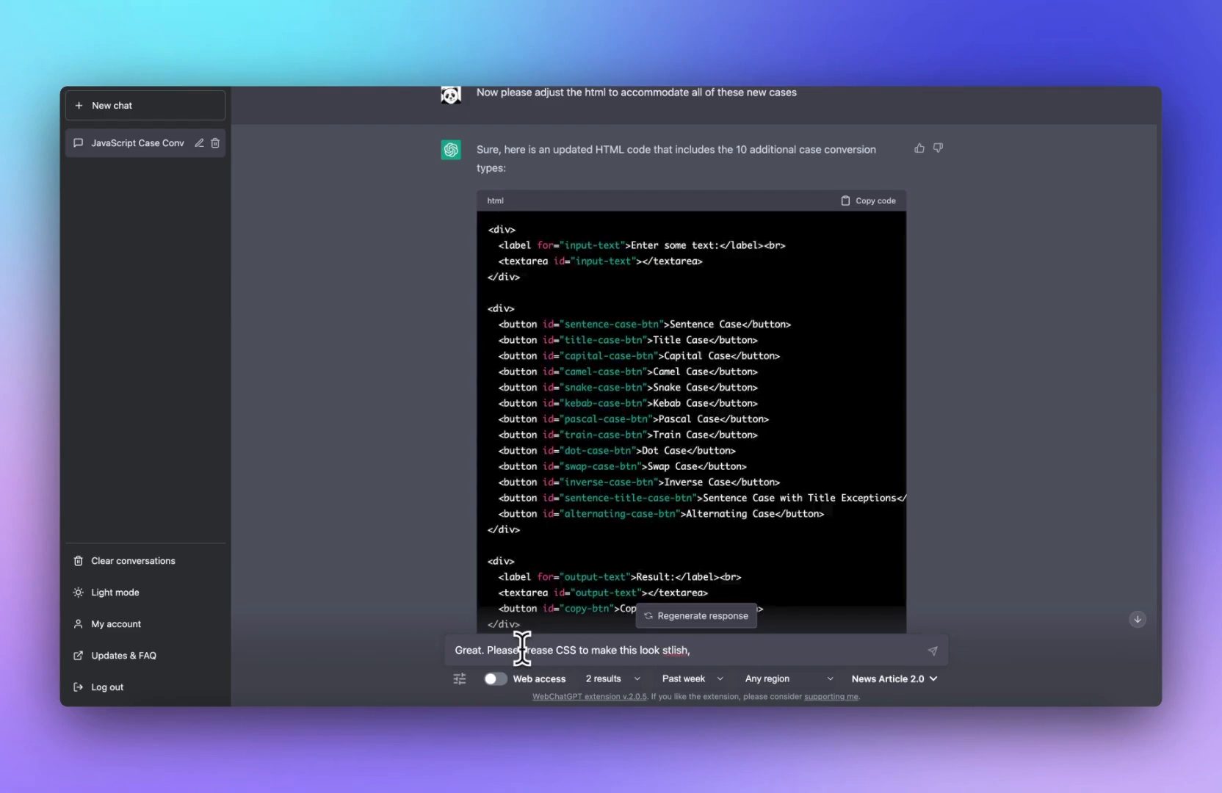
type("and modern, like Apple design, and make the in")
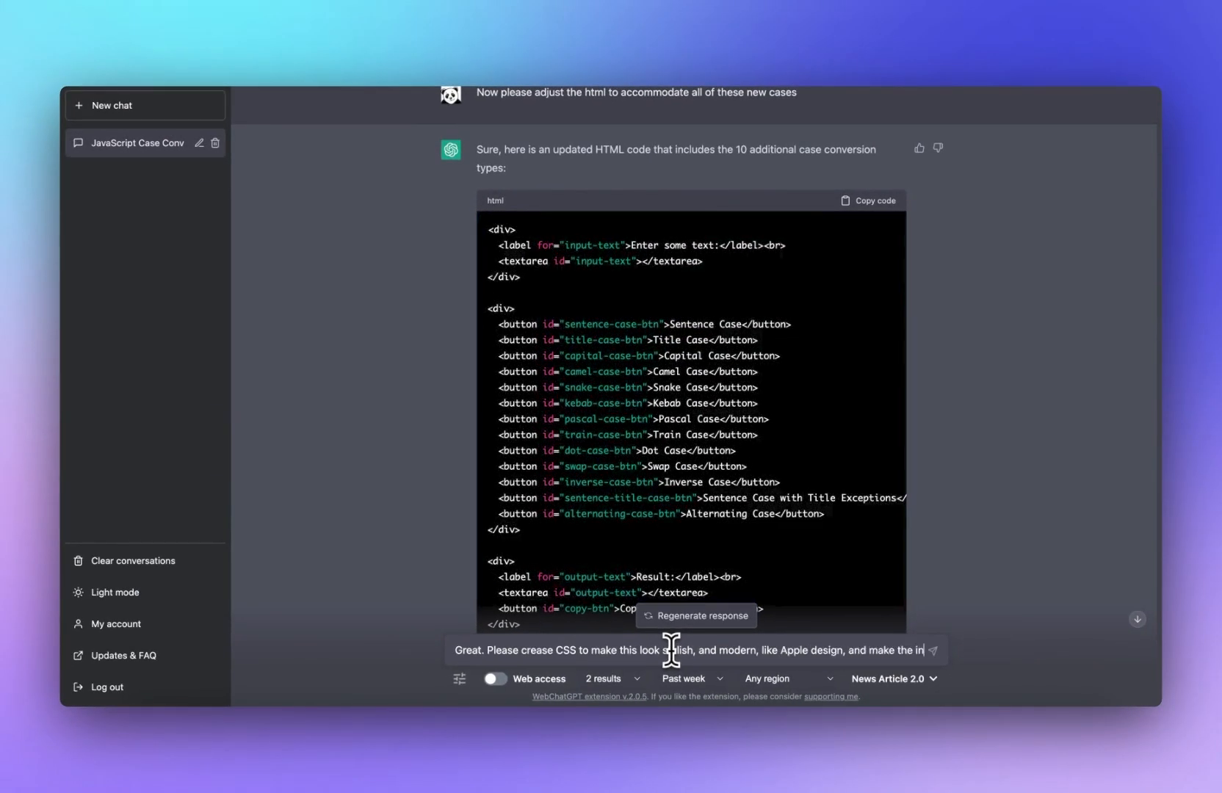
type("put and output")
type("boxes full w")
key("Return")
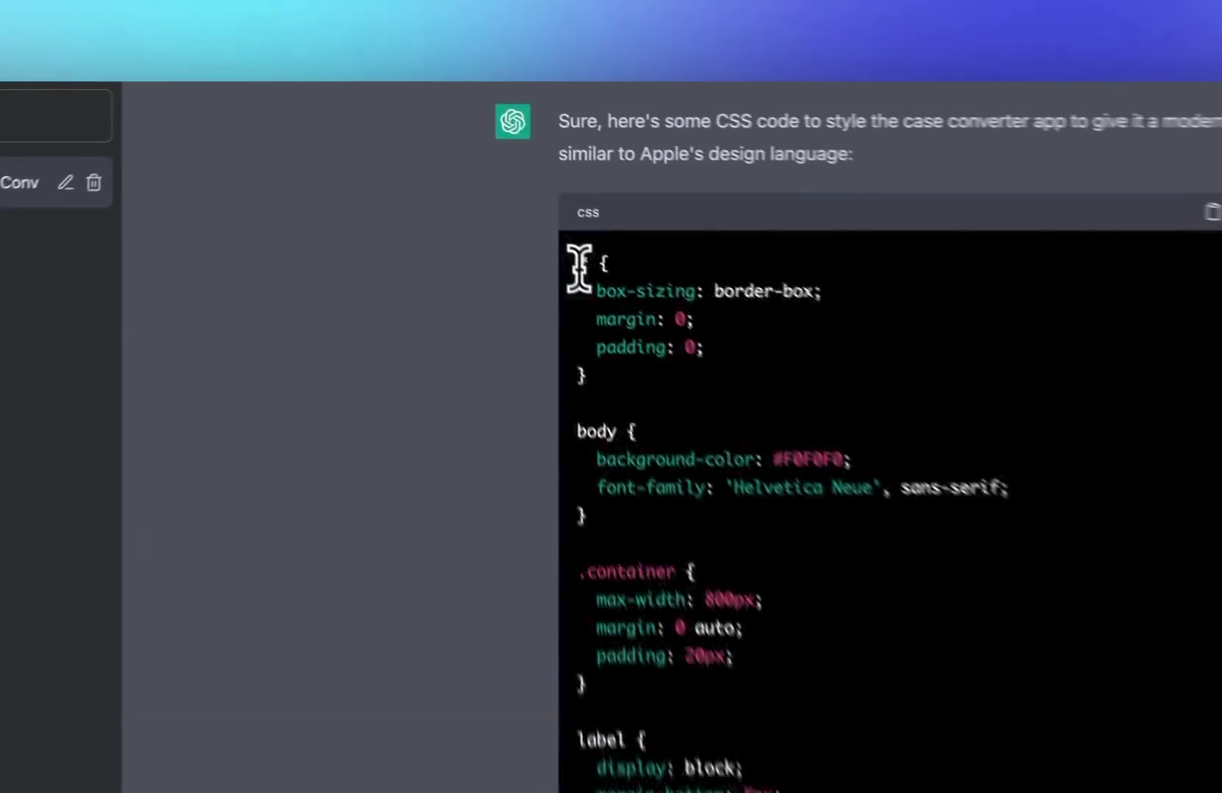
Step: Copy the generated CSS from ChatGPT into the CSS panel
double_click(490, 189)
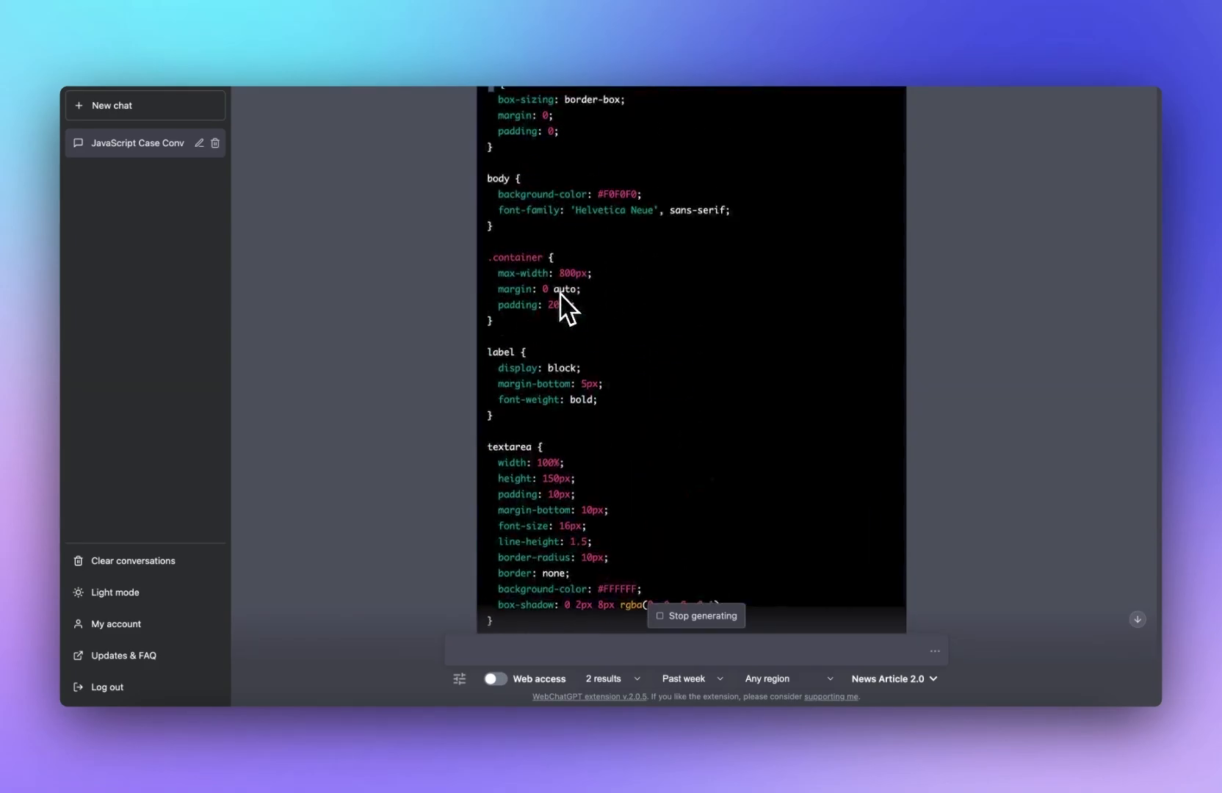
scroll(568, 284, "up", 2)
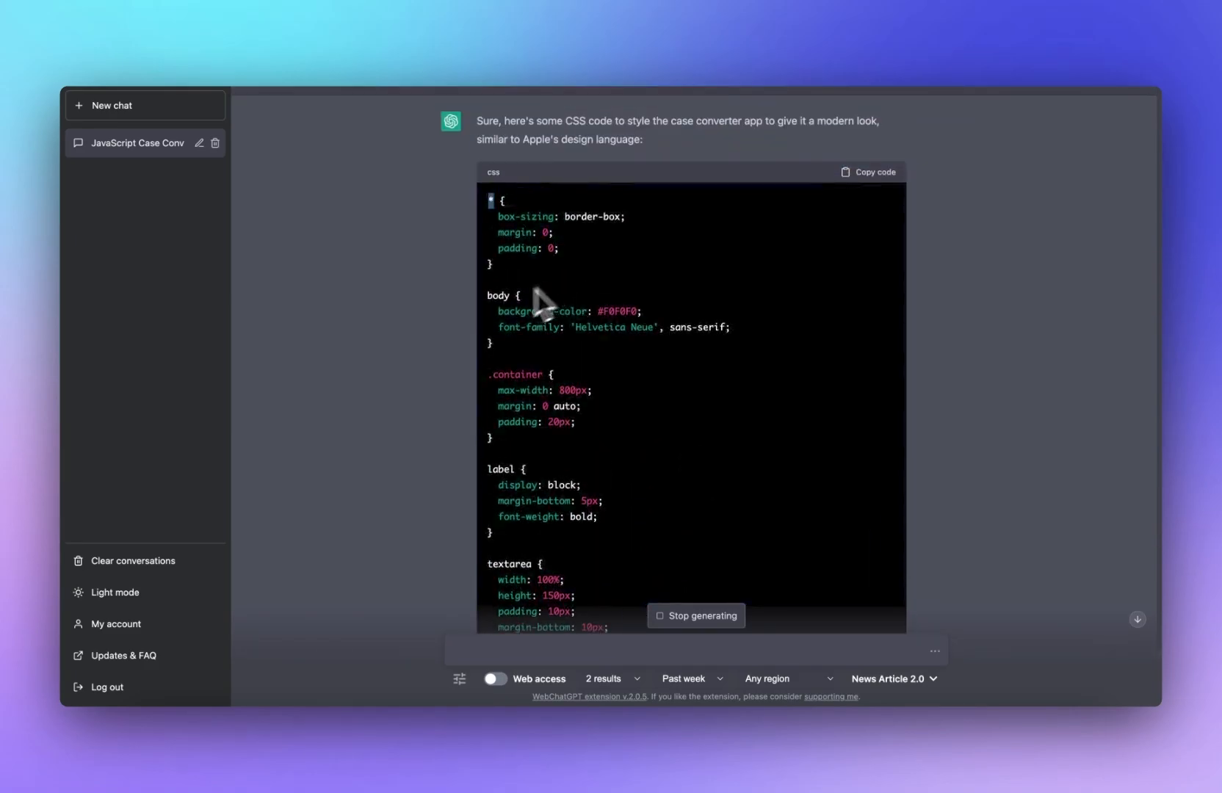
left_click_drag(488, 295, 511, 316)
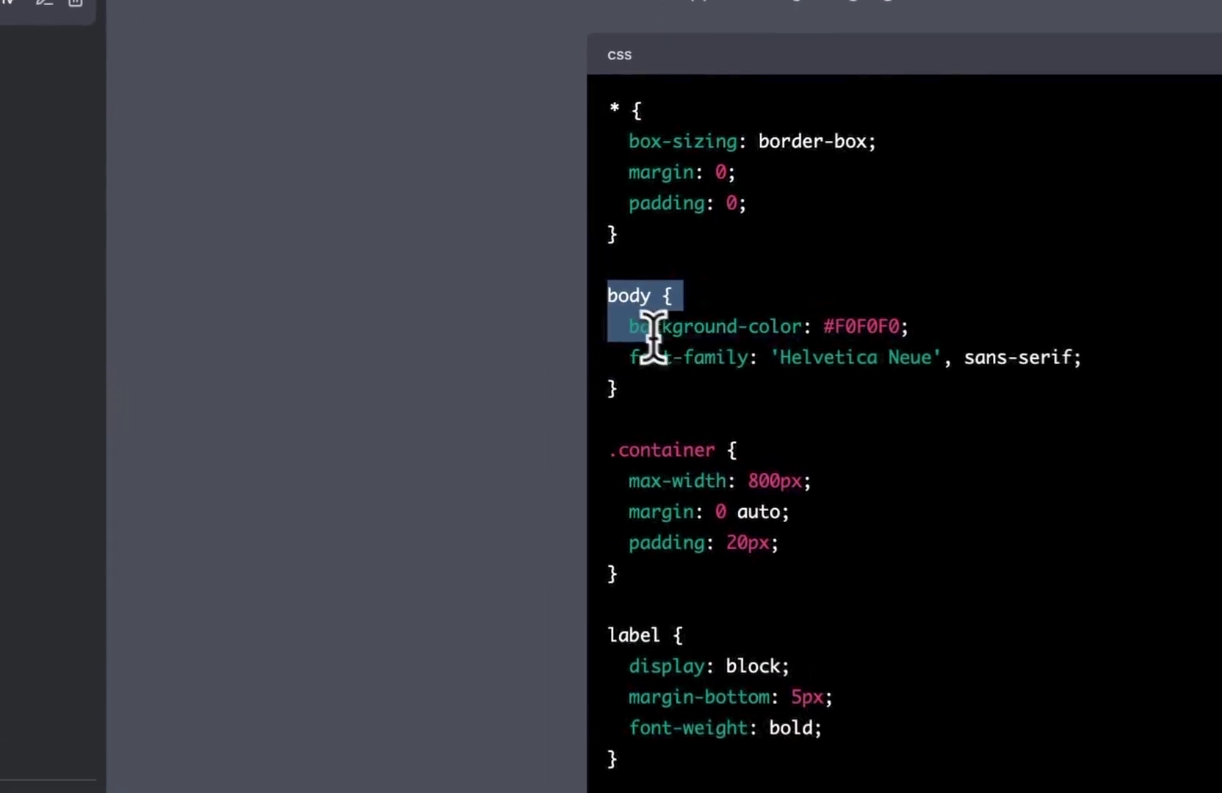
left_click_drag(651, 338, 762, 756)
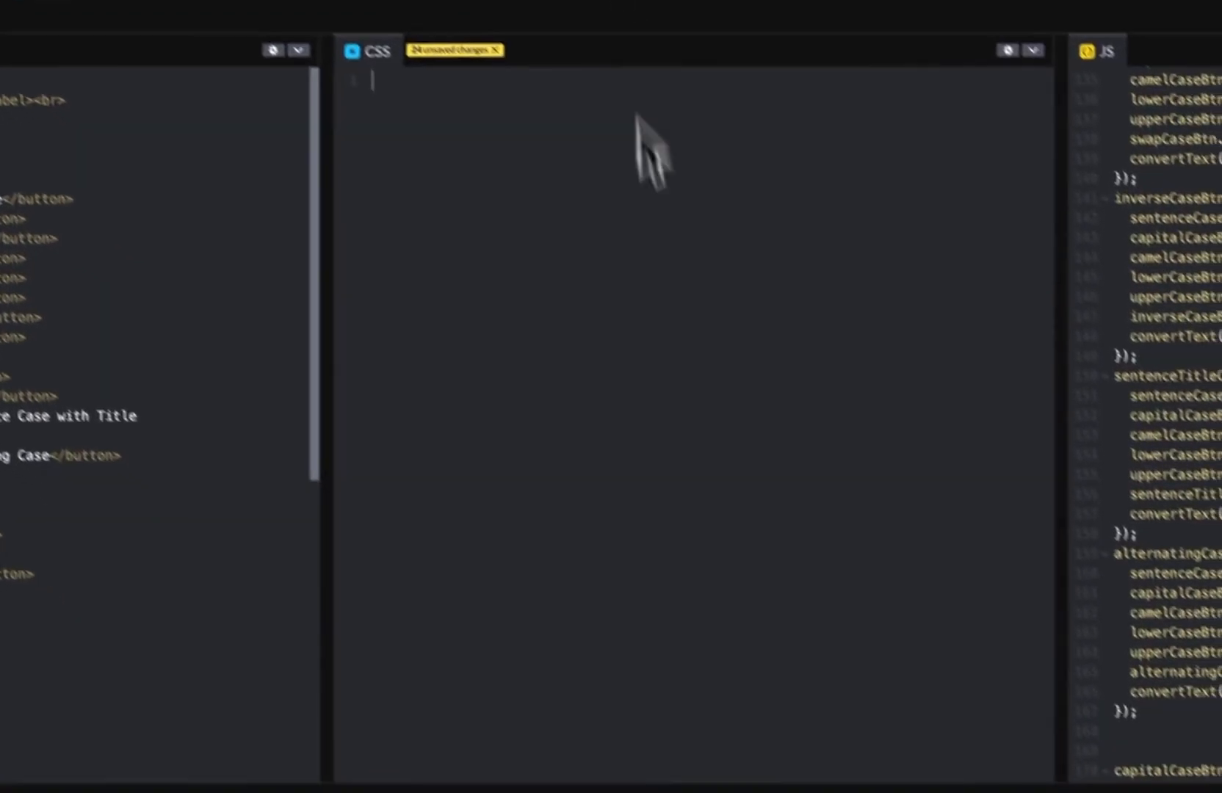
key("ctrl+v")
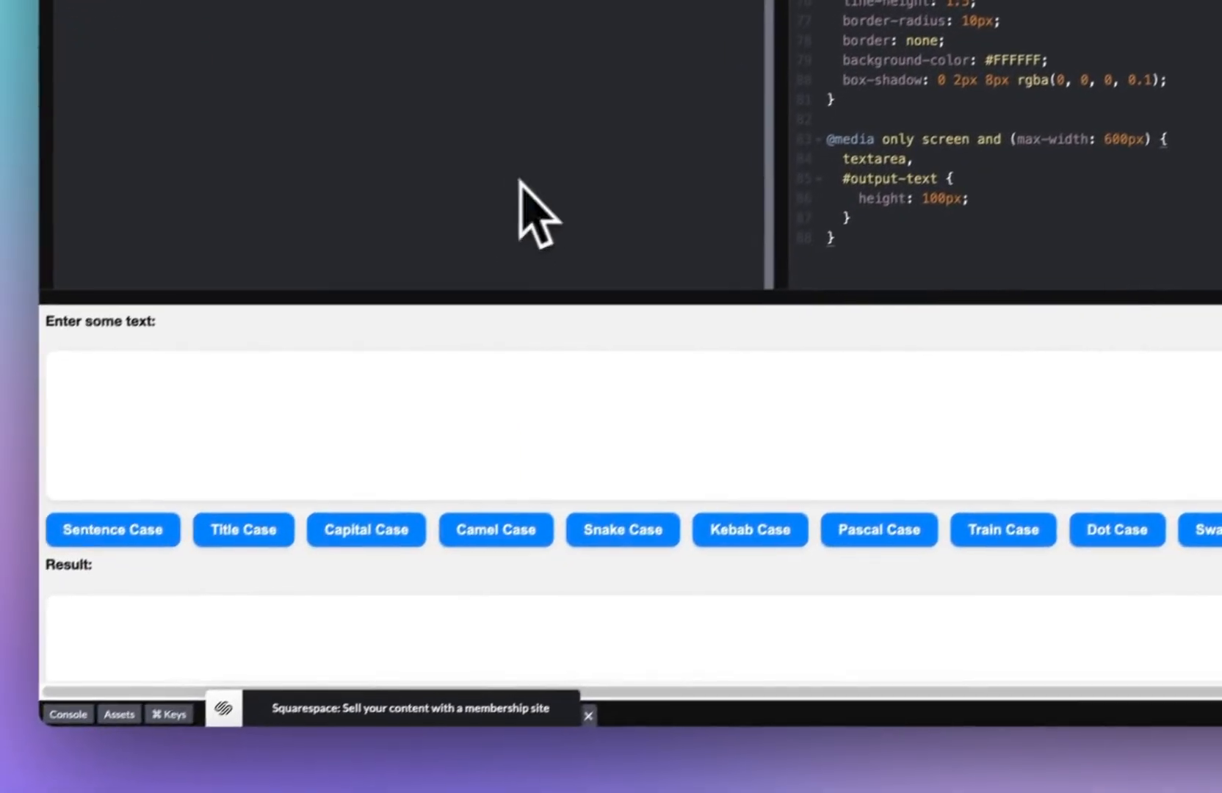
Step: Test the styled case buttons on sample text in the preview and inspect the CSS
left_click(555, 419)
scroll(411, 522, "down", 3)
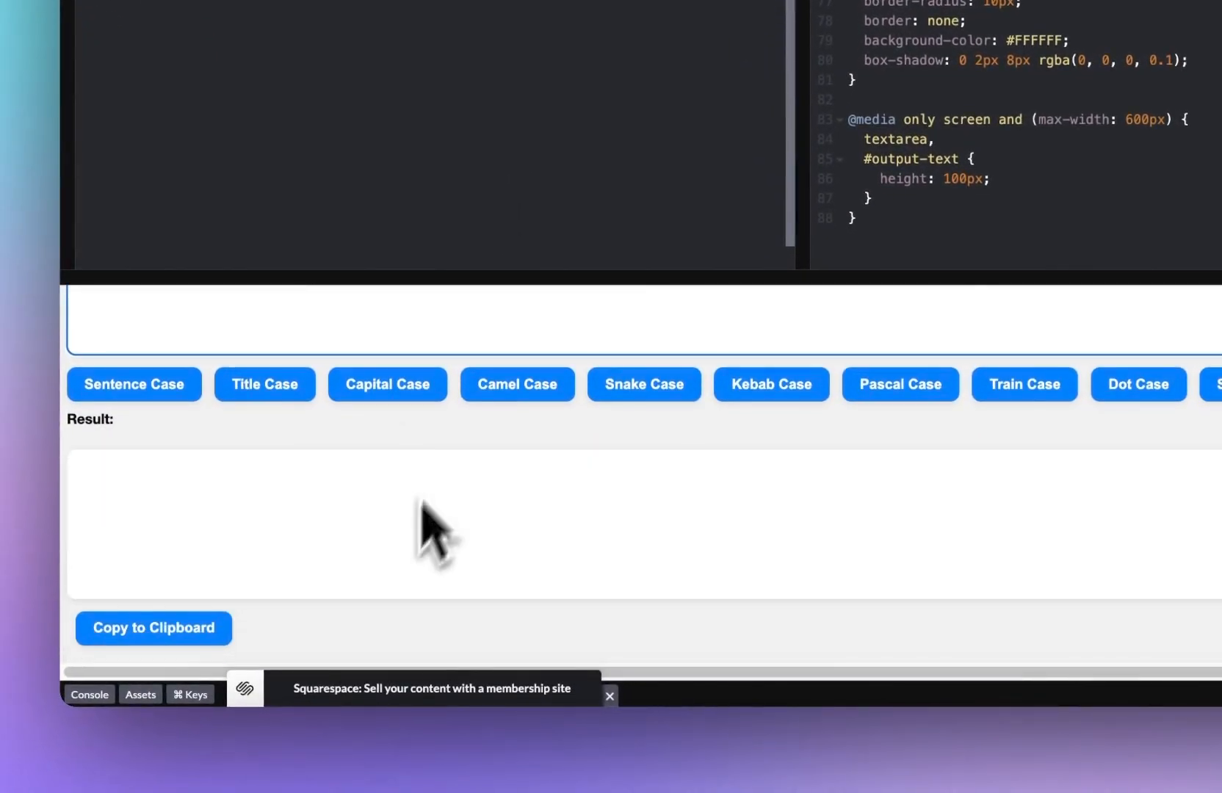
left_click_drag(476, 269, 515, 183)
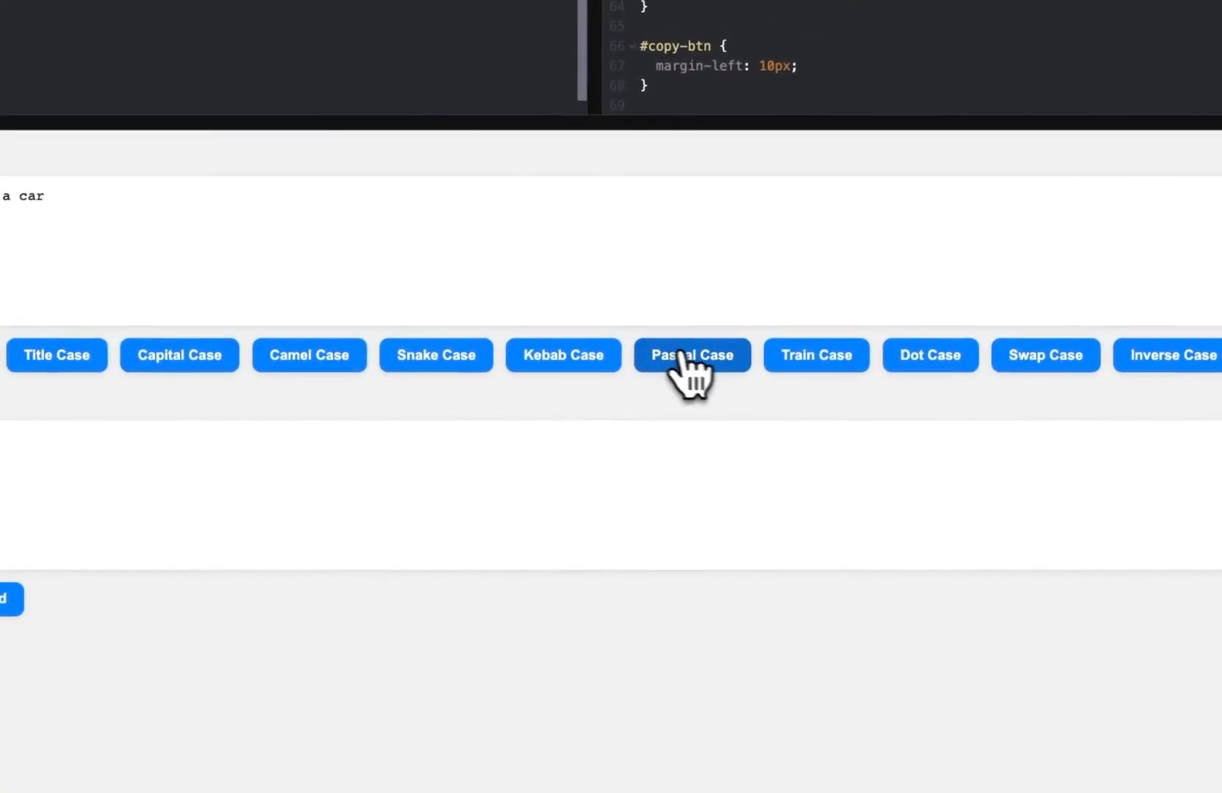
left_click(620, 137)
left_click(610, 354)
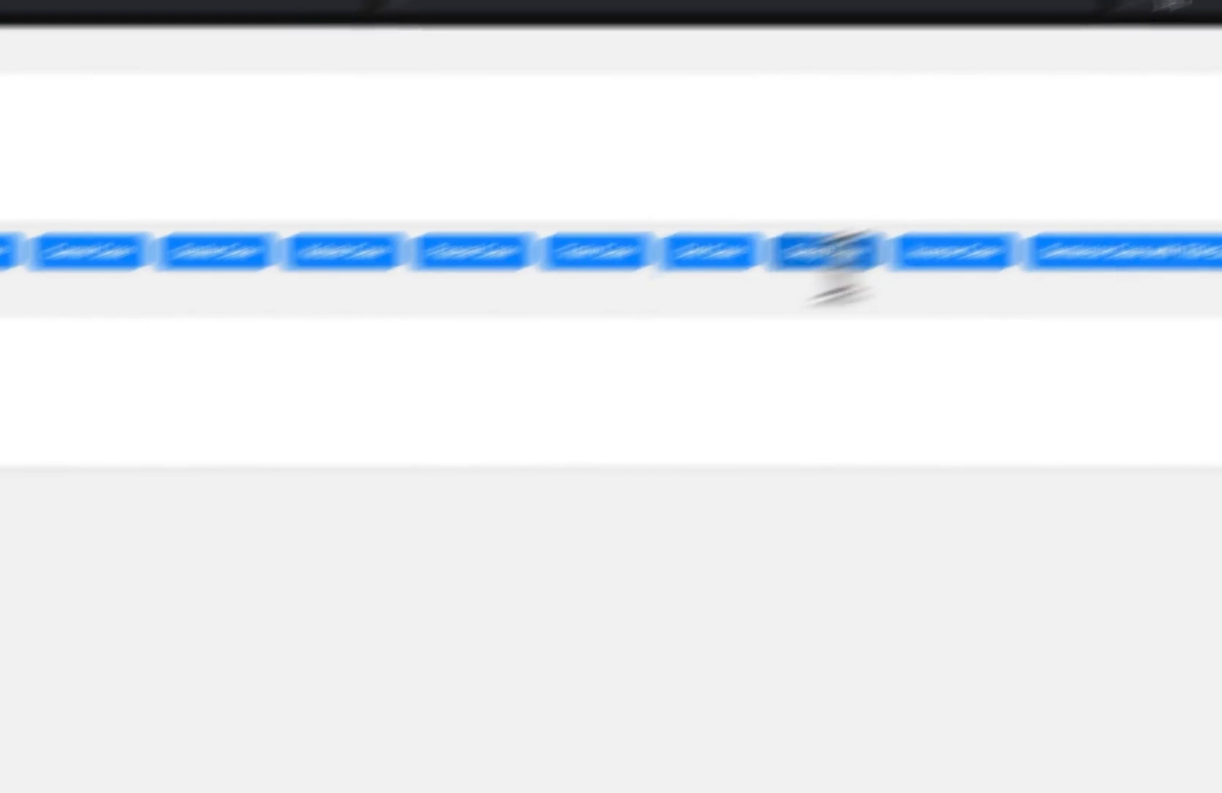
left_click(136, 302)
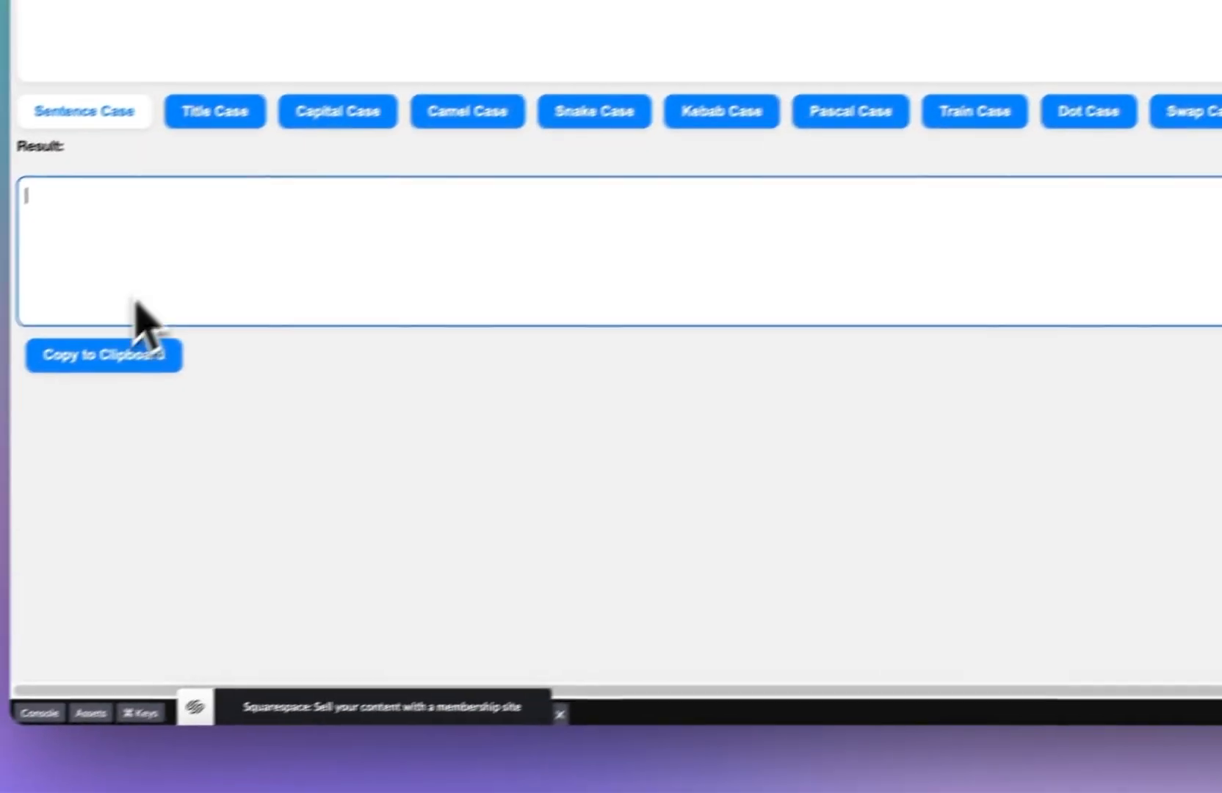
left_click(107, 359)
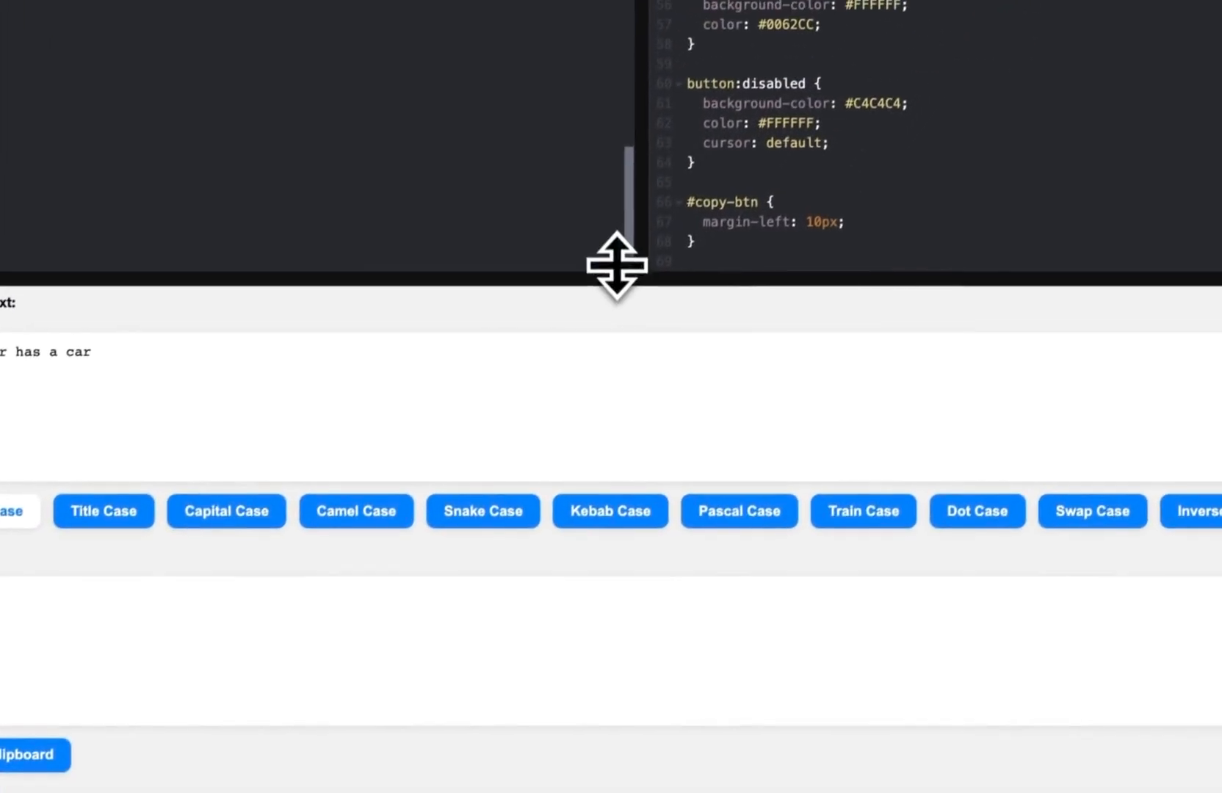
left_click_drag(778, 52, 826, 265)
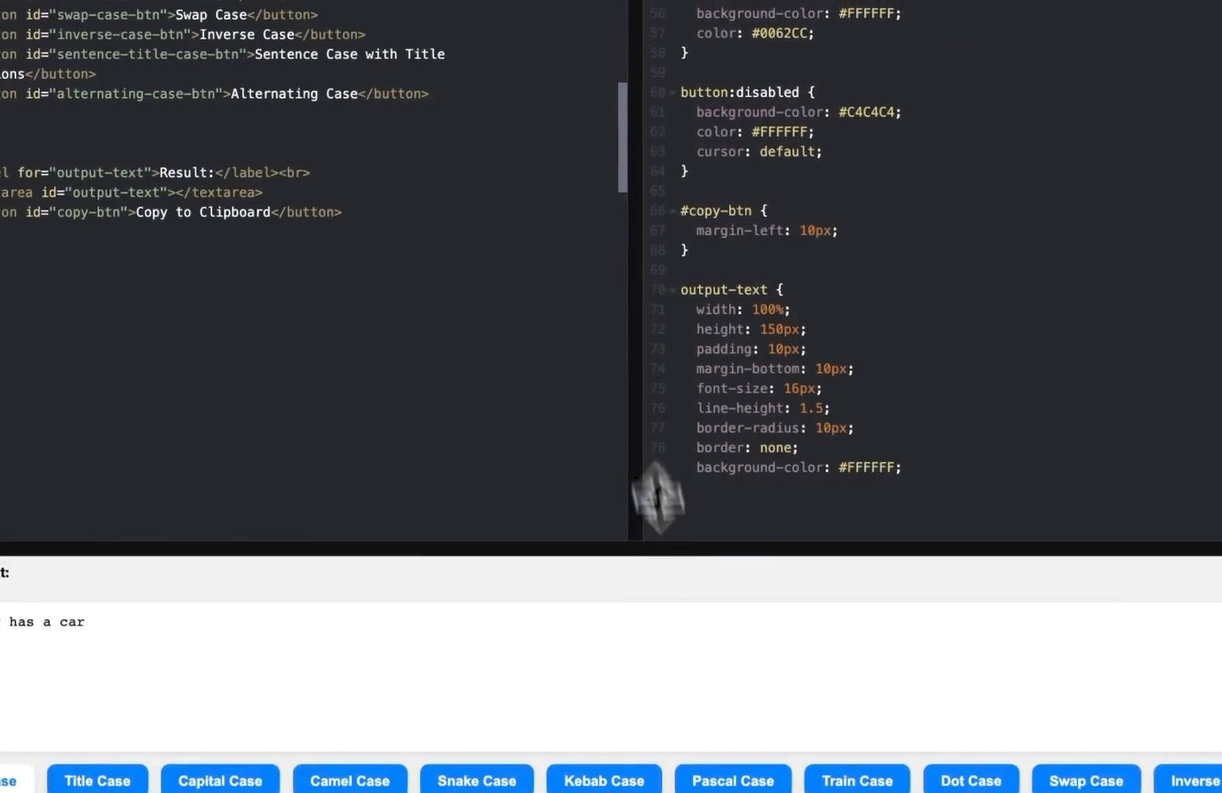
left_click_drag(658, 498, 681, 597)
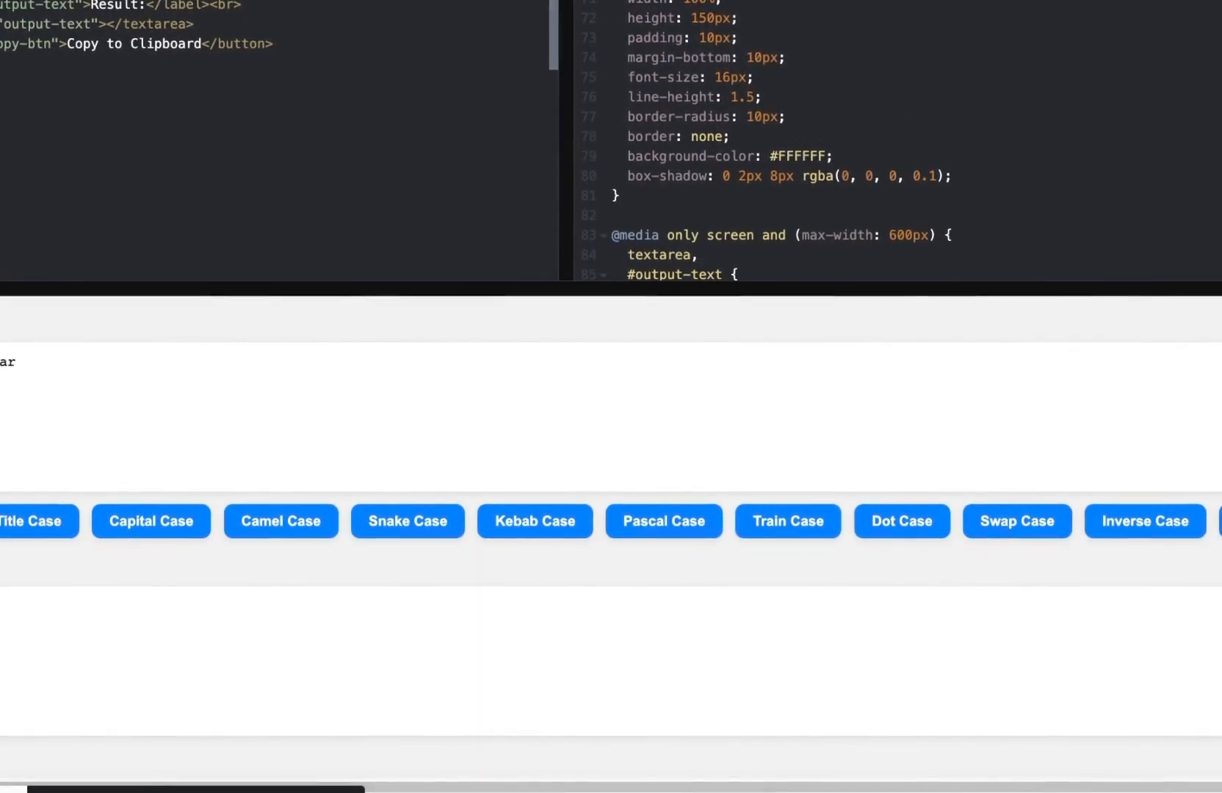
scroll(15, 3, "up", 3)
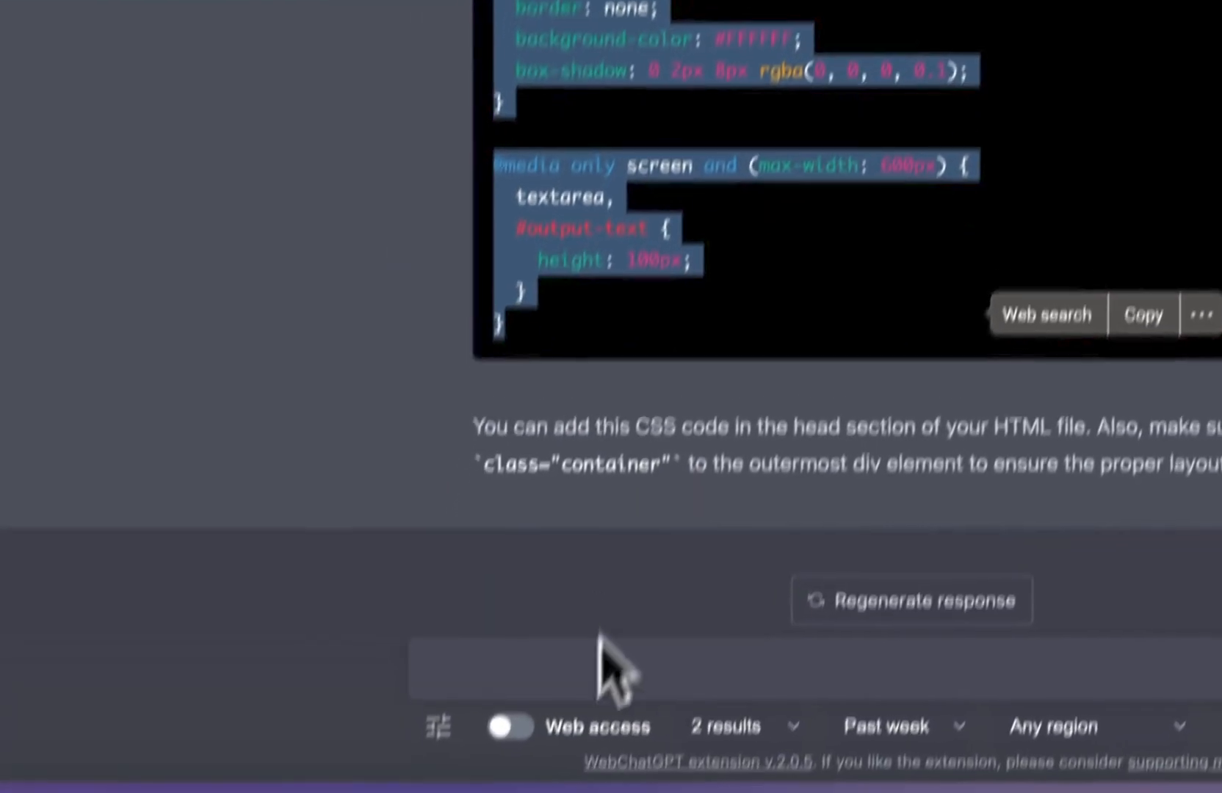
Step: Ask ChatGPT to fix the case buttons doing nothing, pasting the code after the request
left_click(606, 665)
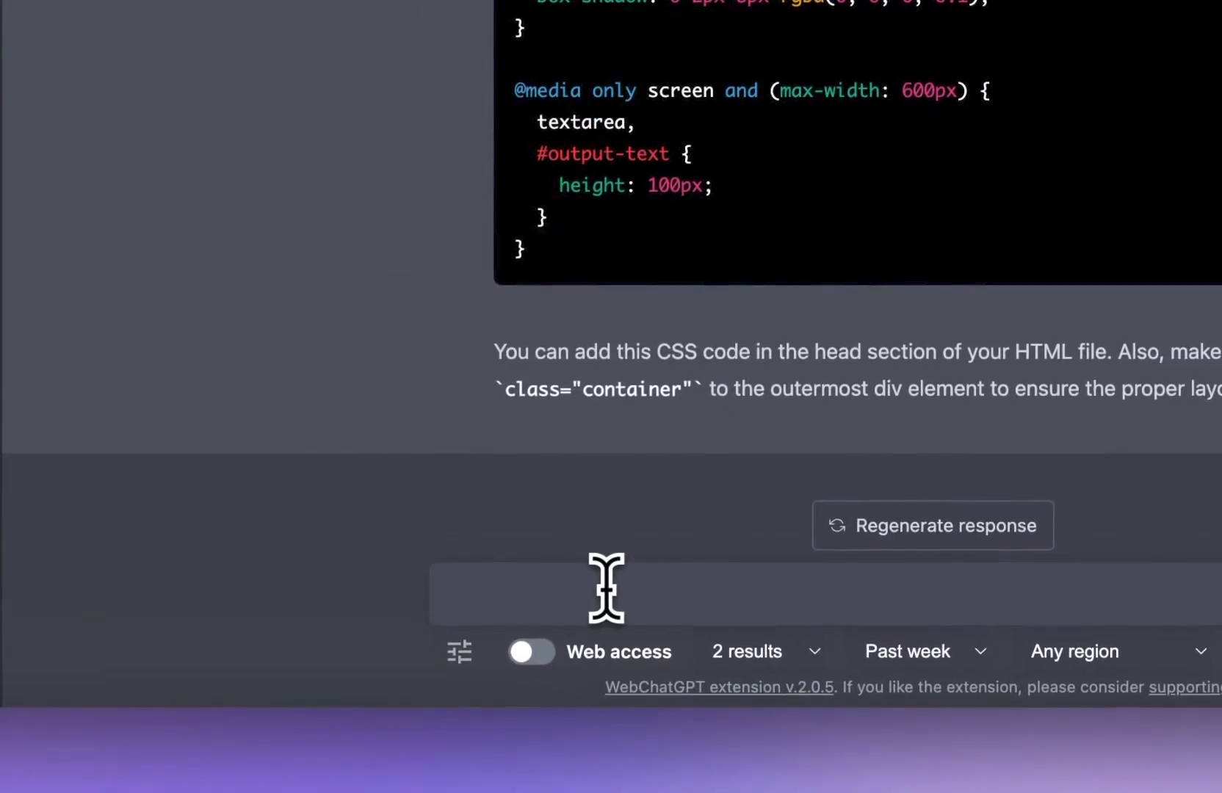
type("troubk")
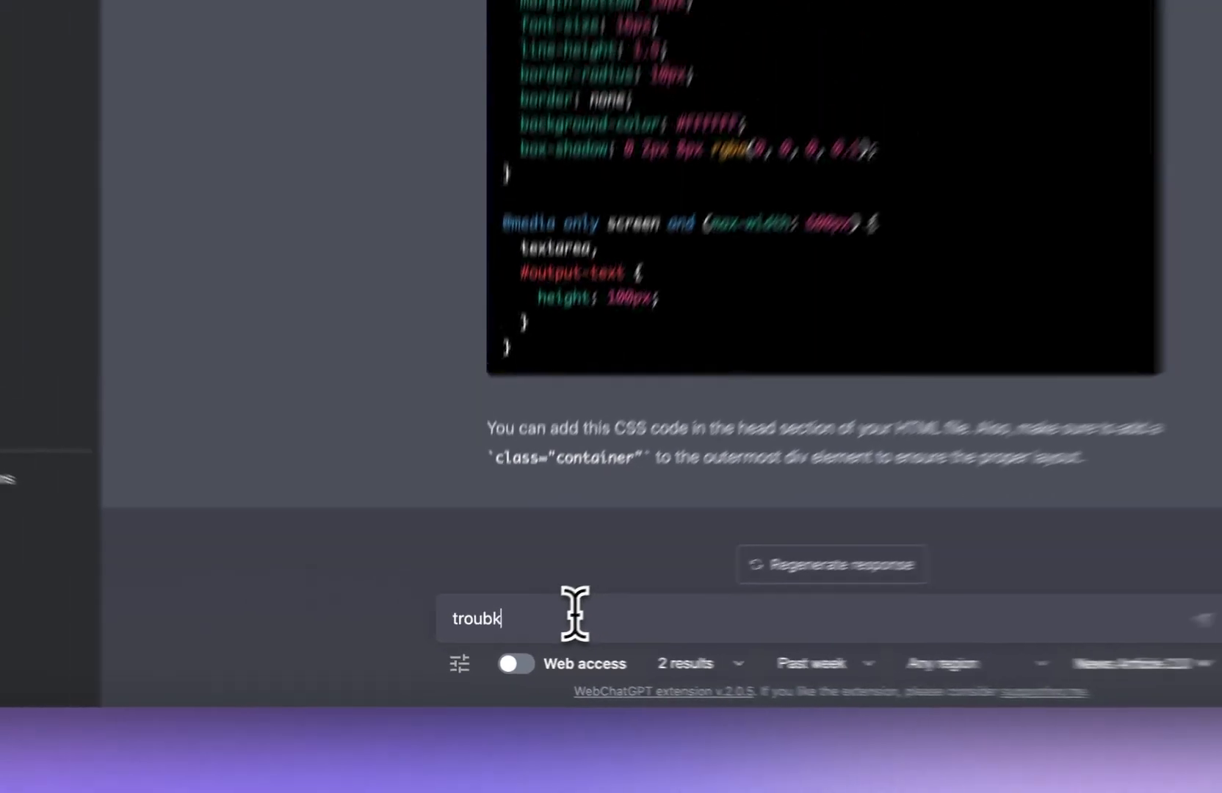
key("super+a")
type("[")
type("p")
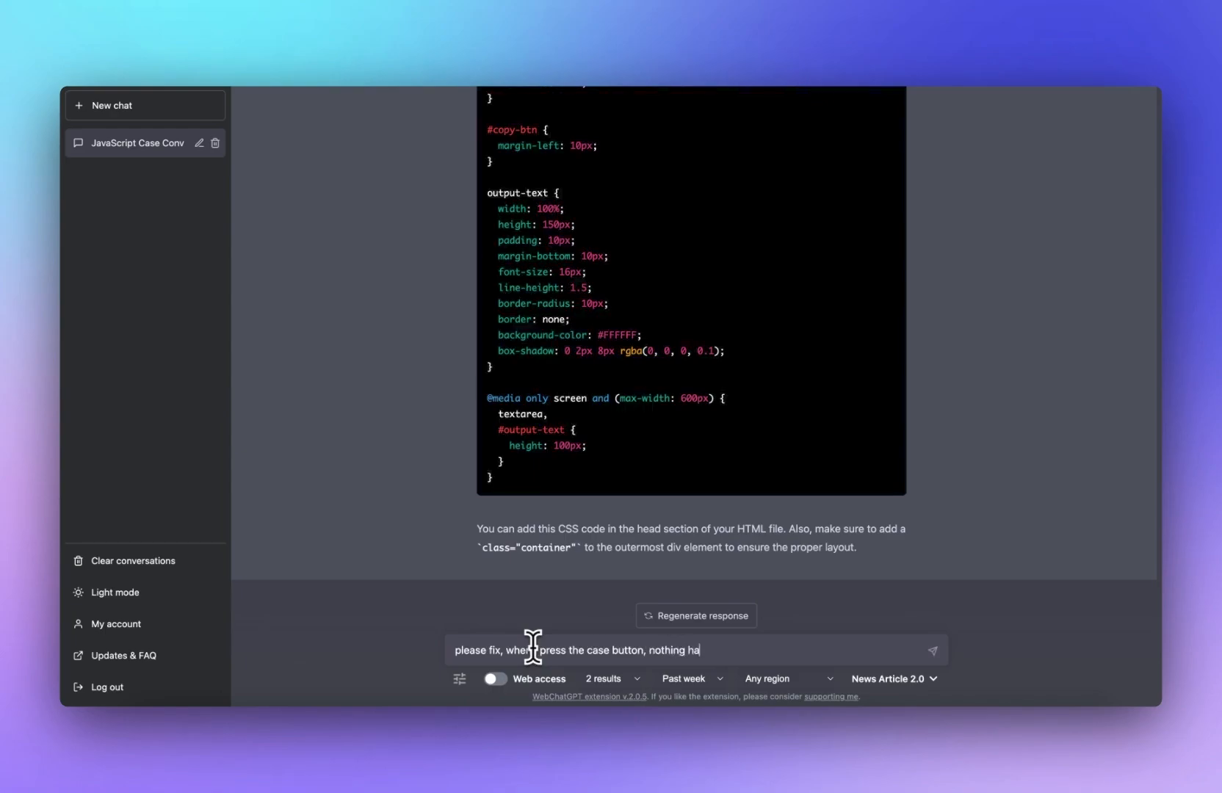
key("shift+Return")
key("shift+Return")
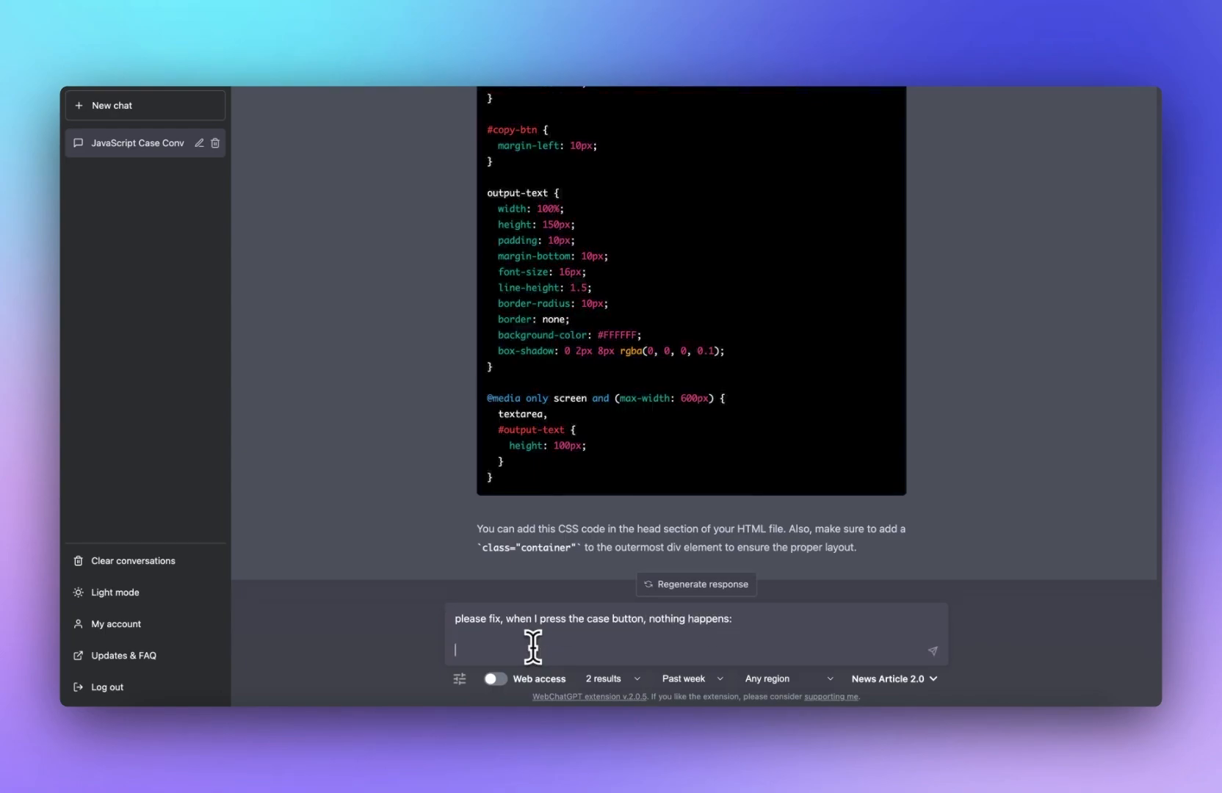
key("super+v")
key("Return")
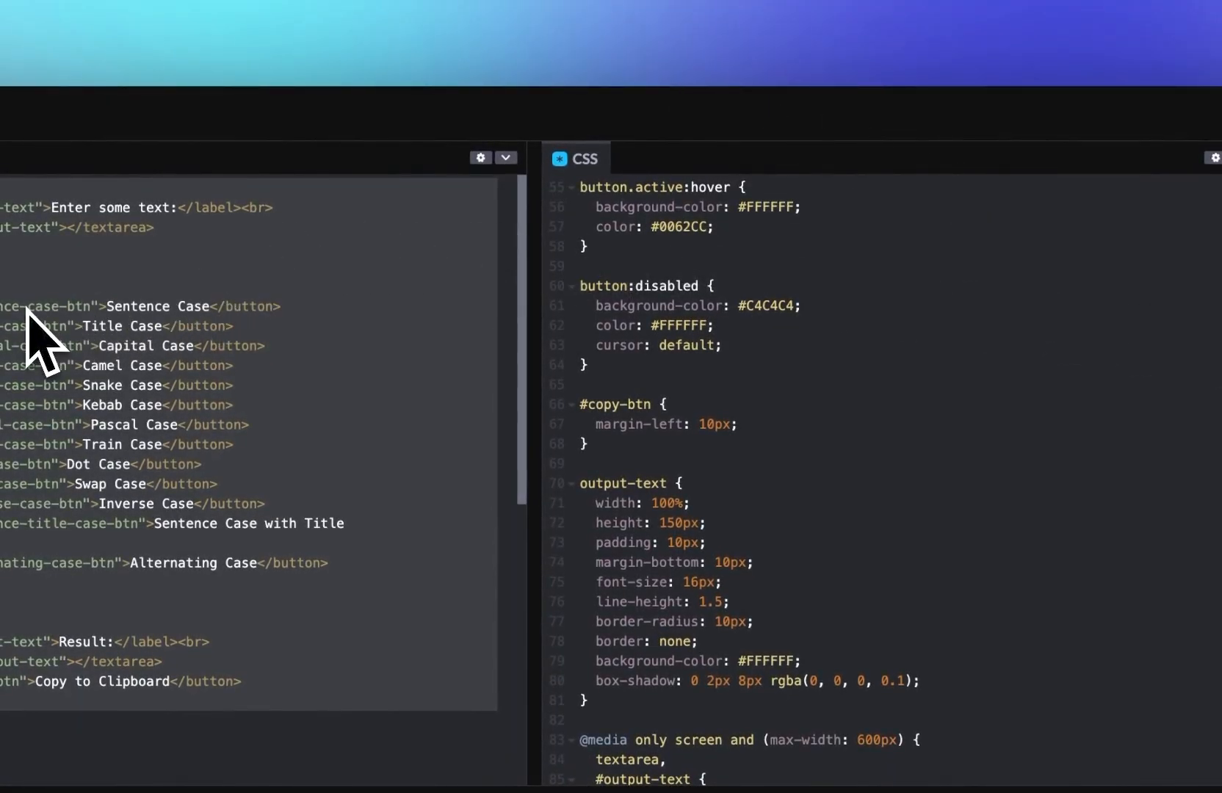
Step: Ask ChatGPT to change the HTML to match the JS event listeners, pasting the HTML code
type("pl")
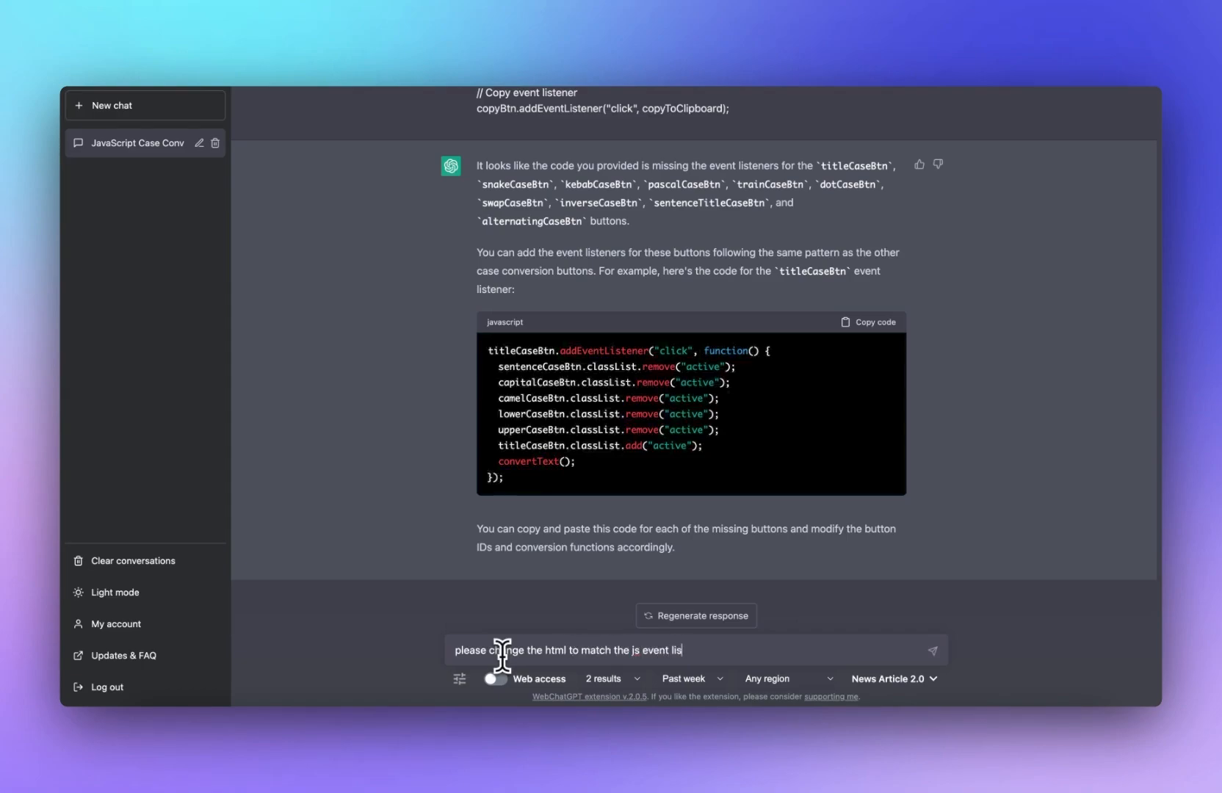
key("shift+Return")
key("super+v")
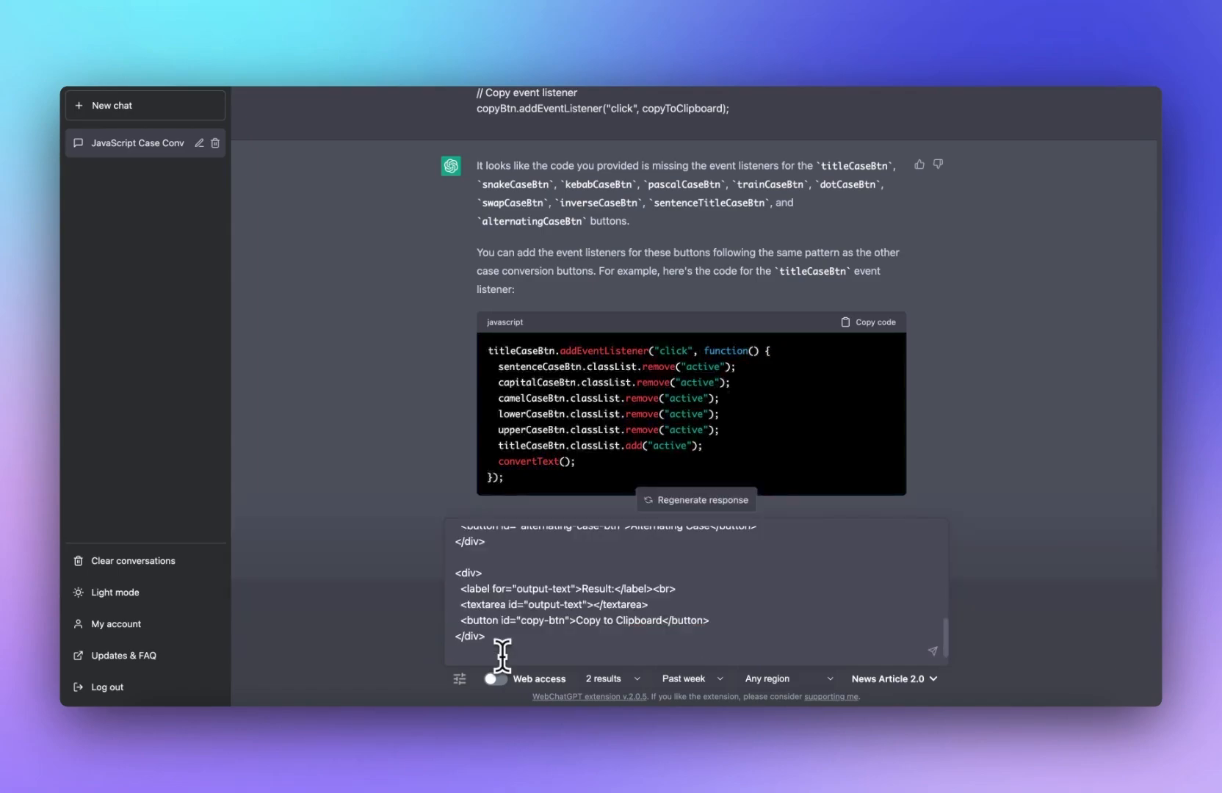
key("Return")
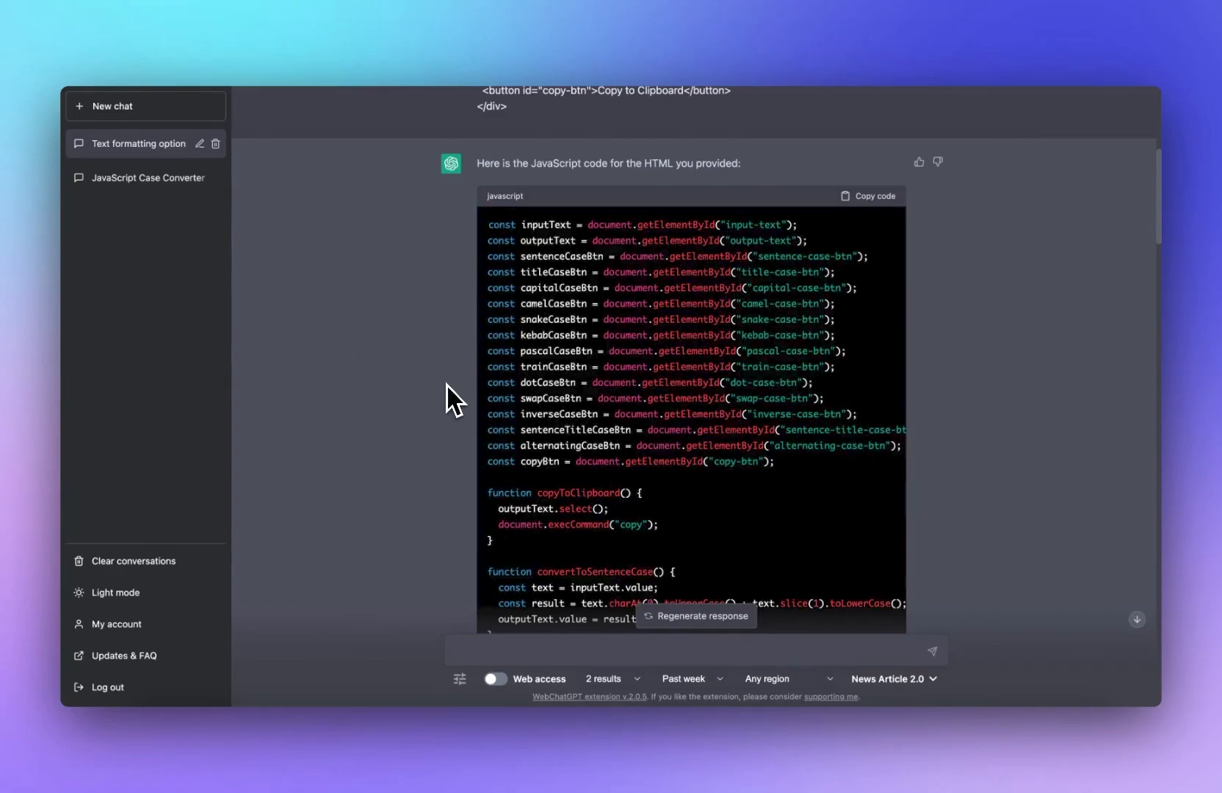
Step: Scroll through the JavaScript ChatGPT generated for the case converter HTML
scroll(450, 395, "down", 3)
scroll(558, 355, "up", 8)
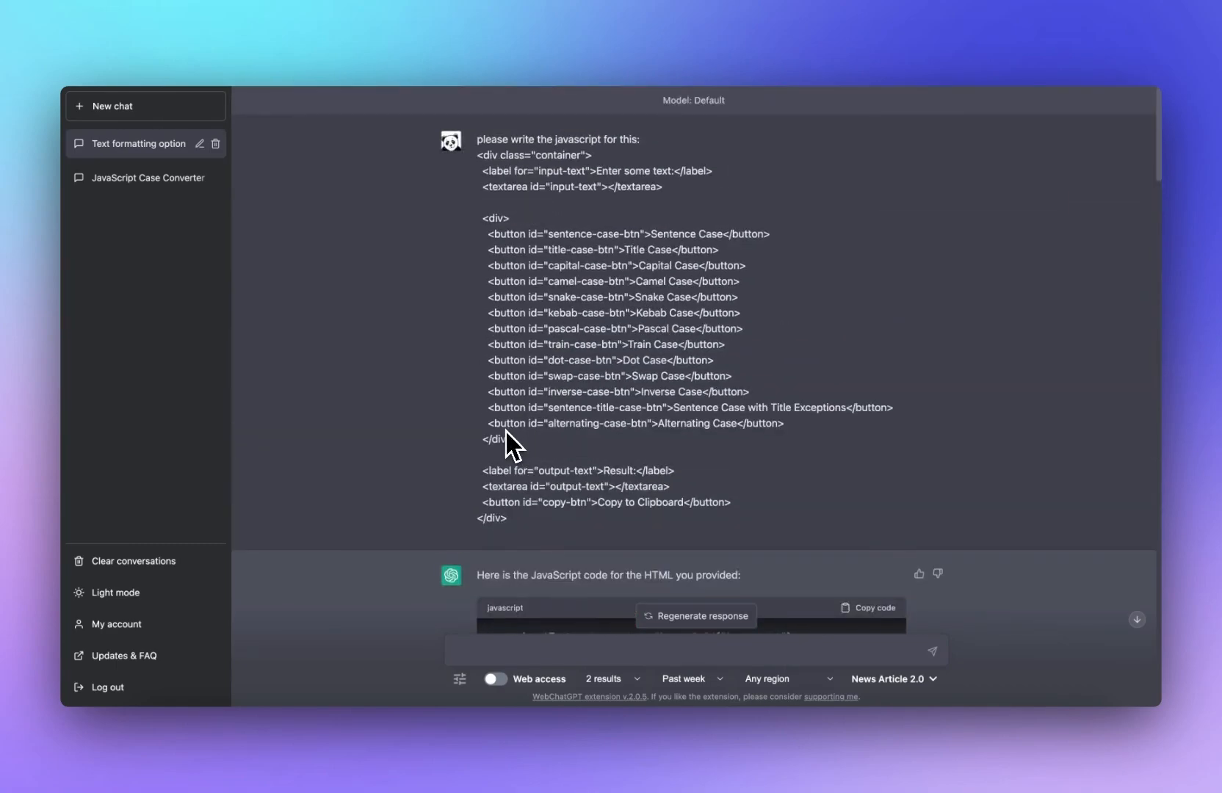
scroll(723, 444, "down", 10)
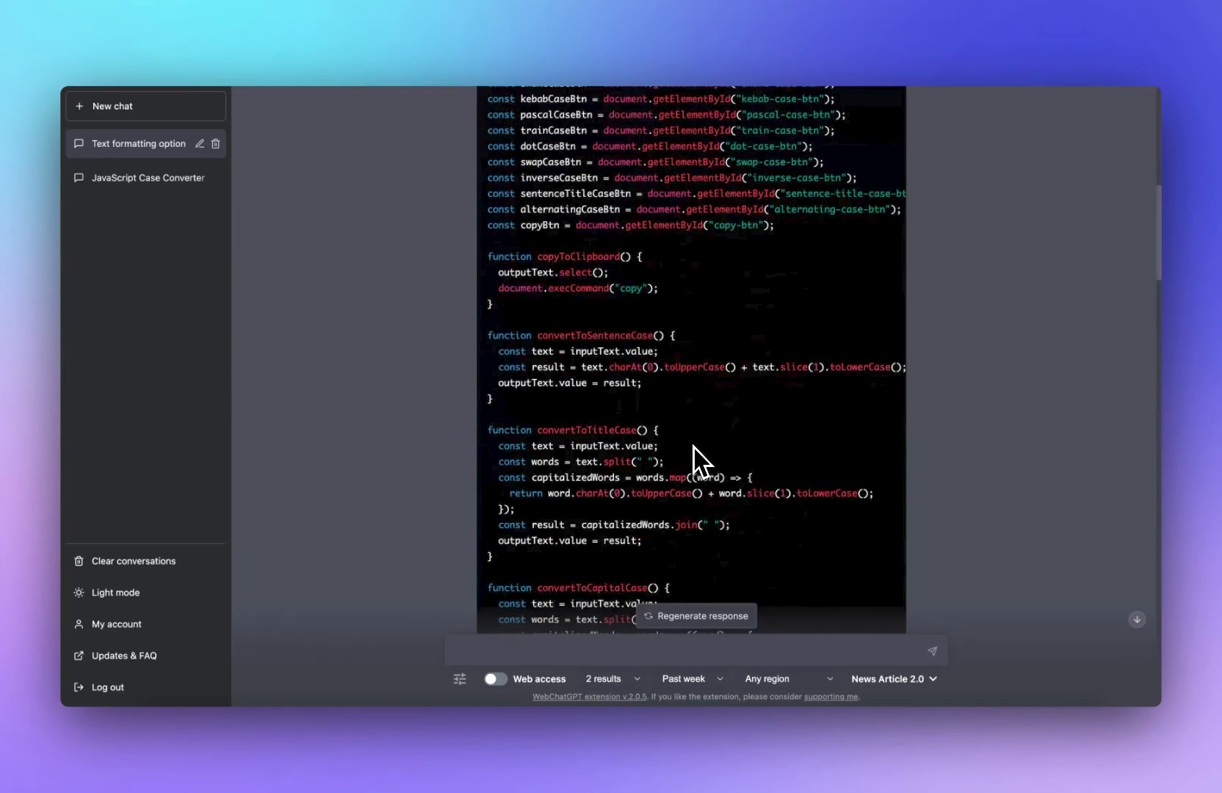
Step: Read the rest of the generated JavaScript, including the continued dot case and sentence title case functions
scroll(690, 449, "up", 5)
scroll(659, 438, "down", 20)
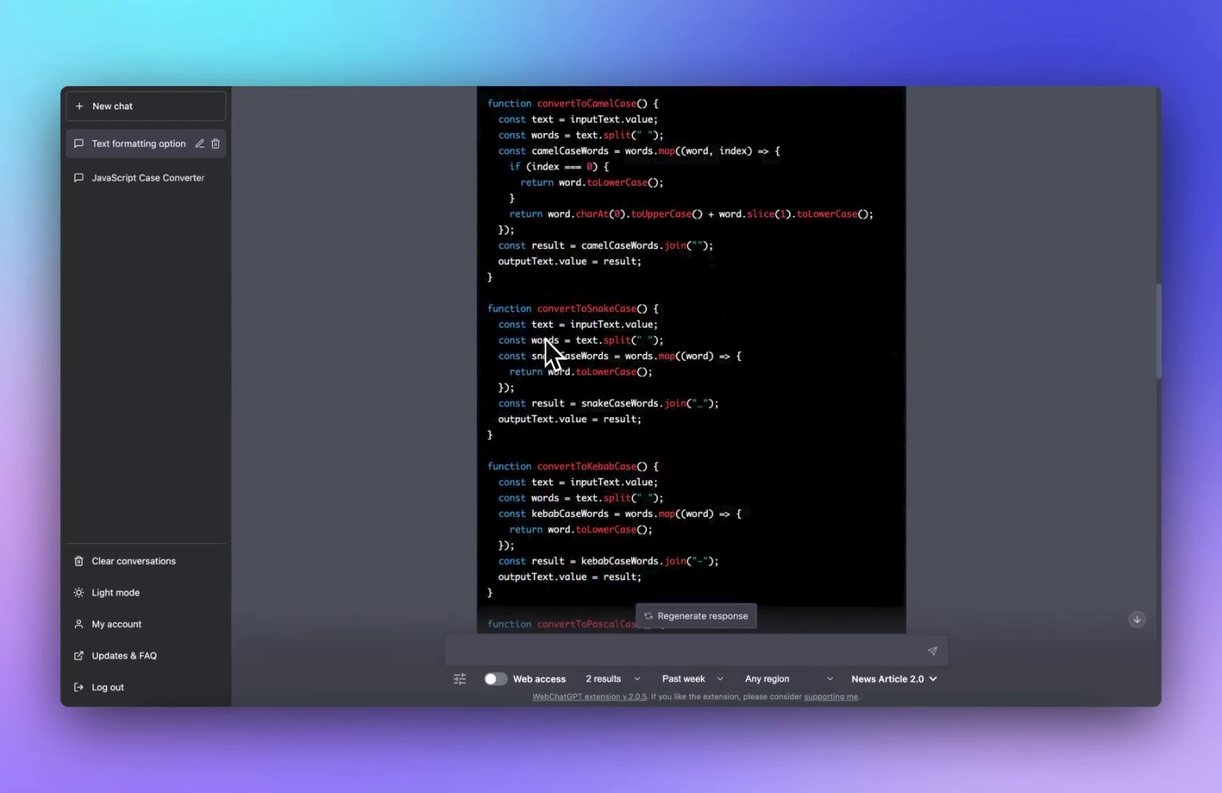
scroll(550, 352, "down", 5)
scroll(546, 354, "up", 4)
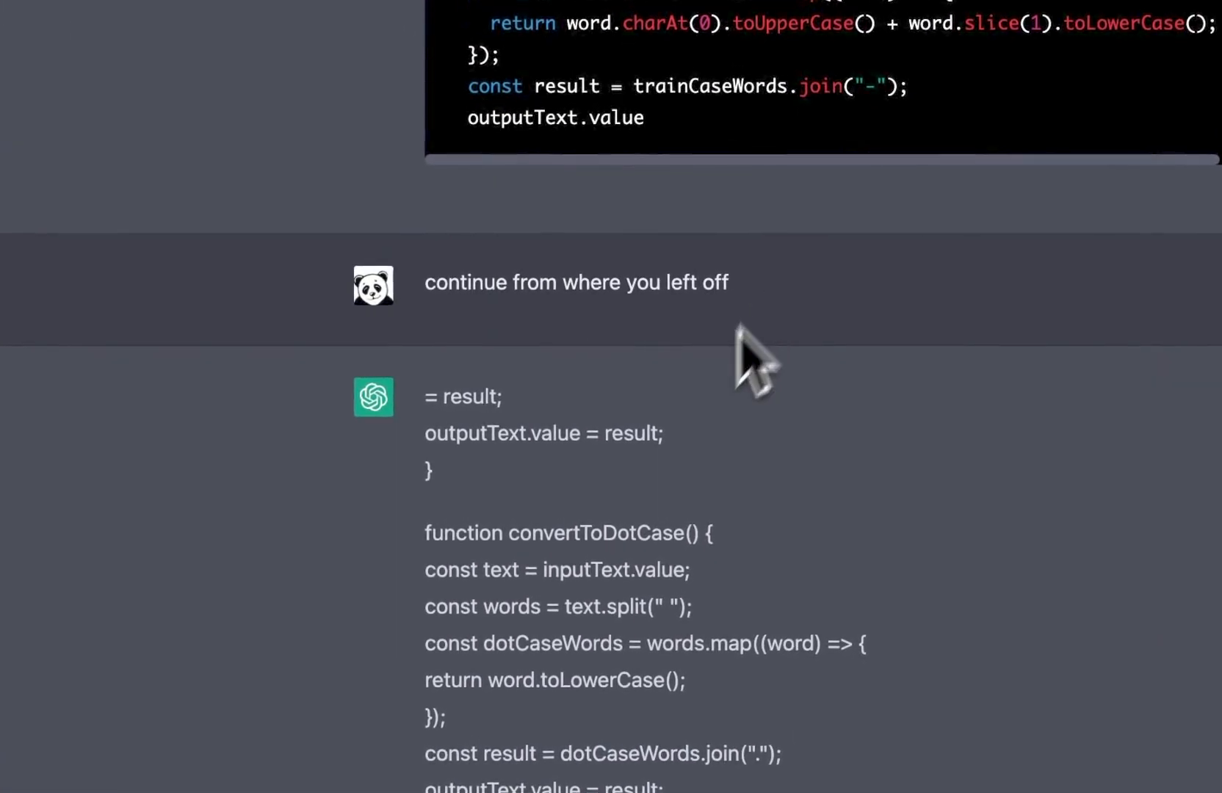
scroll(617, 382, "down", 10)
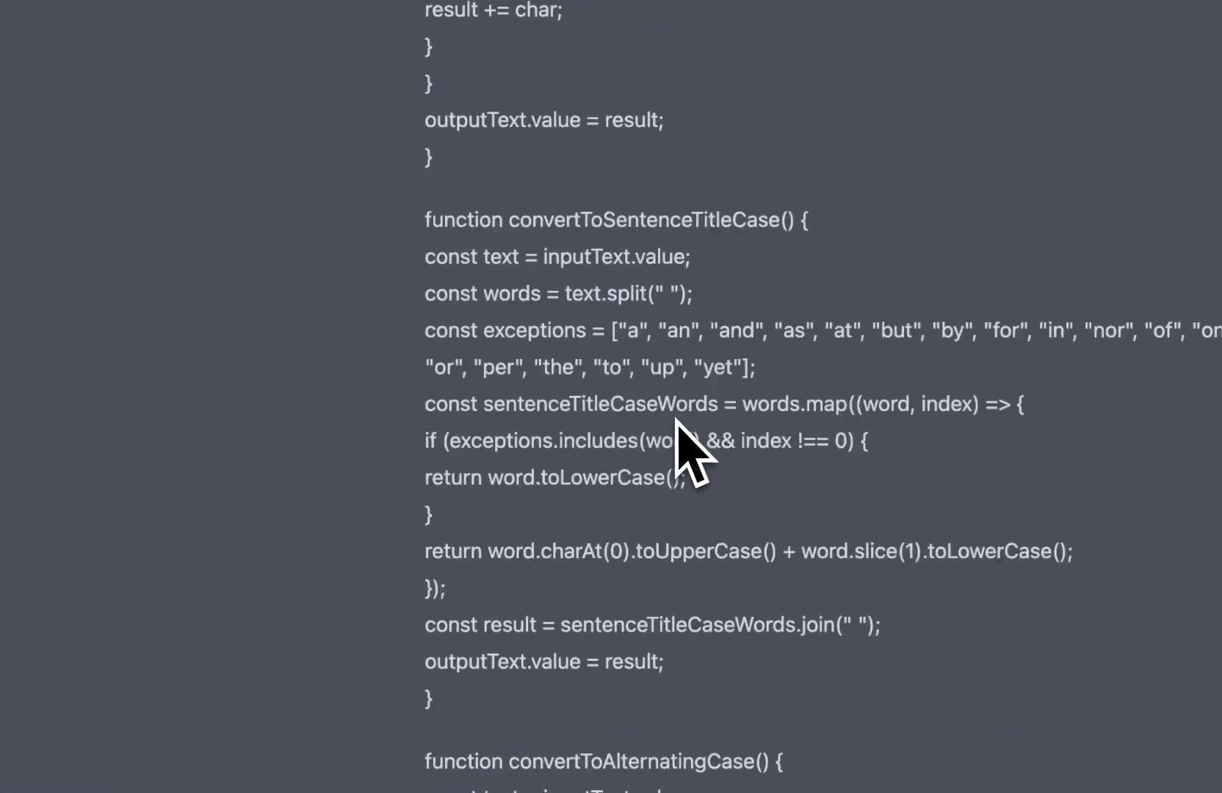
scroll(676, 420, "down", 15)
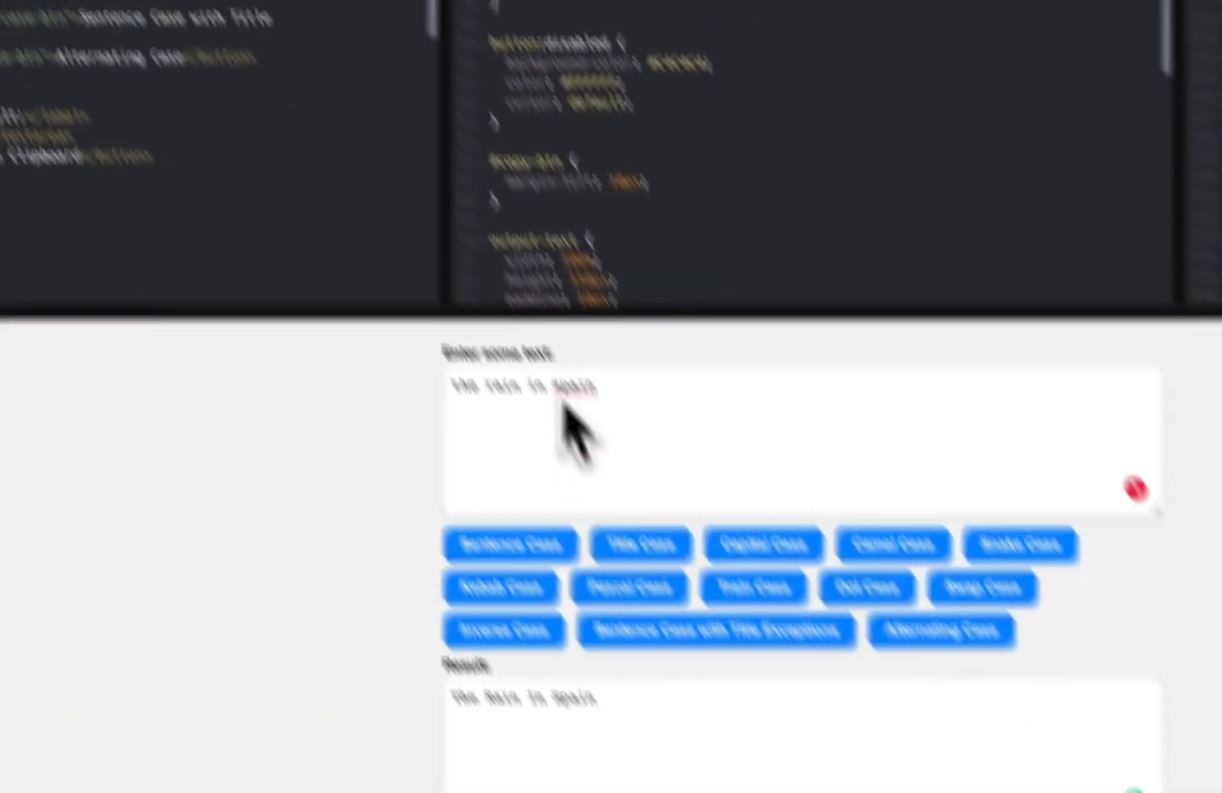
Step: Test the case buttons on 'the rain in spain' in the preview, trying title, title exceptions, camel and kebab case
left_click(542, 346)
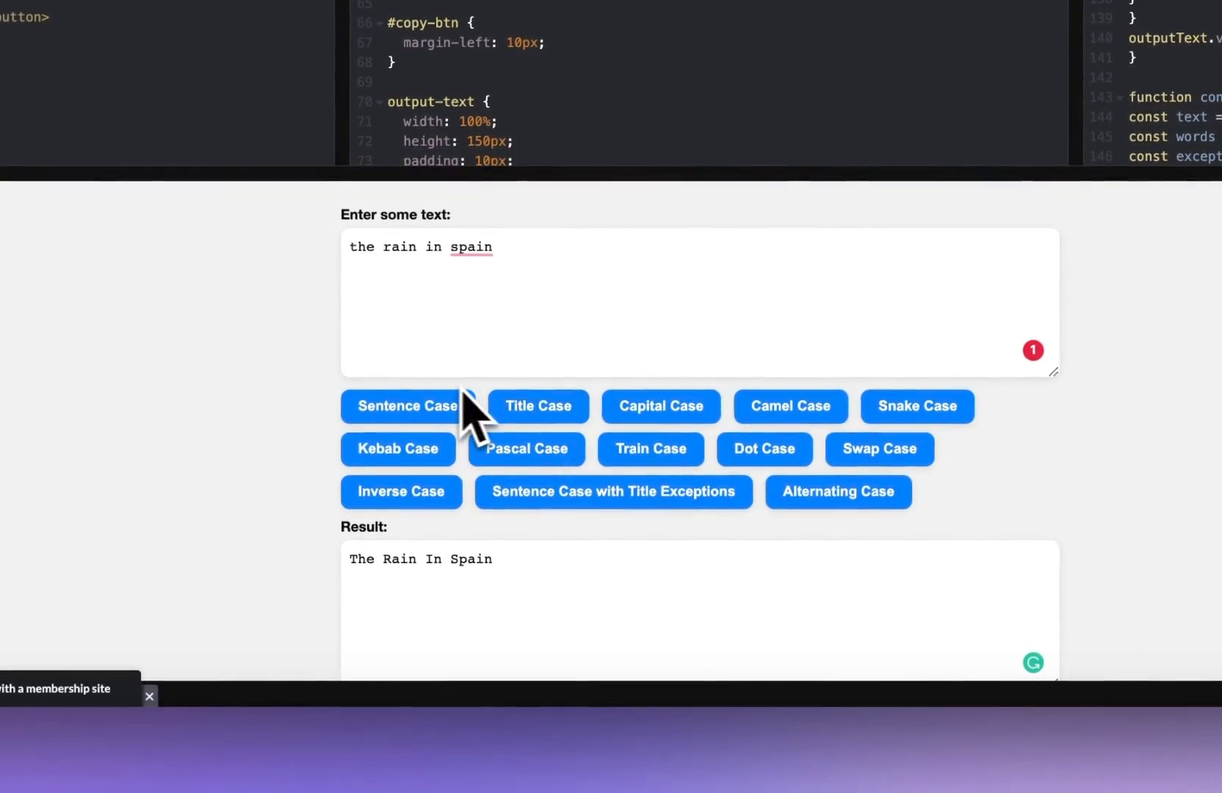
left_click(450, 406)
left_click(554, 448)
left_click(583, 491)
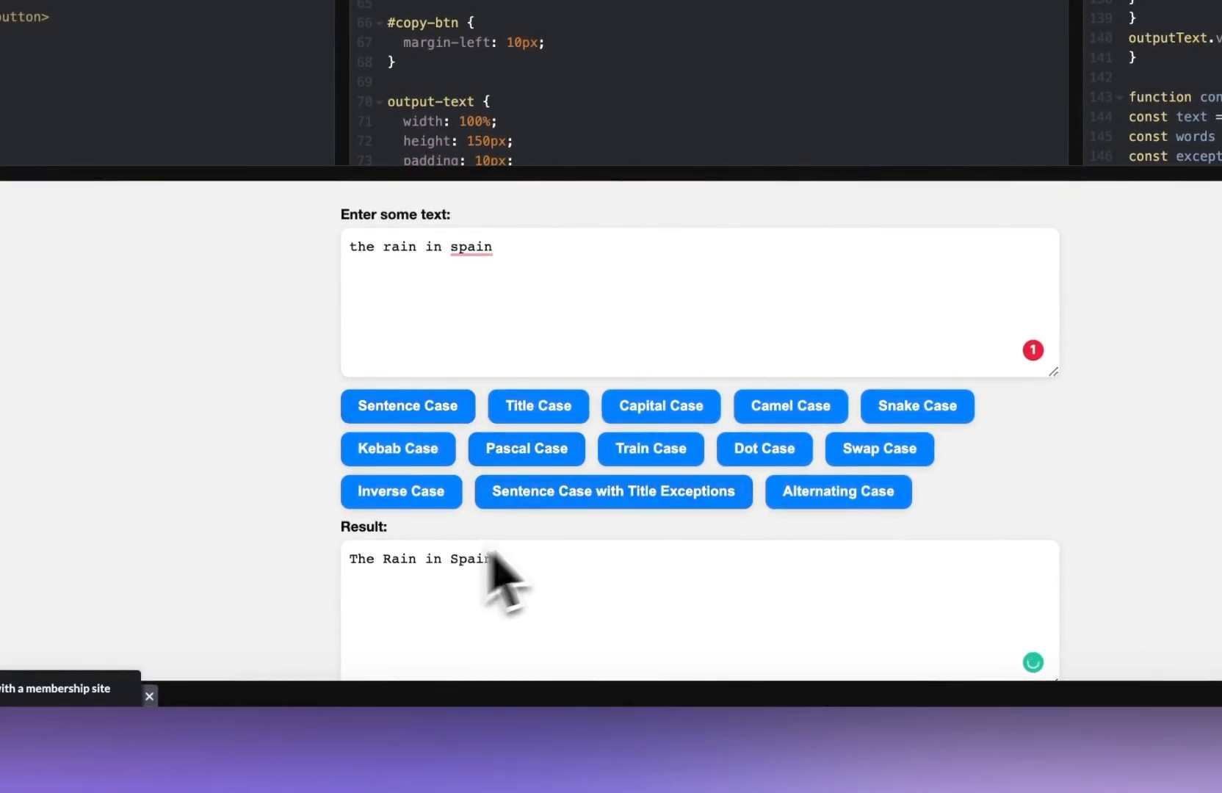
left_click(791, 406)
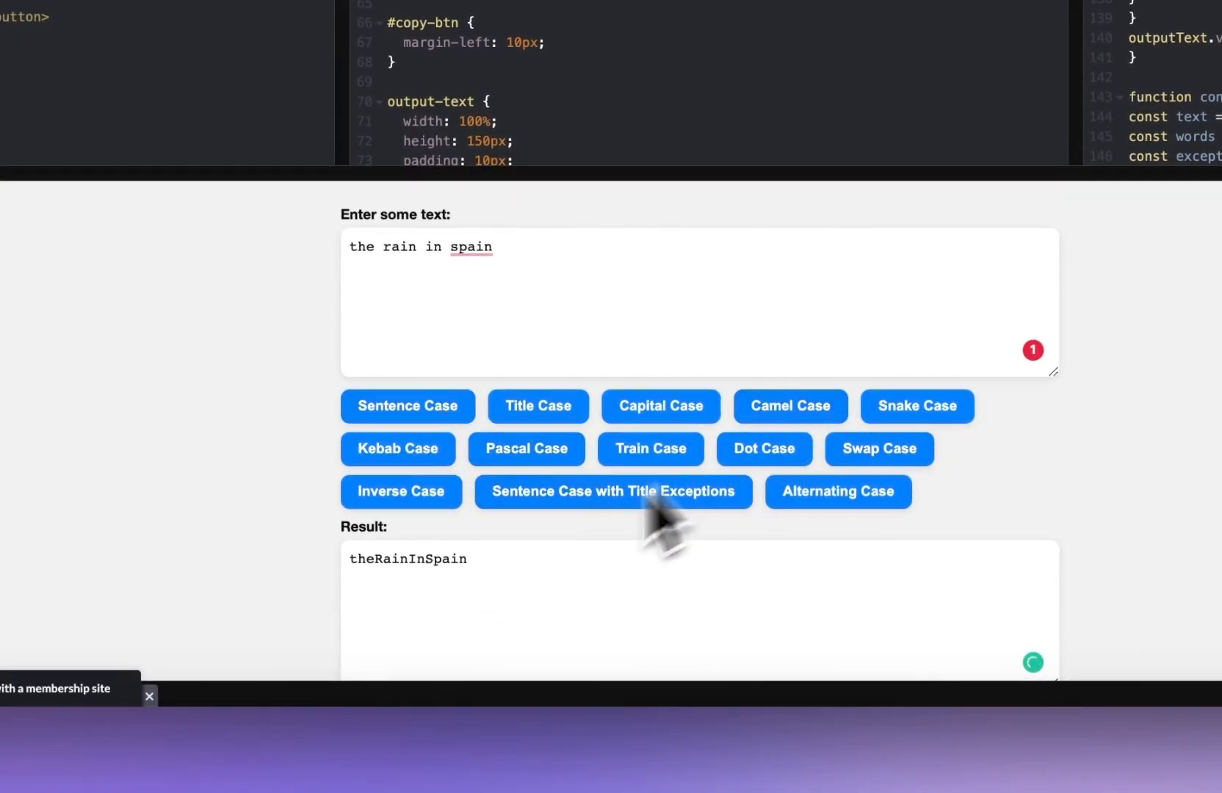
scroll(660, 543, "down", 2)
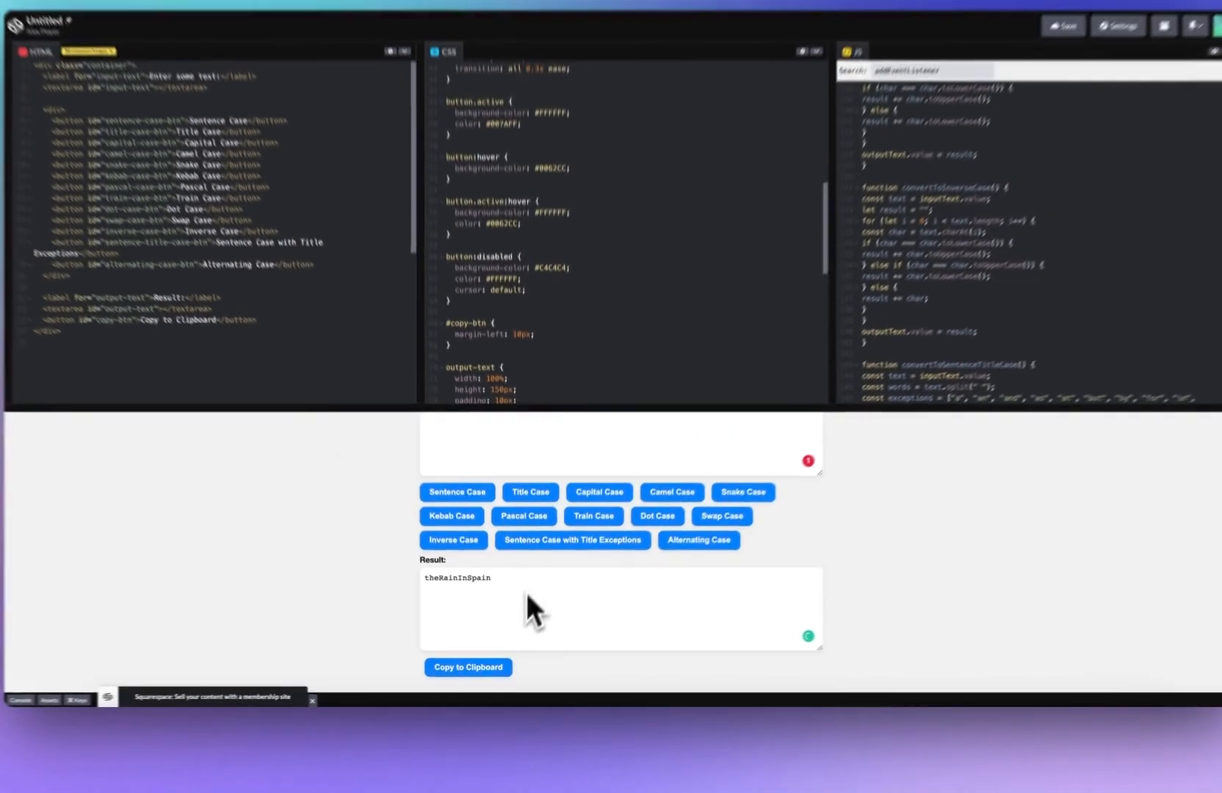
scroll(574, 559, "up", 2)
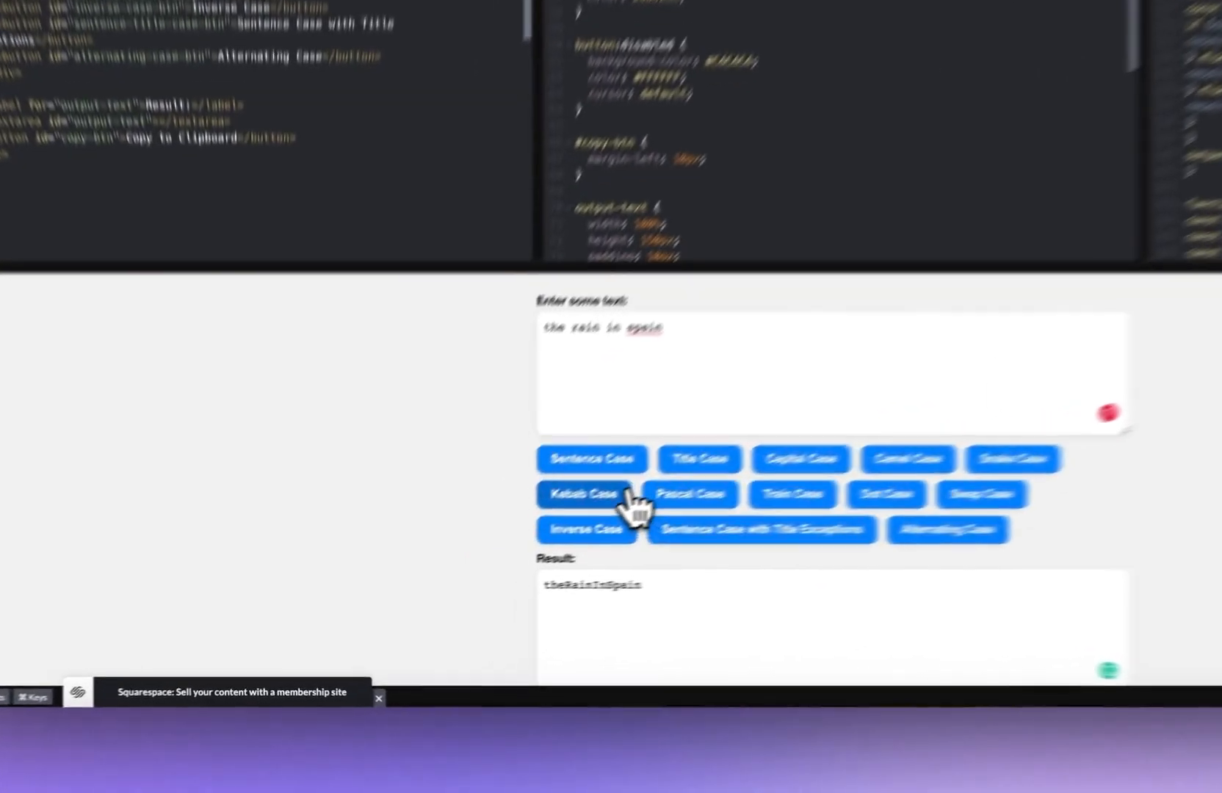
left_click(627, 496)
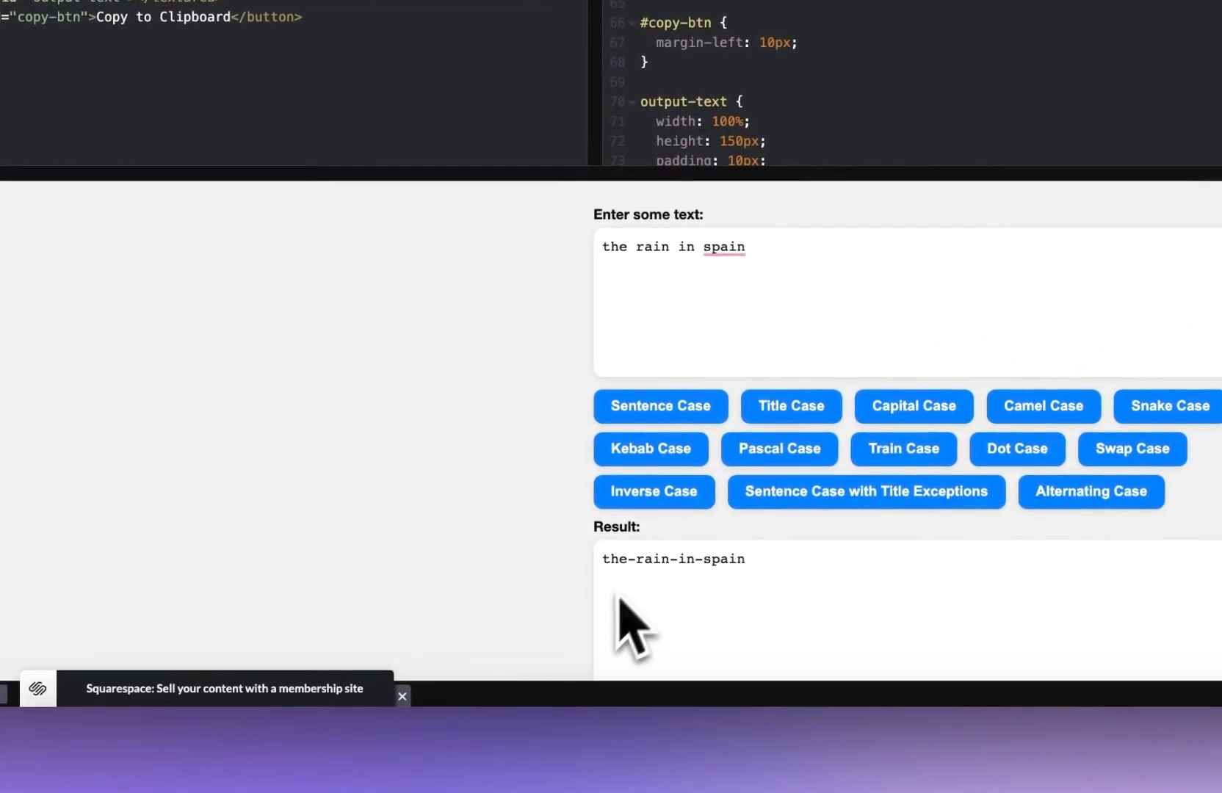
Step: Open the WordPress admin dashboard at wordmuse.io/wp-admin
mouse_move(737, 254)
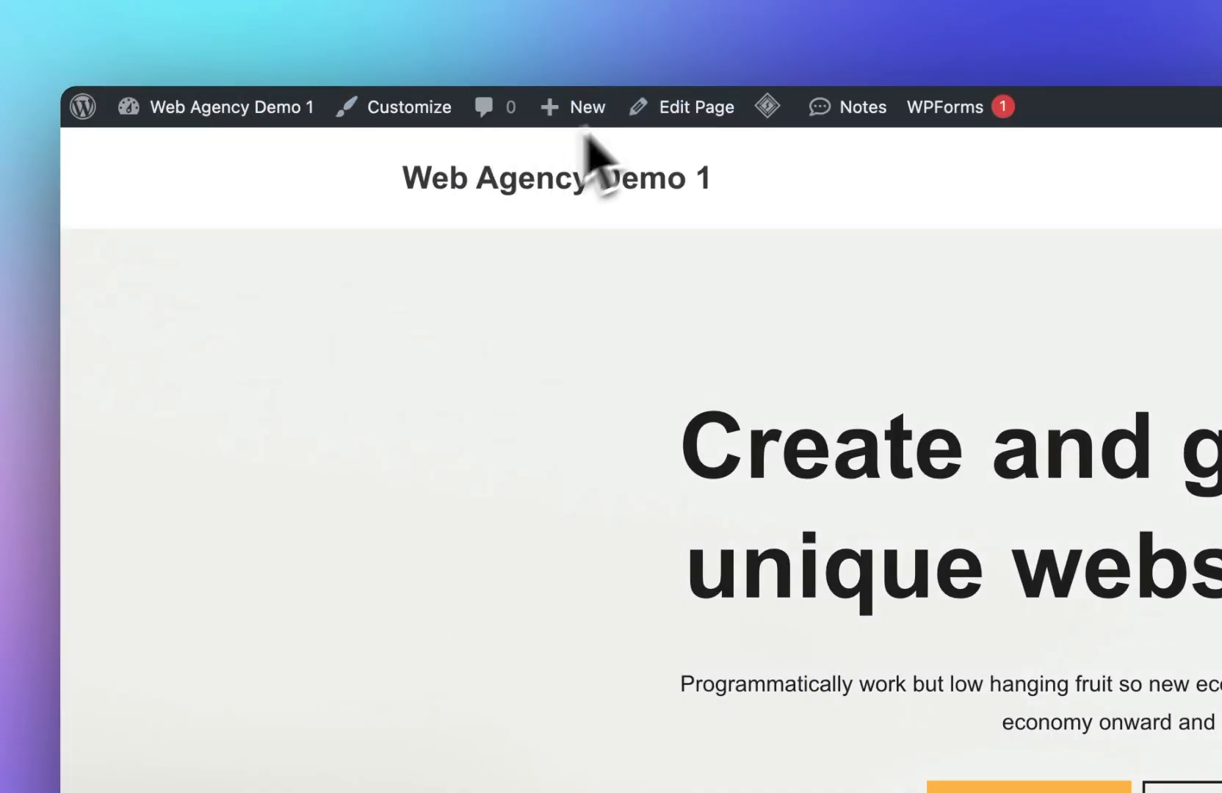
left_click(575, 71)
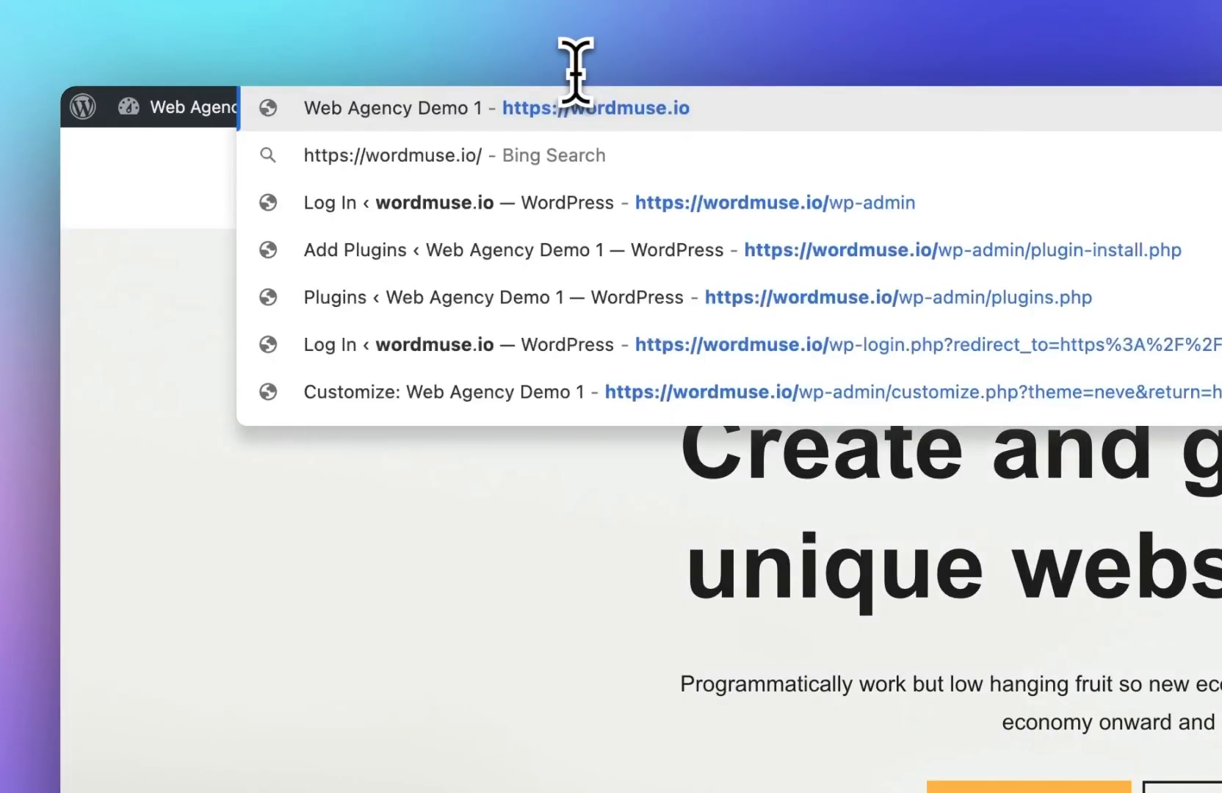
type("wp-ad,o")
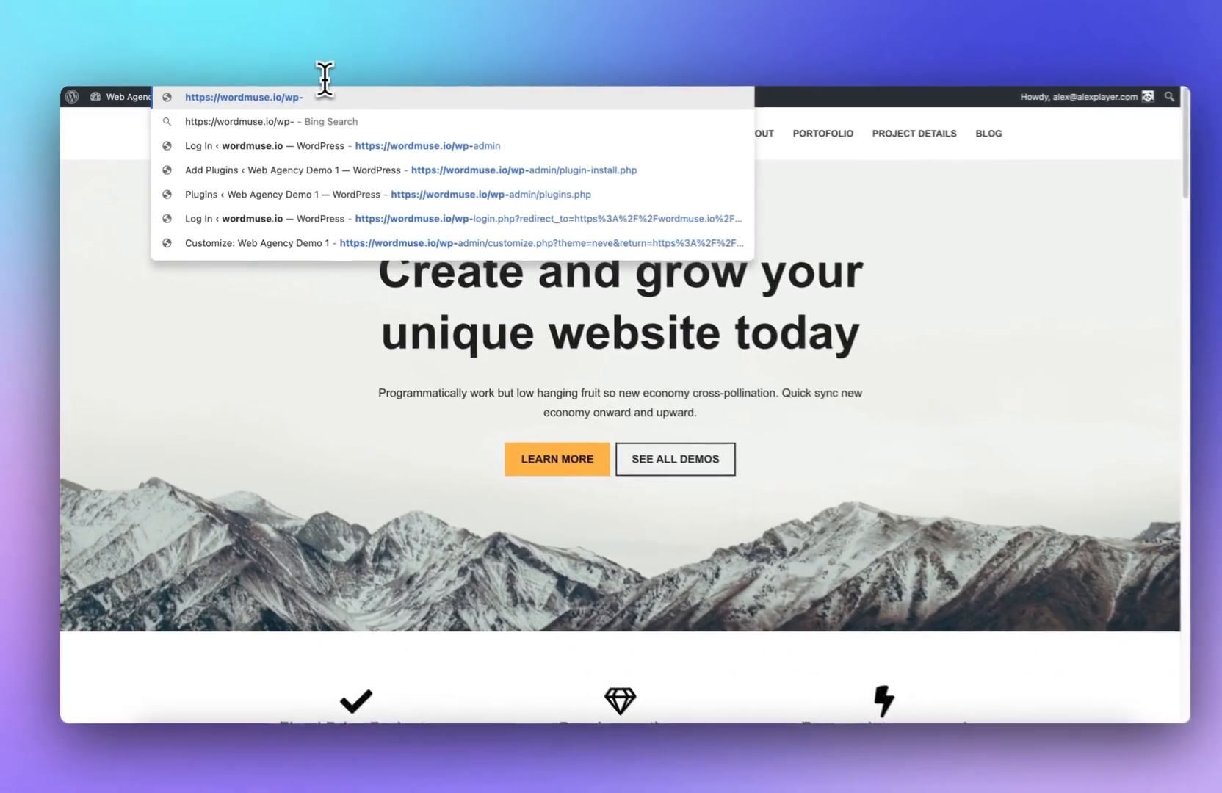
key("BackSpace")
key("BackSpace")
type("min")
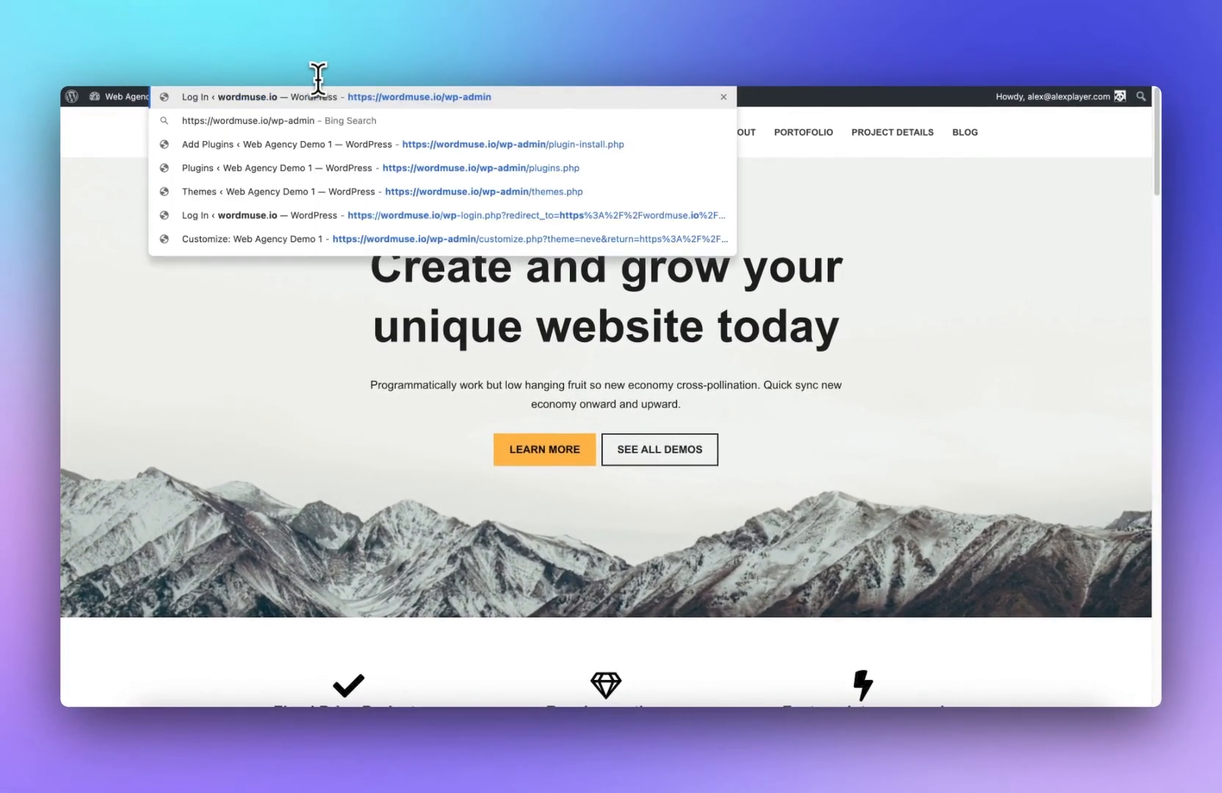
key("Return")
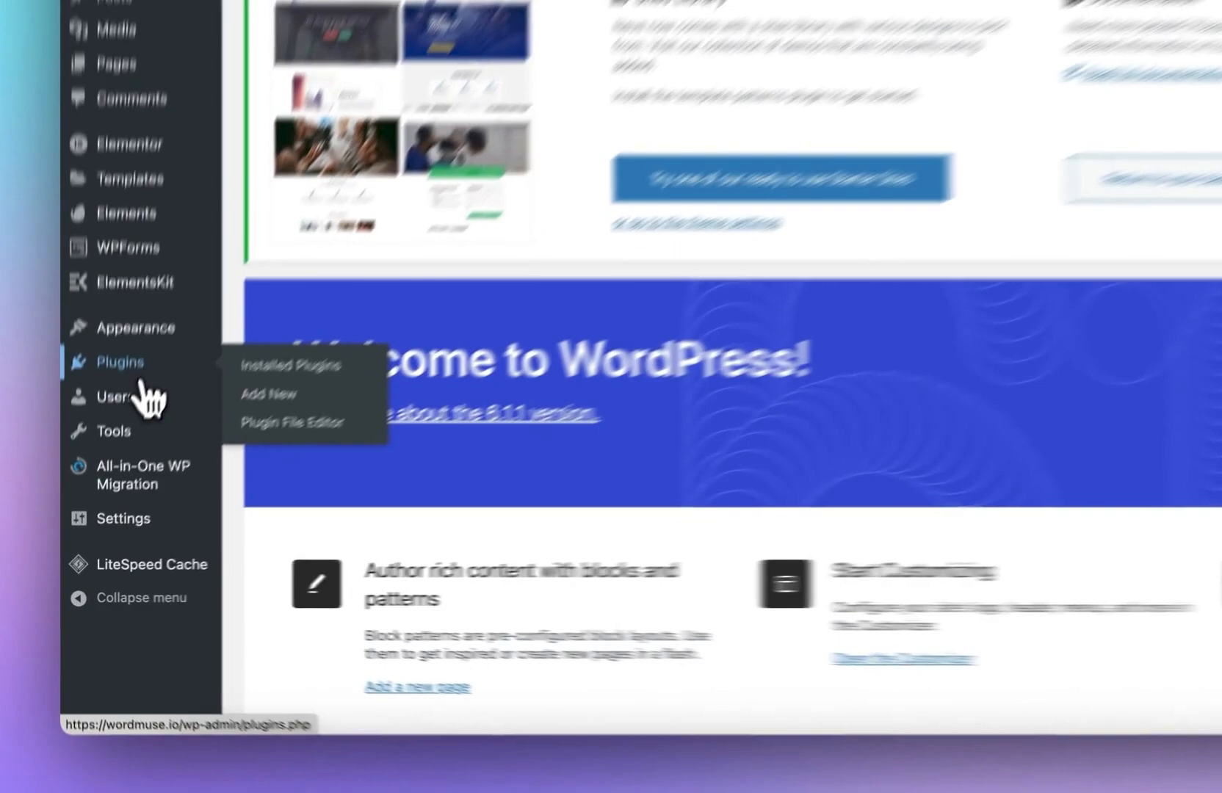
Step: Search the plugin directory for envato
left_click(107, 469)
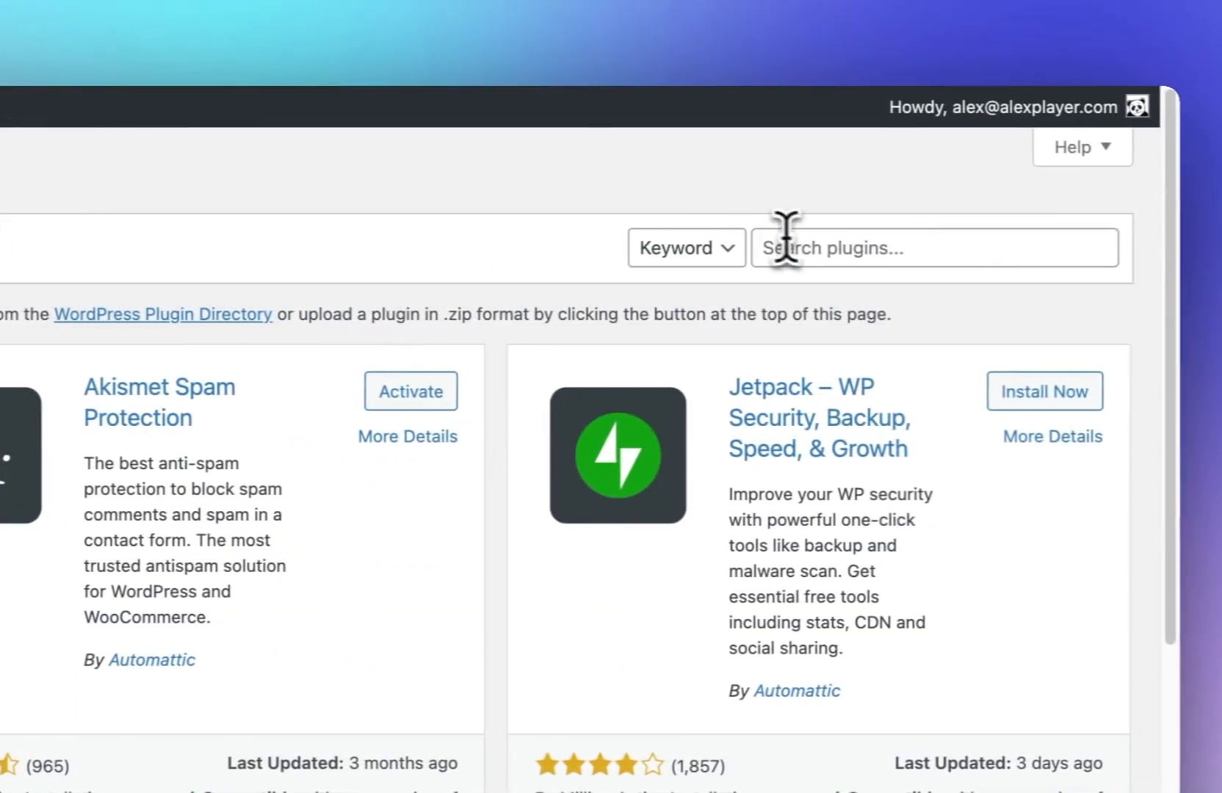
left_click(784, 240)
type("envato")
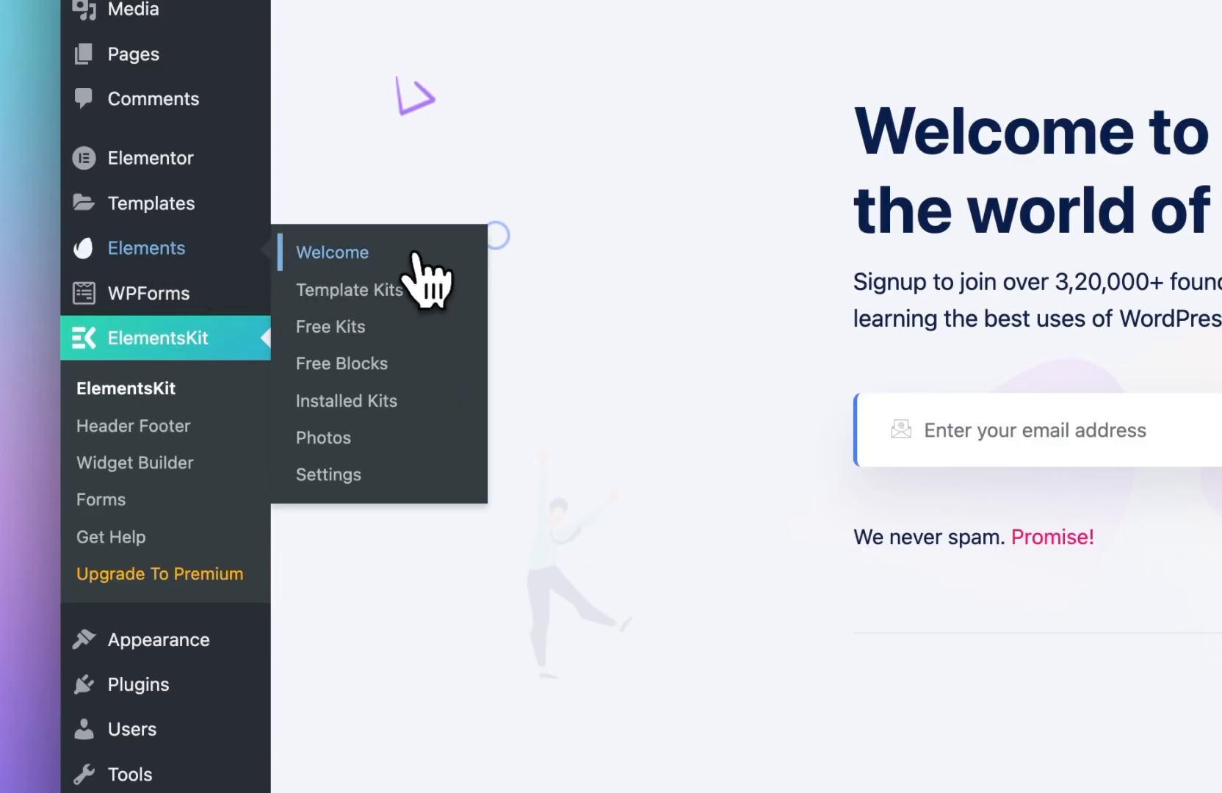
Step: Highlight the Envato Elements individual plan price on its pricing page
left_click(415, 253)
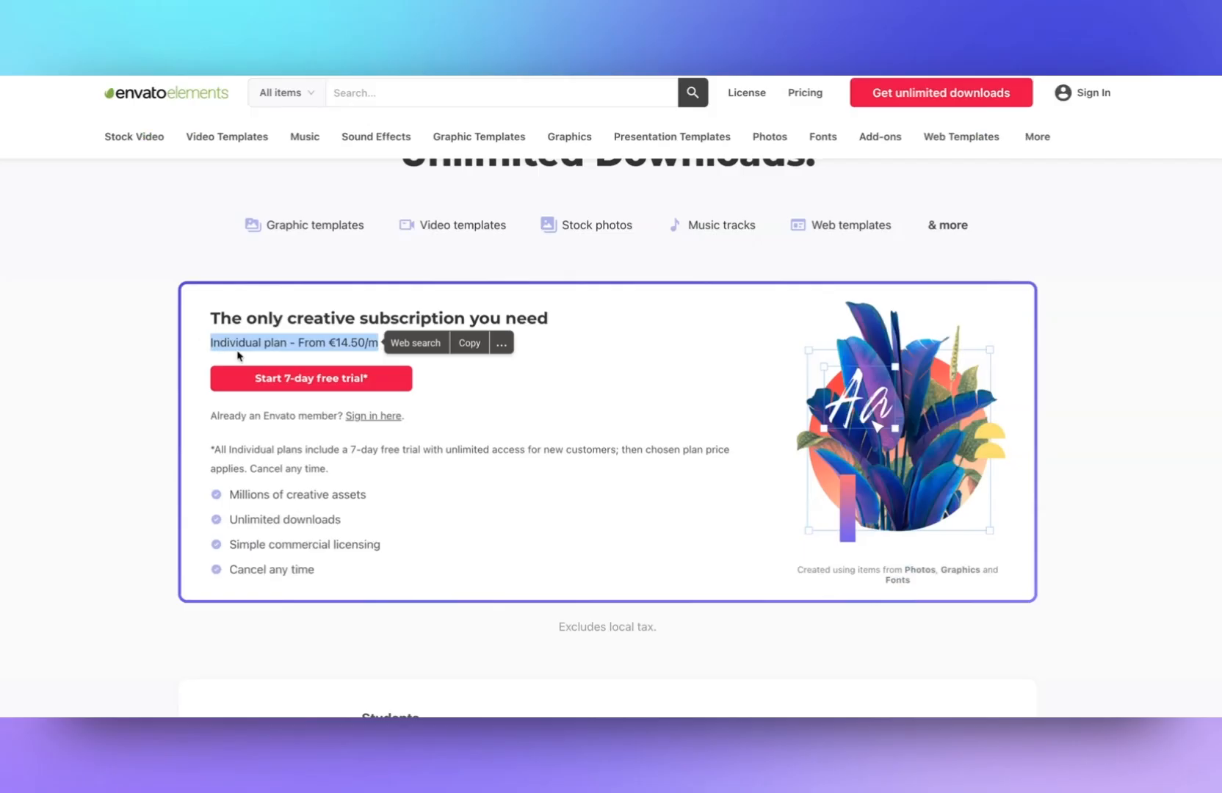
left_click(335, 344)
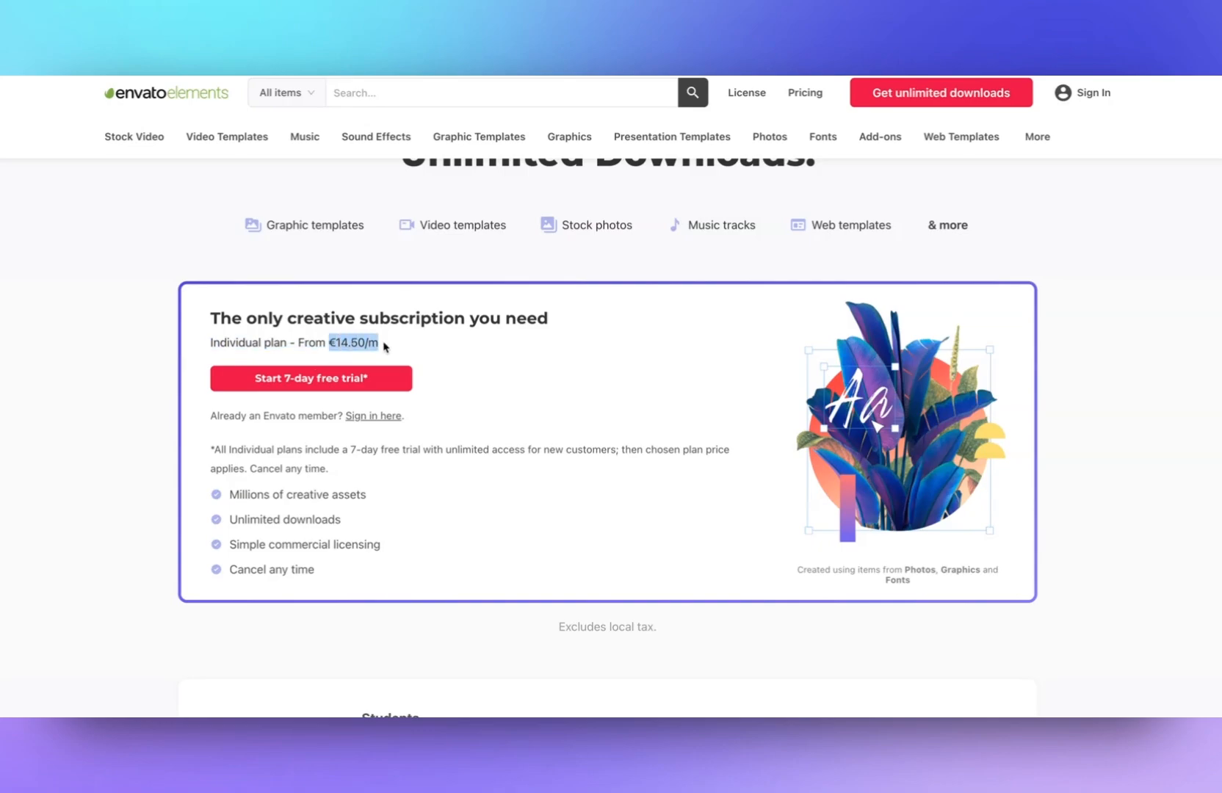
left_click(502, 344)
left_click(615, 367)
Step: Browse the Envato Elements premium template kits
scroll(616, 359, "up", 2)
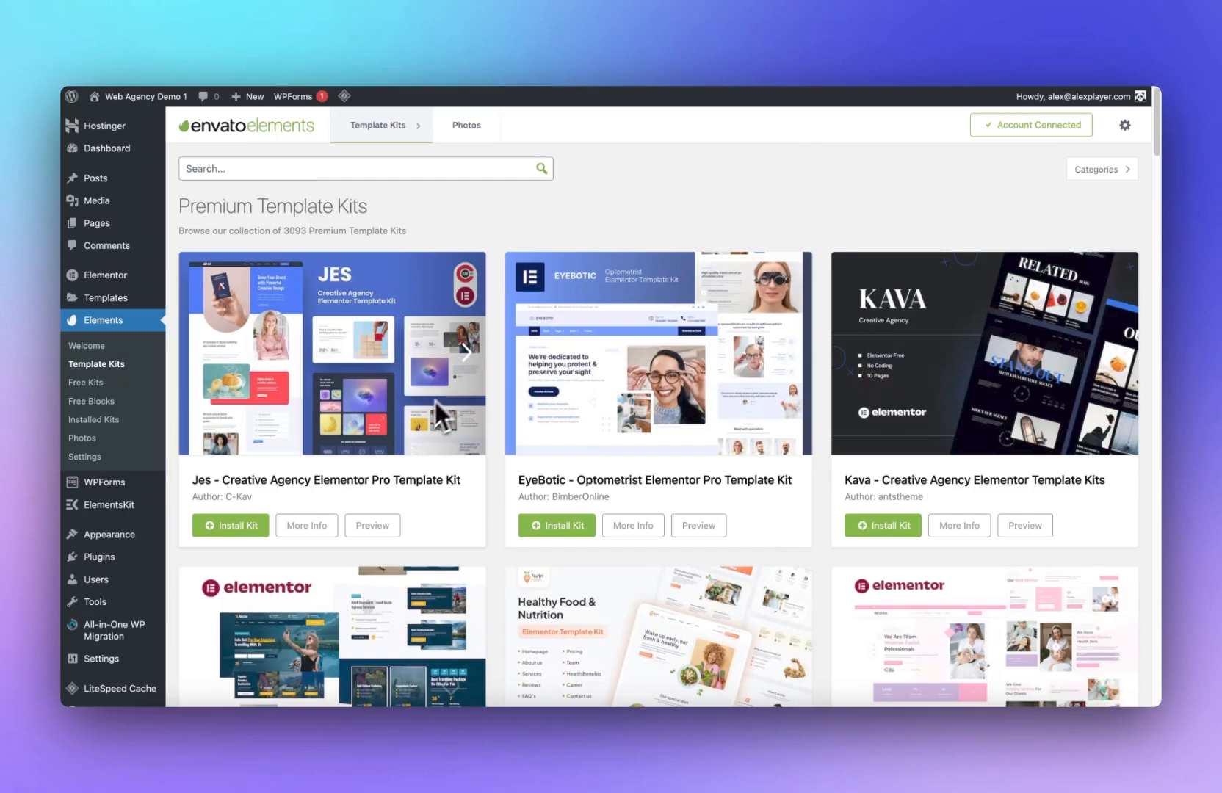
scroll(416, 426, "down", 4)
scroll(417, 429, "up", 4)
scroll(419, 434, "down", 6)
scroll(429, 470, "down", 7)
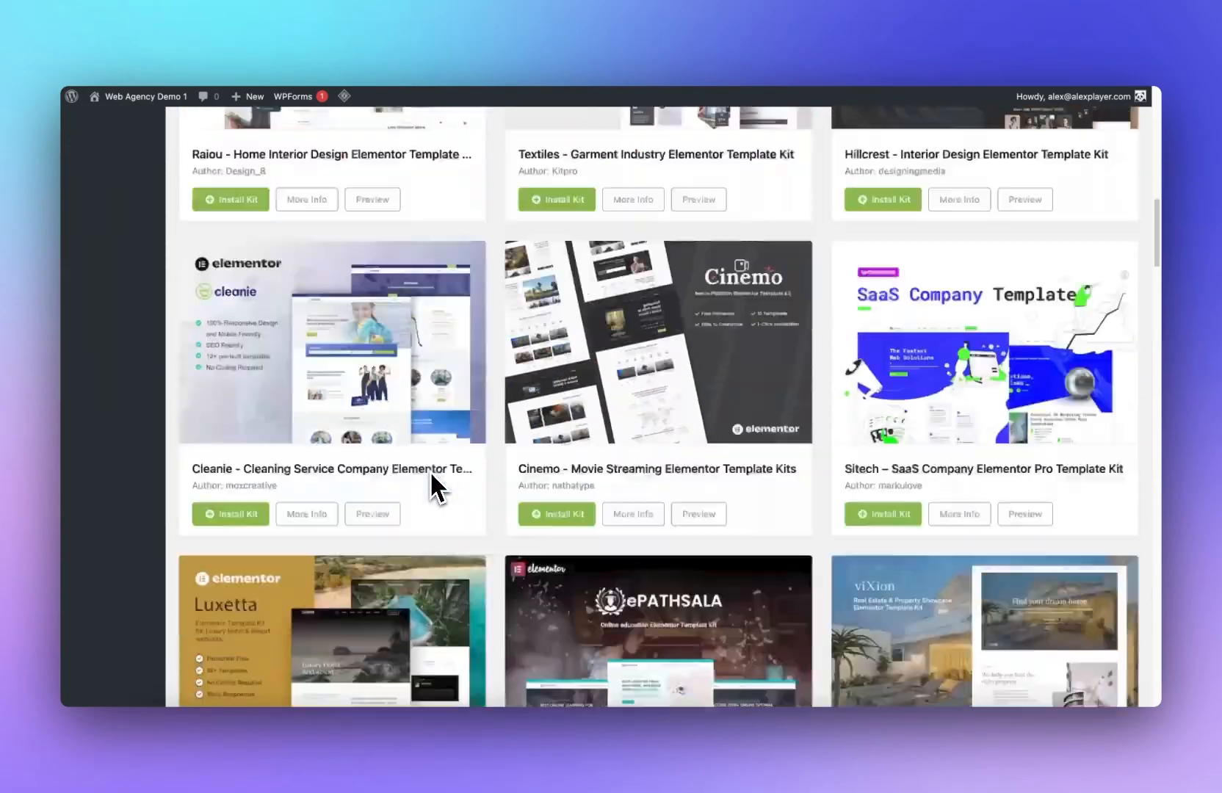
scroll(429, 470, "up", 8)
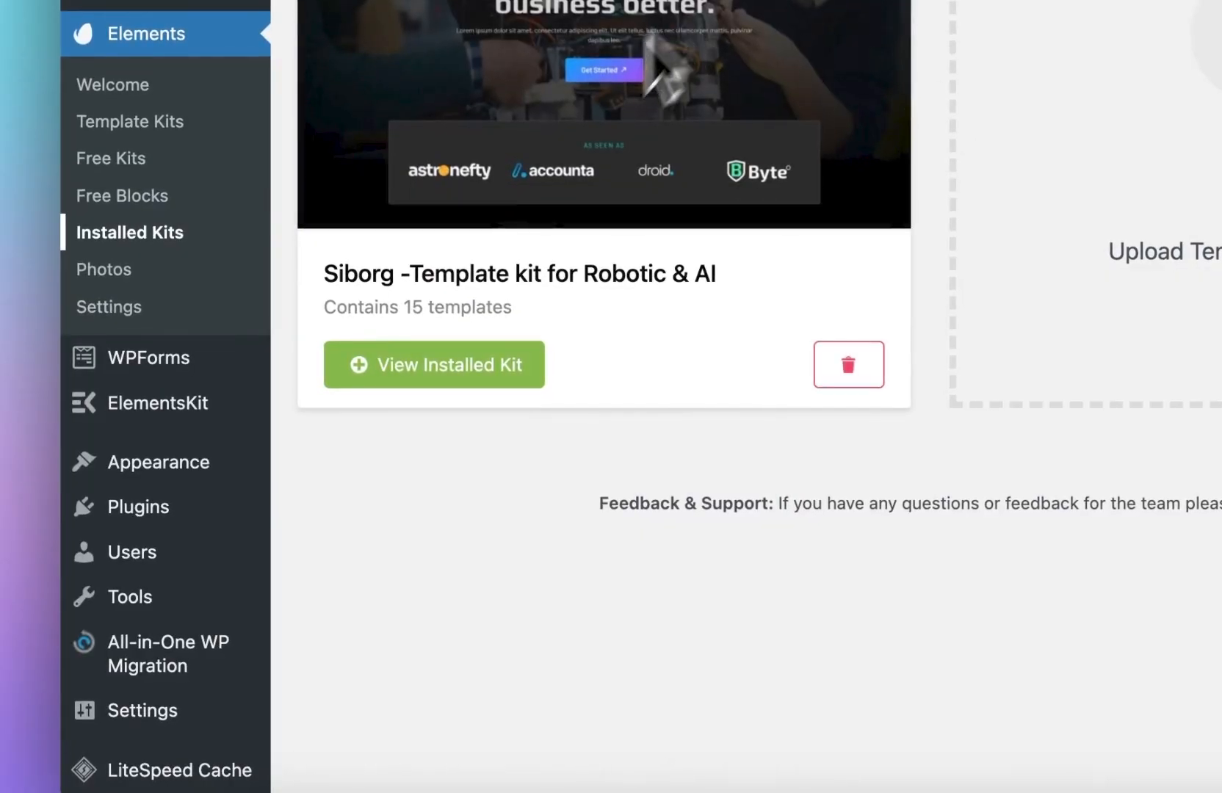
Step: Open the installed Siborg robotics kit and import its Global Kit Styles template
left_click(444, 365)
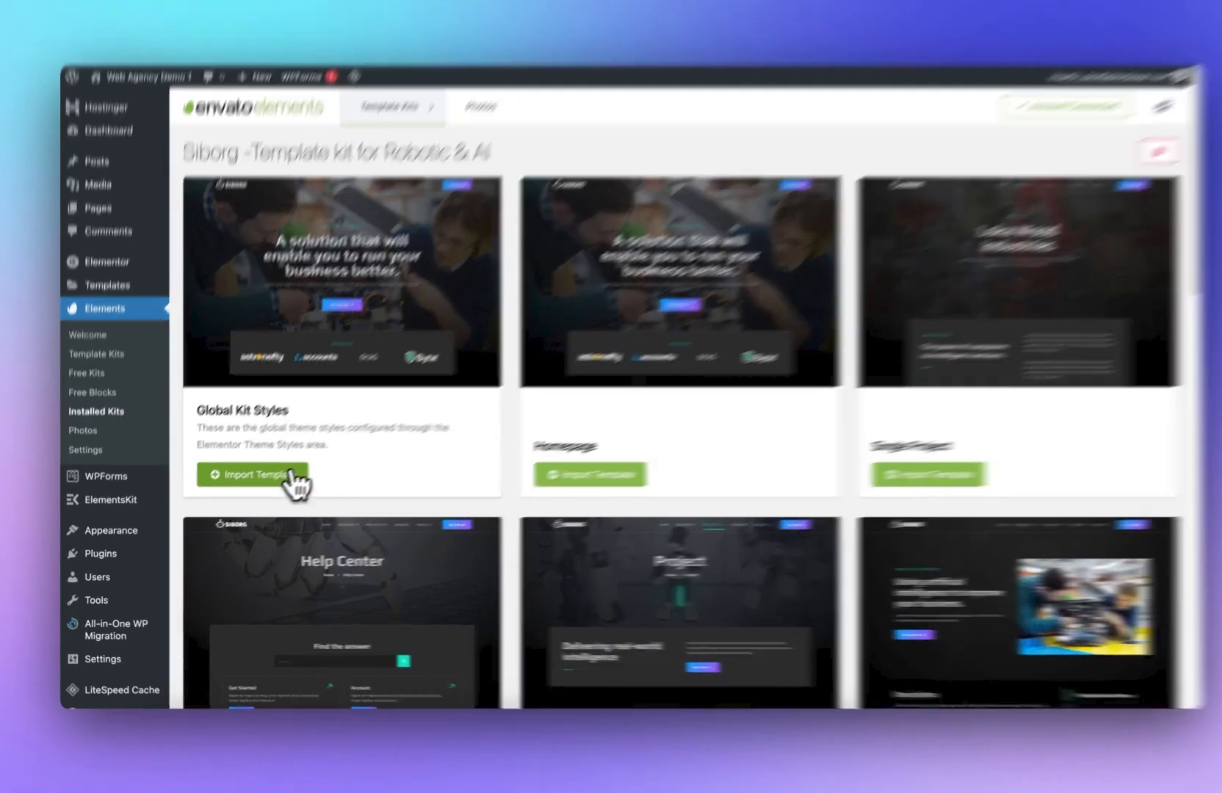
left_click(281, 479)
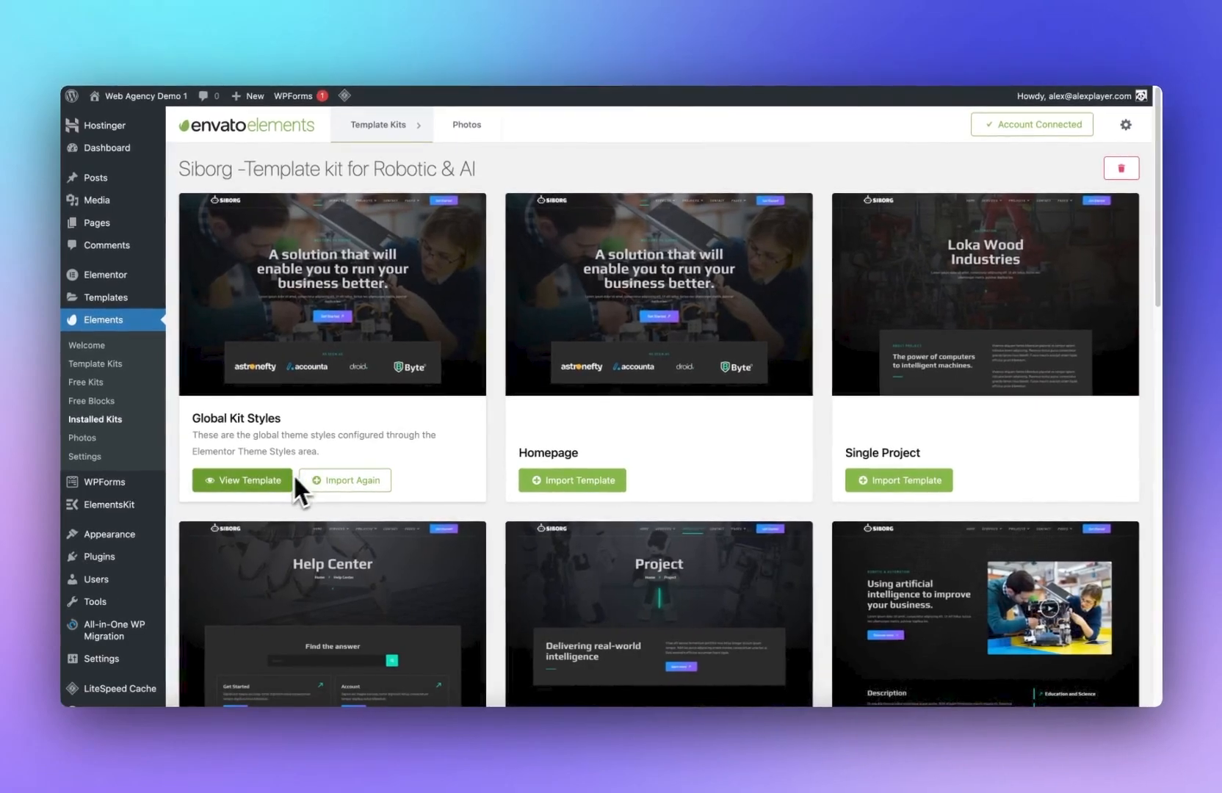
Step: Select all existing pages and move them to the trash with a bulk action
mouse_move(96, 222)
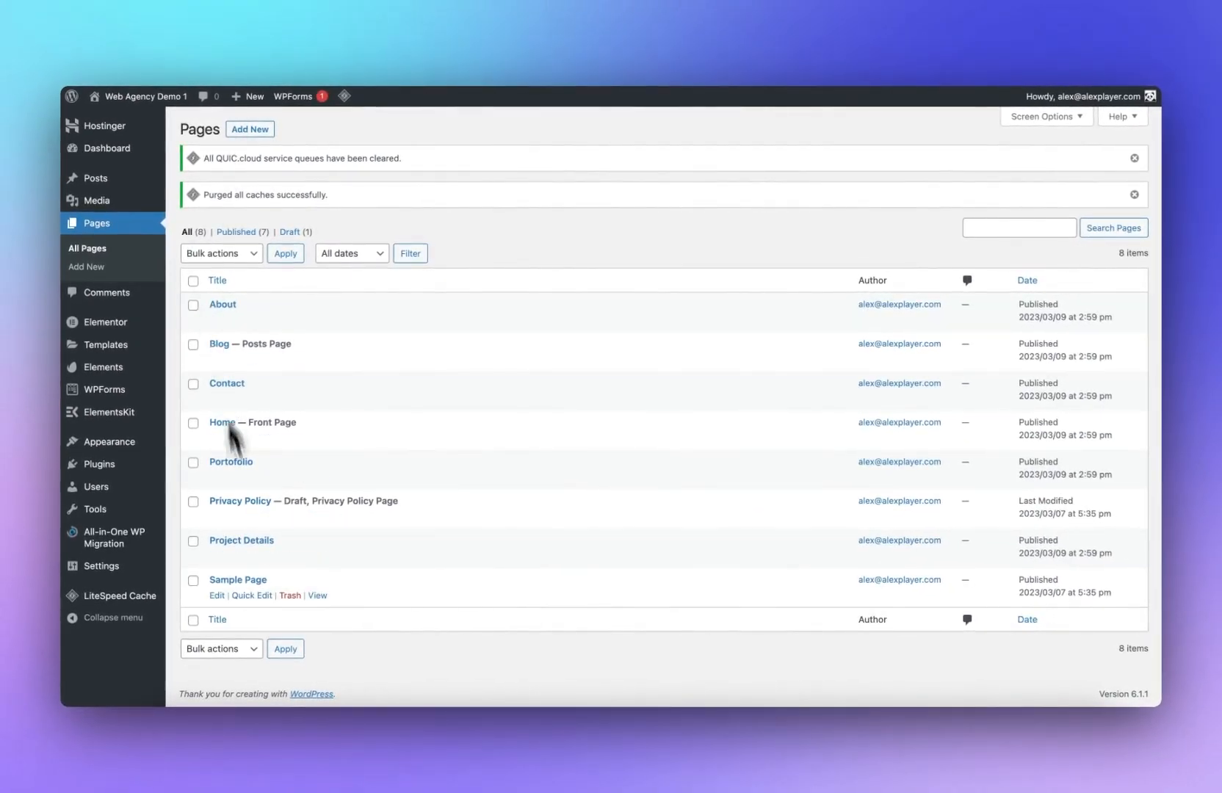
right_click(306, 438)
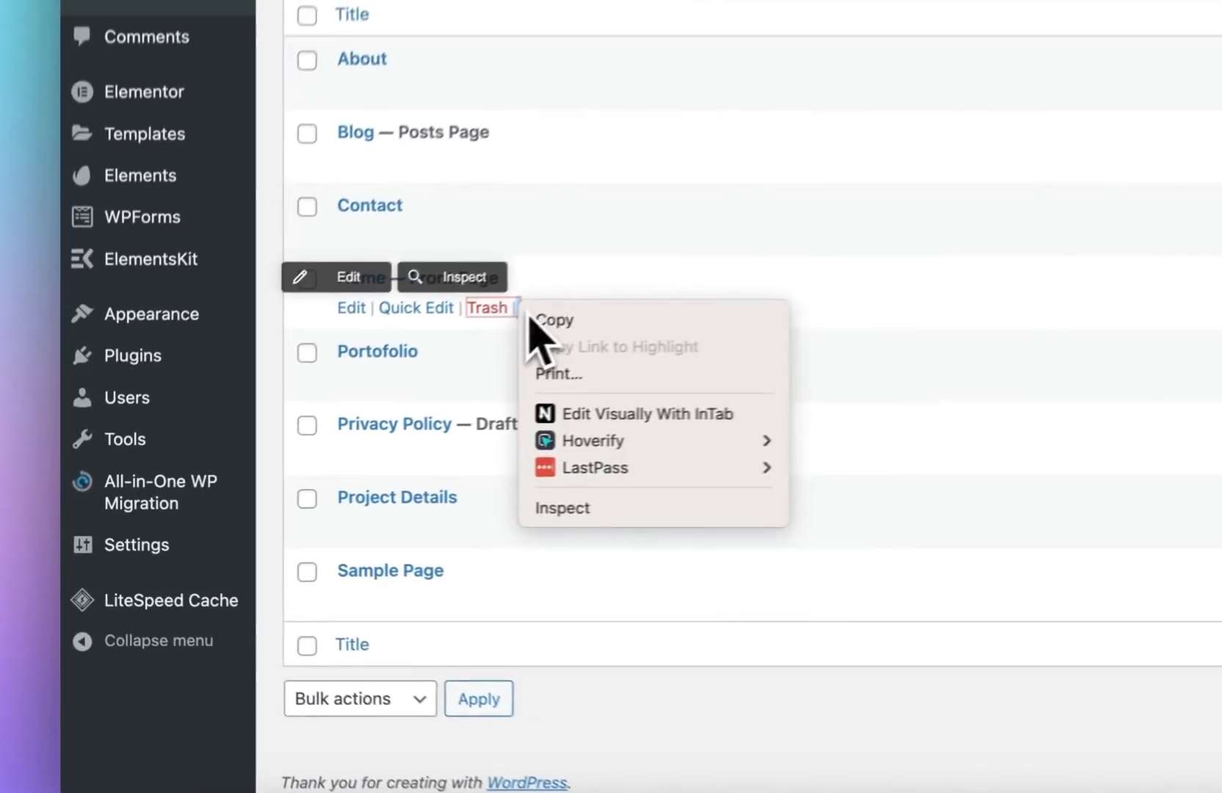
left_click(310, 440)
right_click(572, 294)
left_click(583, 304)
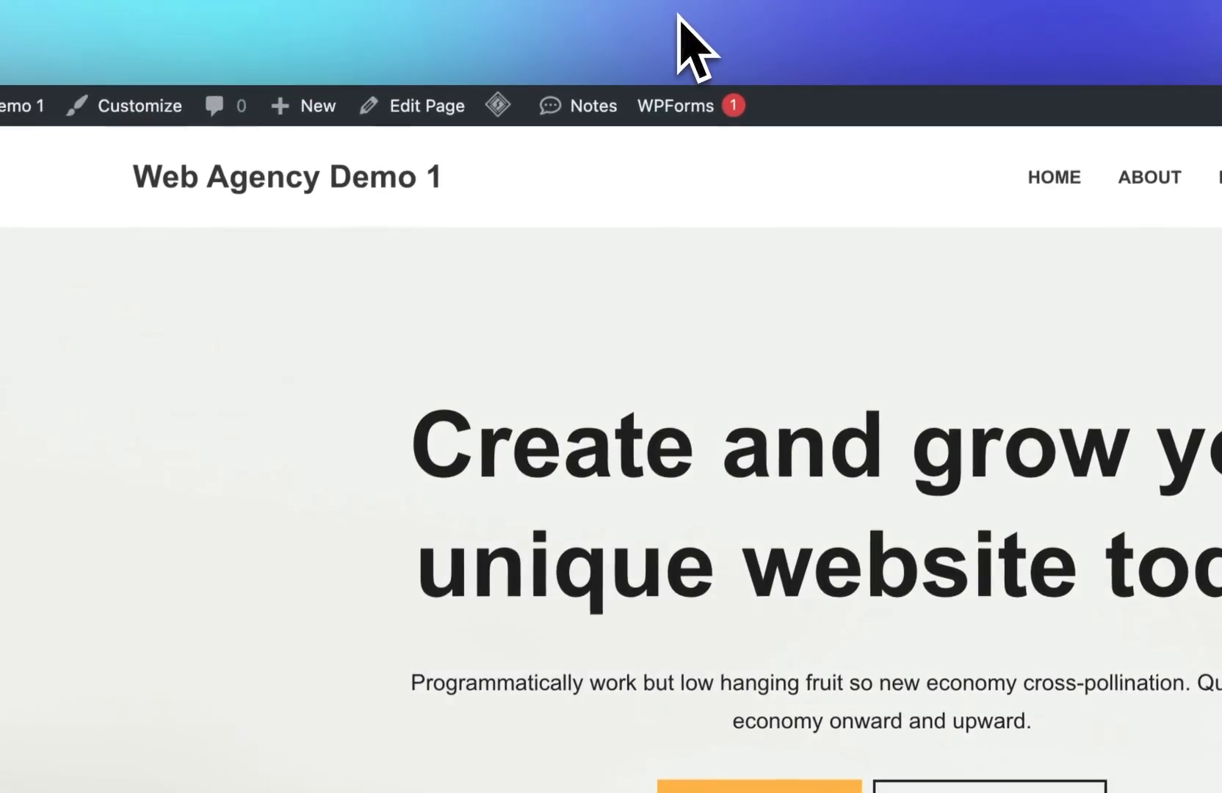
left_click(567, 6)
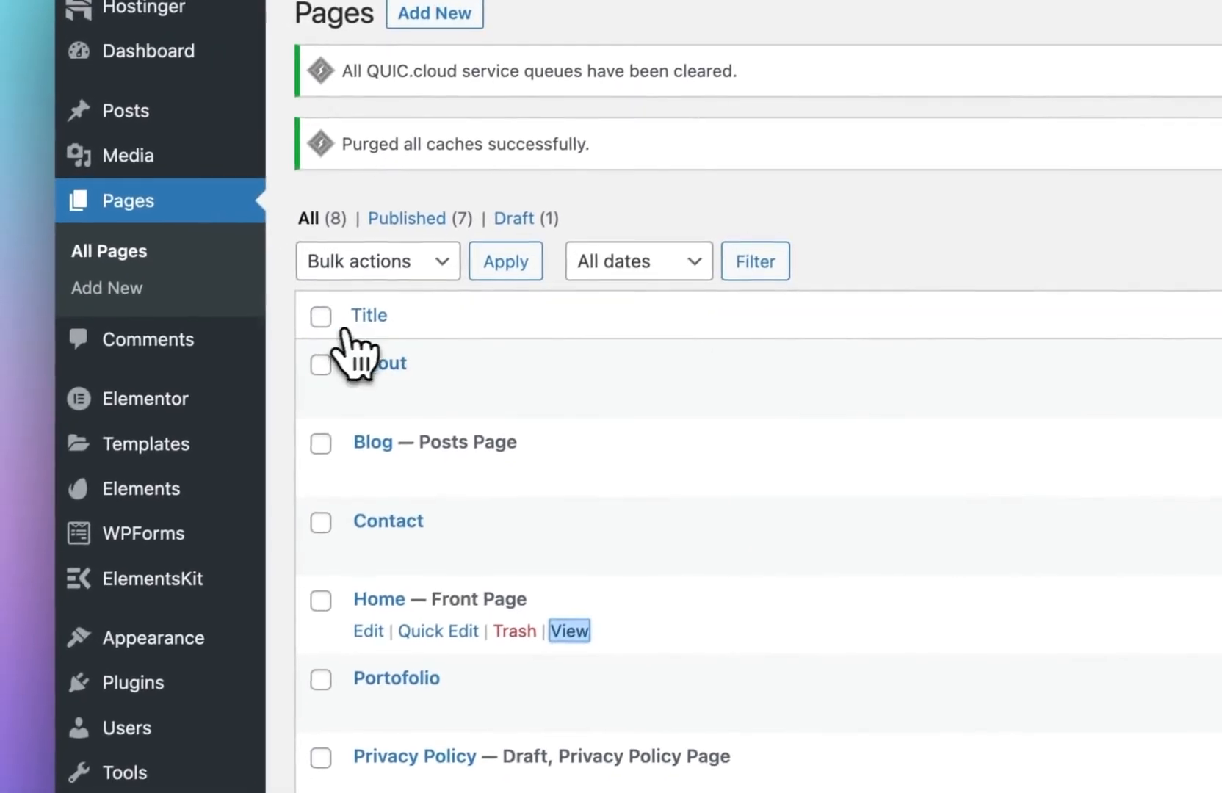
left_click(321, 317)
left_click(411, 262)
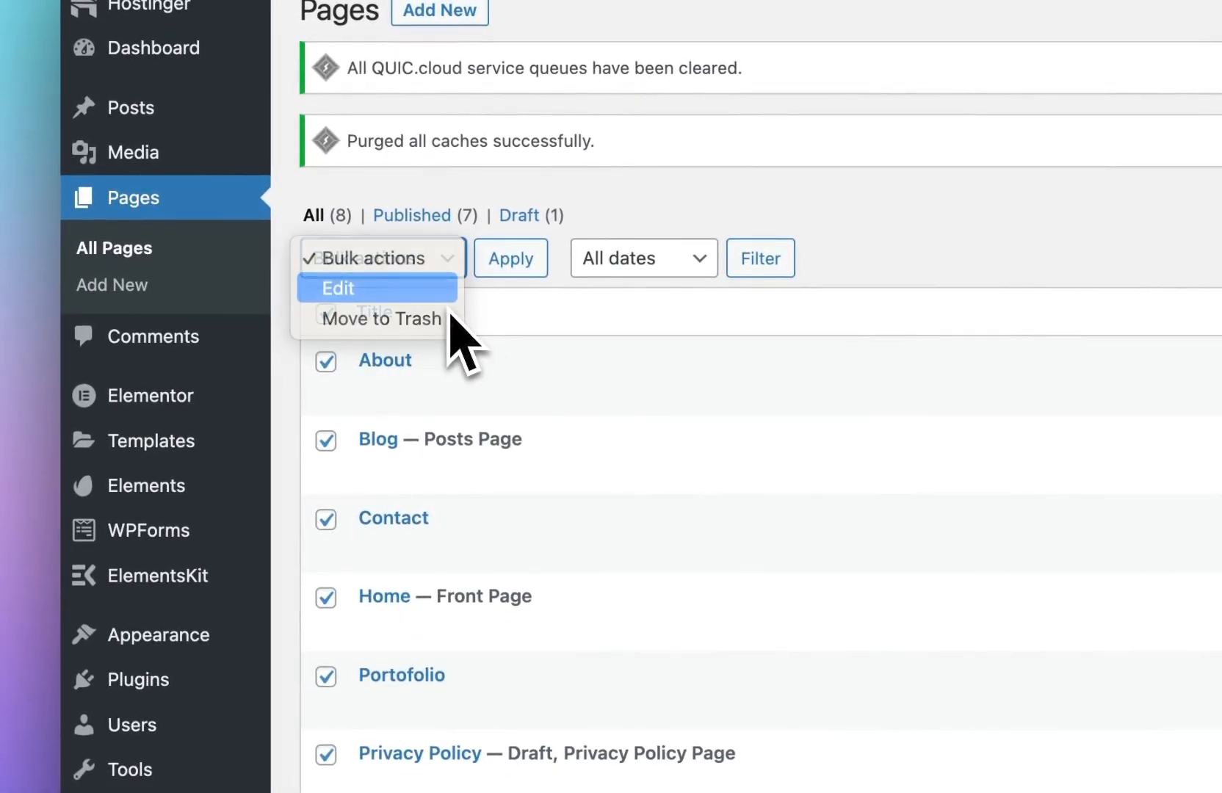
left_click(433, 295)
left_click(428, 270)
left_click(444, 289)
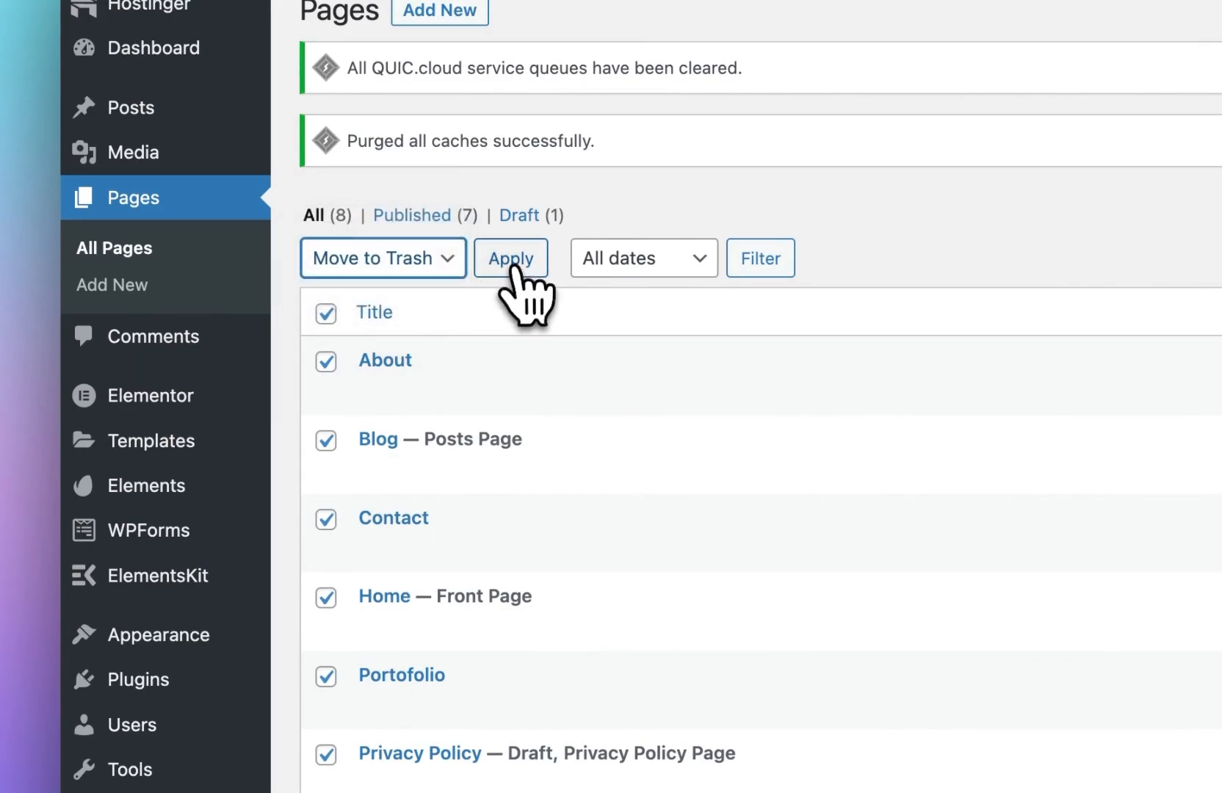
left_click(513, 265)
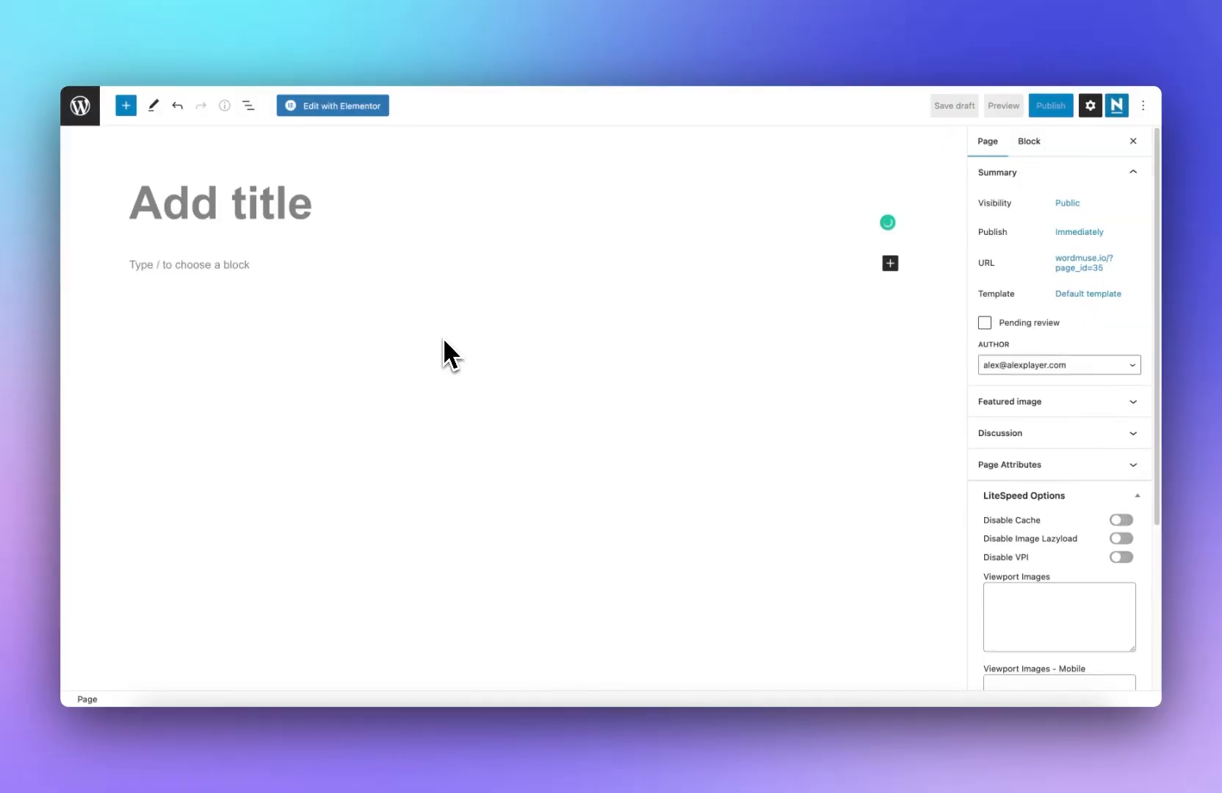
Step: Title the new page WordMuse and open it for editing with Elementor
type("Home")
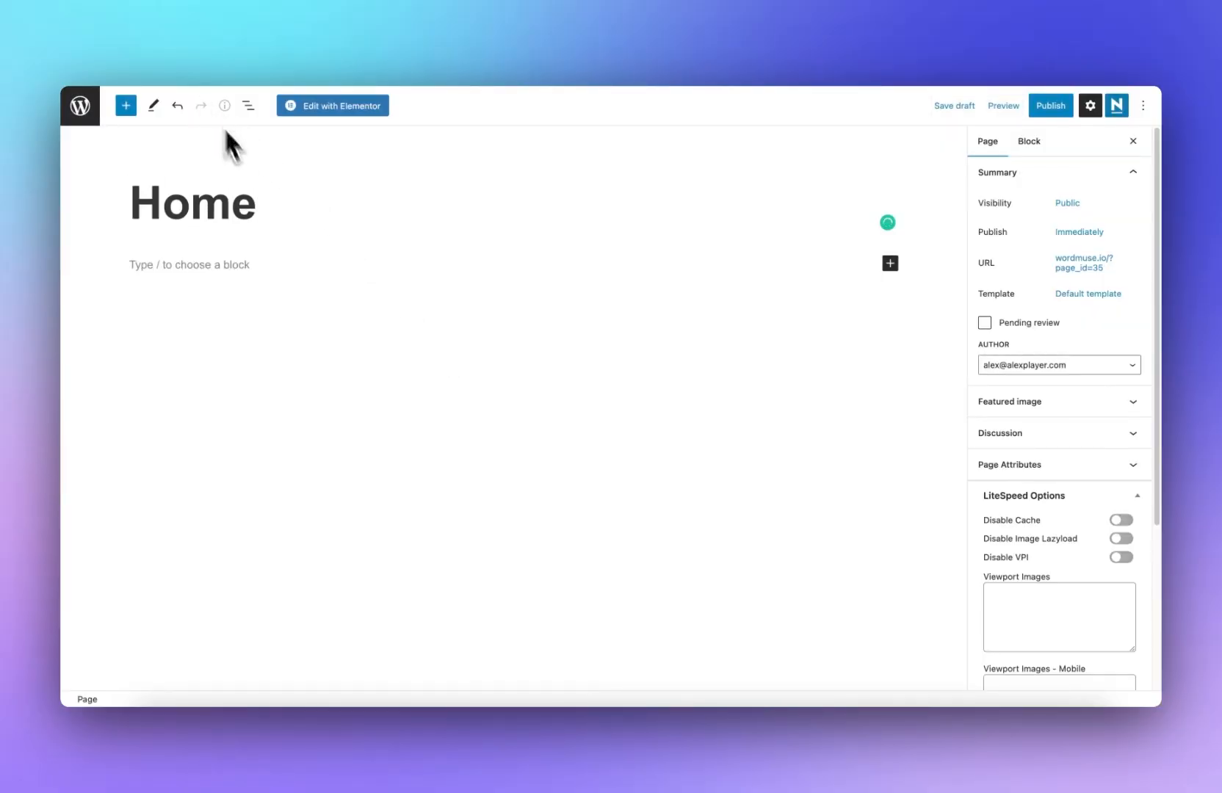
double_click(249, 179)
type("Word")
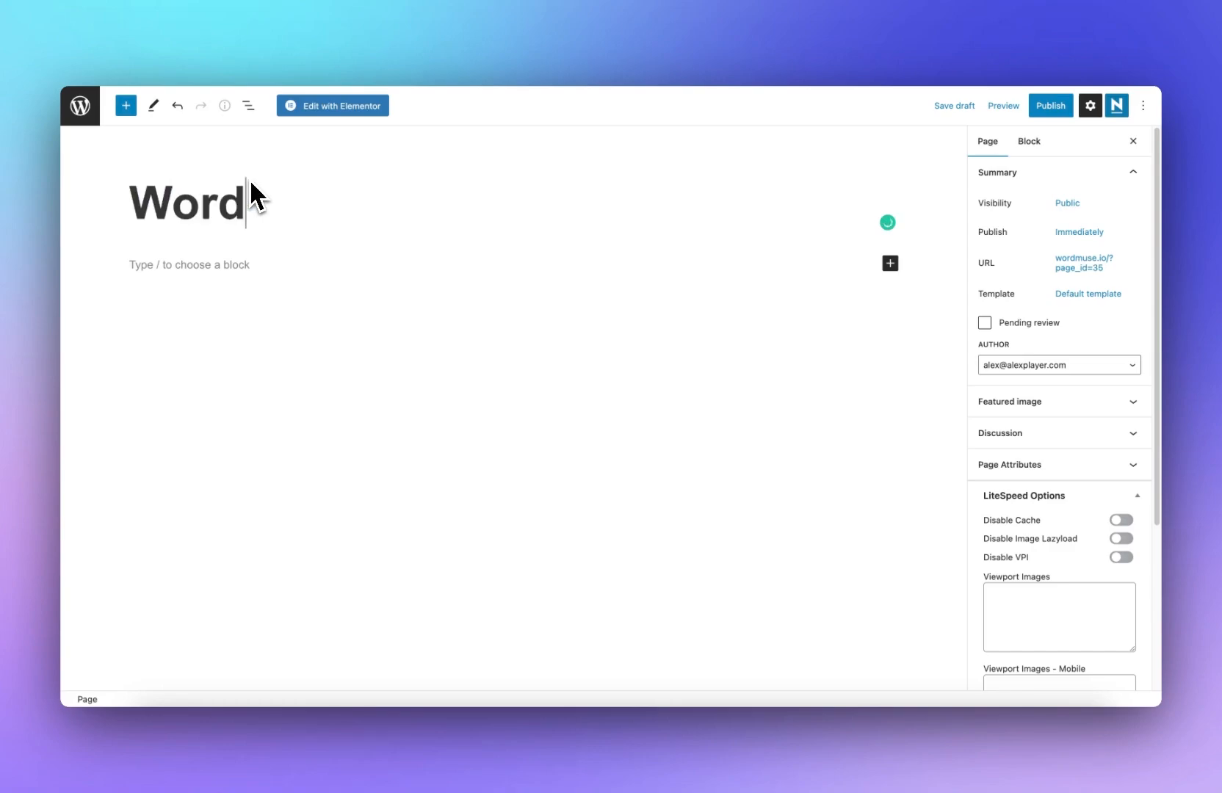
type("Muse")
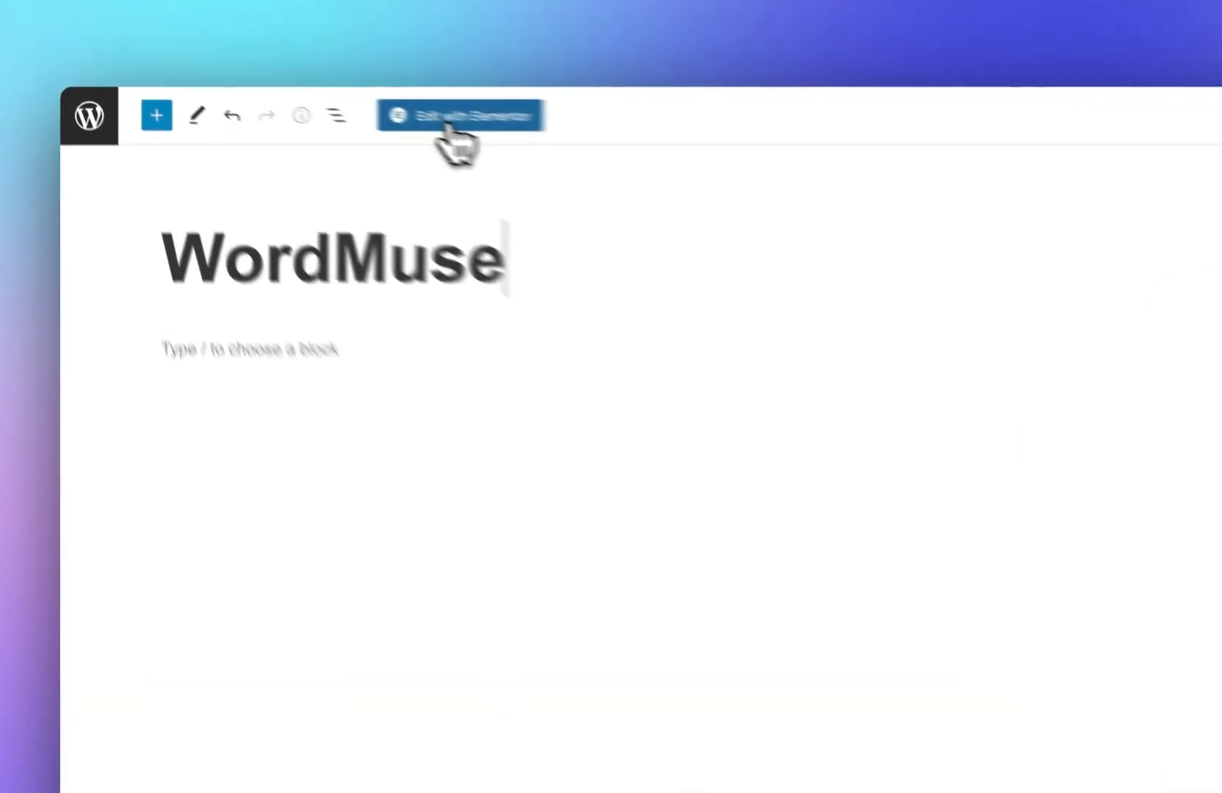
left_click(448, 125)
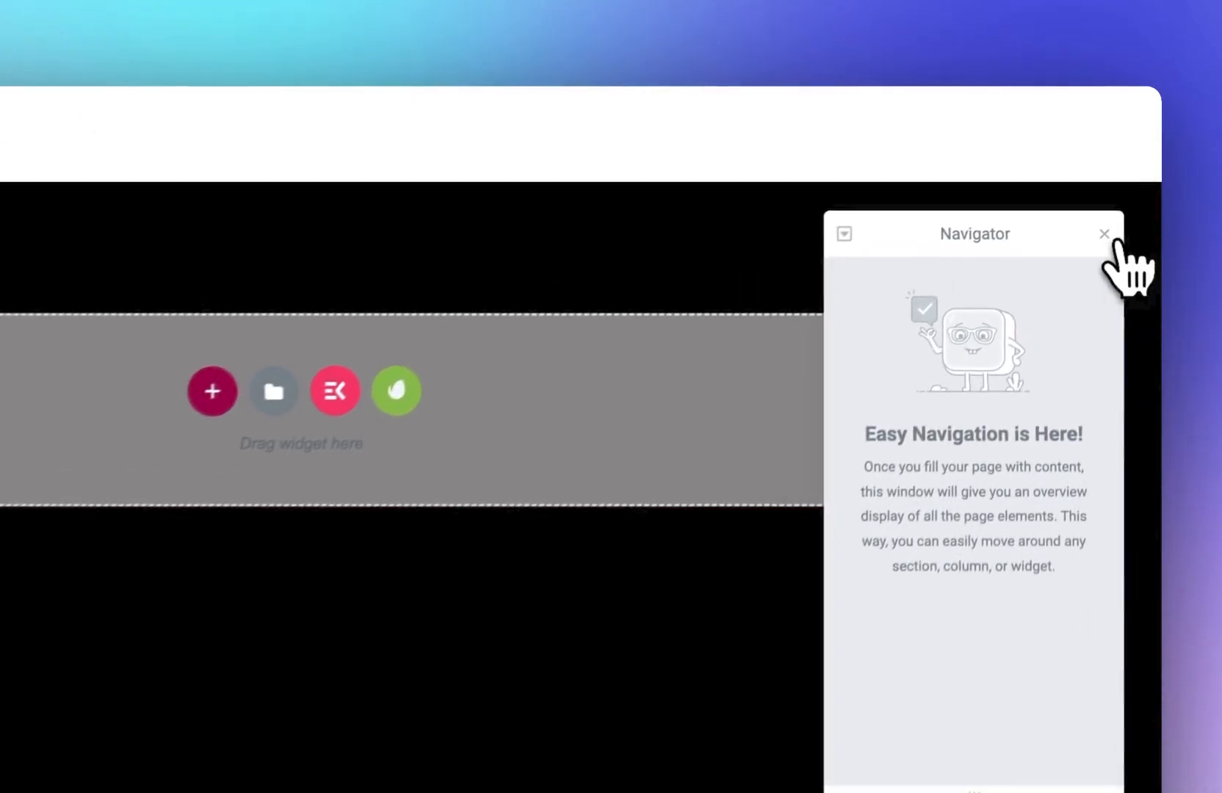
Step: Insert the Siborg kit's Homepage template into the WordMuse page and browse the kit's other templates
left_click(1106, 235)
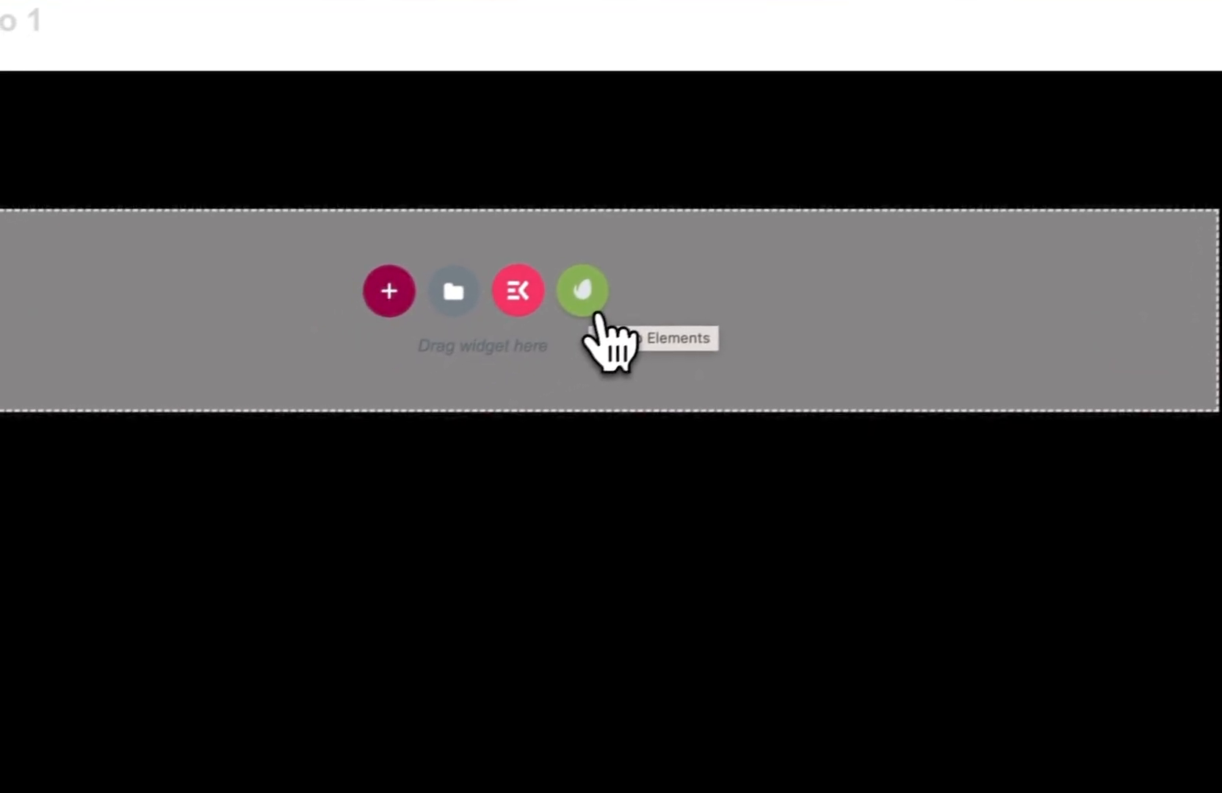
left_click(759, 246)
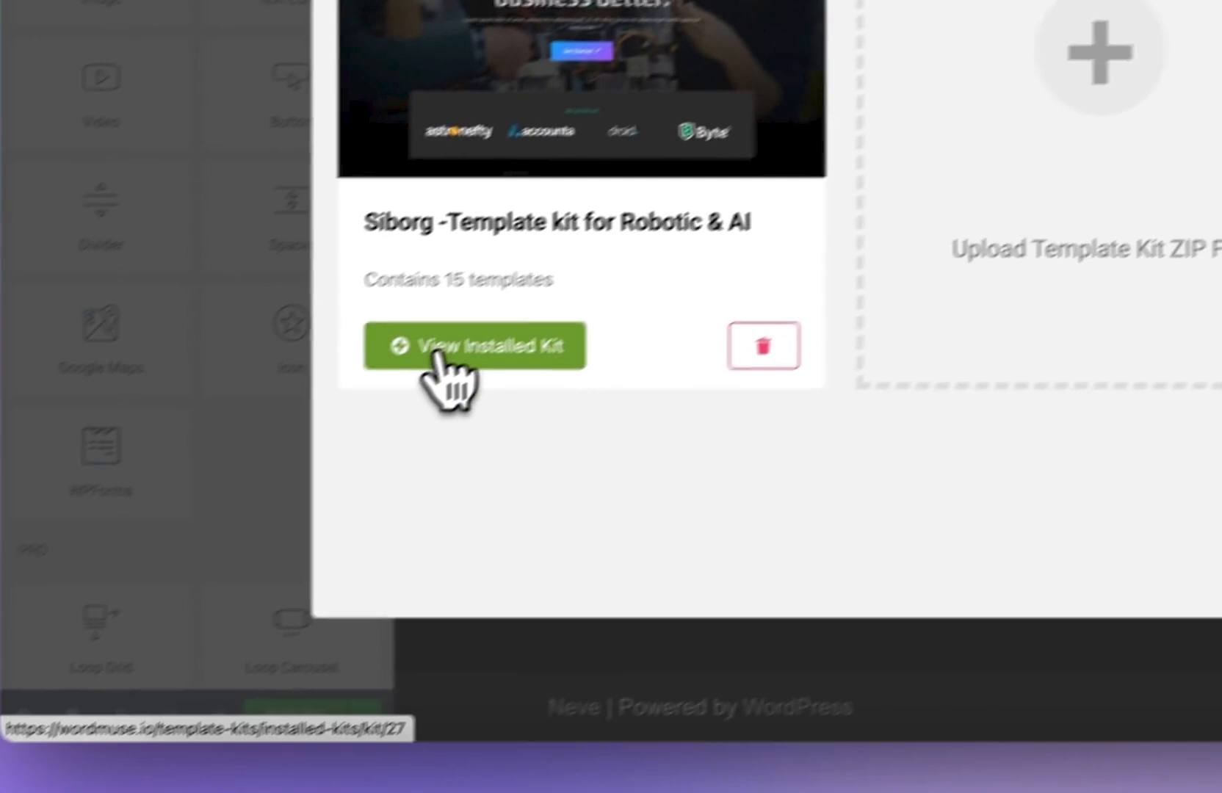
left_click(433, 356)
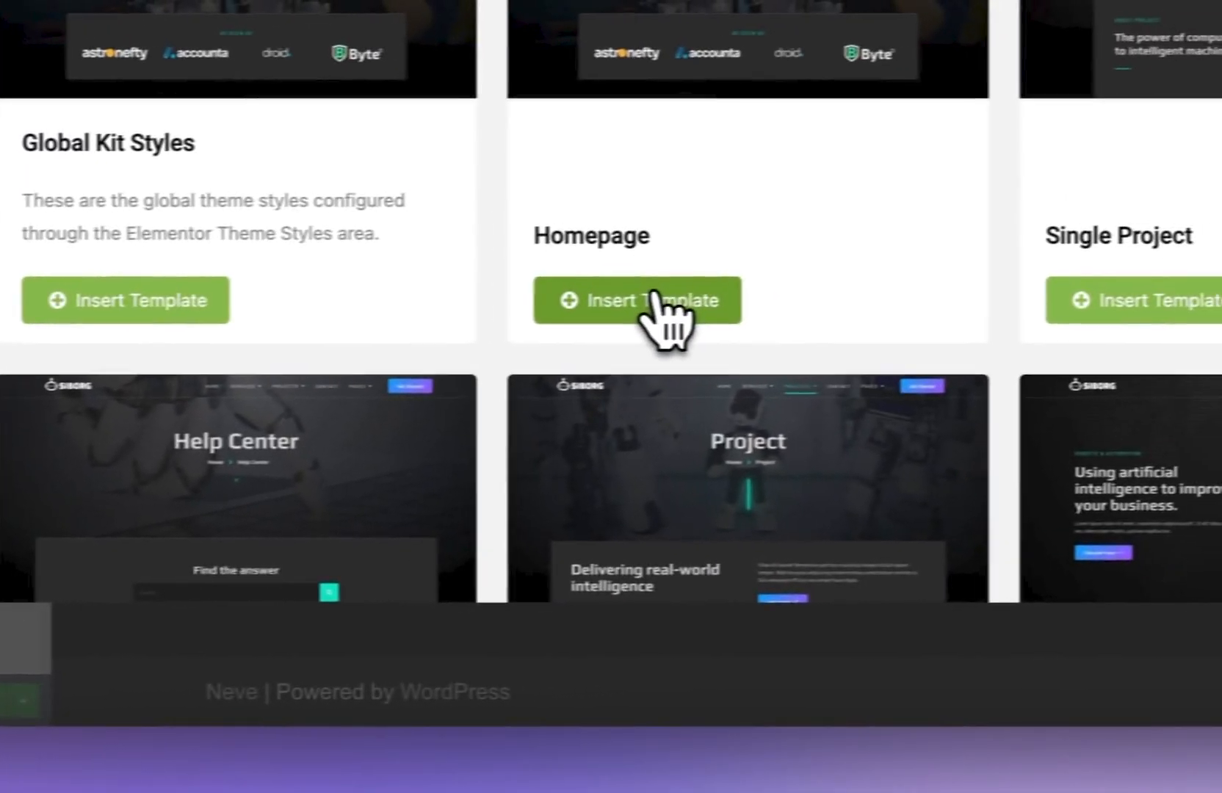
left_click(984, 285)
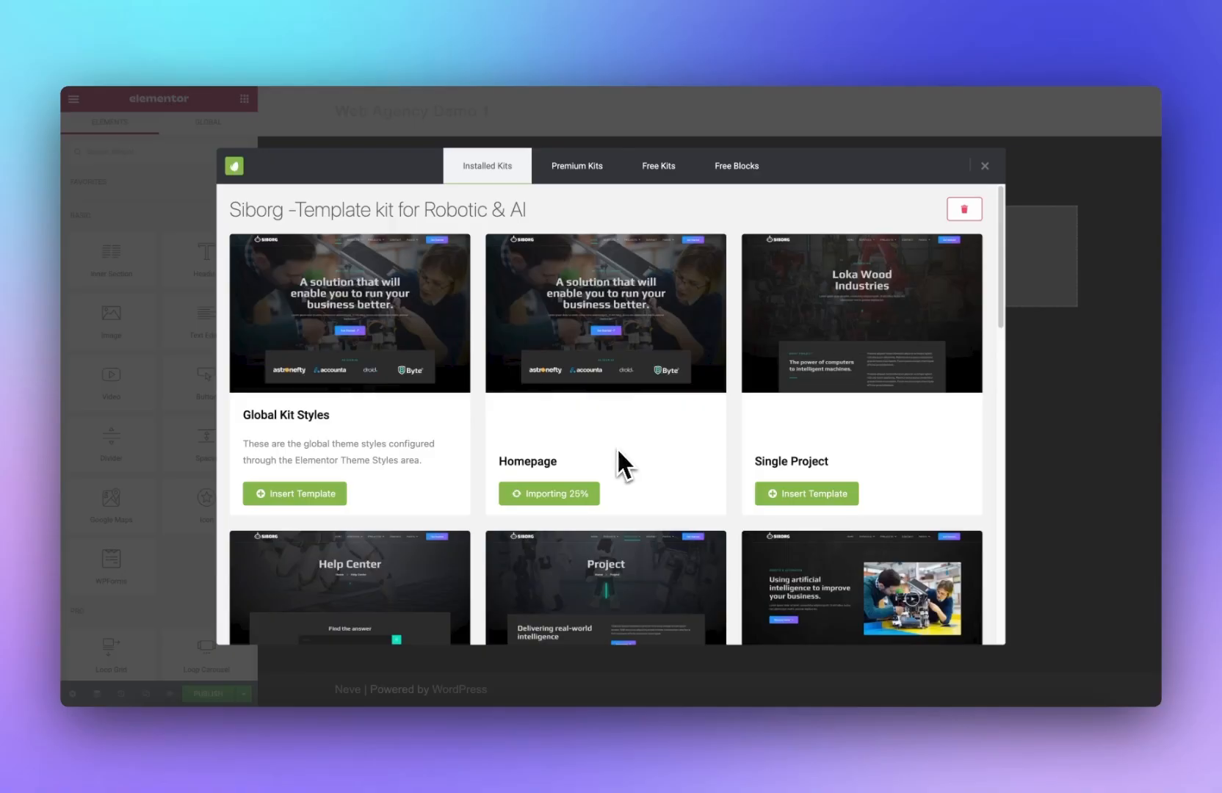
scroll(384, 273, "down", 1)
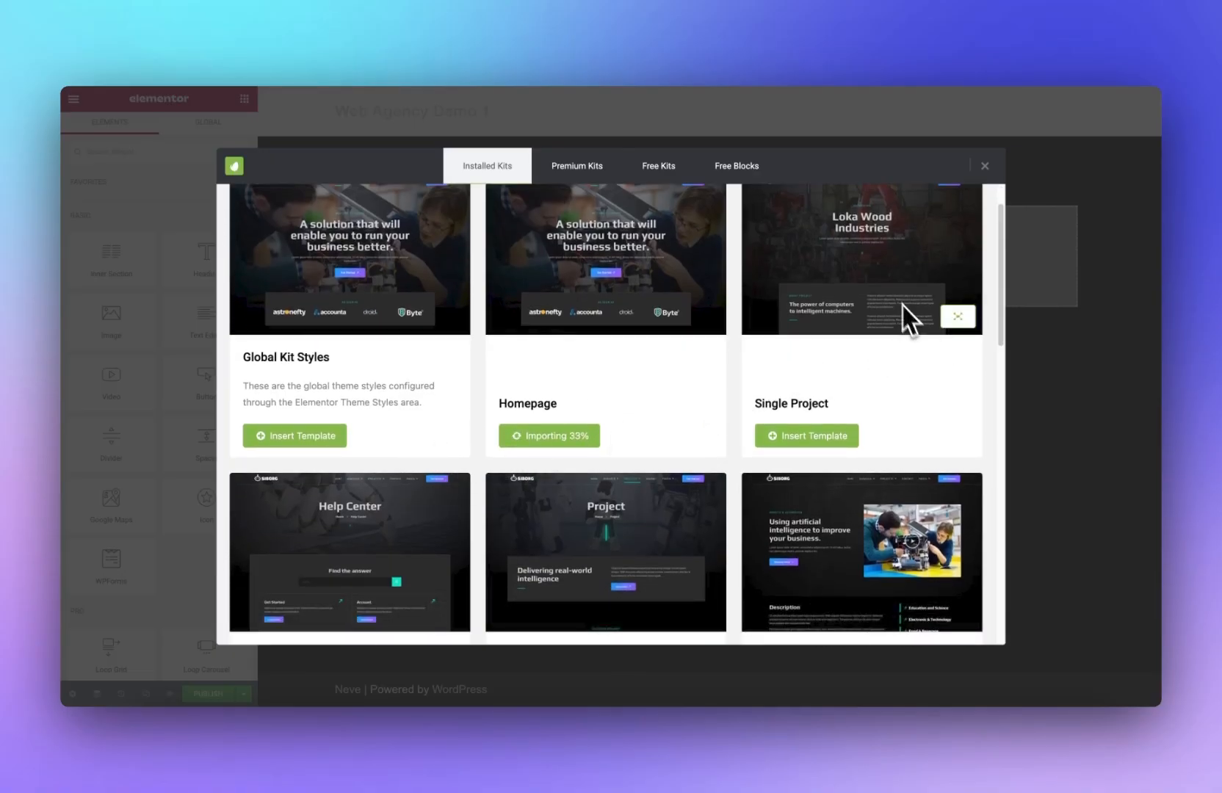
scroll(864, 375, "down", 4)
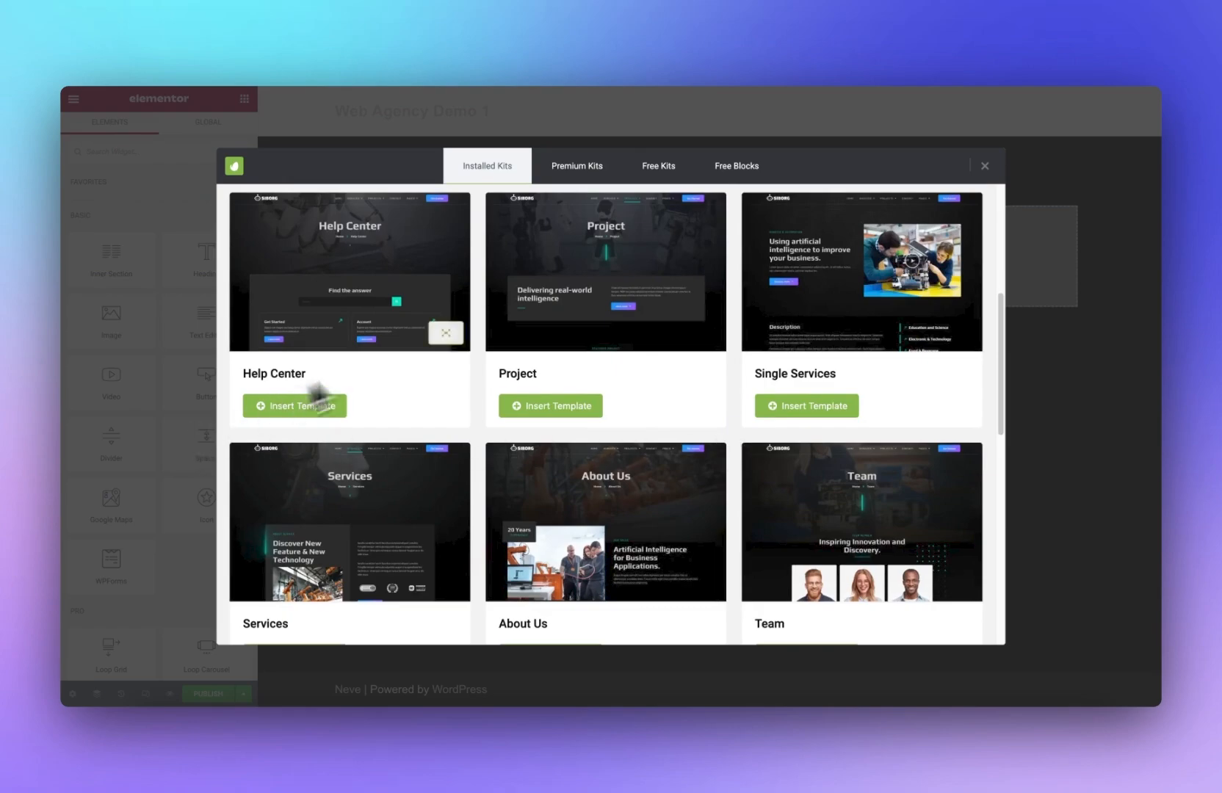
scroll(675, 408, "down", 3)
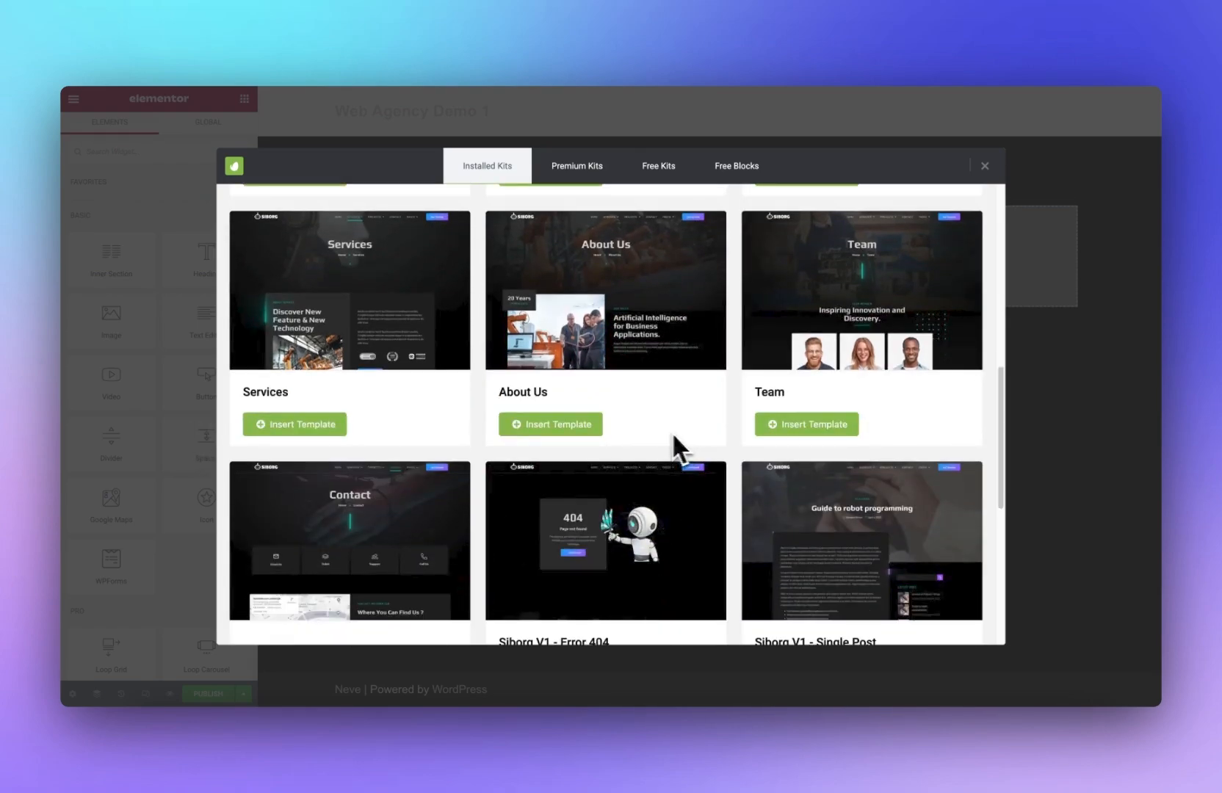
scroll(469, 455, "down", 2)
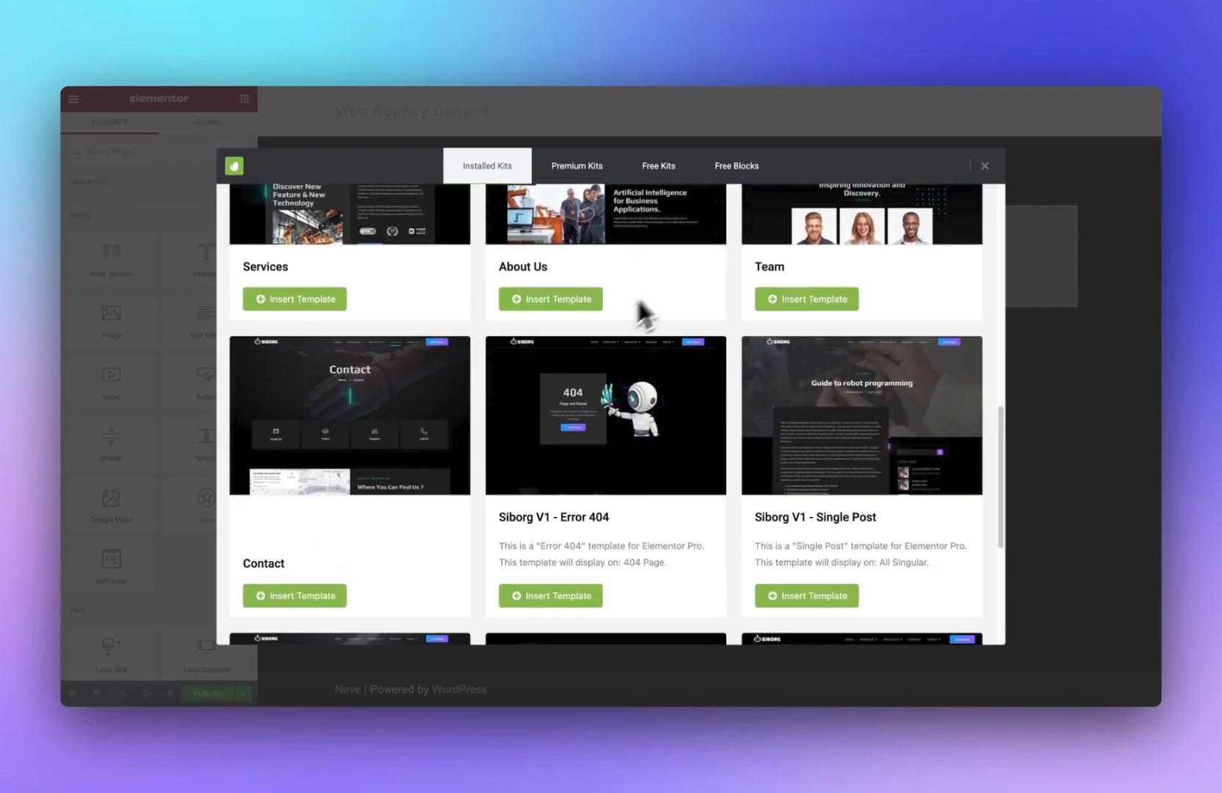
scroll(632, 391, "down", 3)
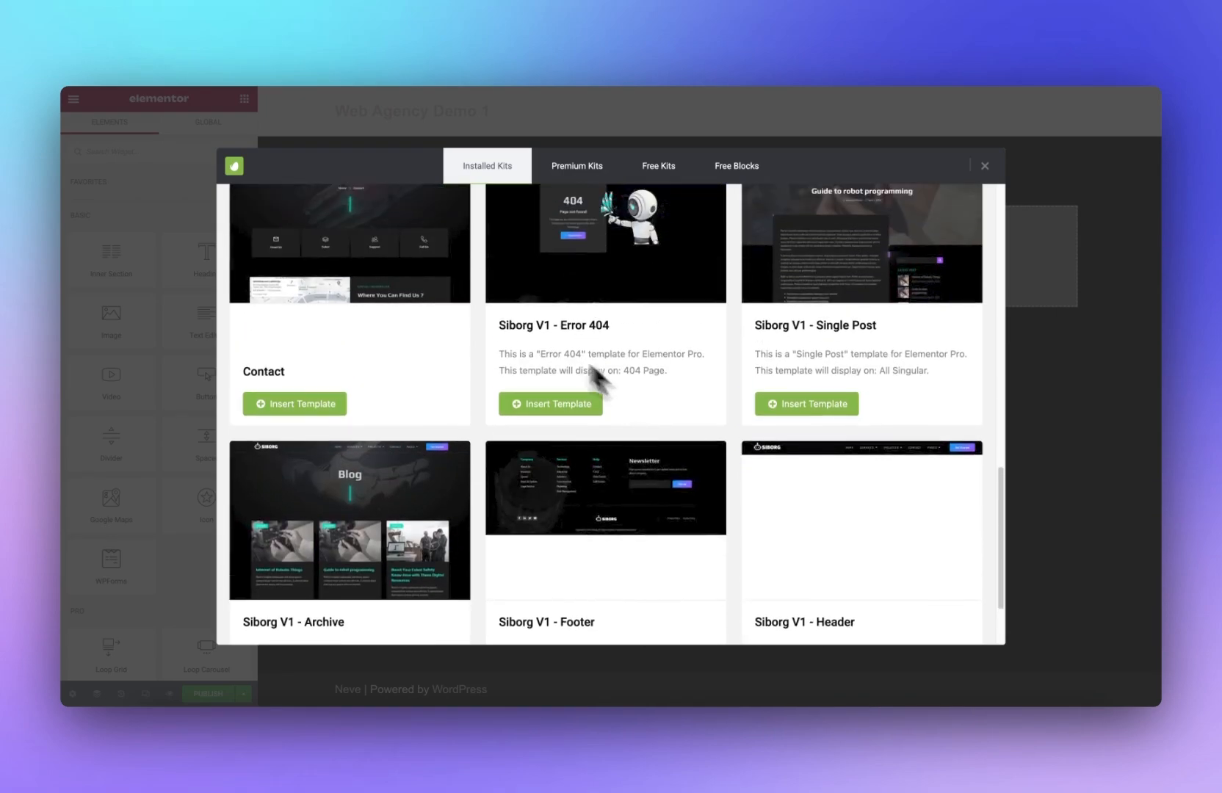
scroll(572, 382, "down", 1)
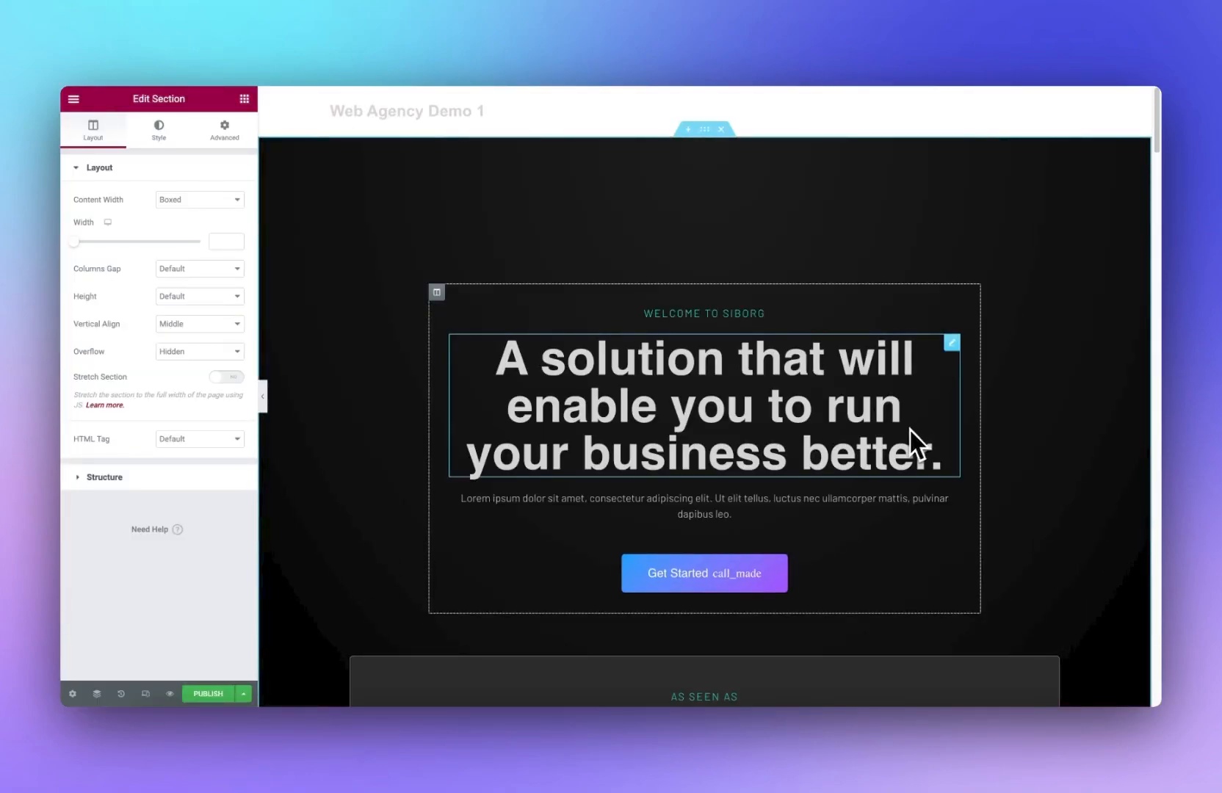
Step: Open the hero heading for editing and select its title text
left_click(781, 422)
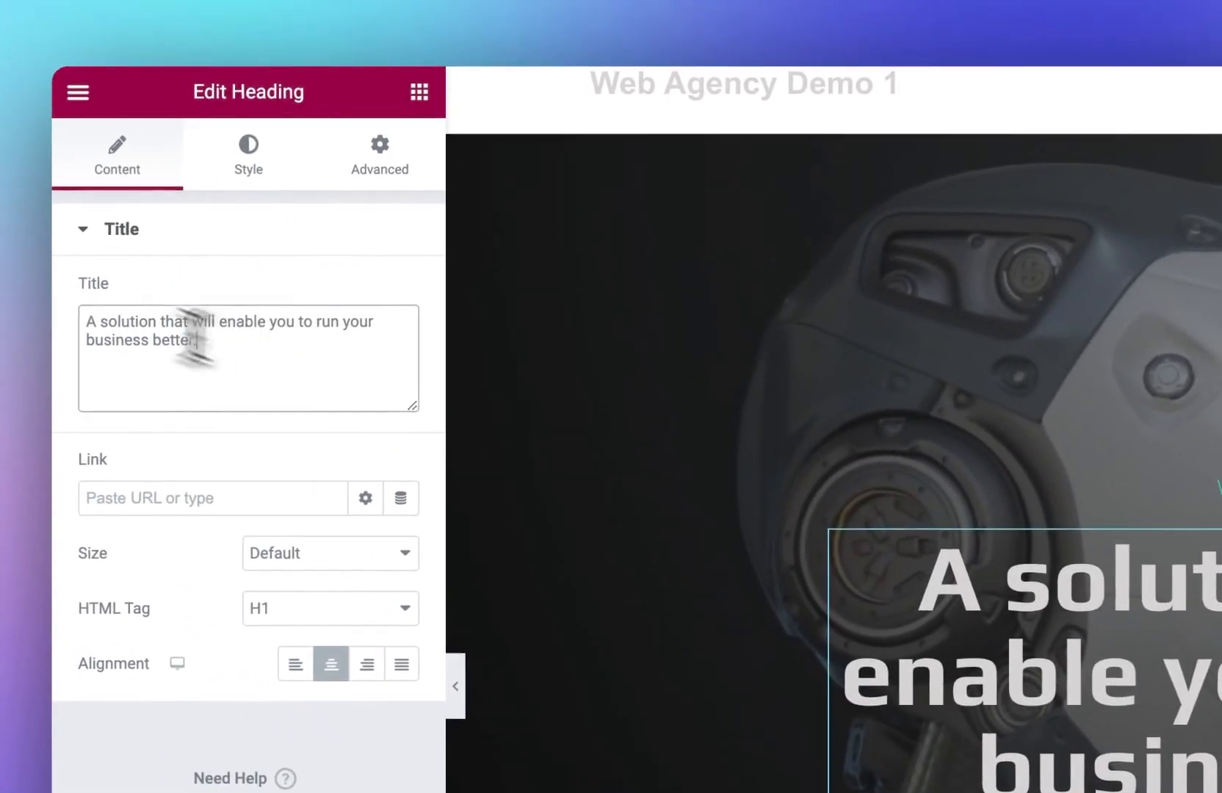
triple_click(115, 295)
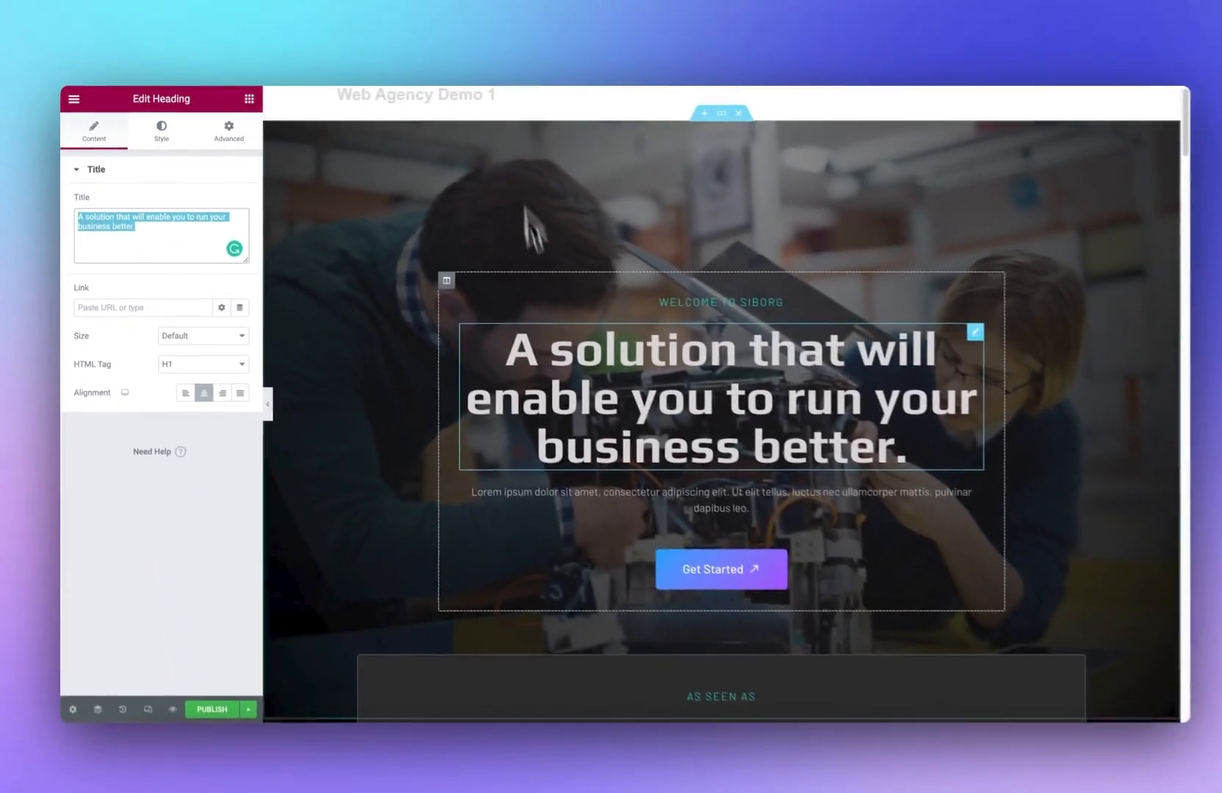
scroll(534, 312, "down", 15)
scroll(535, 322, "up", 15)
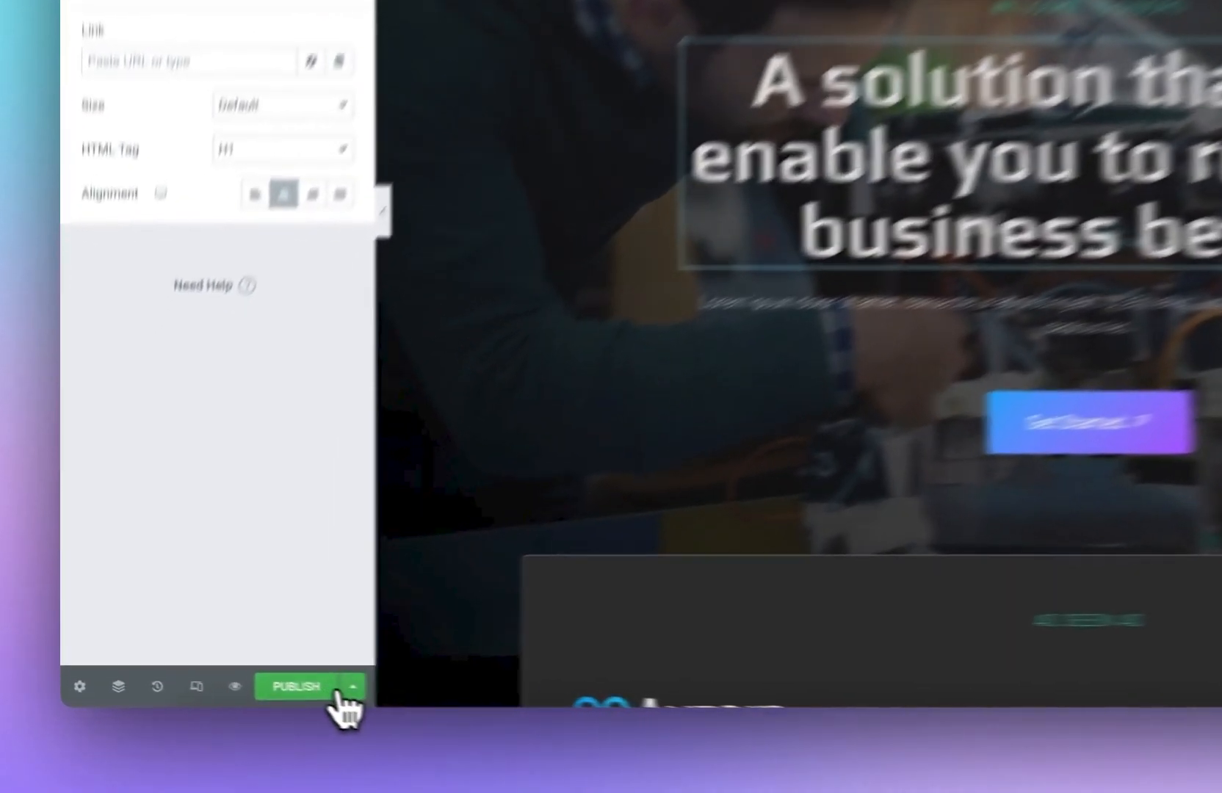
left_click(332, 692)
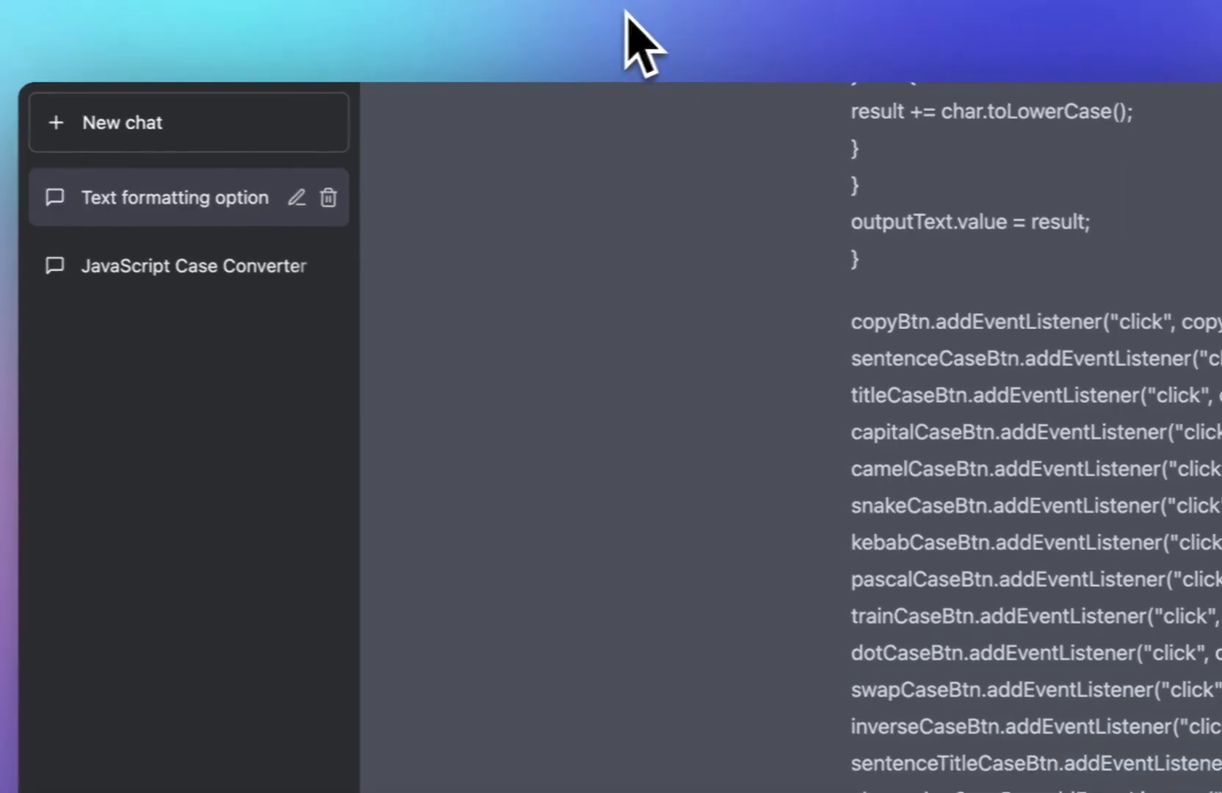
Step: Switch to ChatGPT, start a new chat and ask for SEO-focused homepage content for the WordMuse.io free word tool SaaS
left_click(309, 116)
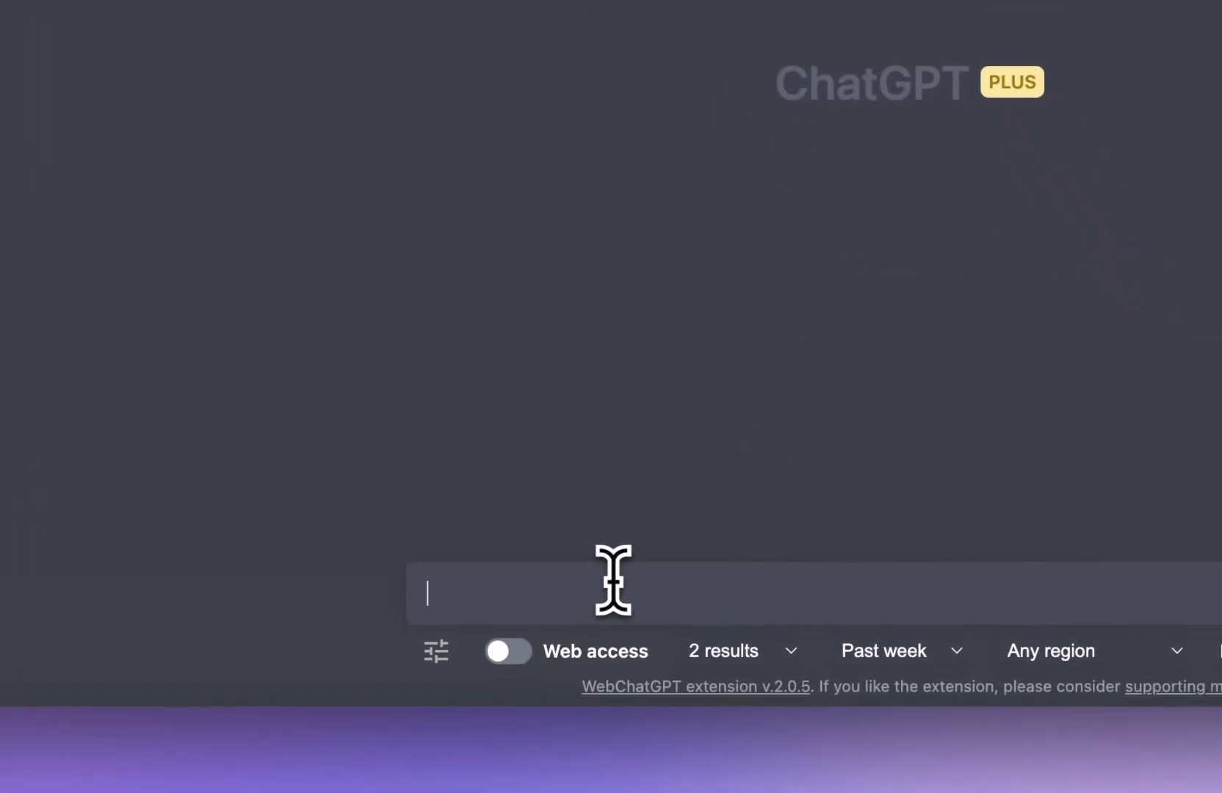
type("we are creating a SAAS for a free word tool webait")
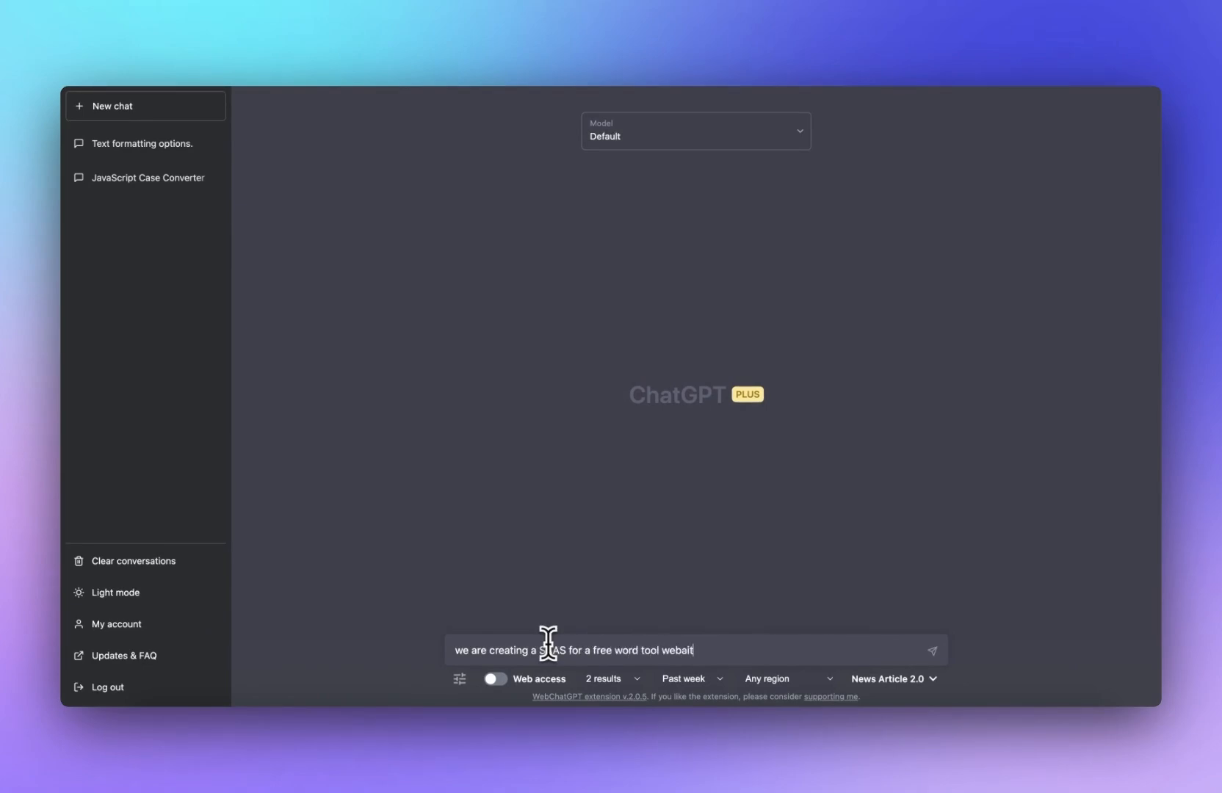
type("and other tools - it's called WordMus")
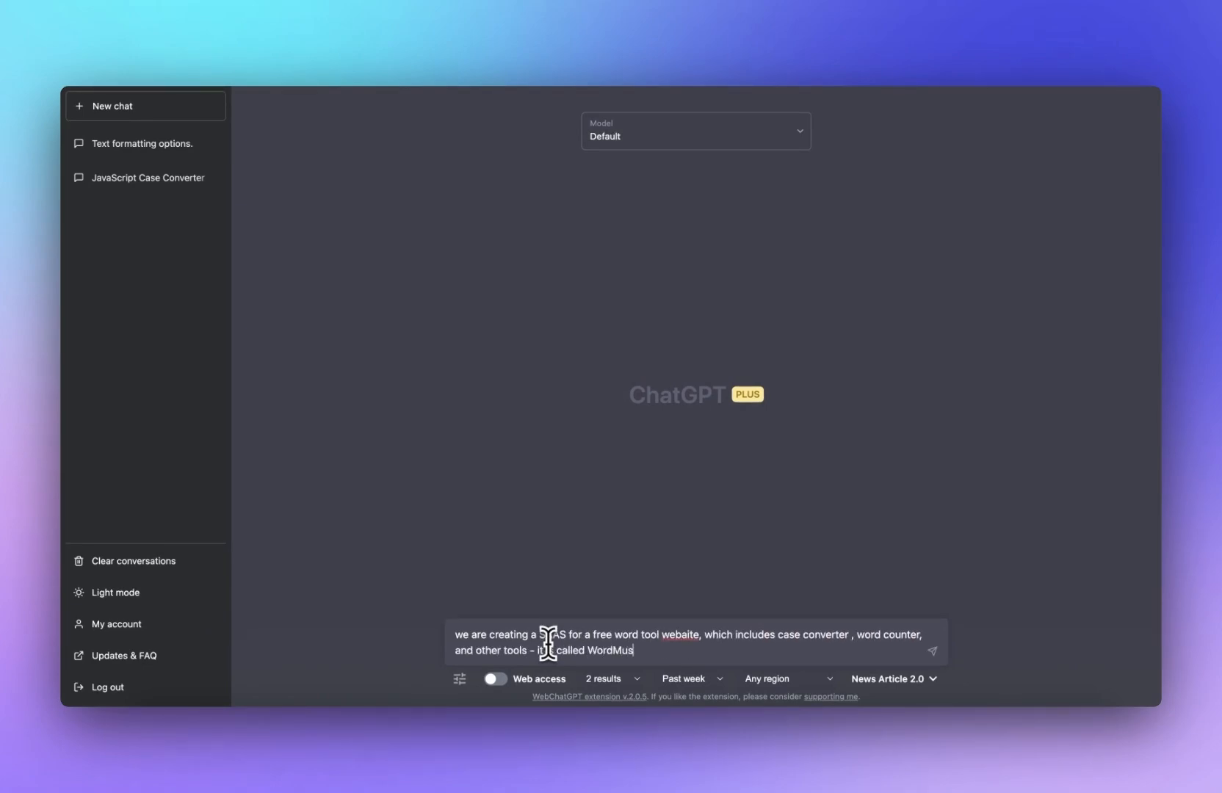
type("d homepage content")
key("Return")
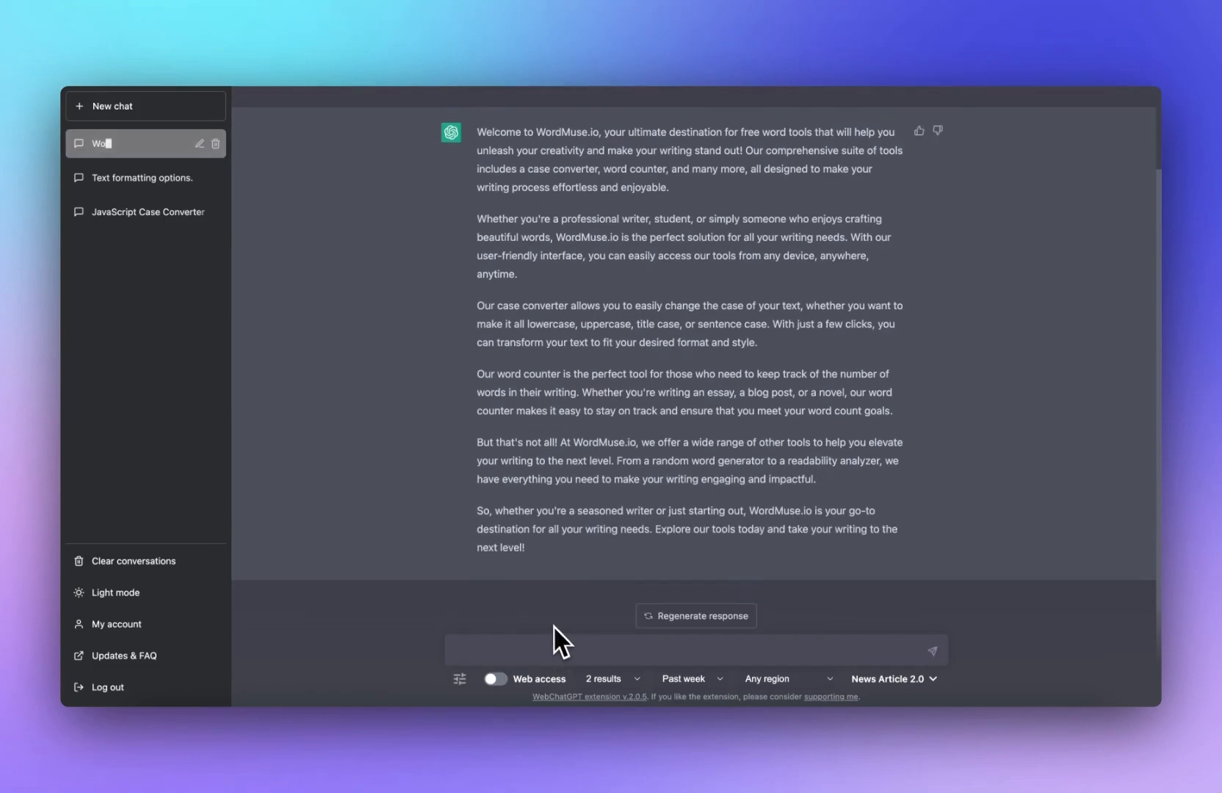
Step: Resend the same prompt with "including subheadings" appended to it
scroll(538, 478, "up", 2)
left_click_drag(568, 169, 479, 142)
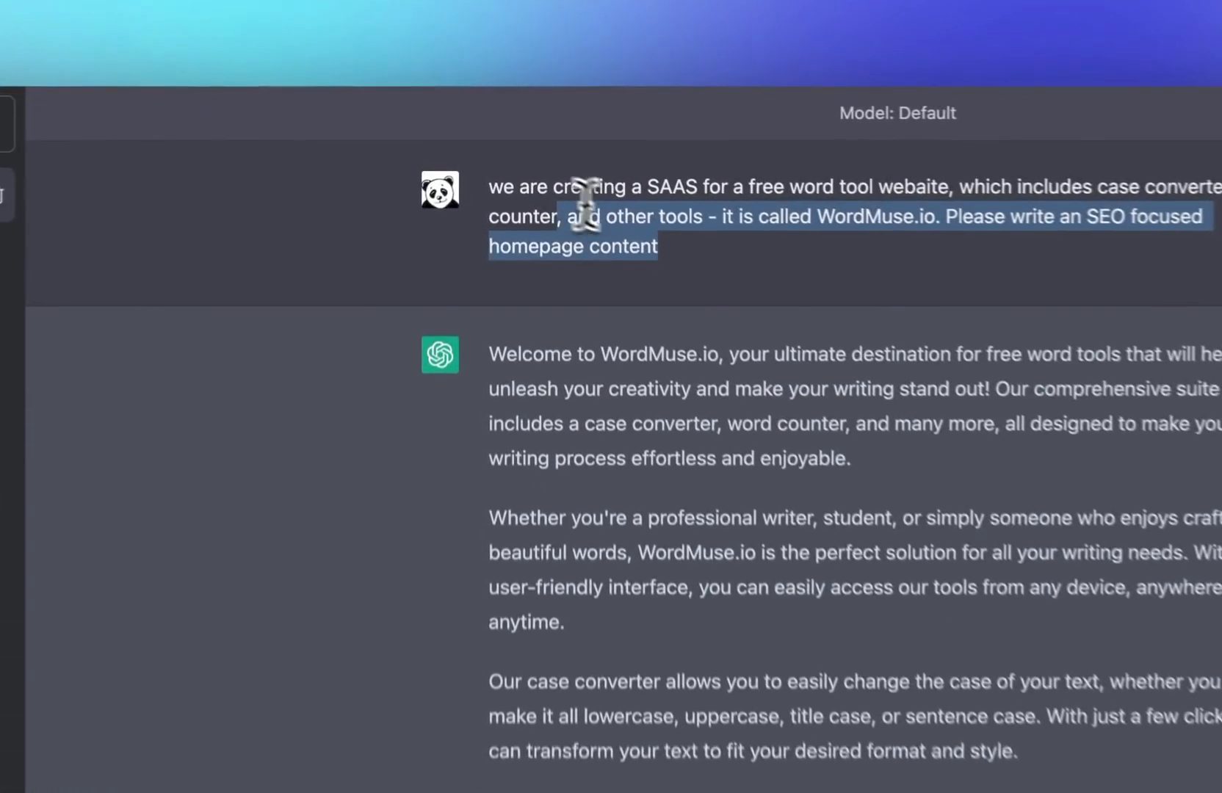
key("ctrl+c")
left_click(613, 643)
key("ctrl+v")
type("inc")
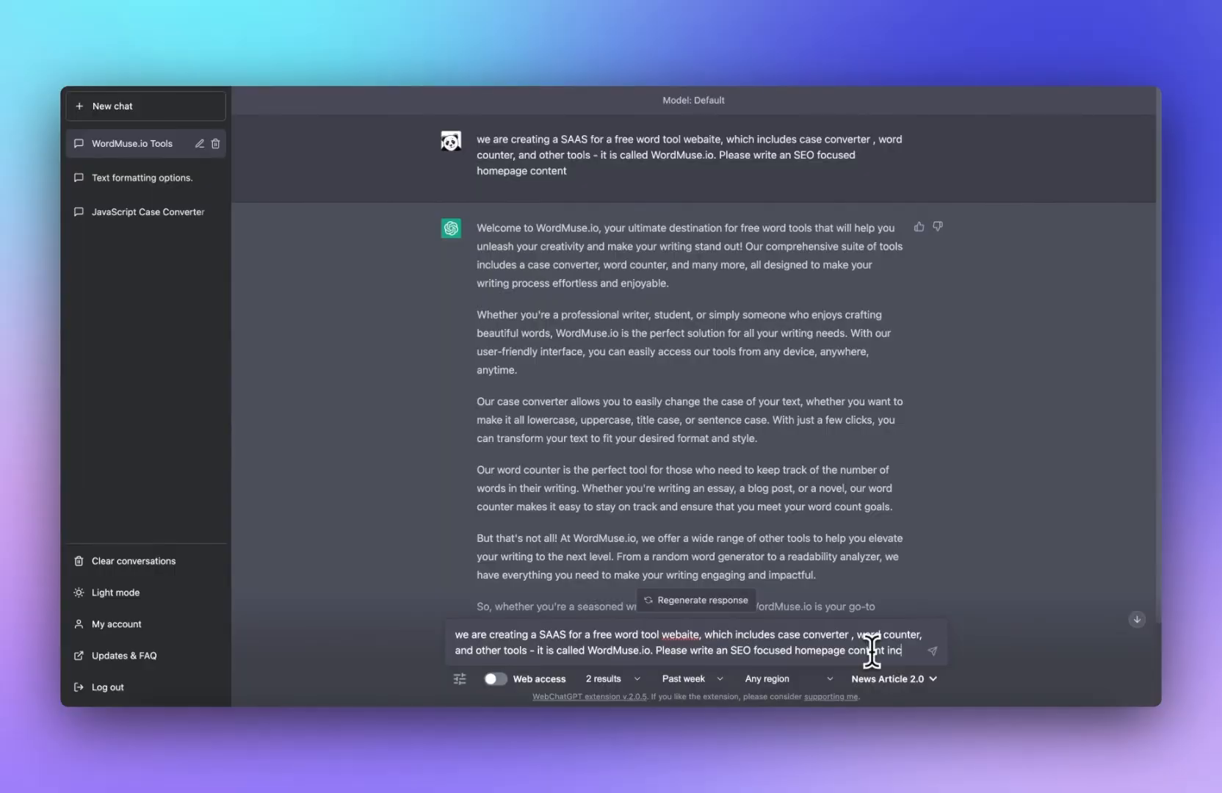
type("luding subheadi")
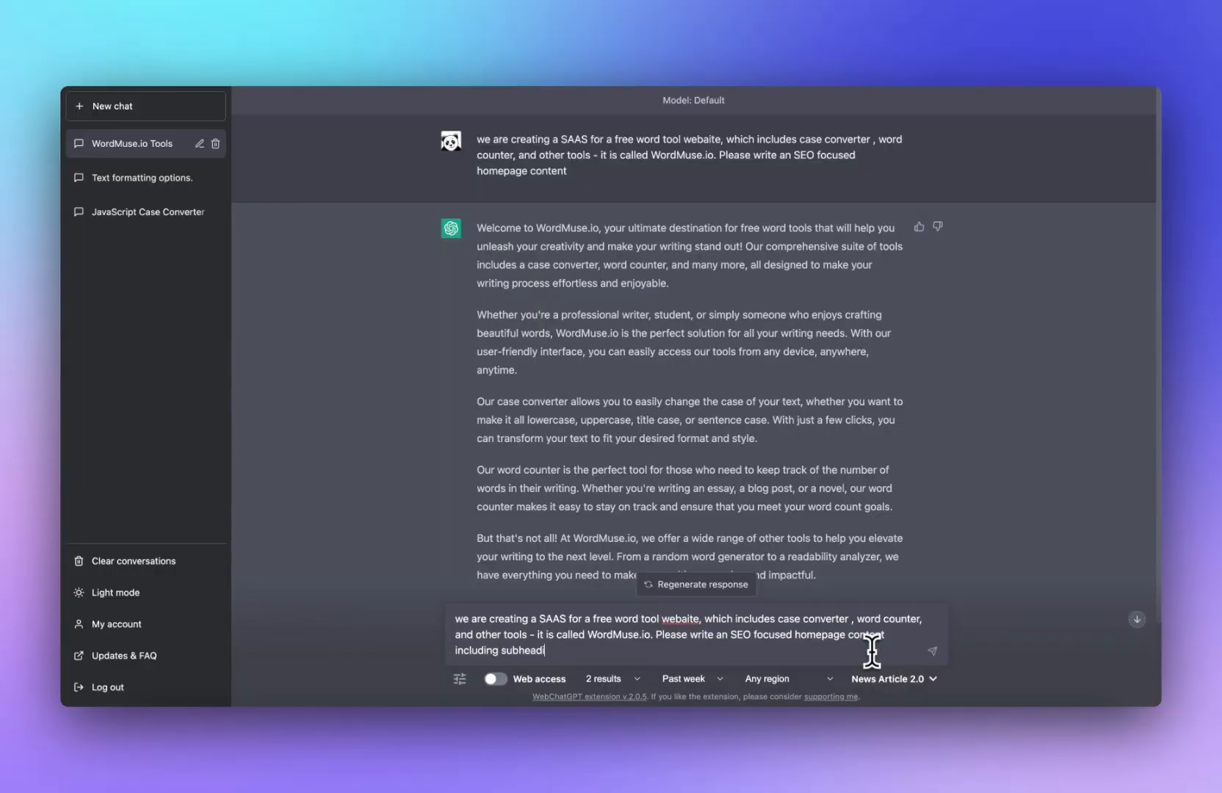
type("ngs")
key("Return")
Step: Copy the generated homepage content and paste it over the text editor widget's placeholder paragraph
left_click_drag(567, 369, 494, 238)
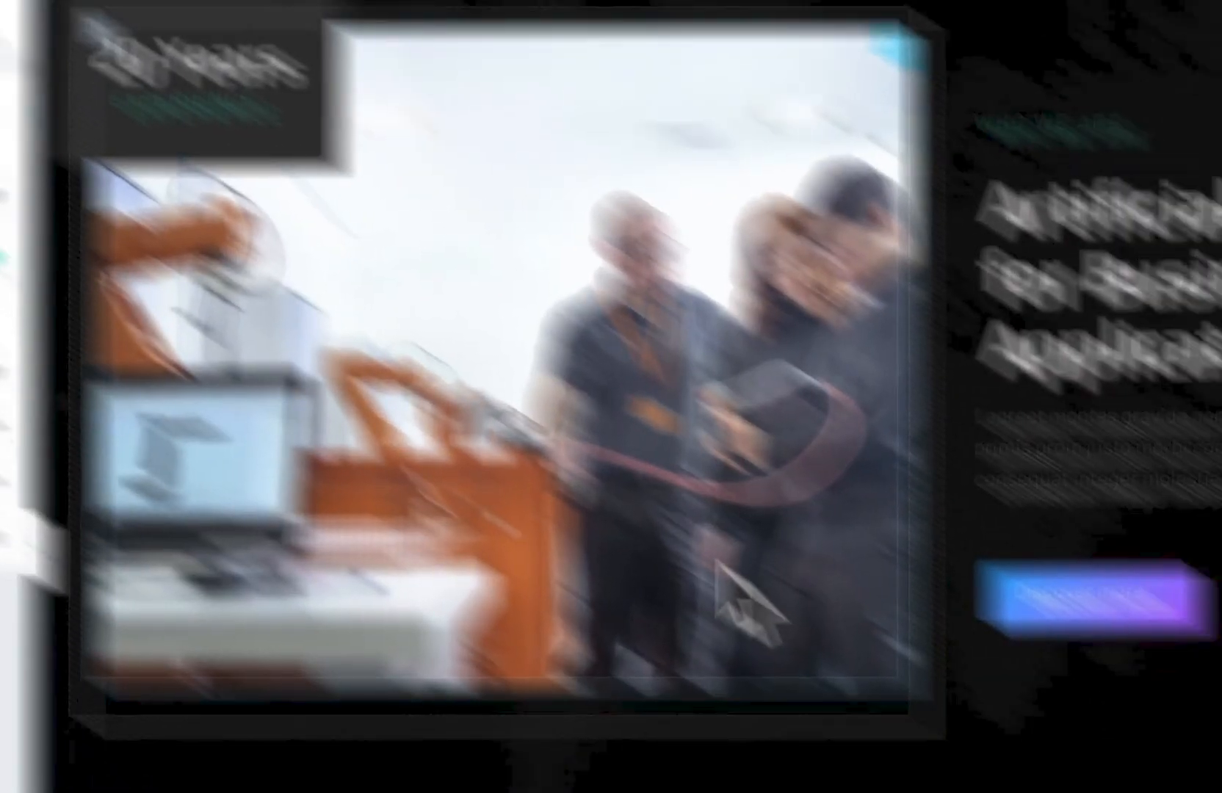
key("super+a")
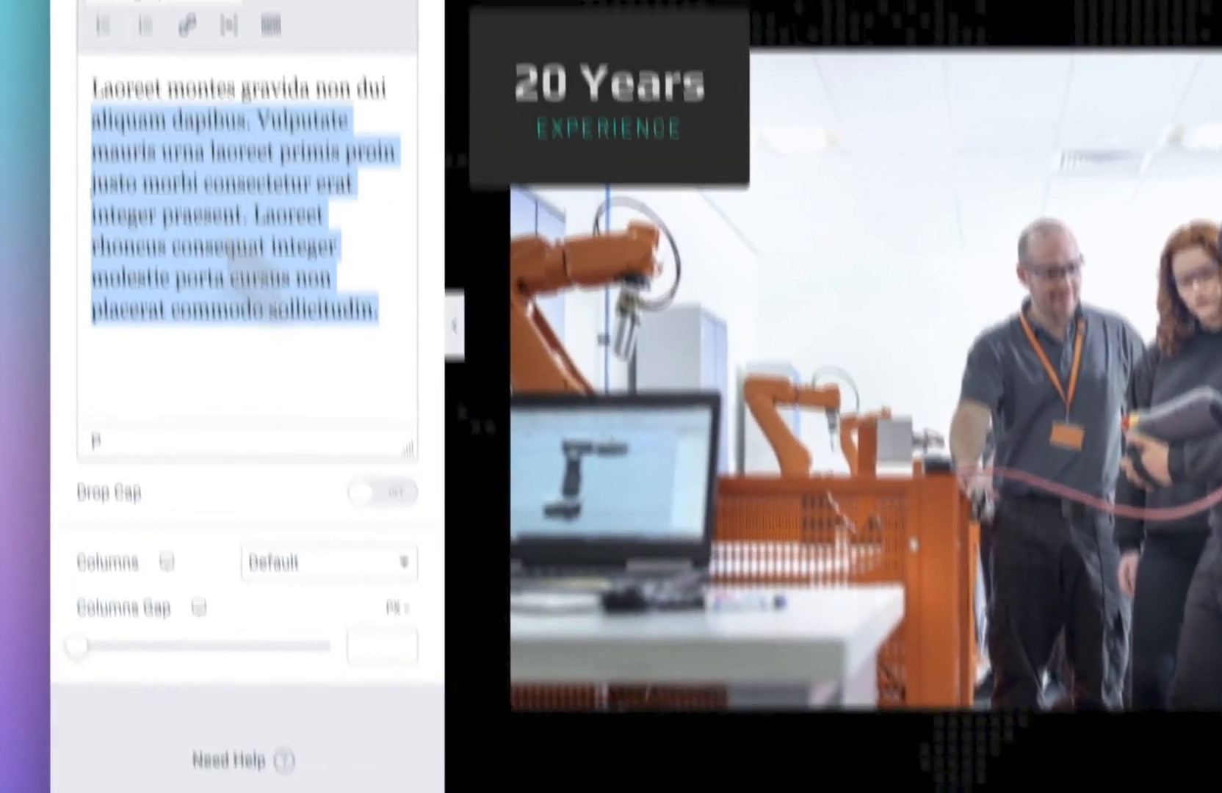
key("super+v")
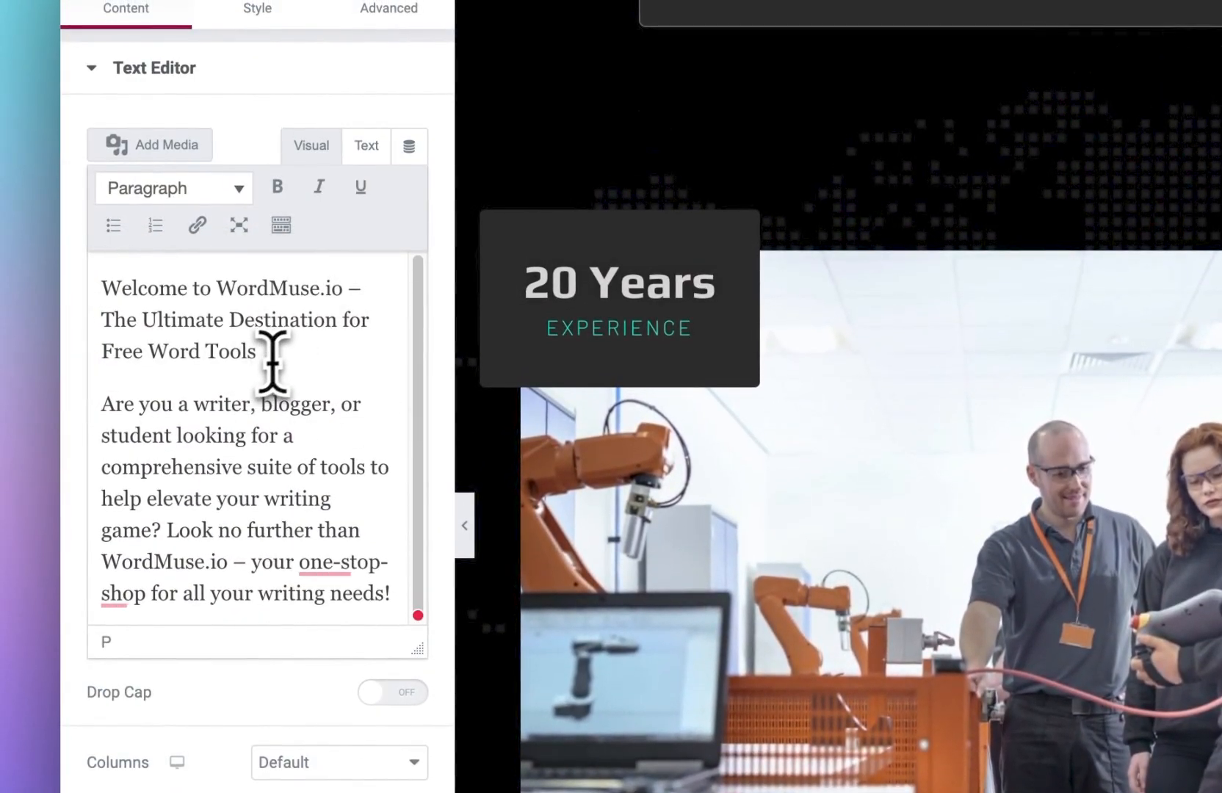
left_click_drag(272, 354, 91, 284)
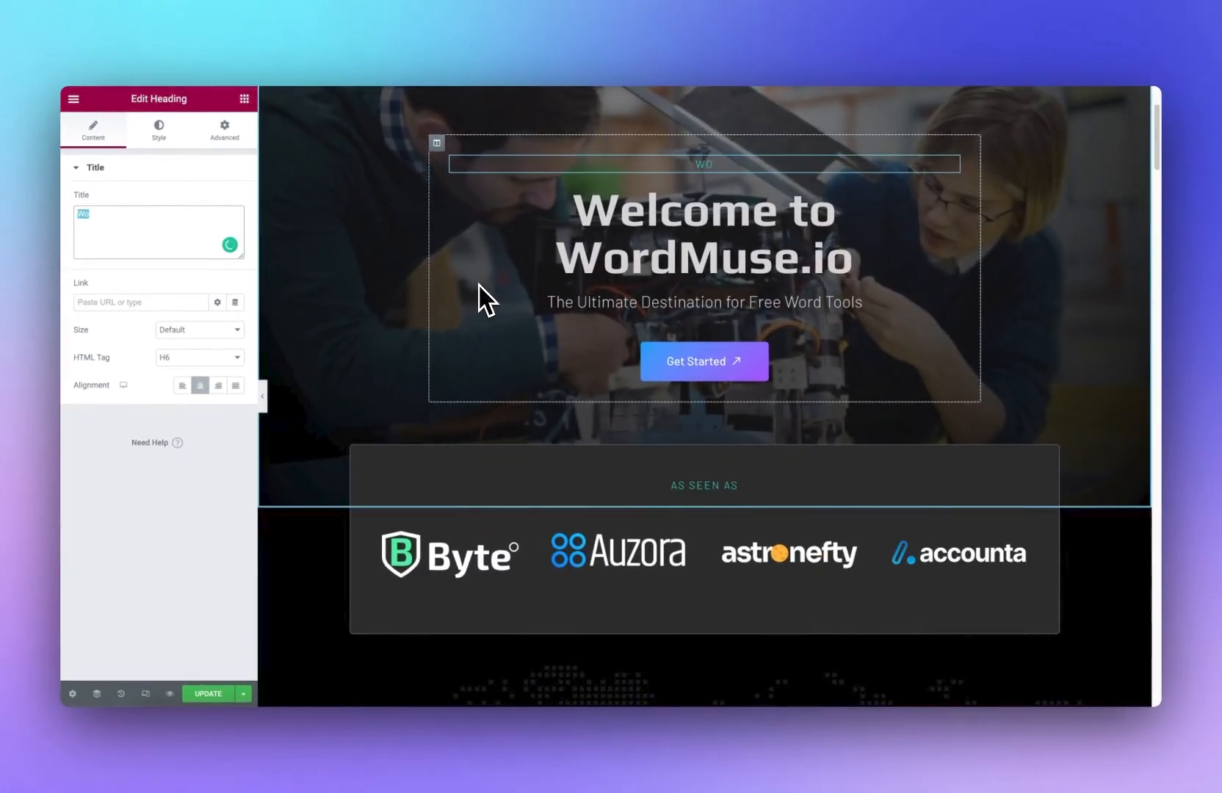
Step: Set the hero's small label text to FREE WRITING TOOLS
type("FREE WRITING TOOLS")
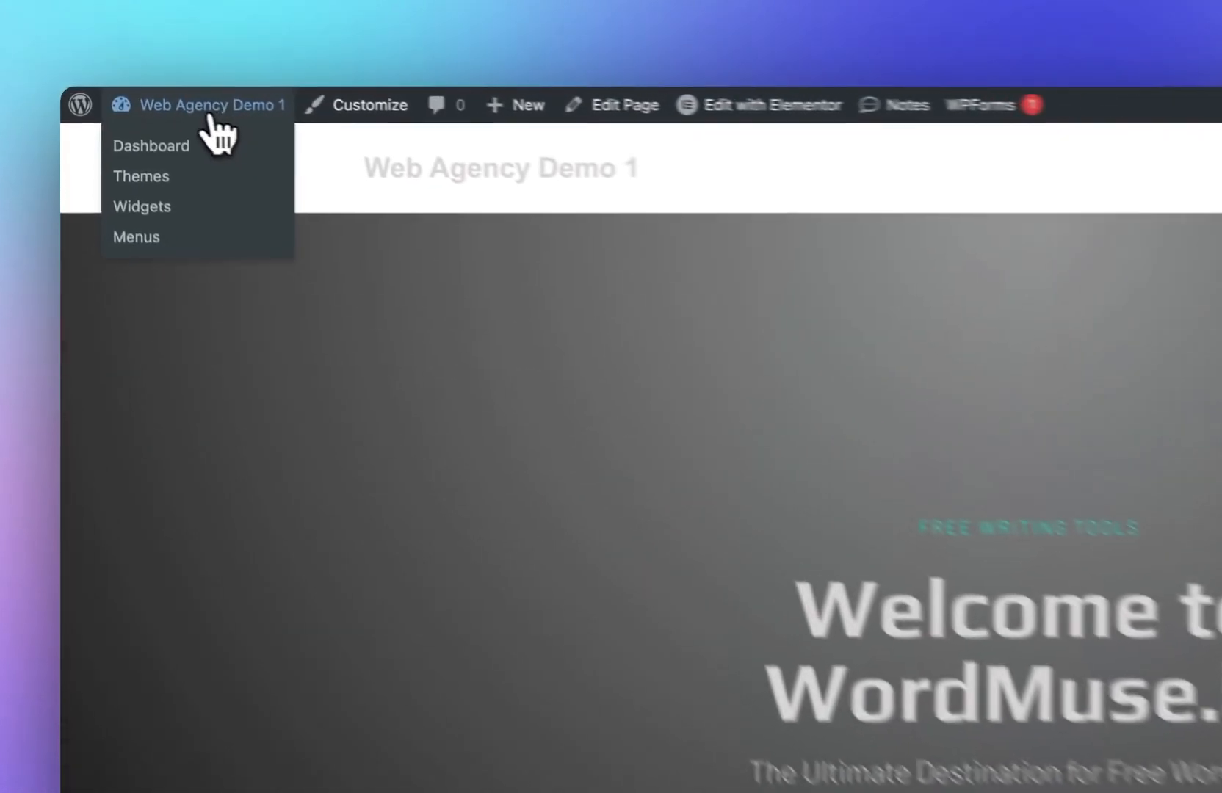
Step: Create a new page titled CASE CONVERTER and open it for editing with Elementor
left_click(145, 97)
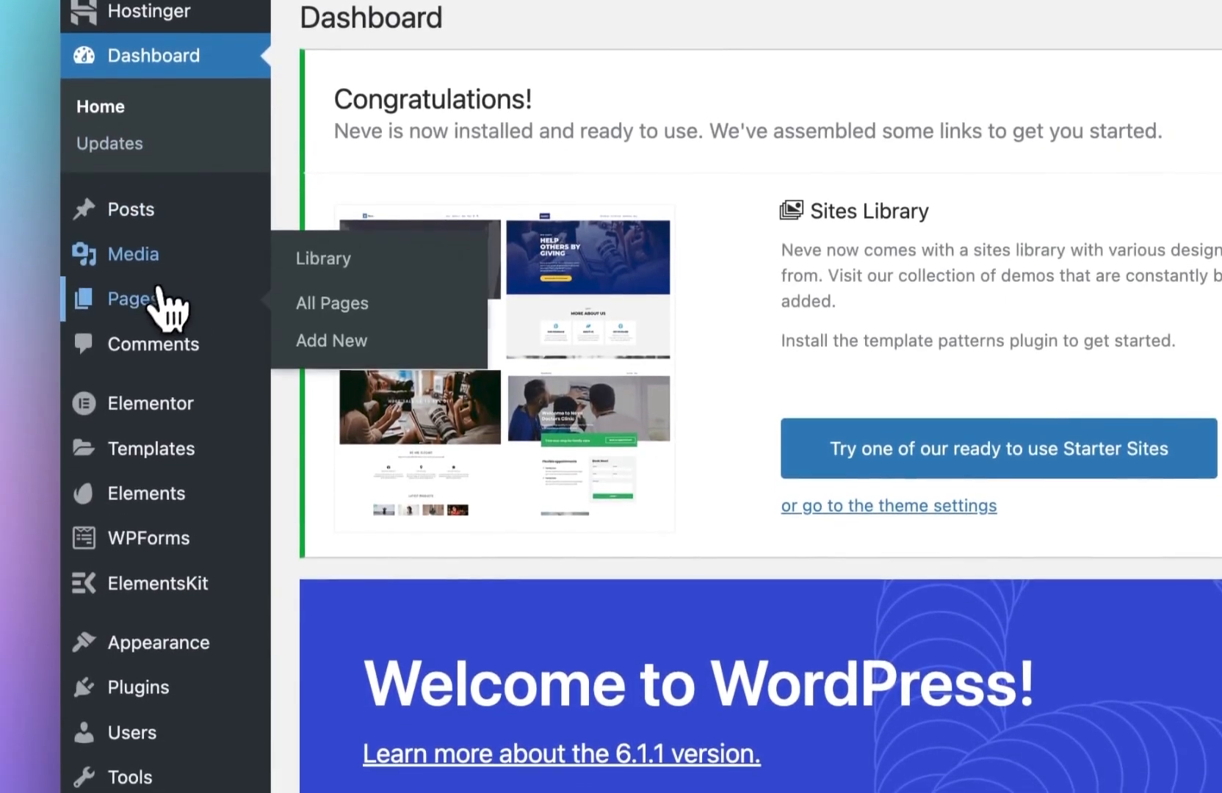
left_click(158, 452)
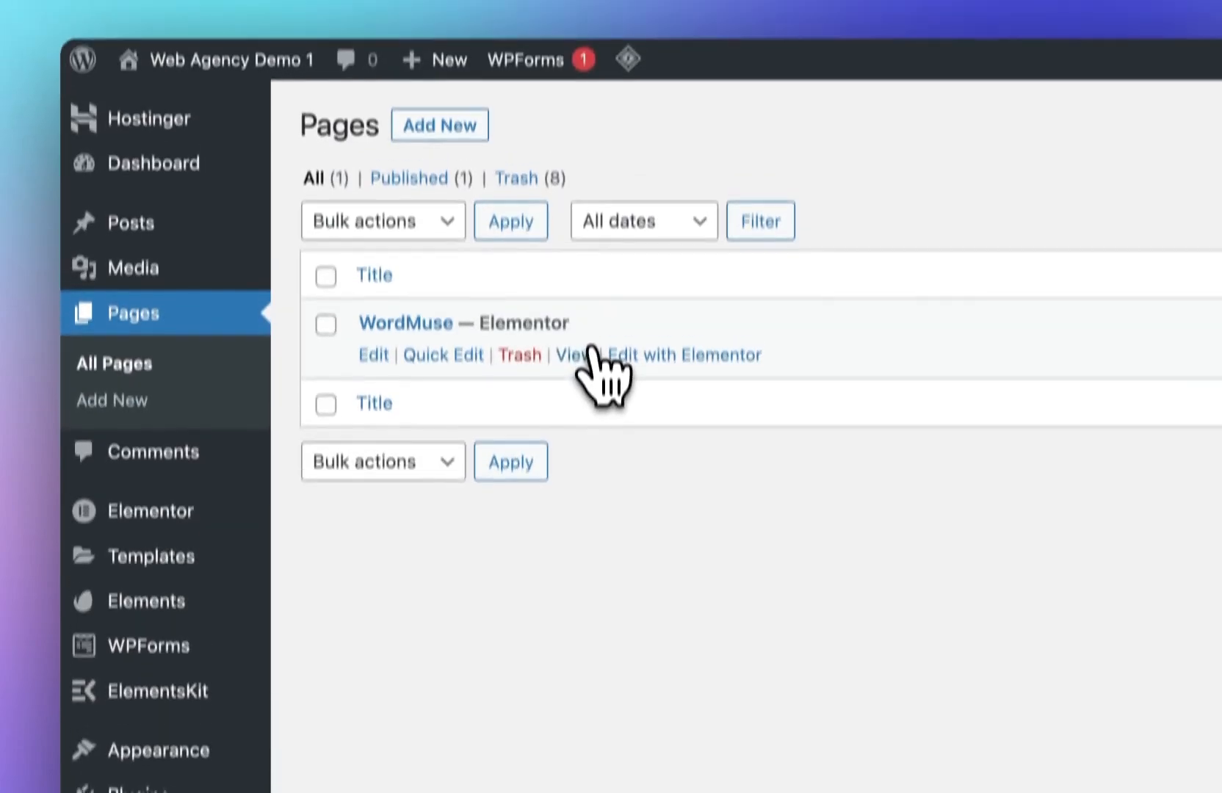
left_click(463, 127)
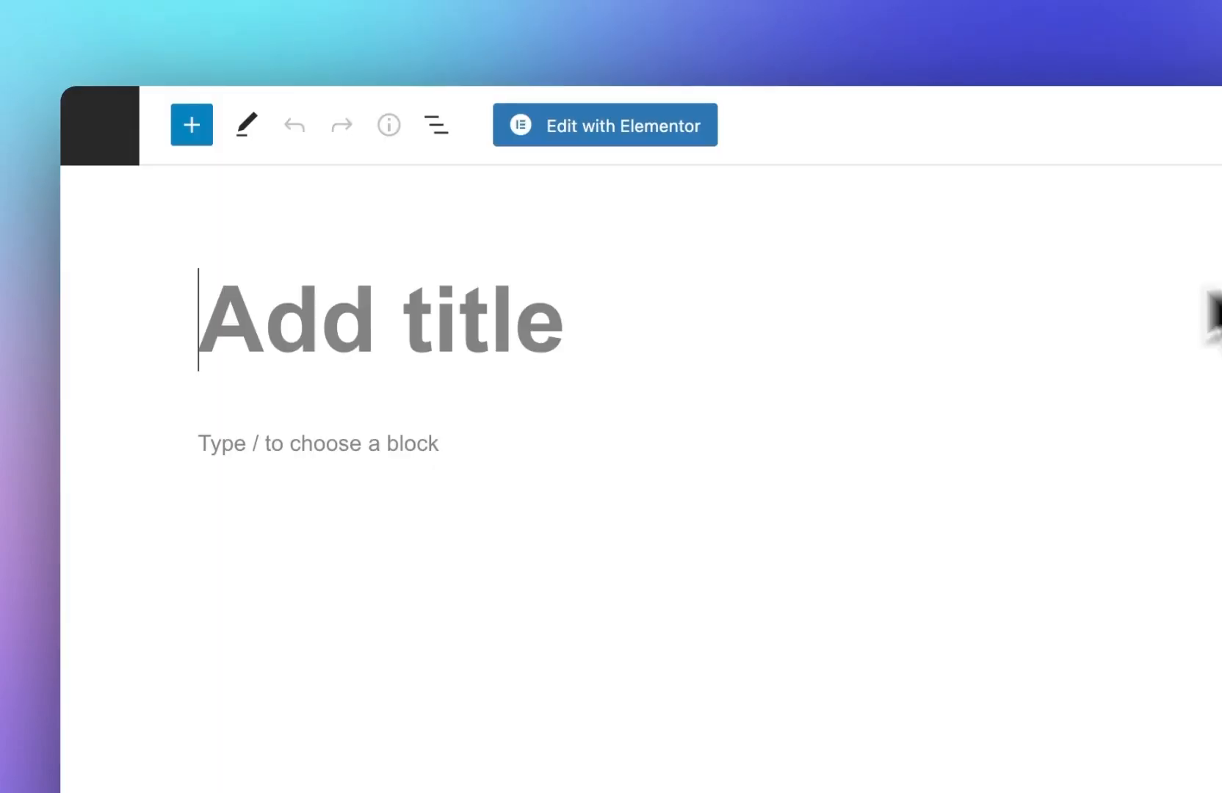
type("CASE CO")
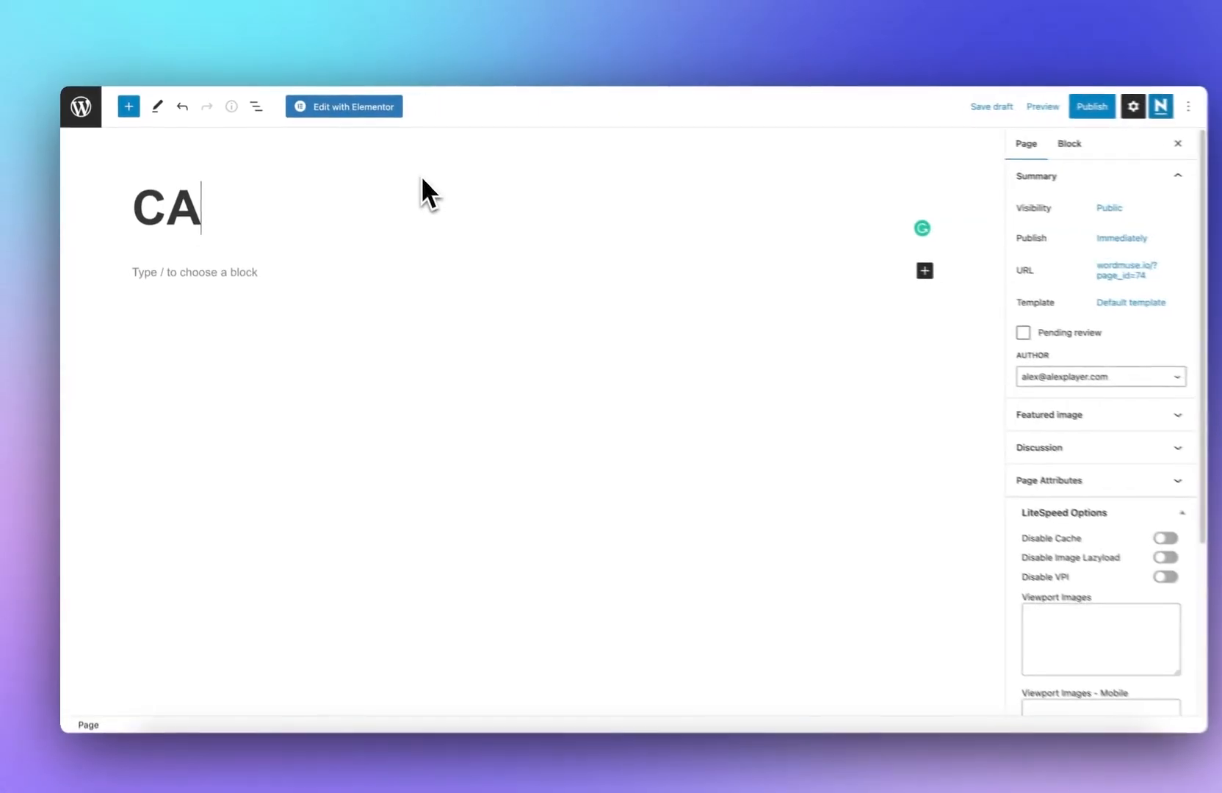
type("NVERTER")
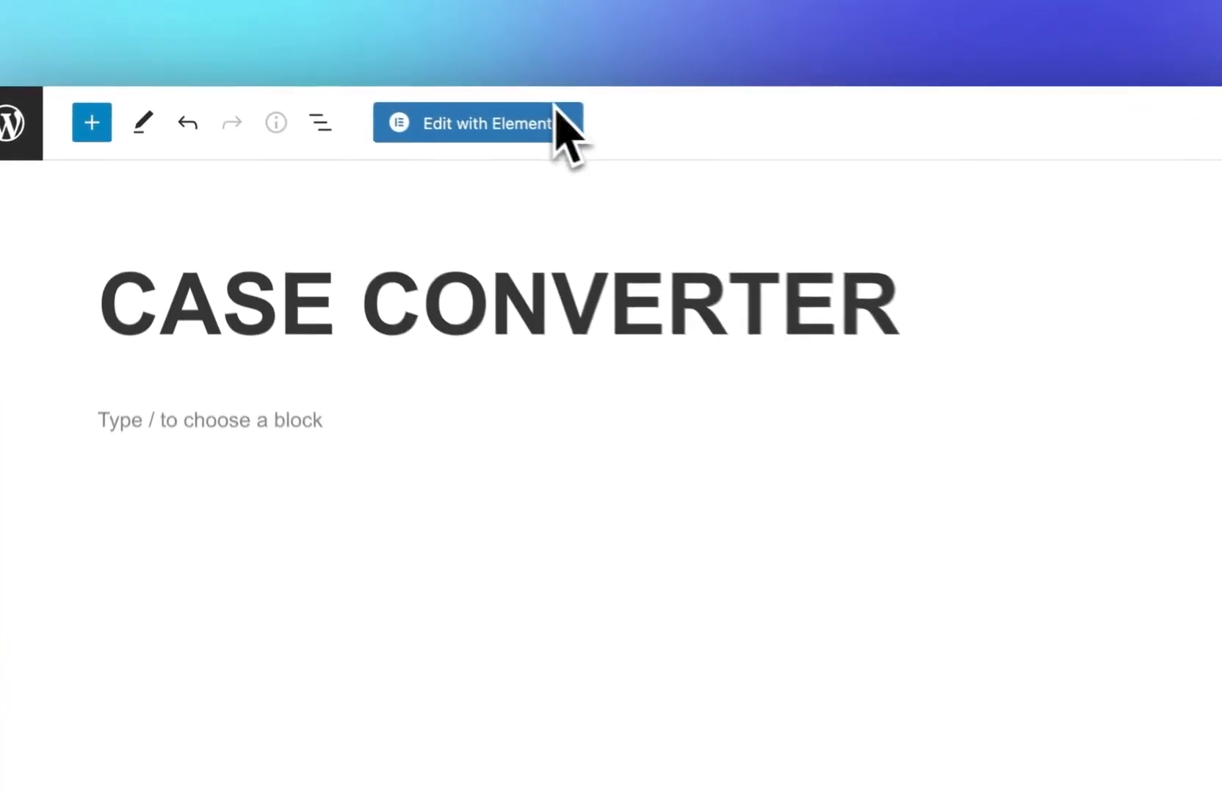
left_click(583, 128)
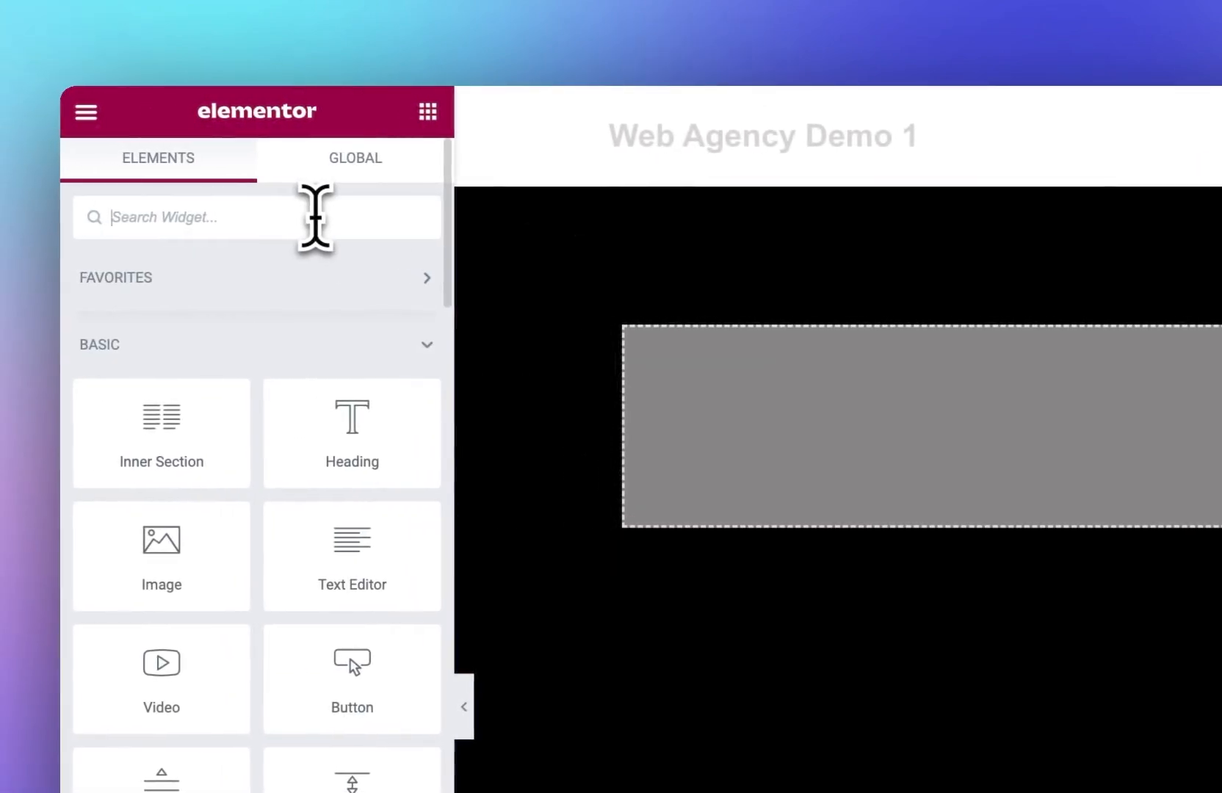
Step: Search for the HTML widget and place it in the page's empty section
left_click(316, 217)
type("H")
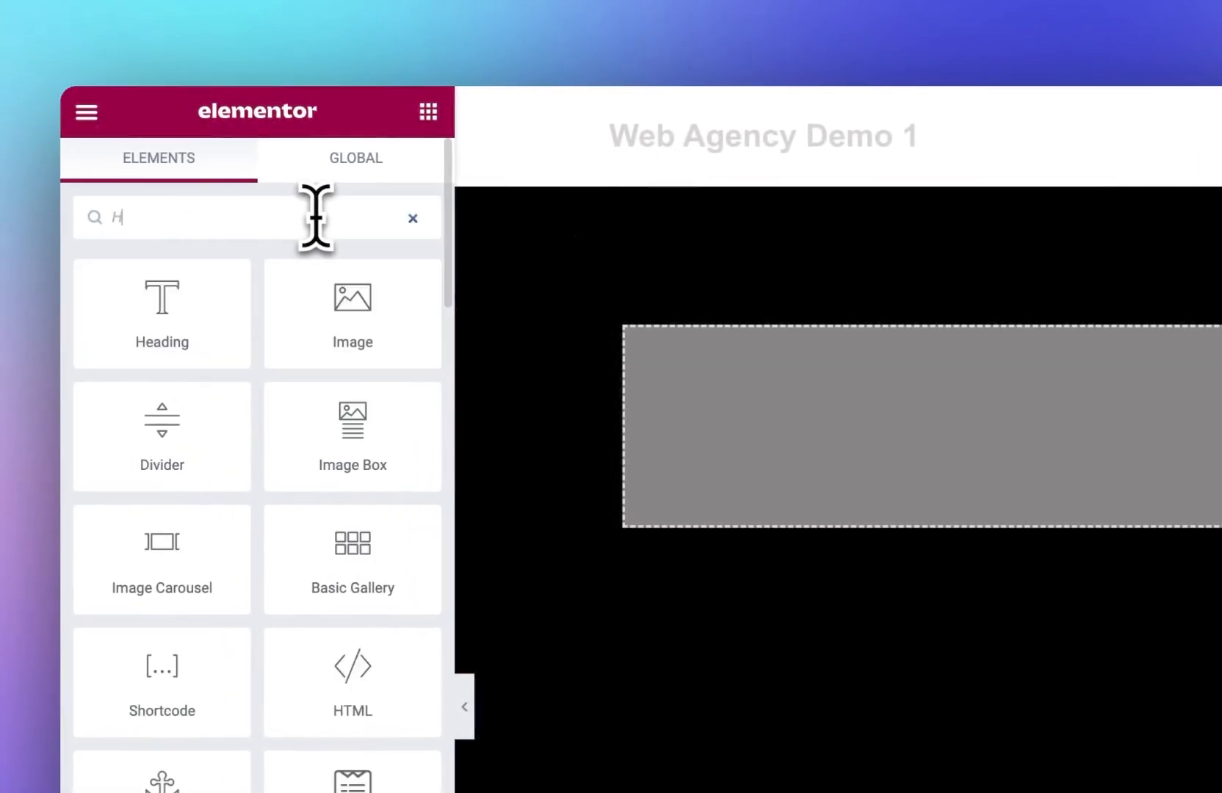
type("TML")
left_click_drag(161, 312, 837, 500)
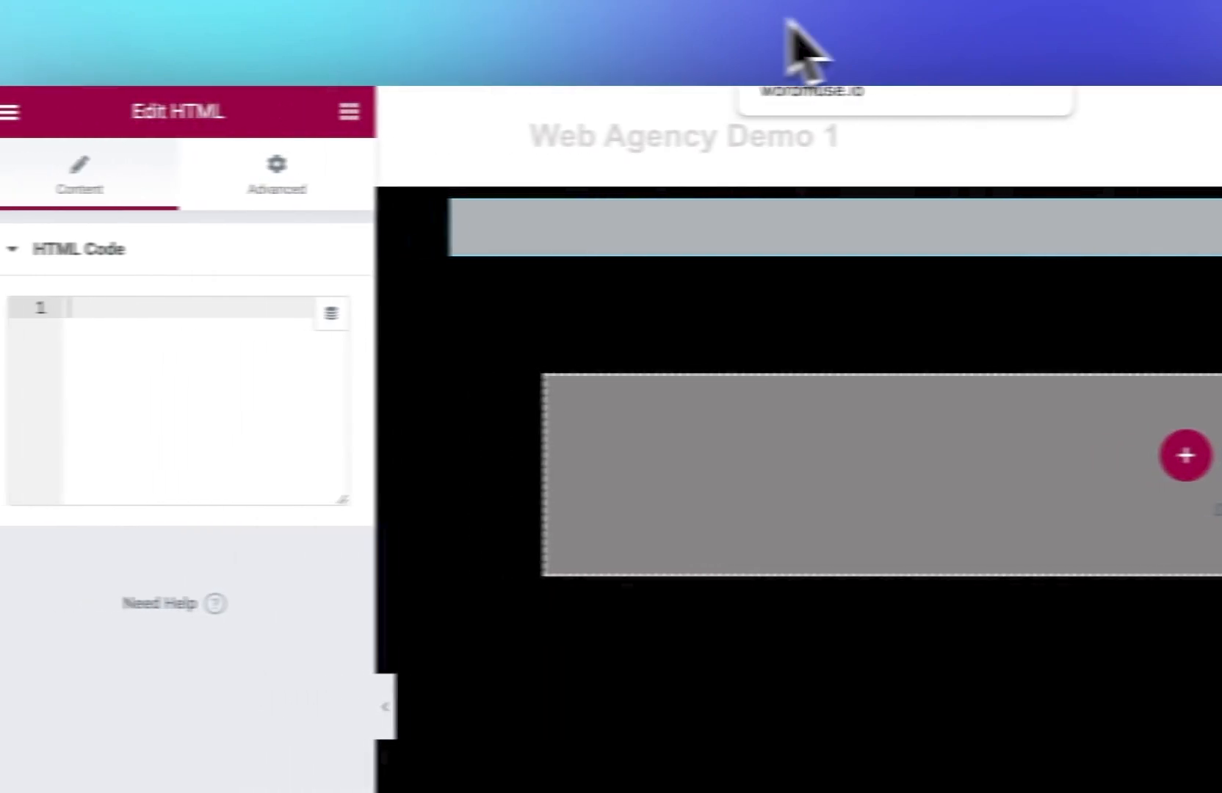
Step: Copy the case converter code from ChatGPT and paste it into the HTML widget's code field
left_click(192, 22)
left_click(527, 327)
key("super+a")
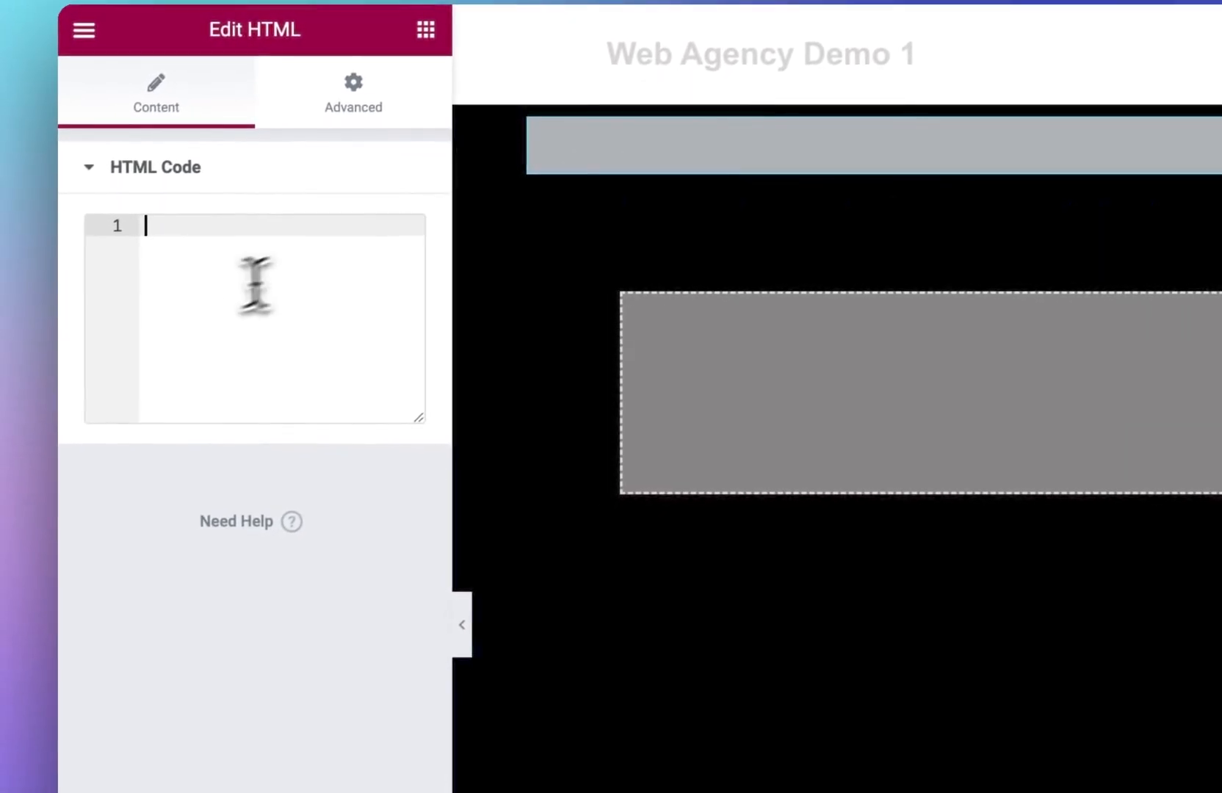
key("super+v")
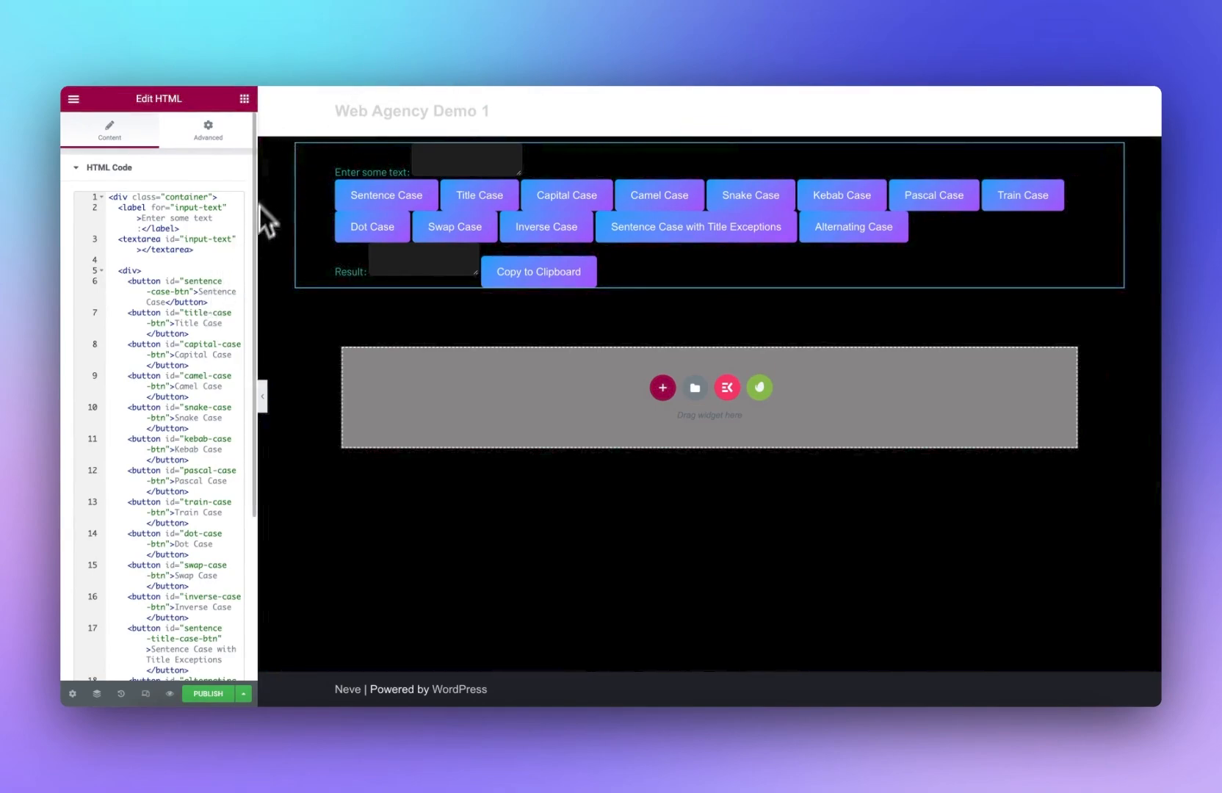
Step: Scroll through the pasted case converter code in the HTML widget's code field
scroll(228, 279, "down", 5)
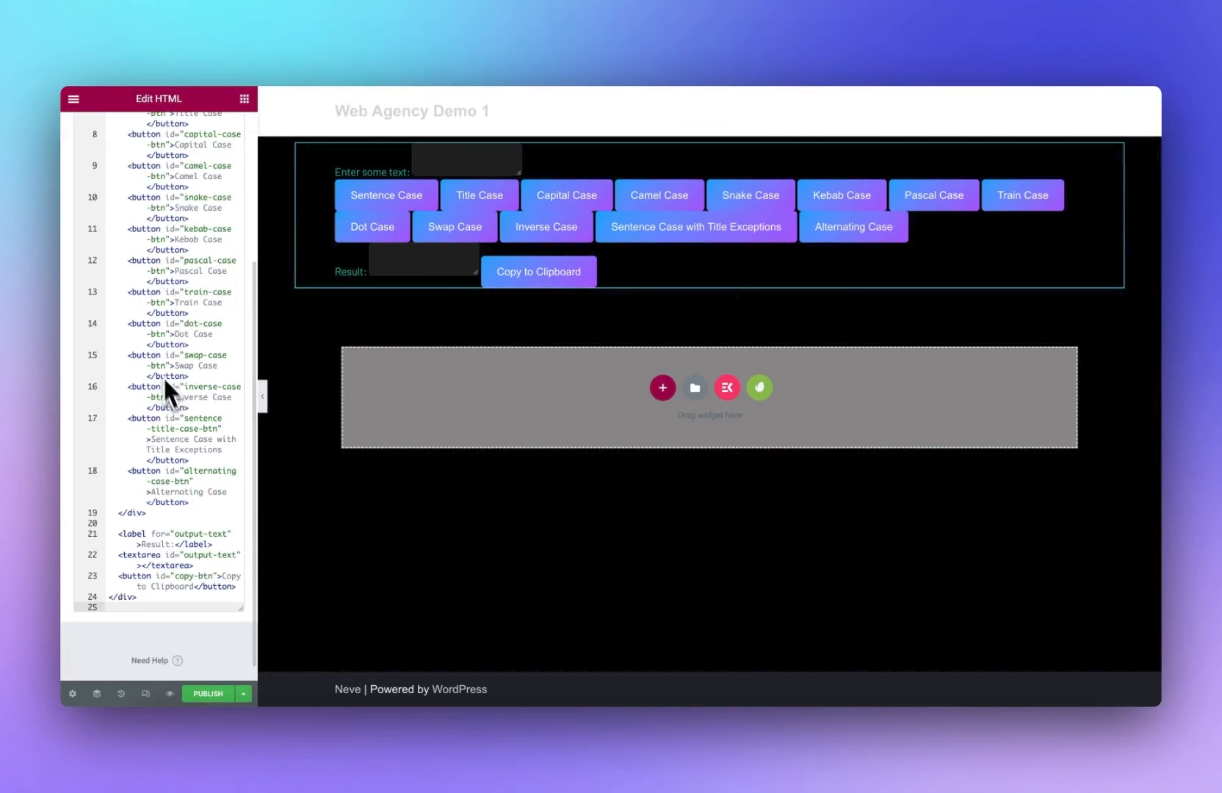
scroll(175, 375, "down", 1)
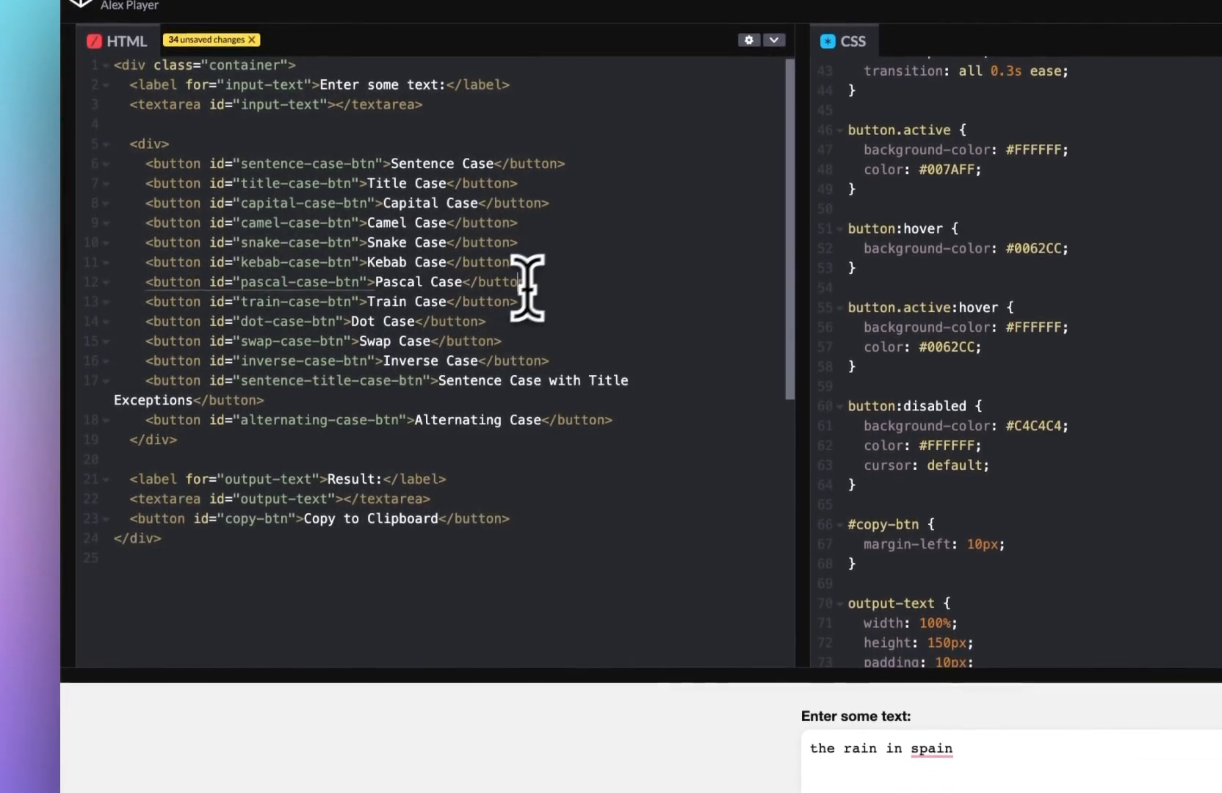
Step: Start a new ChatGPT chat with a prompt beginning HERE IS MY HTML AND, and review the generated CSS
key("ctrl+a")
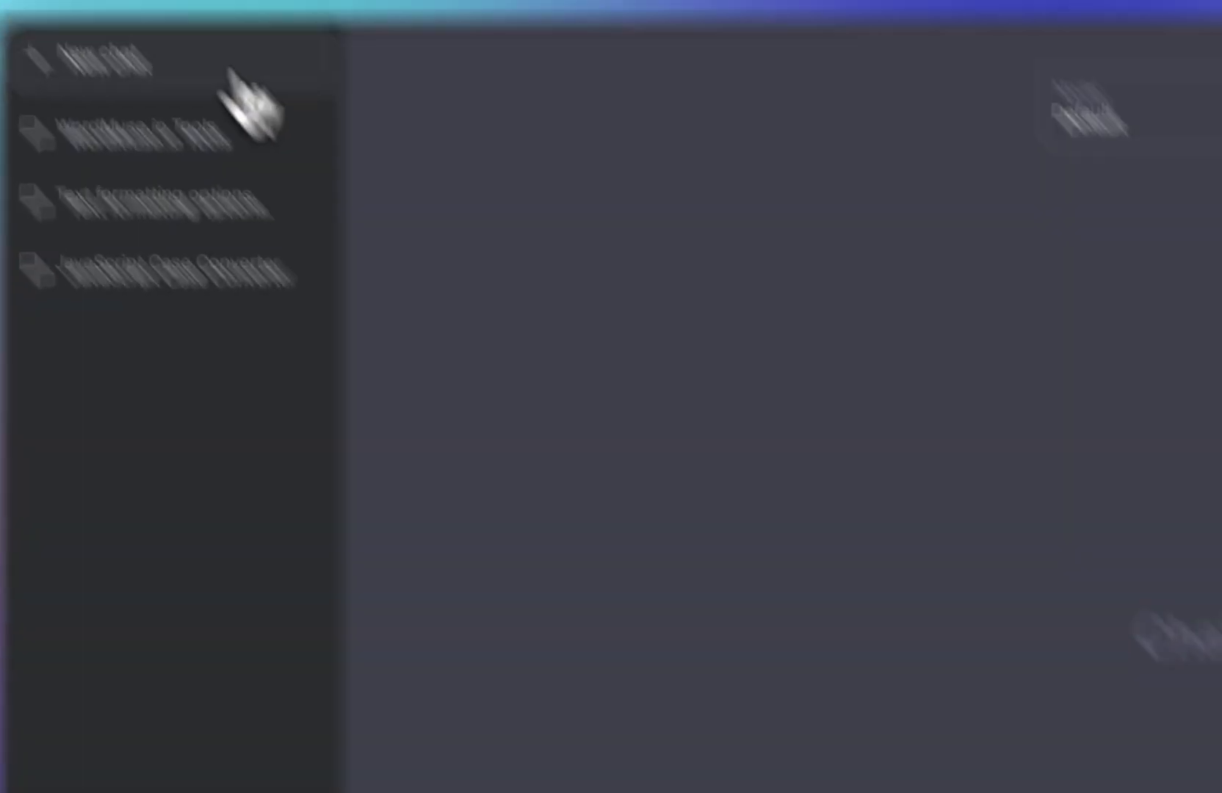
left_click(279, 129)
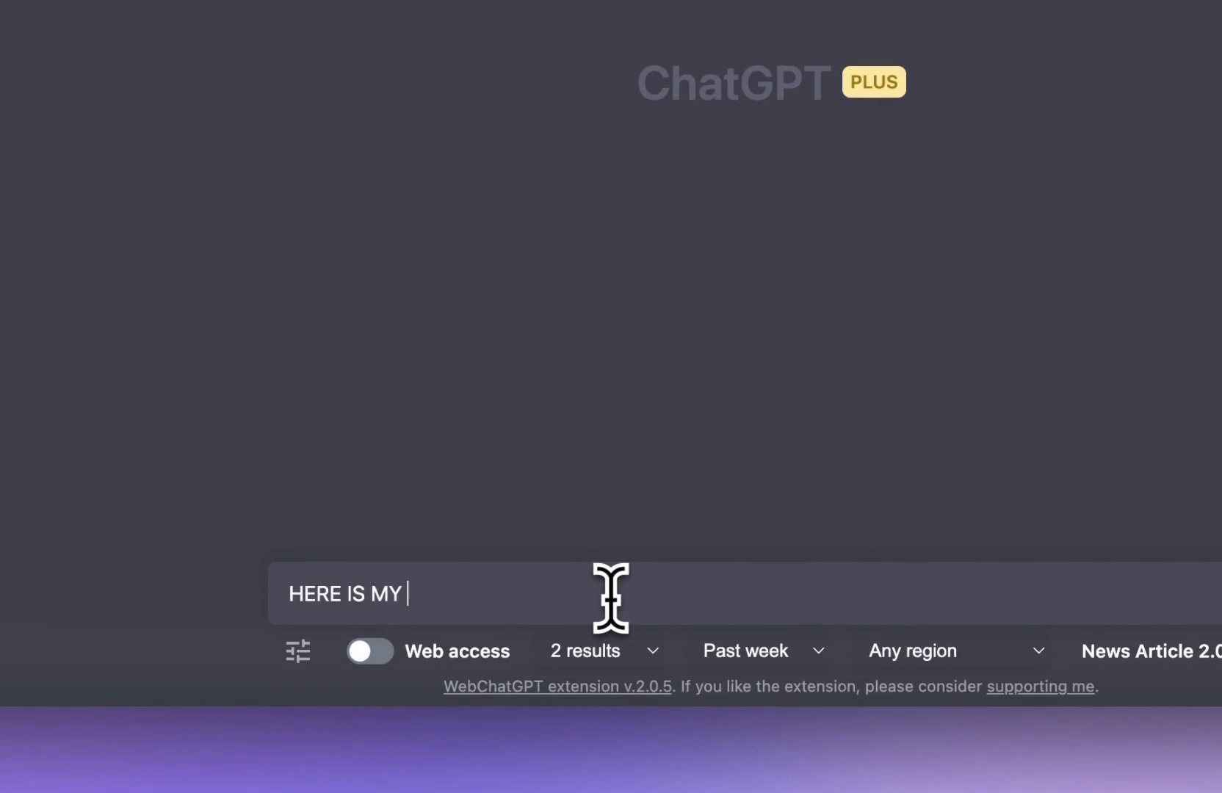
type("HERE IS MY HTML AND")
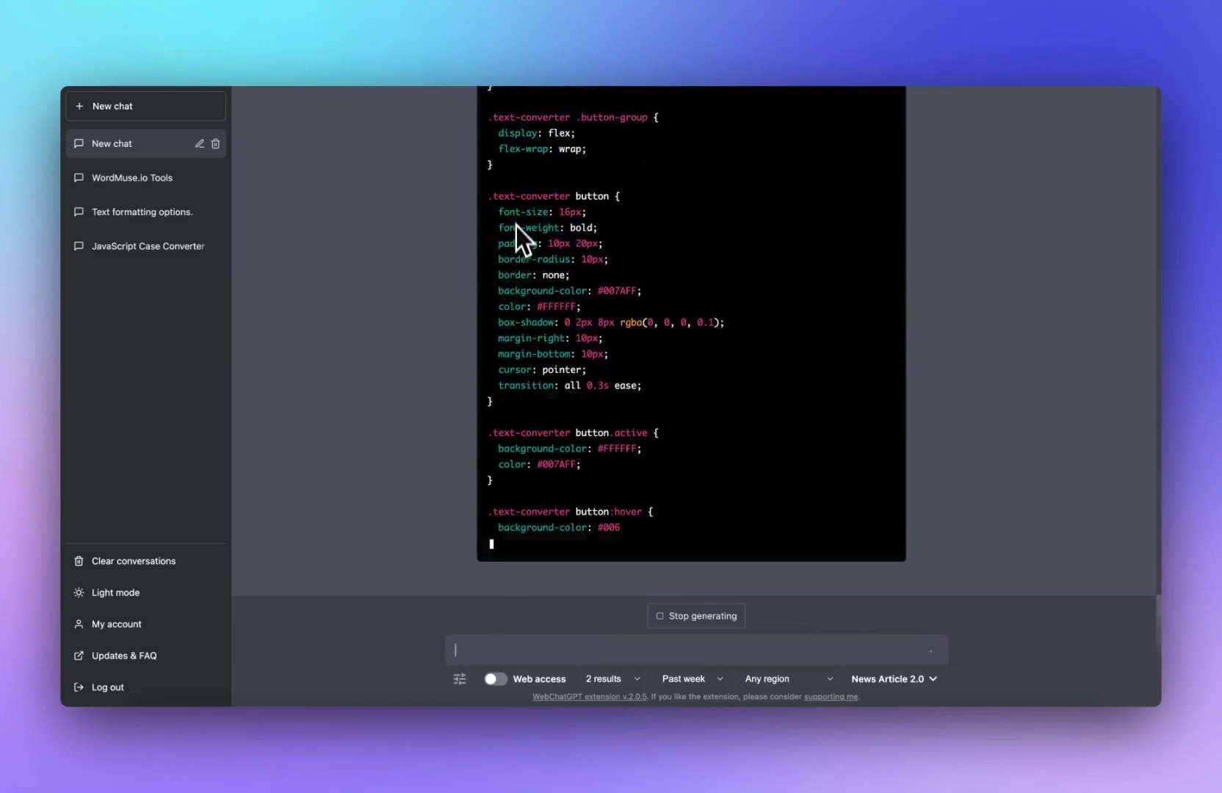
scroll(529, 176, "up", 1)
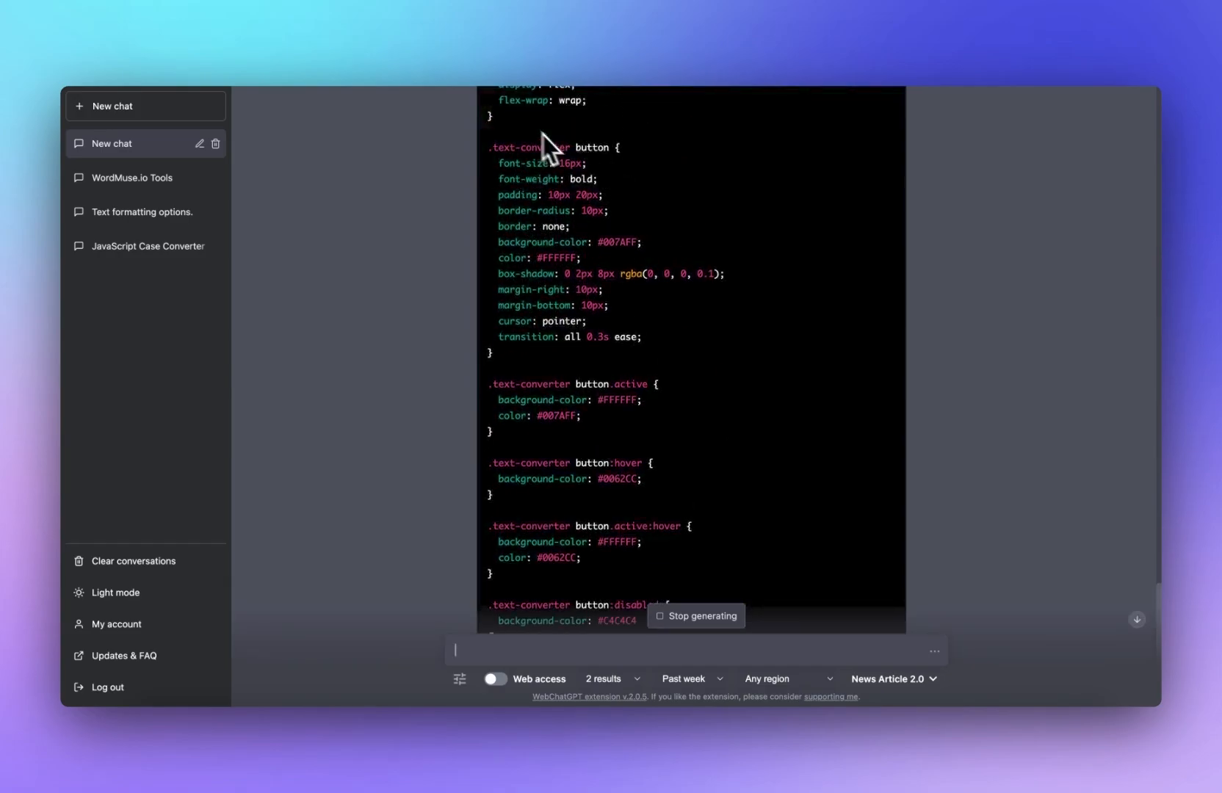
scroll(545, 462, "down", 5)
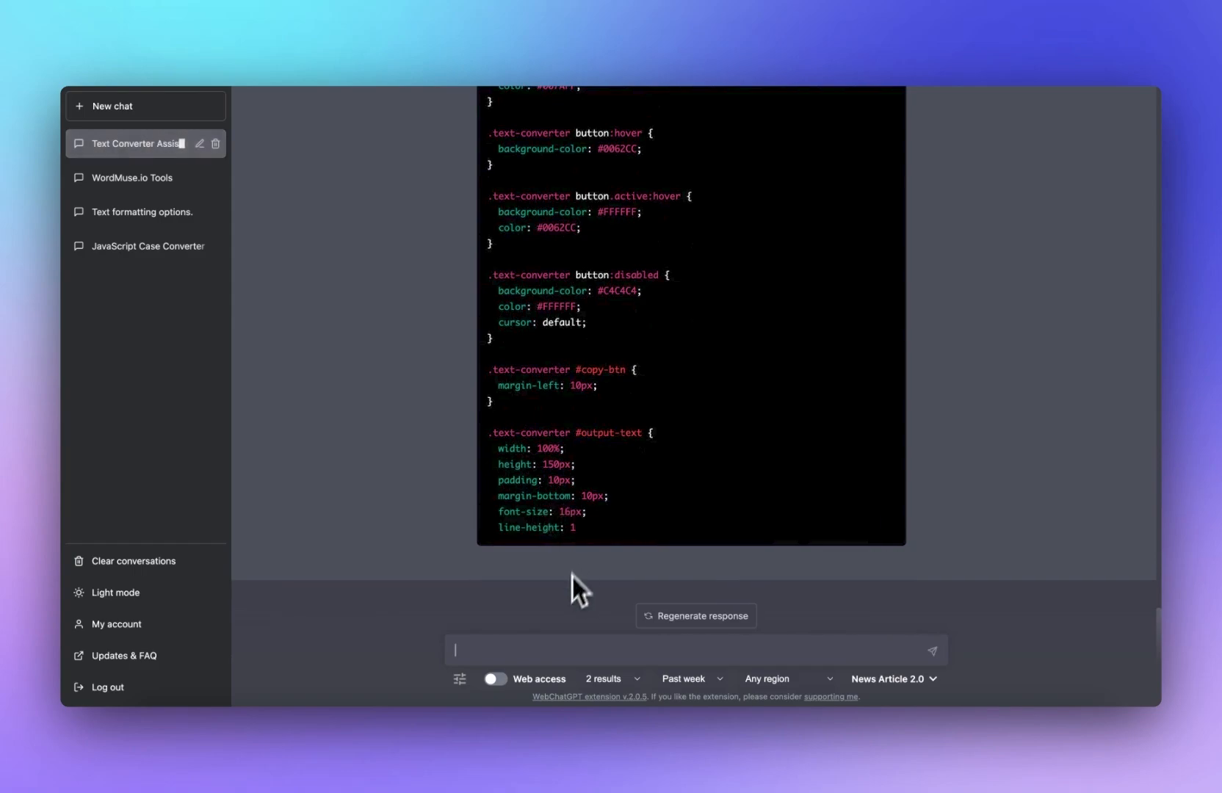
Step: Ask ChatGPT to CONTINUE WHERE YOU LEFT OFF with the CSS
left_click(507, 645)
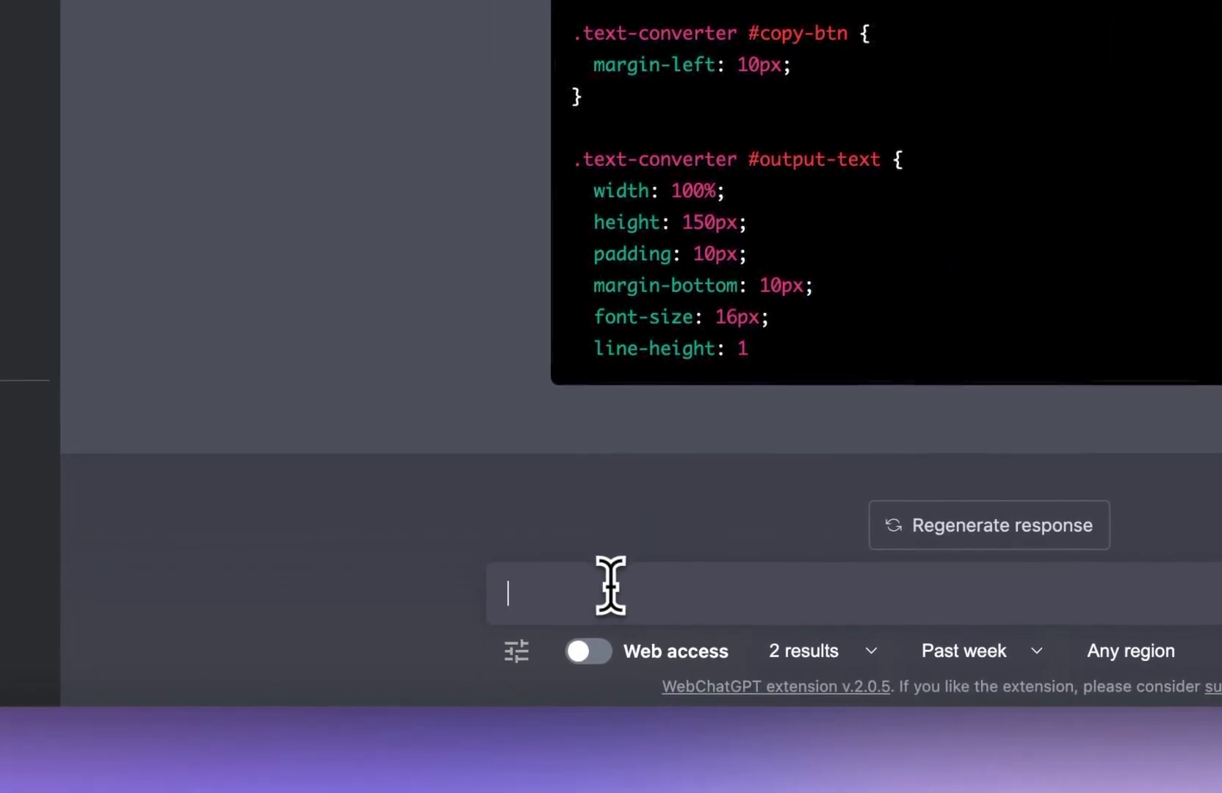
type("CONTIN")
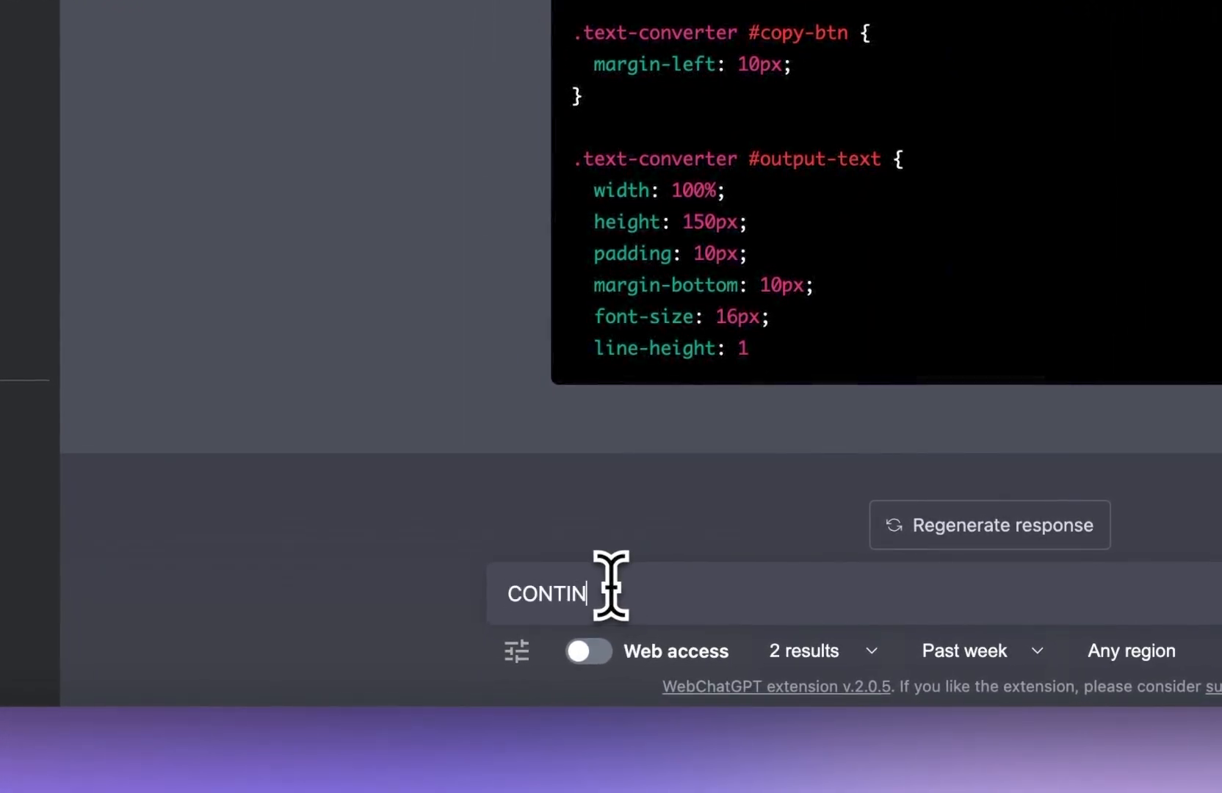
type("UE WHERE YOU LE")
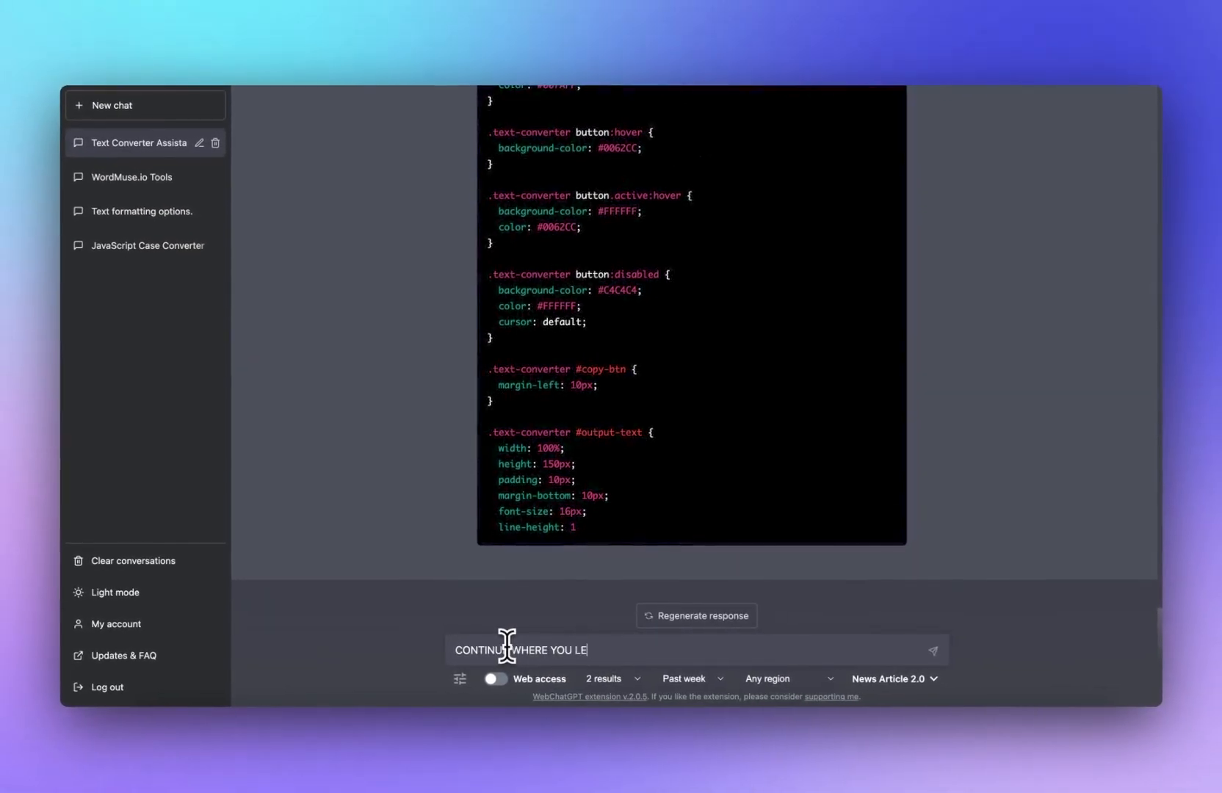
type("FT OFF")
key("Return")
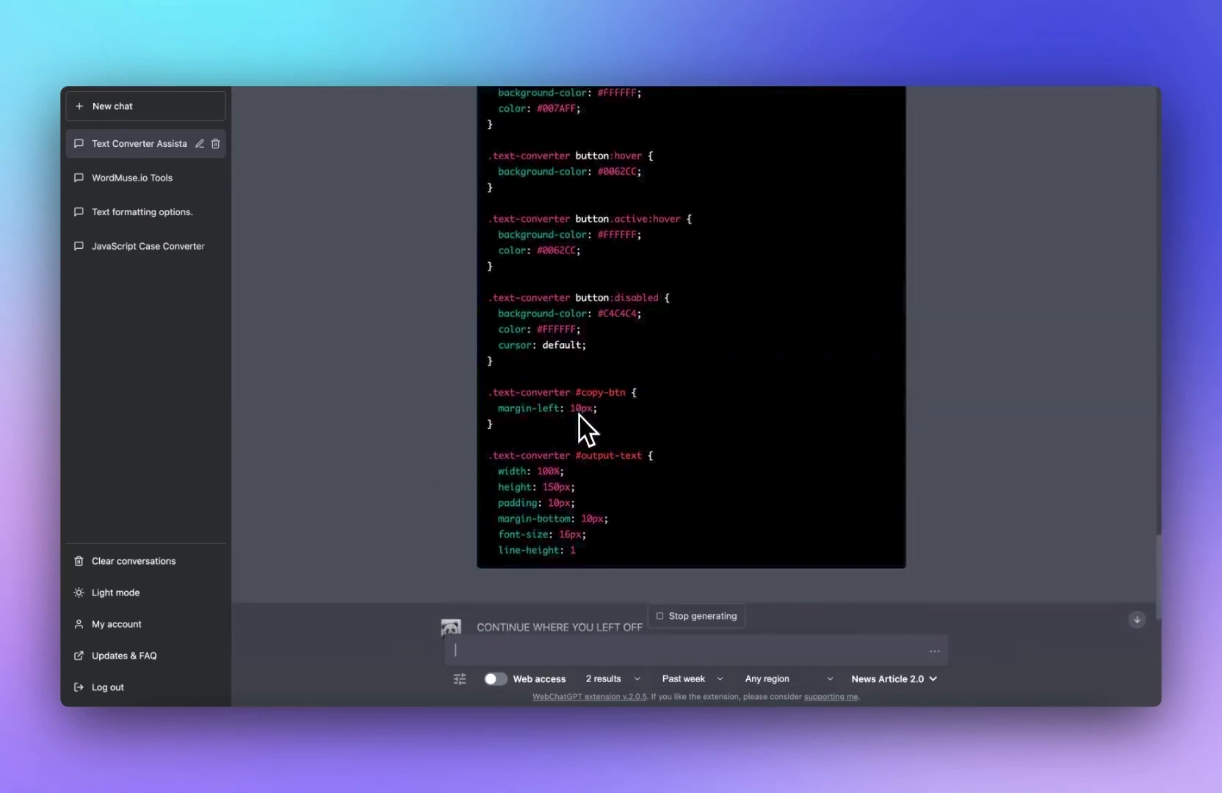
Step: Copy the generated CSS and paste it into the CodePen CSS editor, replacing its existing contents
scroll(580, 417, "up", 10)
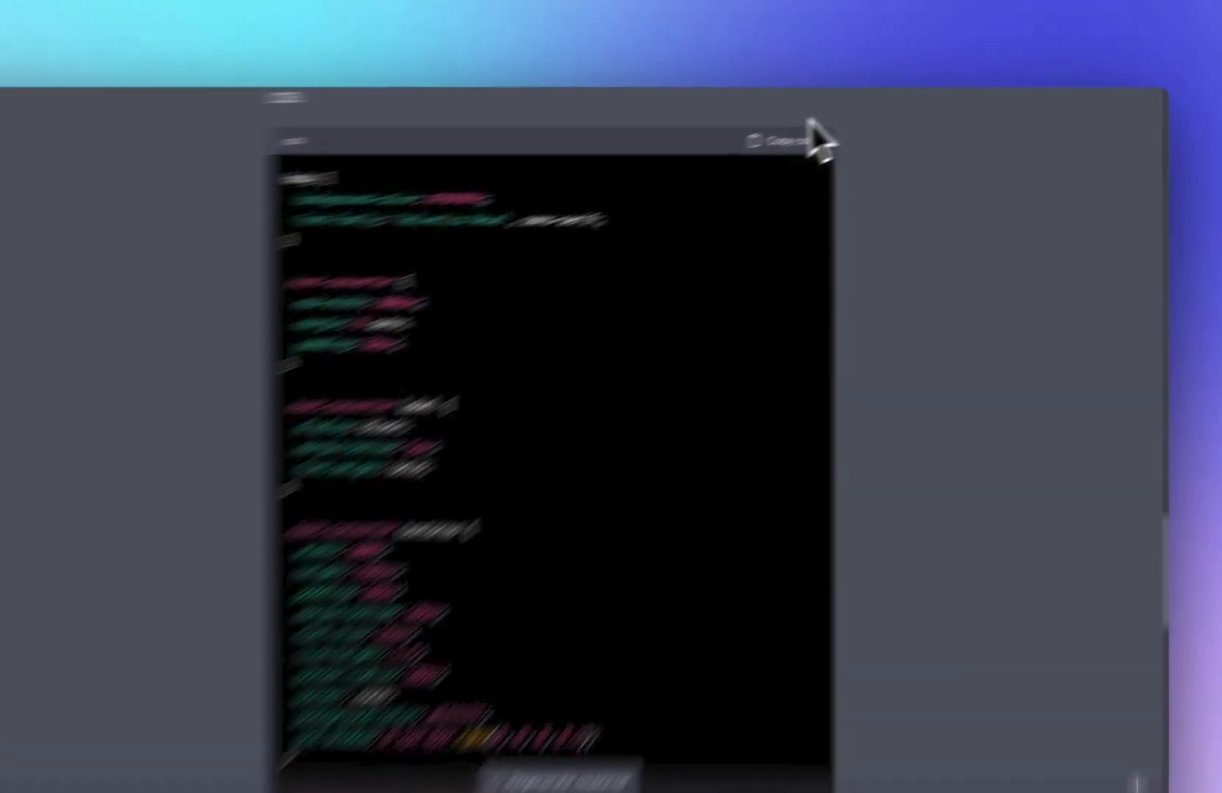
left_click(869, 127)
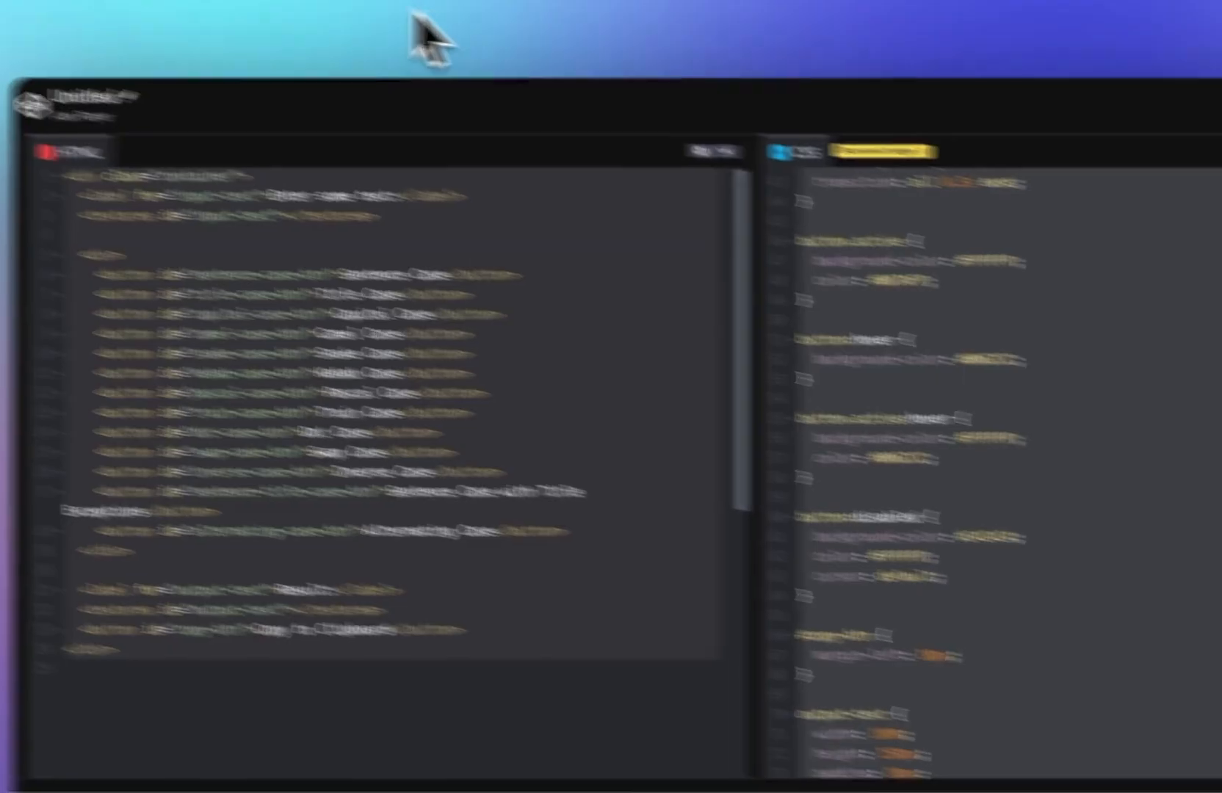
left_click(1083, 393)
key("super+a")
key("super+v")
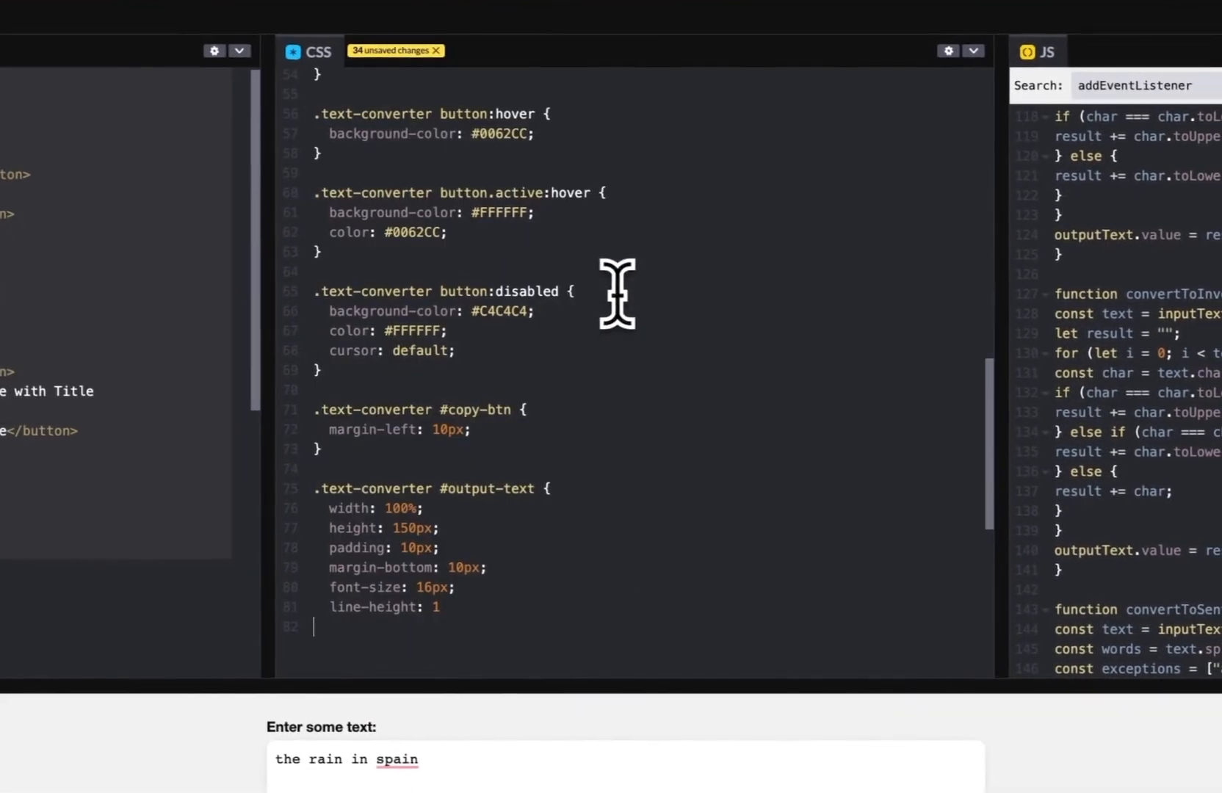
scroll(1102, 440, "down", 8)
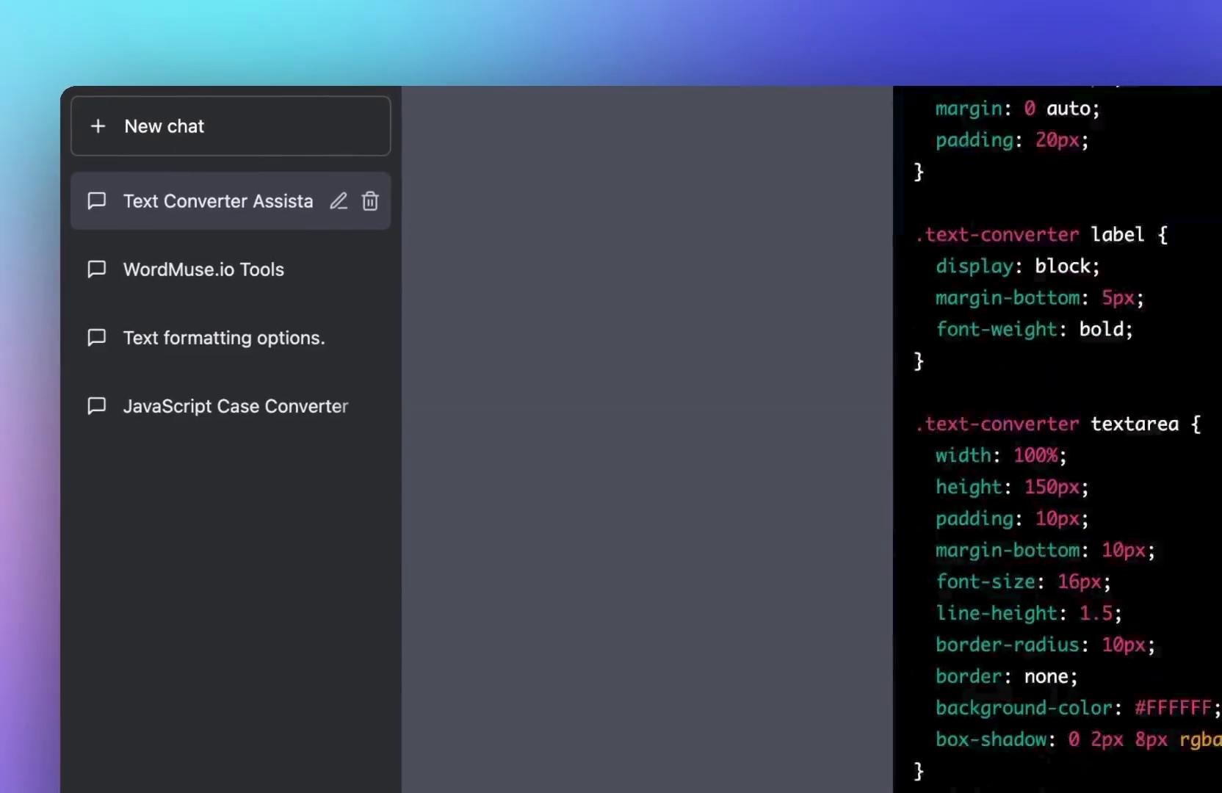
scroll(868, 346, "down", 12)
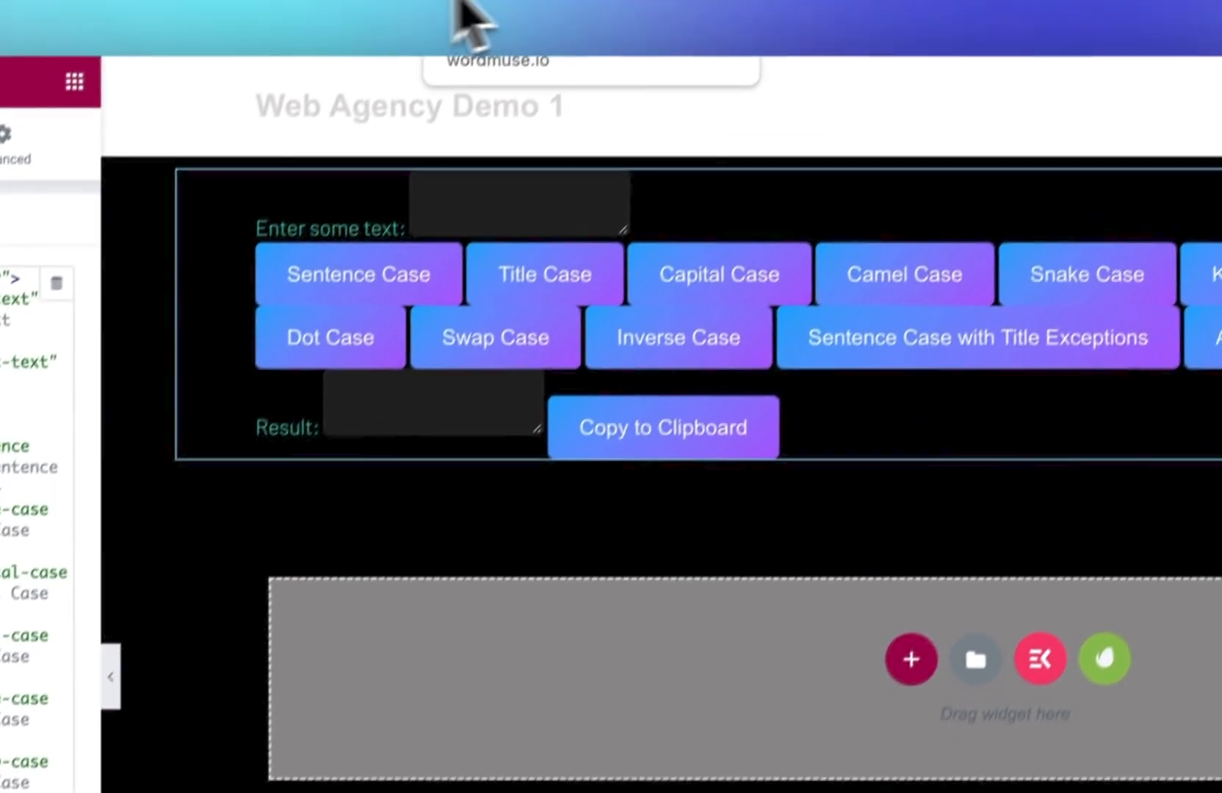
Step: Open the WordPress dashboard and go to adding a new plugin
left_click(715, 19)
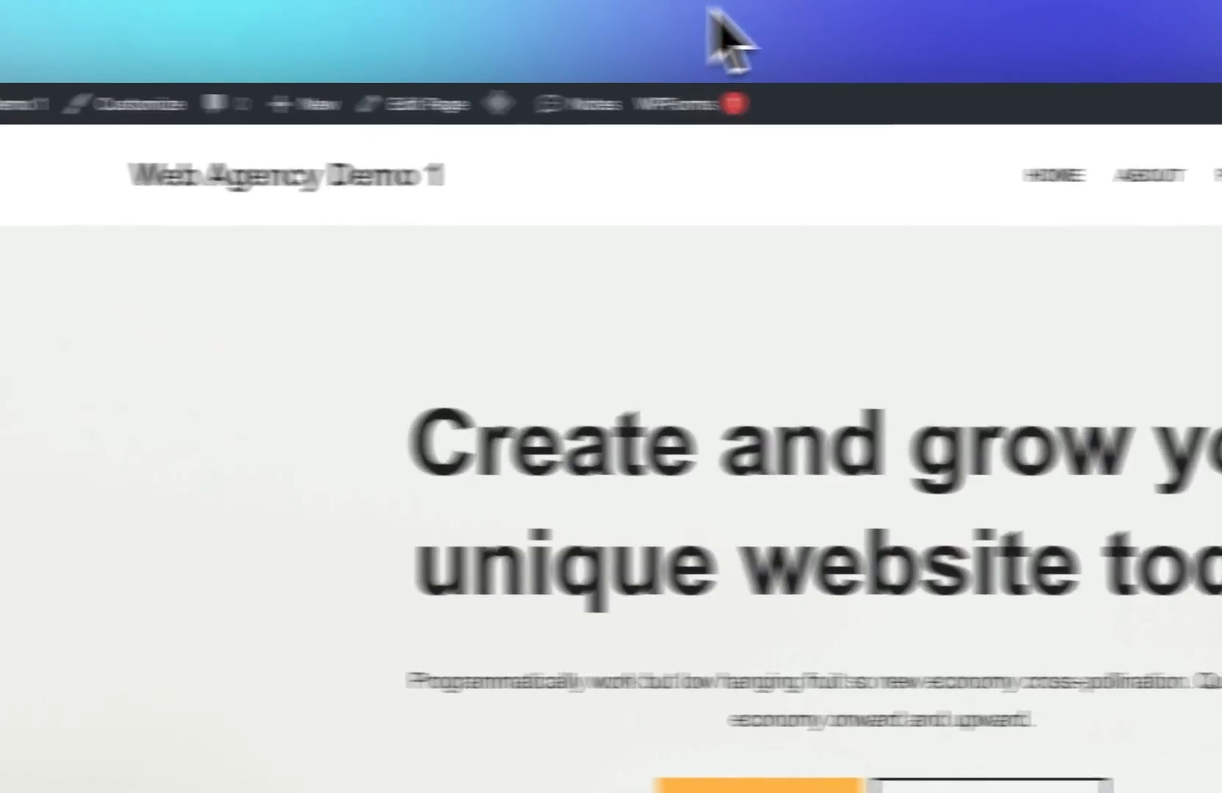
left_click(208, 108)
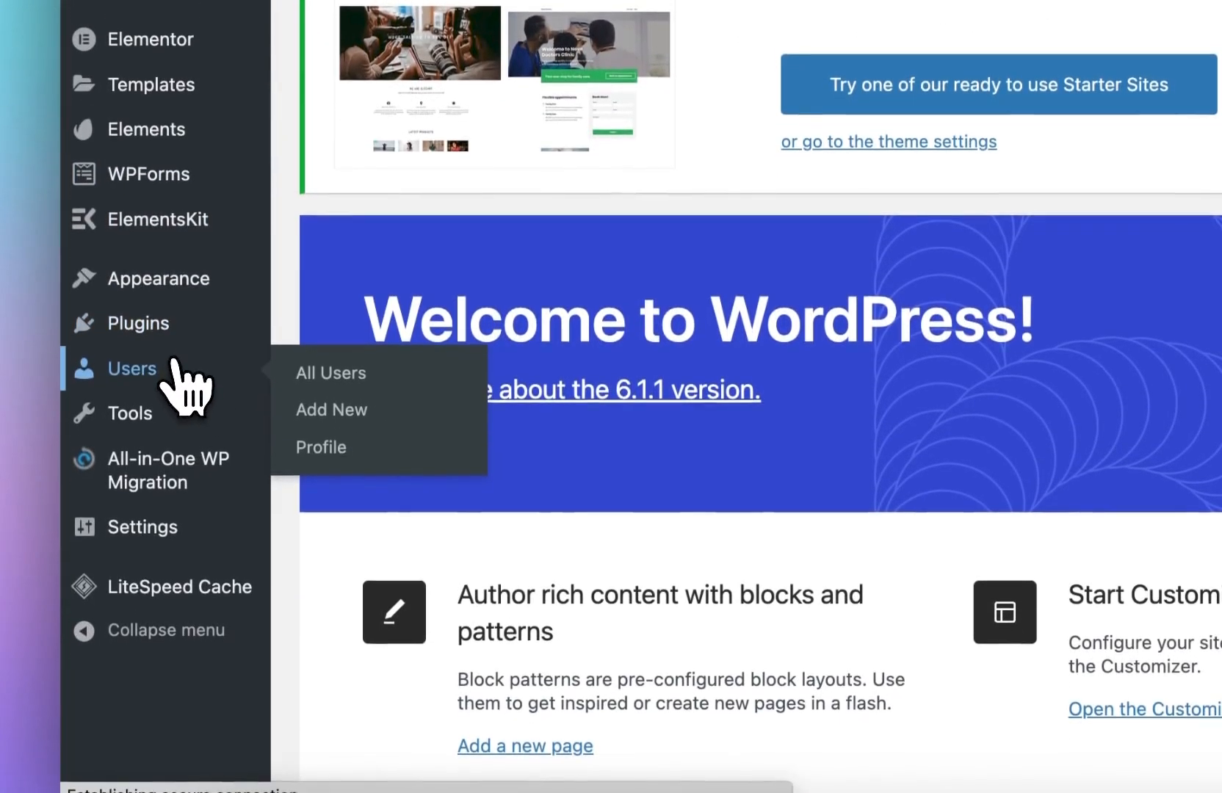
left_click(176, 482)
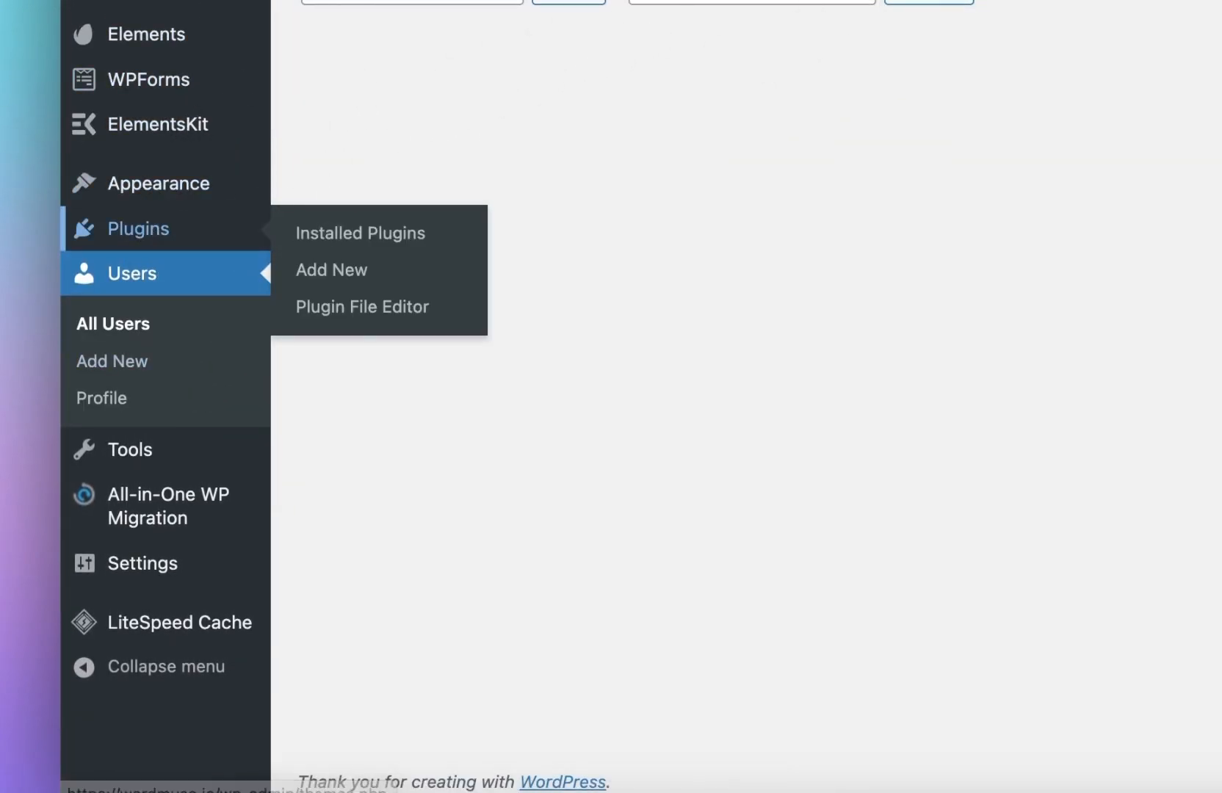
left_click(147, 231)
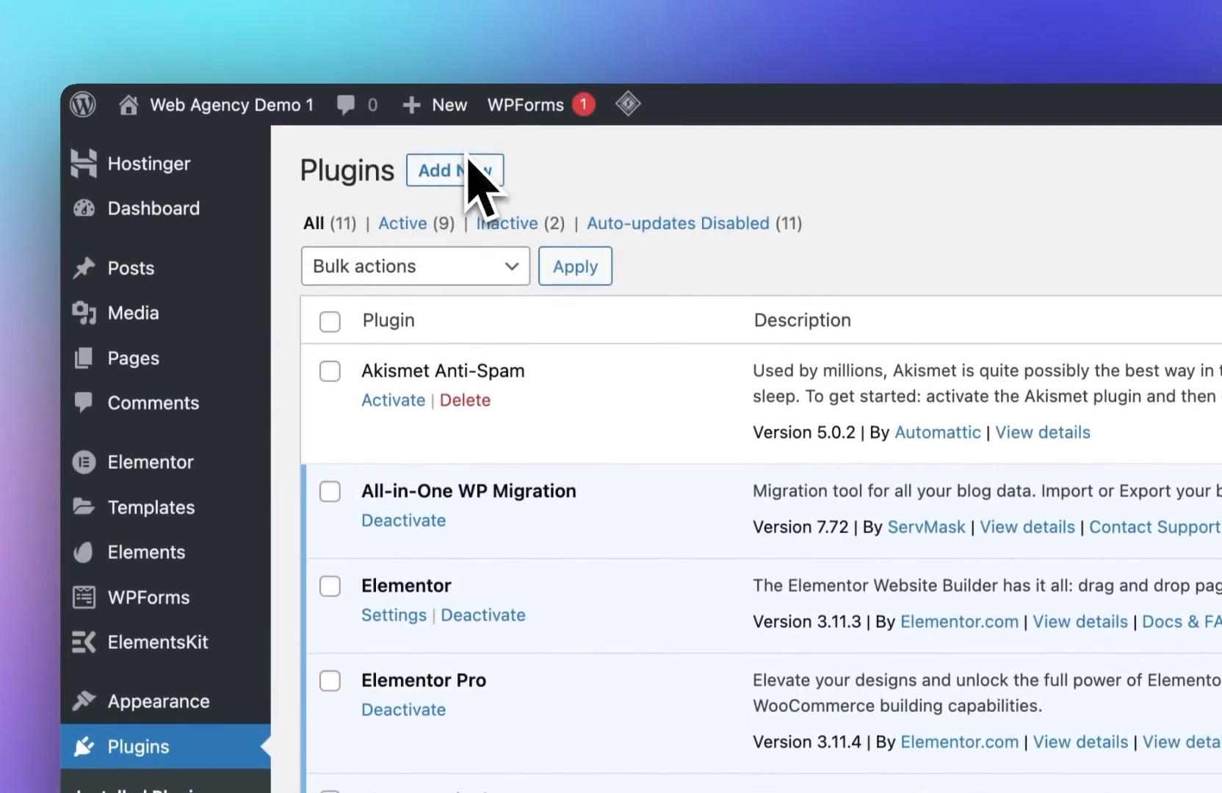
left_click(477, 168)
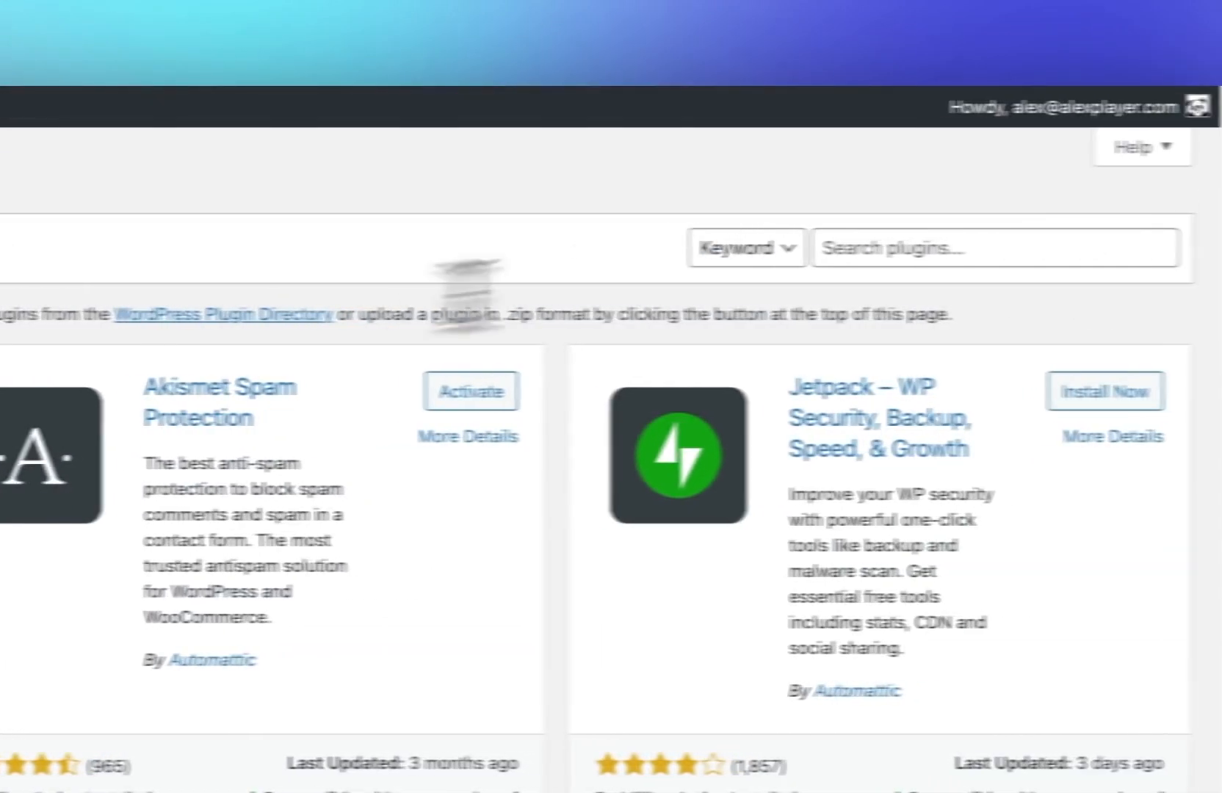
Step: Search plugins for css js, then install and activate Simple Custom CSS and JS
left_click(786, 253)
type("css")
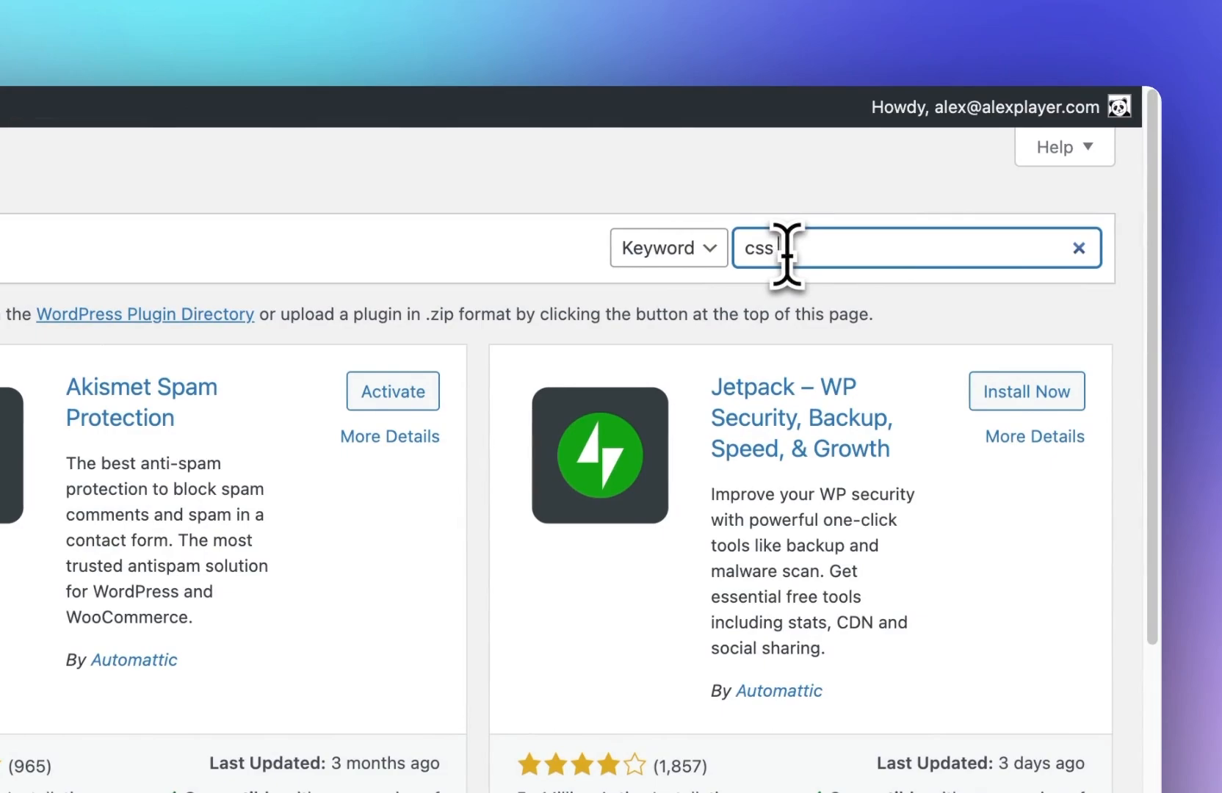
type(" js")
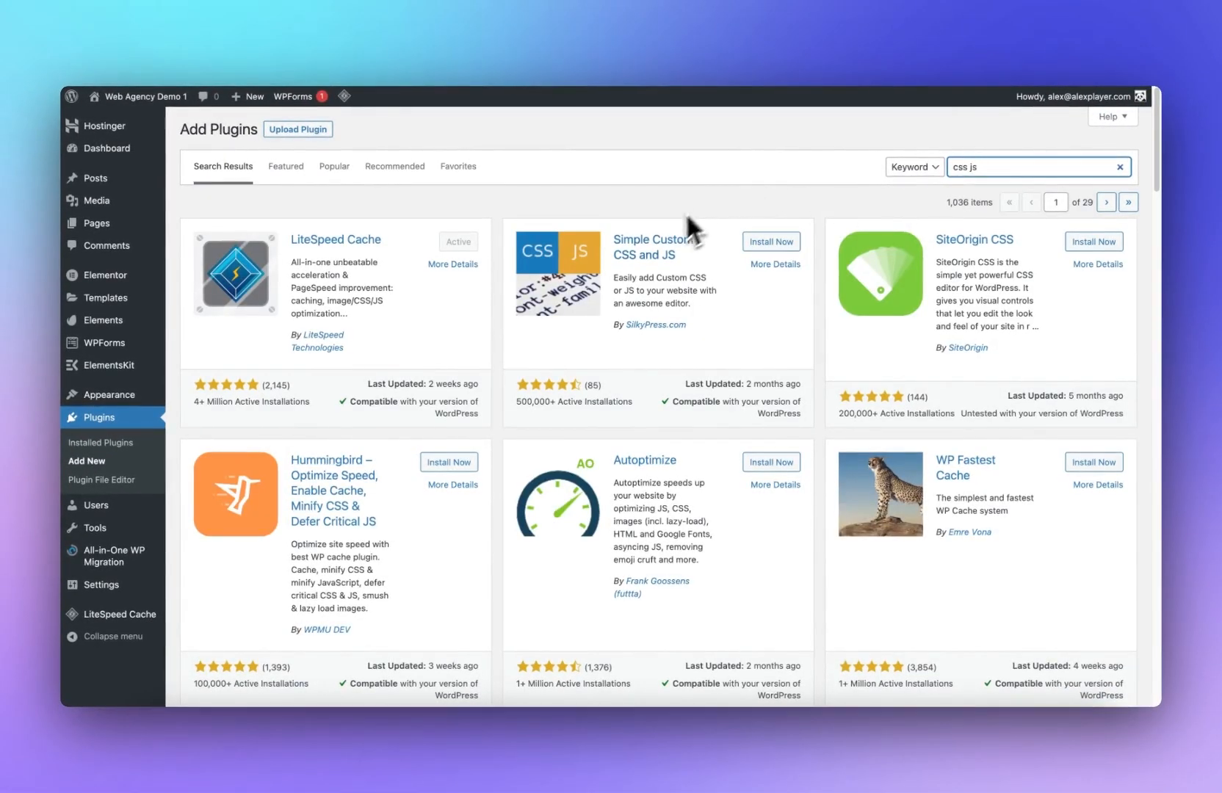
left_click(766, 242)
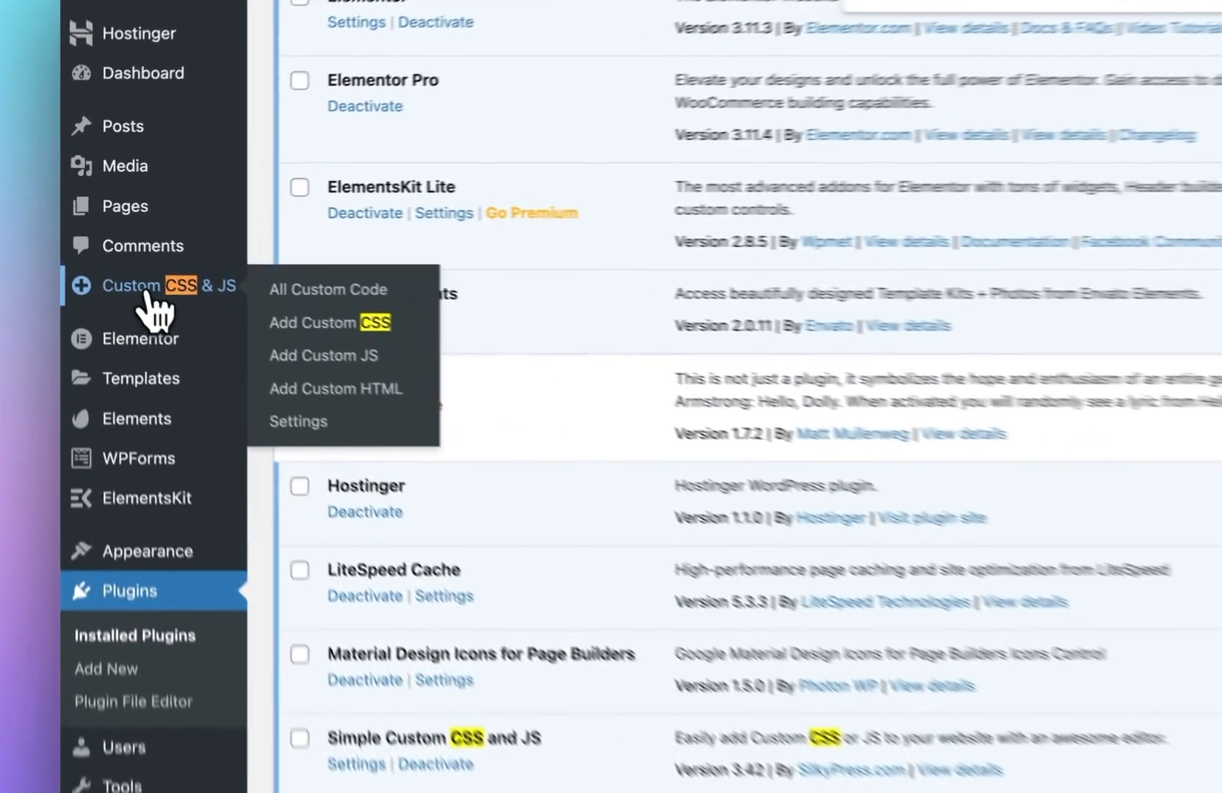
left_click(110, 270)
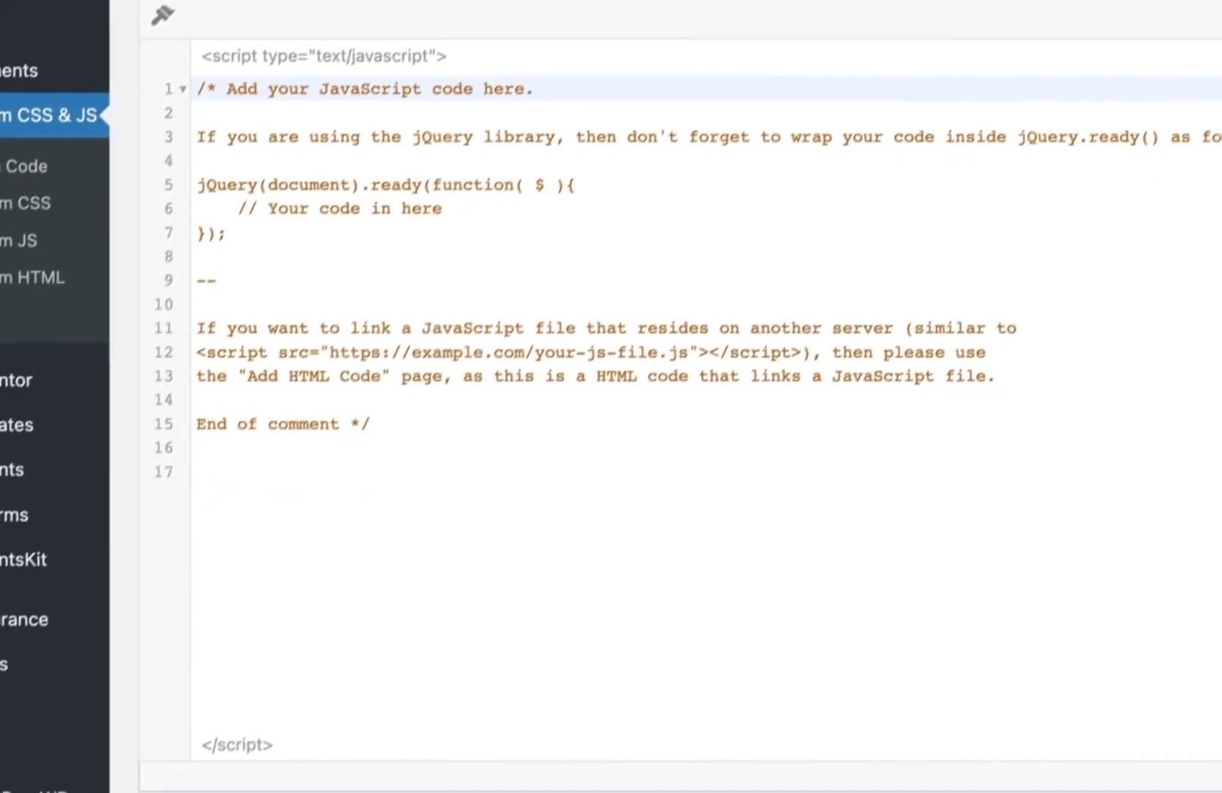
Step: Replace the template comment in a new custom JS code entry with the pasted case converter JavaScript
key("ctrl+a")
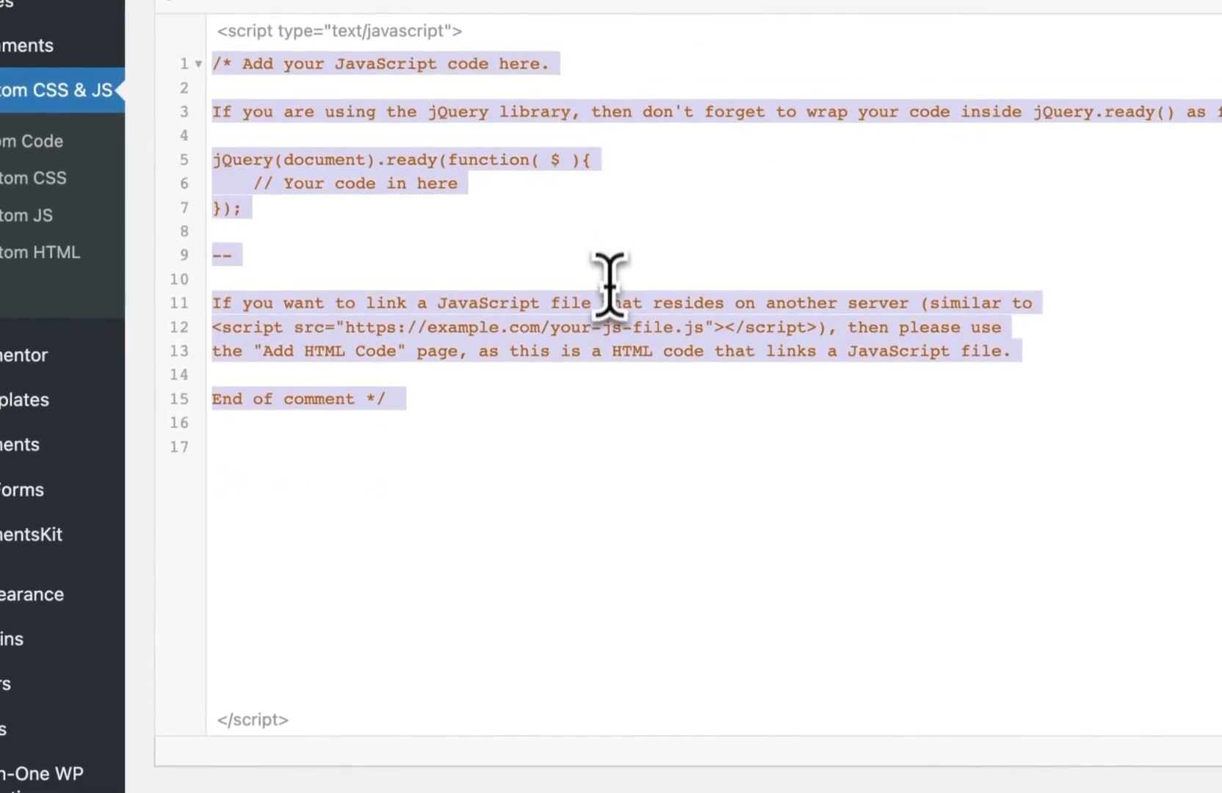
key("ctrl+v")
scroll(543, 254, "up", 20)
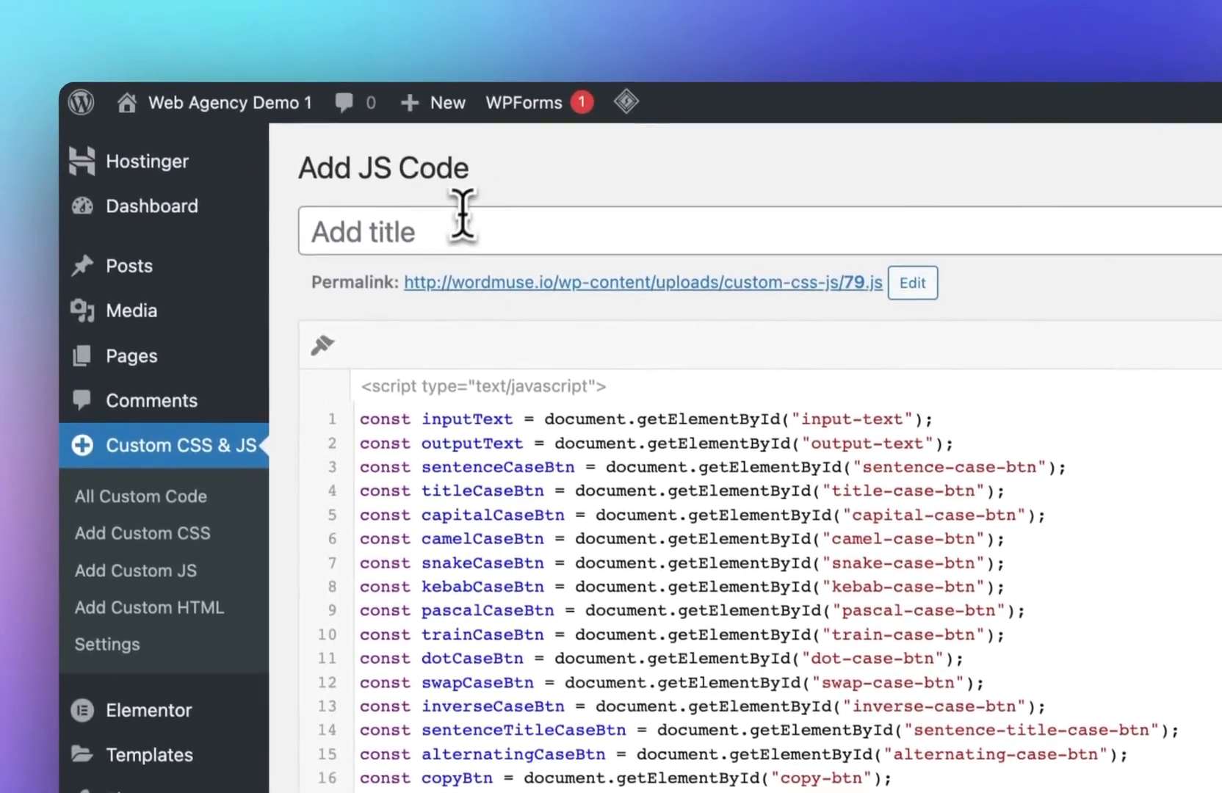
Step: Title the custom JS code JS Case Converter and publish it
left_click(462, 215)
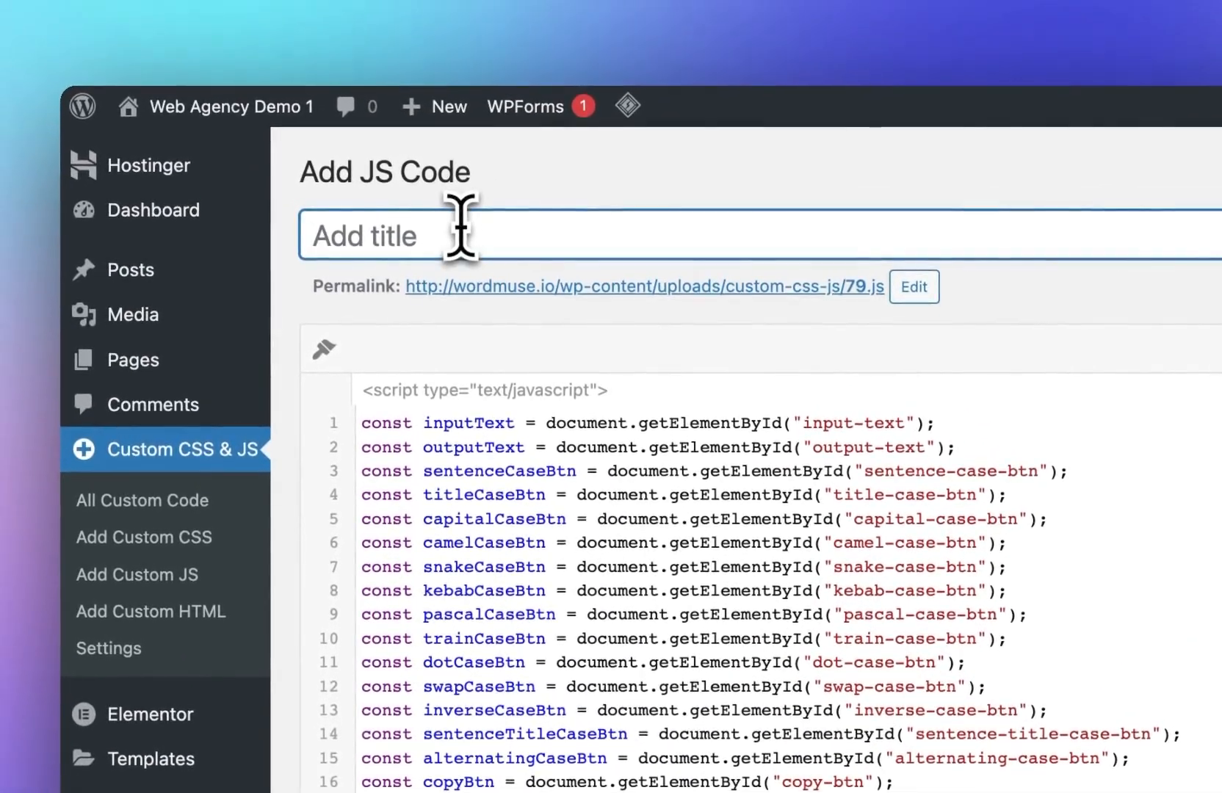
type("JS")
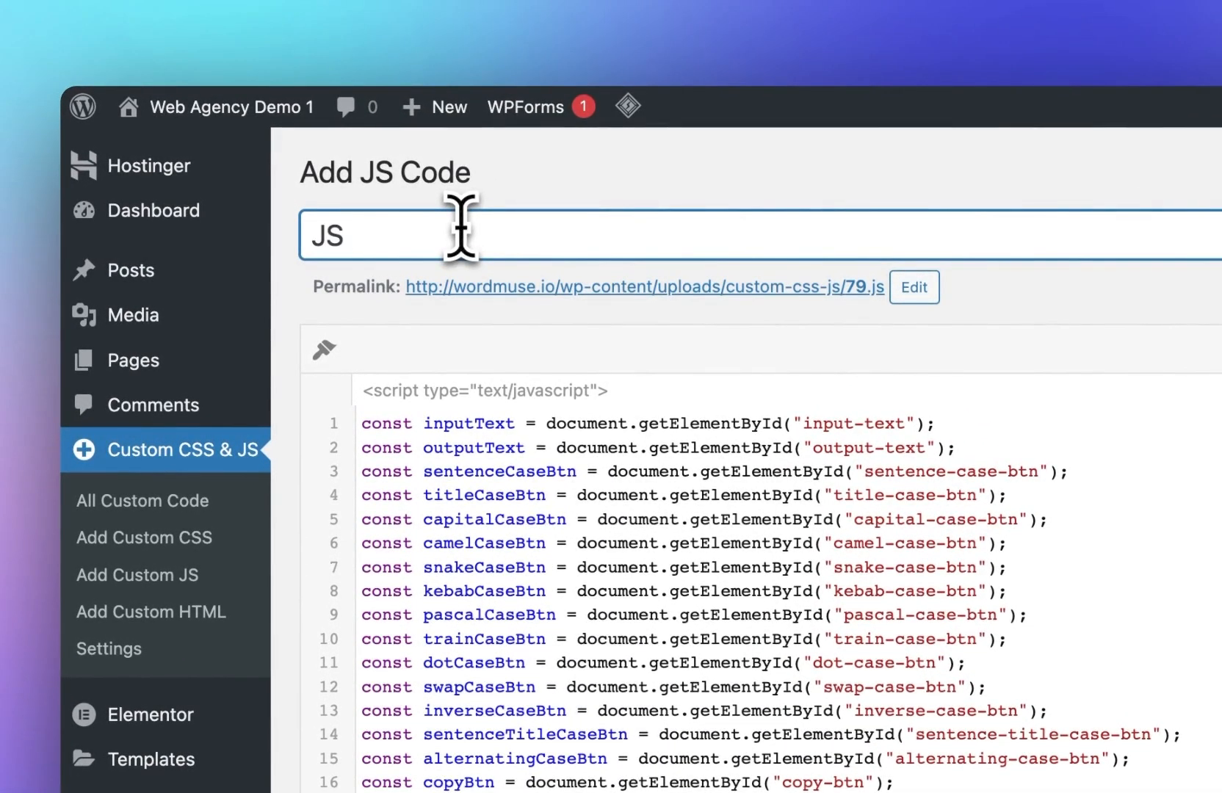
type(" Case Converter")
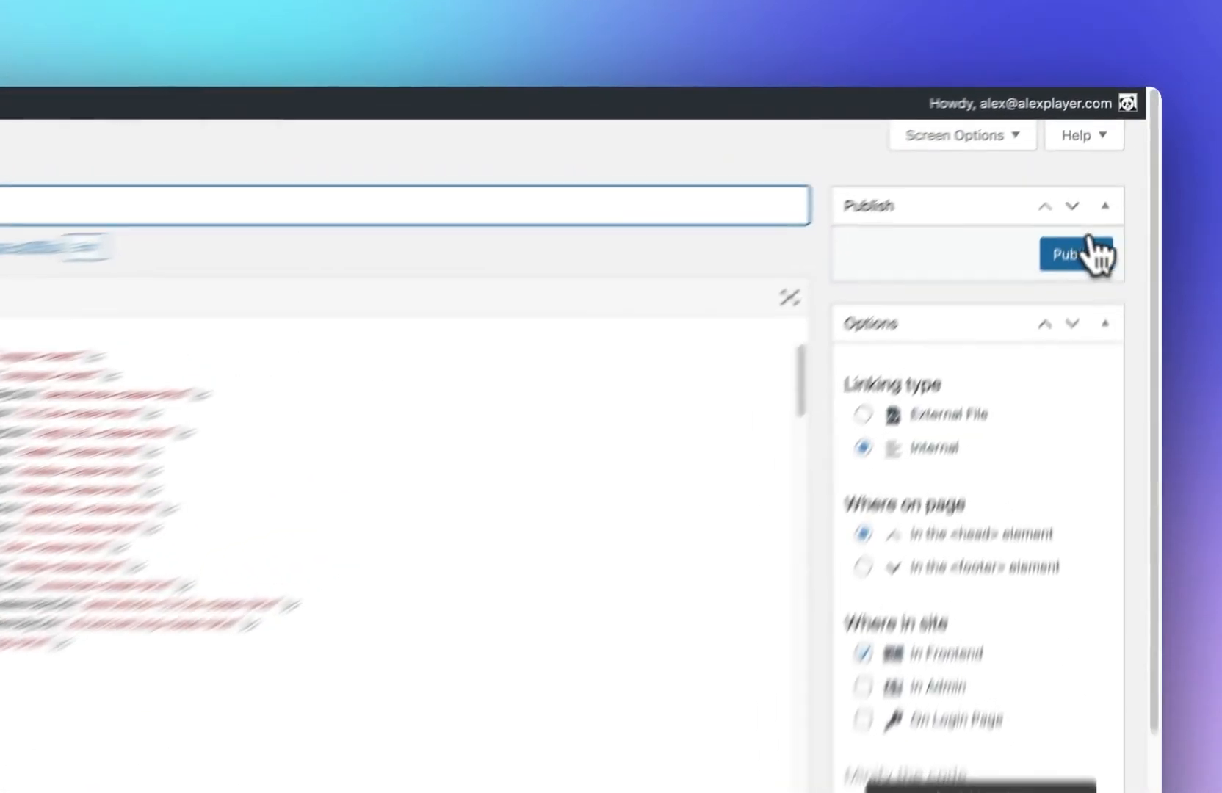
left_click(1107, 191)
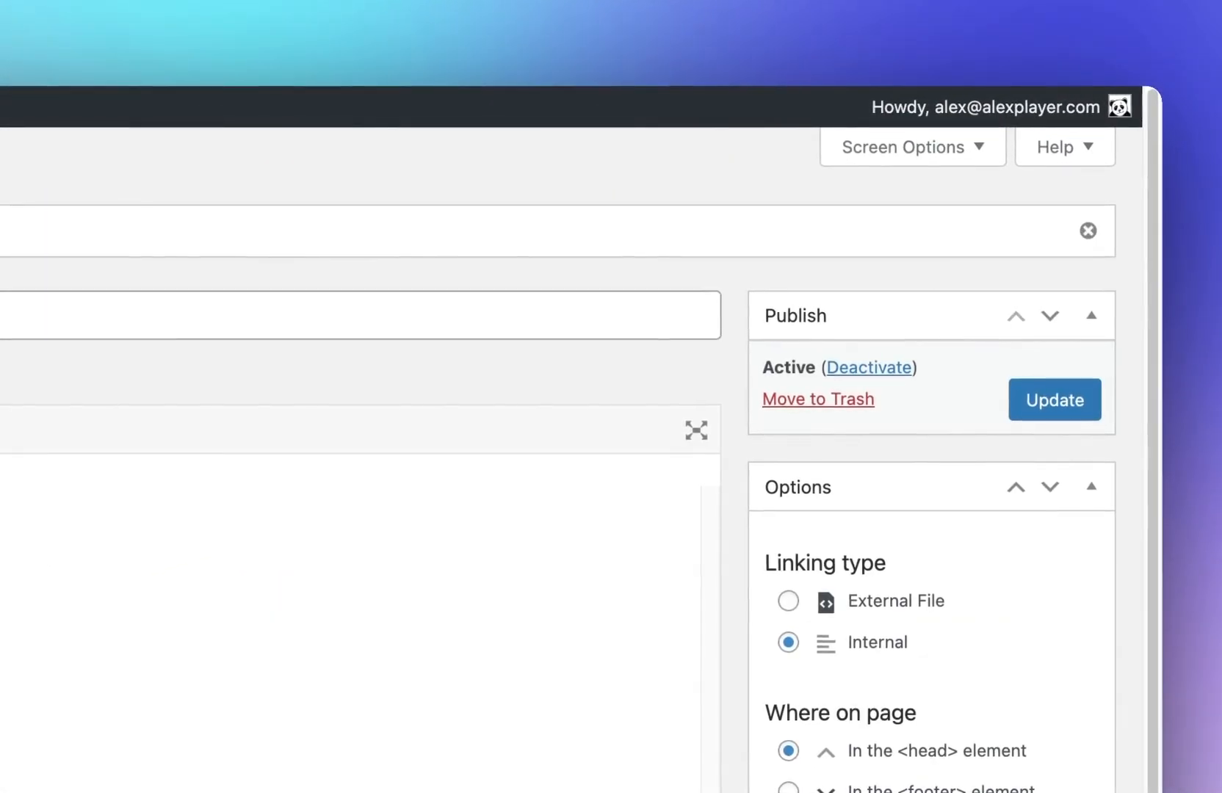
Step: Copy the JS file's permalink URL and ask ChatGPT to write the script for adding this JS to HTML
left_click_drag(249, 255, 729, 257)
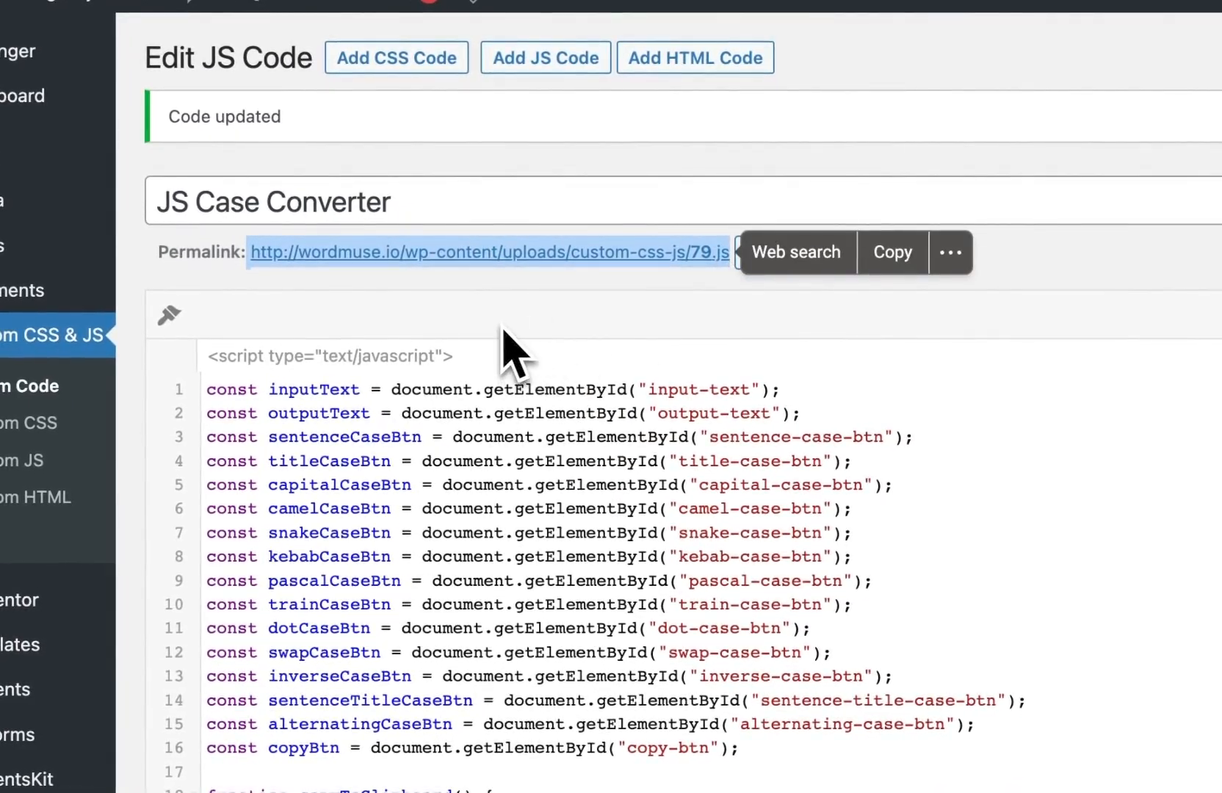
left_click(519, 331)
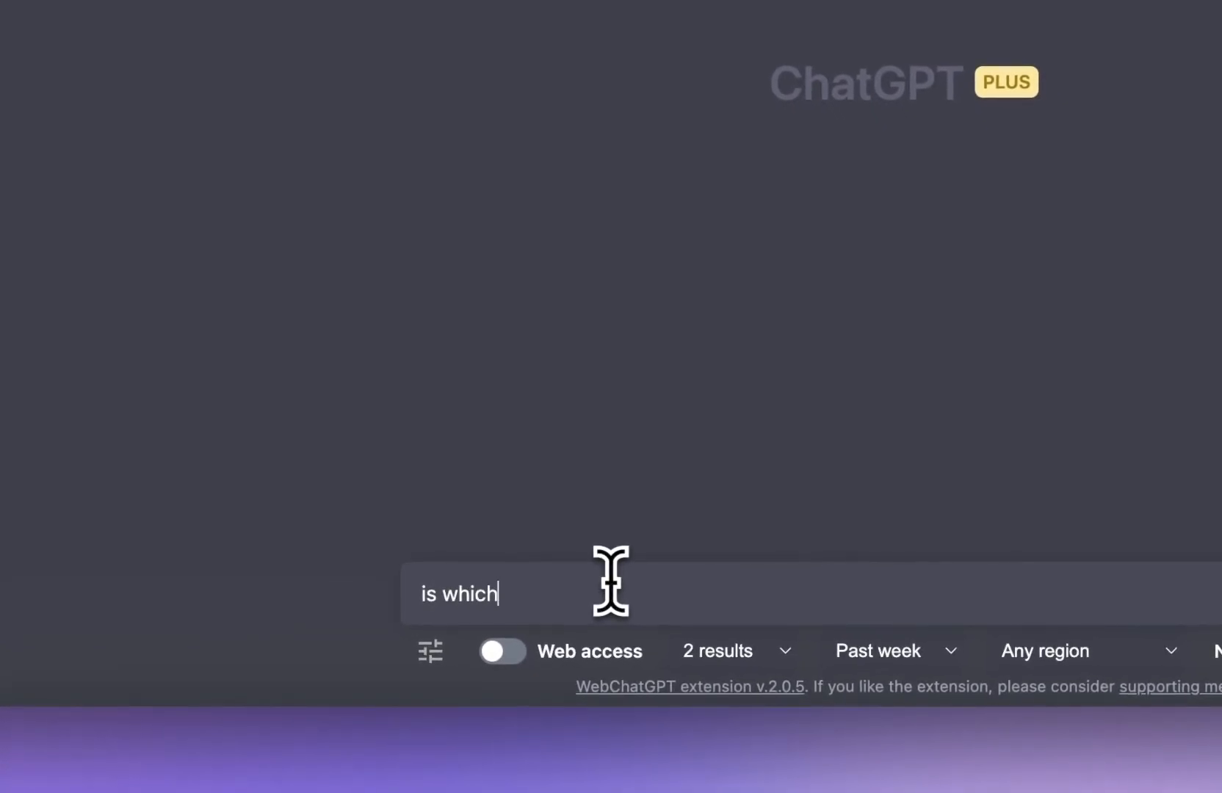
type("add th")
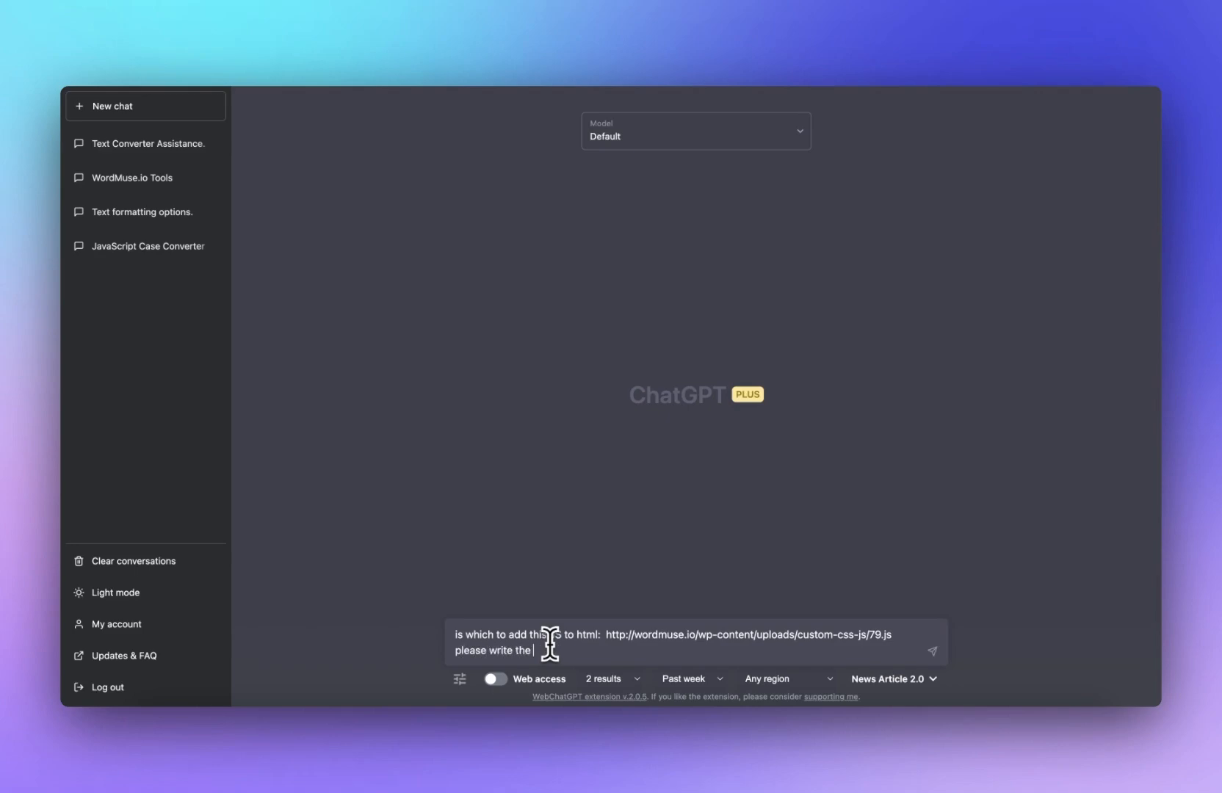
type("is")
key("Return")
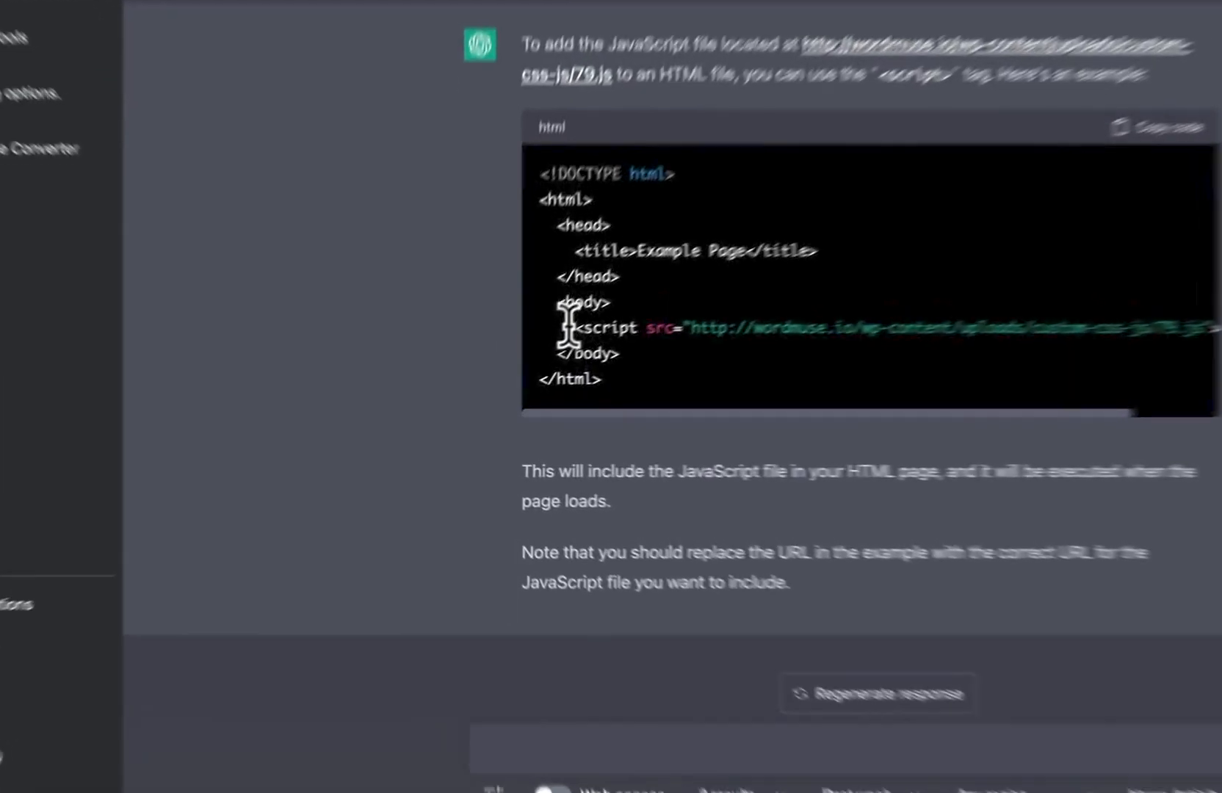
Step: Copy the script tag from ChatGPT's answer and paste it on a new first line of the Elementor HTML widget code
left_click_drag(505, 390, 907, 393)
key("ctrl+c")
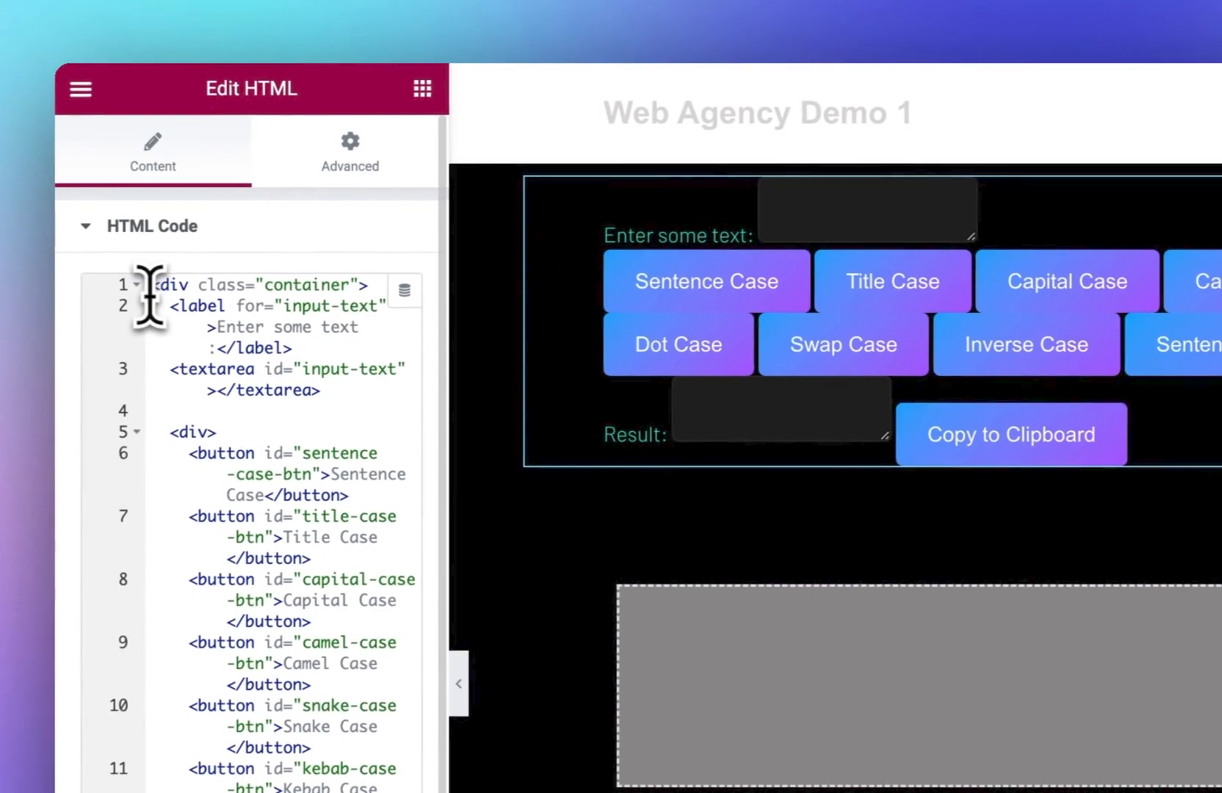
left_click(151, 290)
key("Return")
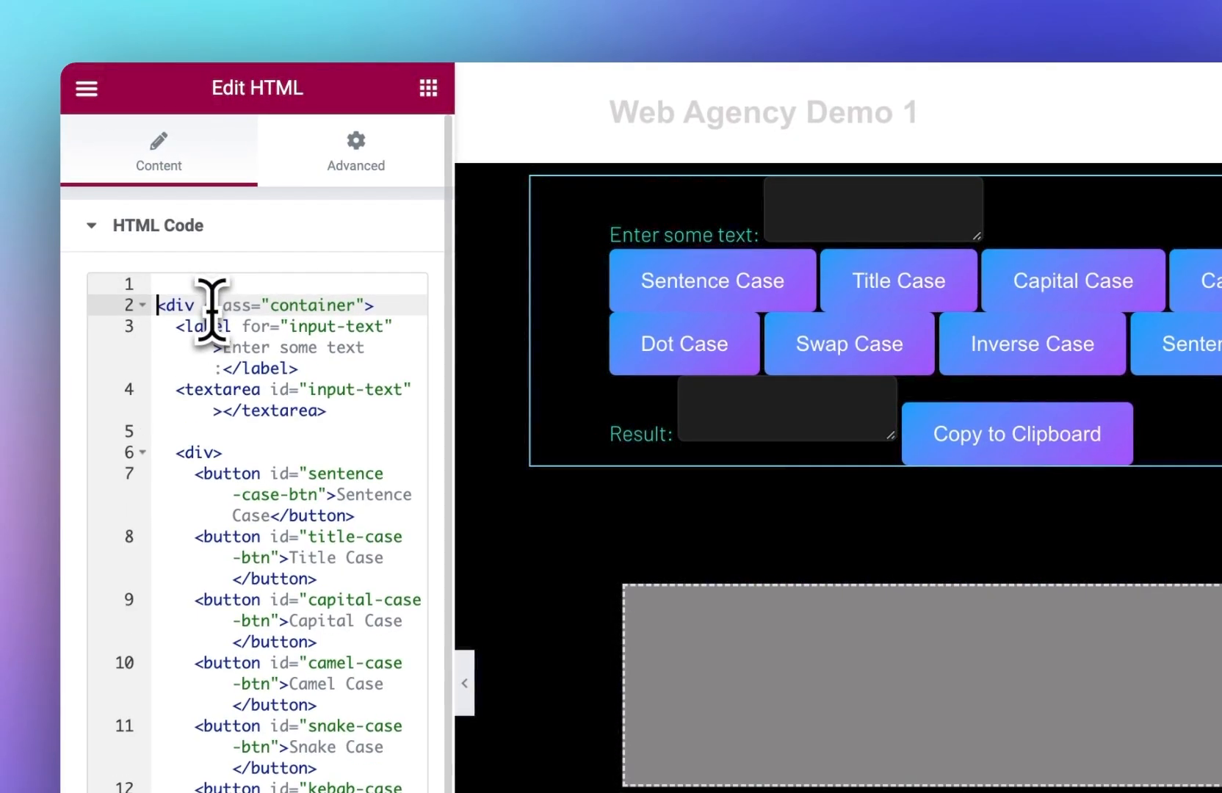
key("ctrl+v")
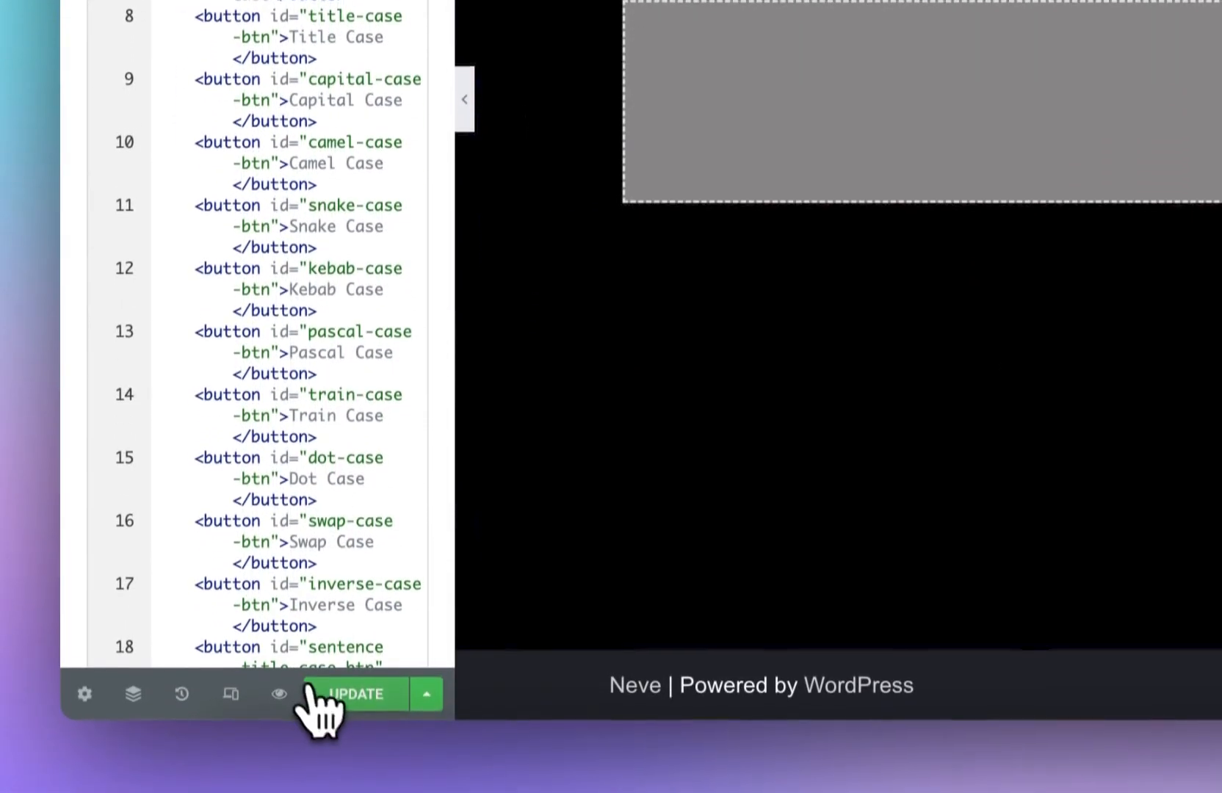
left_click(322, 693)
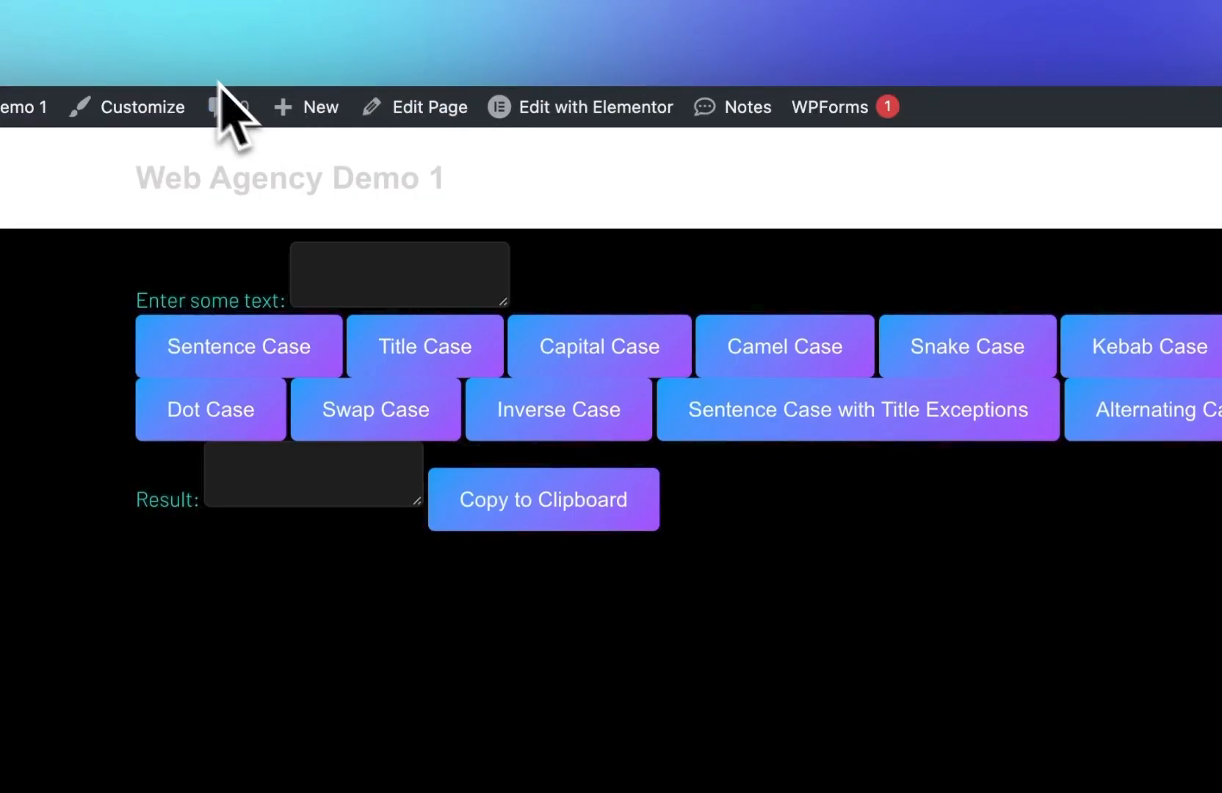
Step: Open the Permalinks settings, set the permalink structure to Post name and save the changes
mouse_move(92, 107)
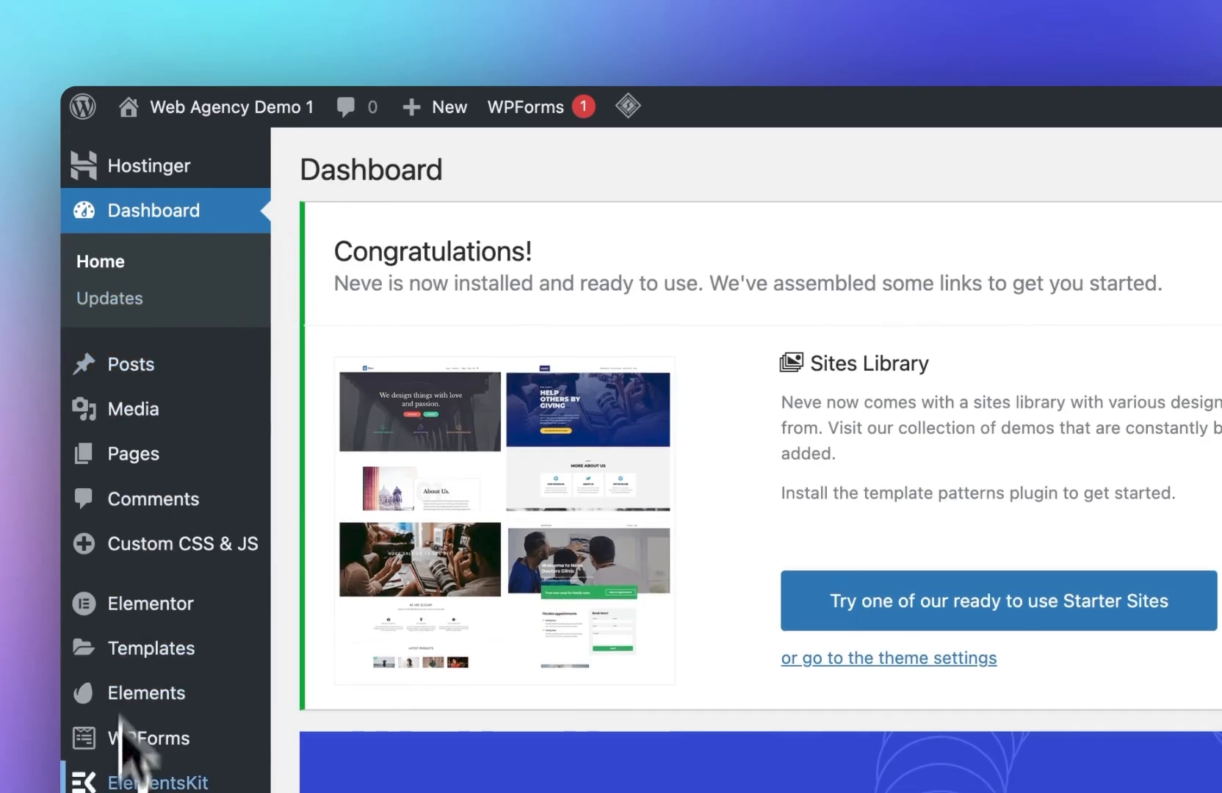
scroll(120, 719, "down", 2)
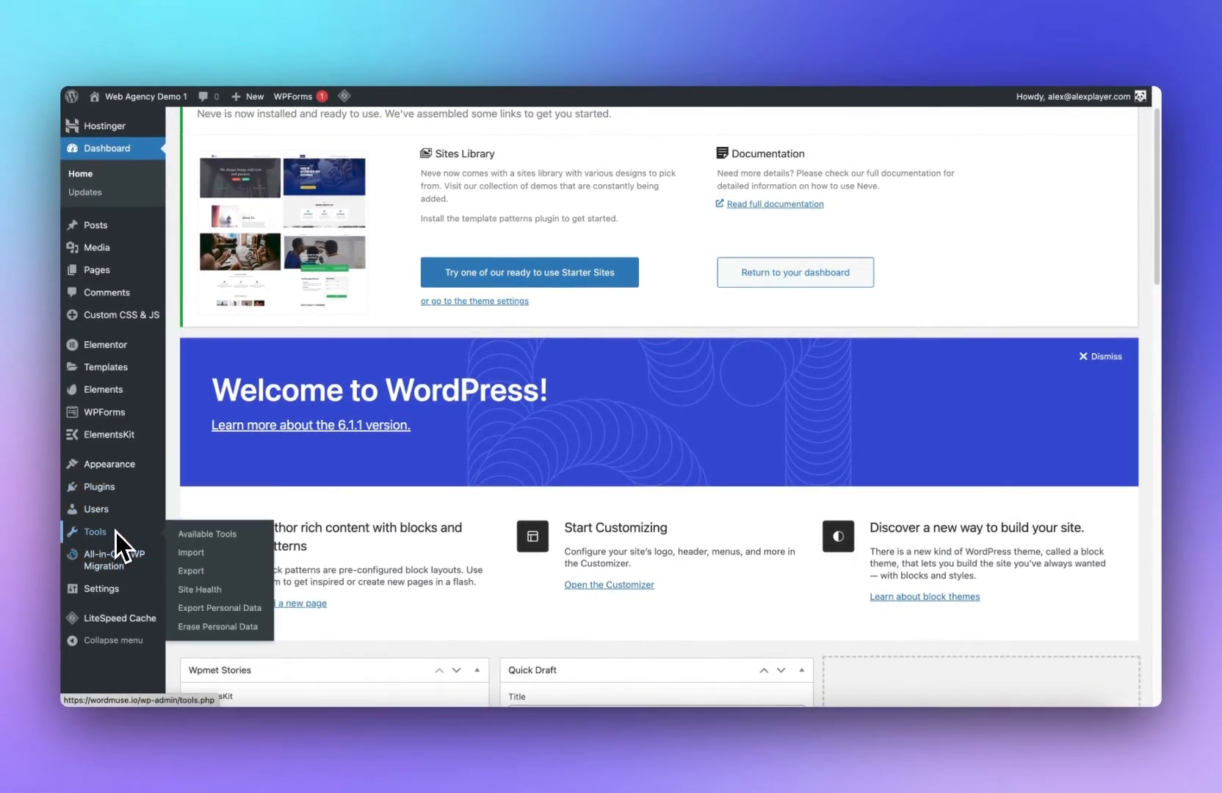
mouse_move(120, 591)
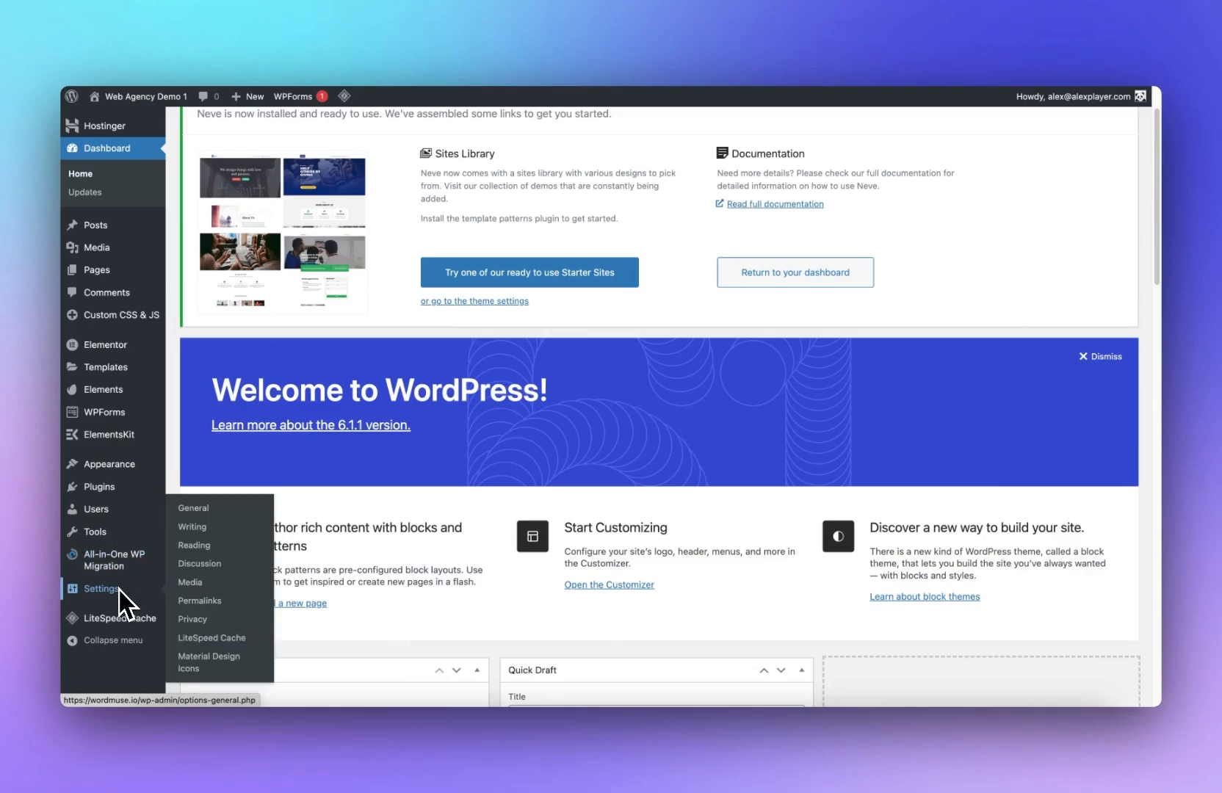
left_click(402, 490)
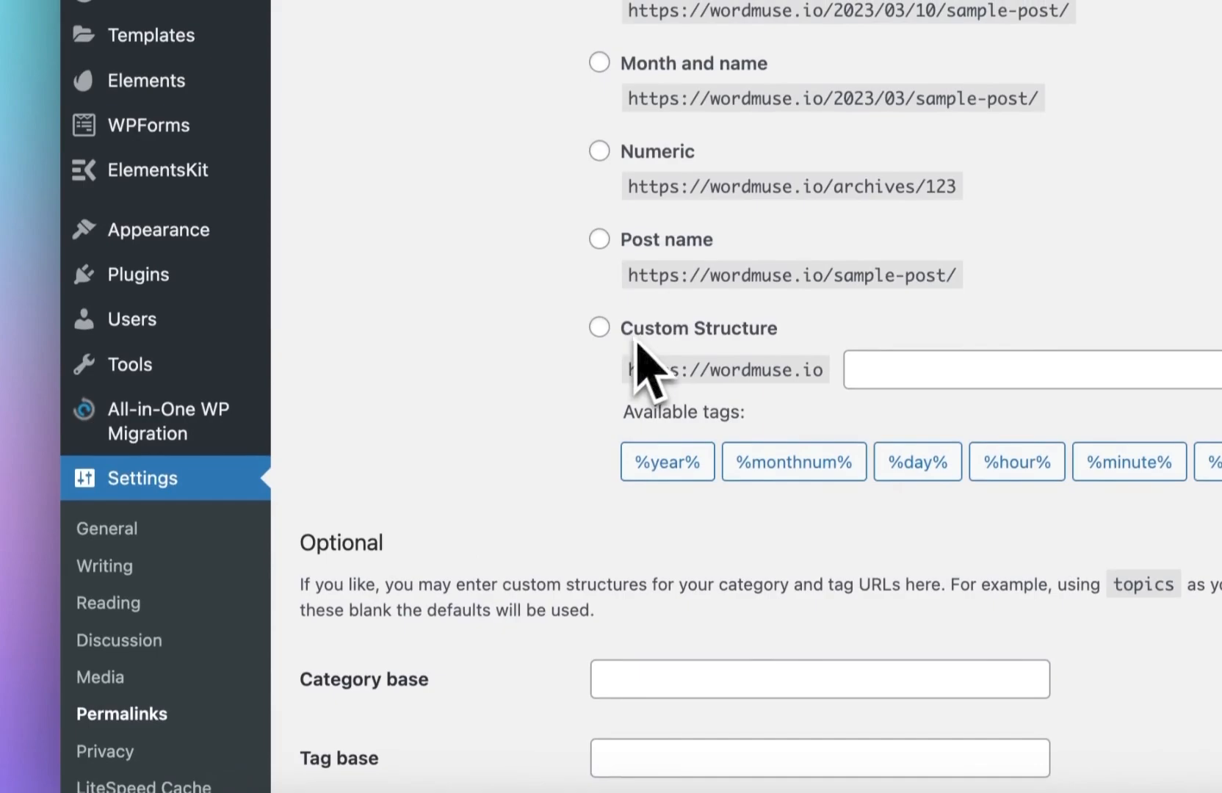
left_click(599, 225)
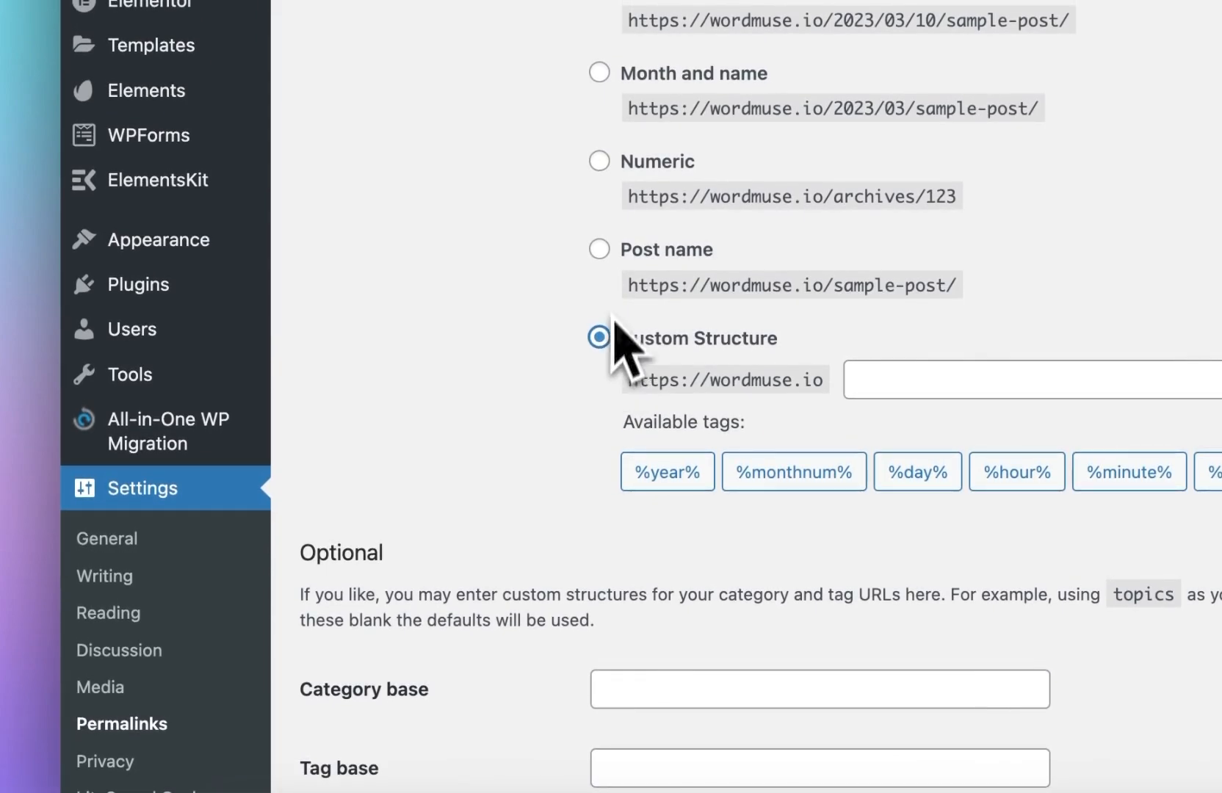
left_click(600, 249)
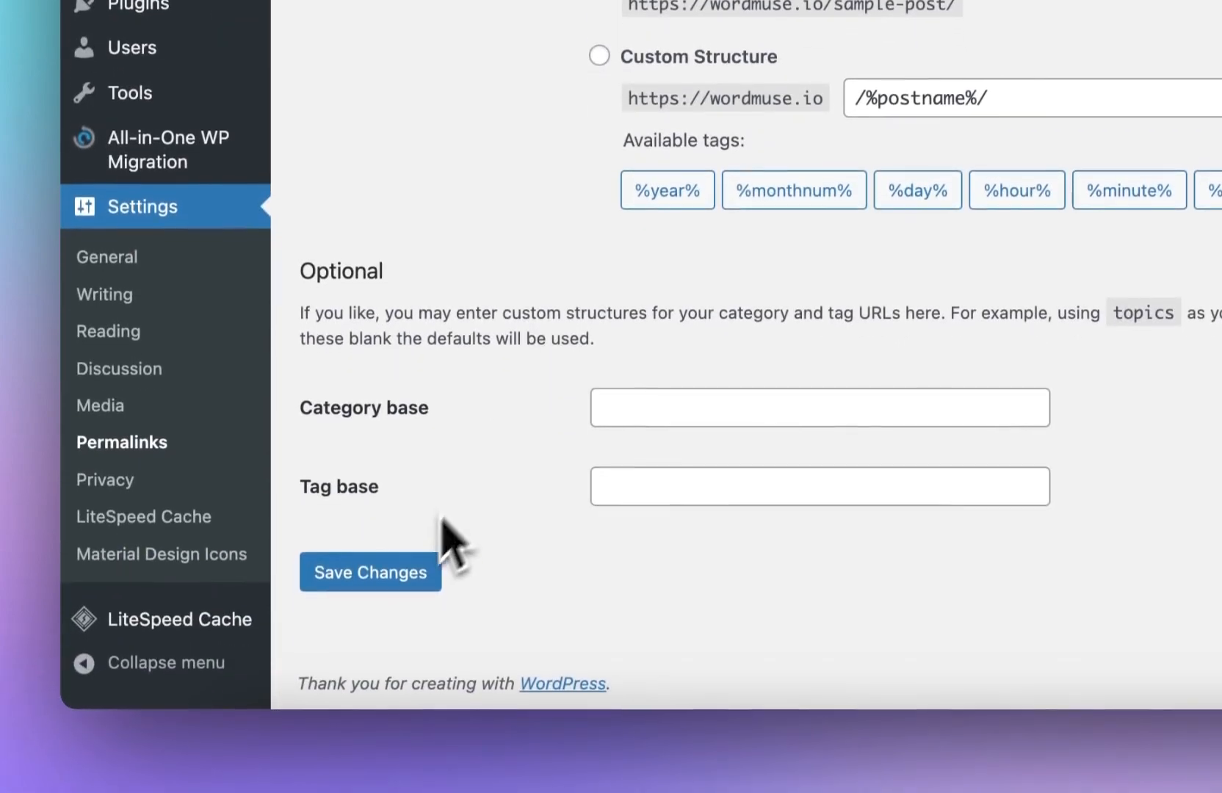
left_click(411, 599)
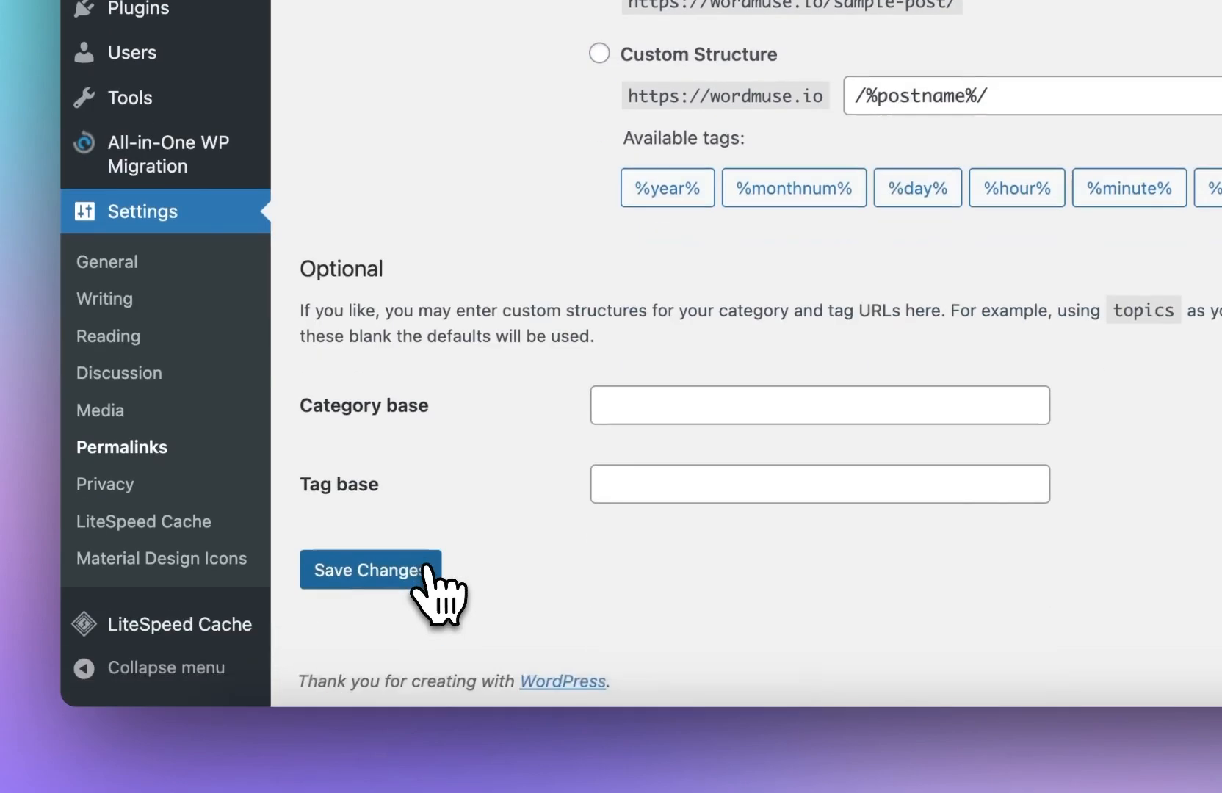
scroll(456, 507, "up", 4)
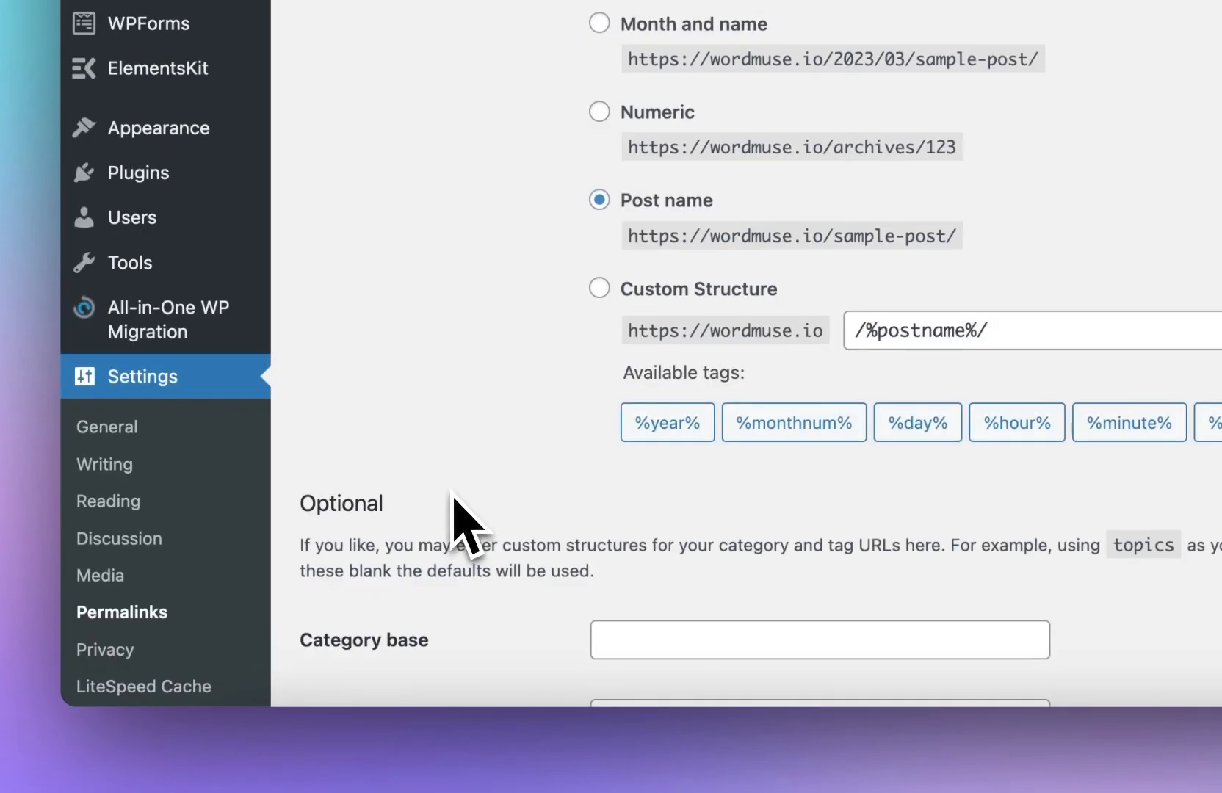
scroll(451, 507, "down", 4)
left_click(432, 567)
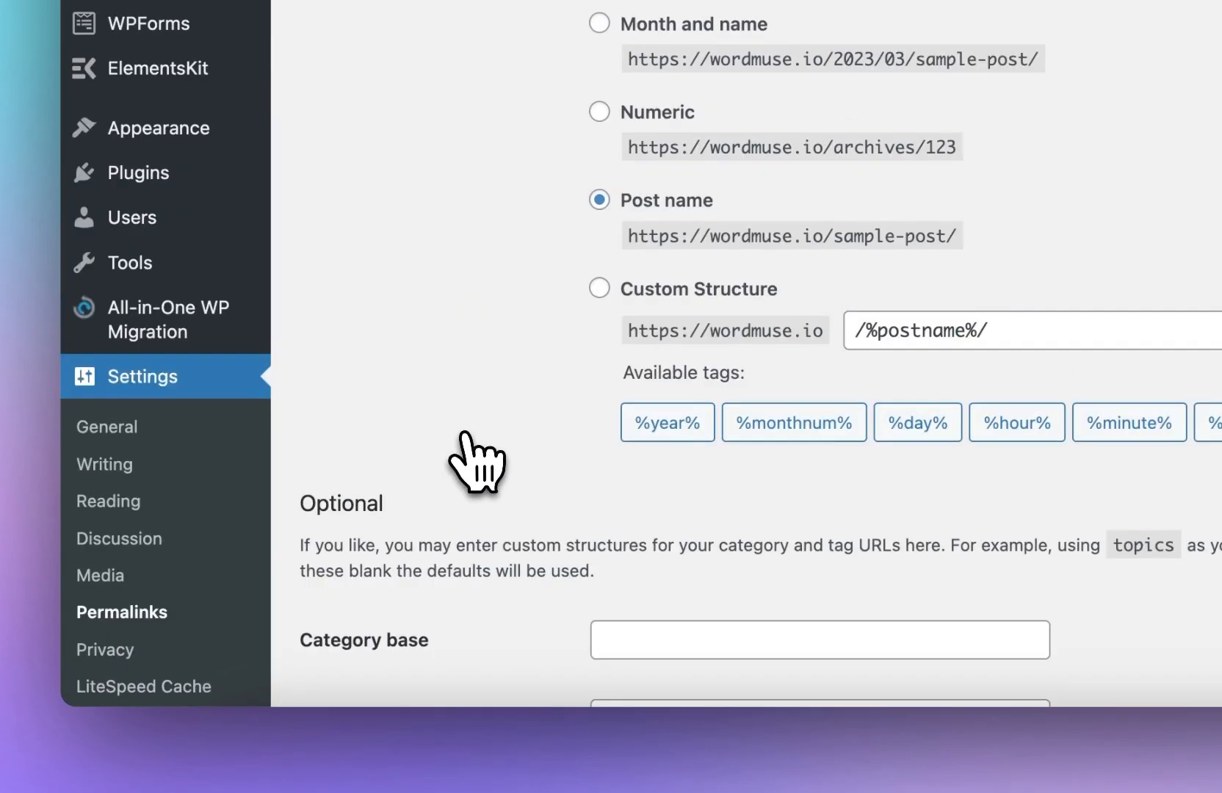
scroll(462, 455, "down", 4)
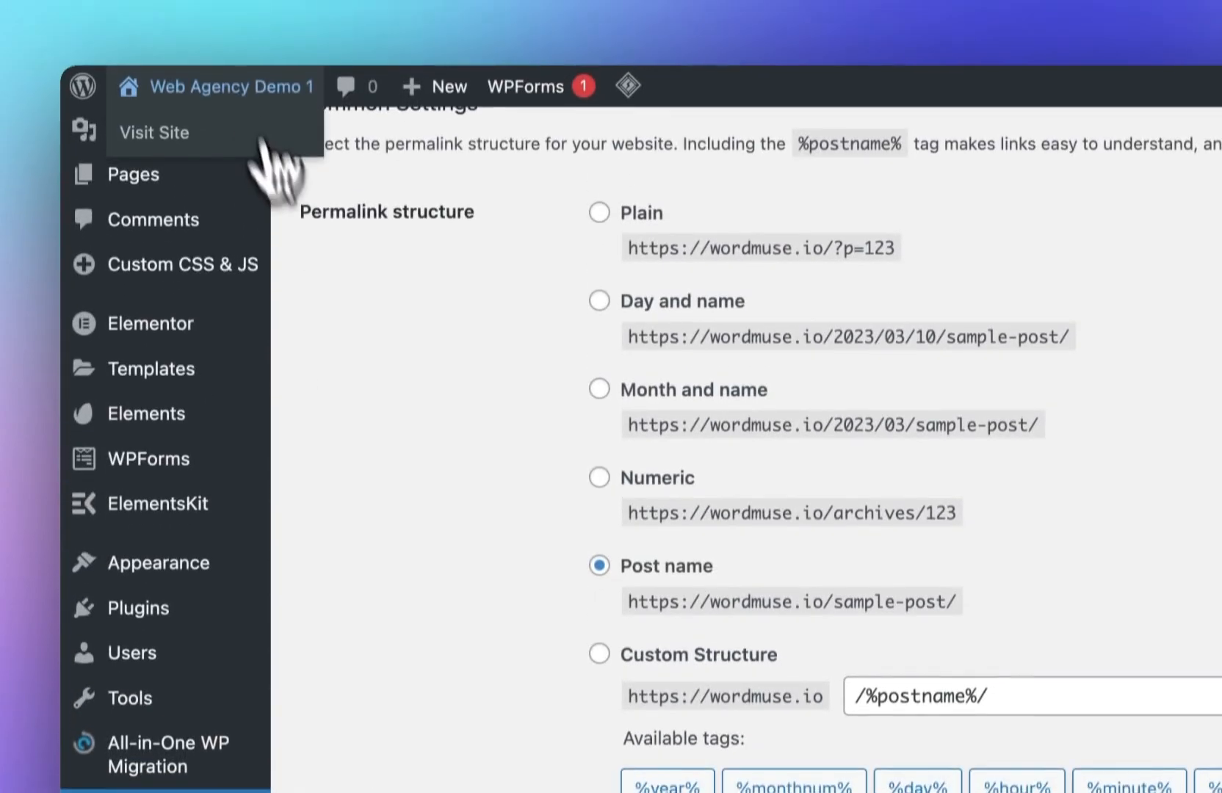
Step: Open the site in a new tab and preview the Elementor page changes
right_click(242, 106)
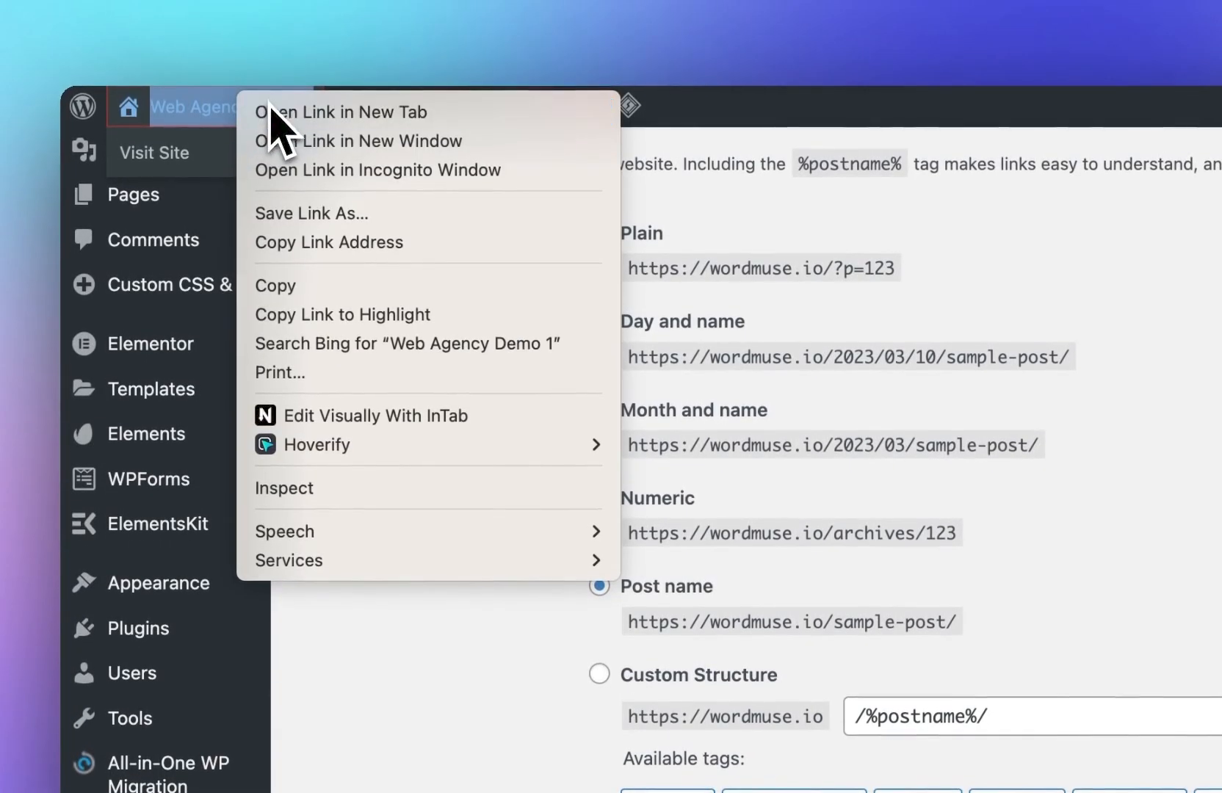
left_click(273, 109)
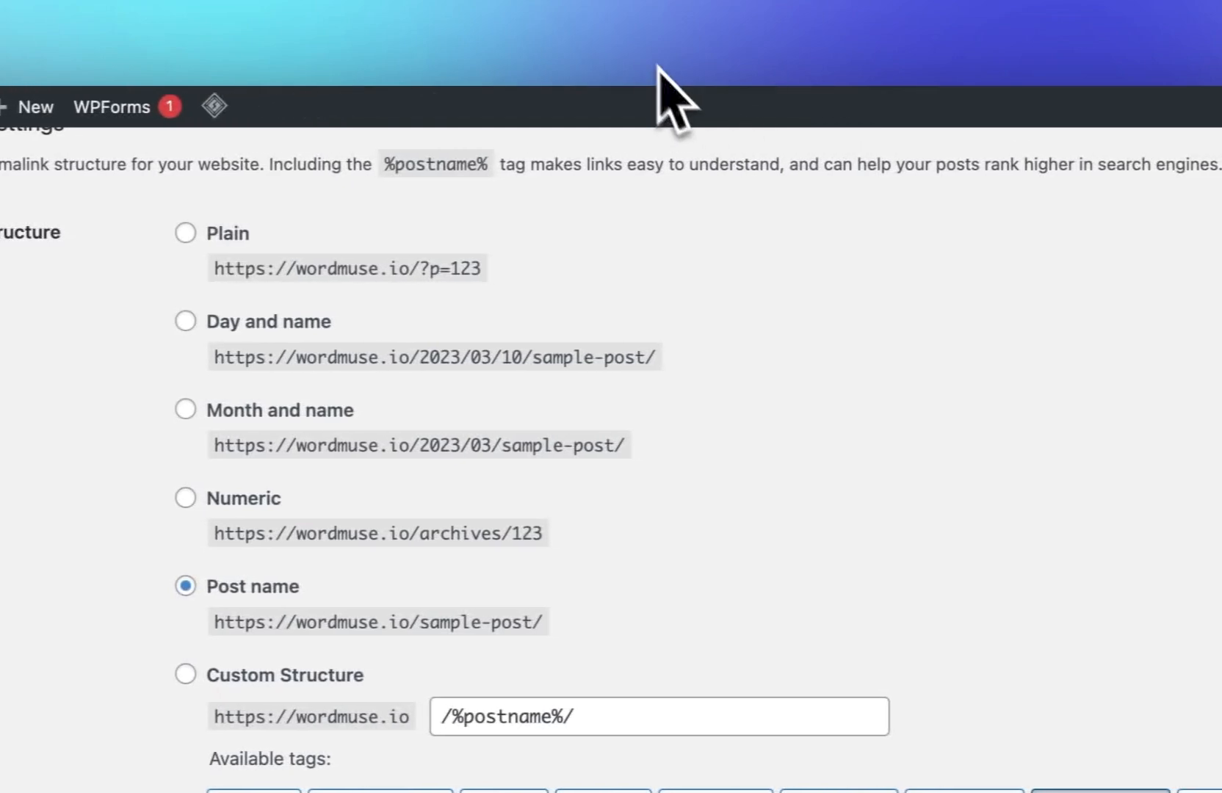
left_click(616, 25)
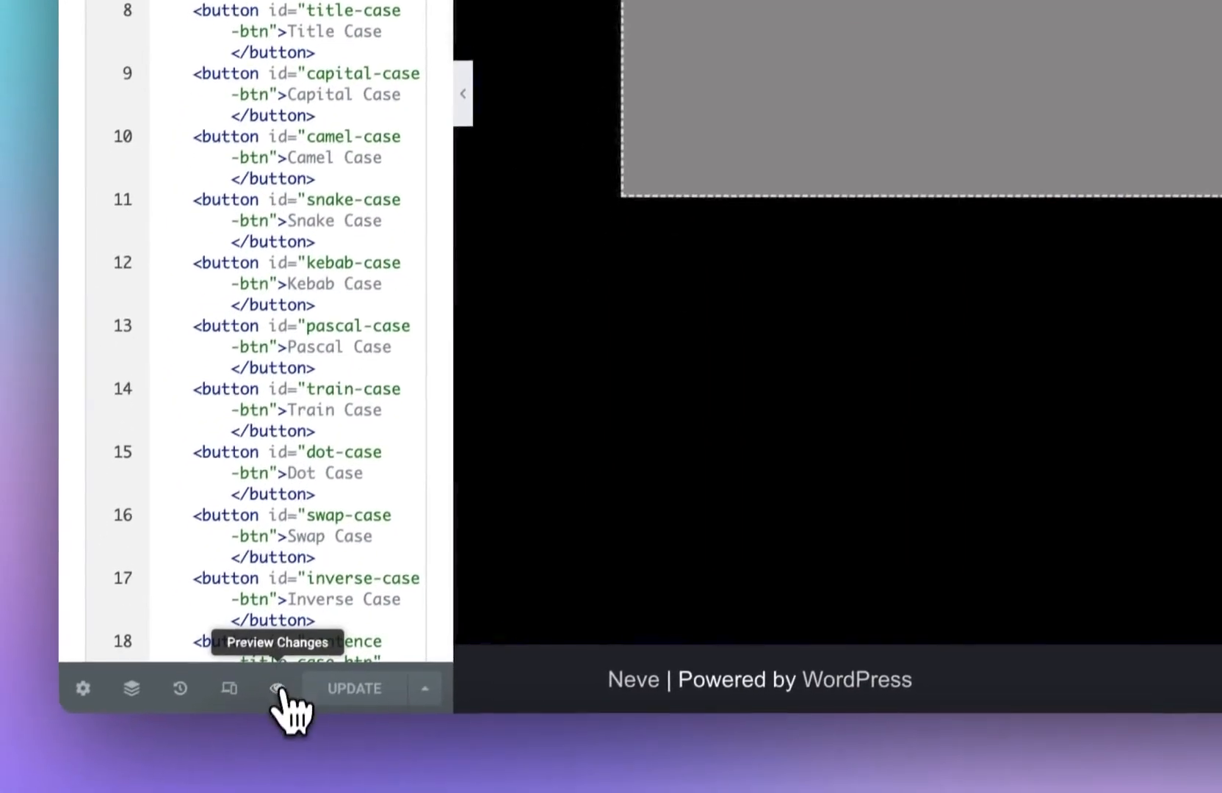
left_click(278, 688)
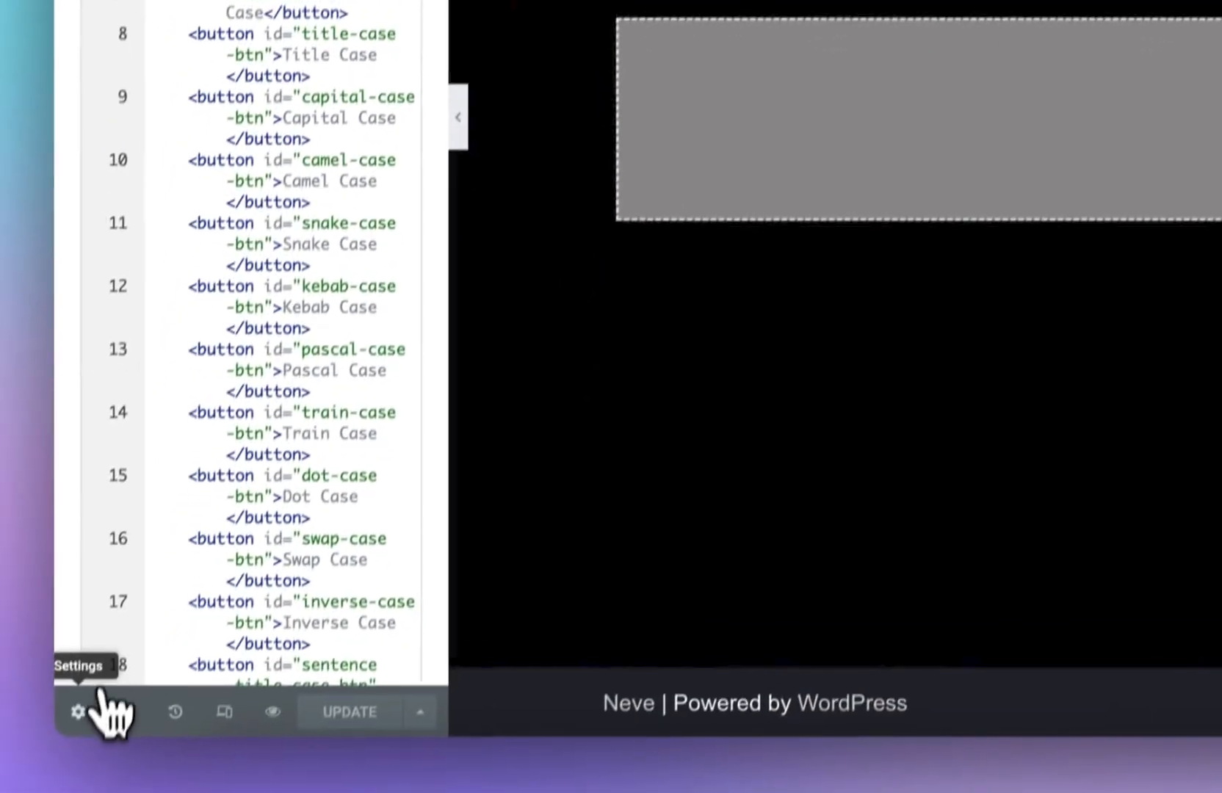
left_click(103, 694)
triple_click(273, 294)
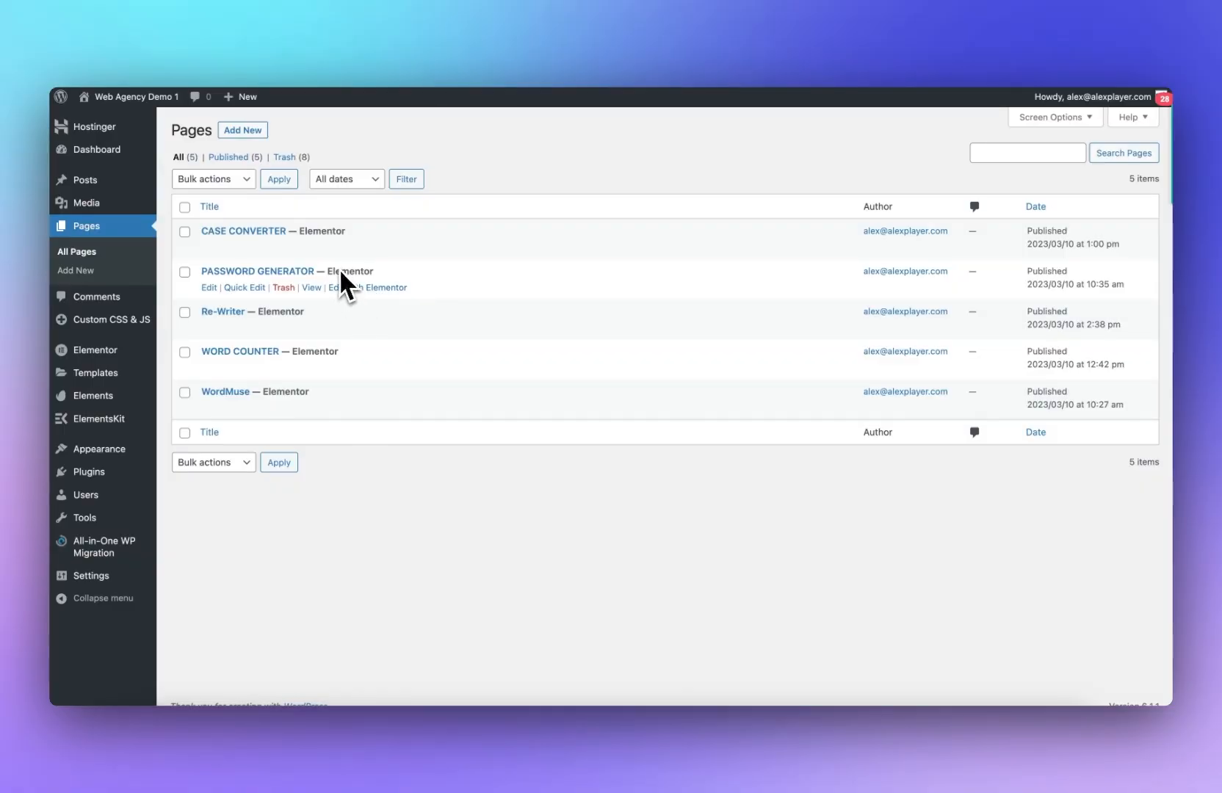
Step: View the published CASE CONVERTER page from the pages list and scroll through it
right_click(313, 252)
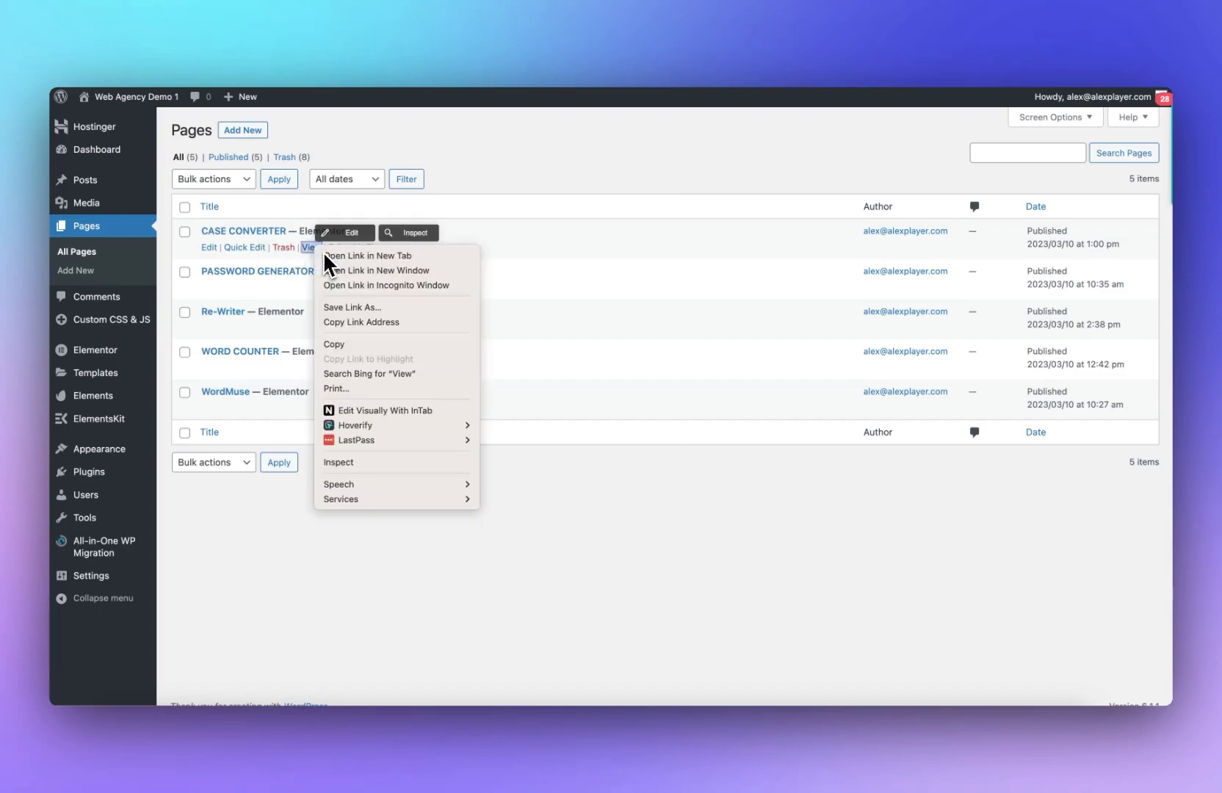
key("Escape")
key("Return")
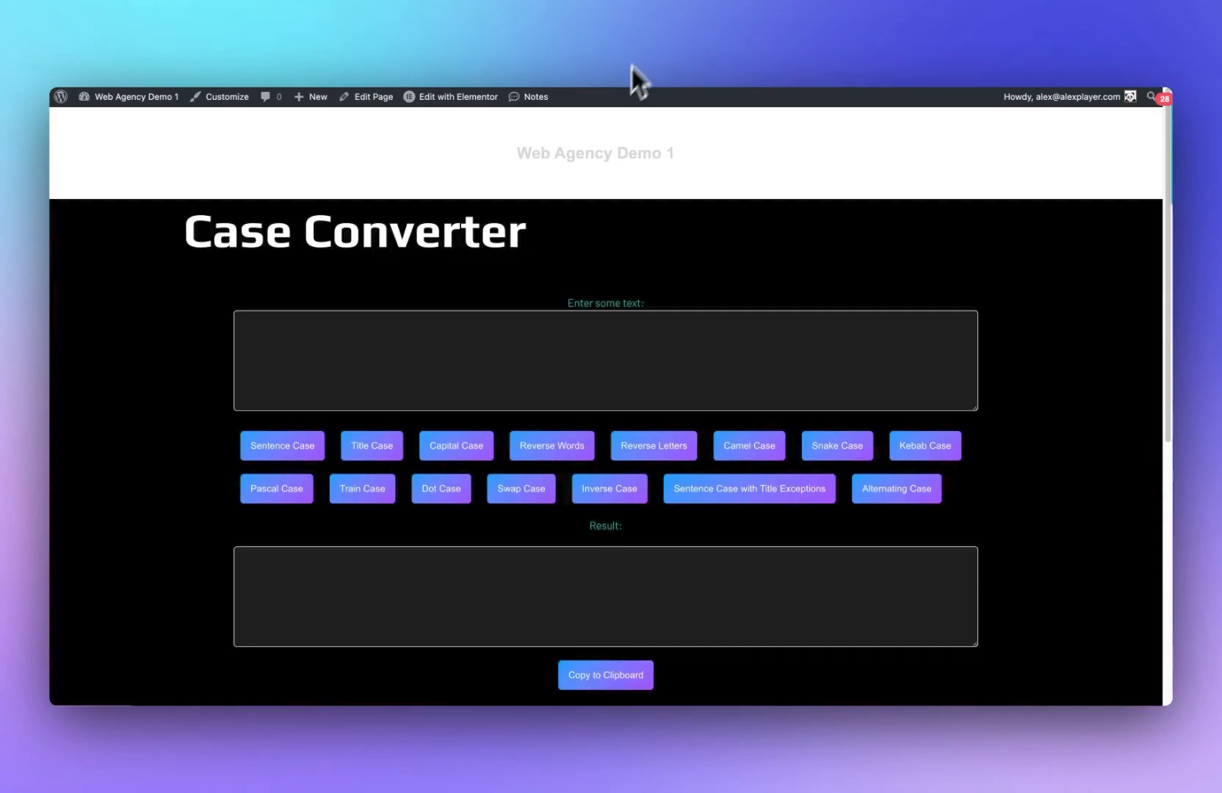
scroll(313, 359, "down", 5)
scroll(340, 349, "up", 5)
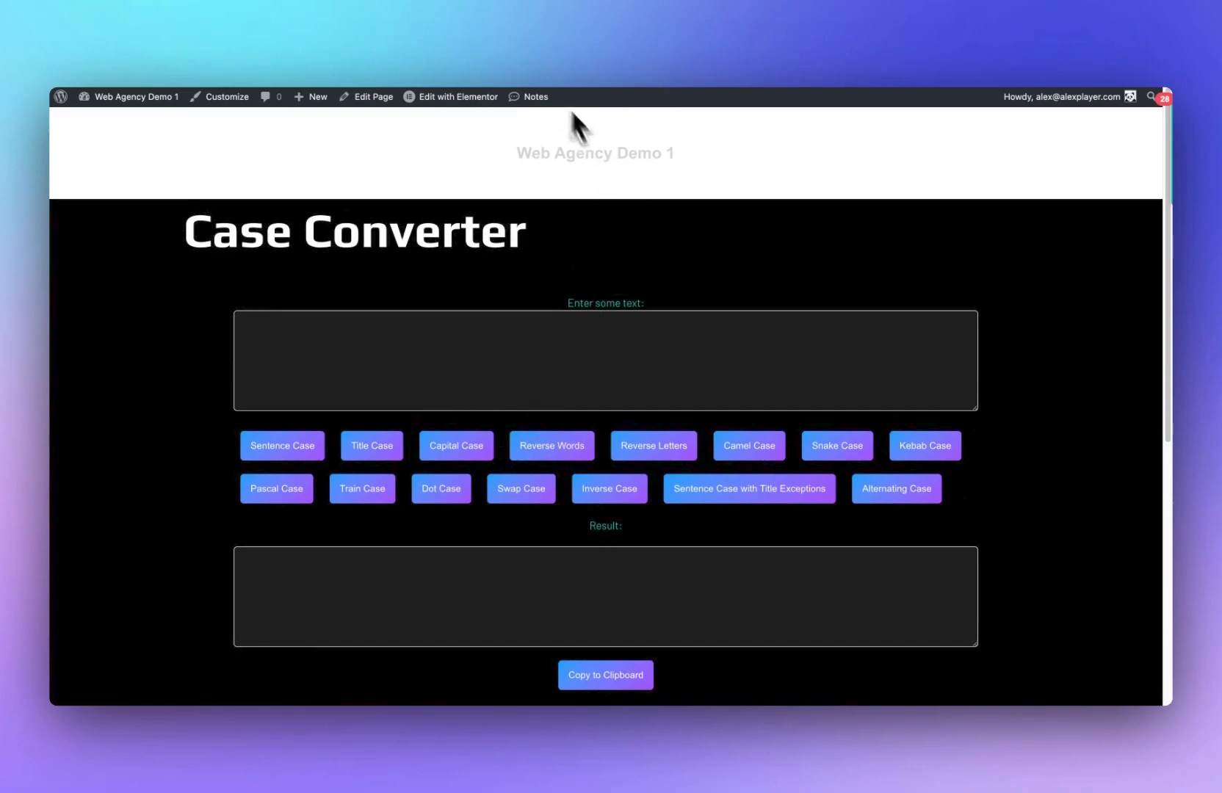
Step: Open the PASSWORD GENERATOR page in a new tab to view it
left_click(532, 47)
right_click(310, 288)
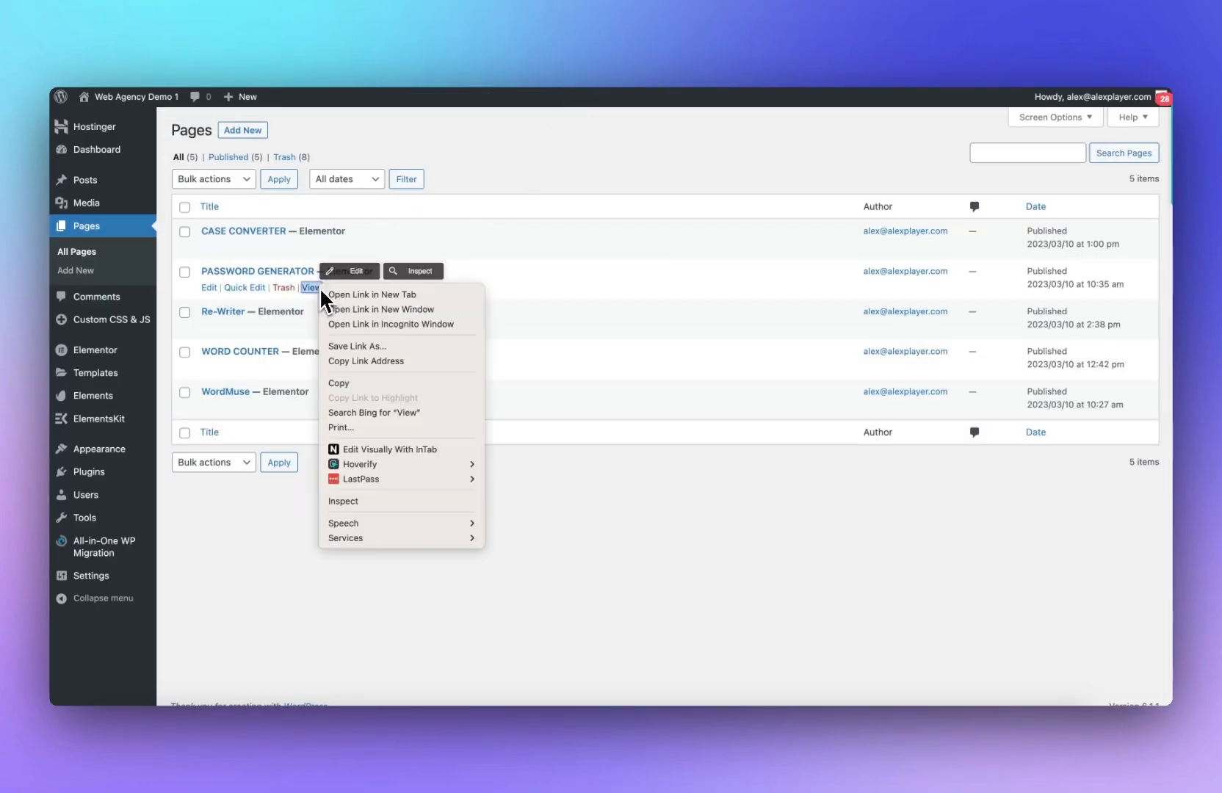
left_click(354, 294)
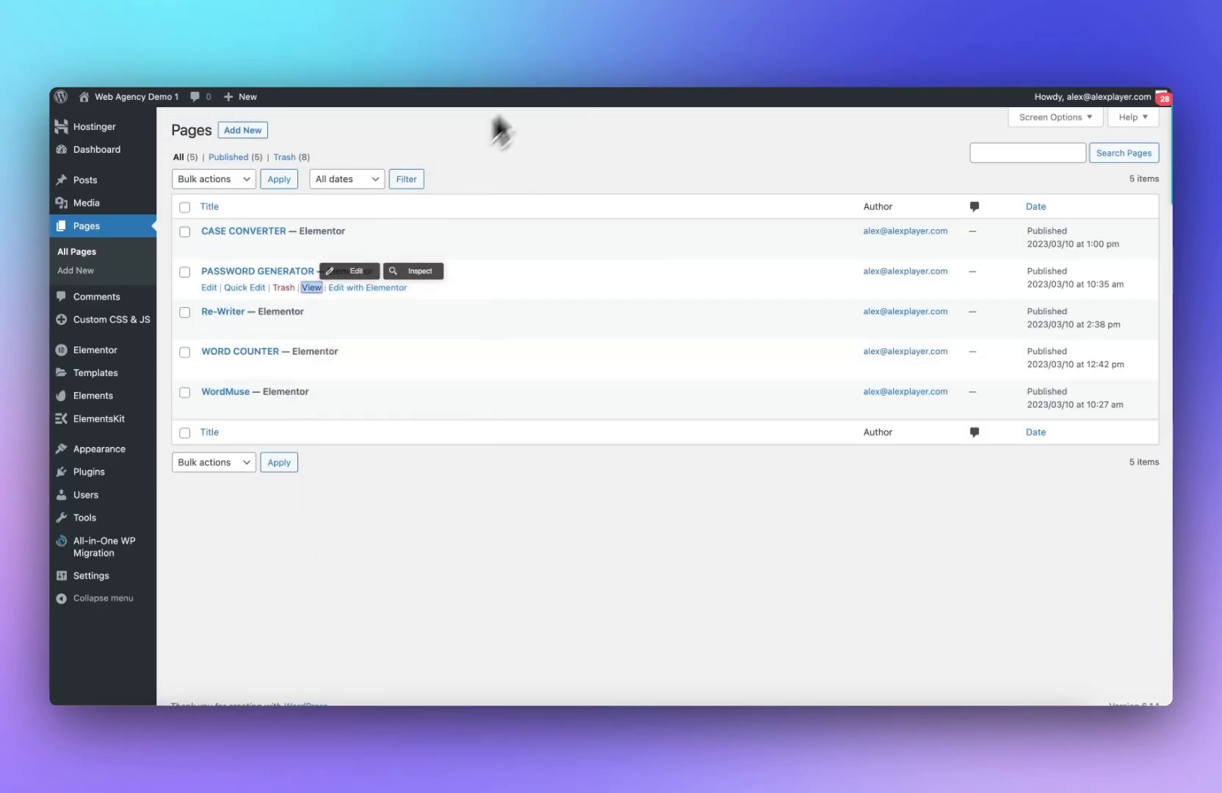
left_click(697, 53)
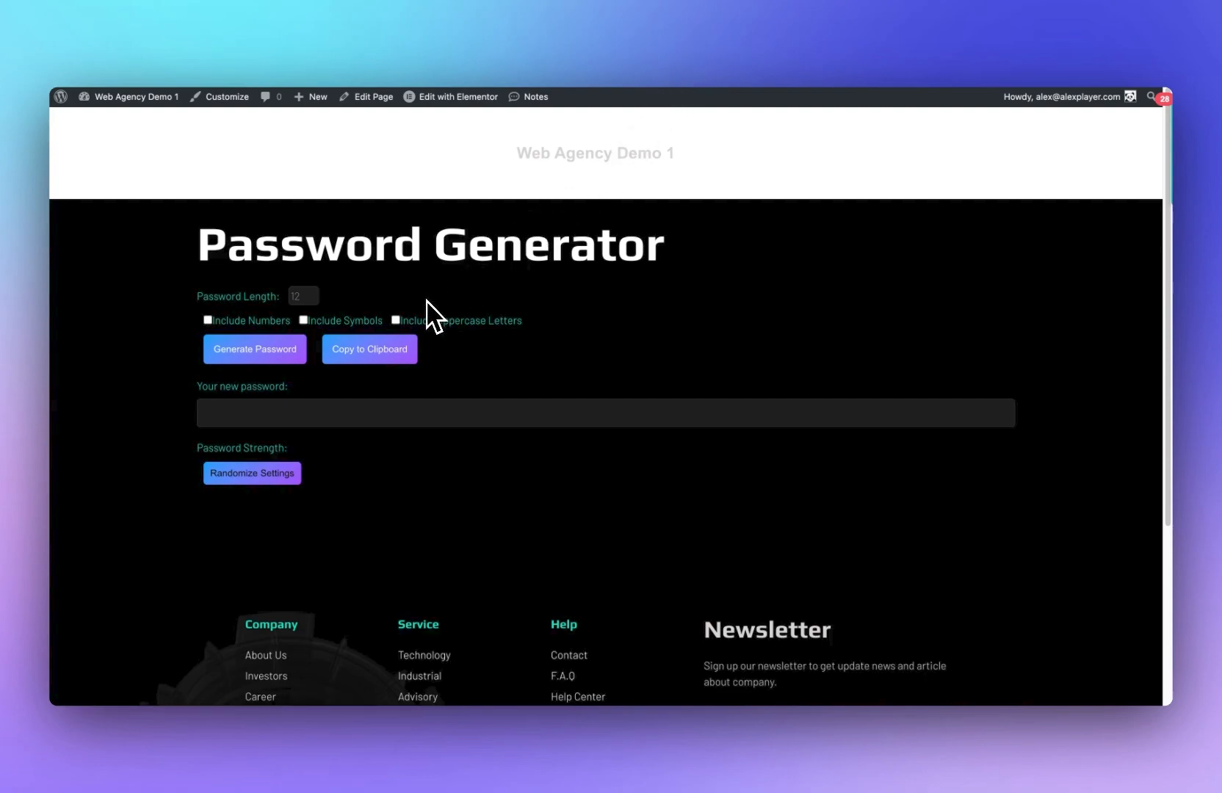
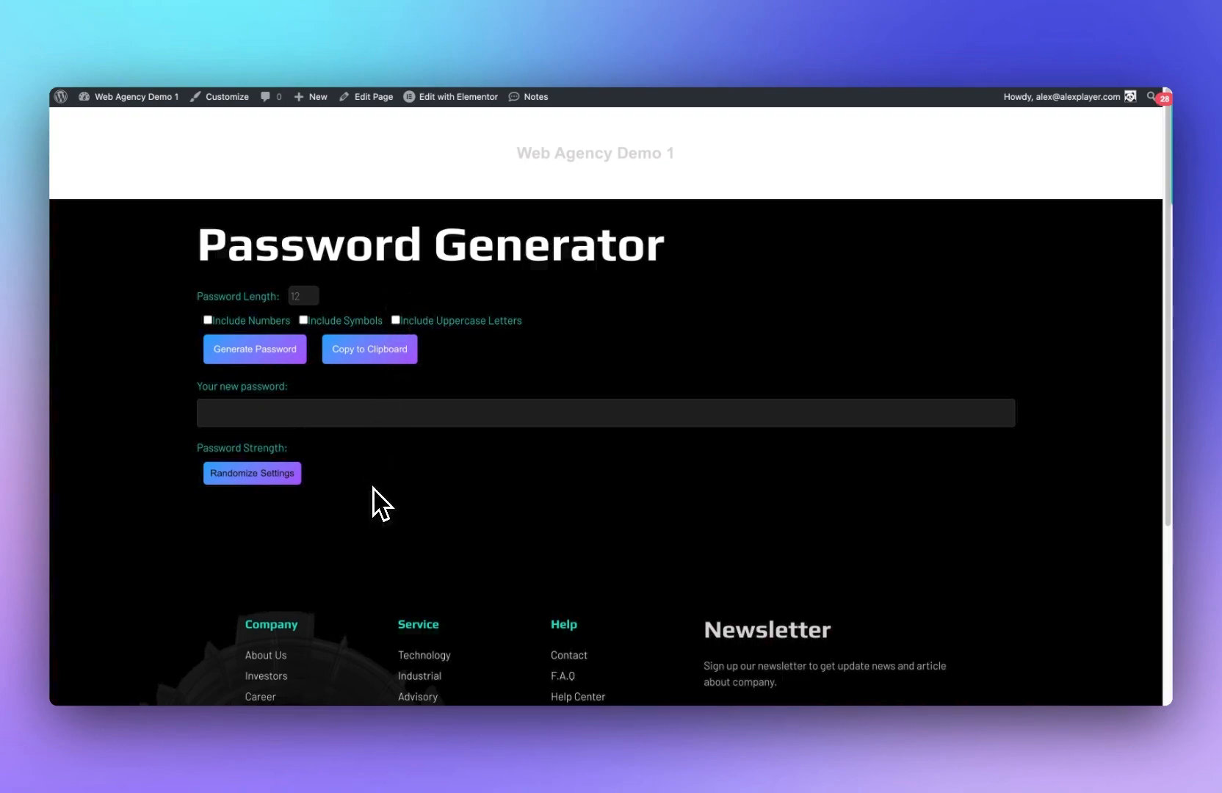
Step: Test the Password Generator page's generate and copy buttons
left_click(292, 354)
left_click(354, 347)
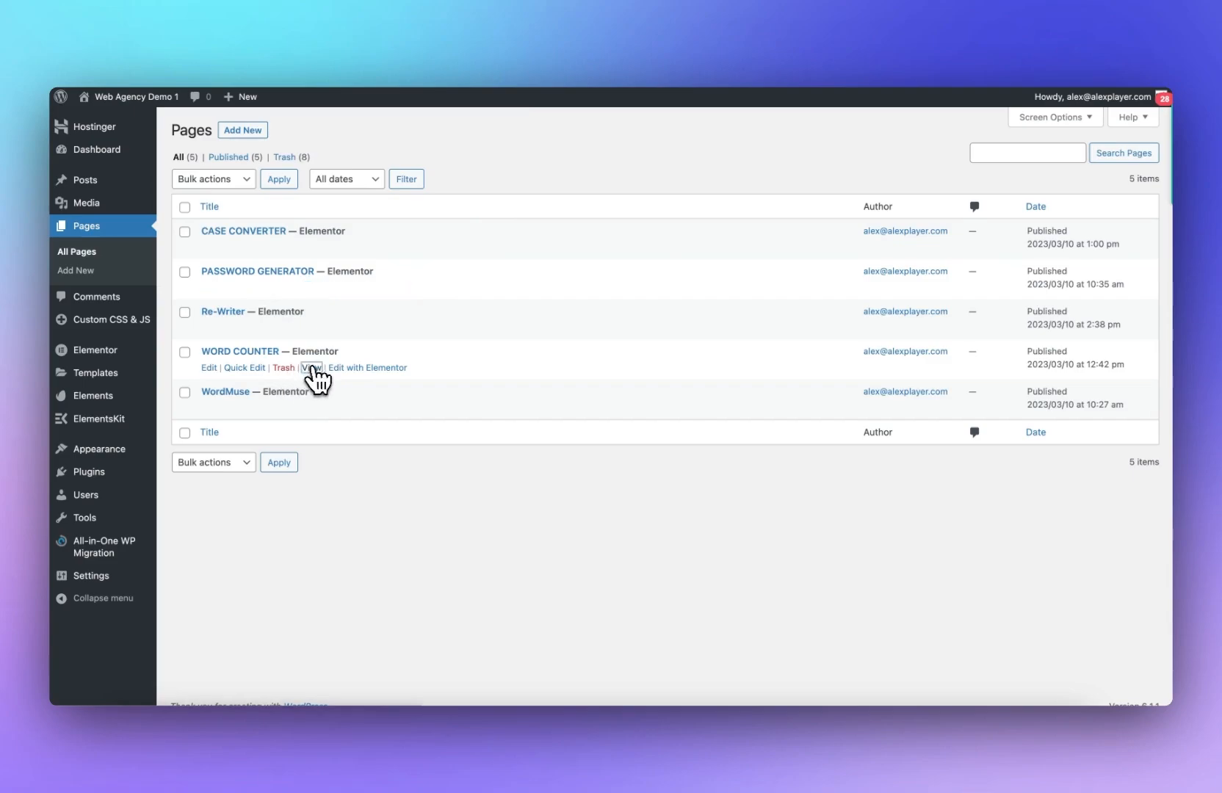
Step: View the WORD COUNTER page and test it by entering a short sample sentence in the text box
left_click(311, 367)
left_click(376, 341)
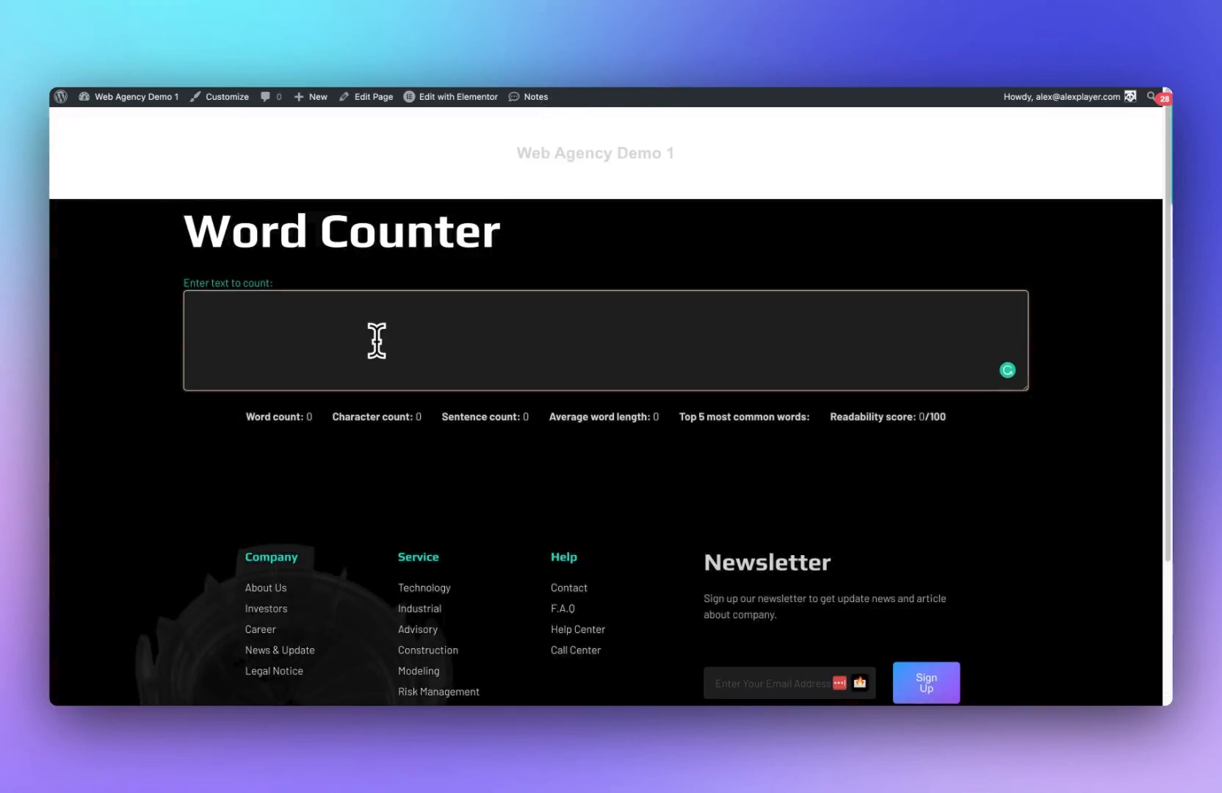
type("hello my n")
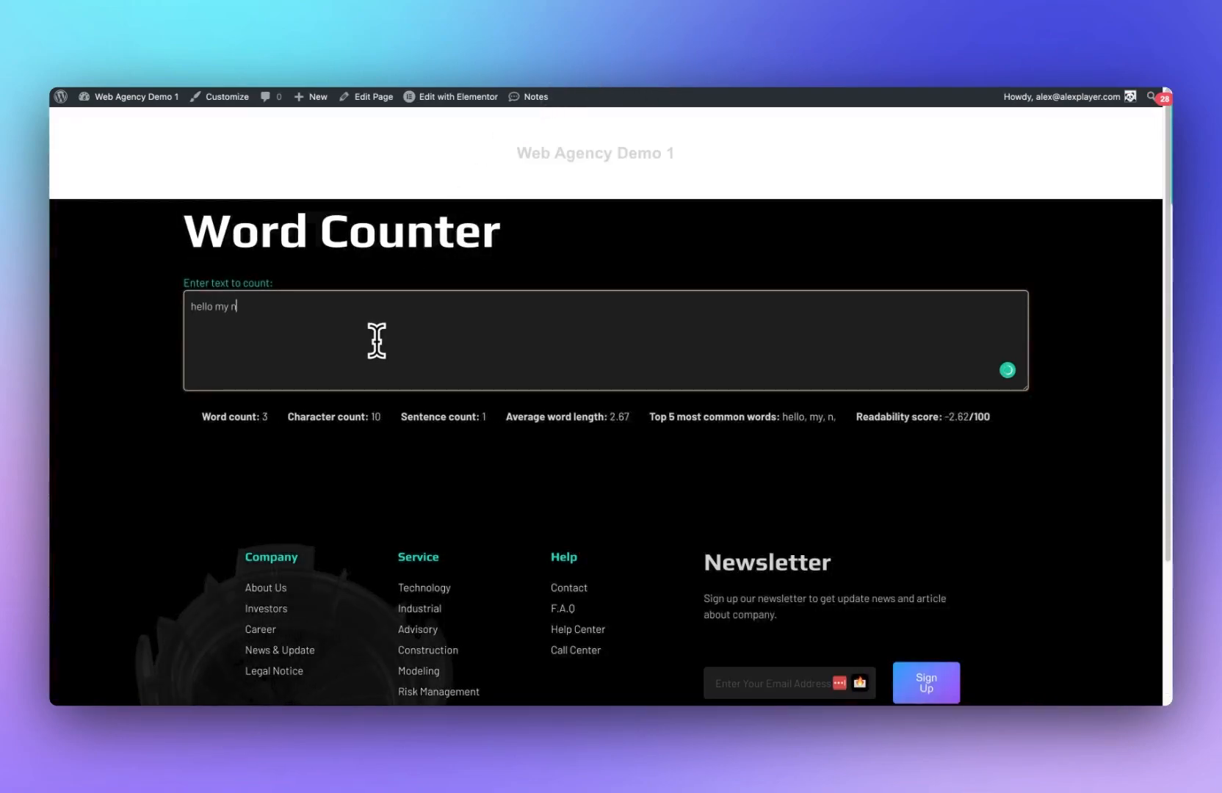
type("ame is ales")
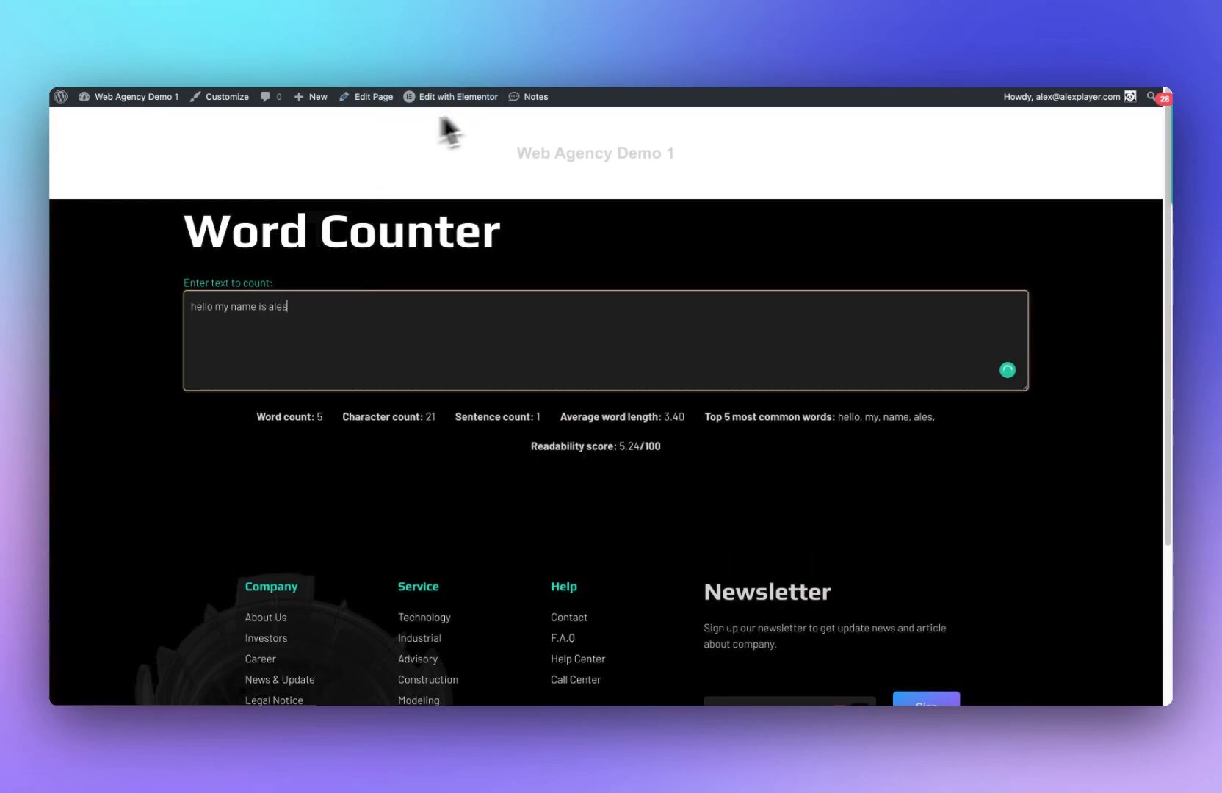
Step: Scroll through the Word Counter page to review its layout
mouse_move(139, 87)
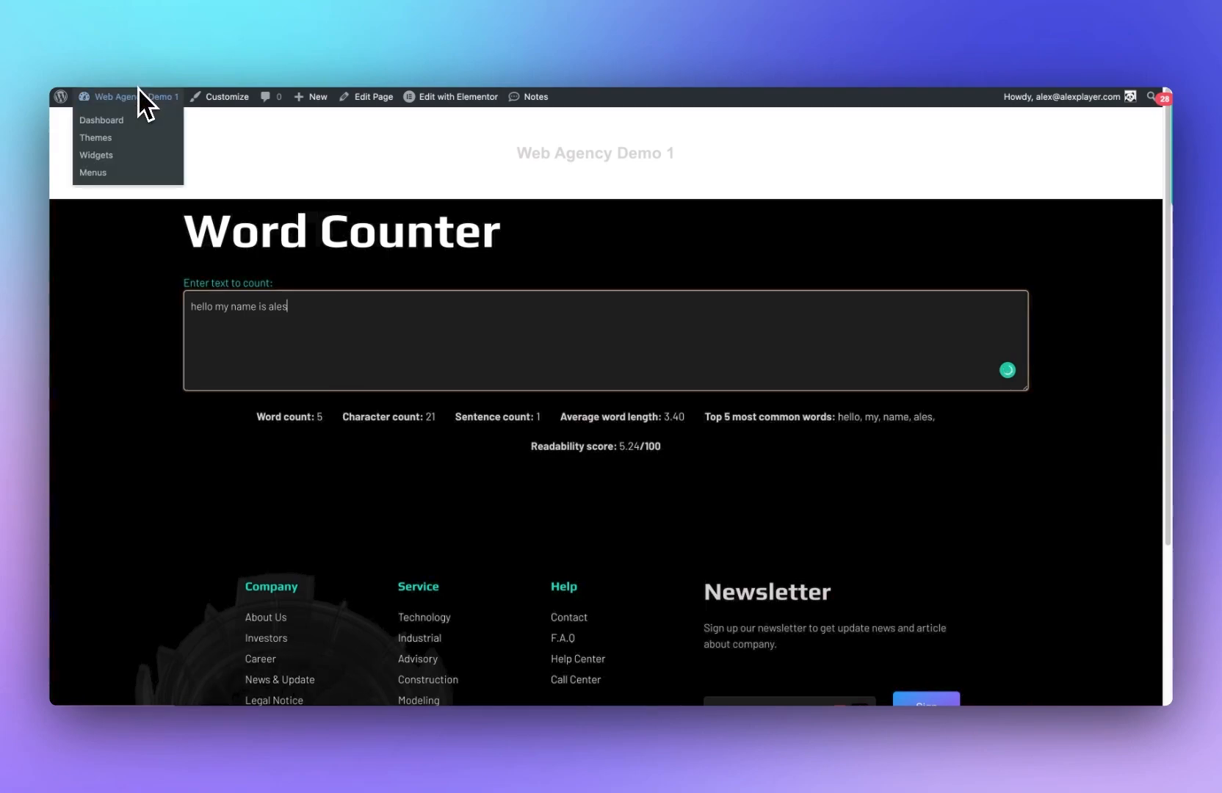
scroll(415, 321, "down", 4)
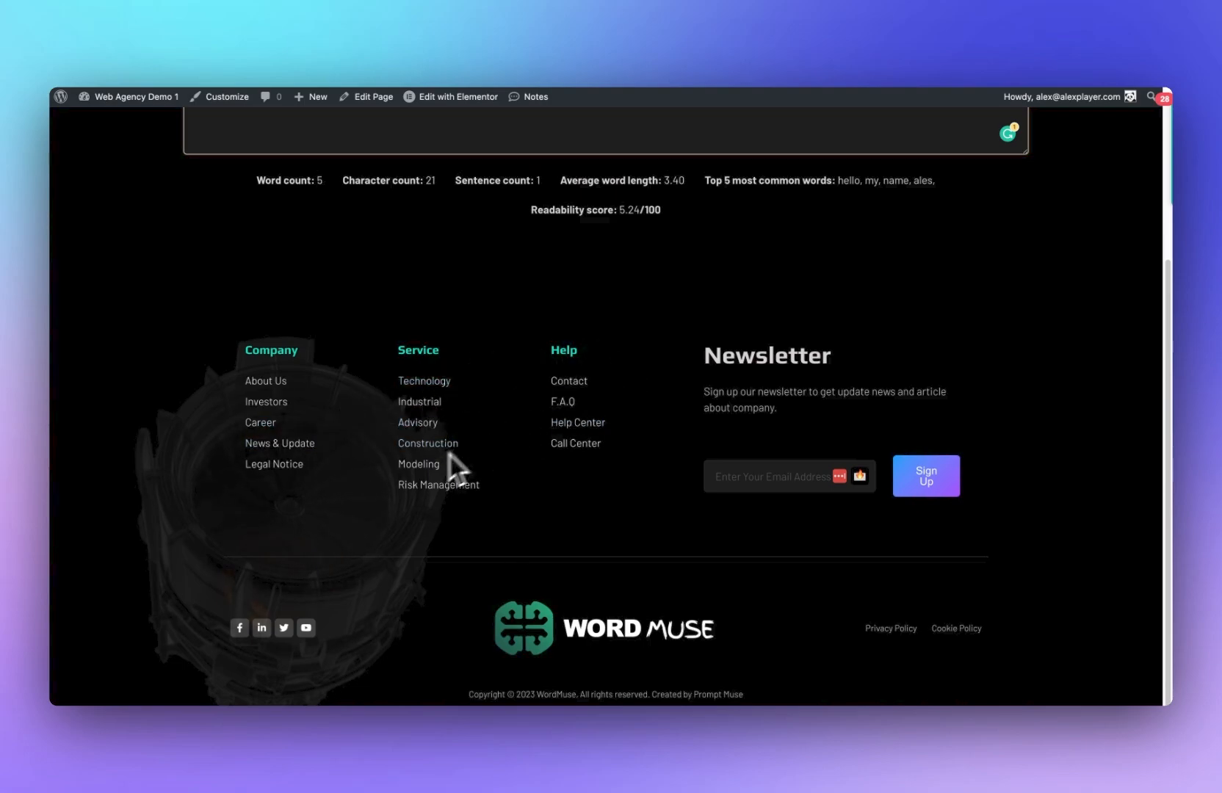
scroll(499, 448, "up", 1)
scroll(522, 436, "down", 1)
scroll(504, 428, "up", 3)
scroll(440, 485, "down", 3)
scroll(191, 220, "up", 4)
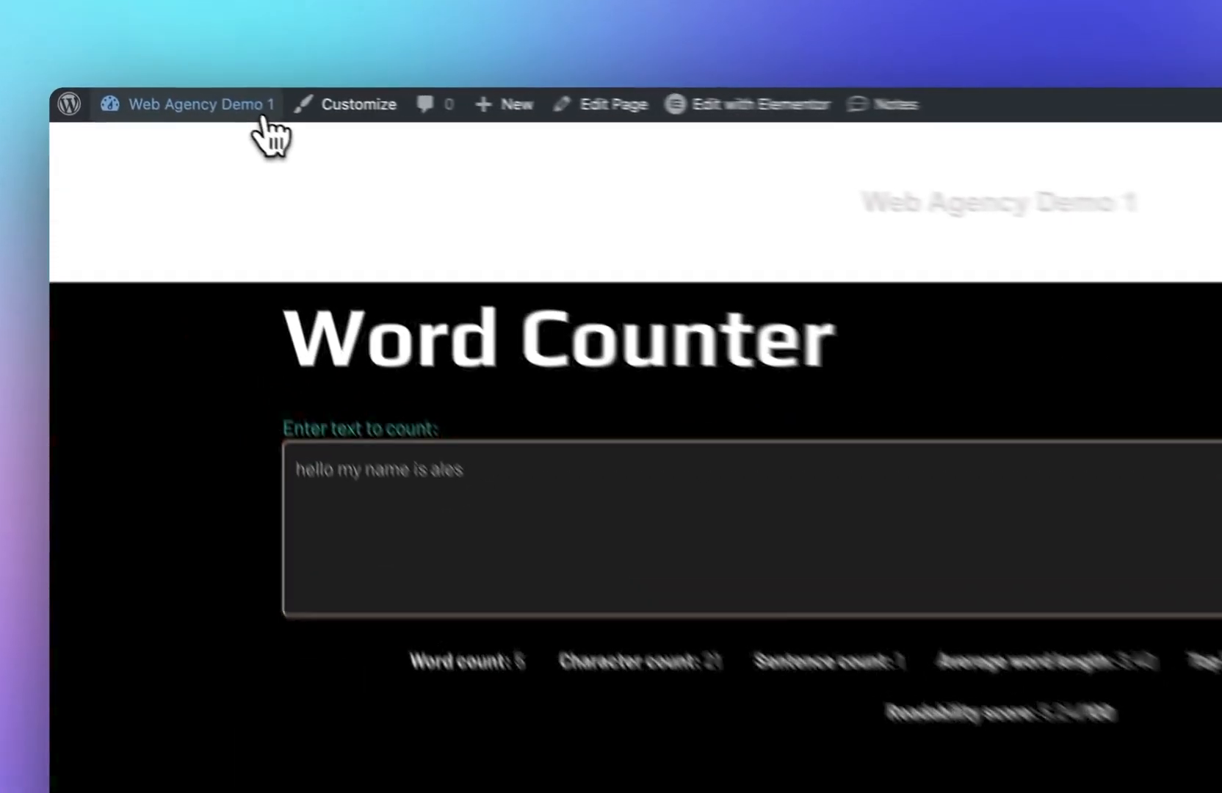
Step: Create a new Theme Builder header template named header
left_click(263, 117)
mouse_move(168, 672)
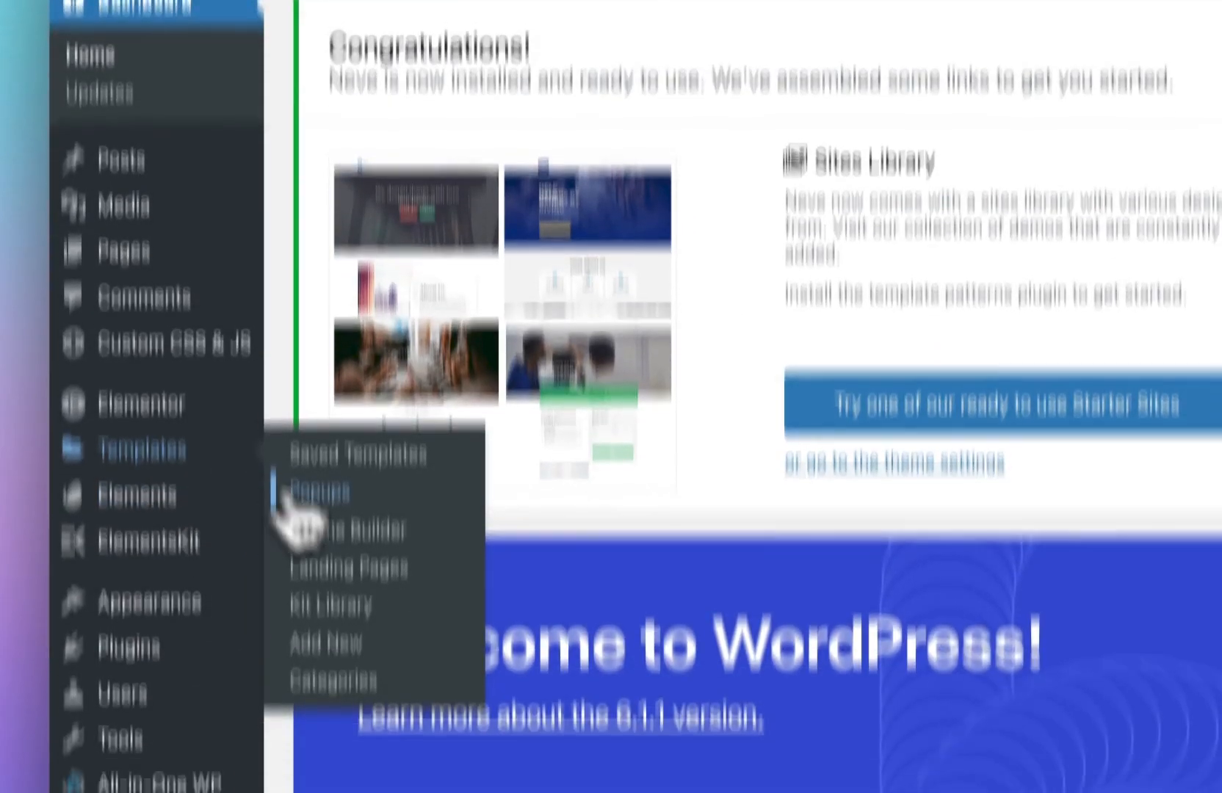
left_click(308, 739)
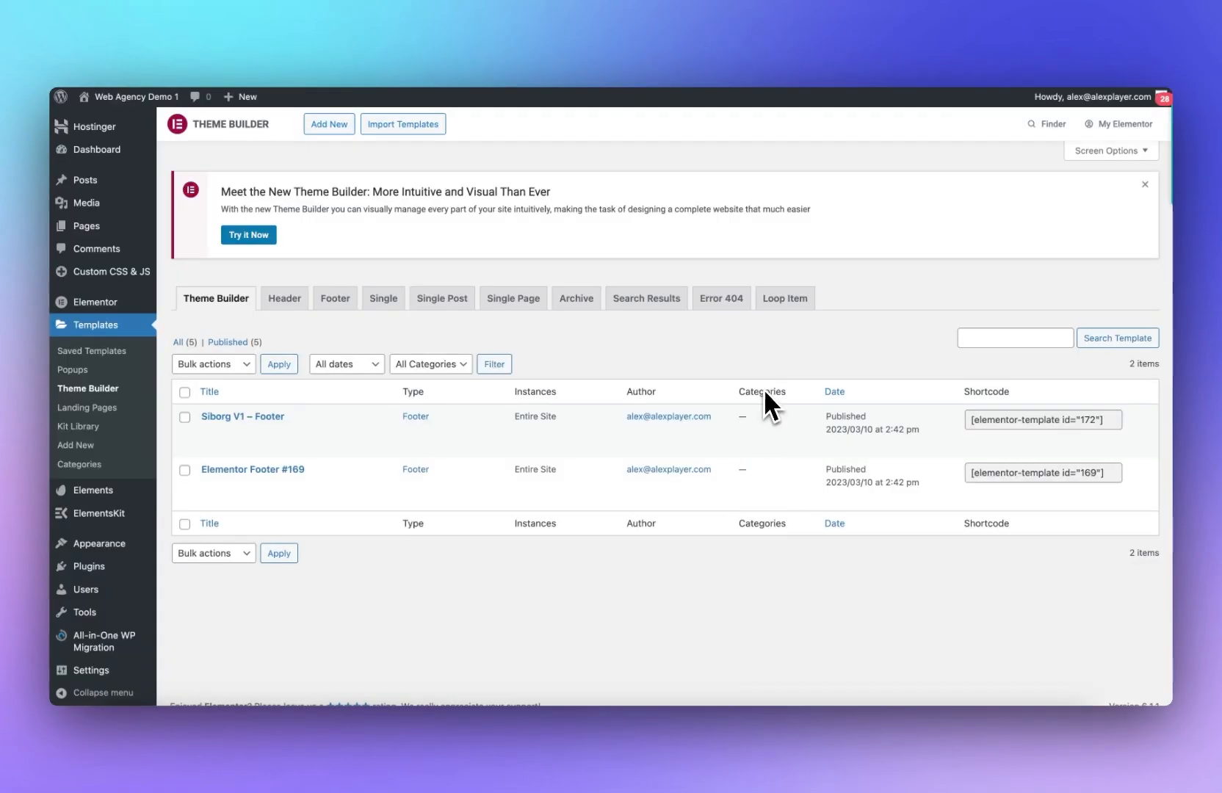
left_click(285, 300)
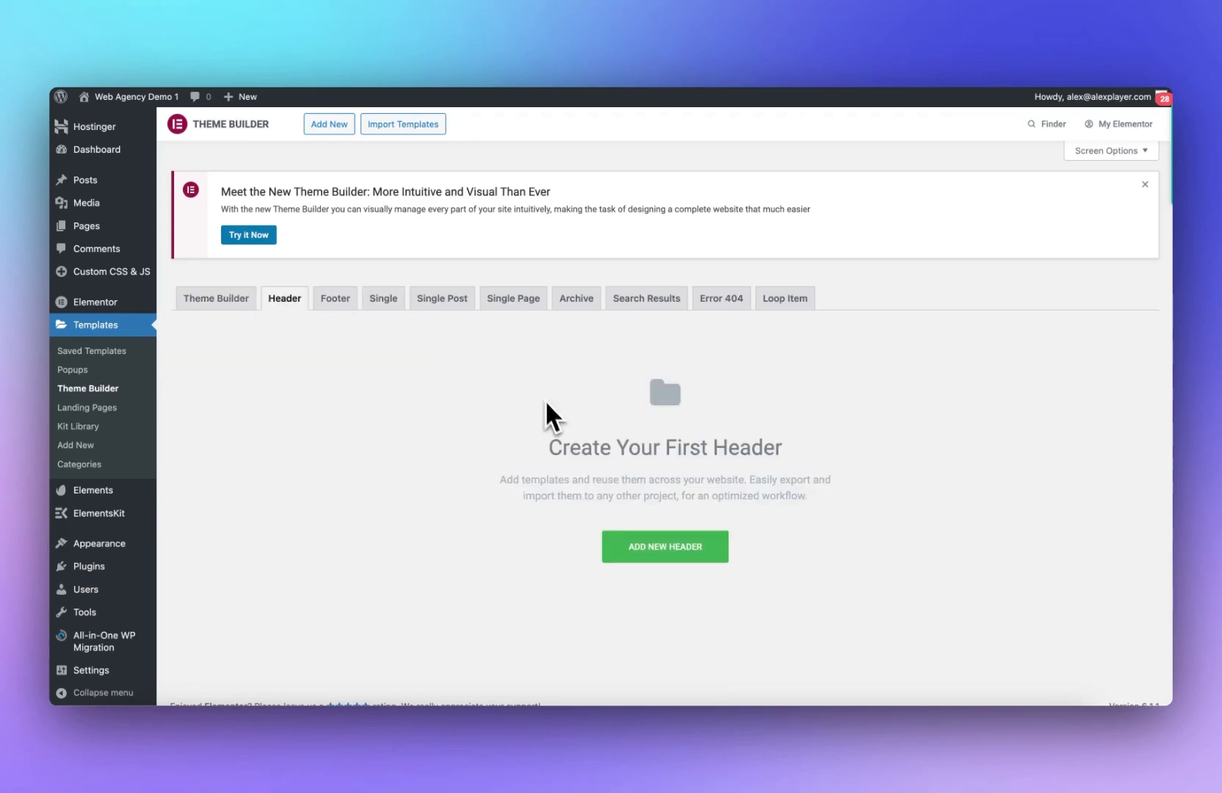
left_click(686, 554)
left_click(686, 461)
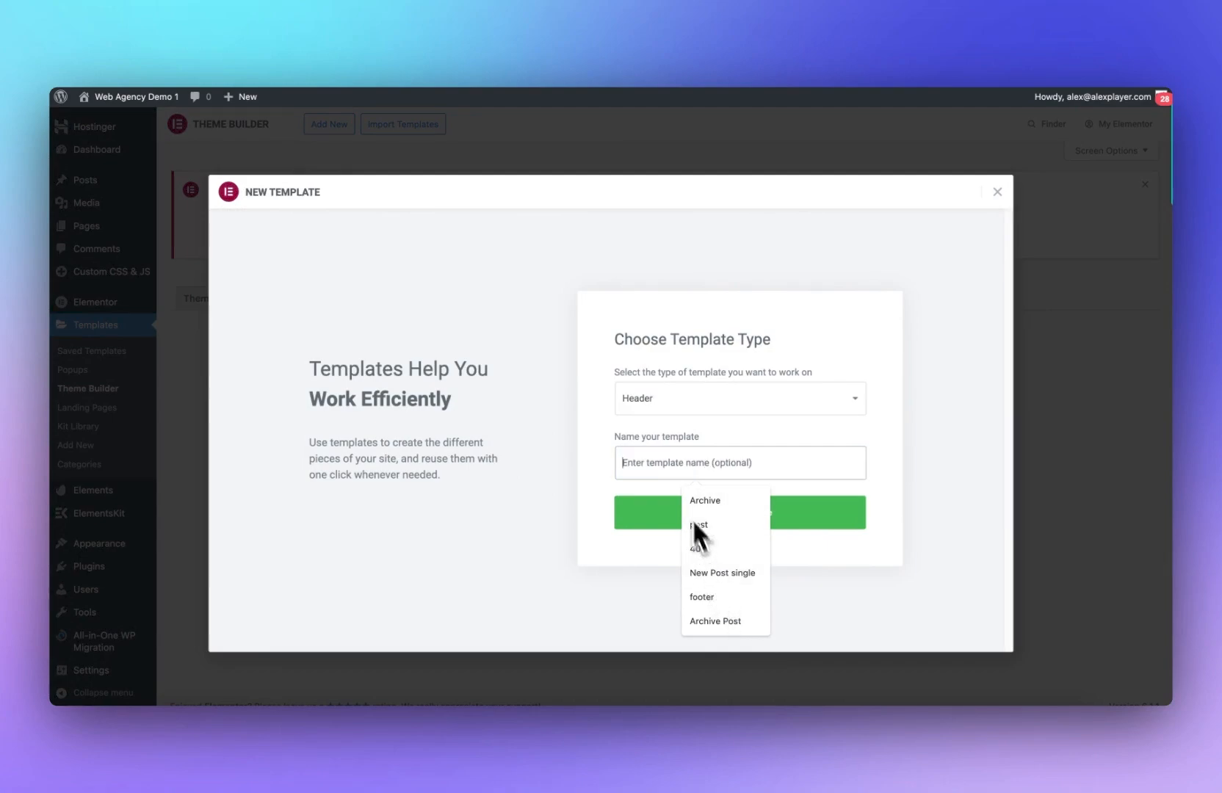
type("header")
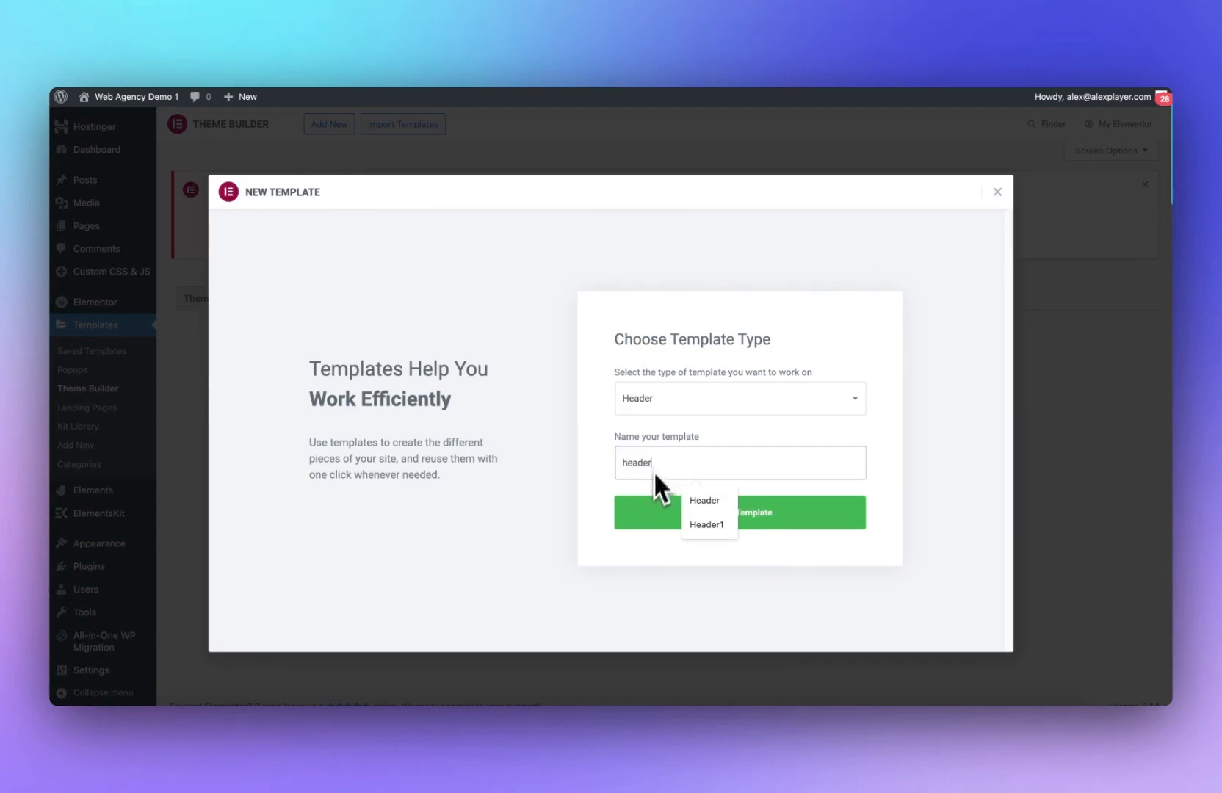
left_click(654, 513)
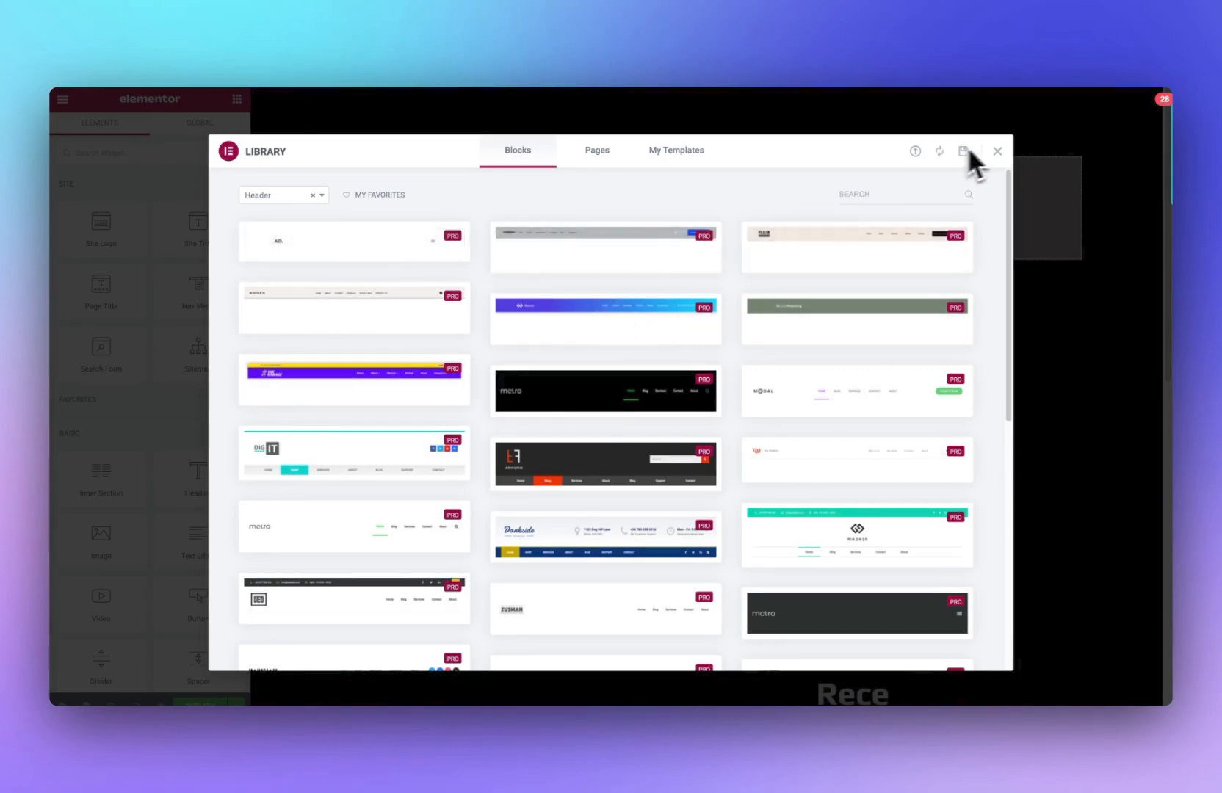
Step: Insert the Siborg V1 - Header template from the installed template kits into the header
left_click(999, 151)
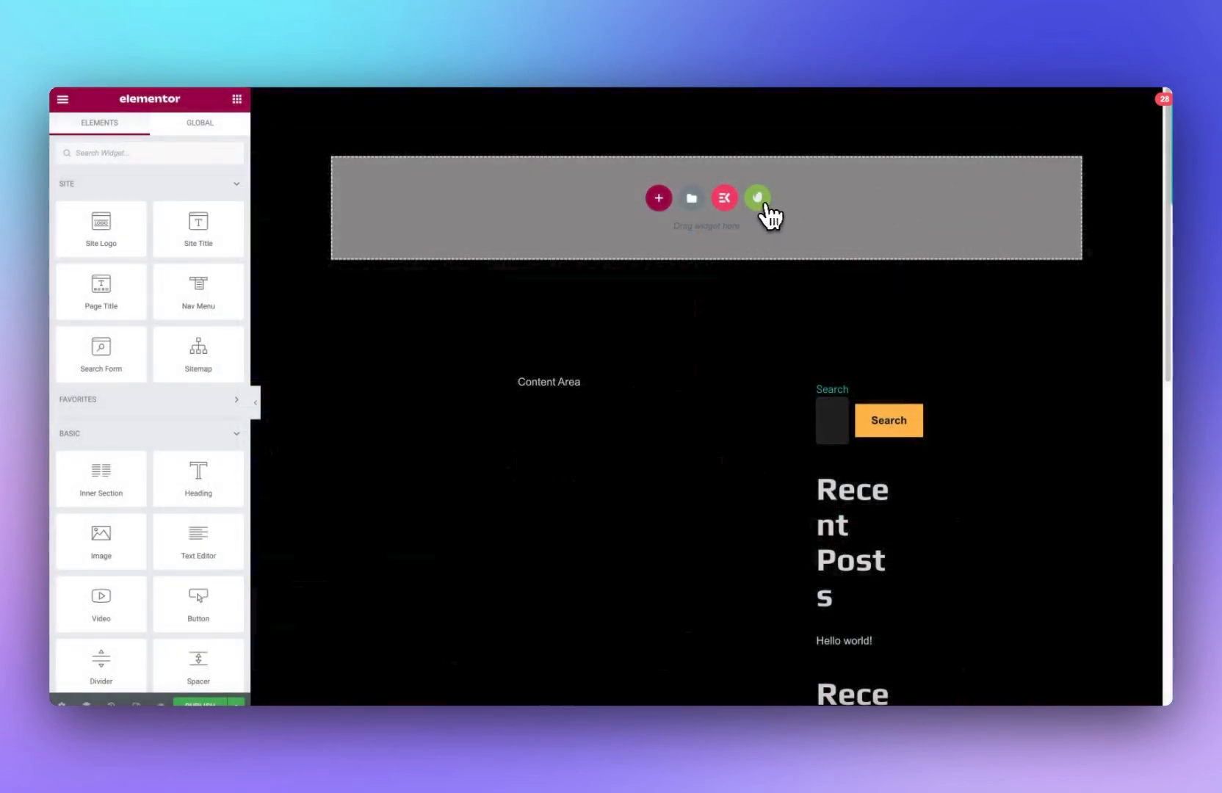
left_click(762, 203)
left_click(293, 522)
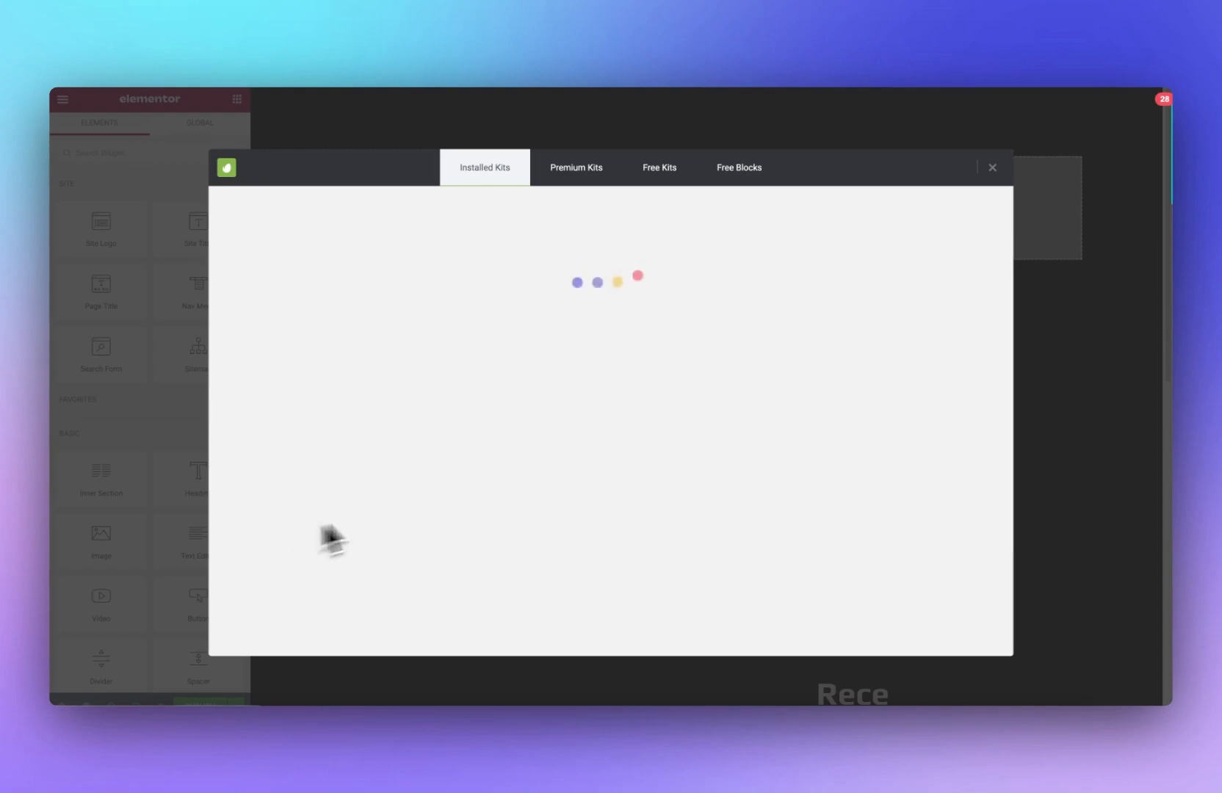
scroll(546, 428, "down", 3)
scroll(551, 428, "up", 3)
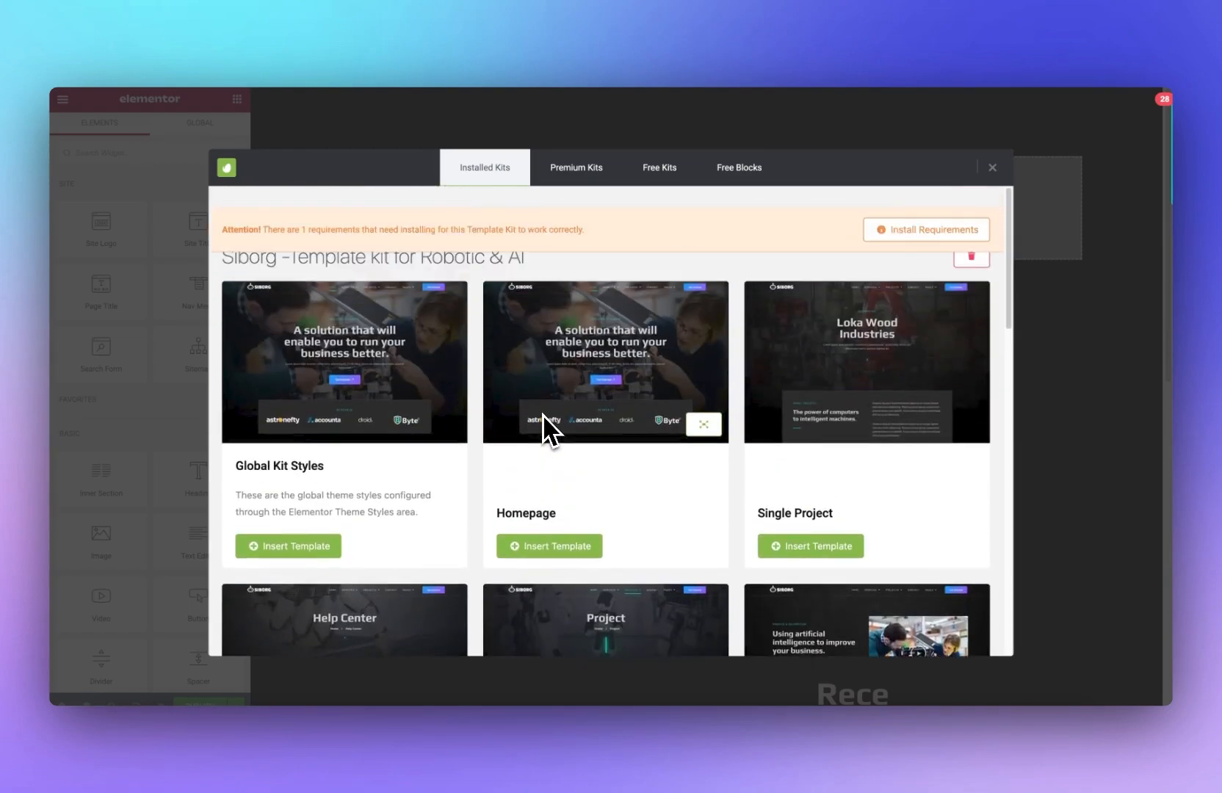
scroll(607, 440, "down", 3)
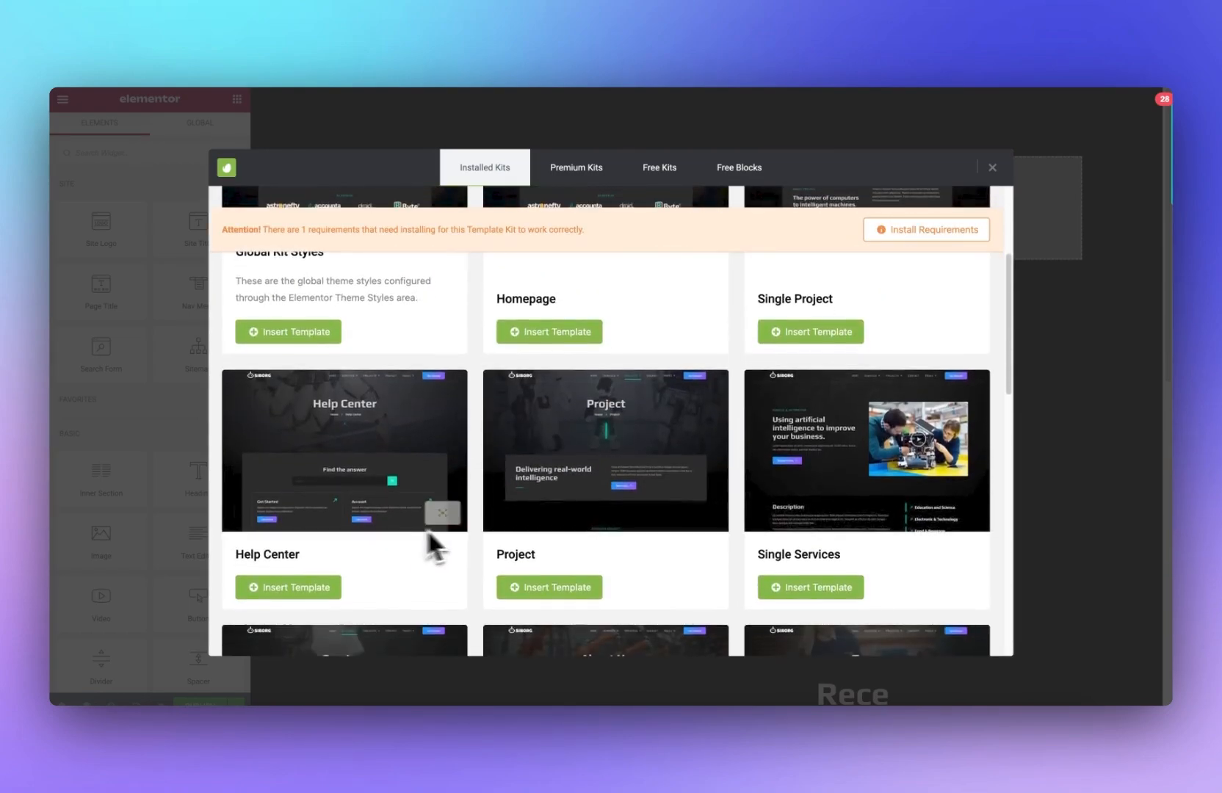
scroll(470, 533, "down", 6)
scroll(472, 532, "down", 1)
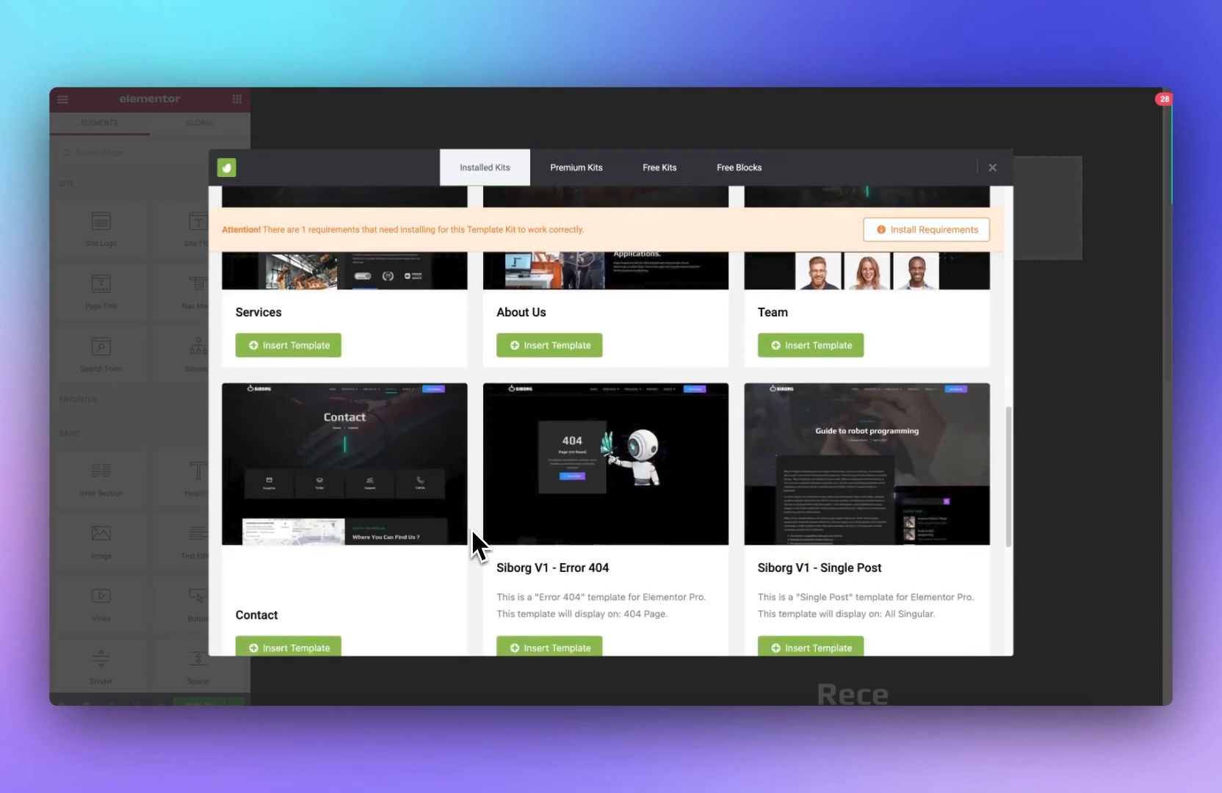
scroll(470, 528, "down", 3)
scroll(370, 522, "down", 3)
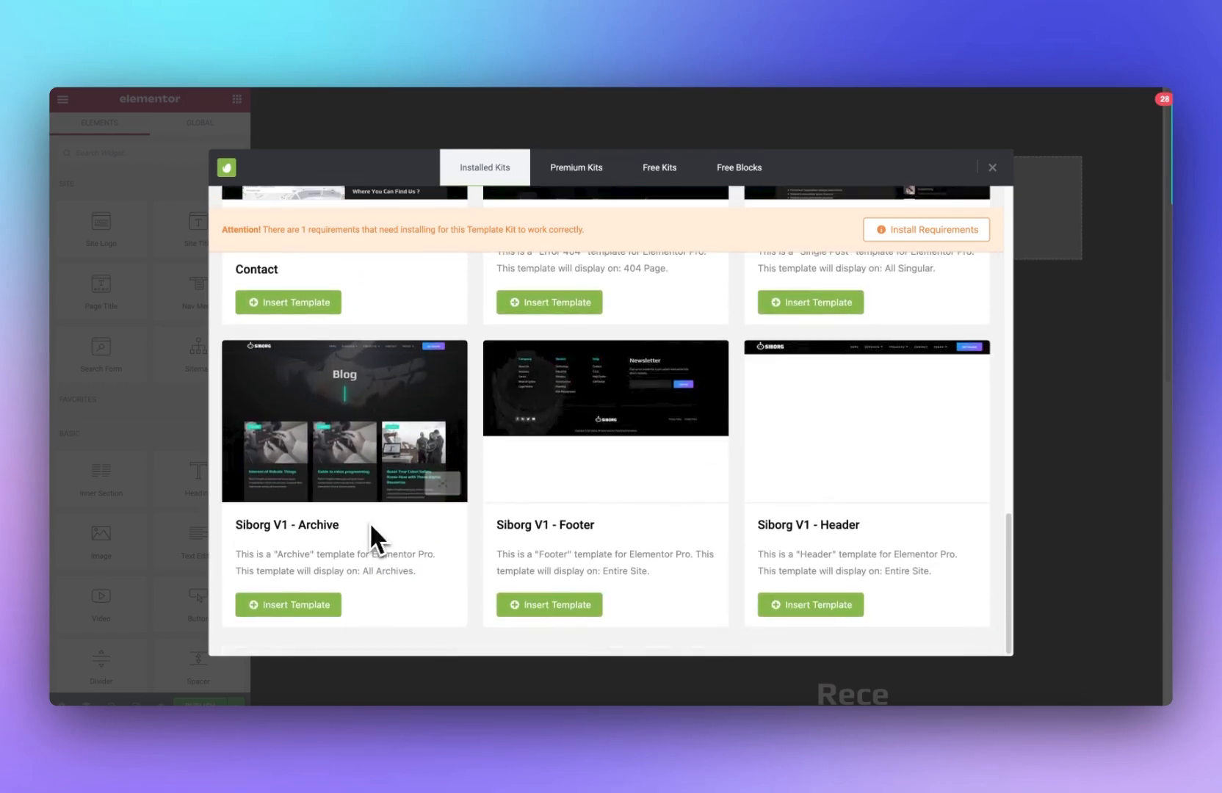
left_click(799, 605)
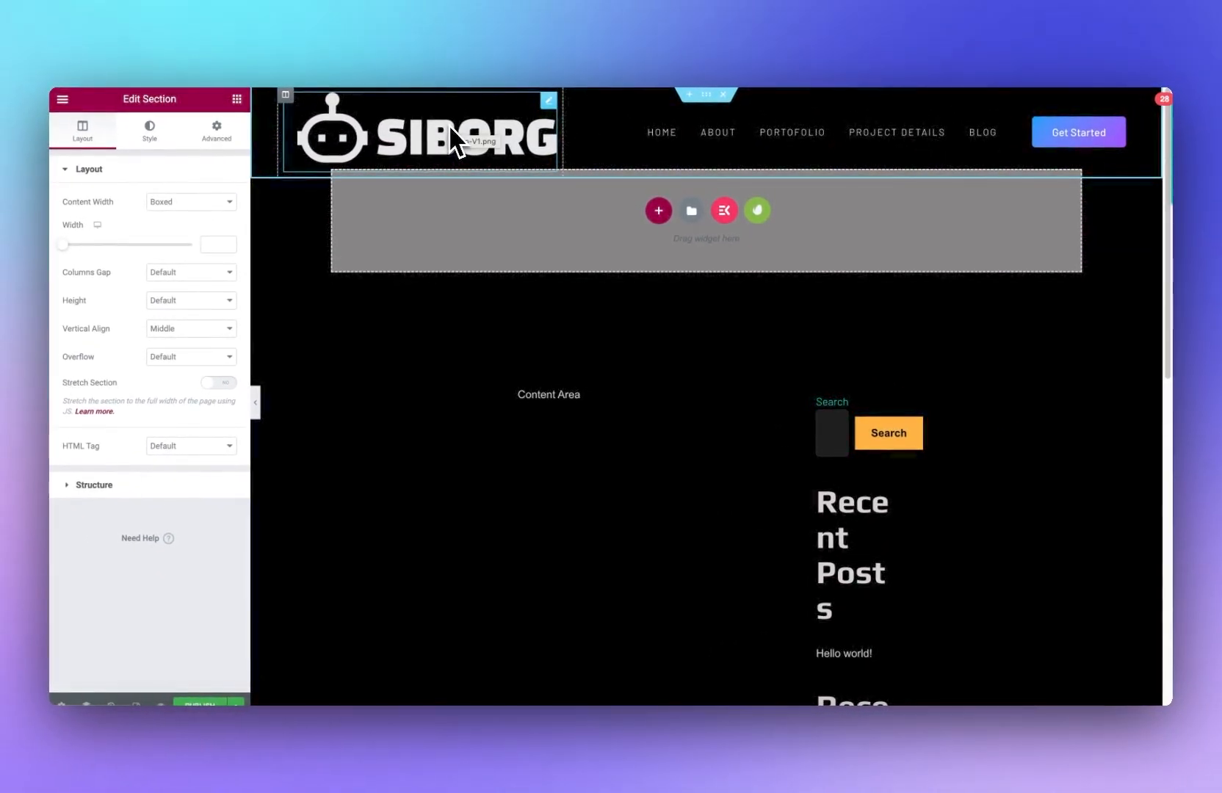
Step: Select the primary menu for the header's nav menu and open the Menus screen in a new tab
left_click(960, 131)
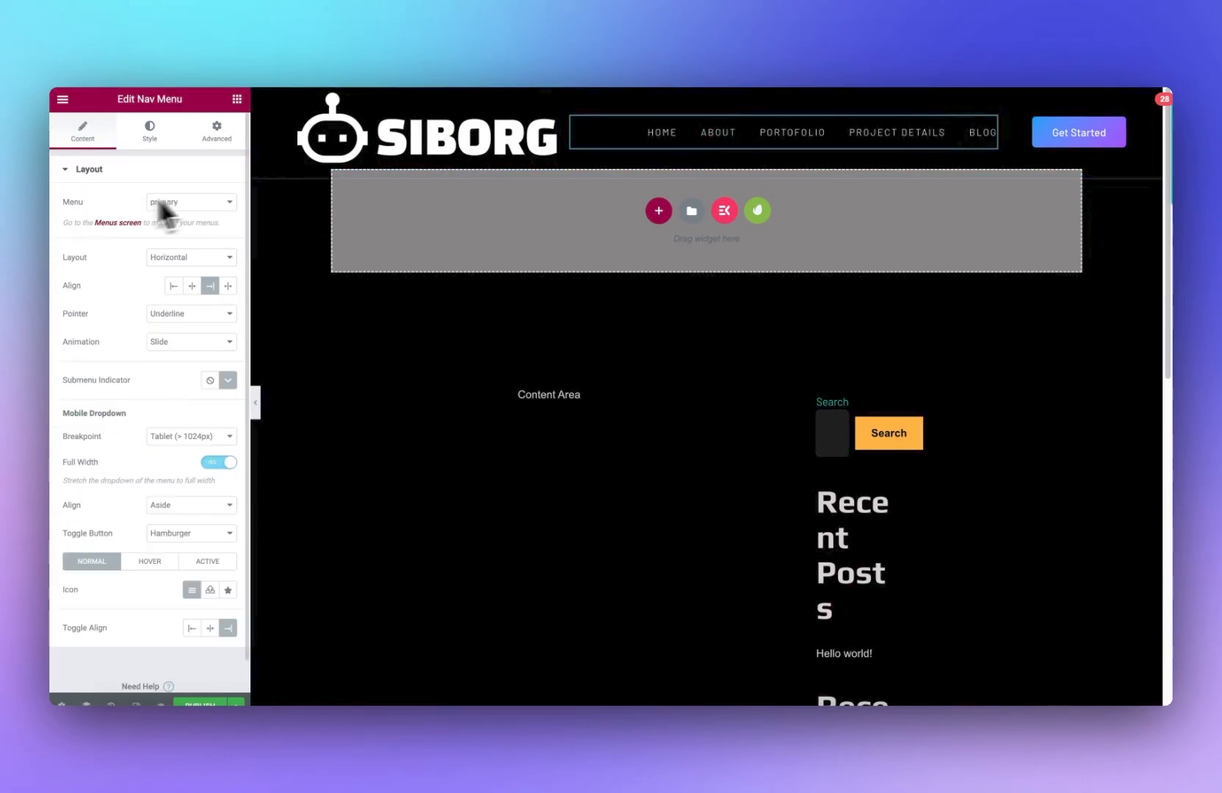
left_click(167, 205)
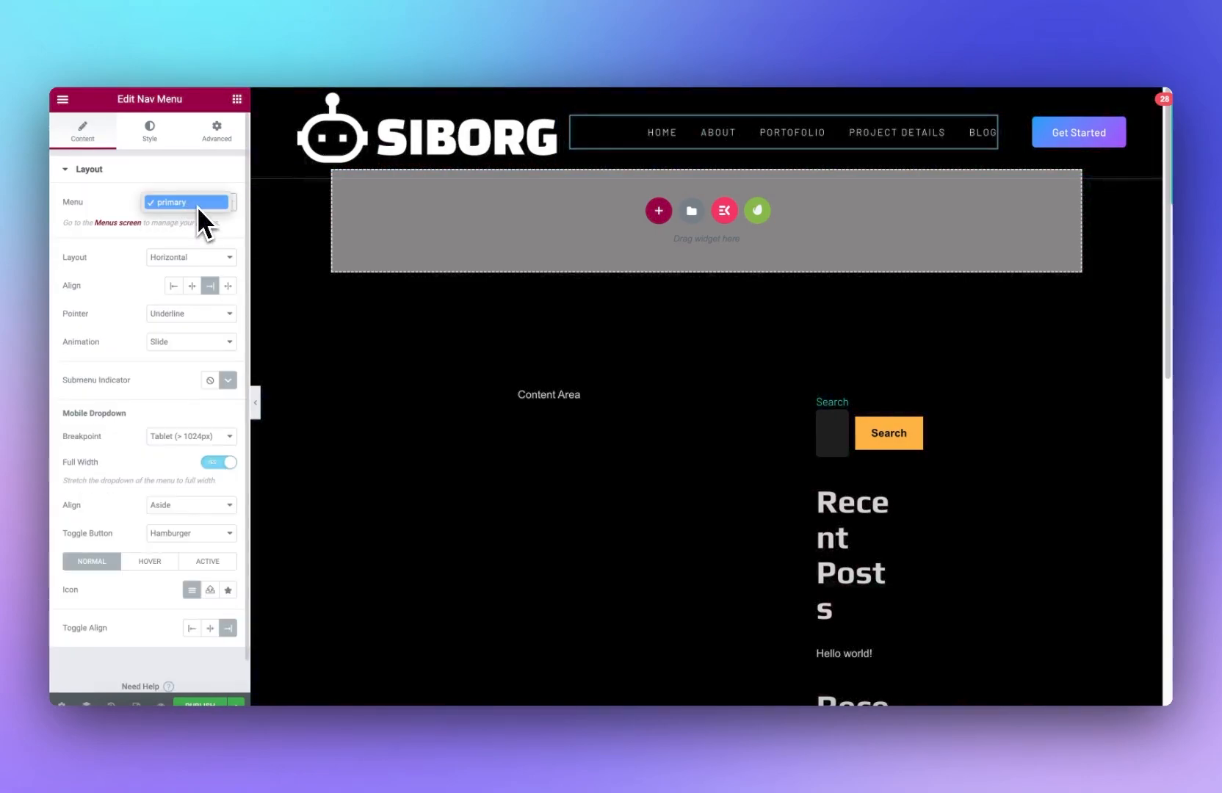
left_click(193, 204)
right_click(116, 223)
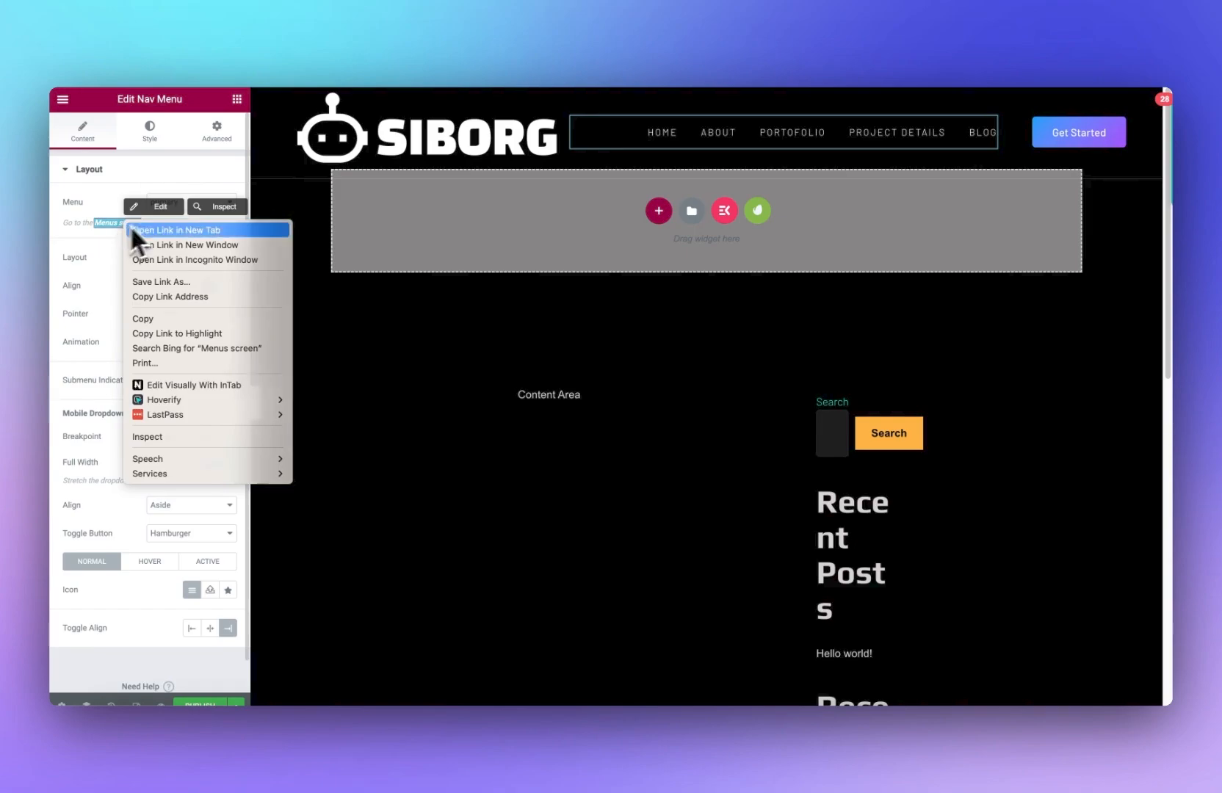
left_click(131, 227)
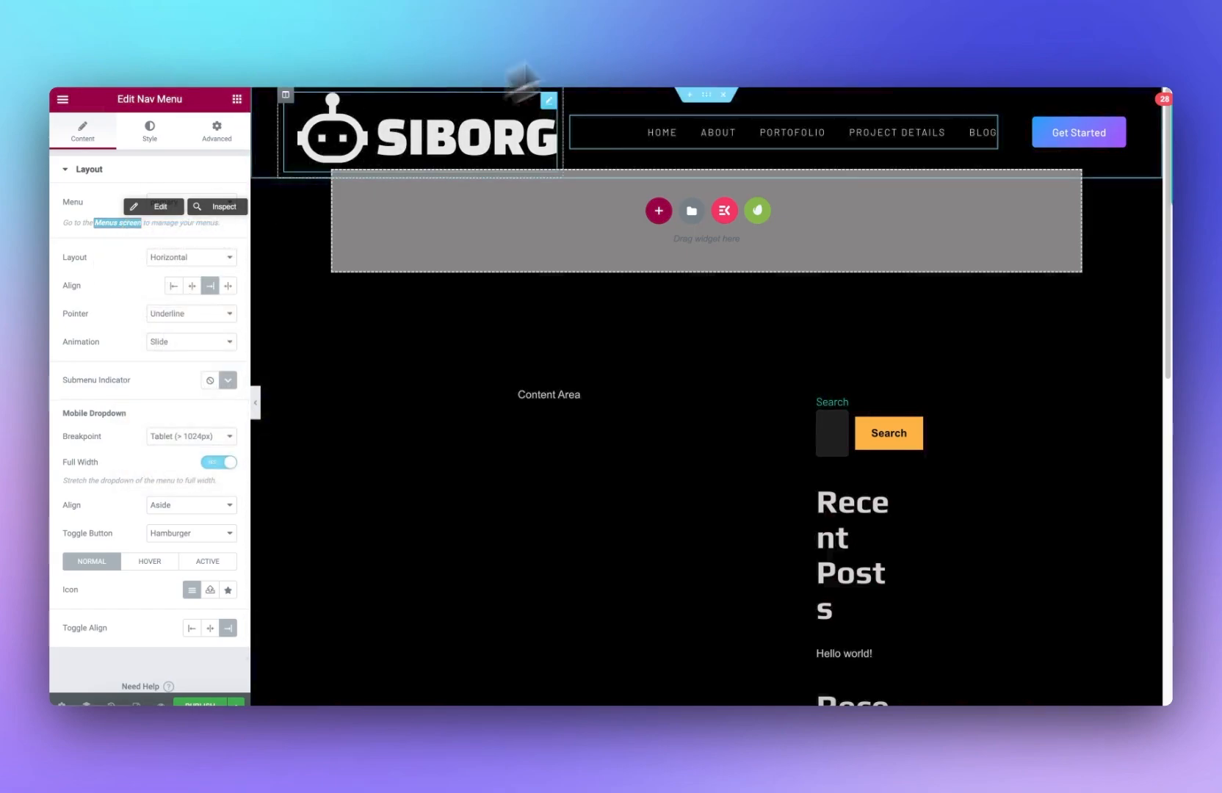
left_click(702, 49)
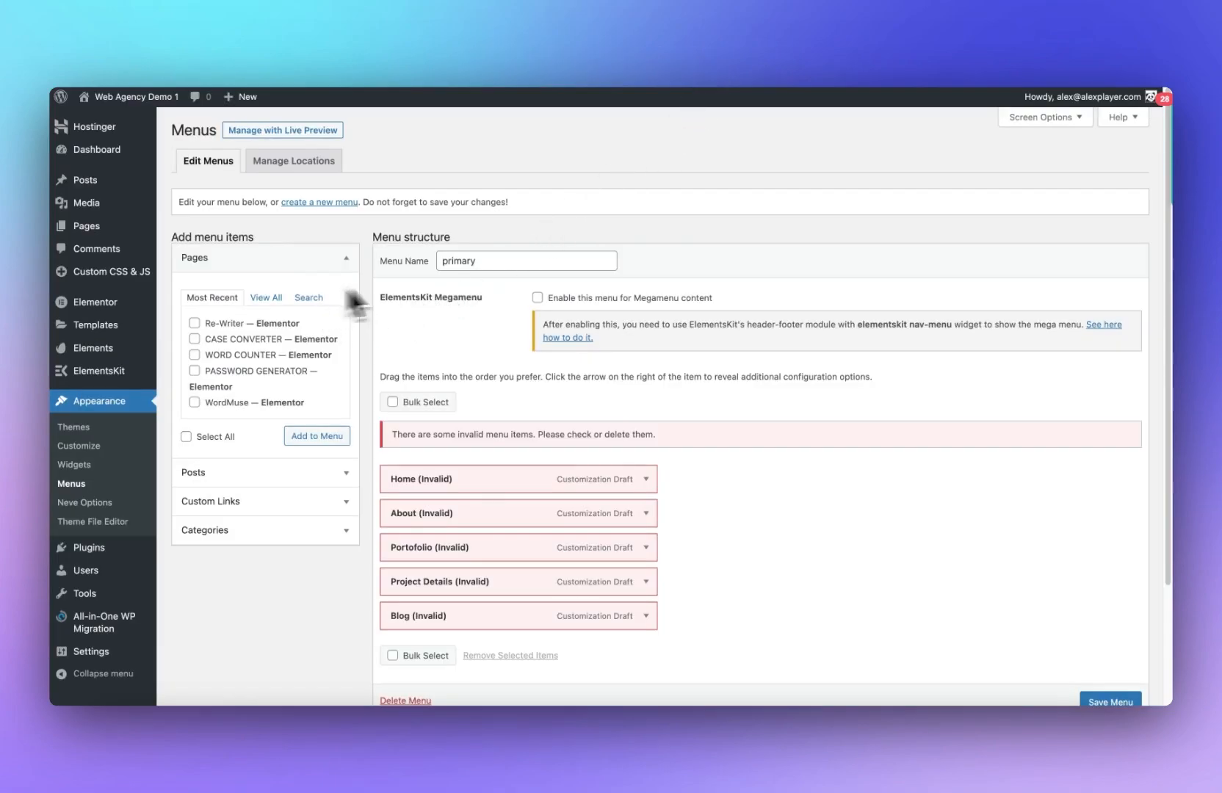
Step: Remove the invalid menu items from the primary menu
scroll(486, 499, "down", 1)
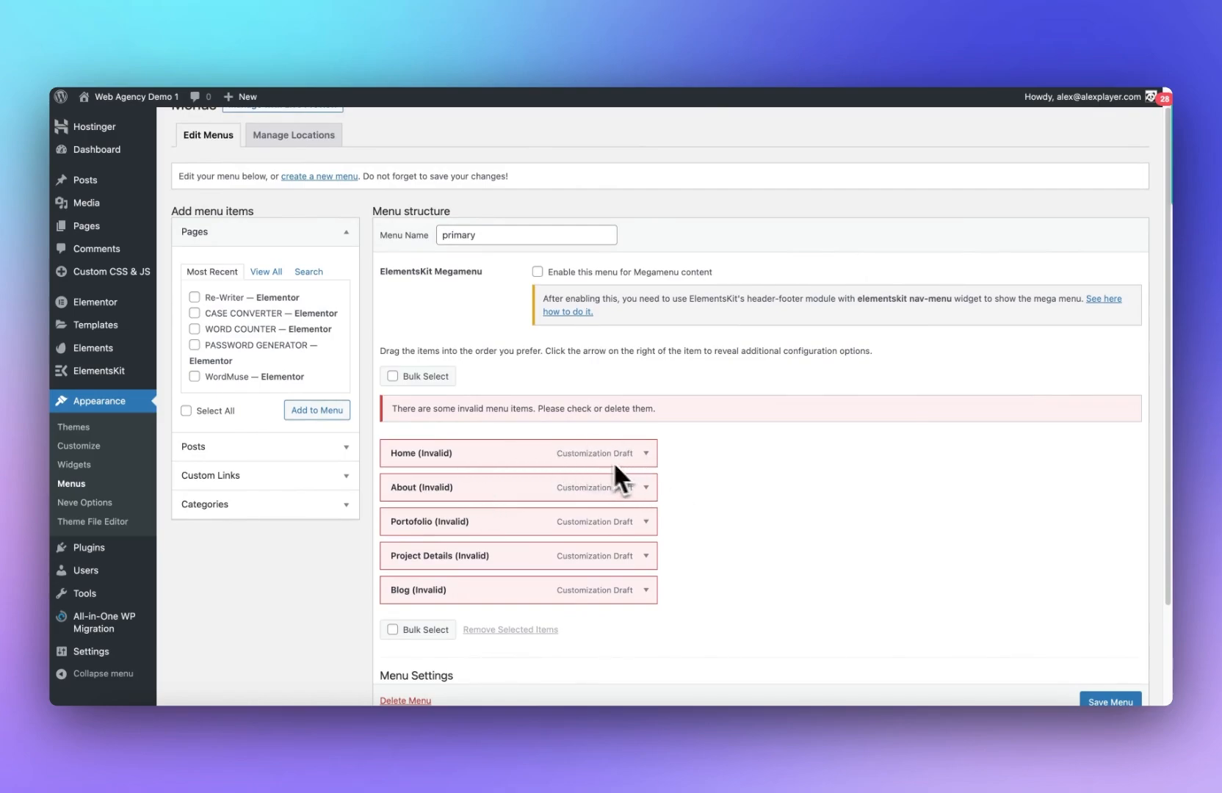
left_click(646, 453)
scroll(493, 558, "down", 1)
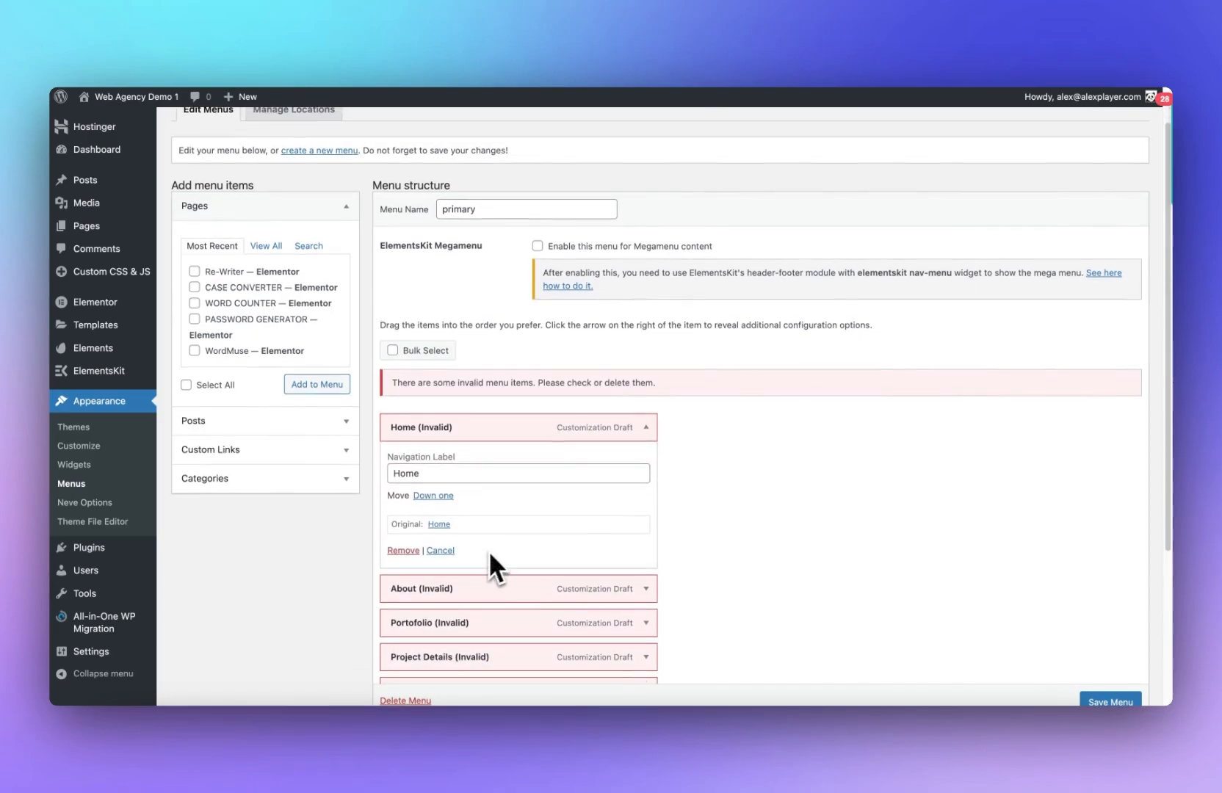
left_click(405, 551)
left_click(647, 430)
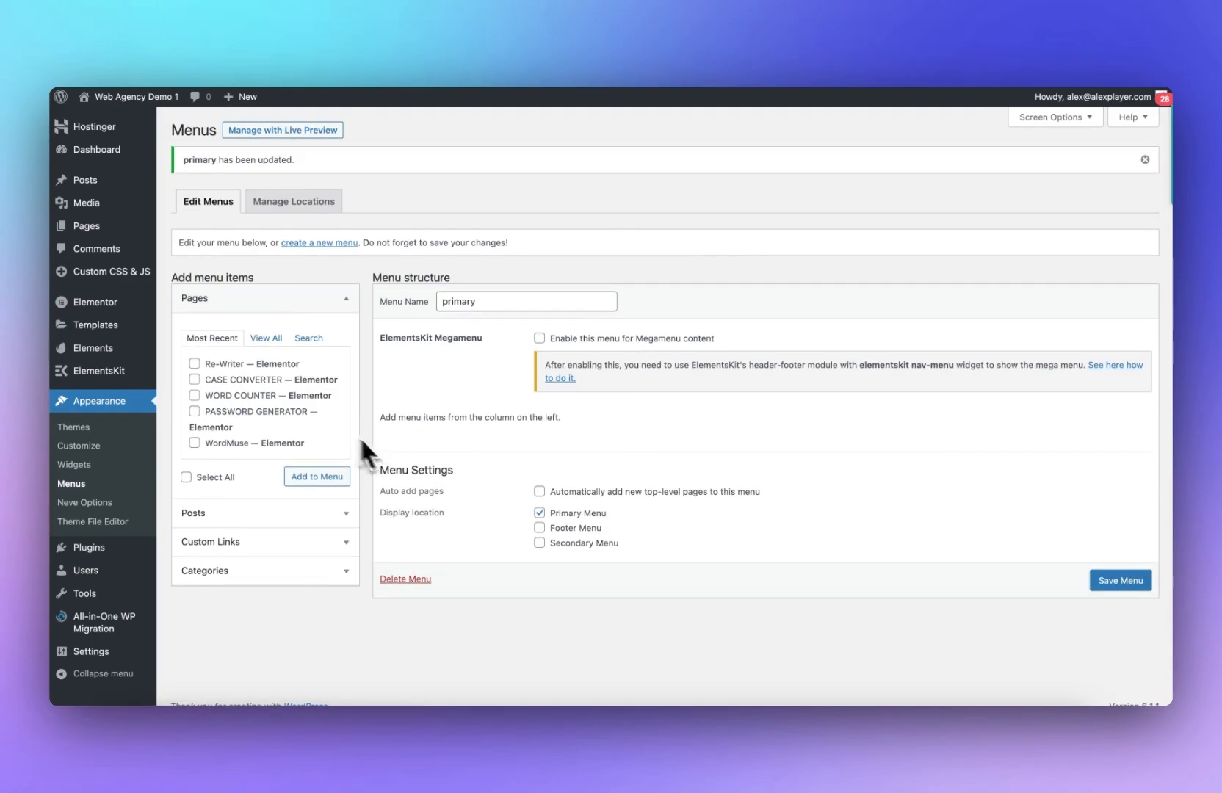
Step: Add the CASE CONVERTER, WORD COUNTER and PASSWORD GENERATOR pages to the primary menu
left_click(195, 412)
left_click(324, 479)
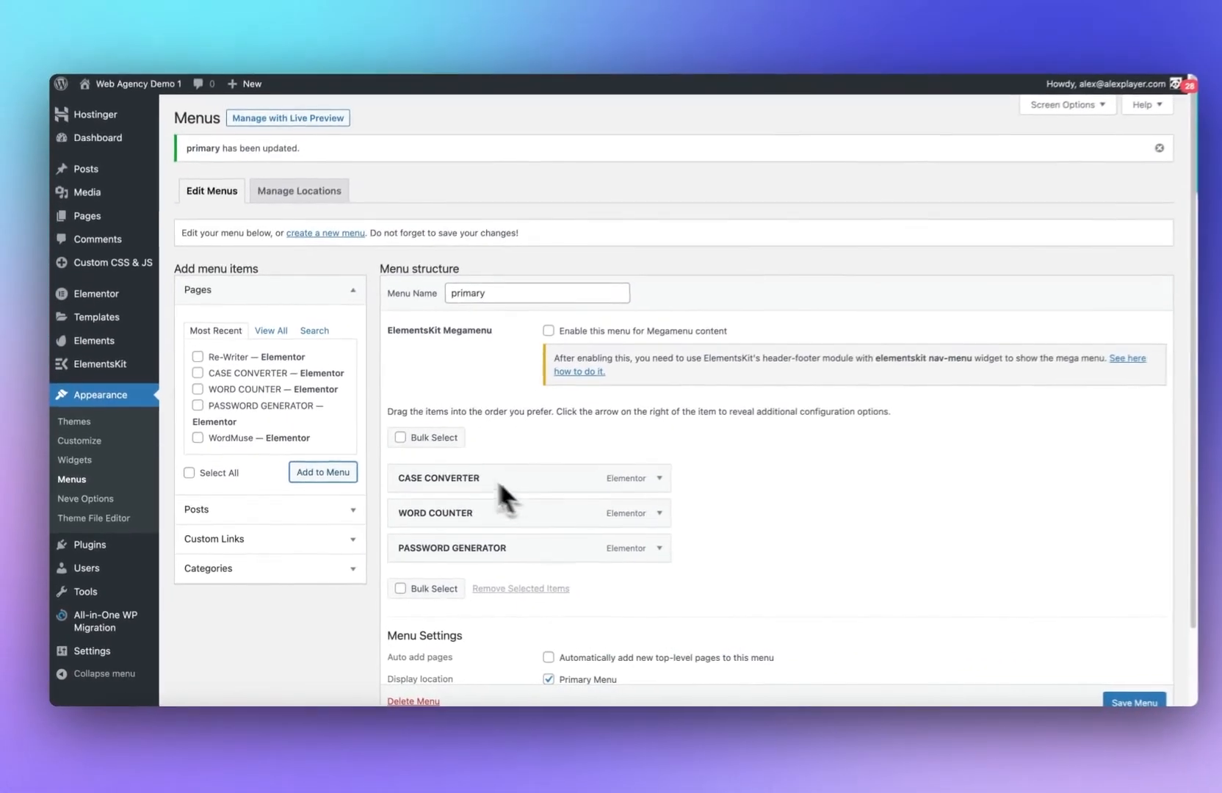
Step: Add a HOME custom link pointing to the wordmuse.io site URL and move it to the top of the menu
scroll(632, 543, "down", 1)
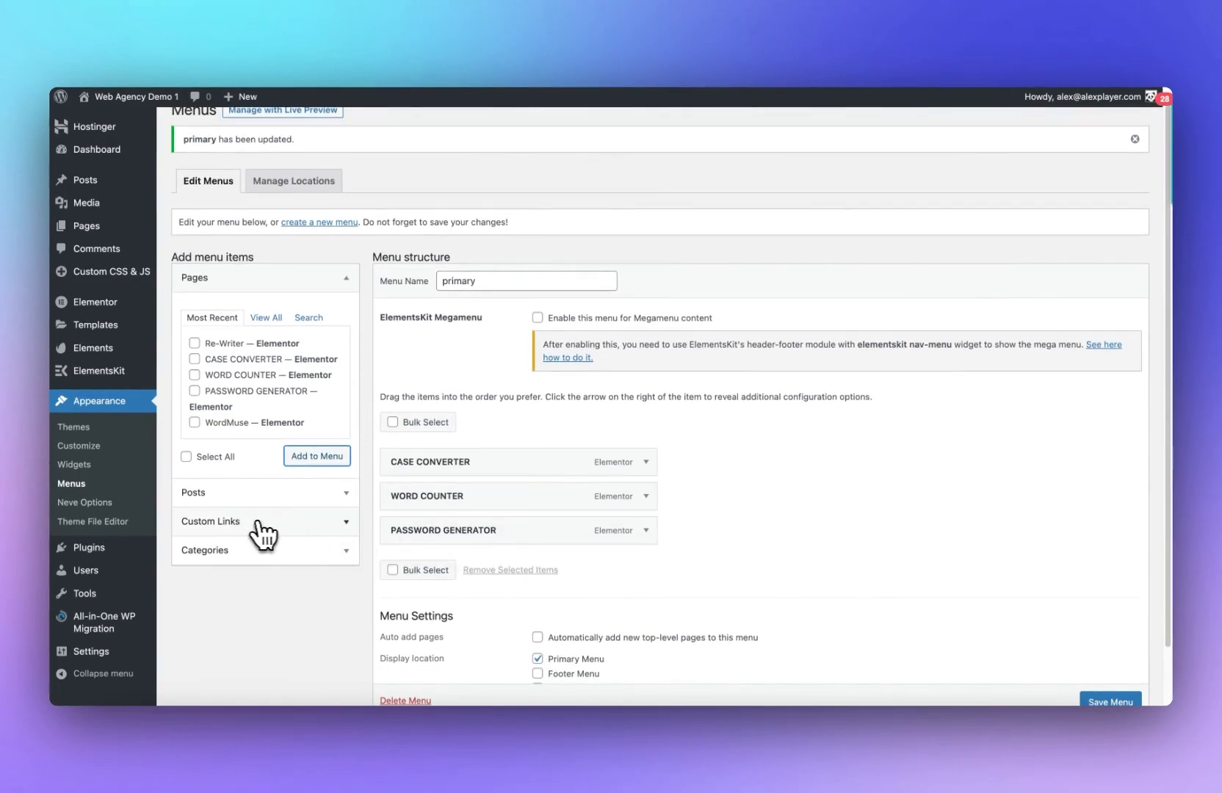
left_click(262, 523)
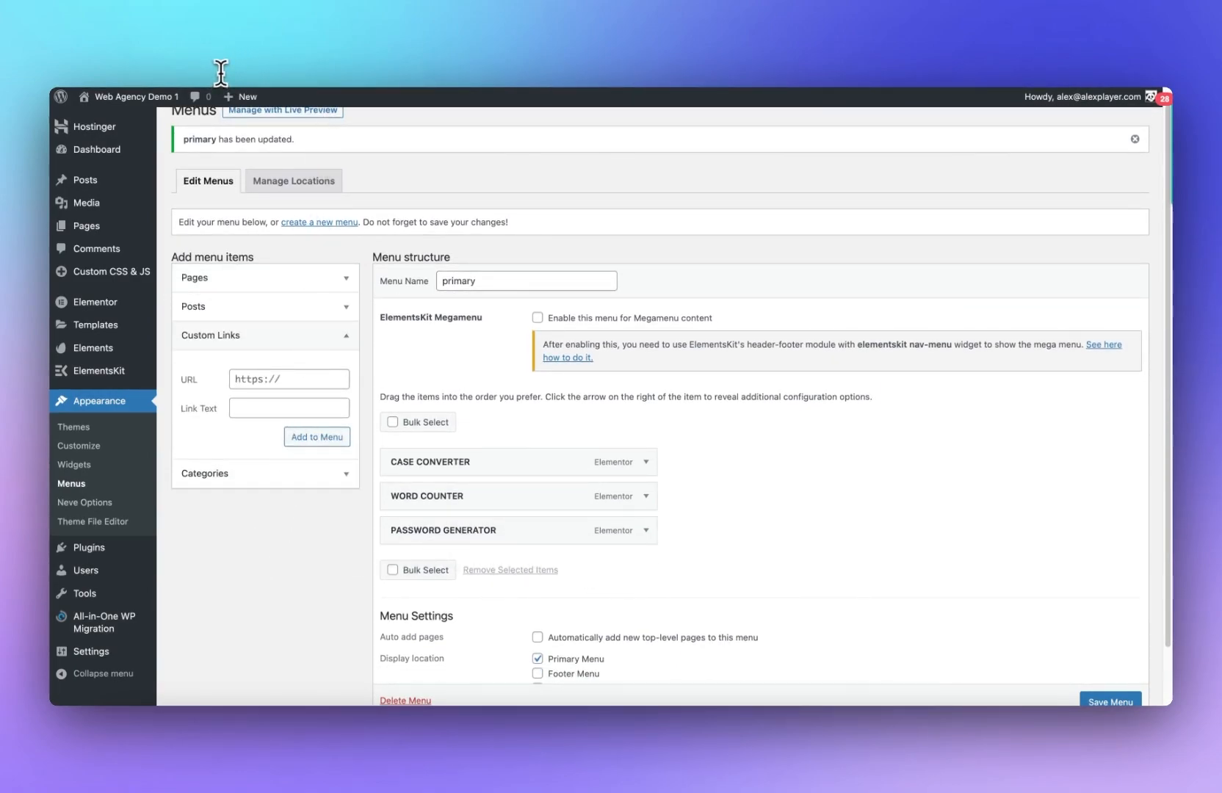
left_click(280, 383)
type("wordmuse.io/")
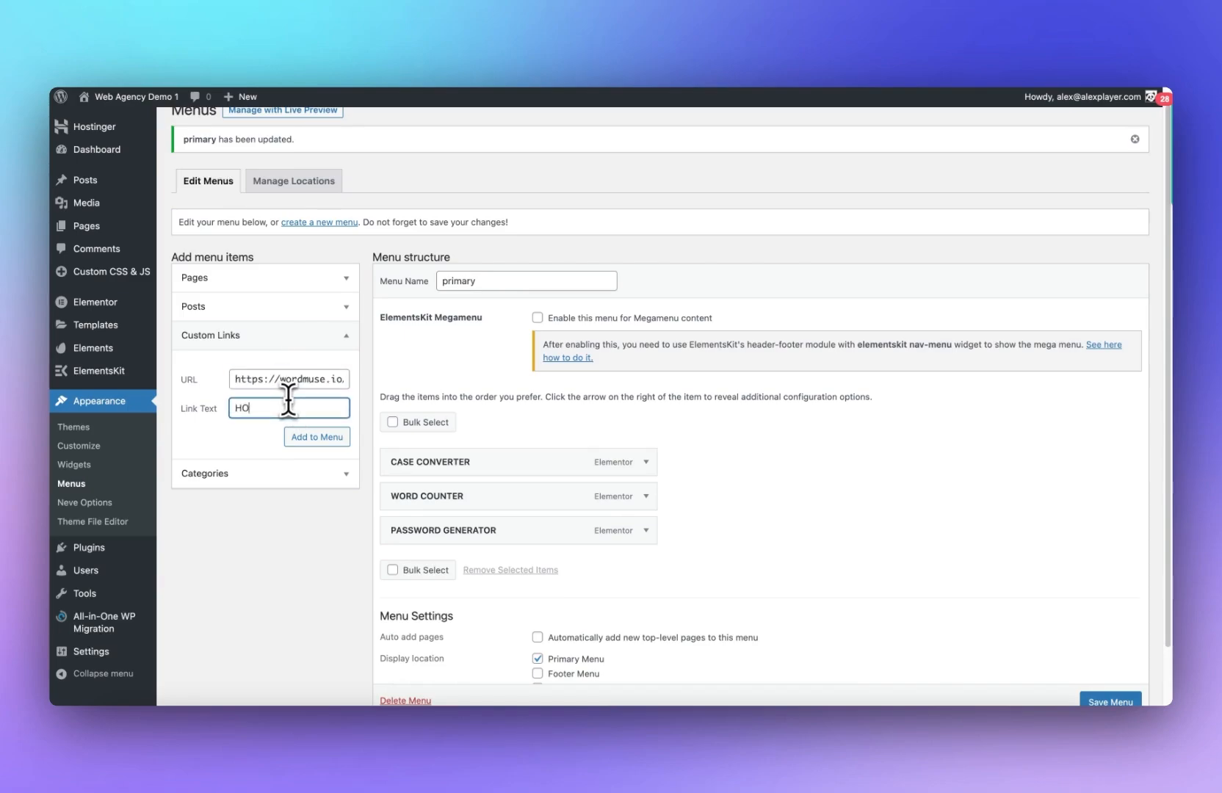
left_click(312, 437)
left_click_drag(440, 572, 449, 461)
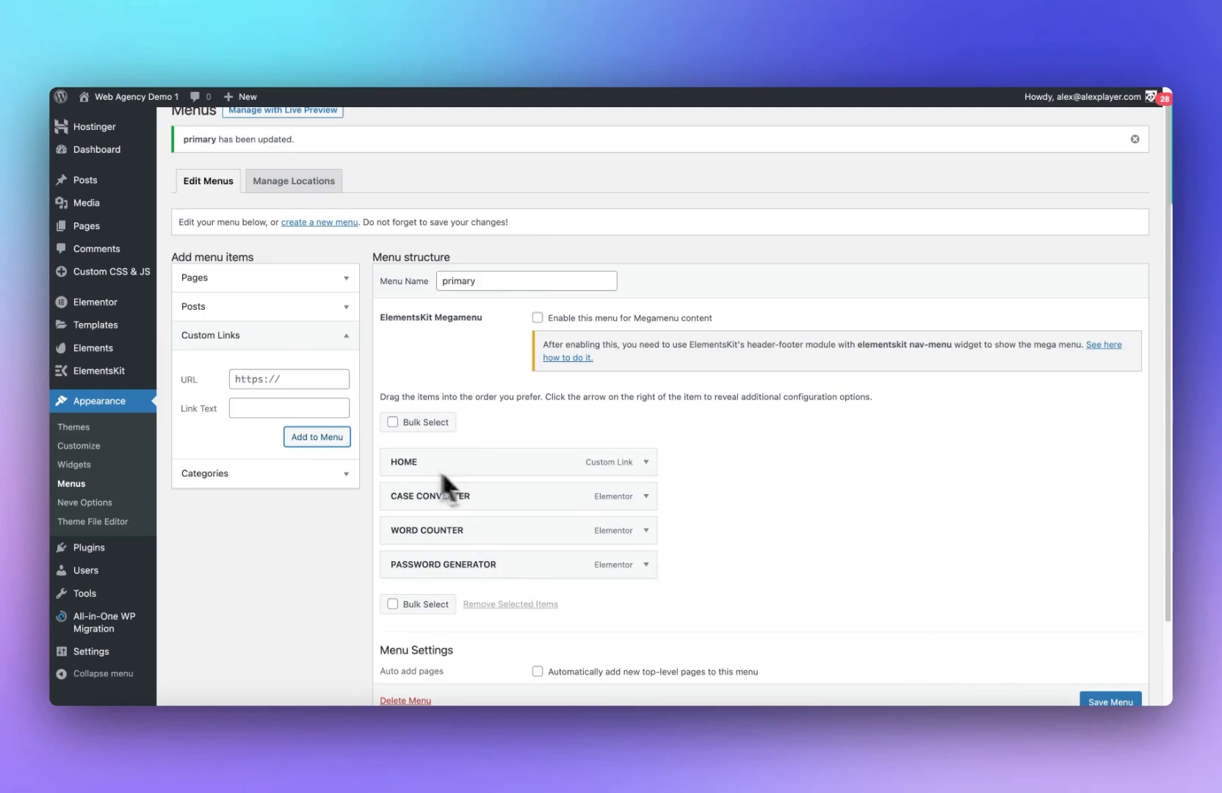
Step: Add an ABOUT custom link with URL # and move it directly below HOME
left_click(256, 379)
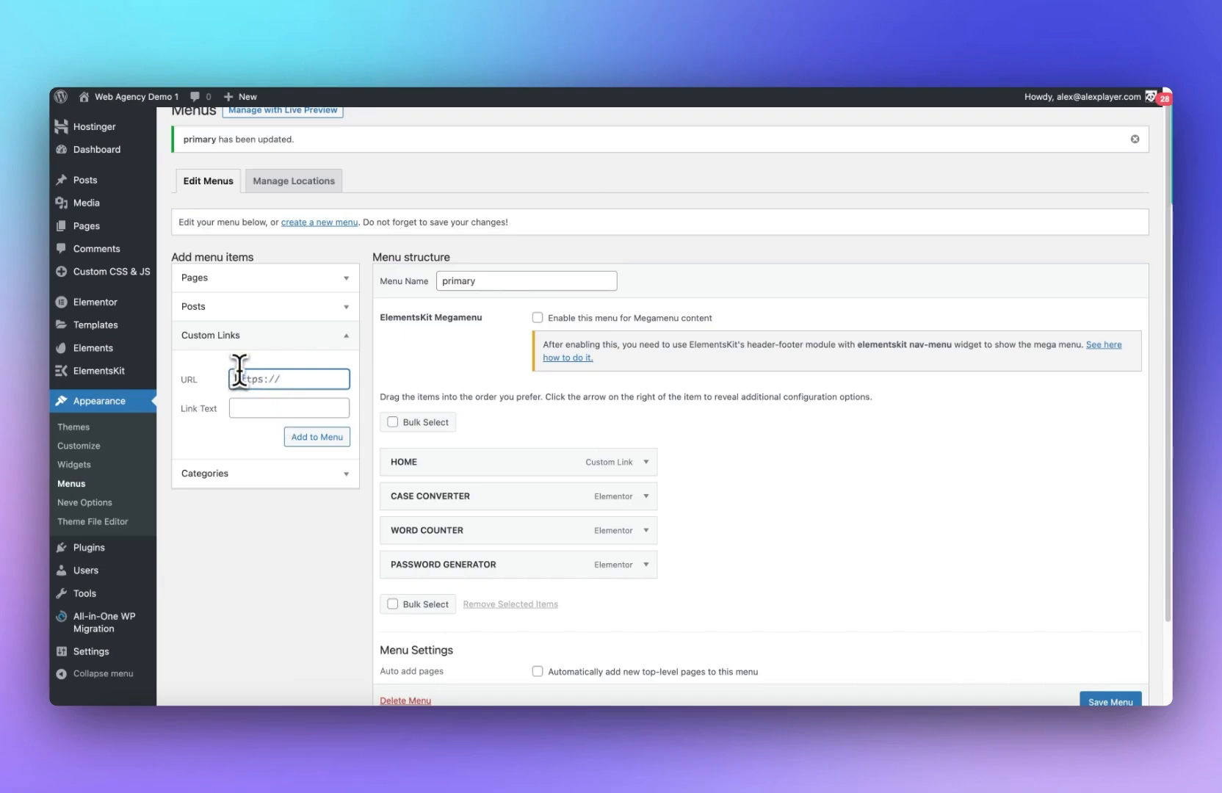
left_click(273, 407)
left_click(293, 378)
type("#")
left_click(317, 441)
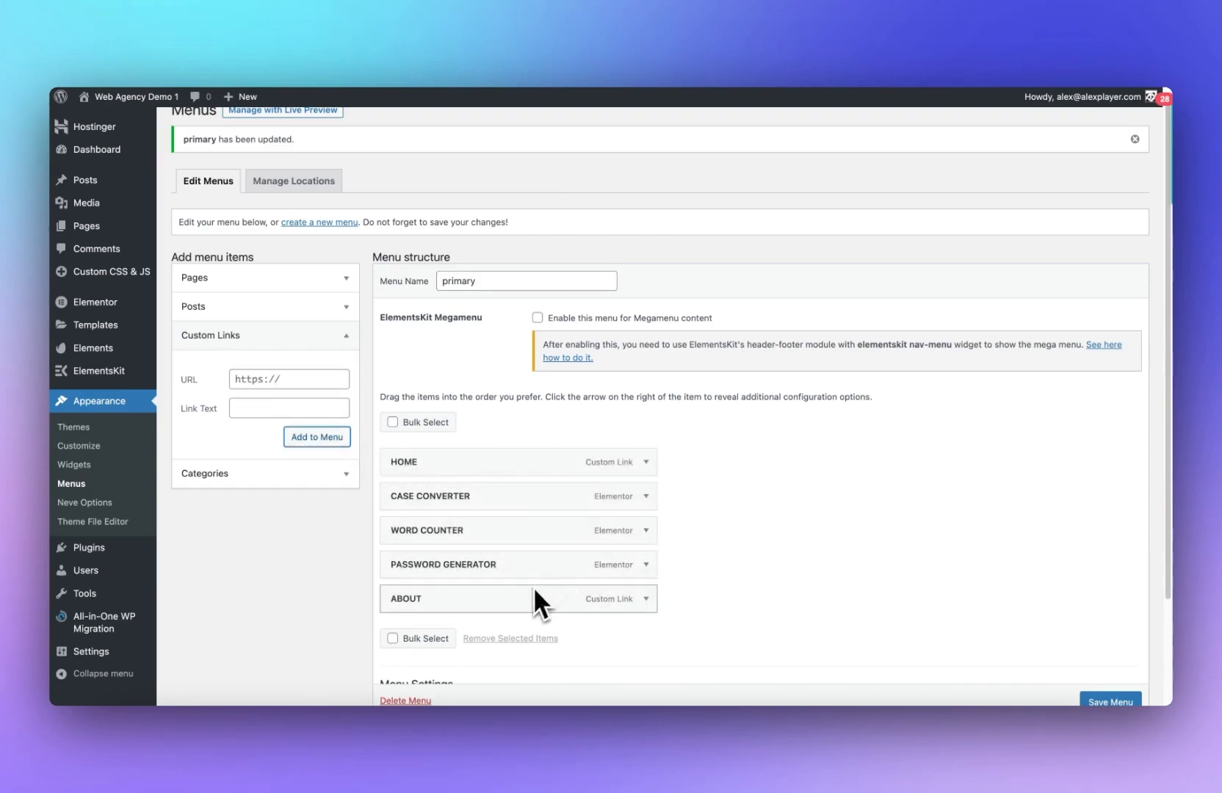
left_click_drag(534, 591, 523, 499)
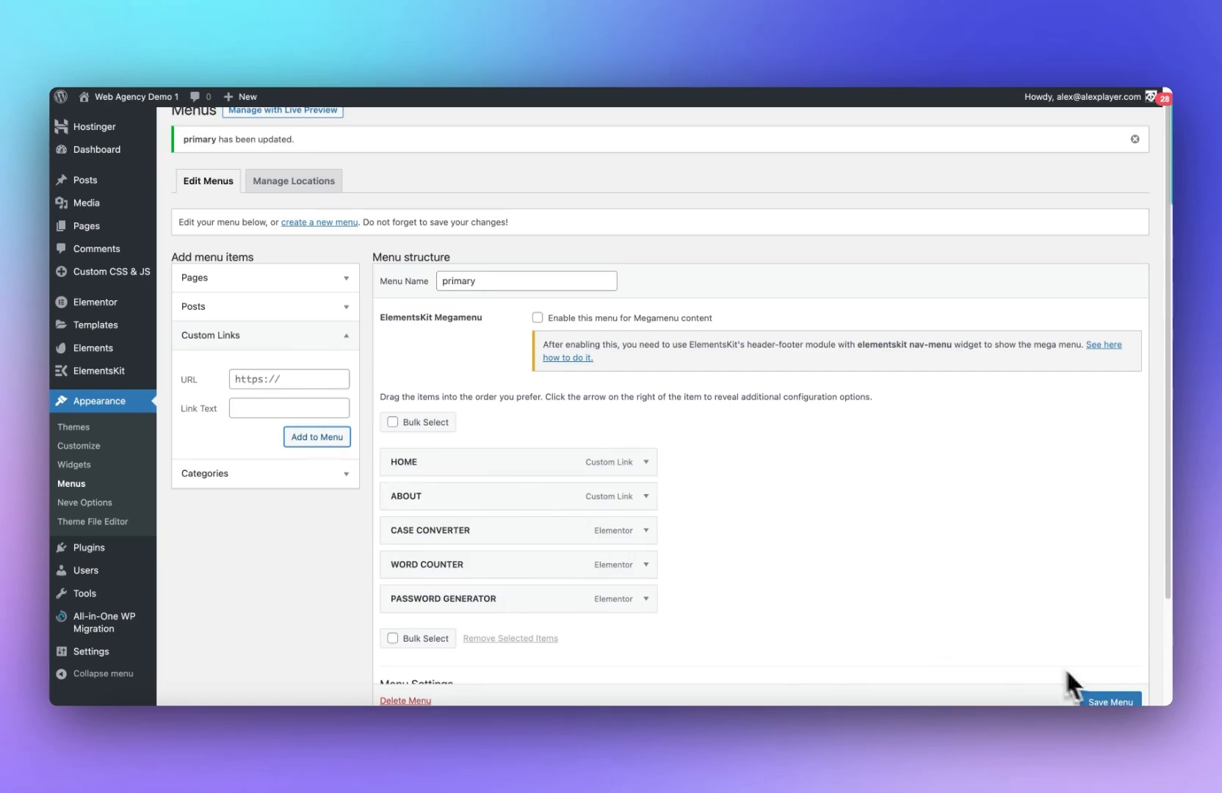
Step: Save the primary menu
left_click(1105, 699)
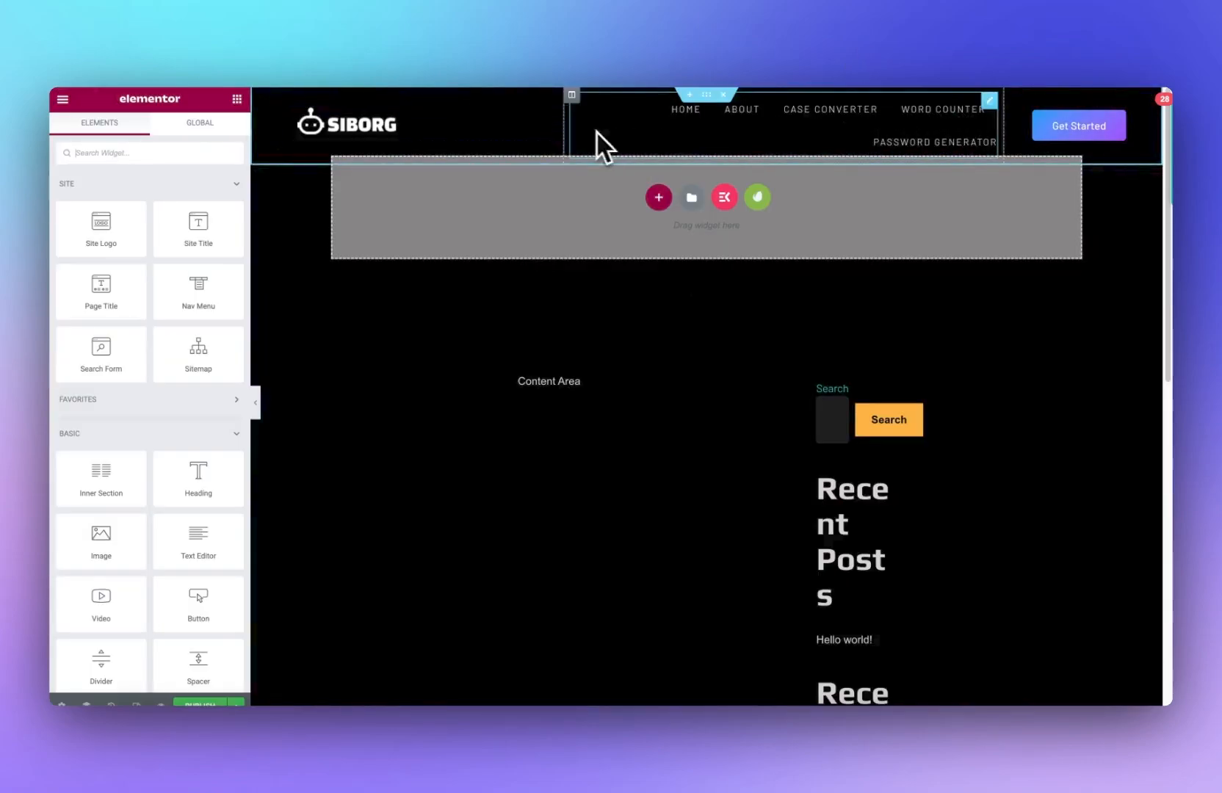
Step: Set the header button text to VISIT PROMPT MUSE and paste the link URL into its link field
left_click_drag(565, 137, 494, 141)
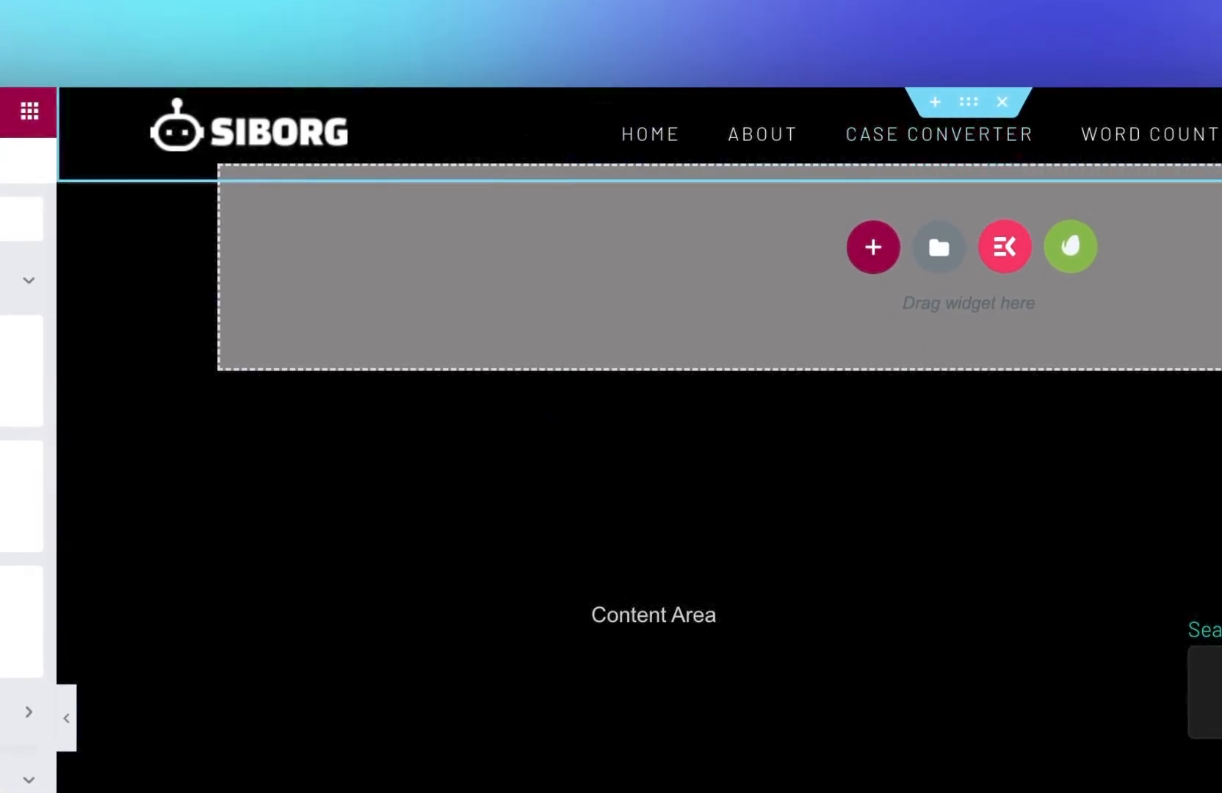
left_click(1105, 118)
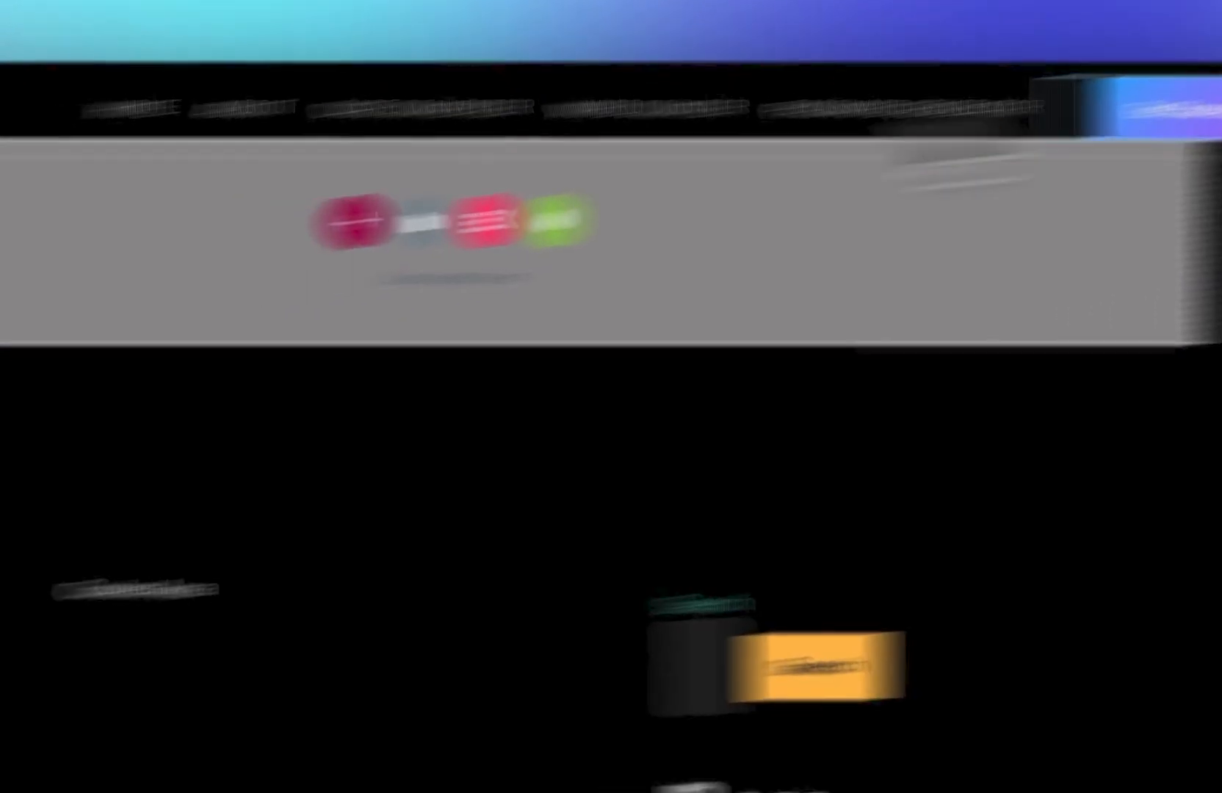
triple_click(272, 243)
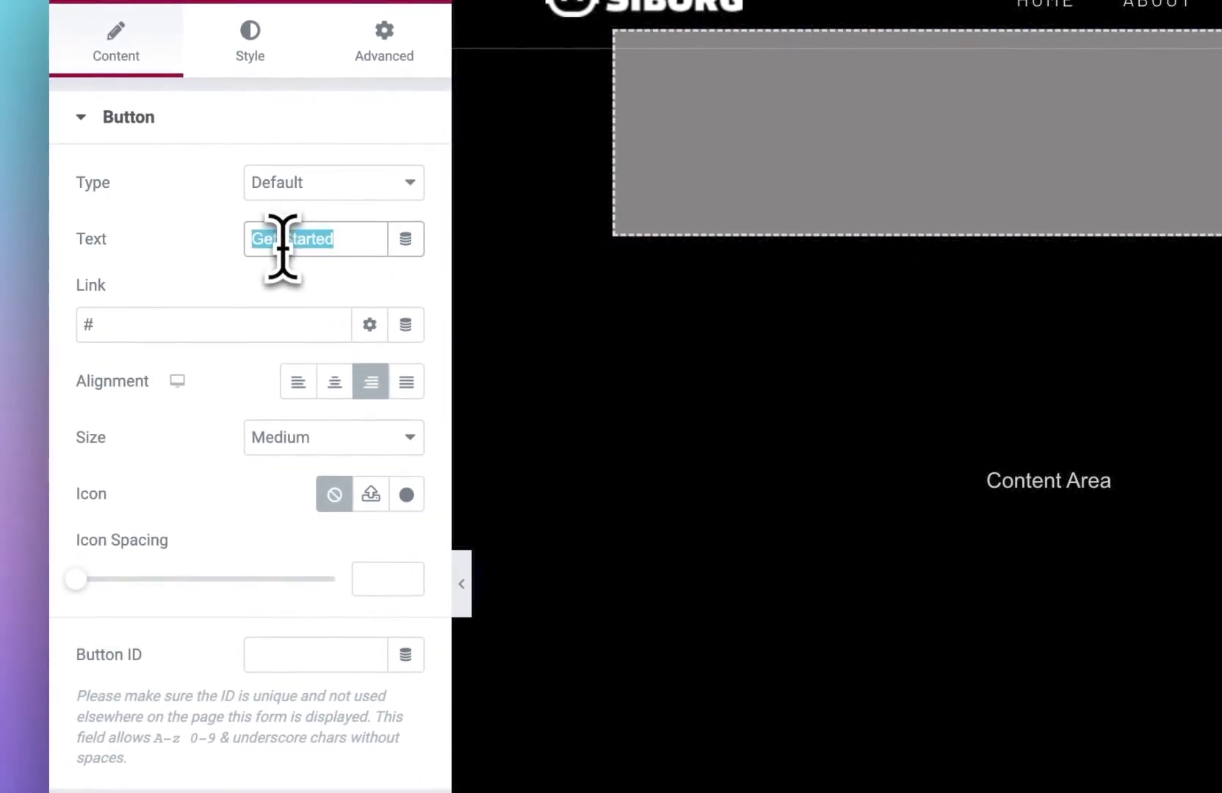
type("VISIT PROMPT MUSE")
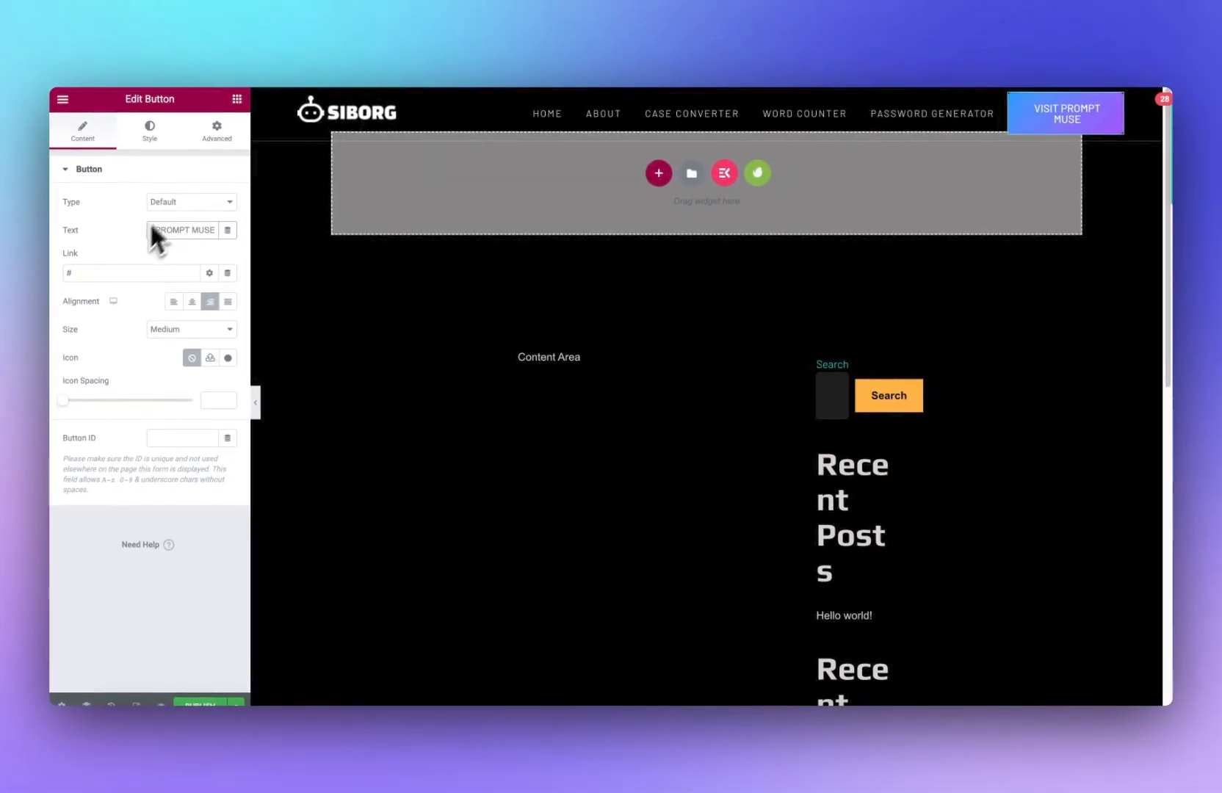
left_click(103, 324)
type("https://promptmuse.com/")
Step: Replace the header logo image with wordmuseWHITE.png from the media library
left_click(347, 123)
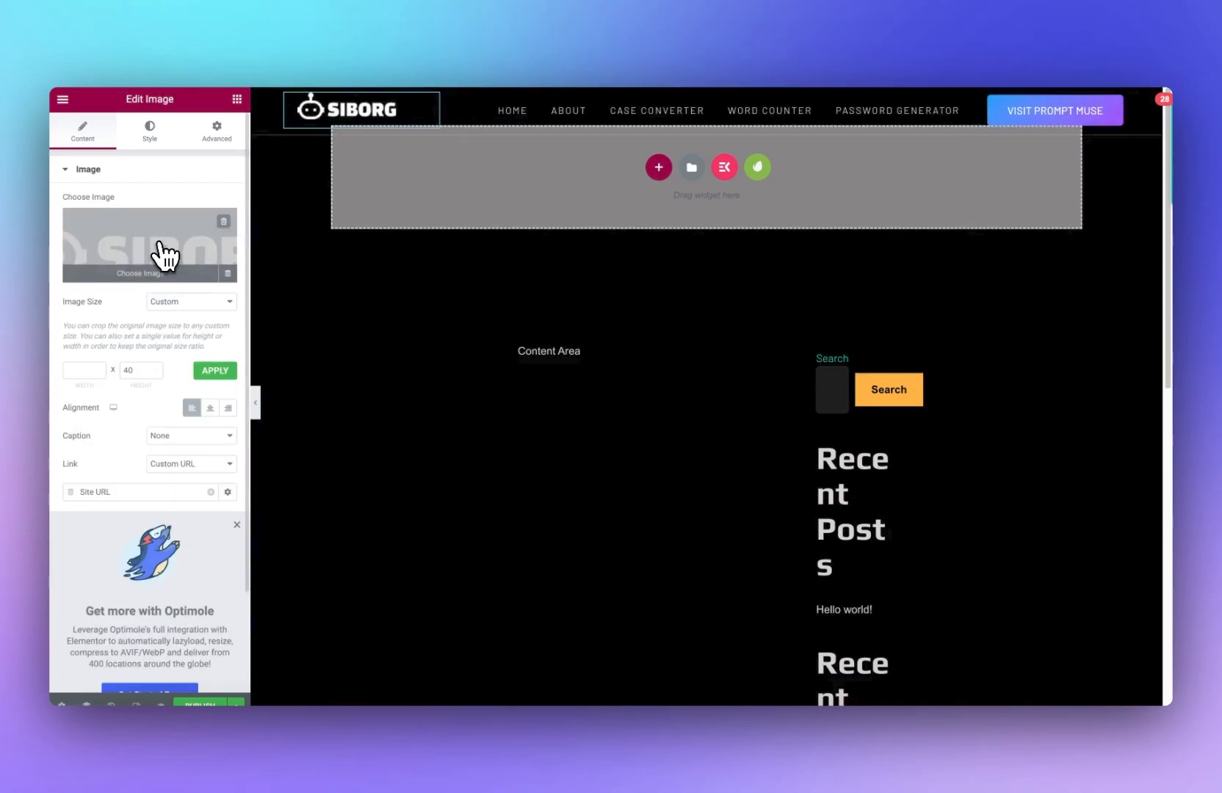
left_click(156, 253)
left_click(273, 273)
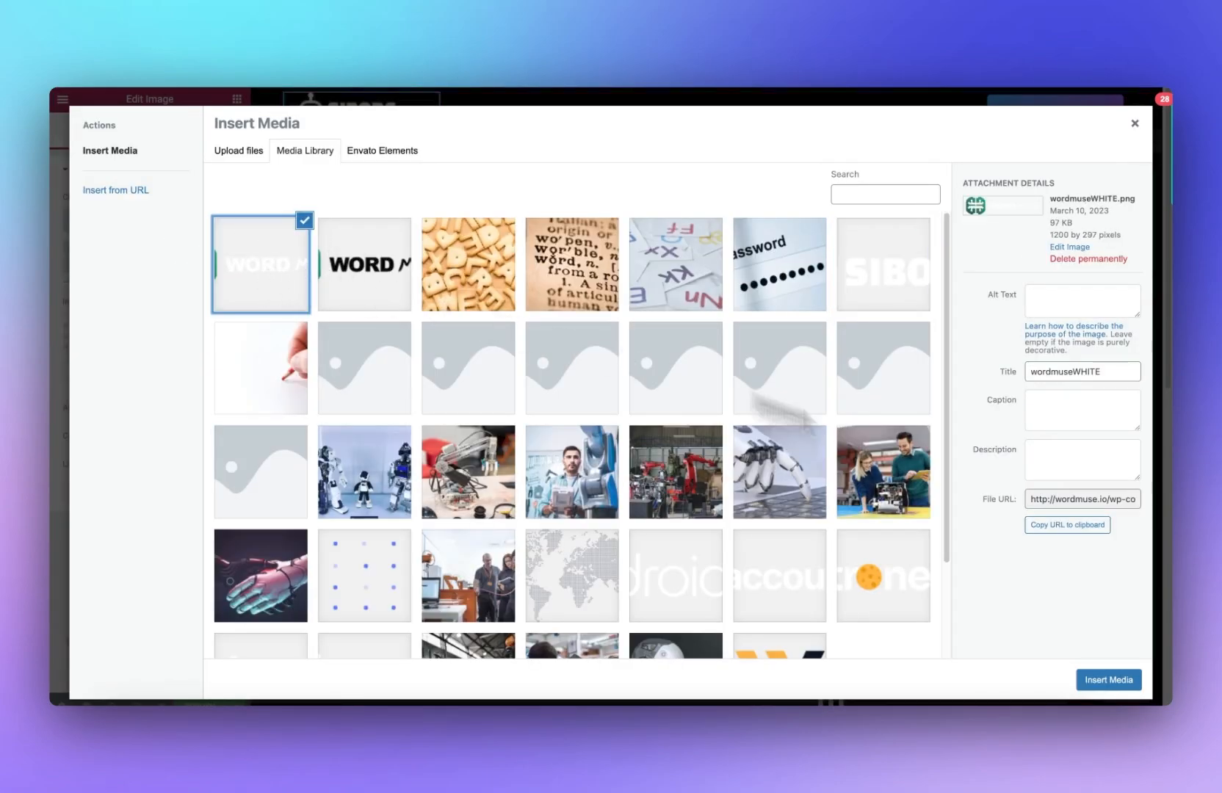
left_click(1109, 679)
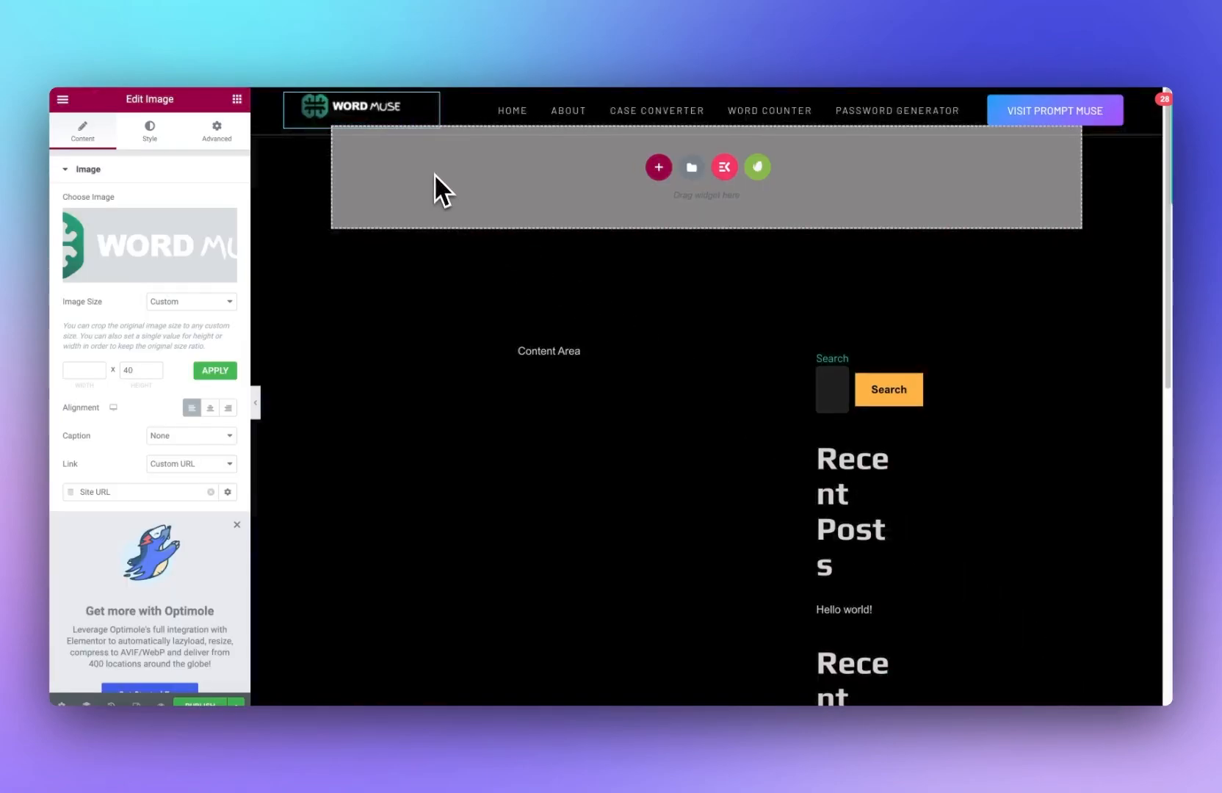
Step: Set the logo column's vertical alignment to Middle
left_click(287, 97)
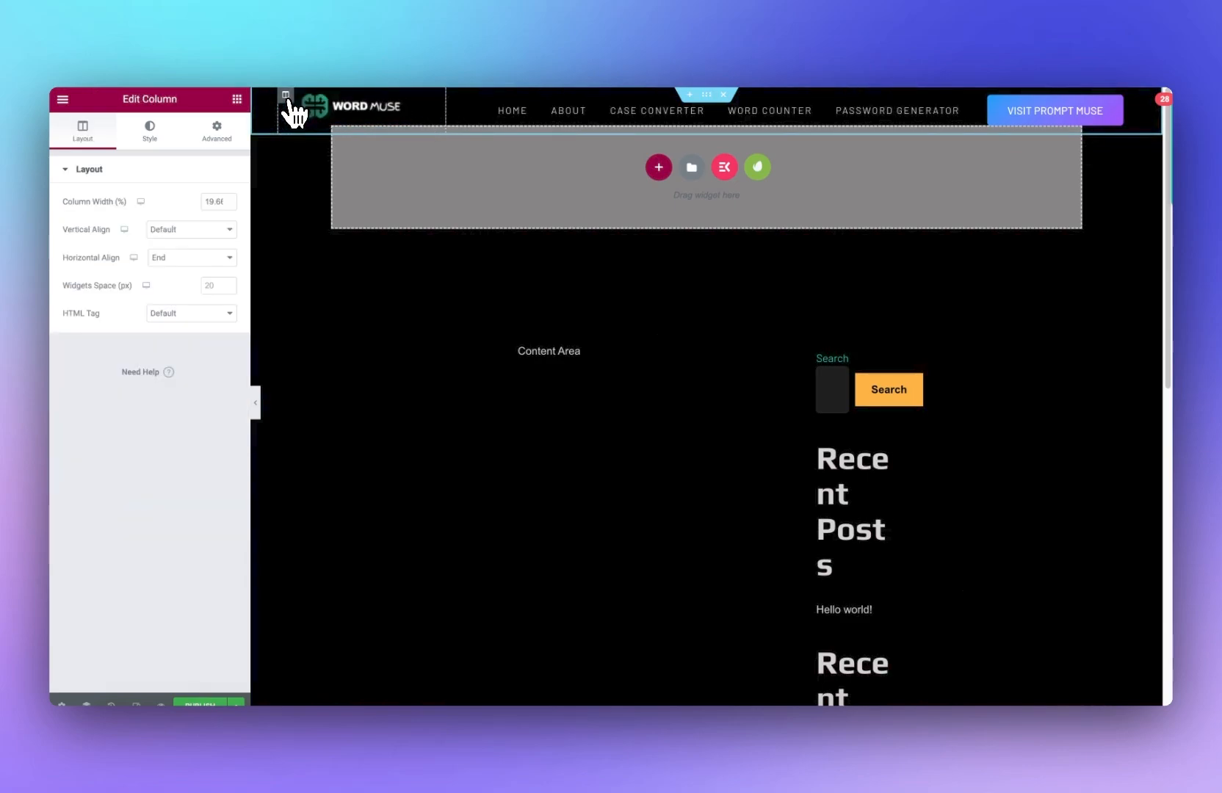
left_click(174, 229)
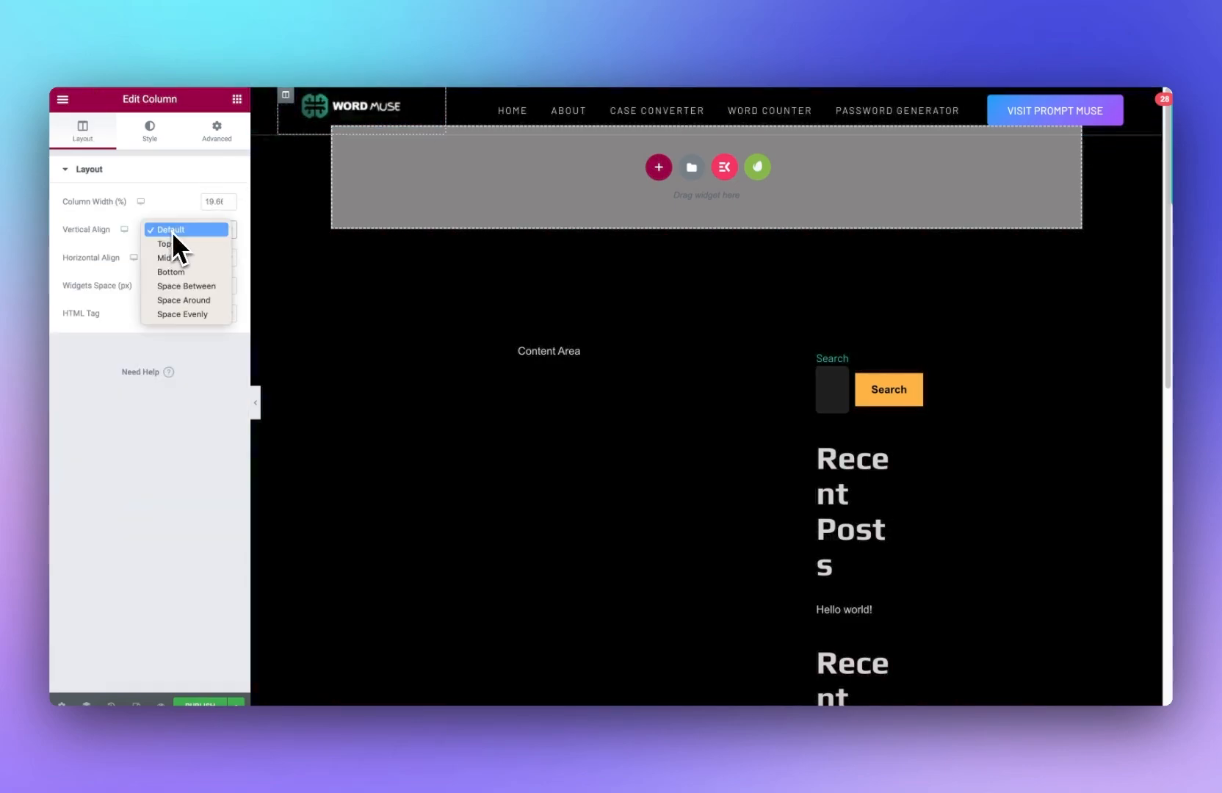
left_click(186, 256)
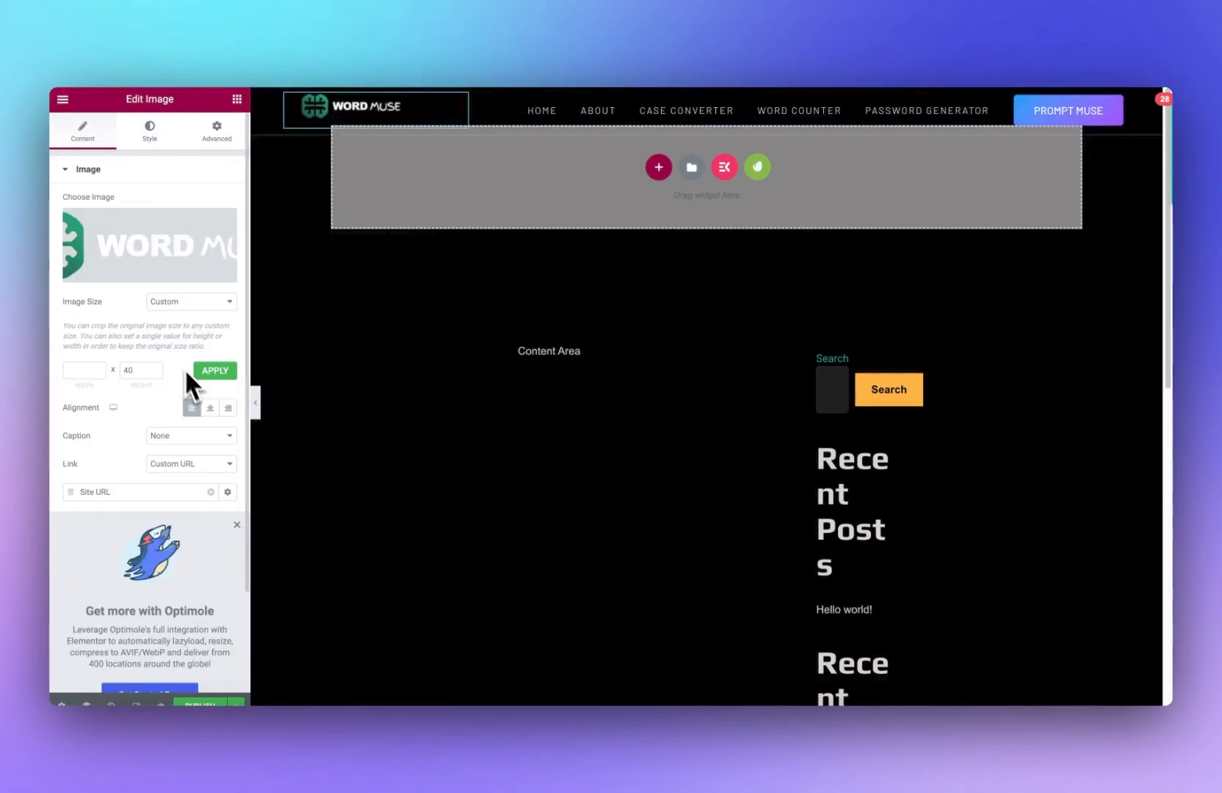
Step: Set the logo image size to 1536x1536
left_click(170, 308)
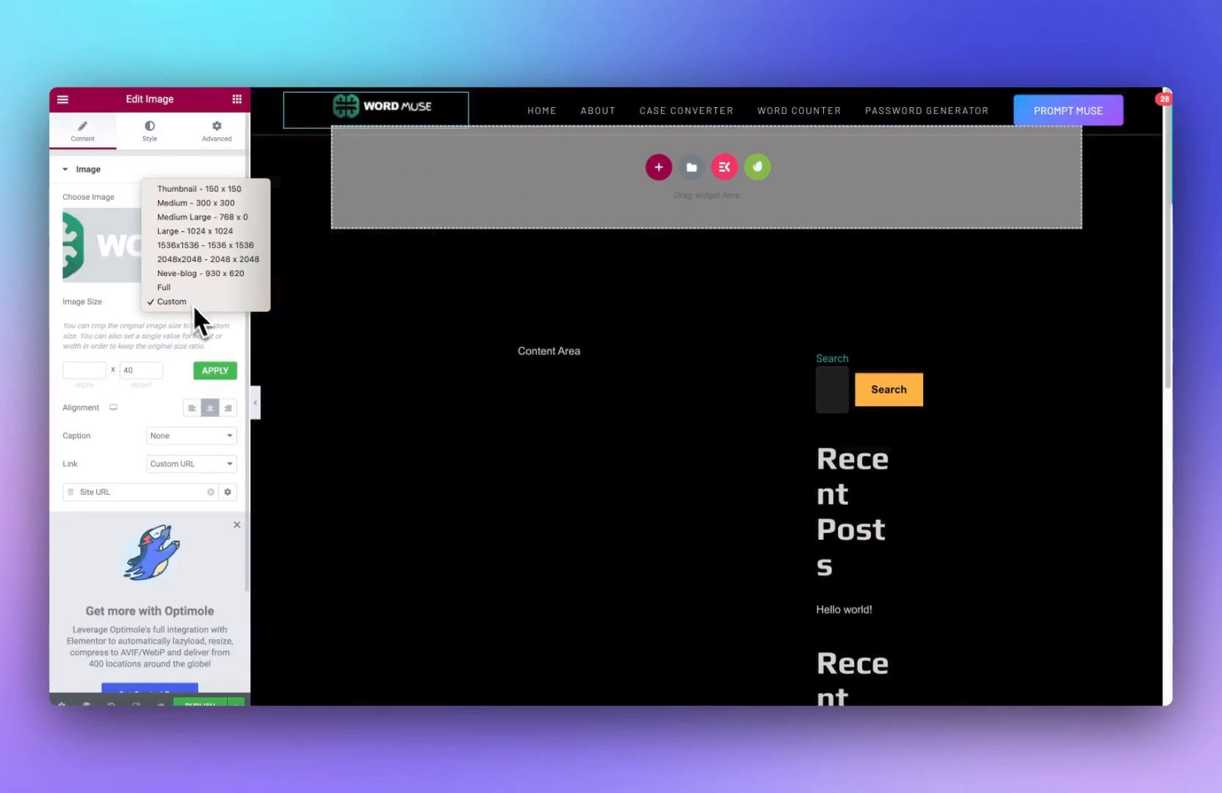
left_click(245, 250)
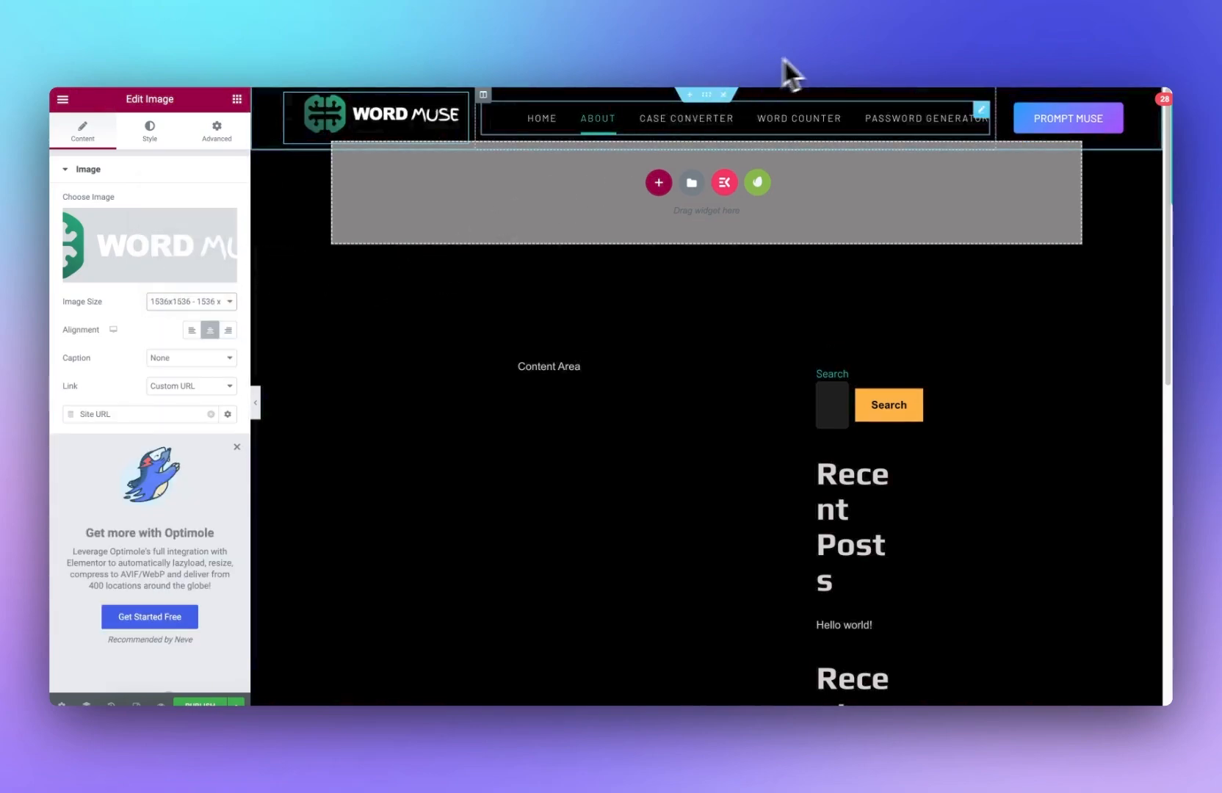
Step: Set the header section's background colour to black #000000
left_click(707, 95)
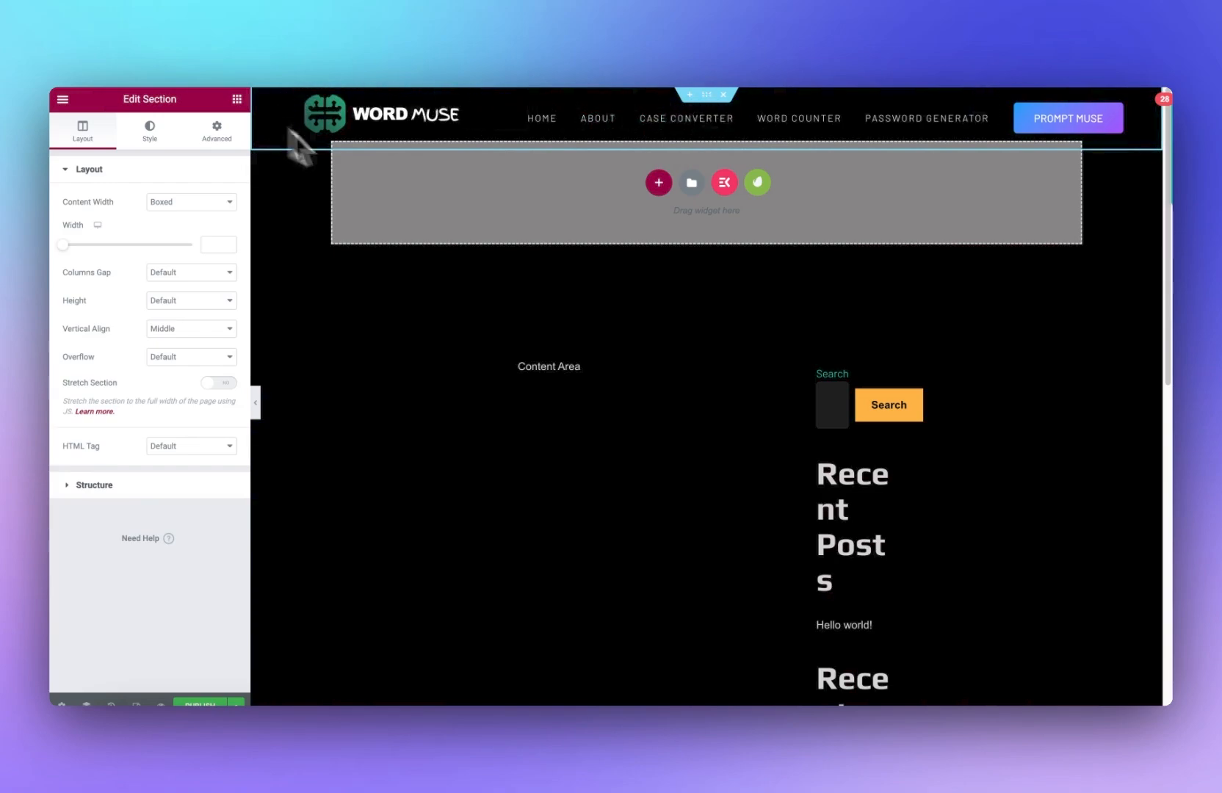
left_click(162, 141)
left_click(228, 257)
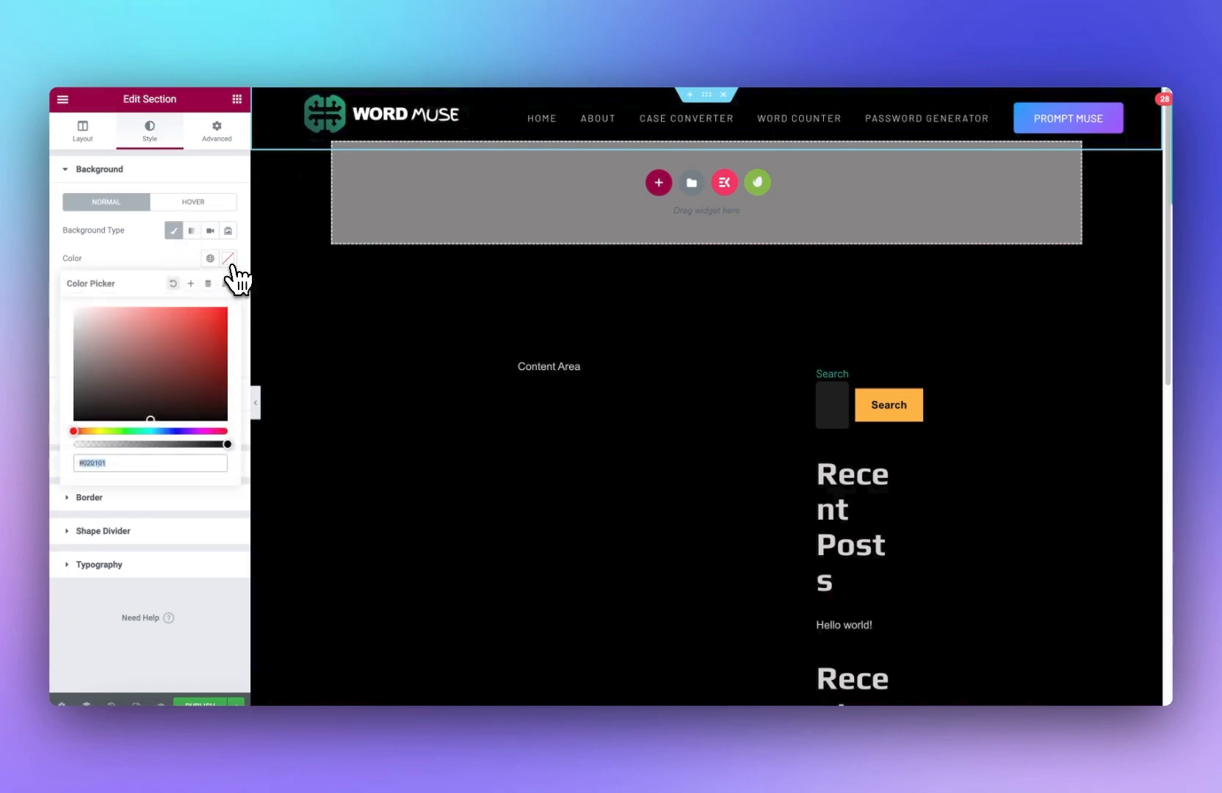
left_click_drag(85, 314, 36, 452)
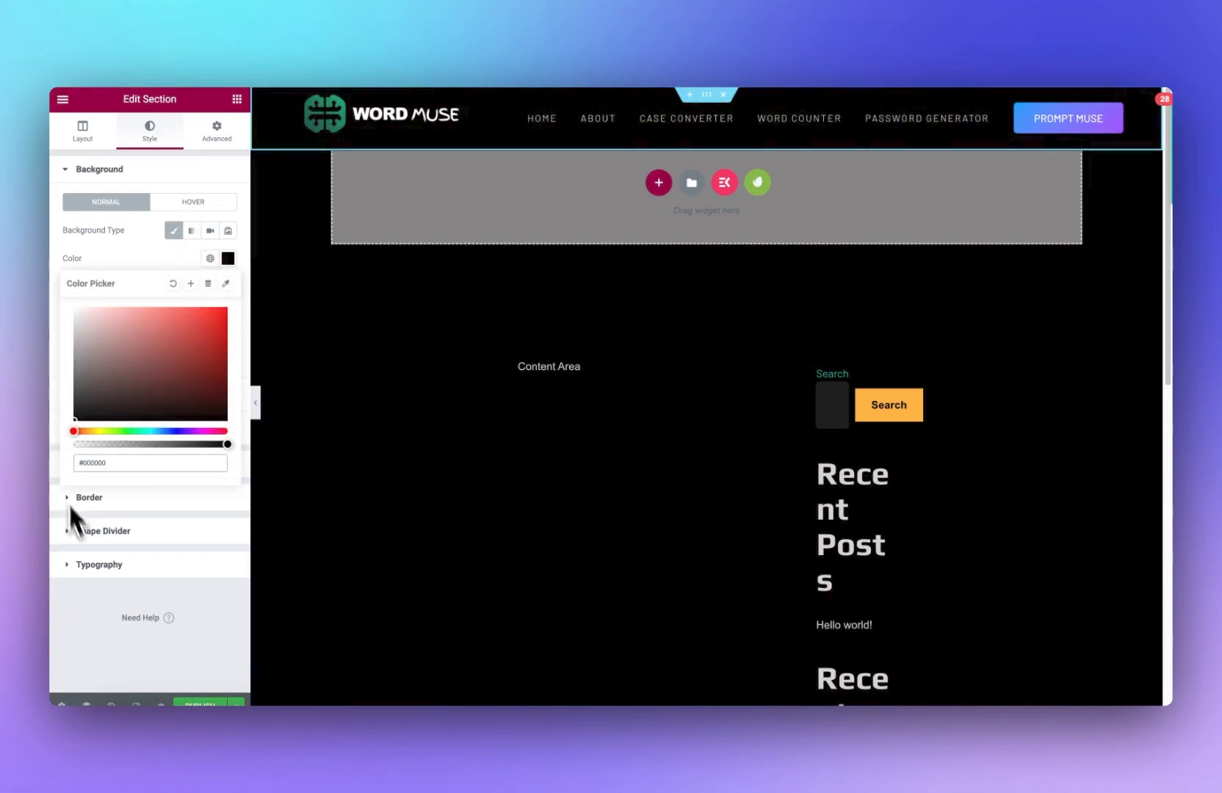
left_click(100, 601)
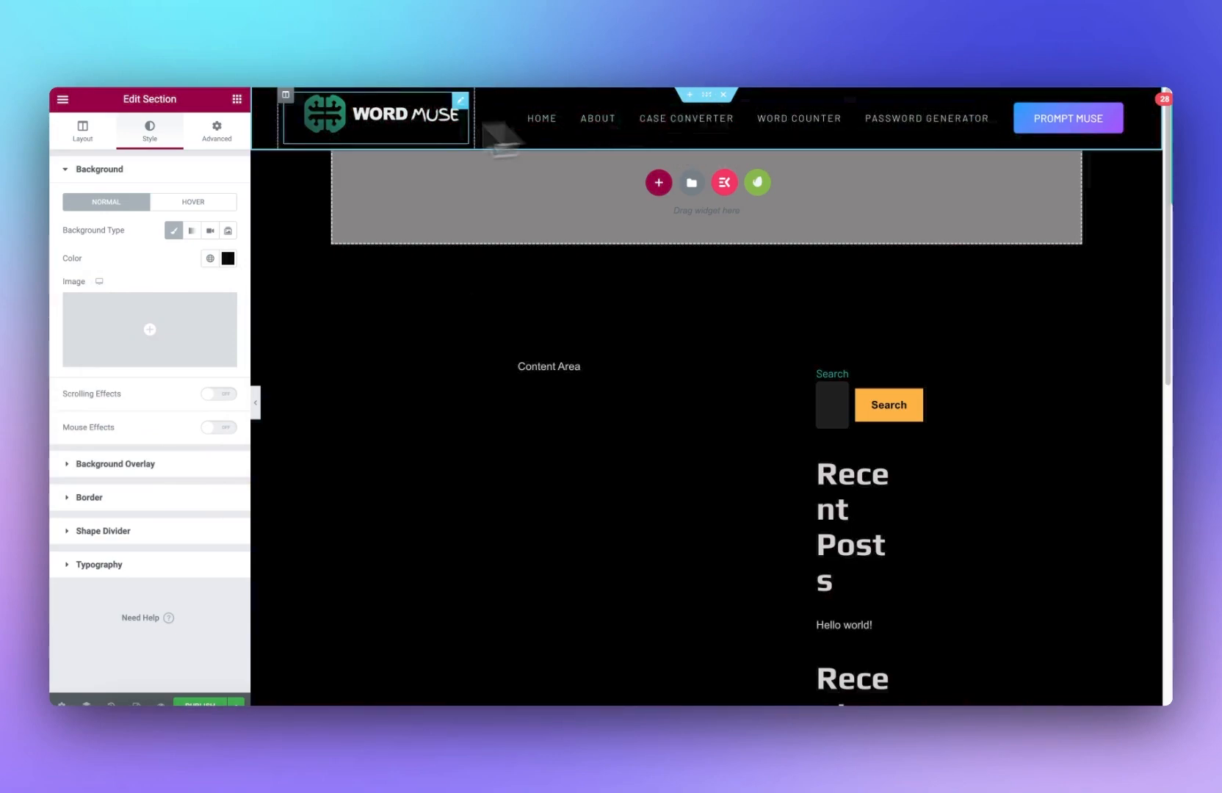
Step: Make the header section sticky at the top under Motion Effects
left_click(201, 141)
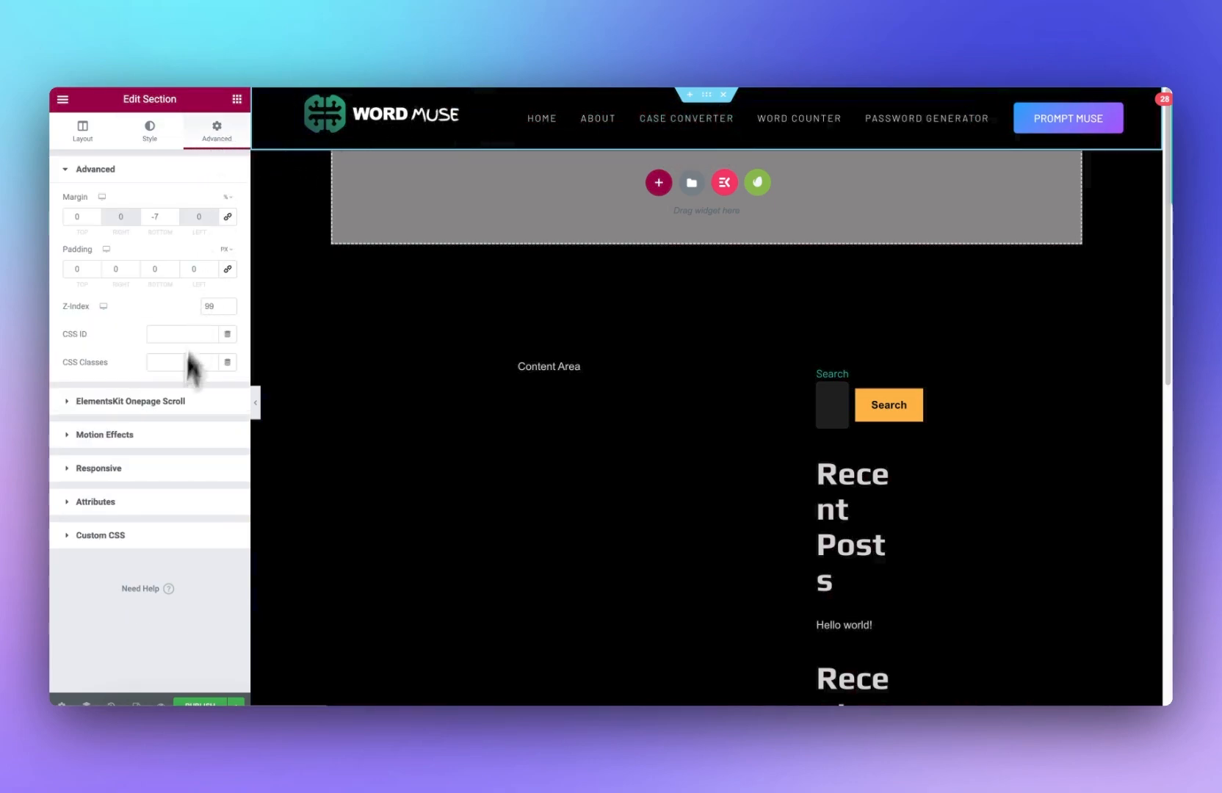
left_click(140, 436)
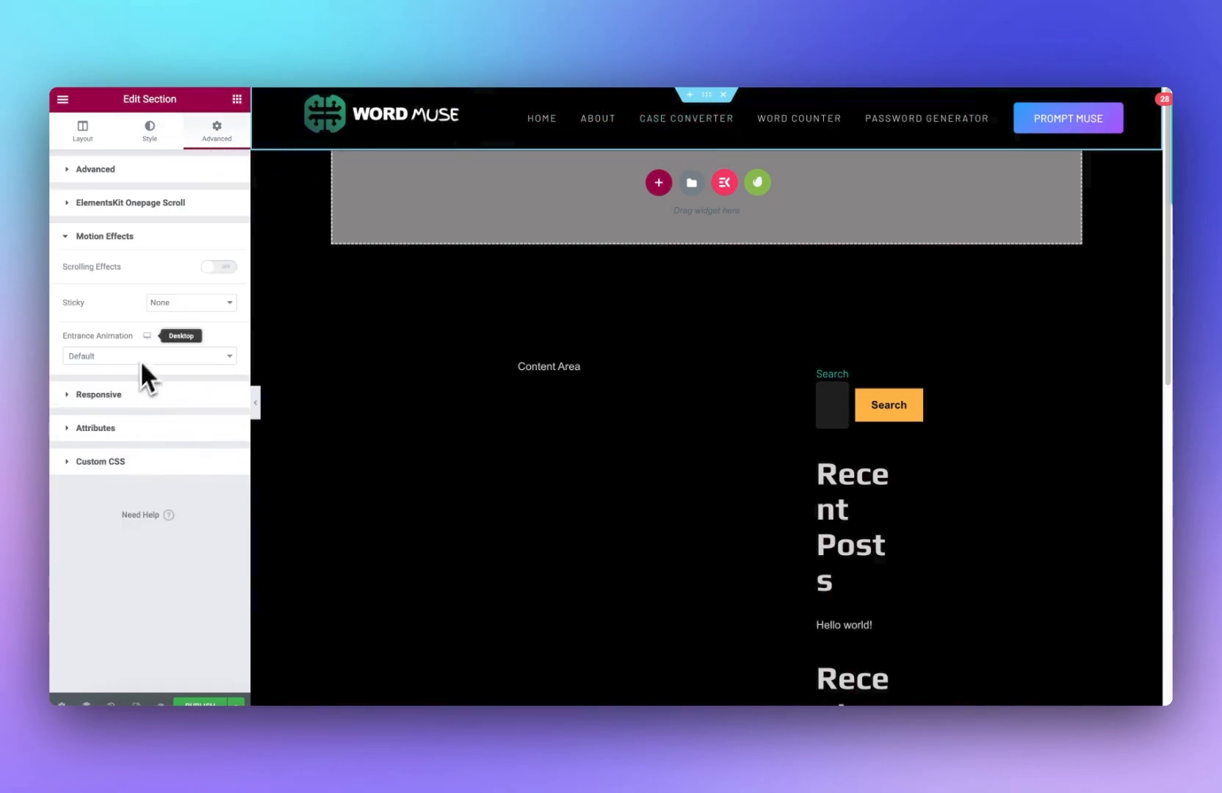
left_click(166, 304)
left_click(184, 316)
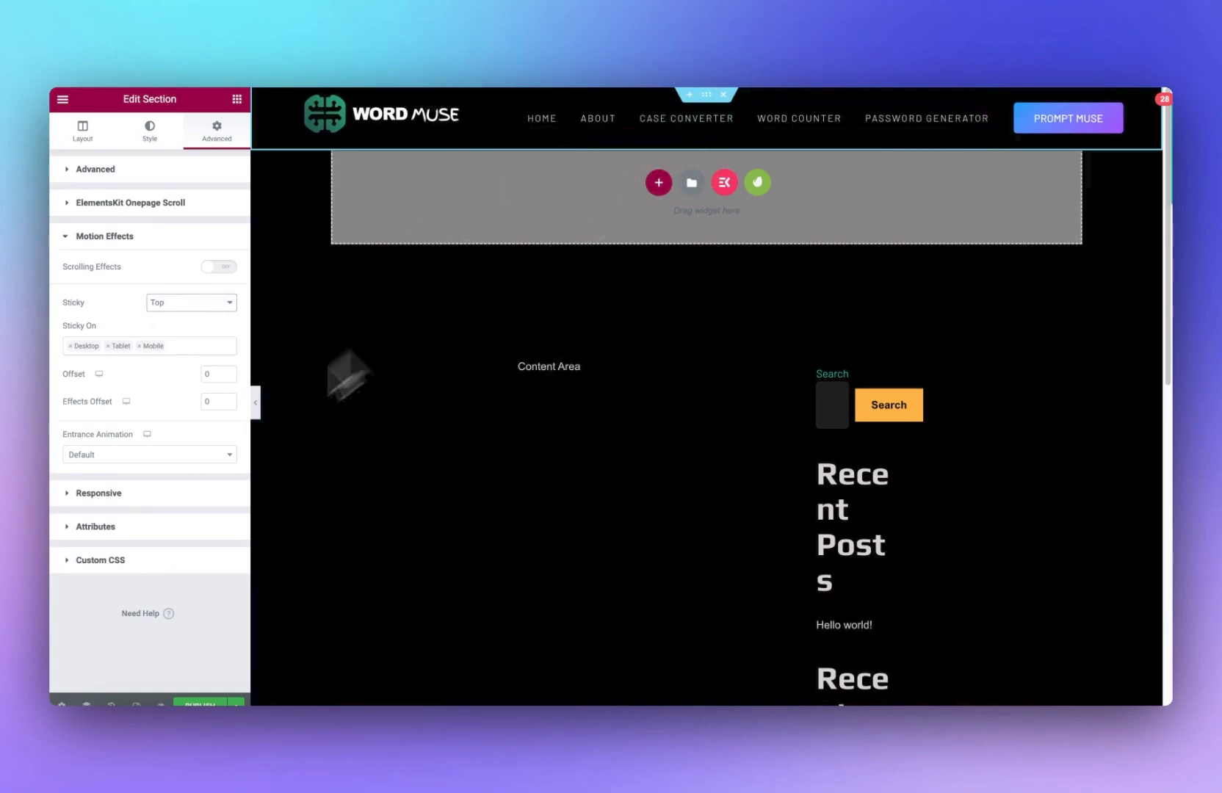
Step: Publish the header template with an Include Entire Site display condition
left_click(200, 699)
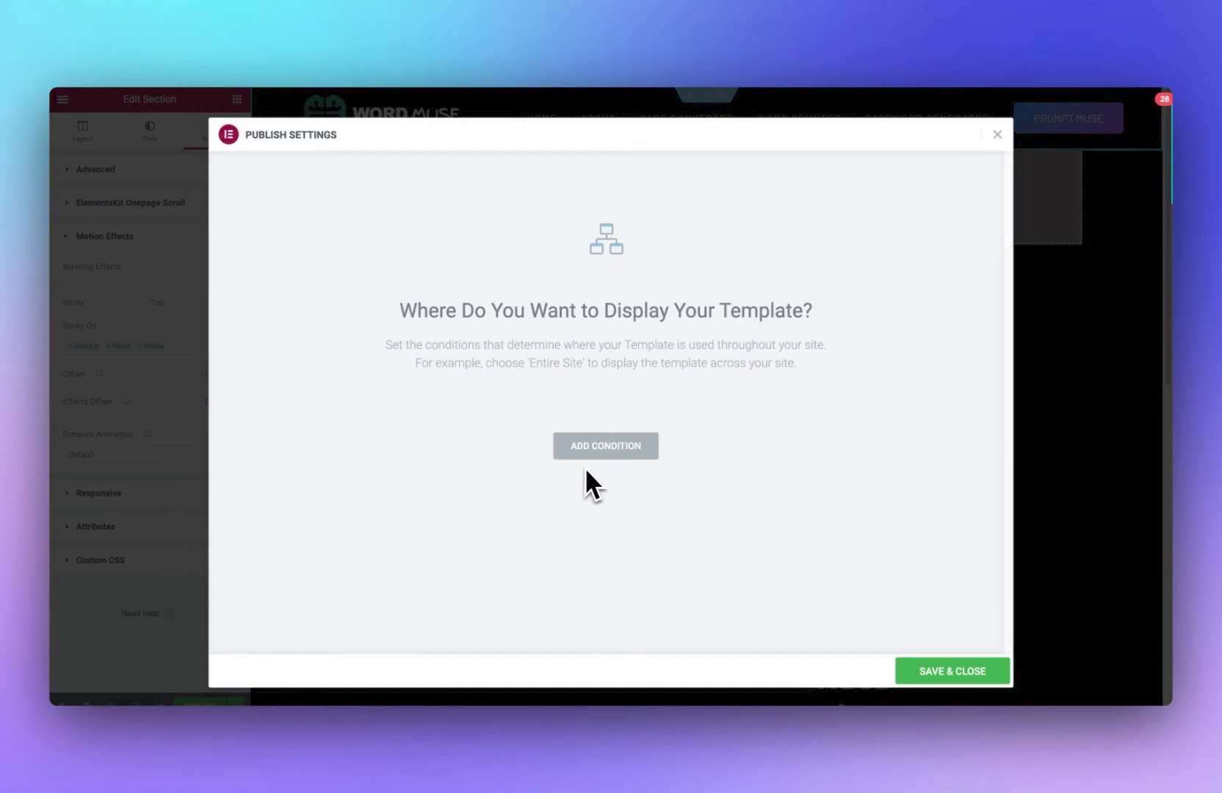
left_click(188, 633)
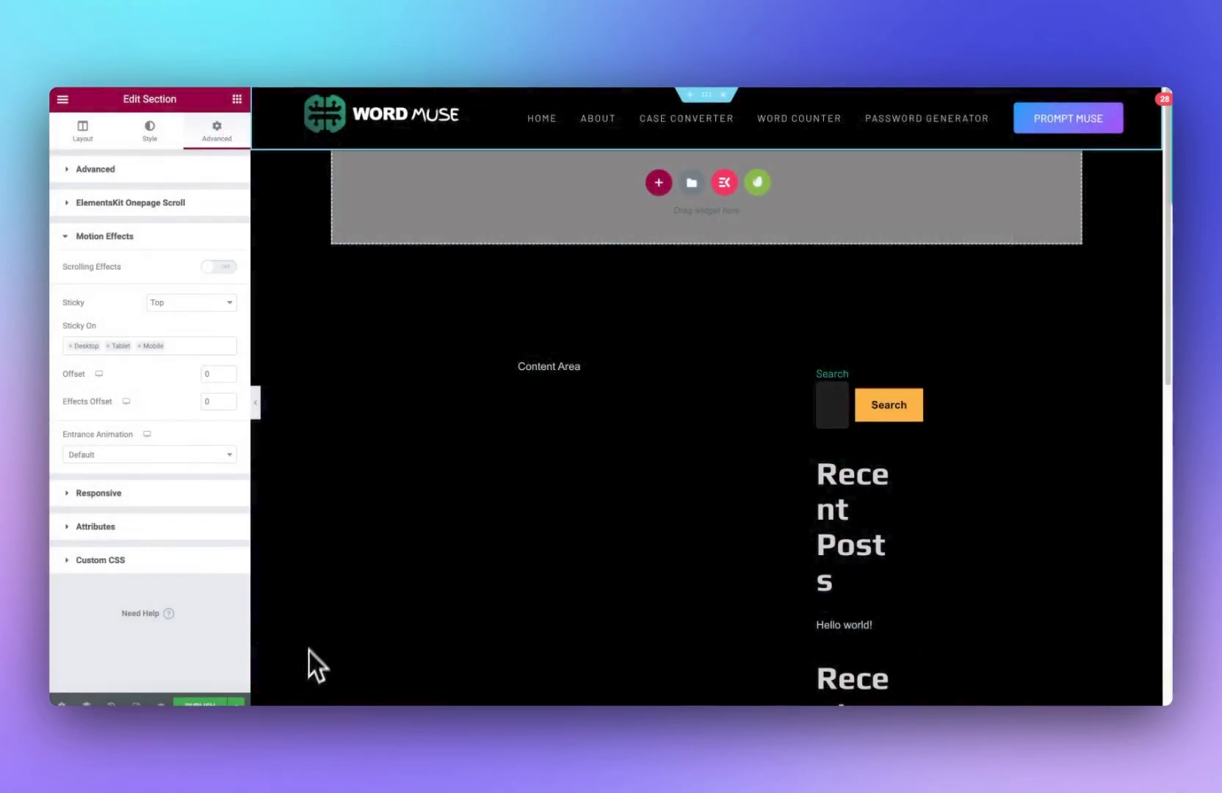
left_click(223, 701)
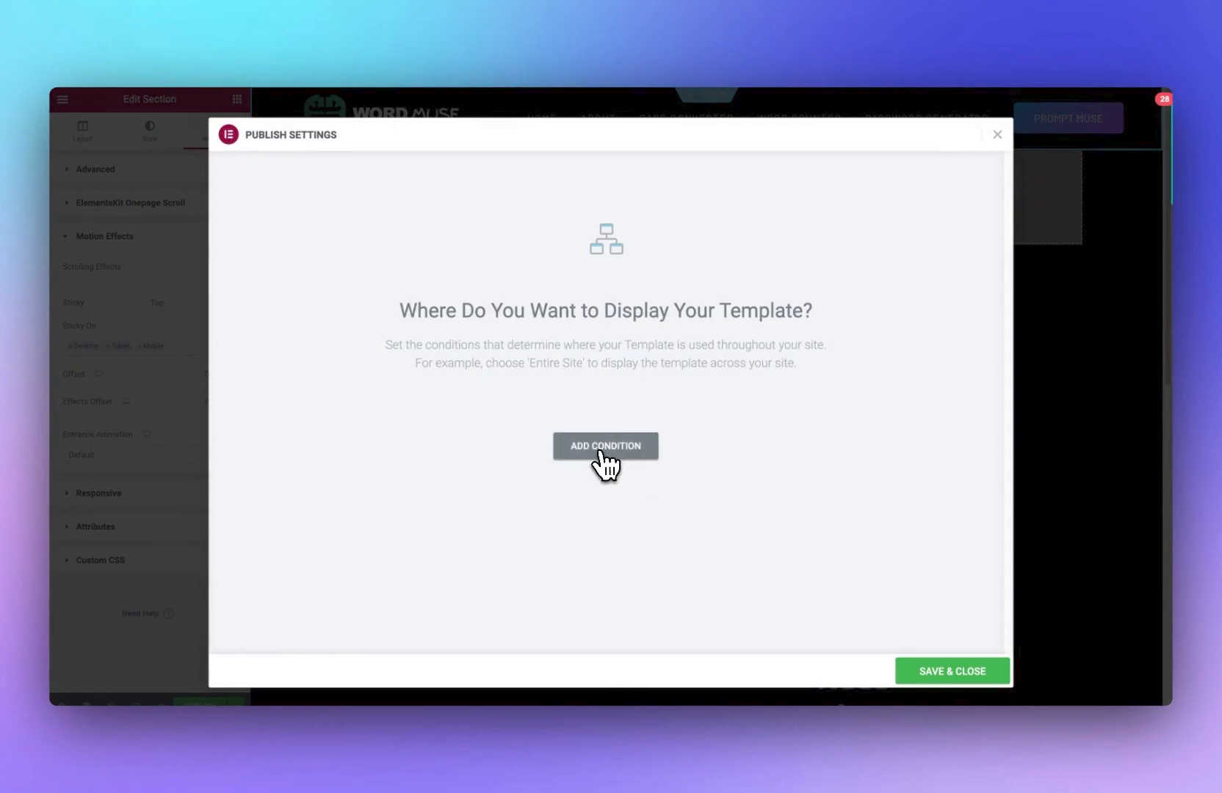
left_click(586, 452)
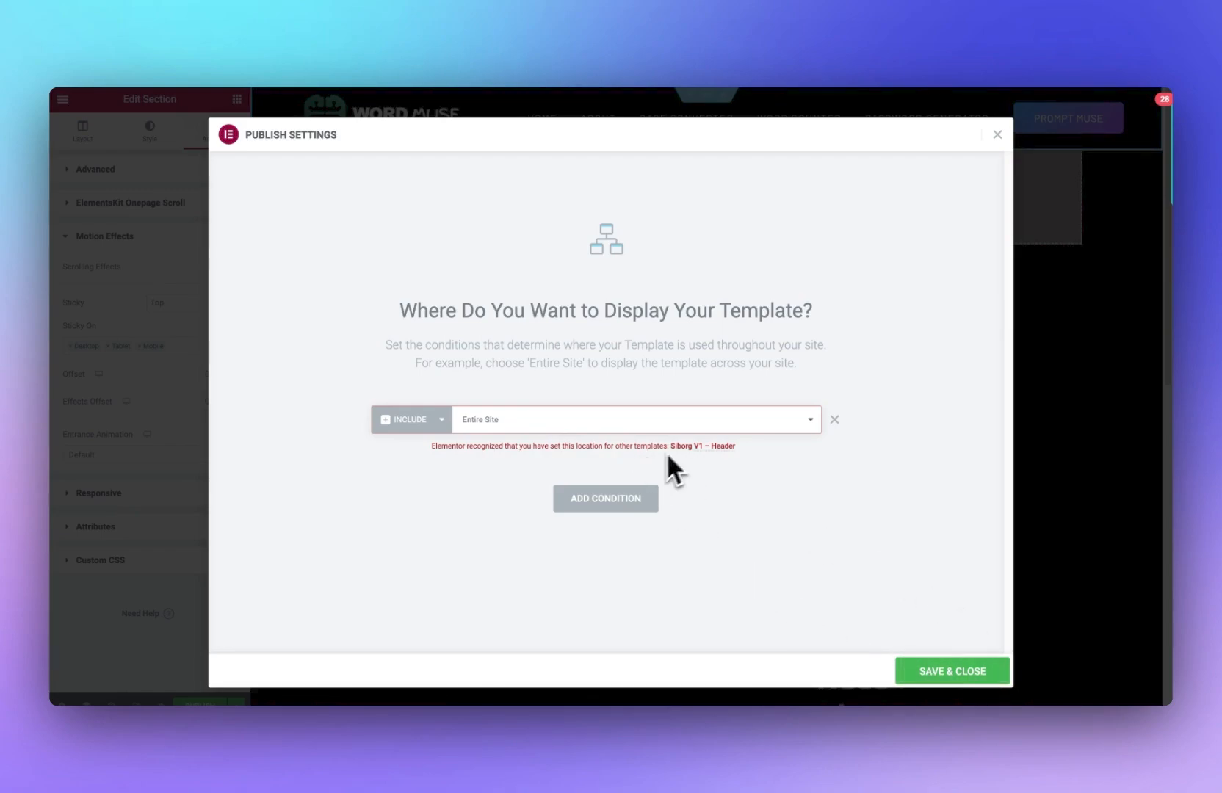
left_click(951, 661)
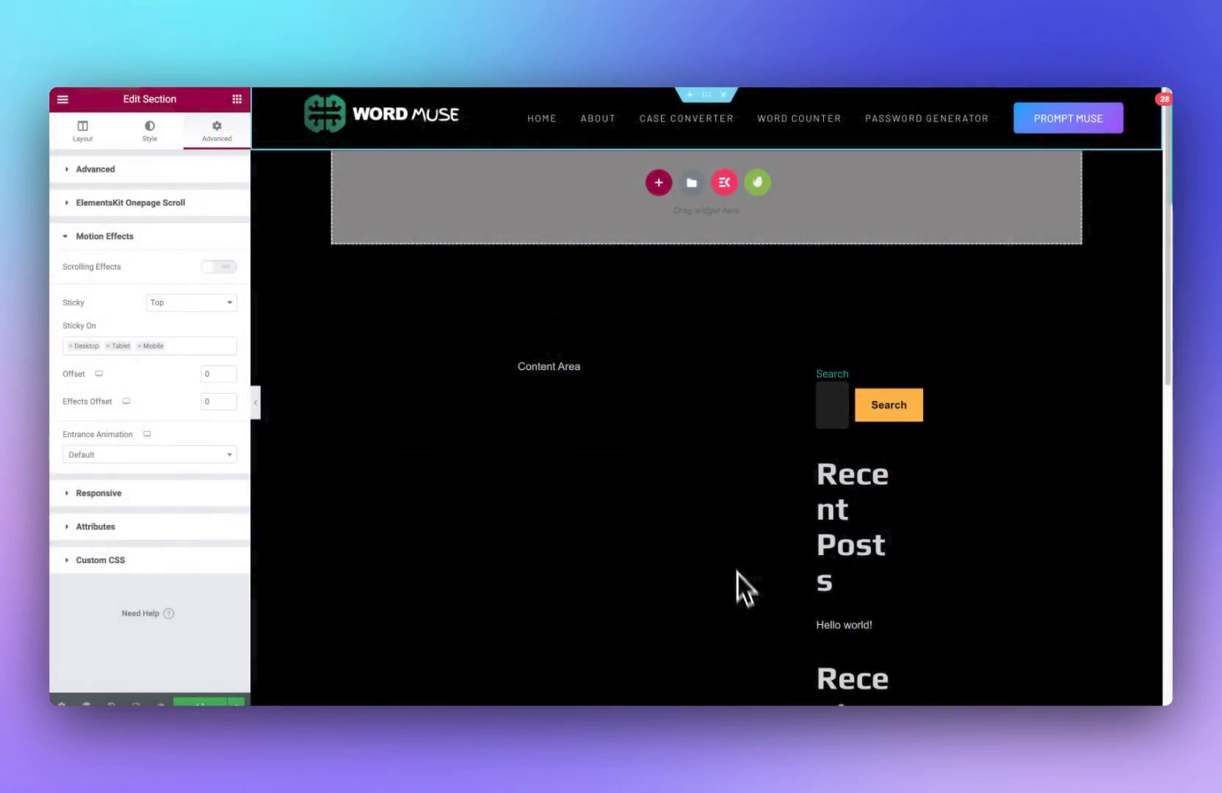
Step: Open the Theme Builder in table view and trash the Siborg V1 – Header template
left_click(234, 704)
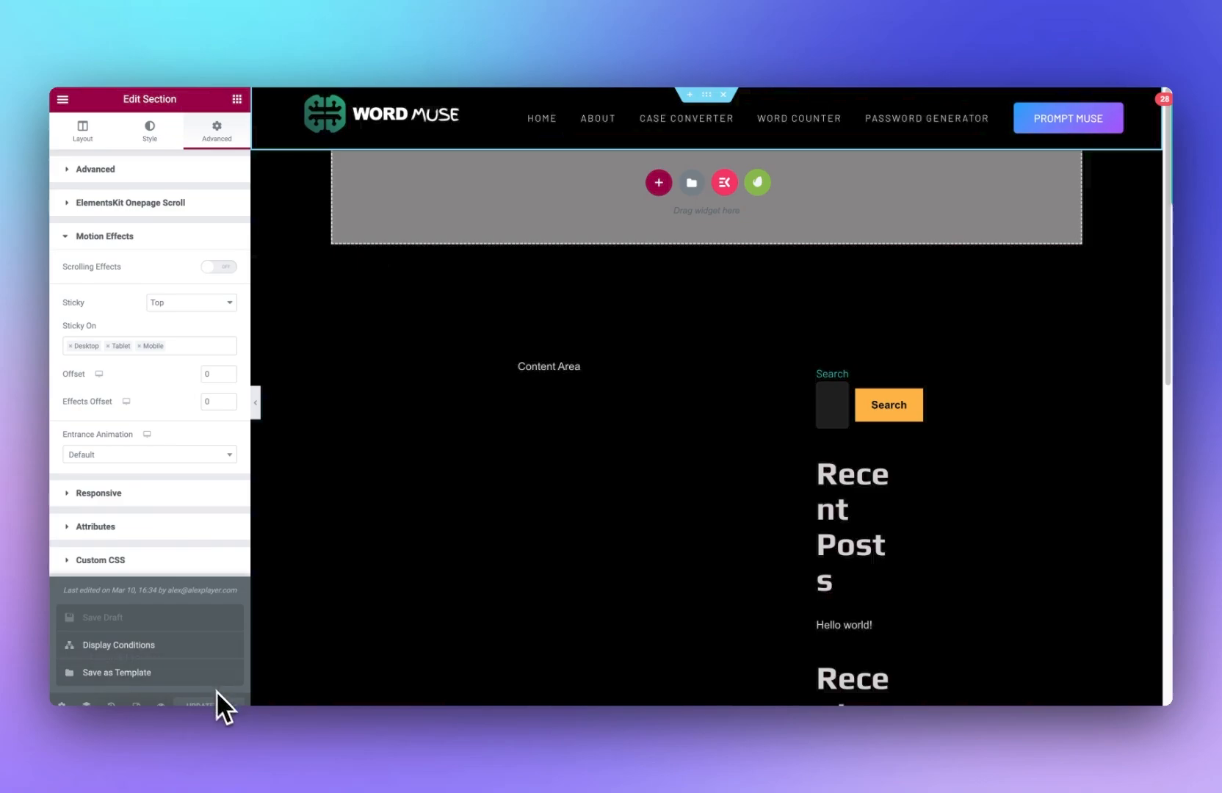
left_click(233, 704)
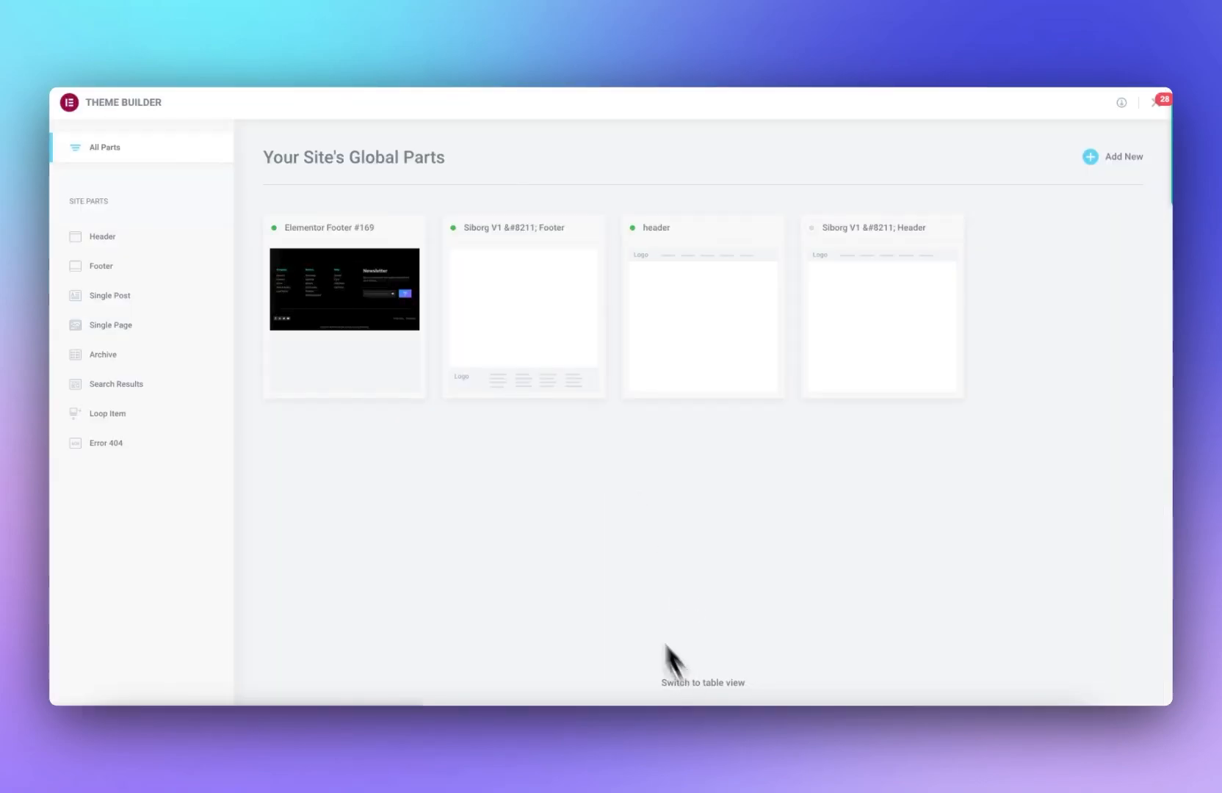
left_click(672, 679)
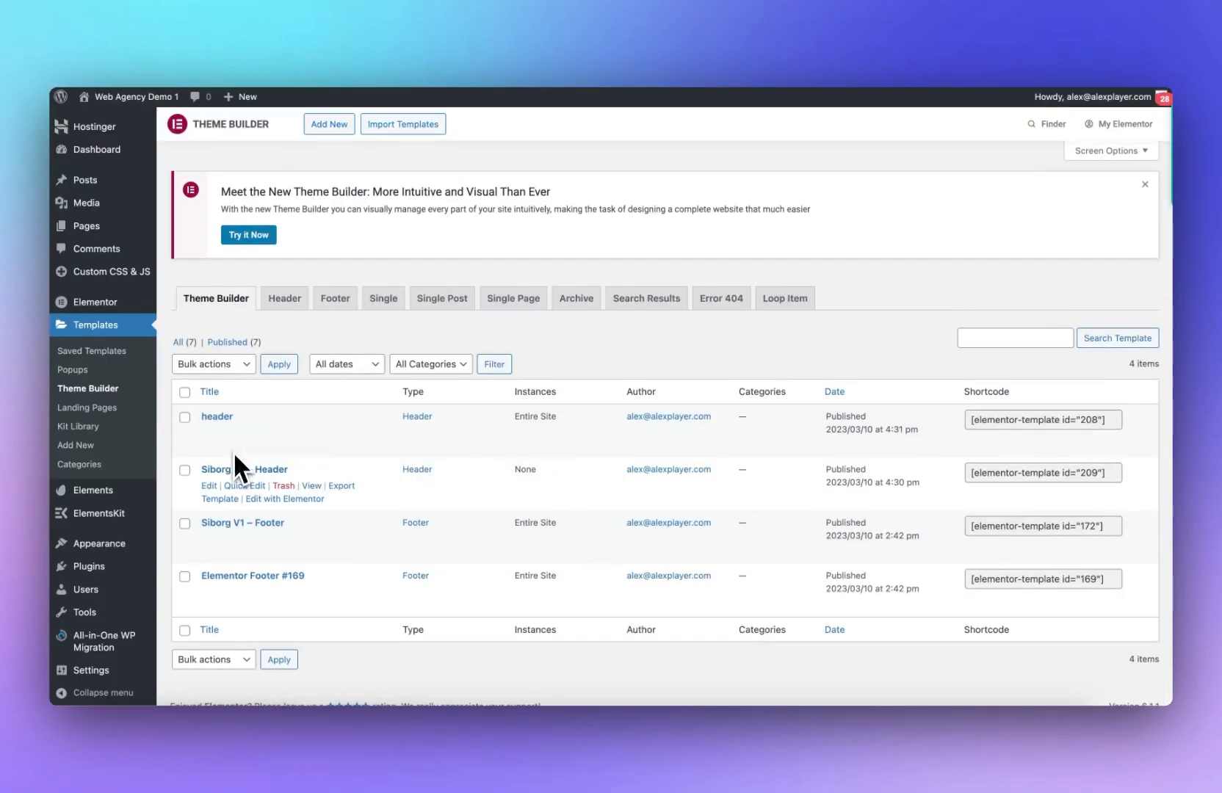
left_click(284, 486)
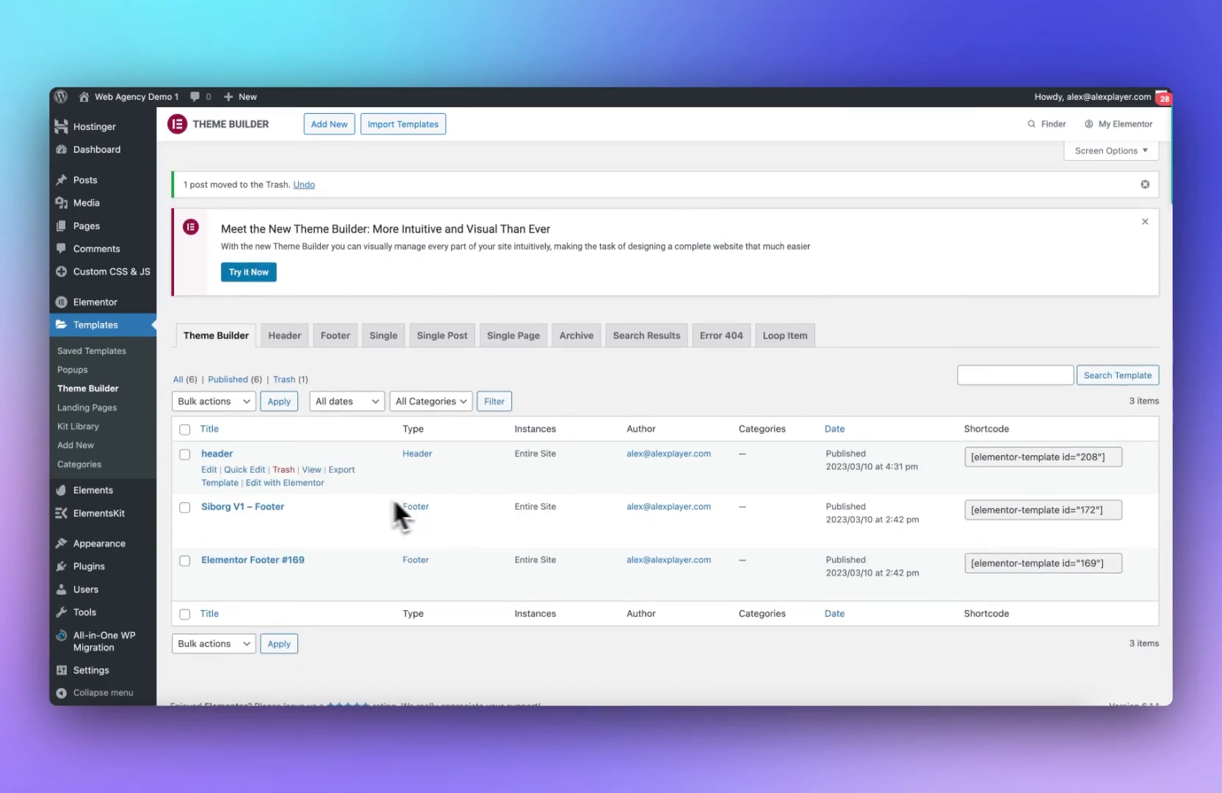
Step: View the live site to check the new header
right_click(307, 473)
left_click(326, 470)
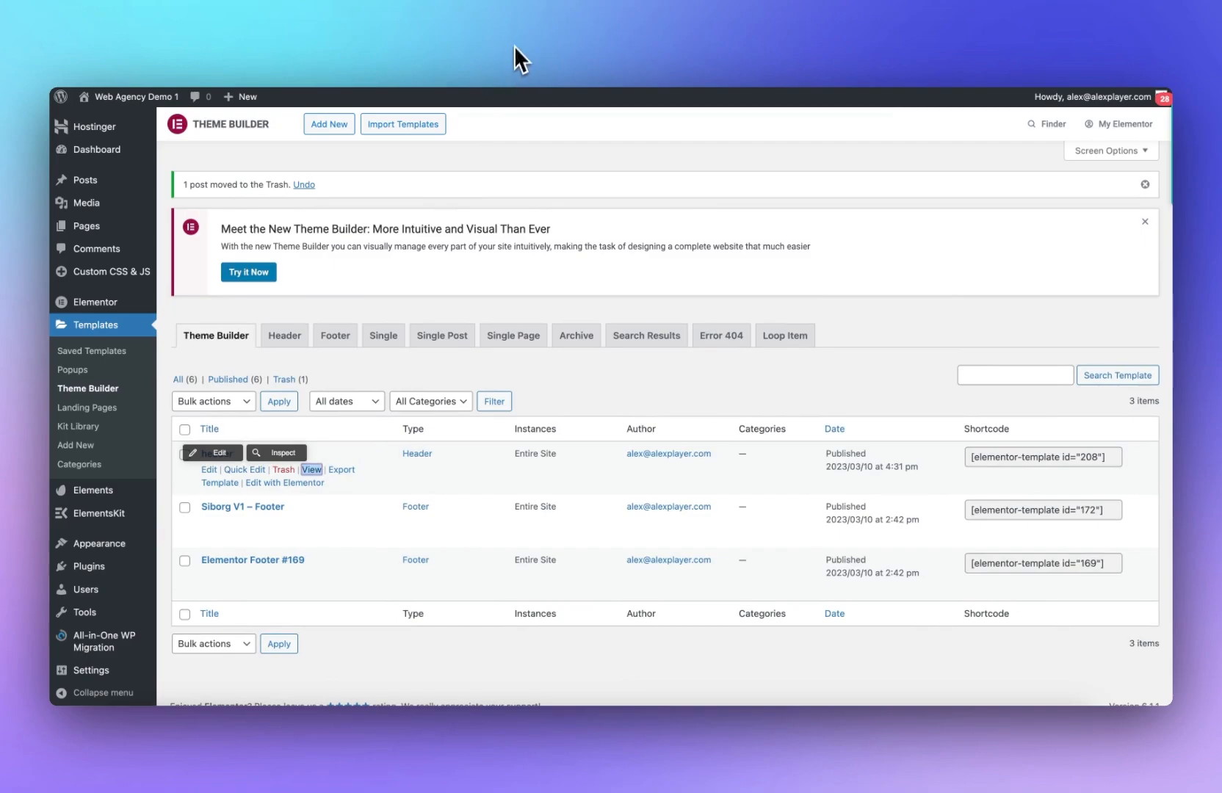
left_click(516, 46)
left_click(496, 48)
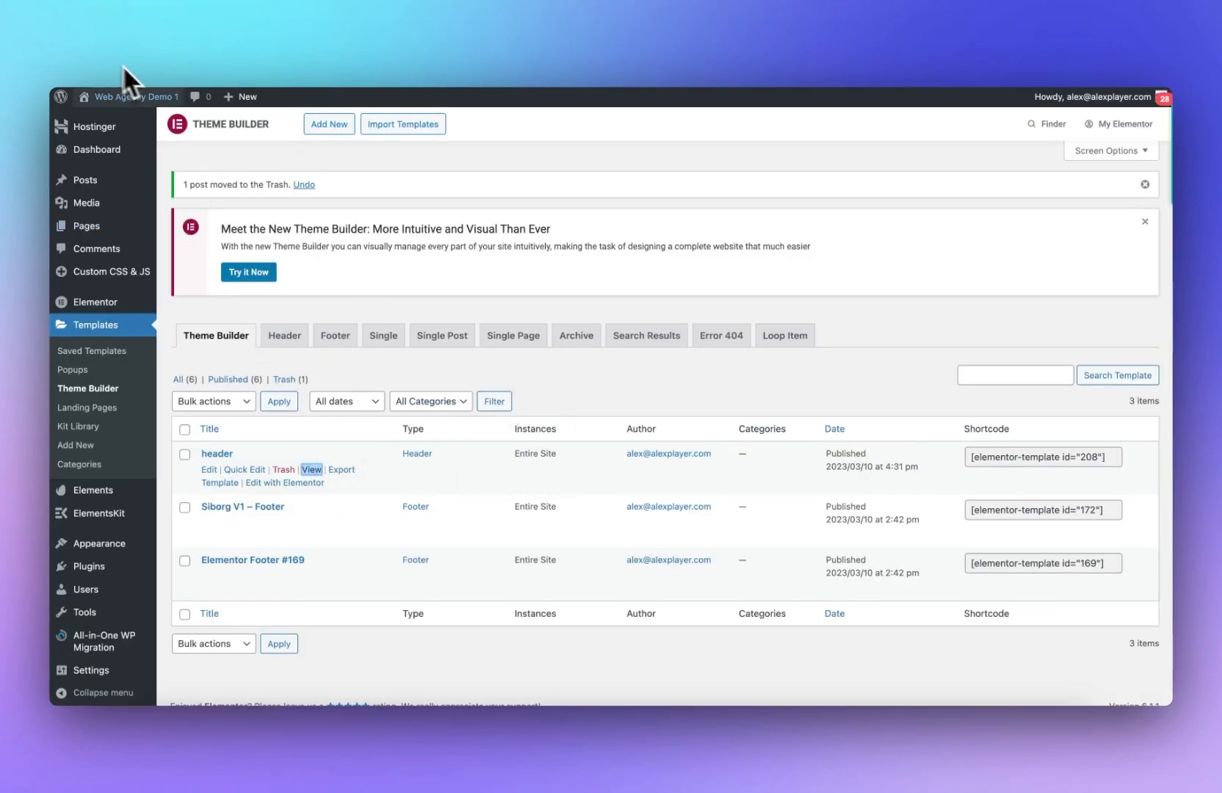
left_click(118, 118)
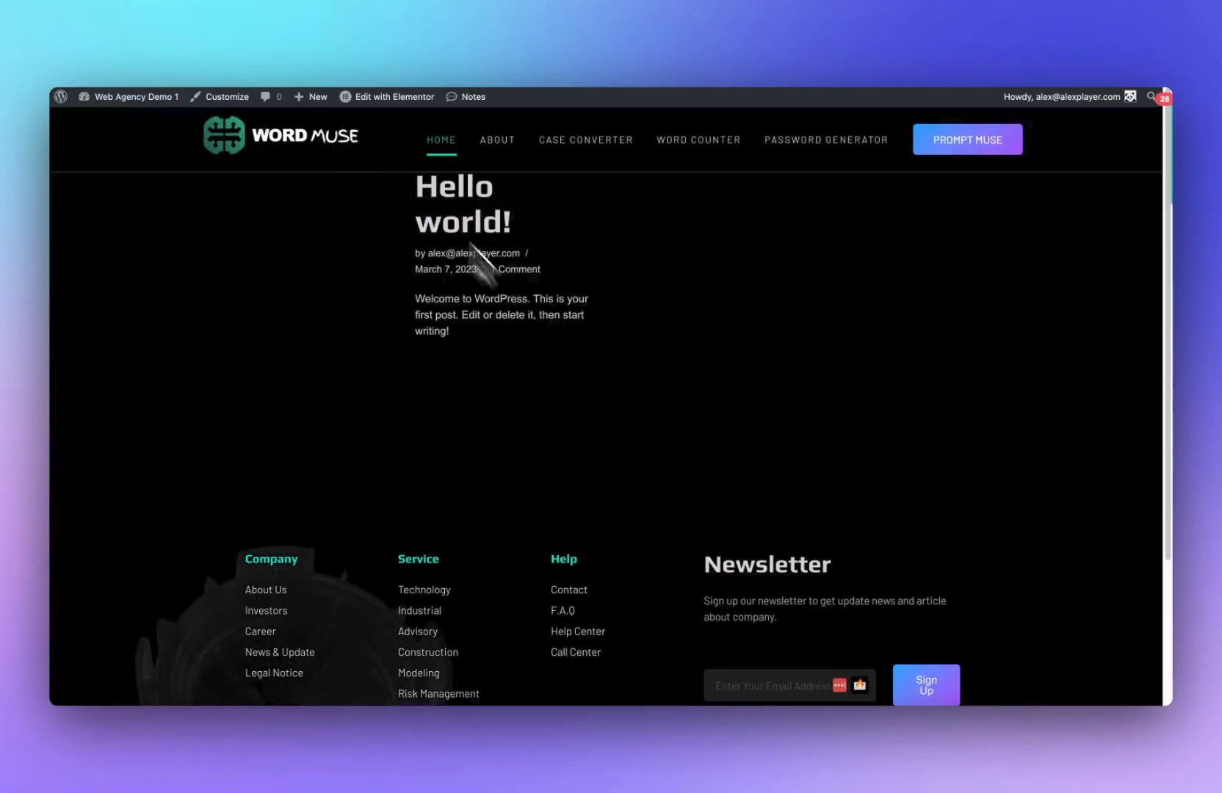
Step: In the reading settings, make the homepage display a static page, the WordMuse page
mouse_move(127, 101)
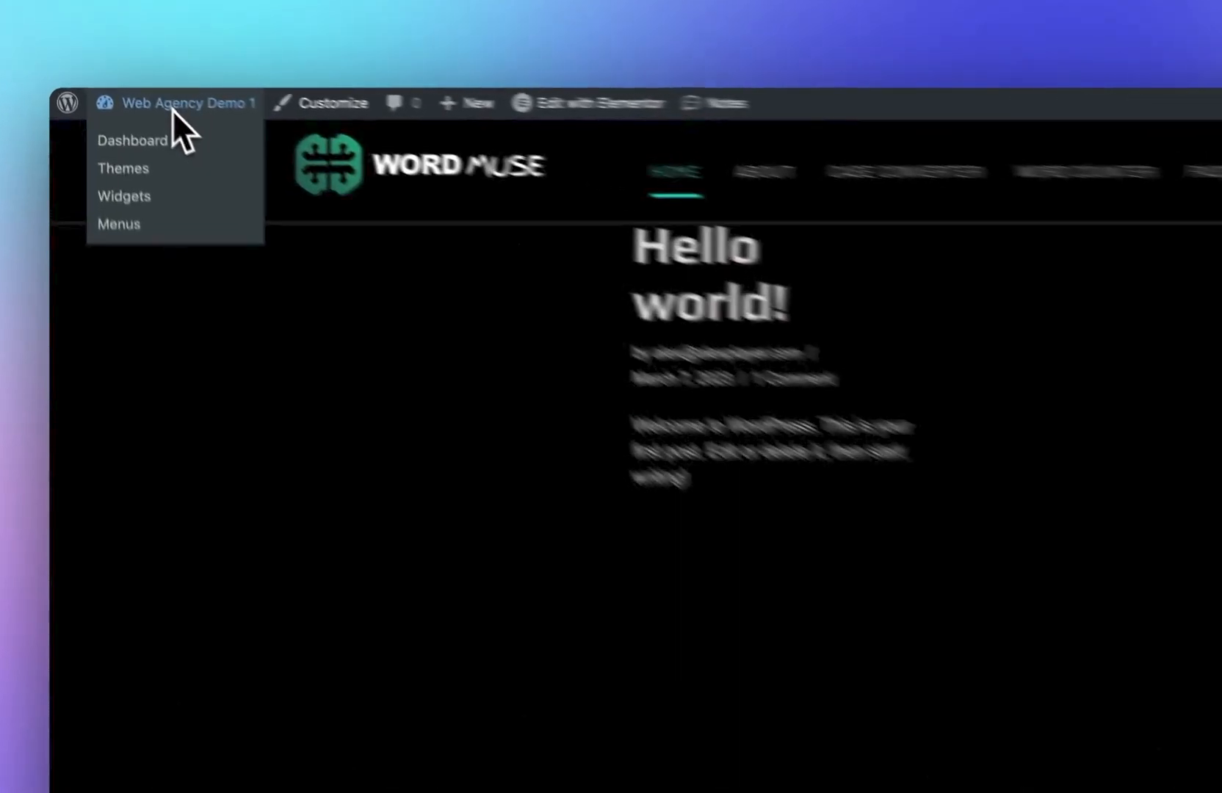
left_click(147, 140)
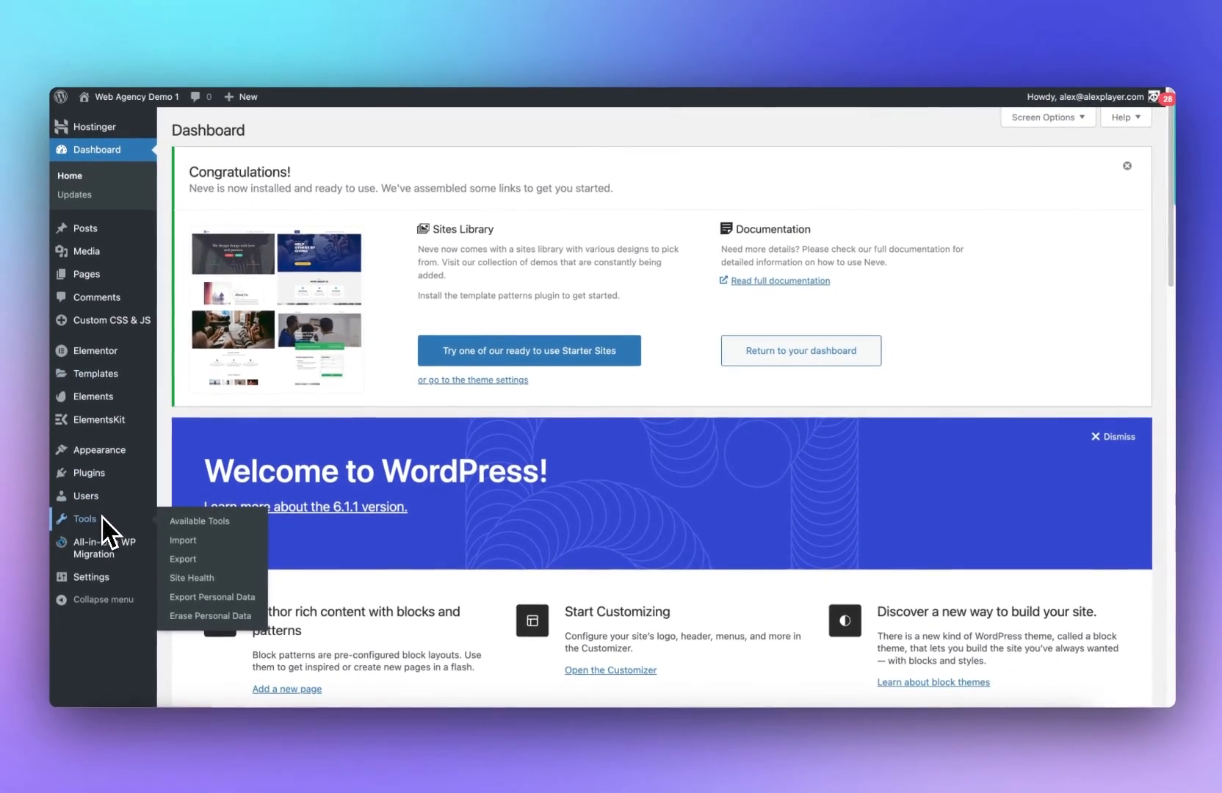
mouse_move(110, 572)
left_click(208, 619)
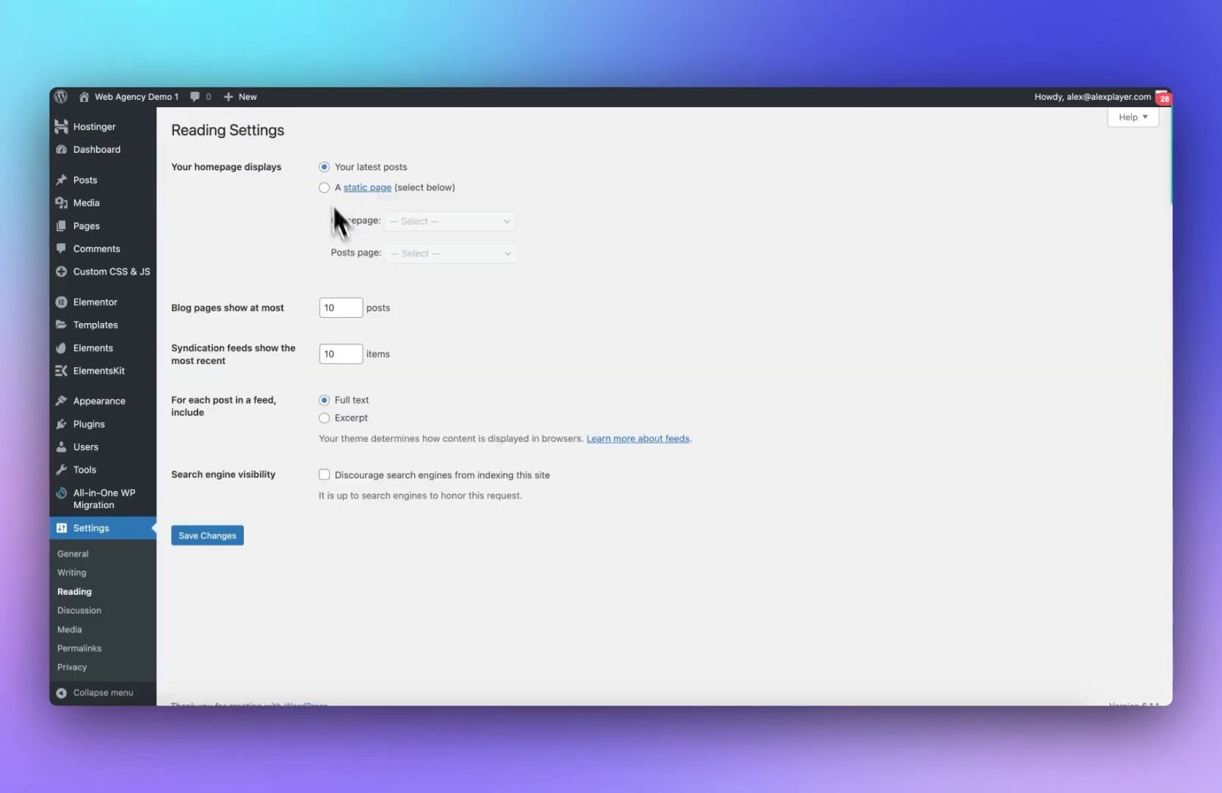
left_click(325, 188)
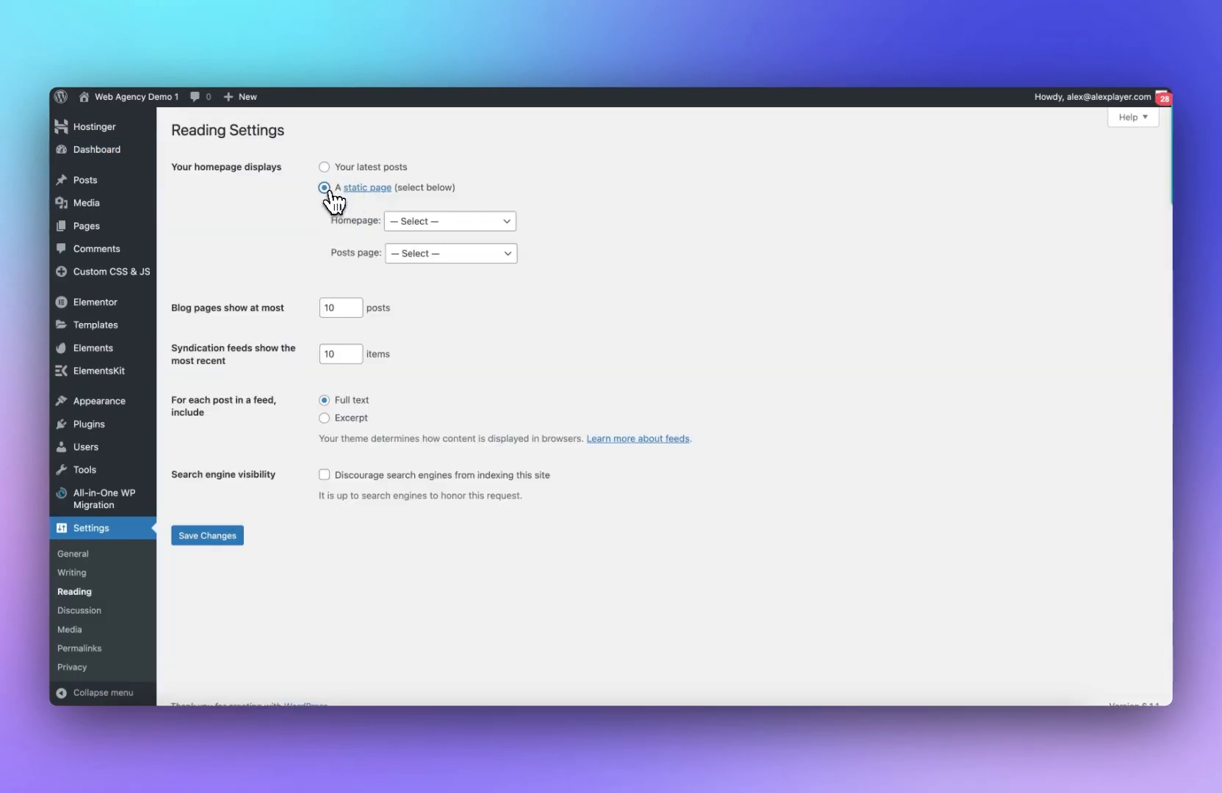
left_click(456, 224)
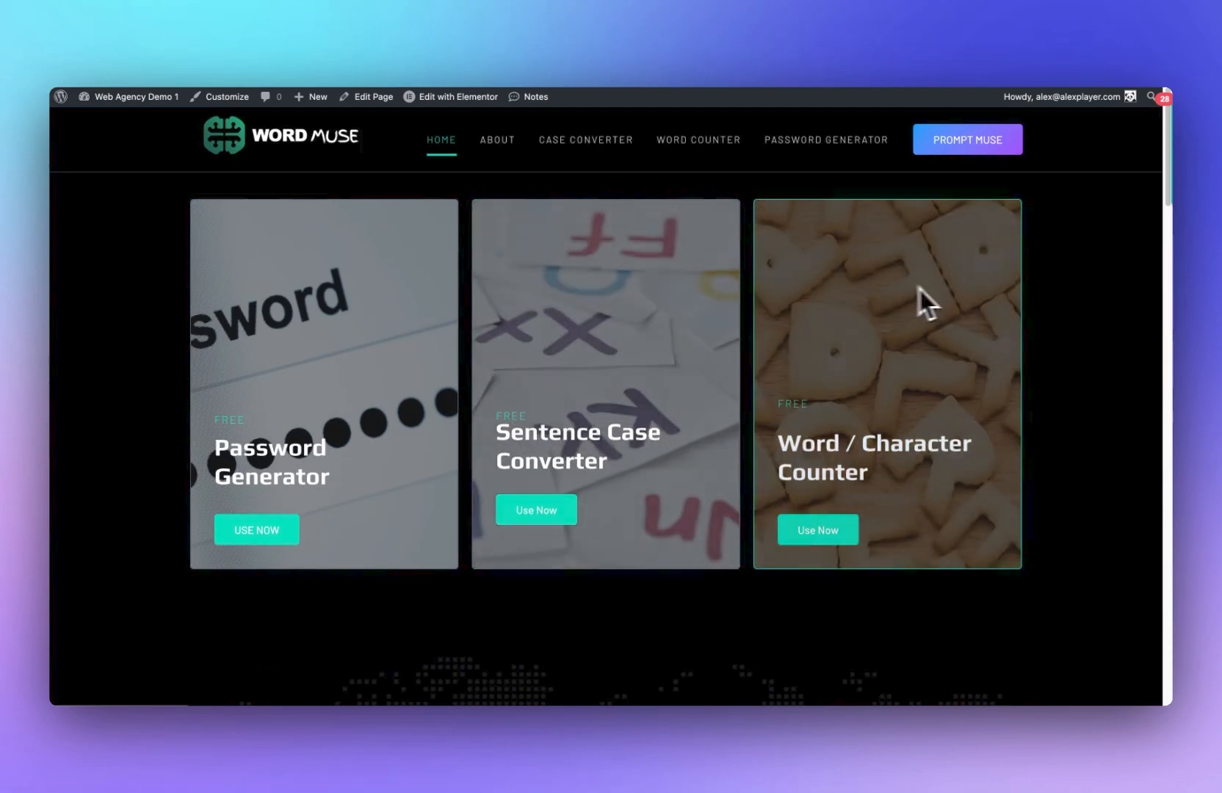
Step: Scroll through the live homepage to review its sections under the new header
scroll(529, 357, "down", 4)
scroll(530, 357, "up", 4)
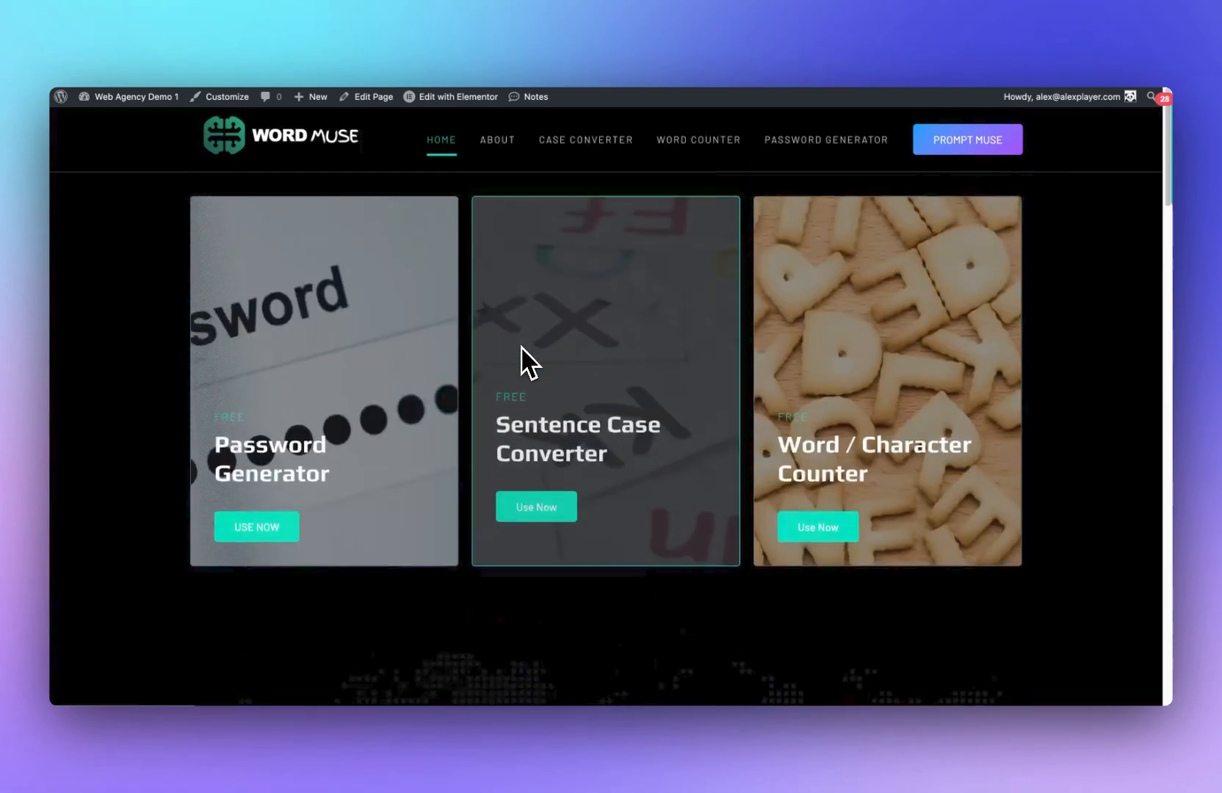
scroll(529, 357, "down", 8)
scroll(647, 528, "down", 8)
scroll(646, 536, "up", 6)
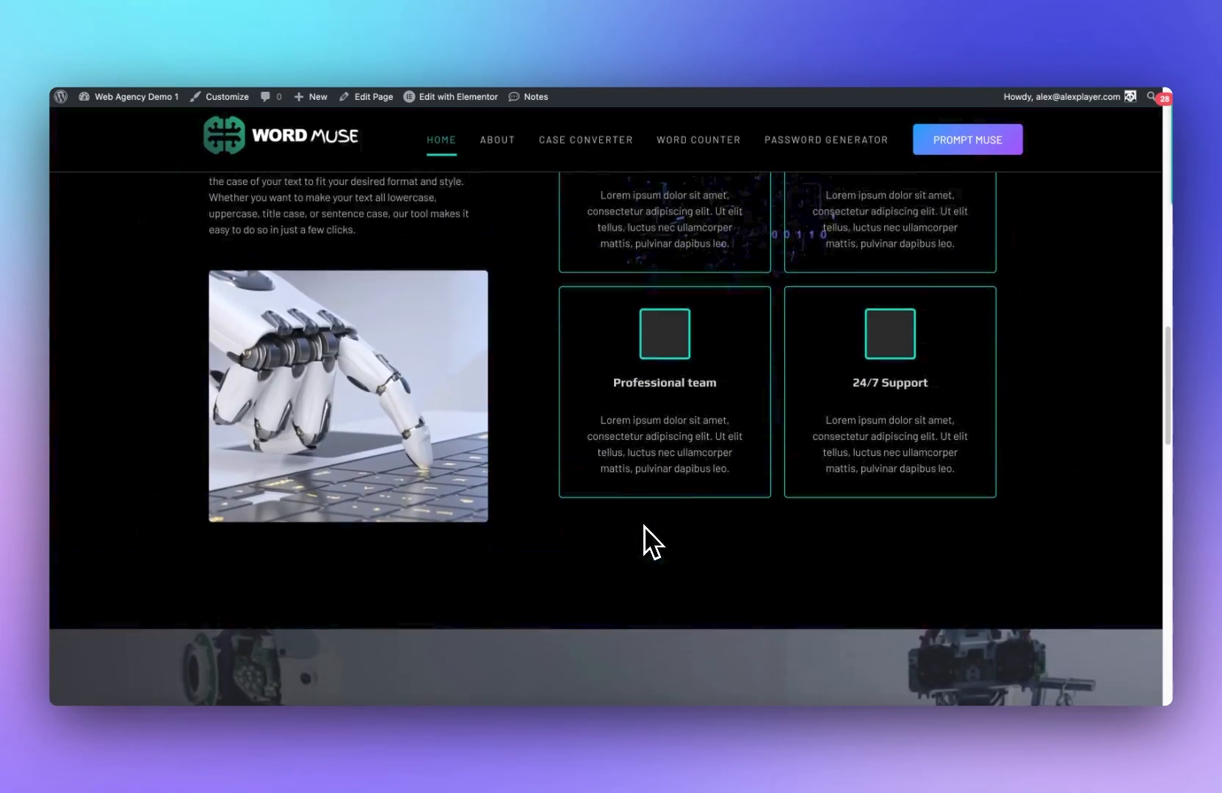
scroll(663, 490, "down", 5)
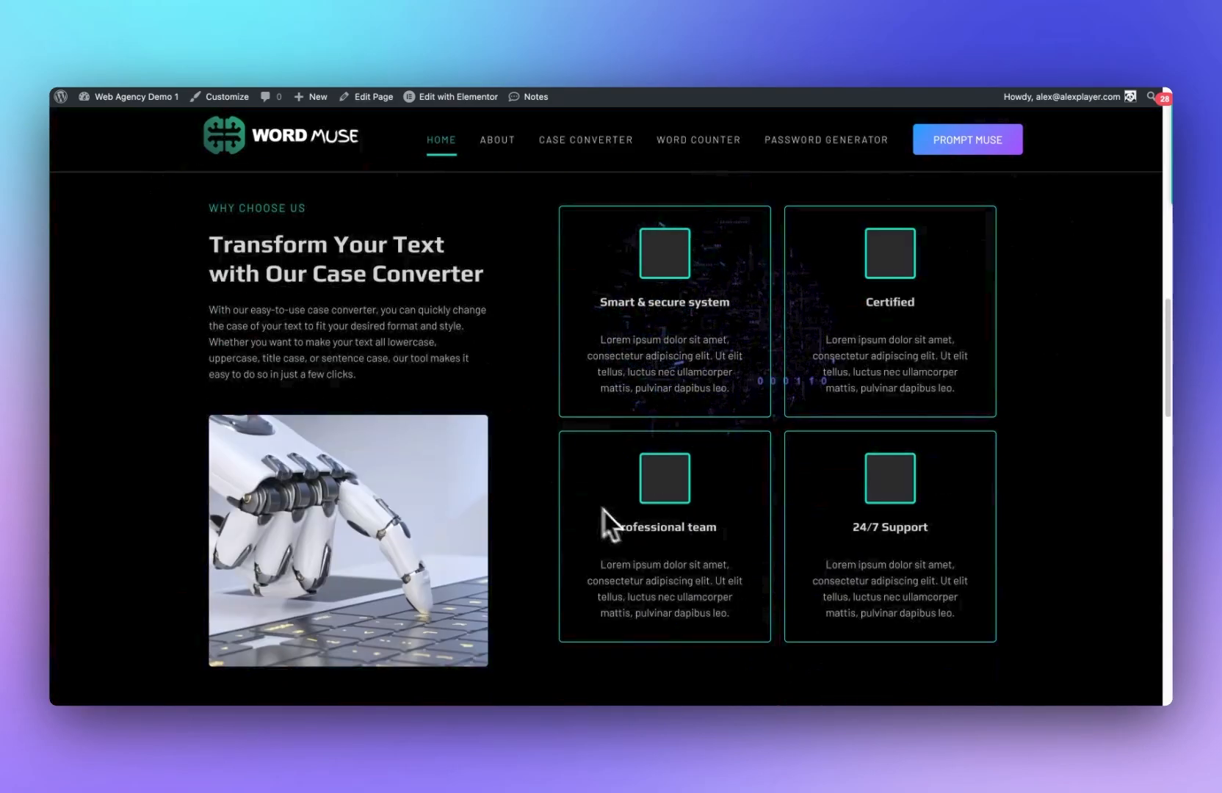
scroll(599, 507, "up", 2)
scroll(663, 450, "down", 6)
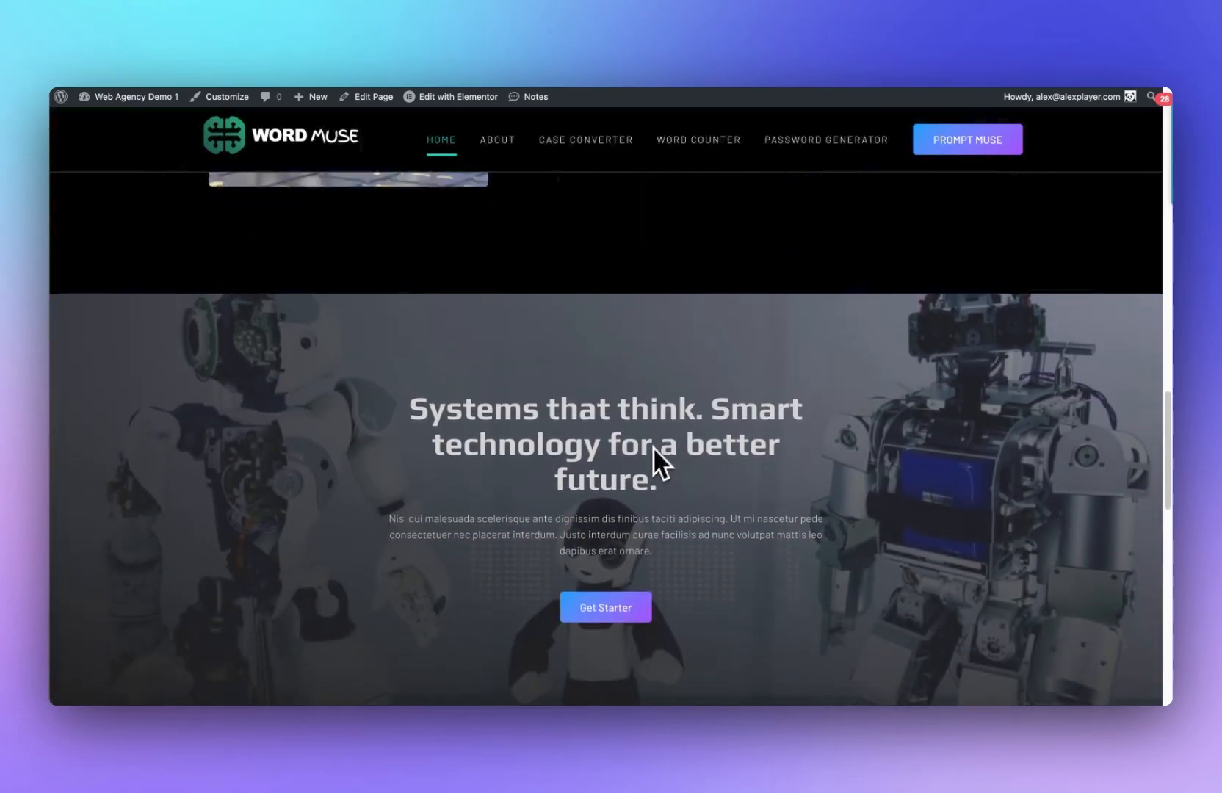
scroll(655, 464, "up", 3)
Step: Open the homepage in Elementor and scroll through its sections down to the footer
left_click(504, 56)
left_click(593, 55)
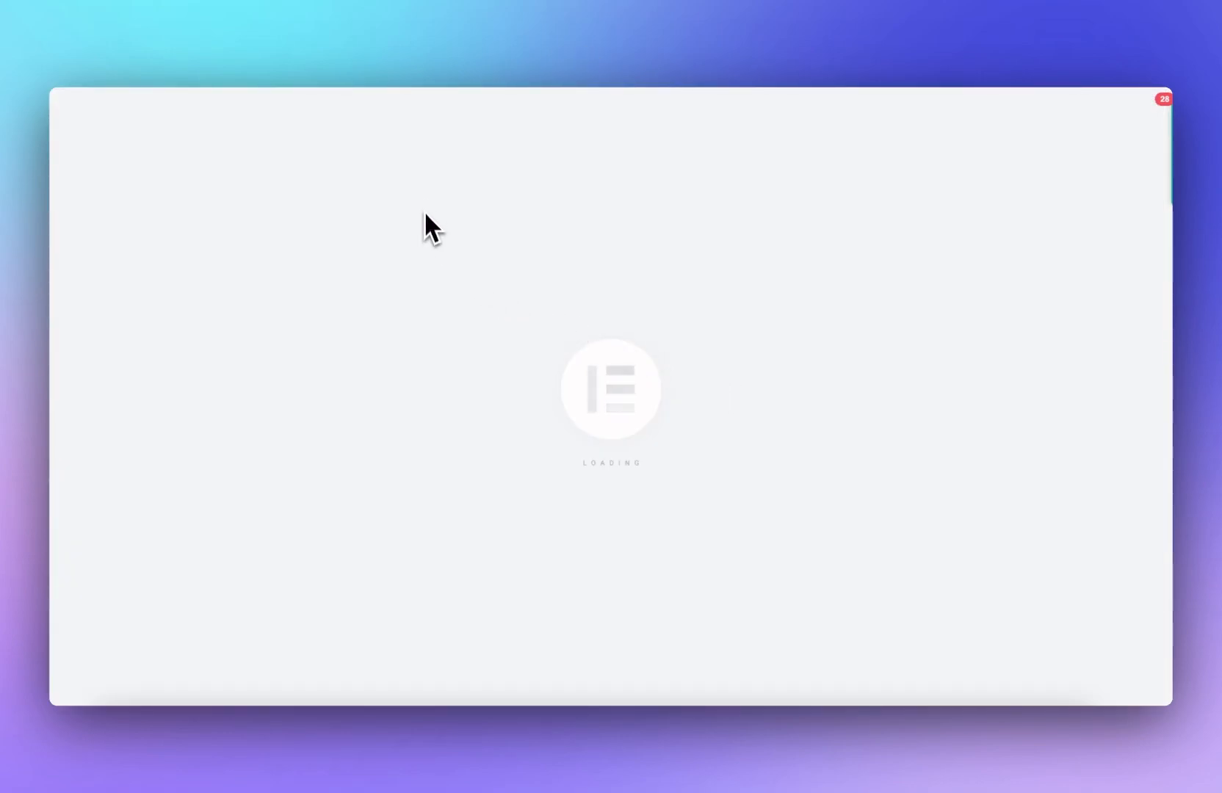
scroll(441, 235, "down", 10)
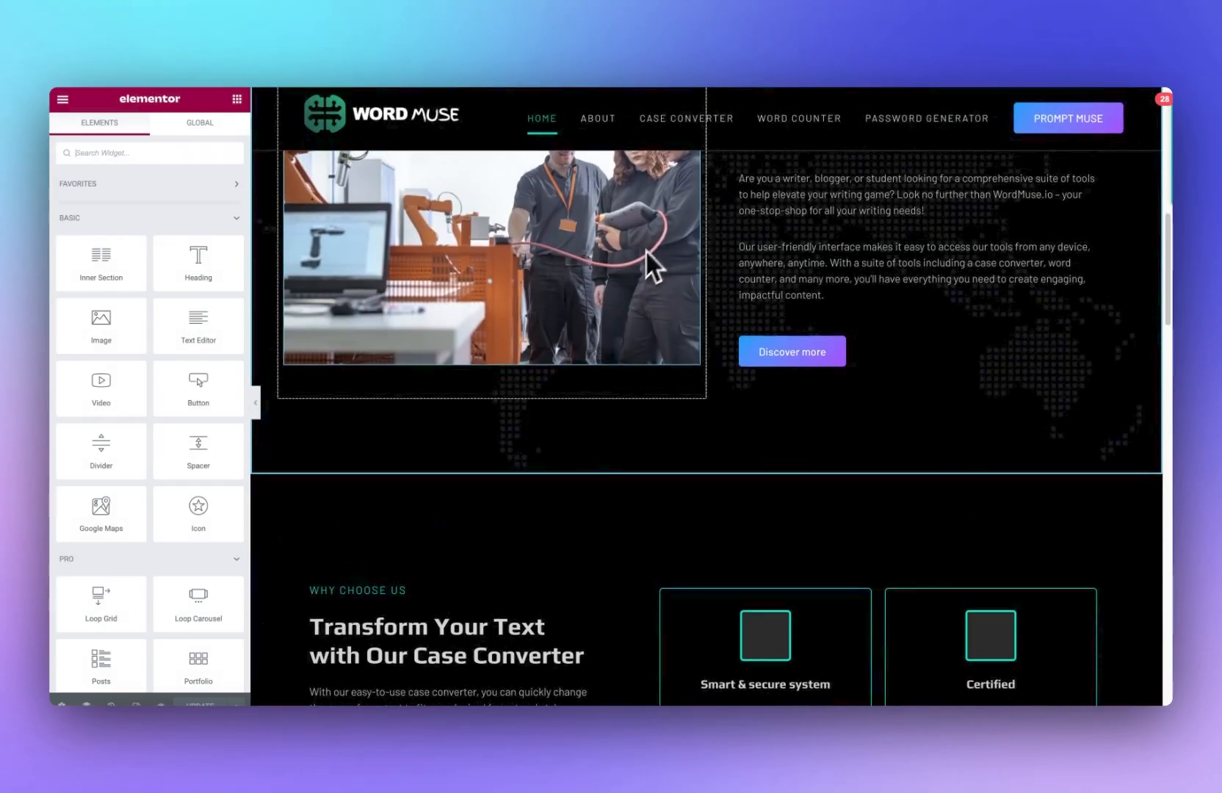
scroll(624, 293, "up", 4)
left_click(545, 349)
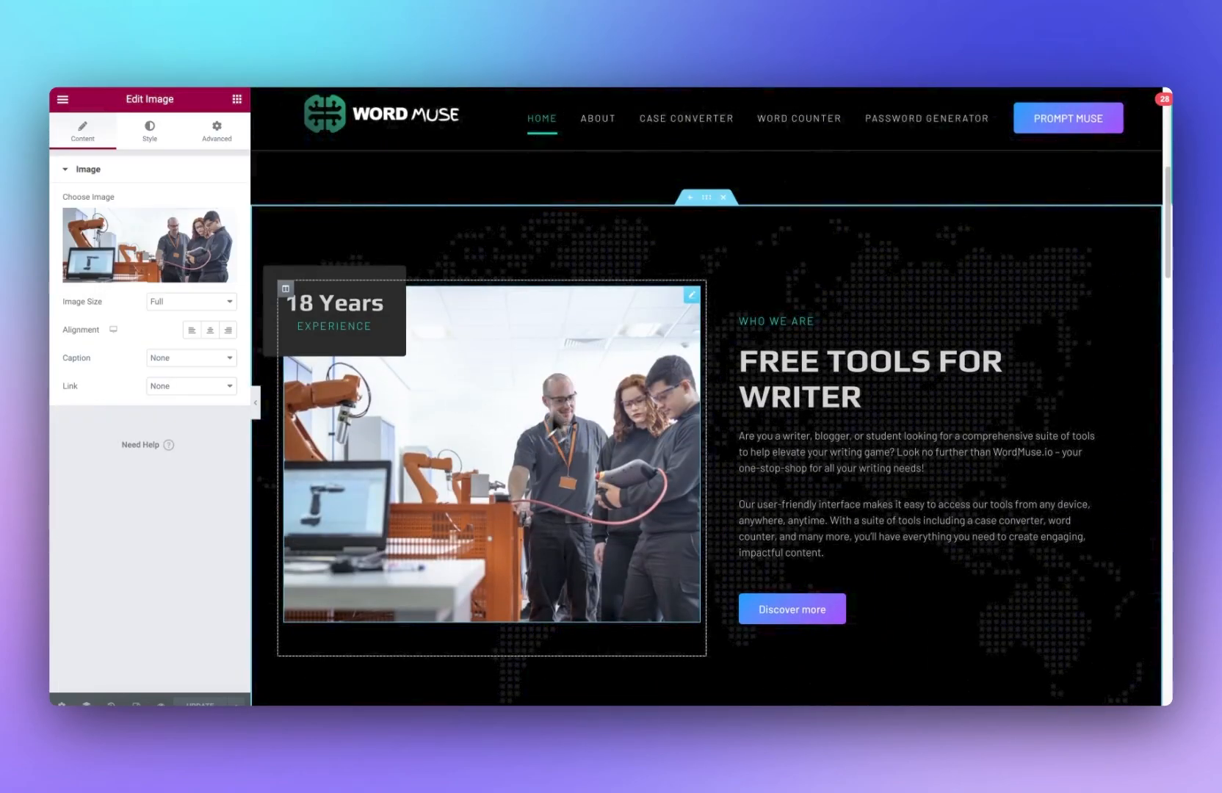
scroll(822, 397, "down", 6)
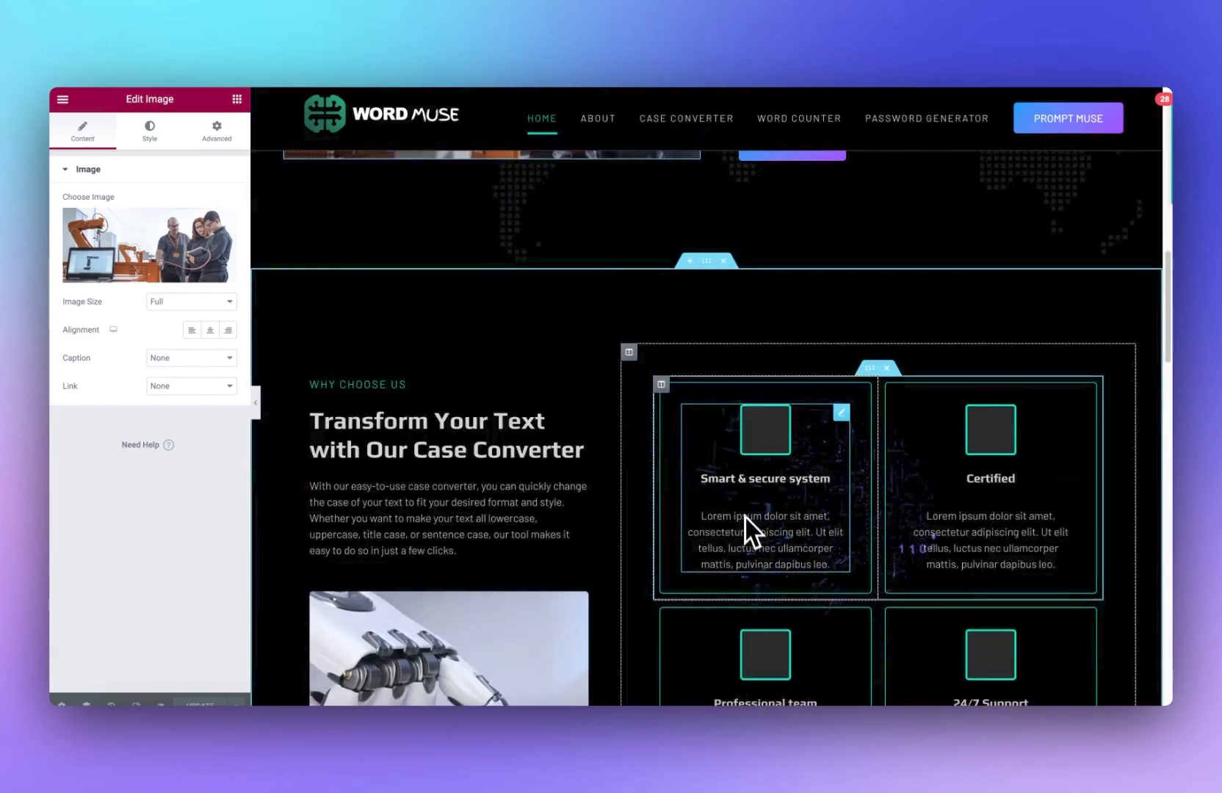
scroll(743, 510, "down", 20)
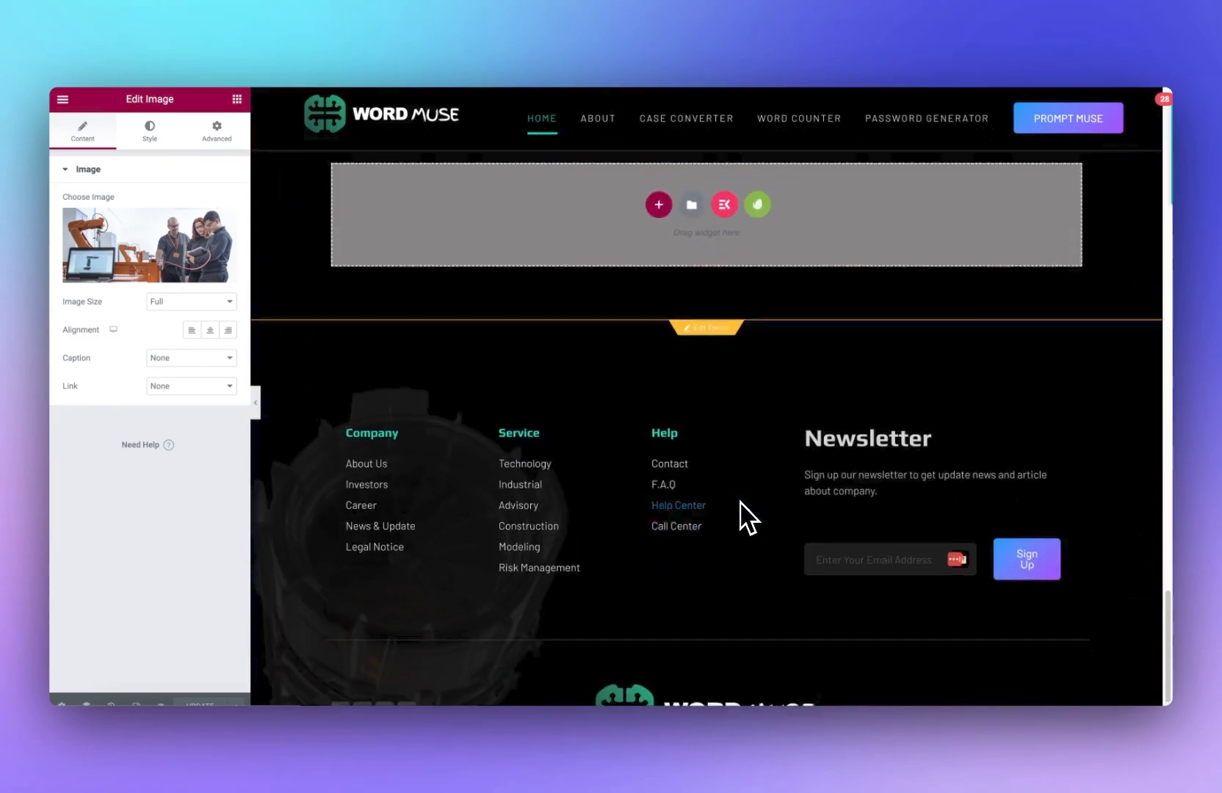
scroll(742, 517, "up", 15)
scroll(738, 517, "down", 18)
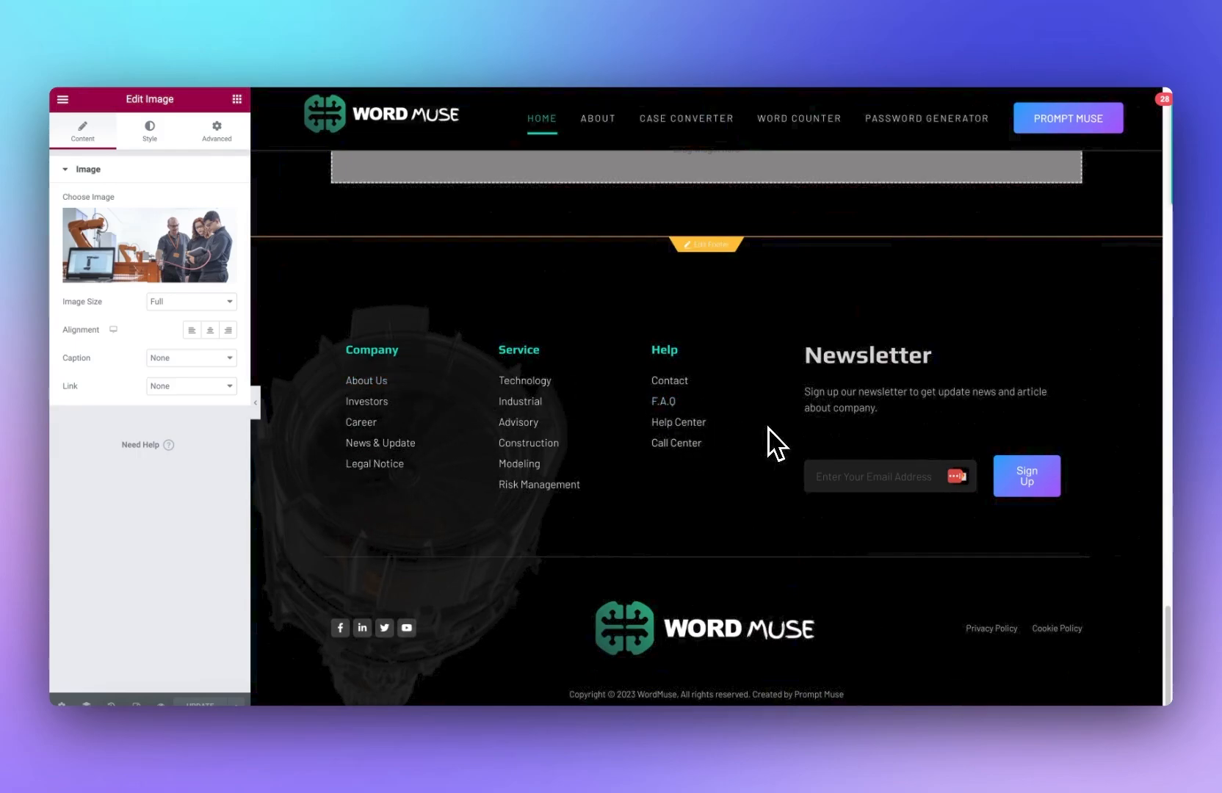
scroll(825, 542, "up", 12)
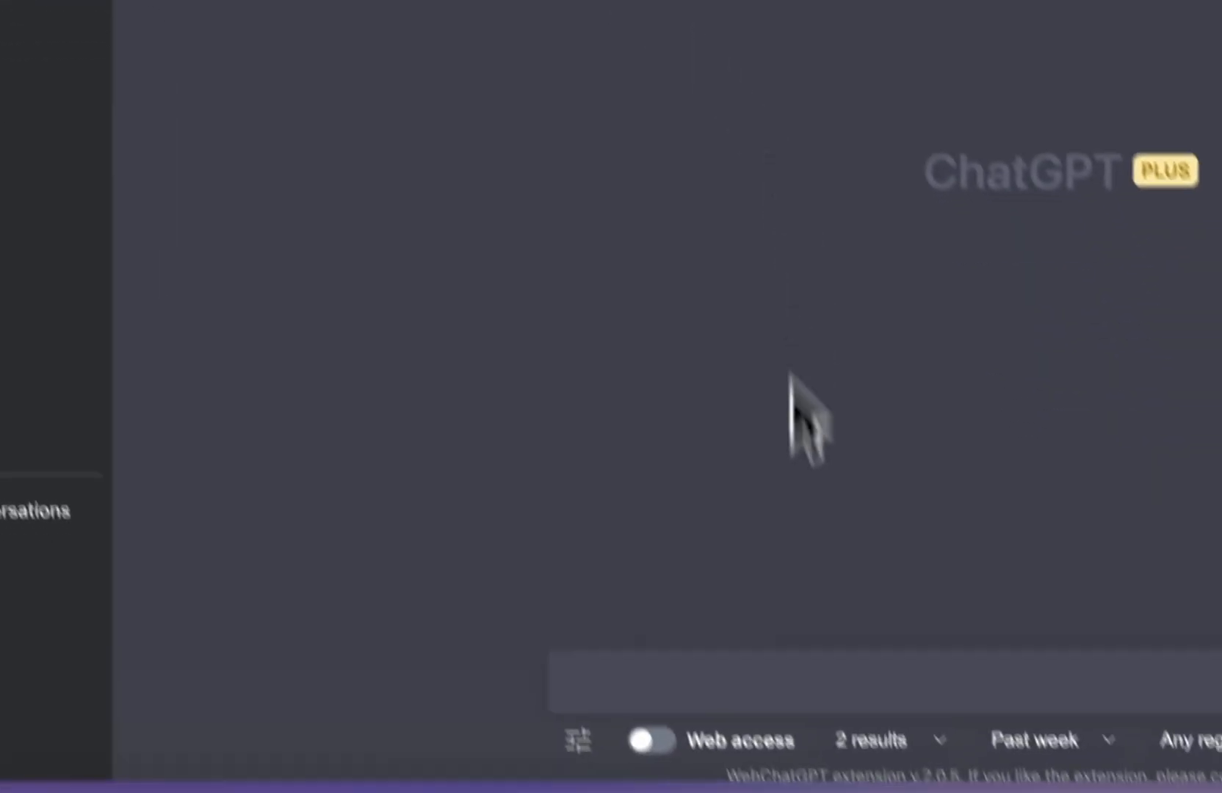
Step: In ChatGPT, ask for an 1100-word cookie policy with 4 subheadings for wordmuse.io, a free London-based site using Google Analytics
left_click(643, 678)
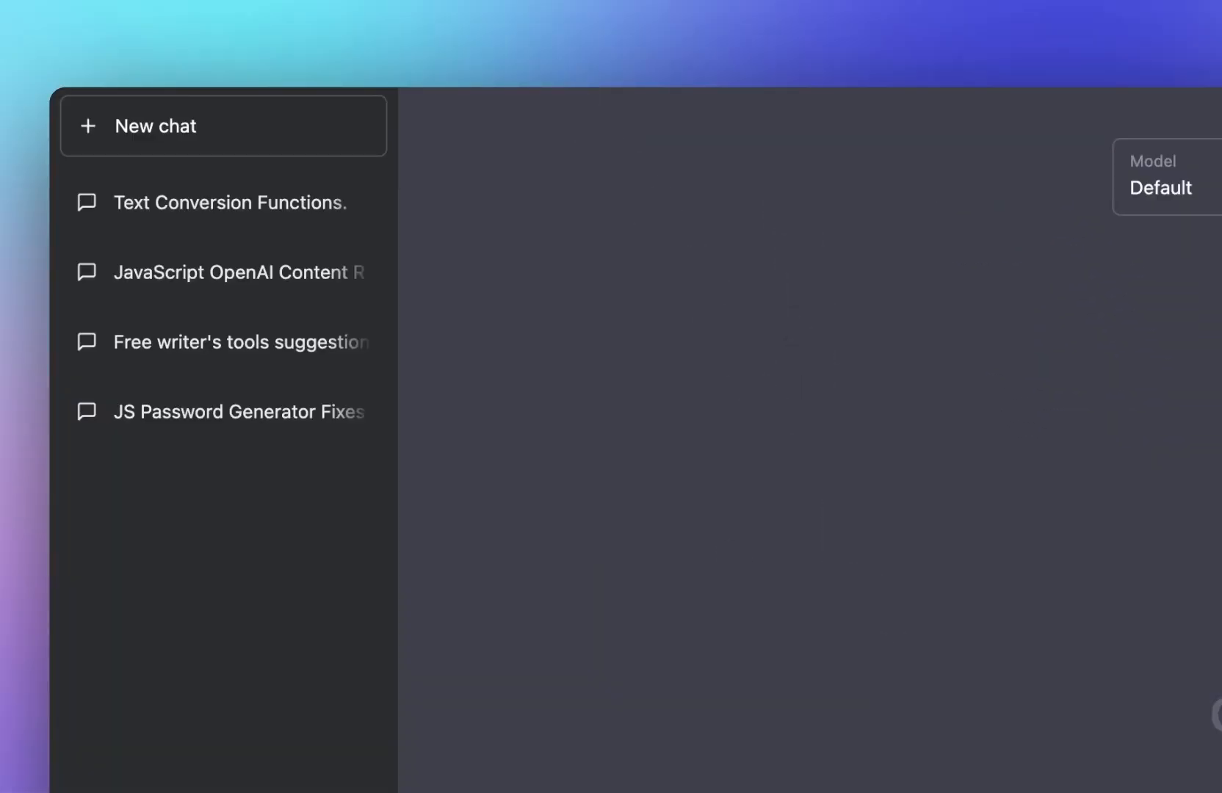
type("i have a webste cal")
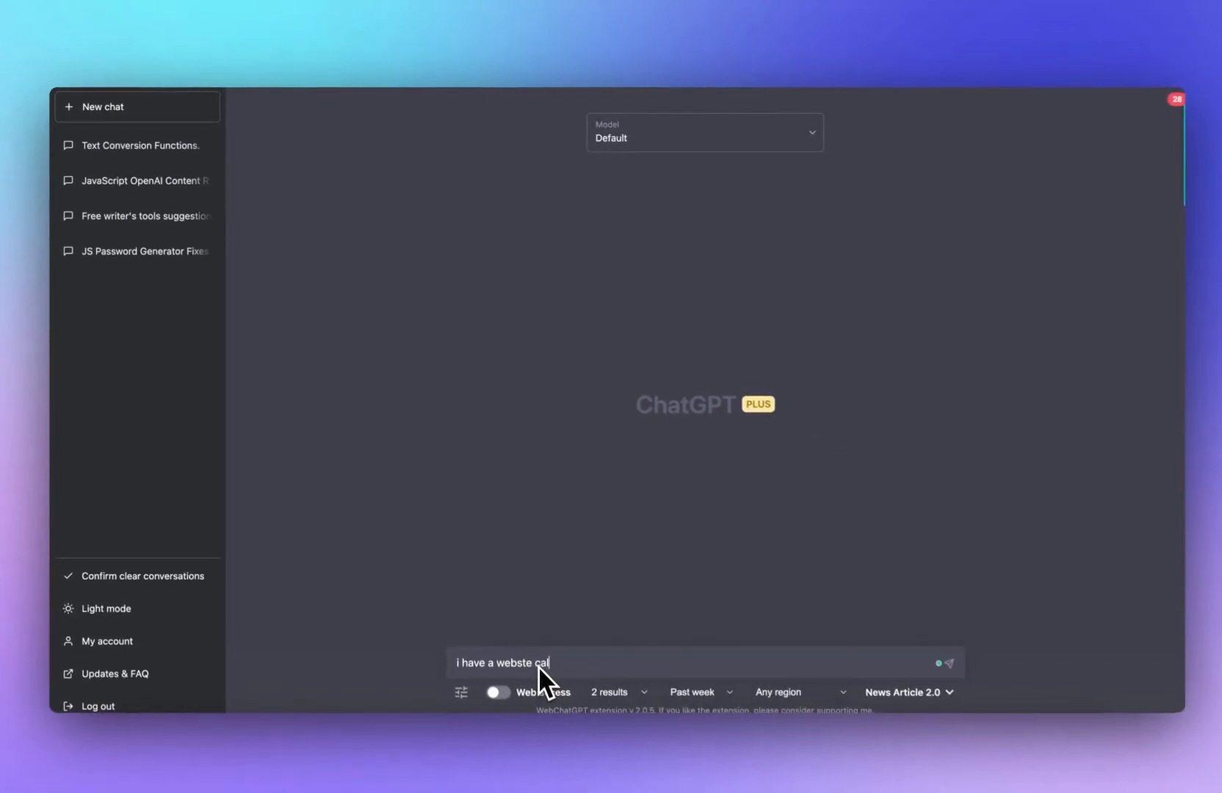
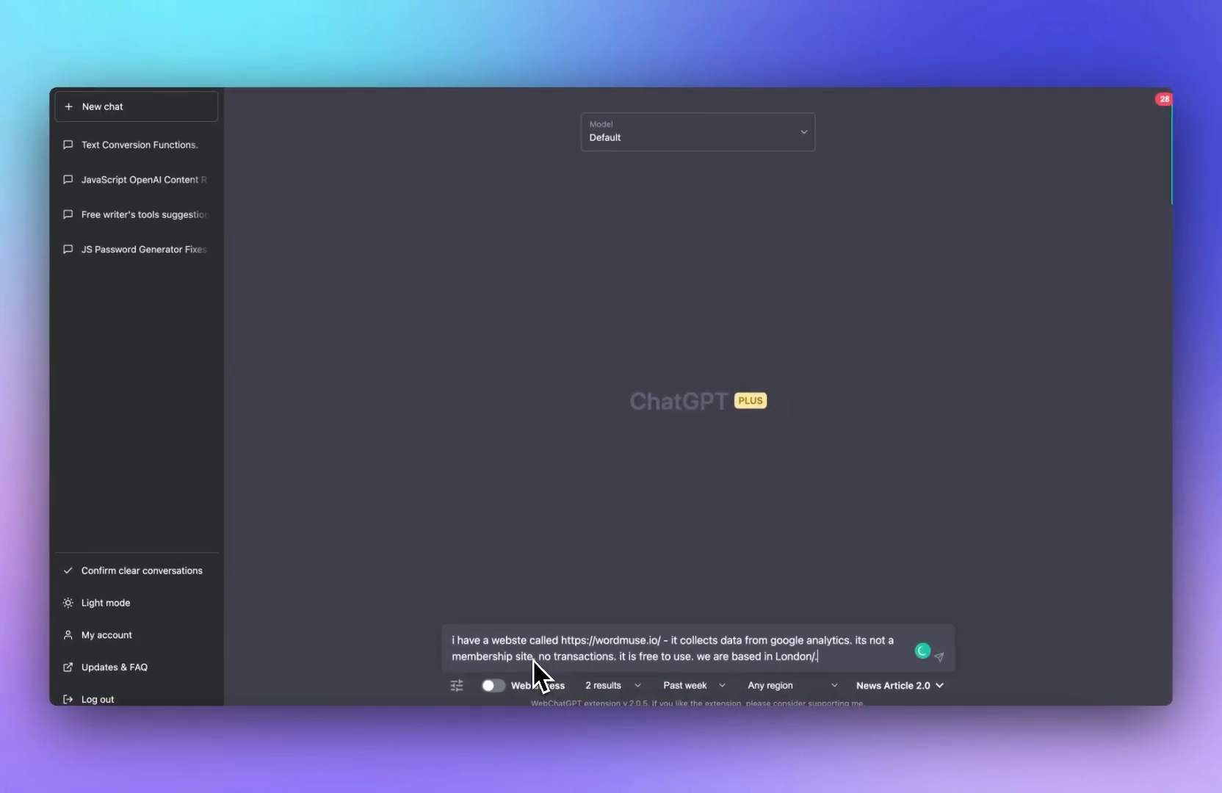
type("which is 1100 words long, with 4 subheadings.")
key("Return")
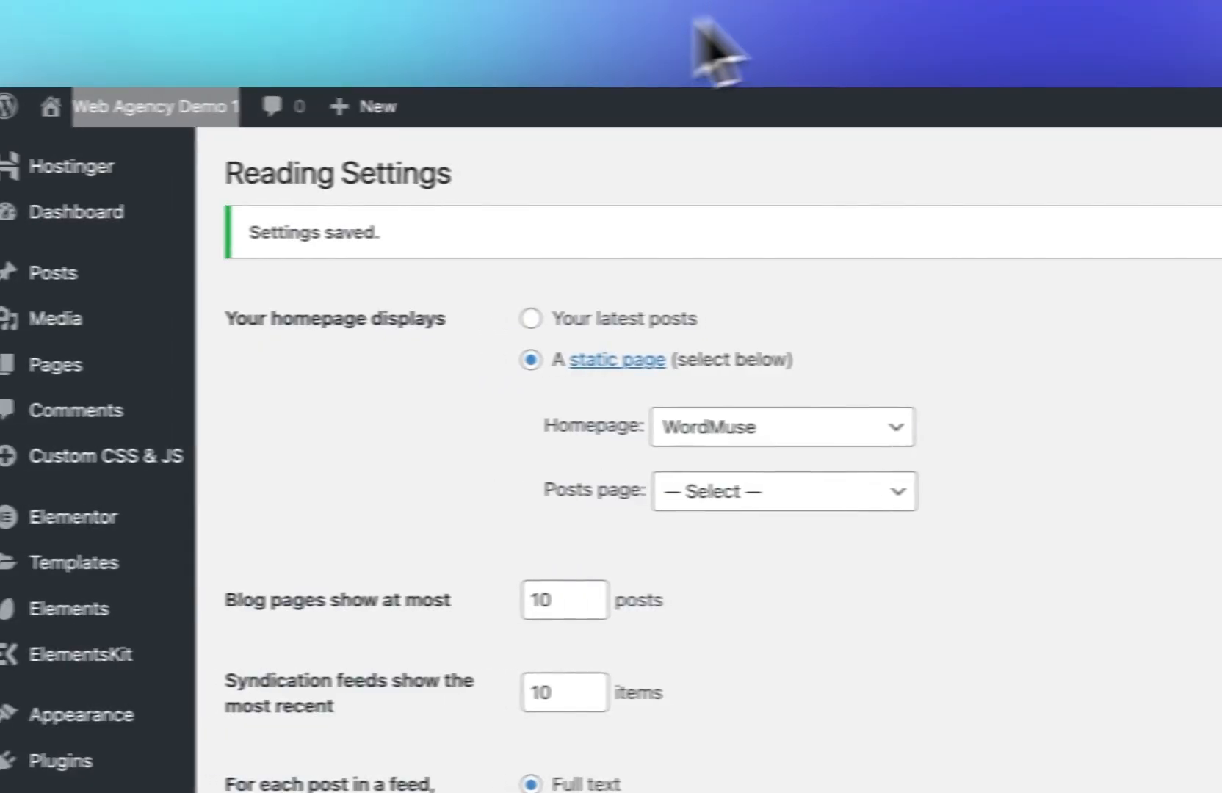
Step: Add a new WordPress page titled Cookie Policy
left_click(62, 273)
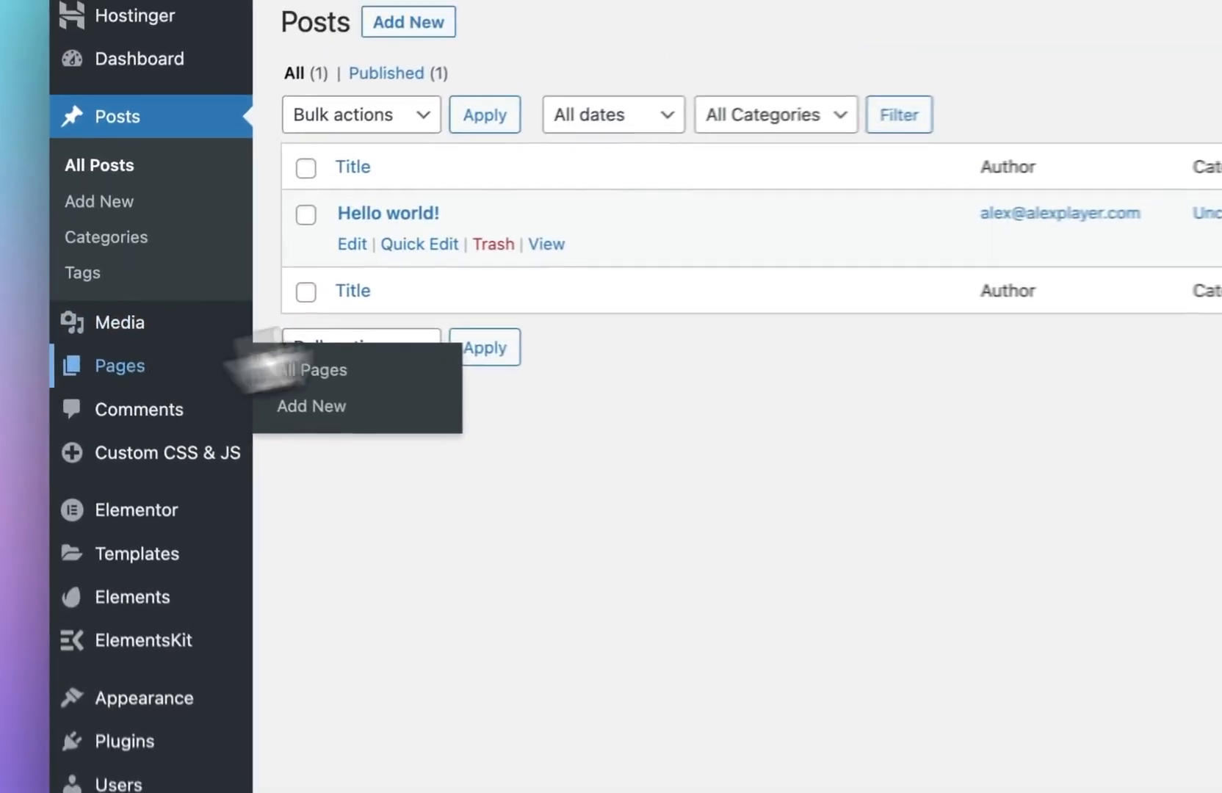
left_click(290, 369)
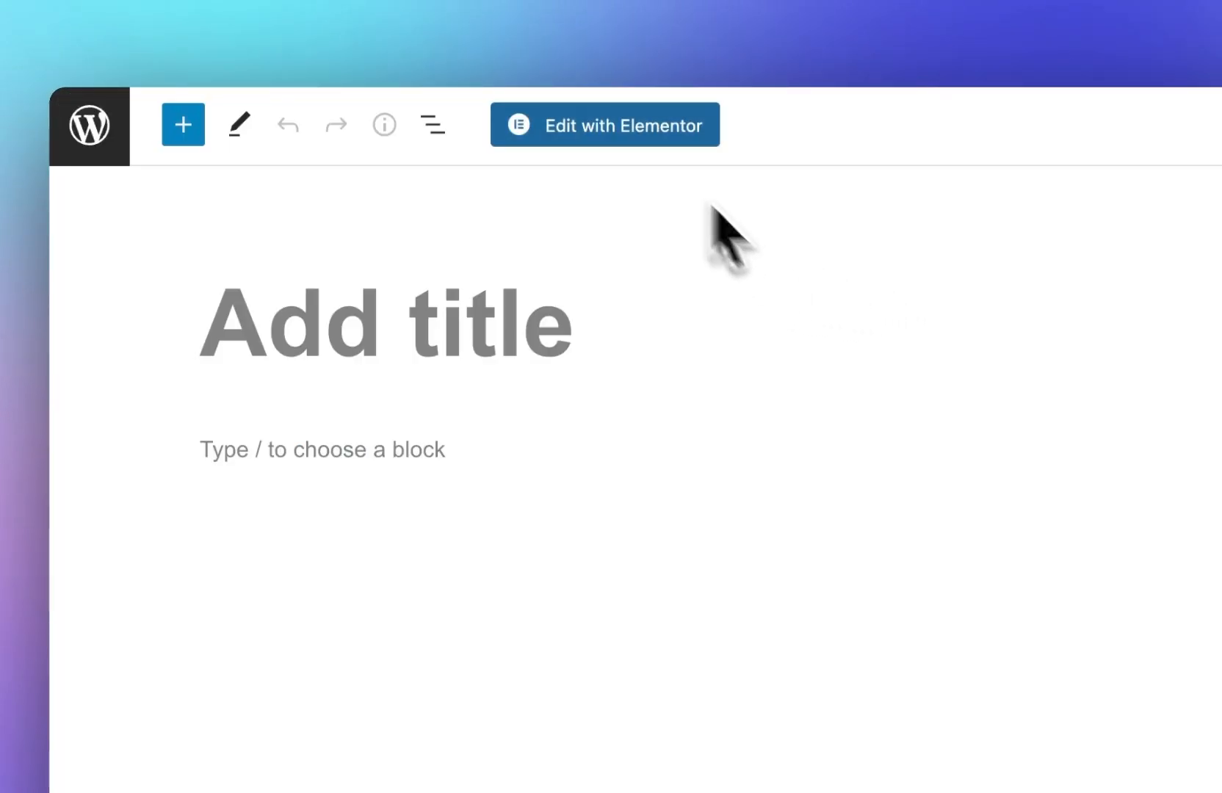
left_click(554, 368)
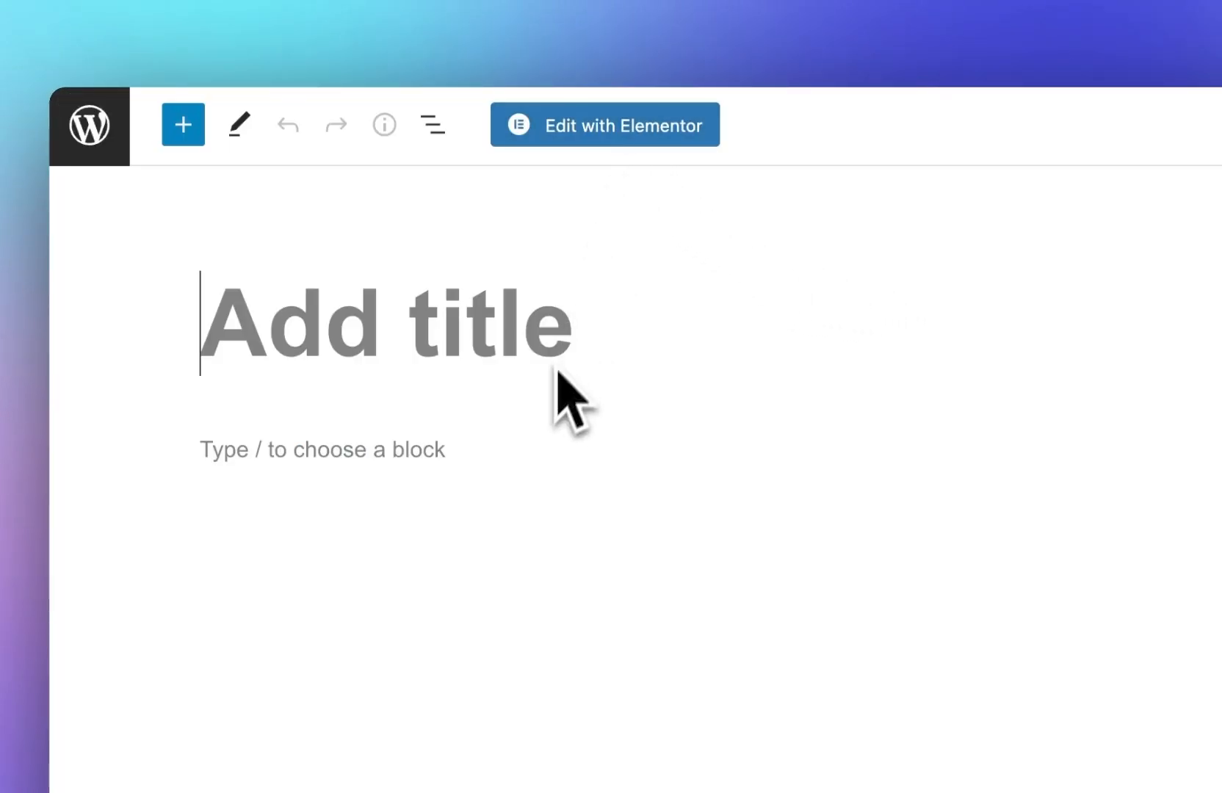
type("Cookie policy")
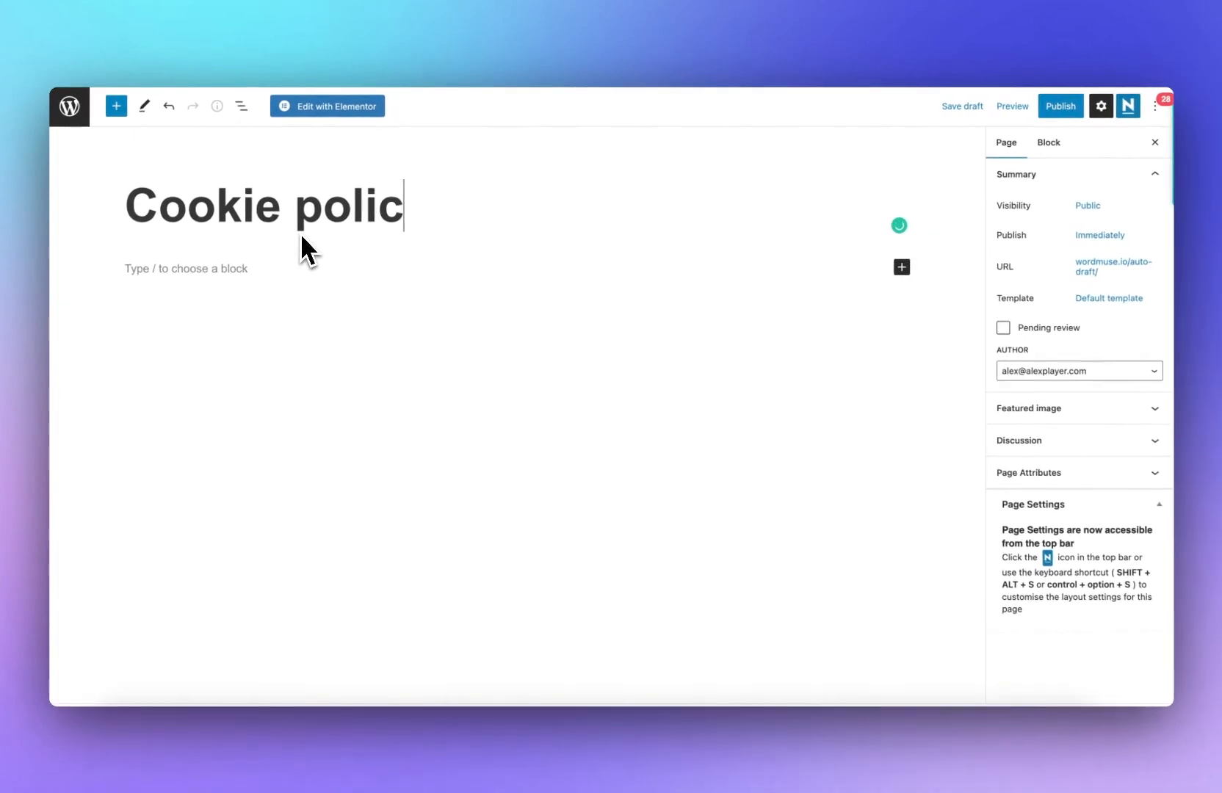
left_click(316, 205)
key("BackSpace")
type("P")
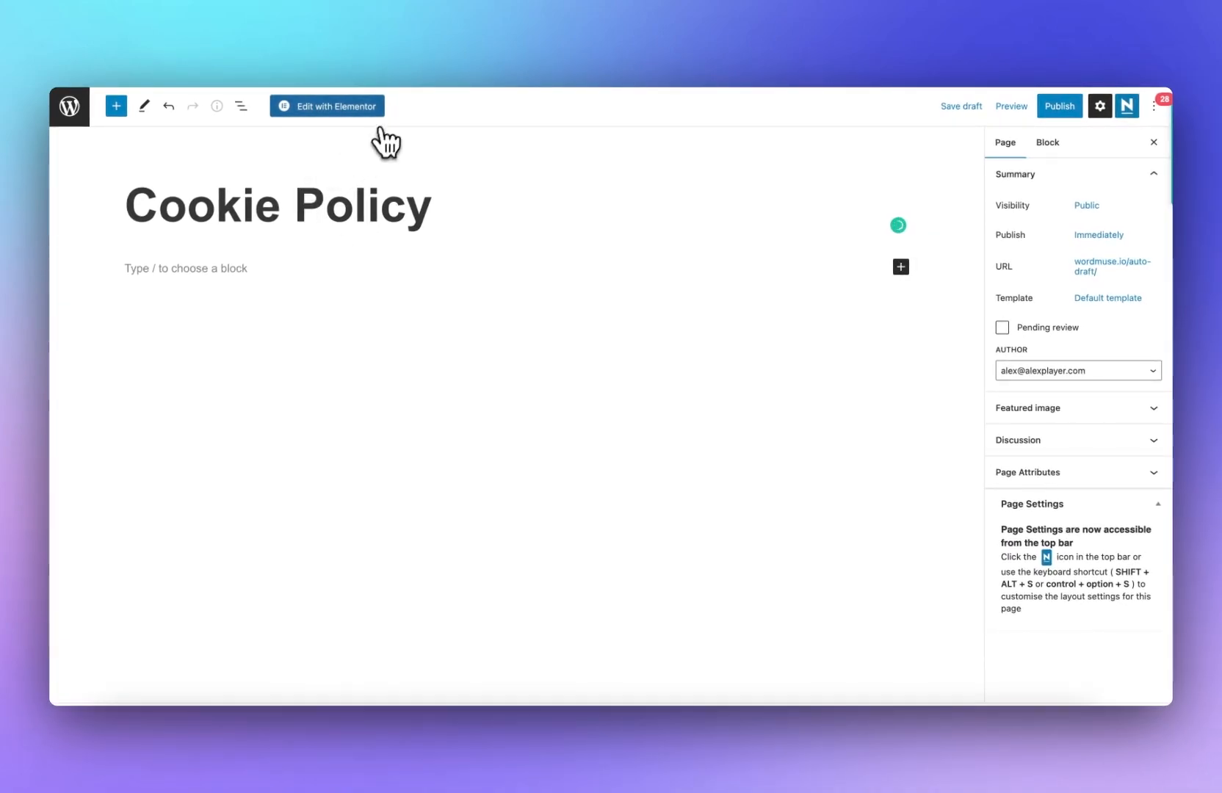
Step: Open the page in Elementor, add a Text Editor widget and paste in the generated cookie policy text
left_click(367, 109)
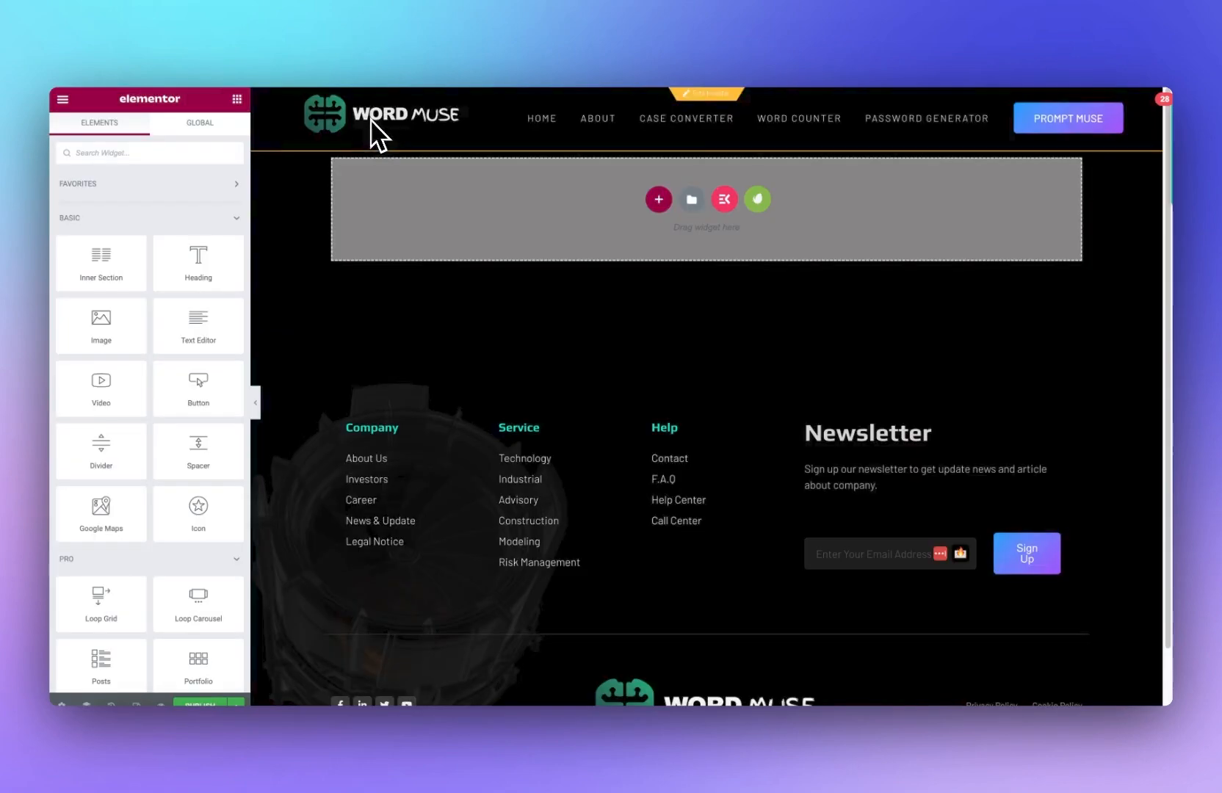
left_click_drag(197, 334, 477, 193)
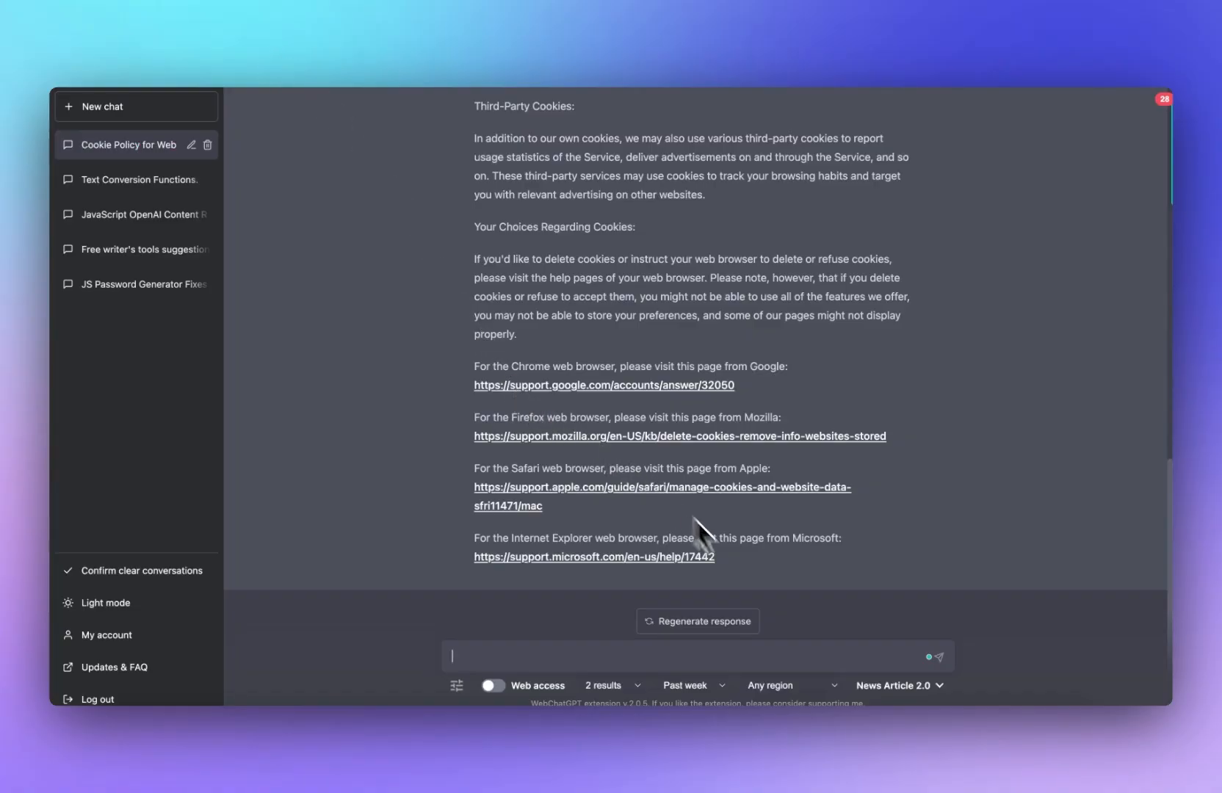
left_click_drag(694, 521, 452, 250)
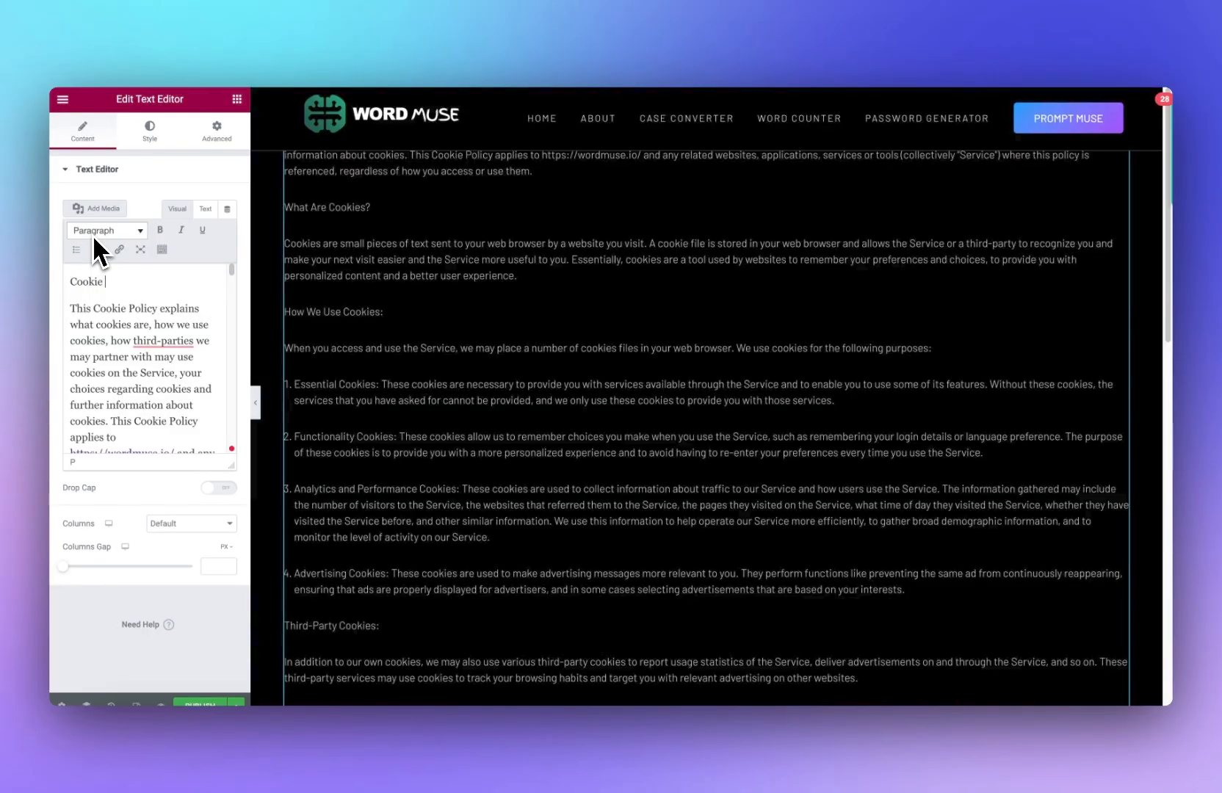
type("Policy")
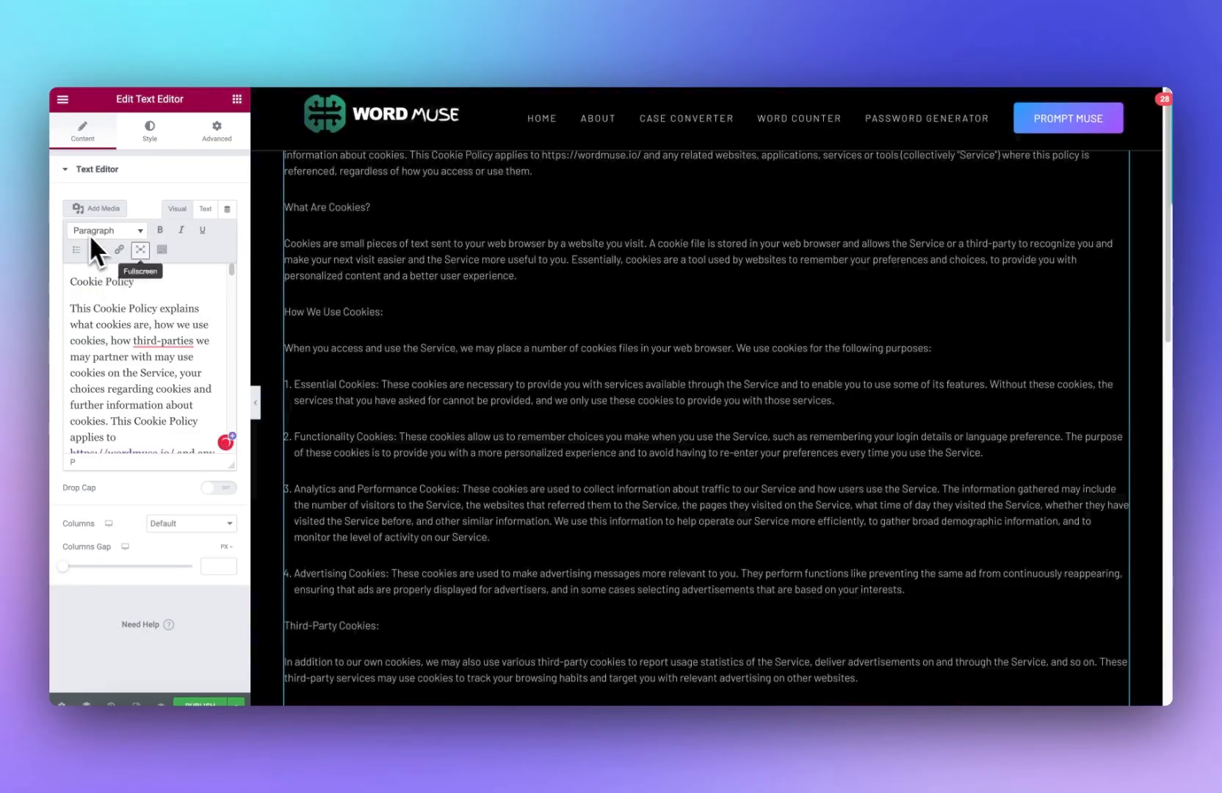
Step: Format the Cookie Policy title line as Heading 1
left_click_drag(136, 283, 51, 283)
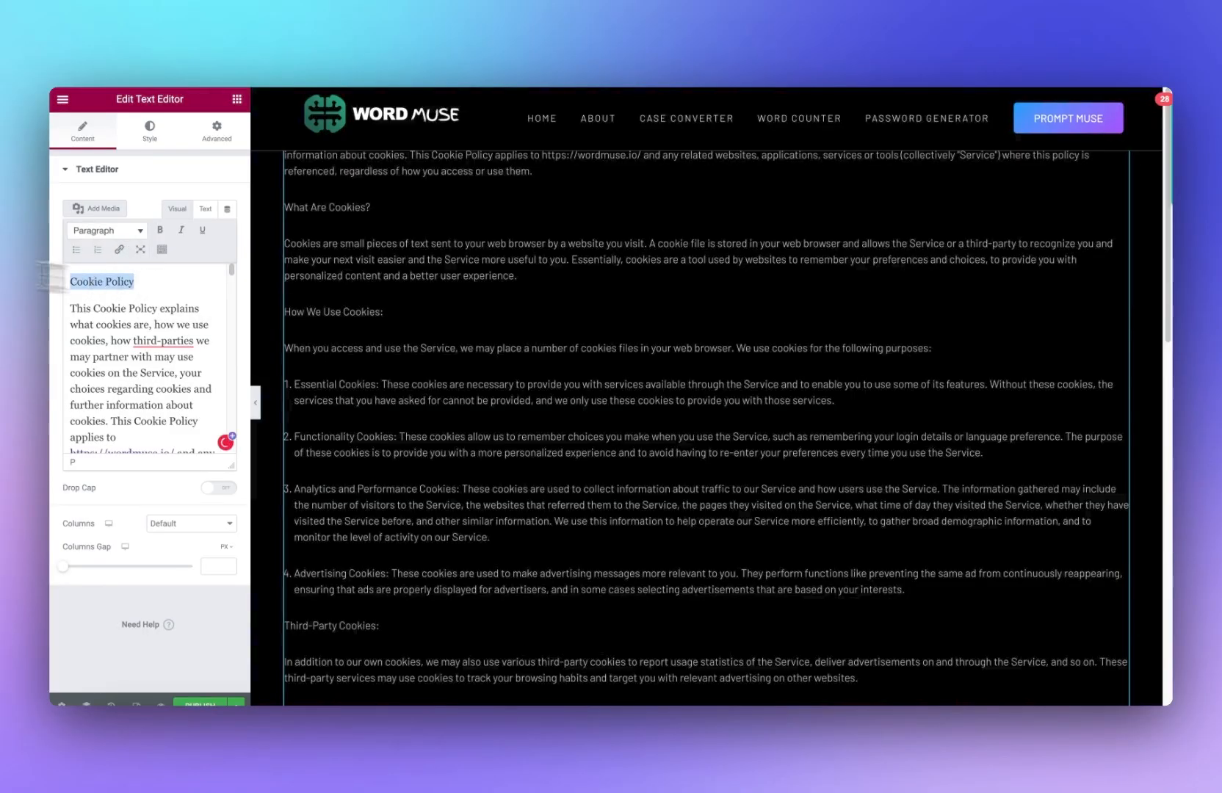
left_click(92, 230)
left_click(165, 279)
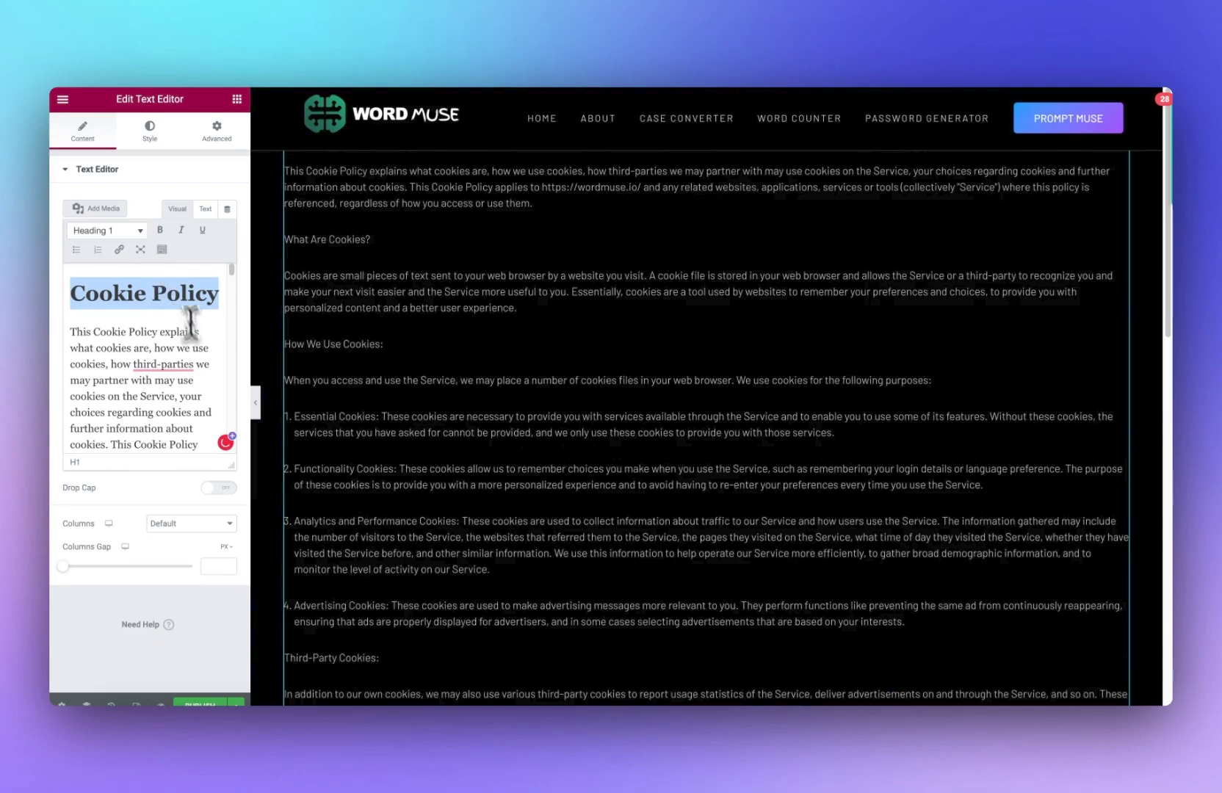
Step: Format the 'What Are Cookies?' subheading as Heading 2
scroll(193, 383, "down", 3)
scroll(163, 362, "down", 5)
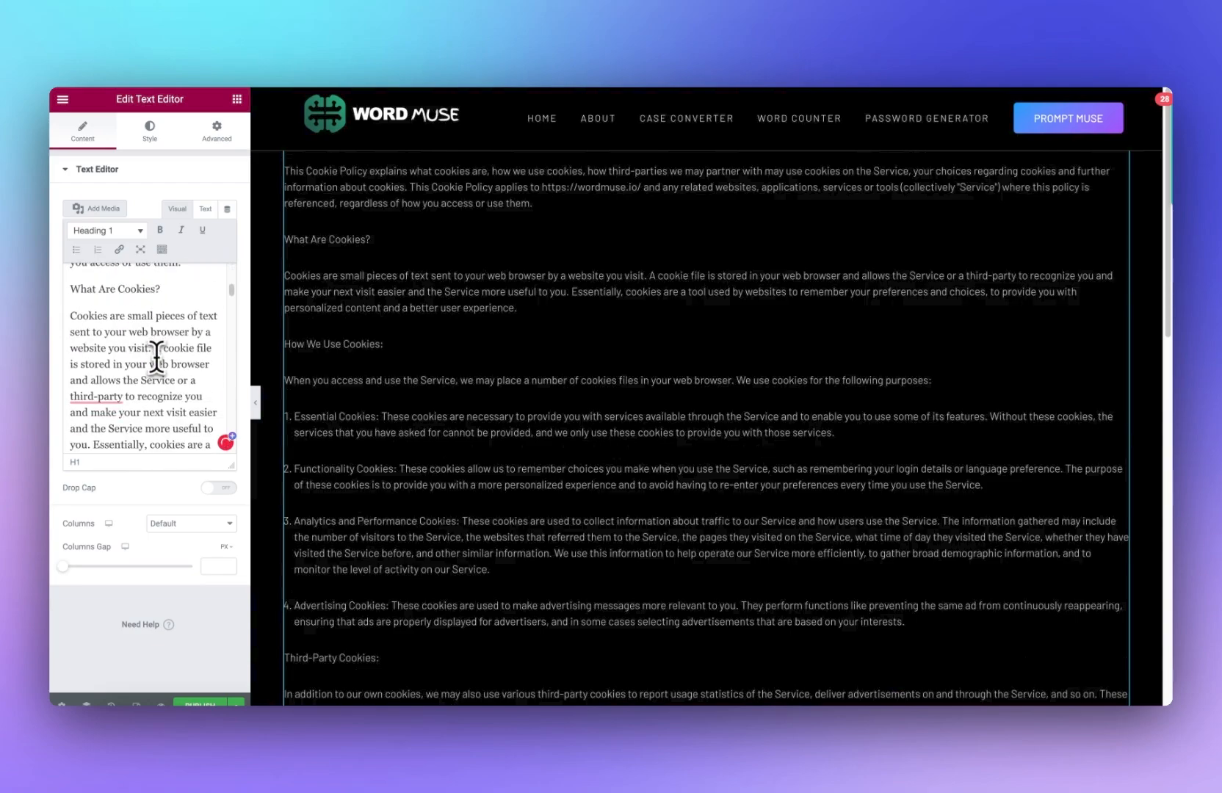
left_click(114, 233)
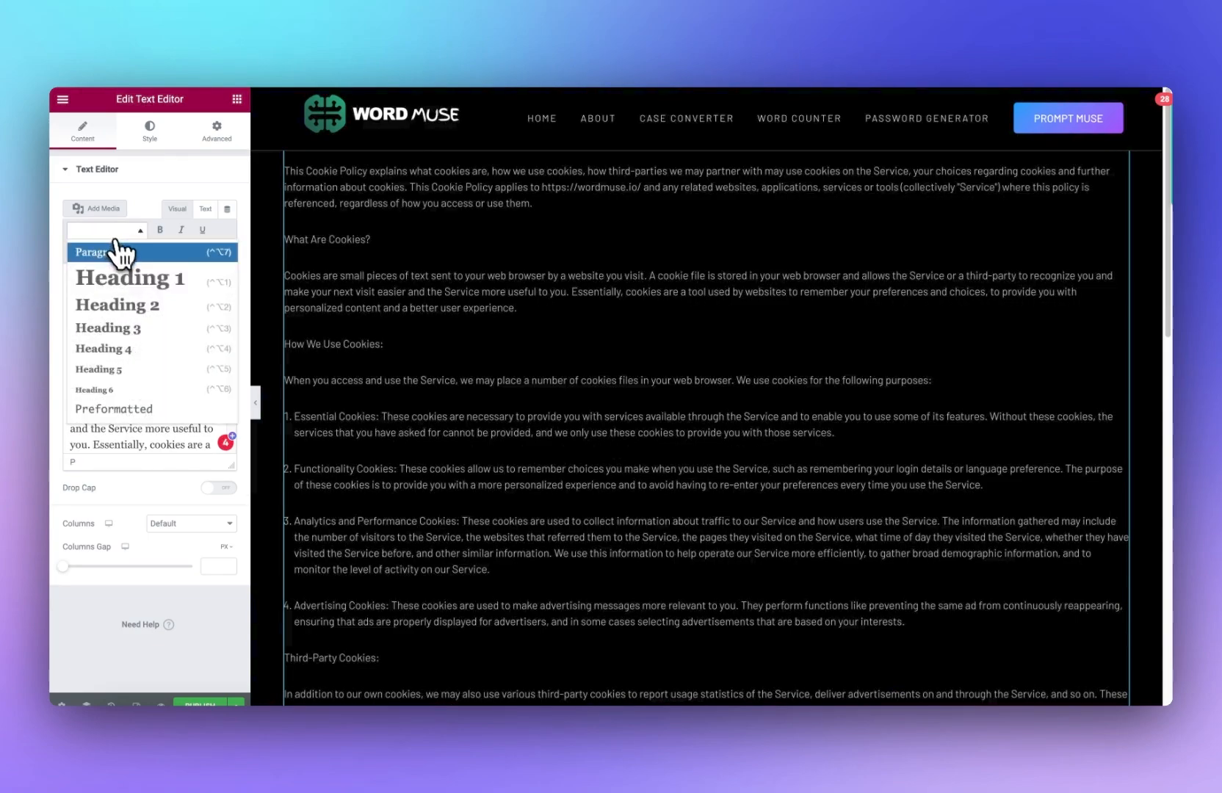
left_click(126, 305)
Step: Format the 'How We Use Cookies:' subheading as Heading 2
scroll(131, 345, "down", 5)
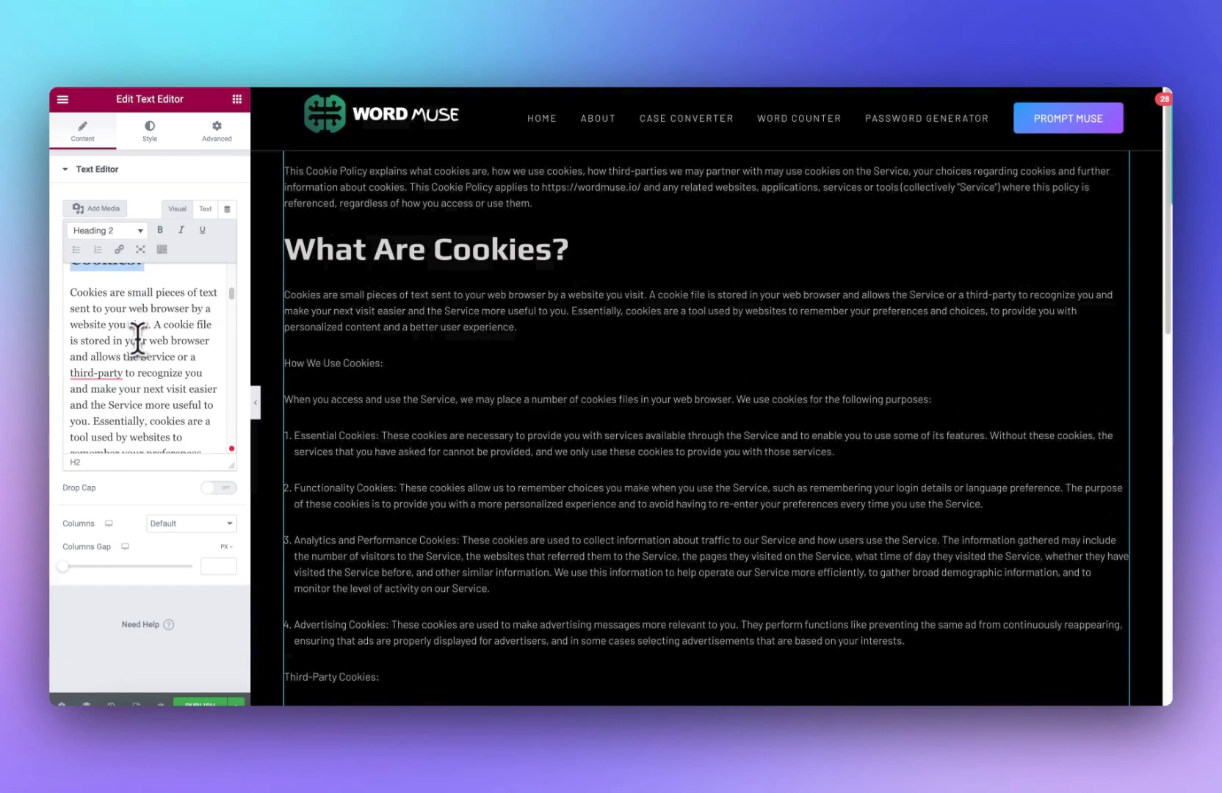
scroll(130, 370, "up", 3)
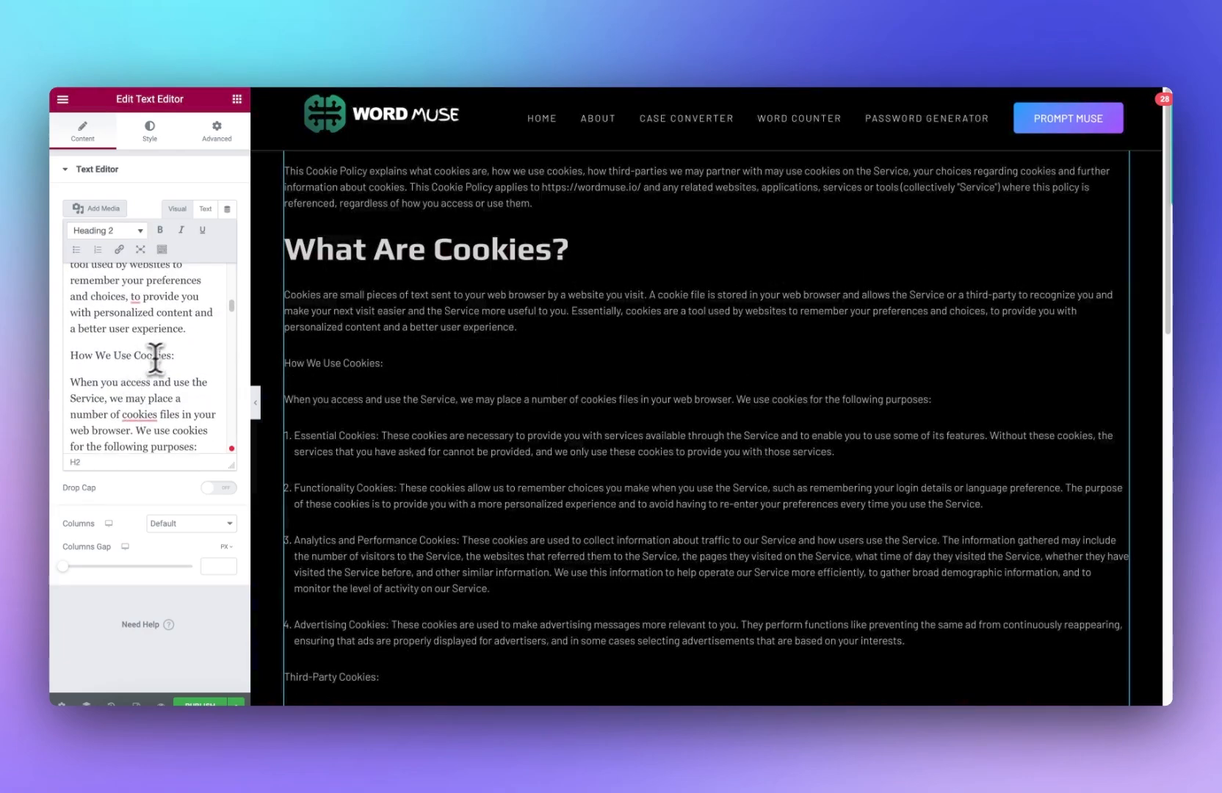
left_click(115, 232)
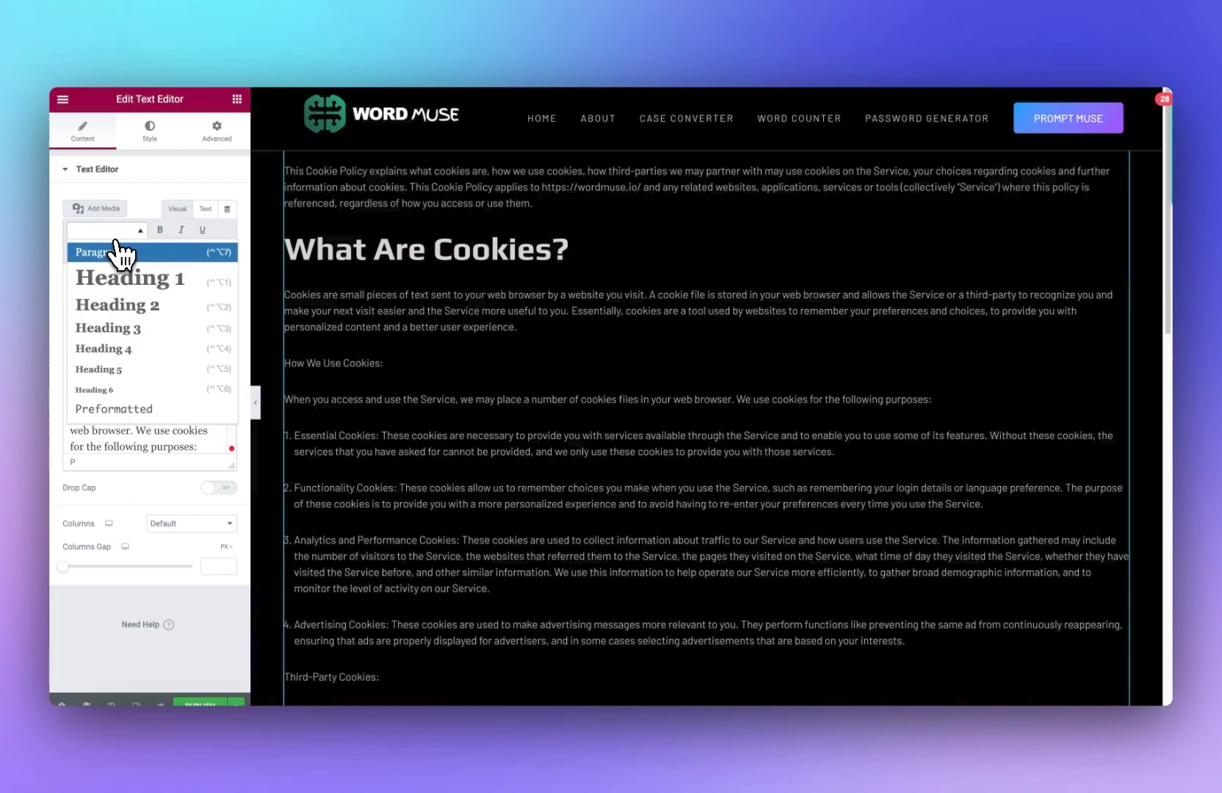
left_click(135, 328)
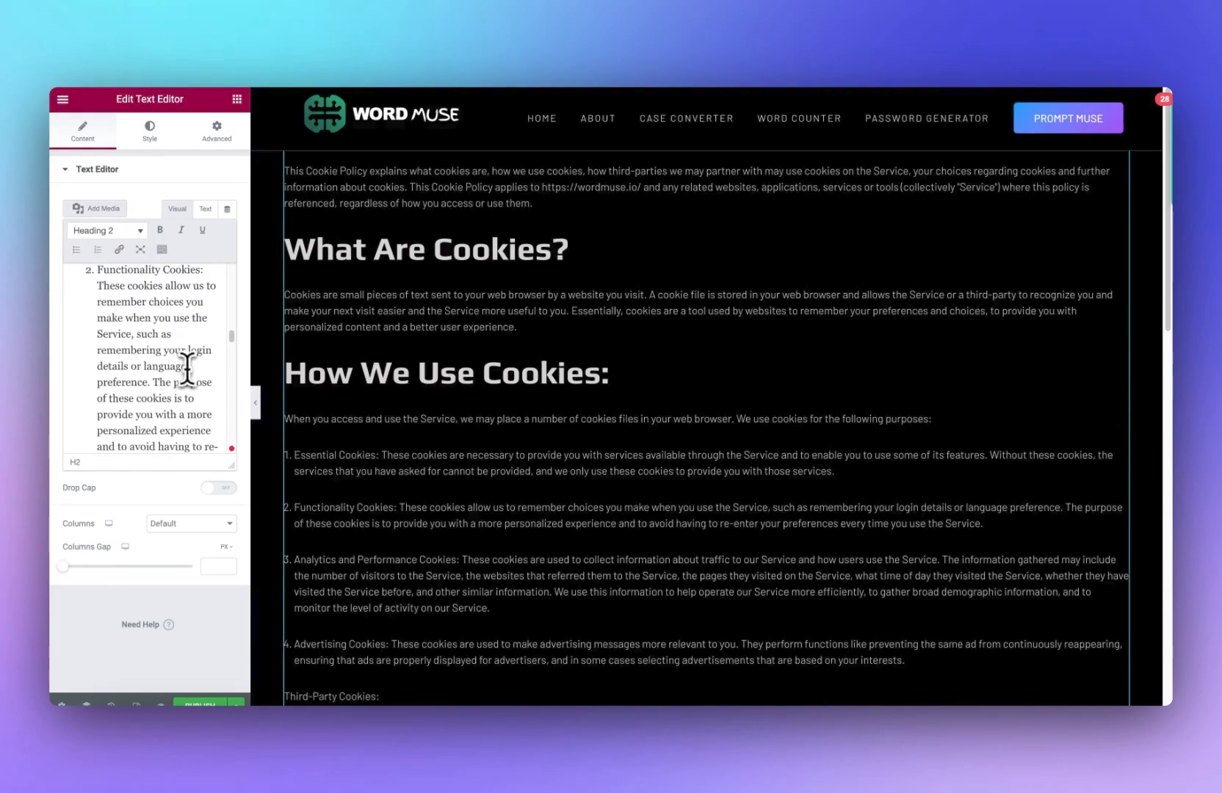
scroll(186, 369, "up", 4)
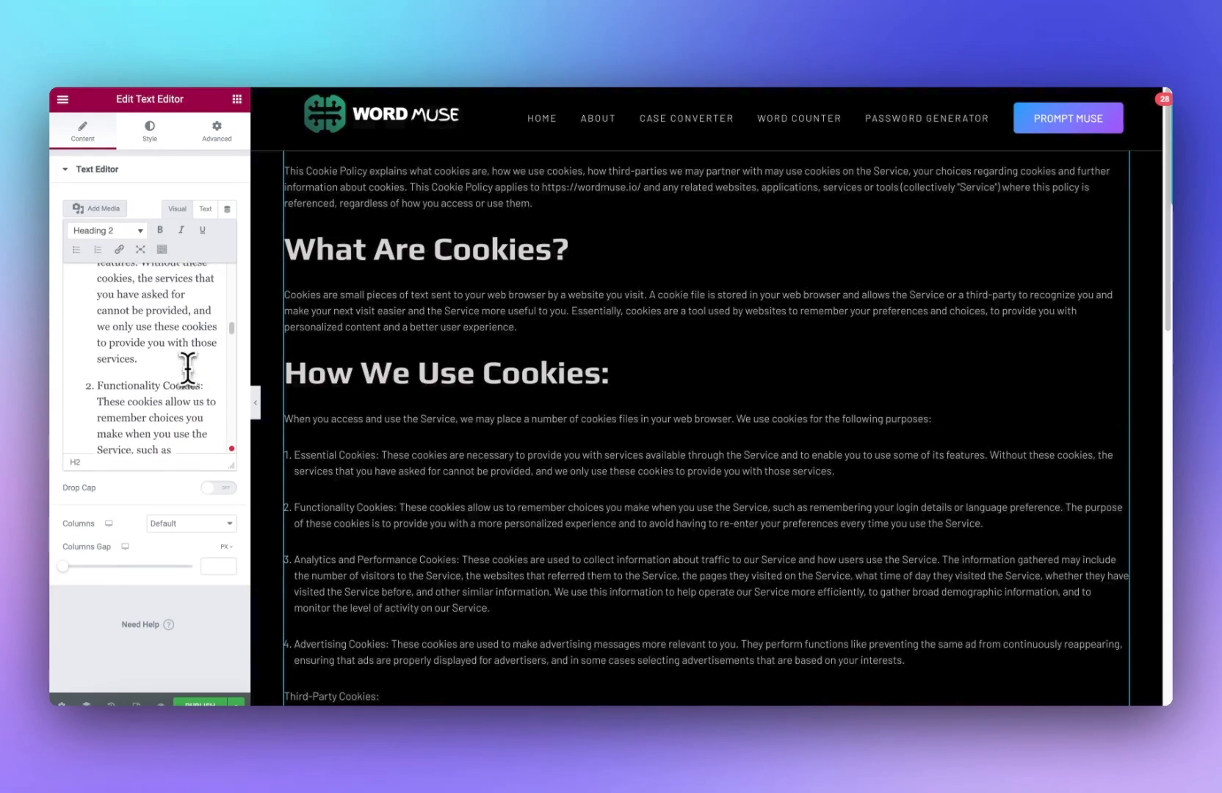
Step: Bold the 'Functionality Cookies:' and 'Essential Cookies:' labels in the cookie list
scroll(192, 389, "down", 1)
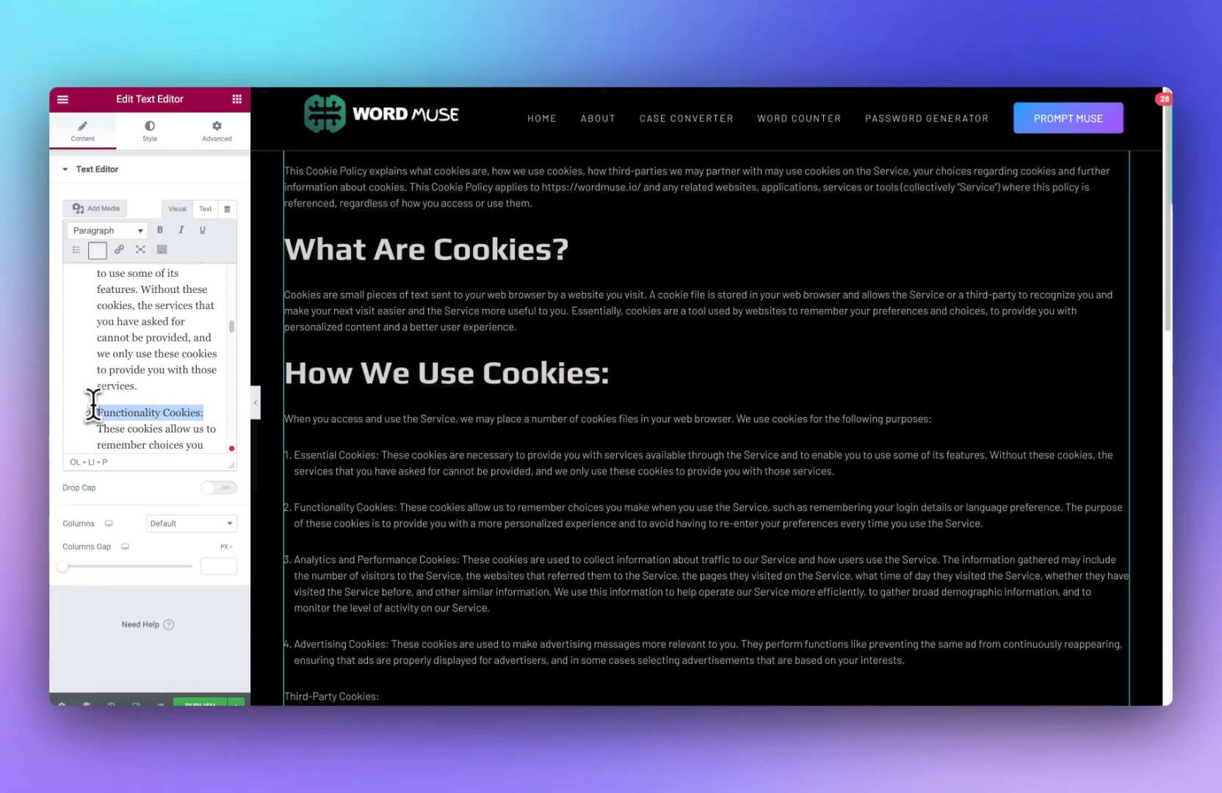
scroll(158, 321, "up", 3)
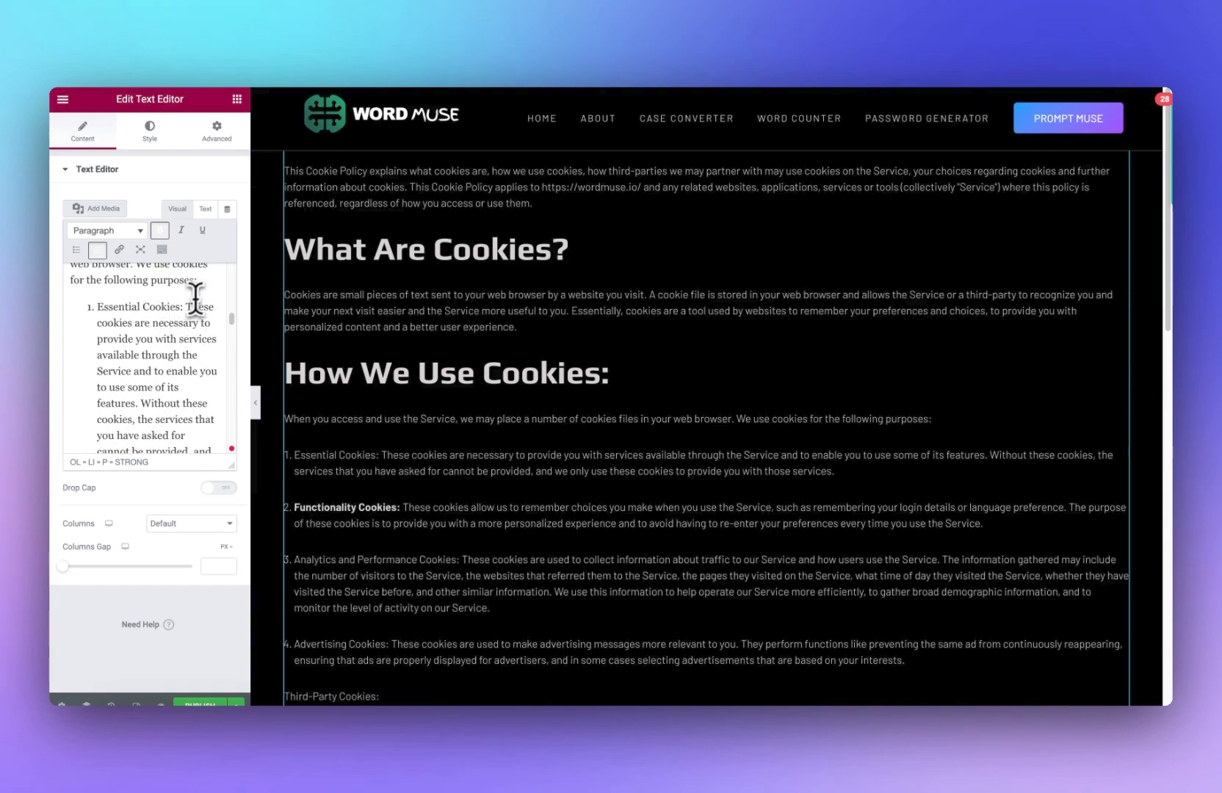
key("ctrl+b")
scroll(106, 323, "down", 5)
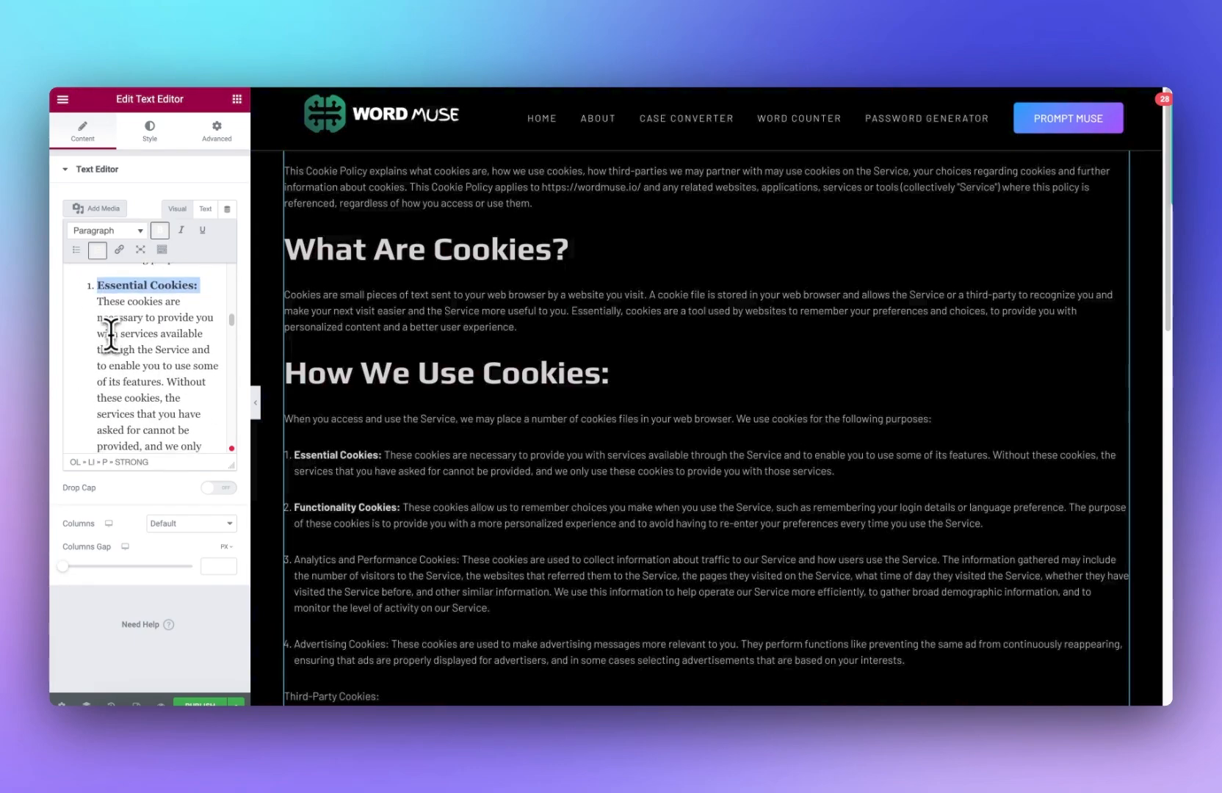
Step: Bold the 'Analytics and Performance Cookies:' label in the list
scroll(110, 334, "down", 5)
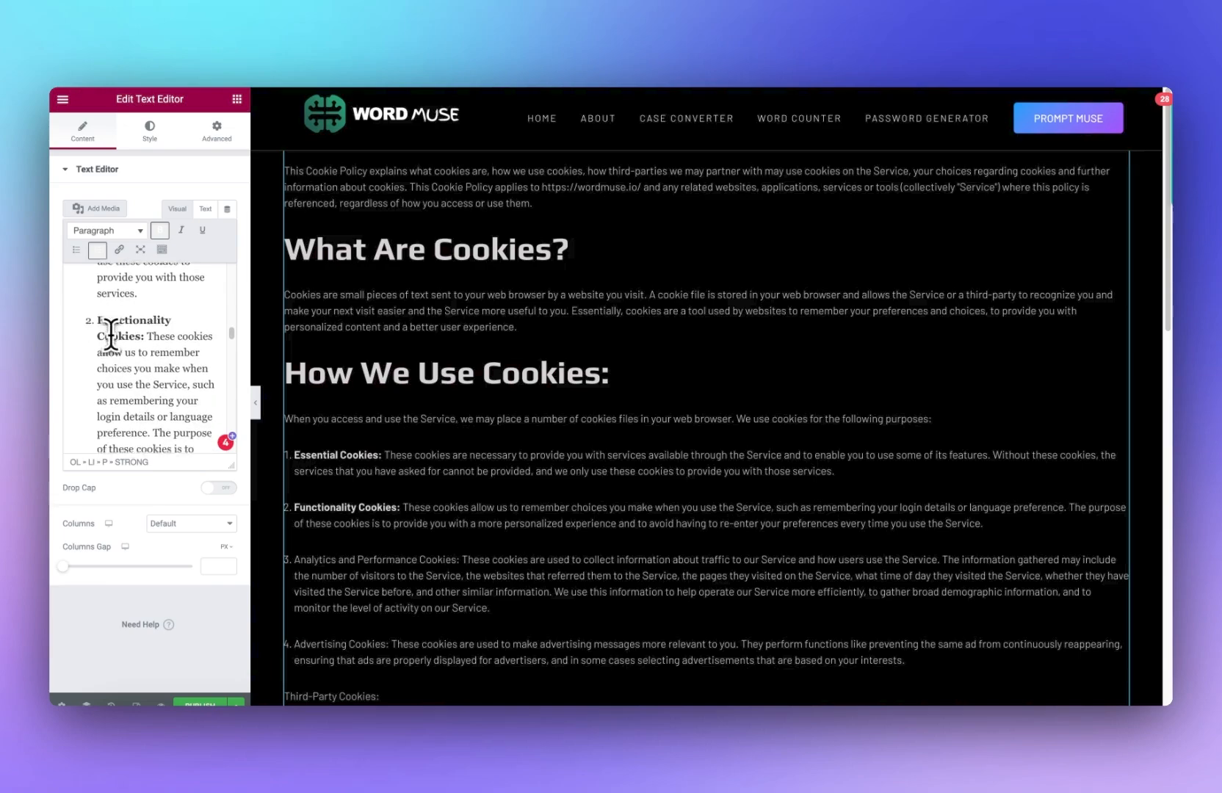
scroll(110, 334, "down", 3)
scroll(145, 321, "up", 8)
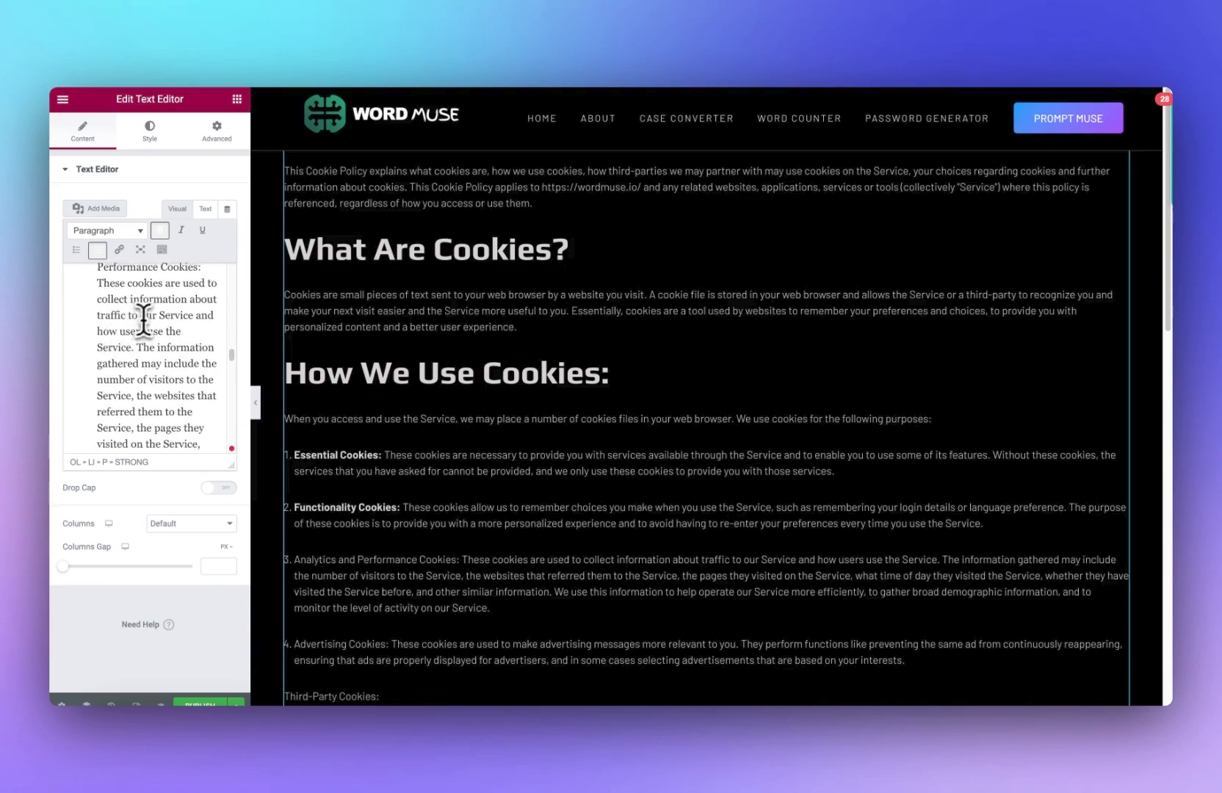
scroll(154, 325, "down", 5)
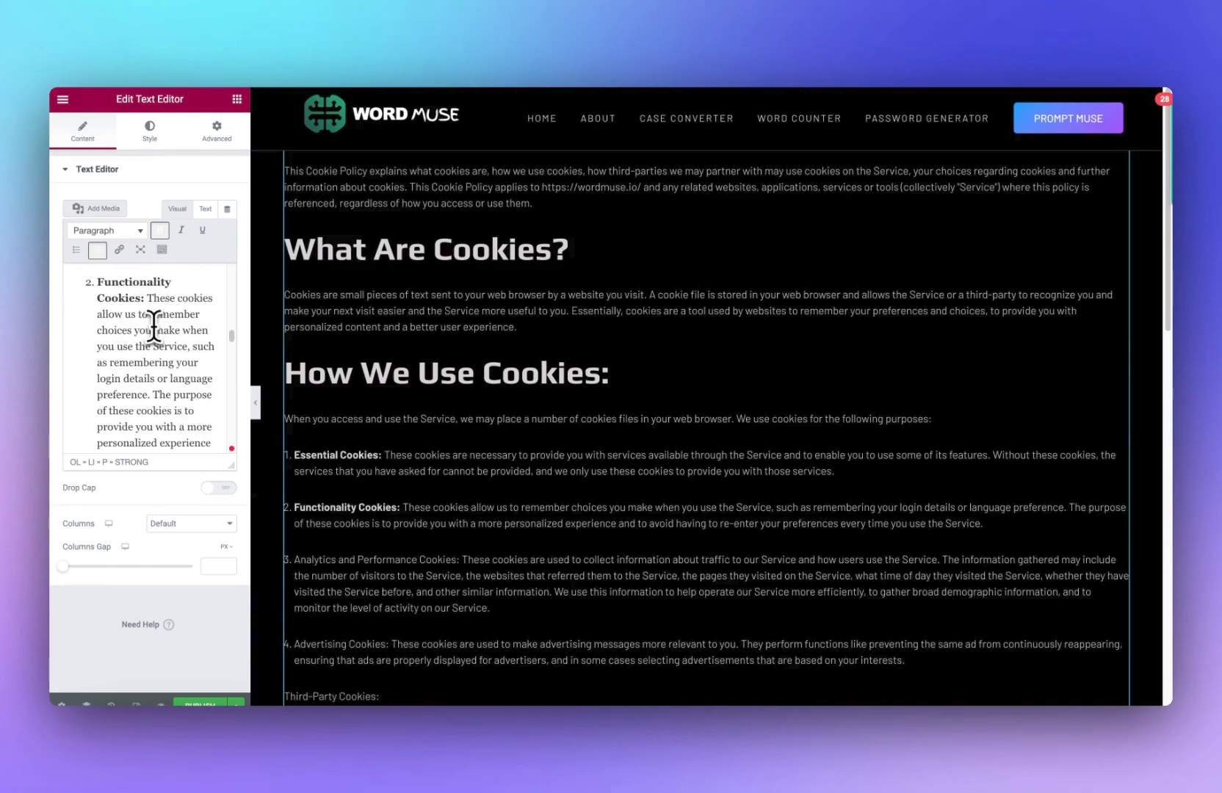
scroll(153, 325, "down", 4)
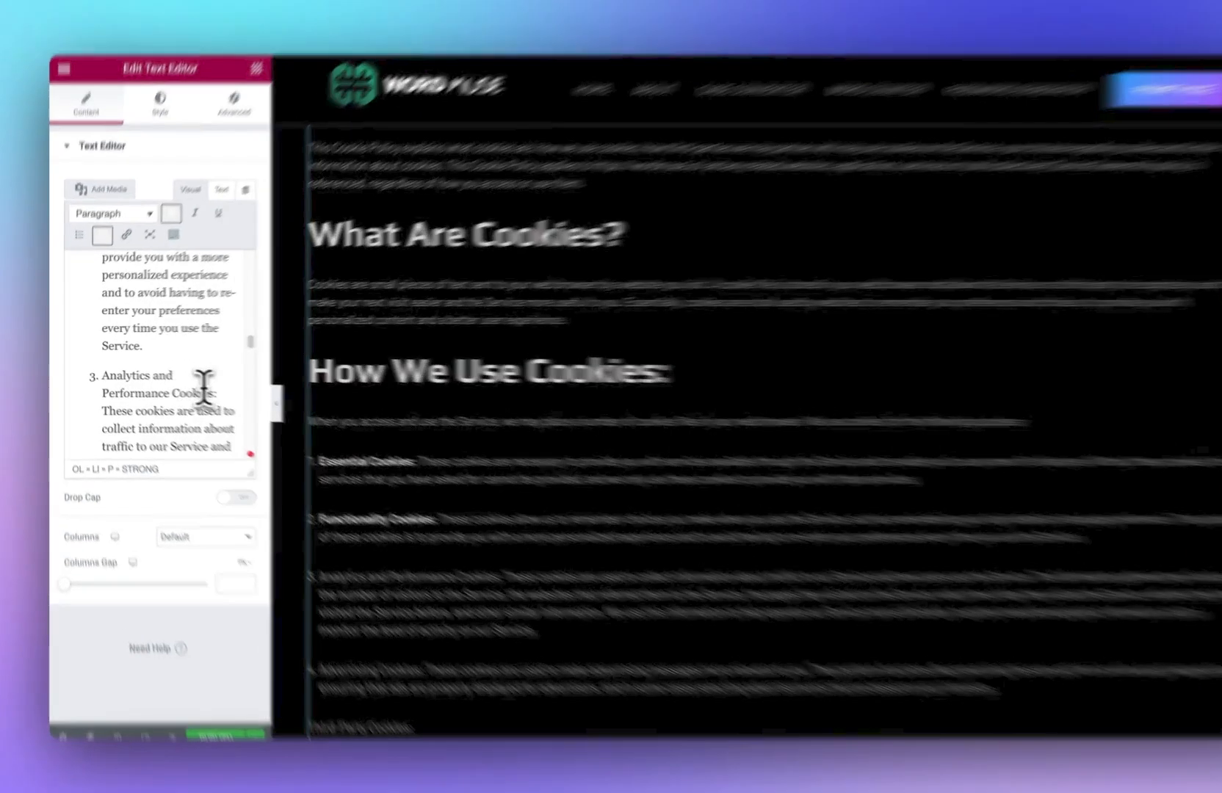
left_click_drag(189, 392, 96, 376)
key("ctrl+b")
scroll(171, 355, "down", 5)
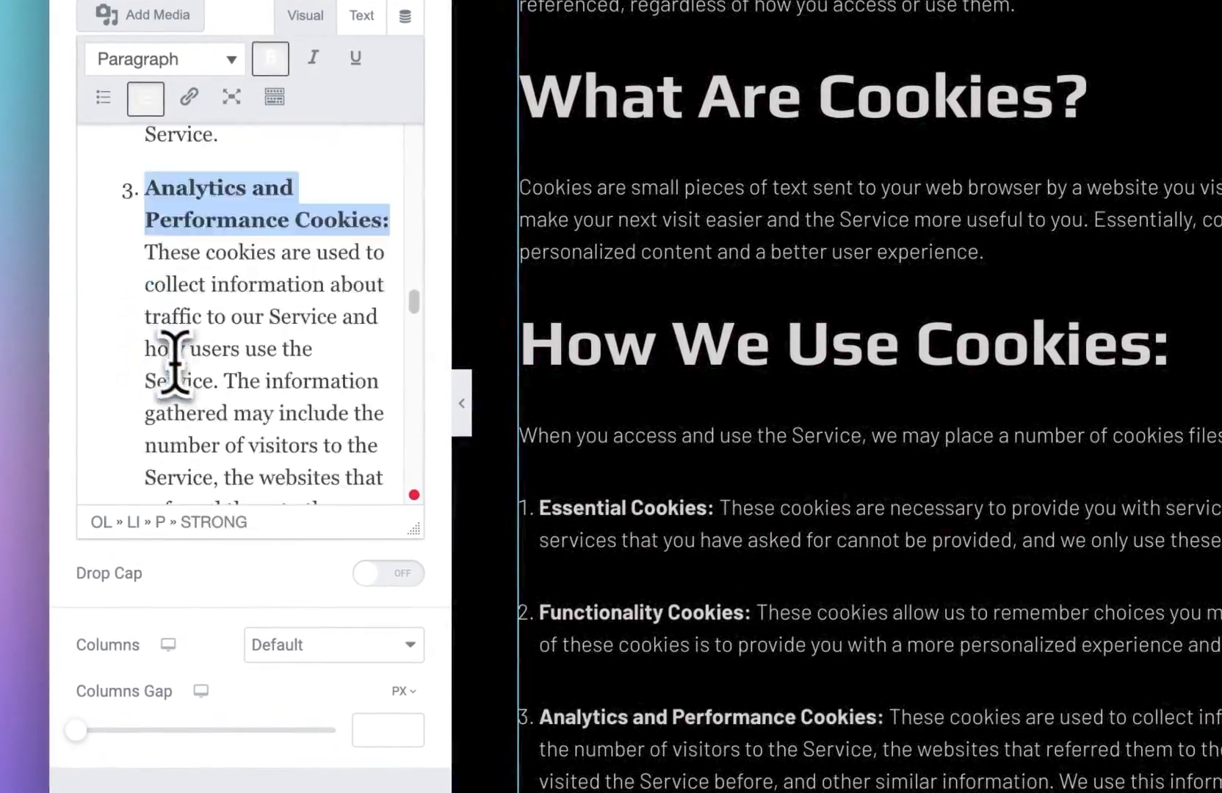
Step: Bold the 'Advertising Cookies:' label in the list
scroll(180, 365, "down", 10)
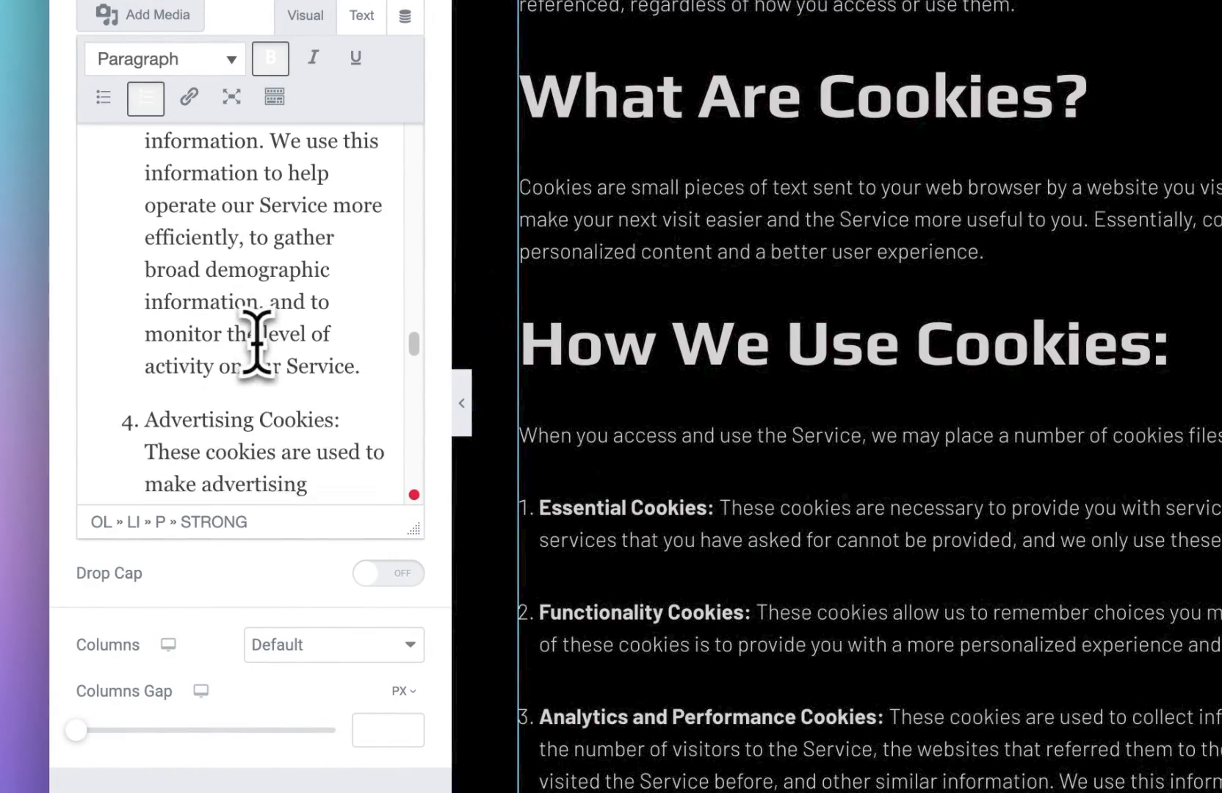
double_click(279, 300)
scroll(242, 386, "down", 4)
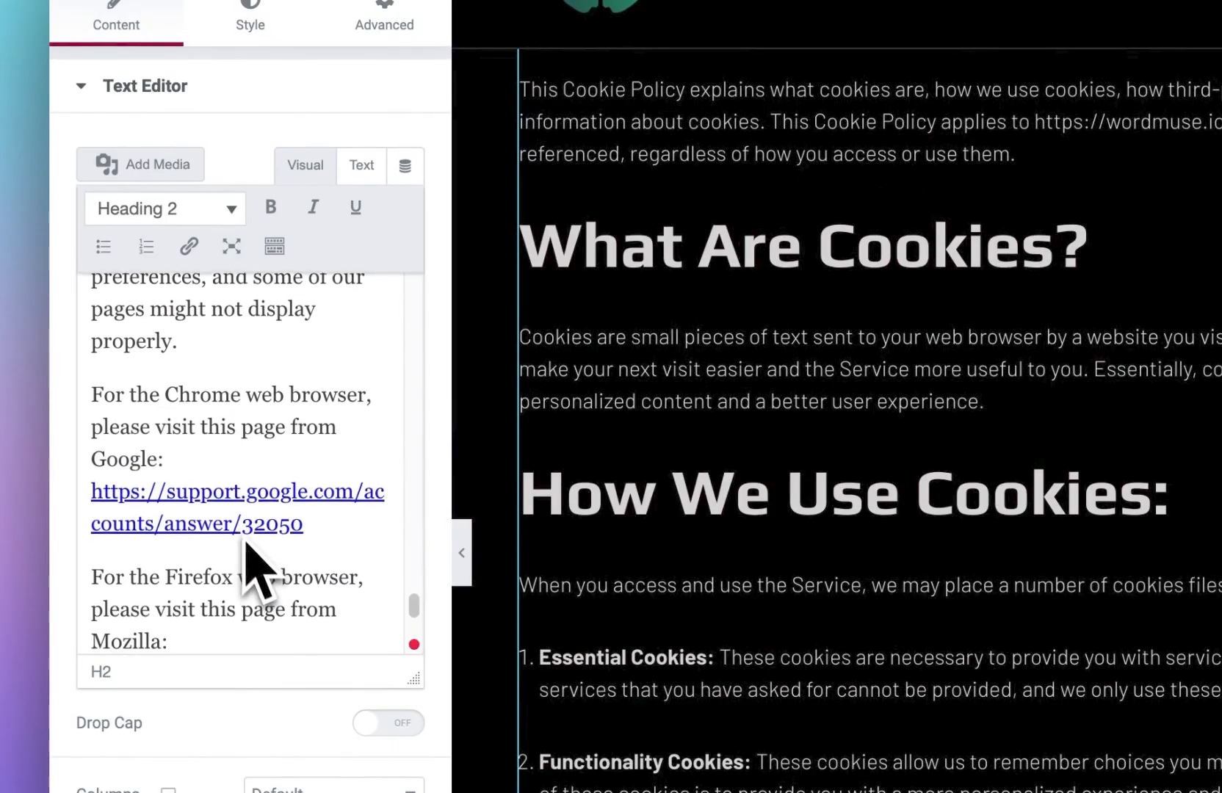
scroll(261, 412, "up", 3)
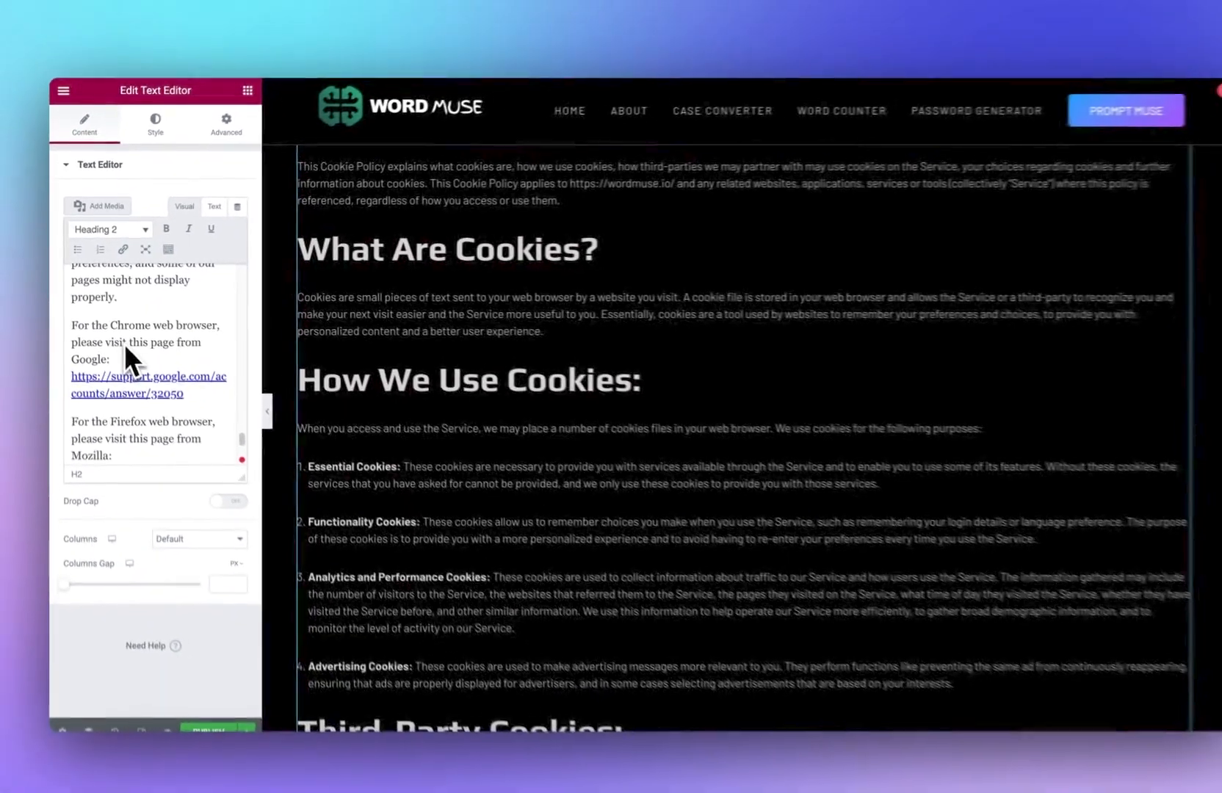
scroll(121, 339, "down", 1)
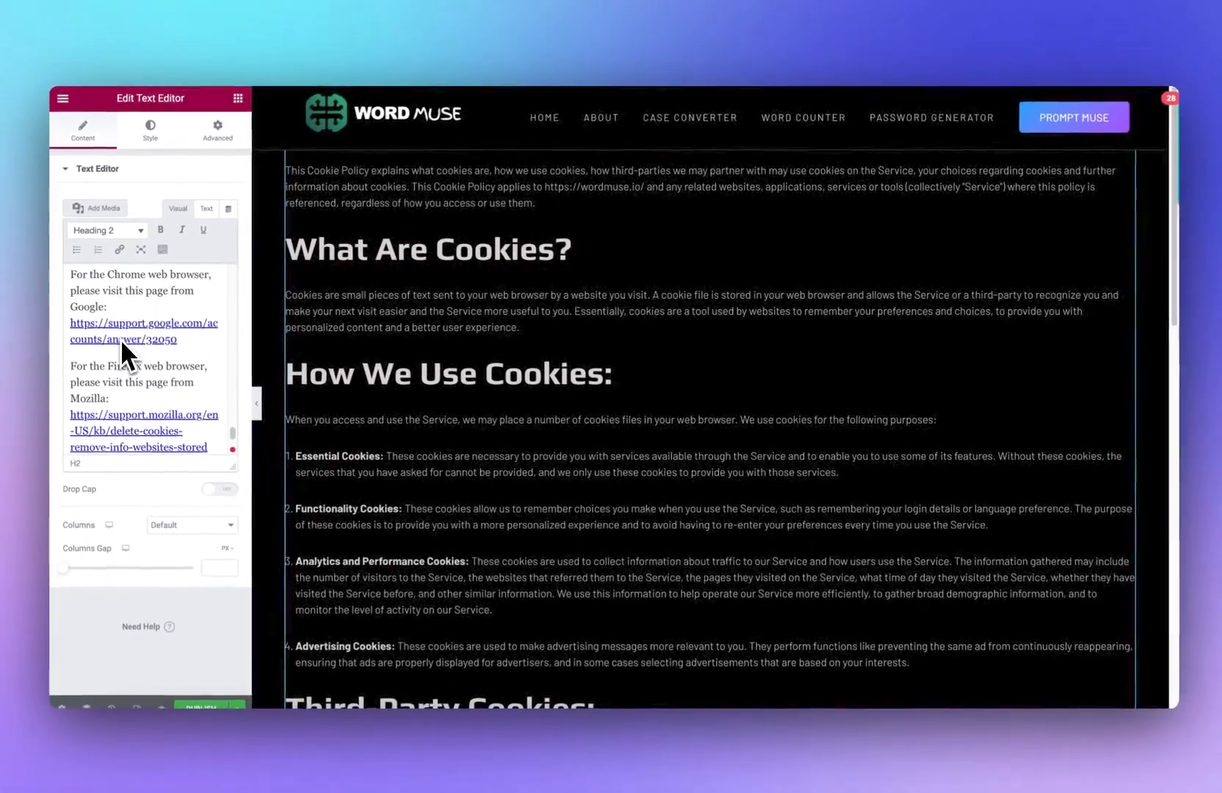
scroll(119, 316, "down", 3)
scroll(371, 409, "down", 2)
scroll(370, 409, "up", 1)
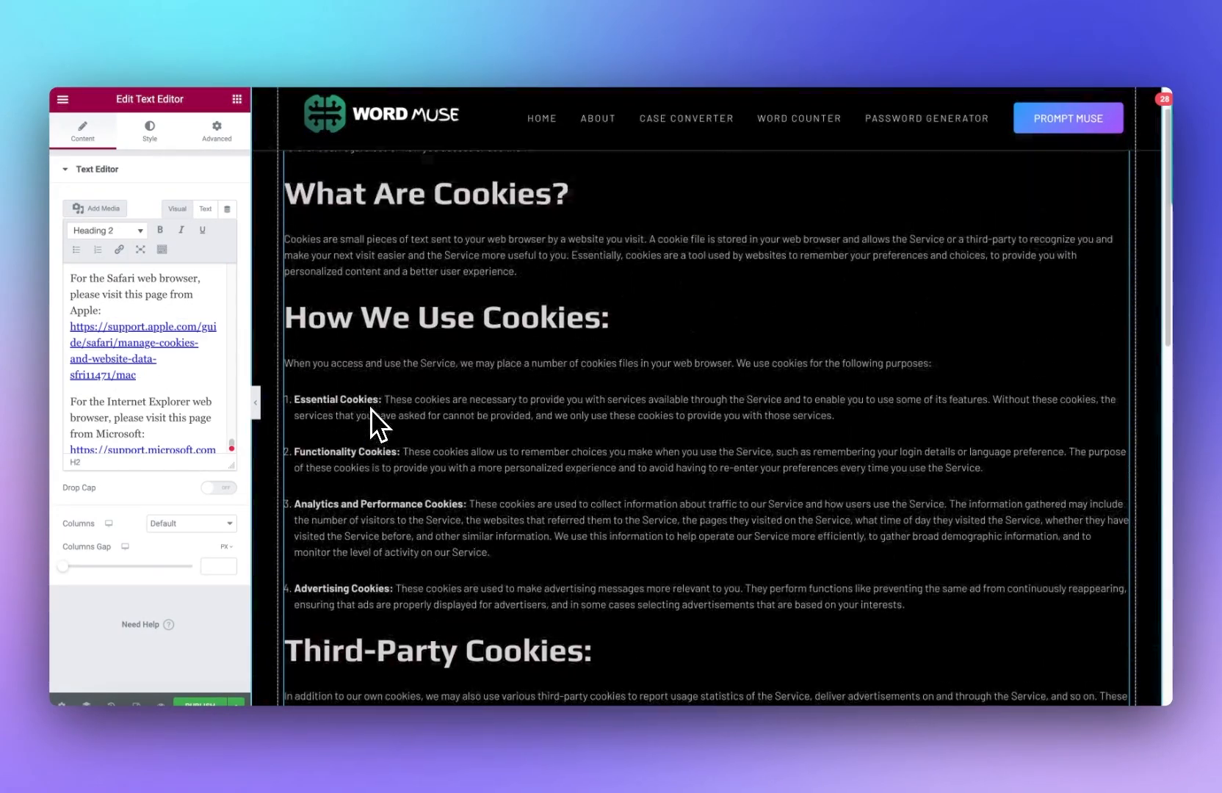
scroll(370, 409, "up", 1)
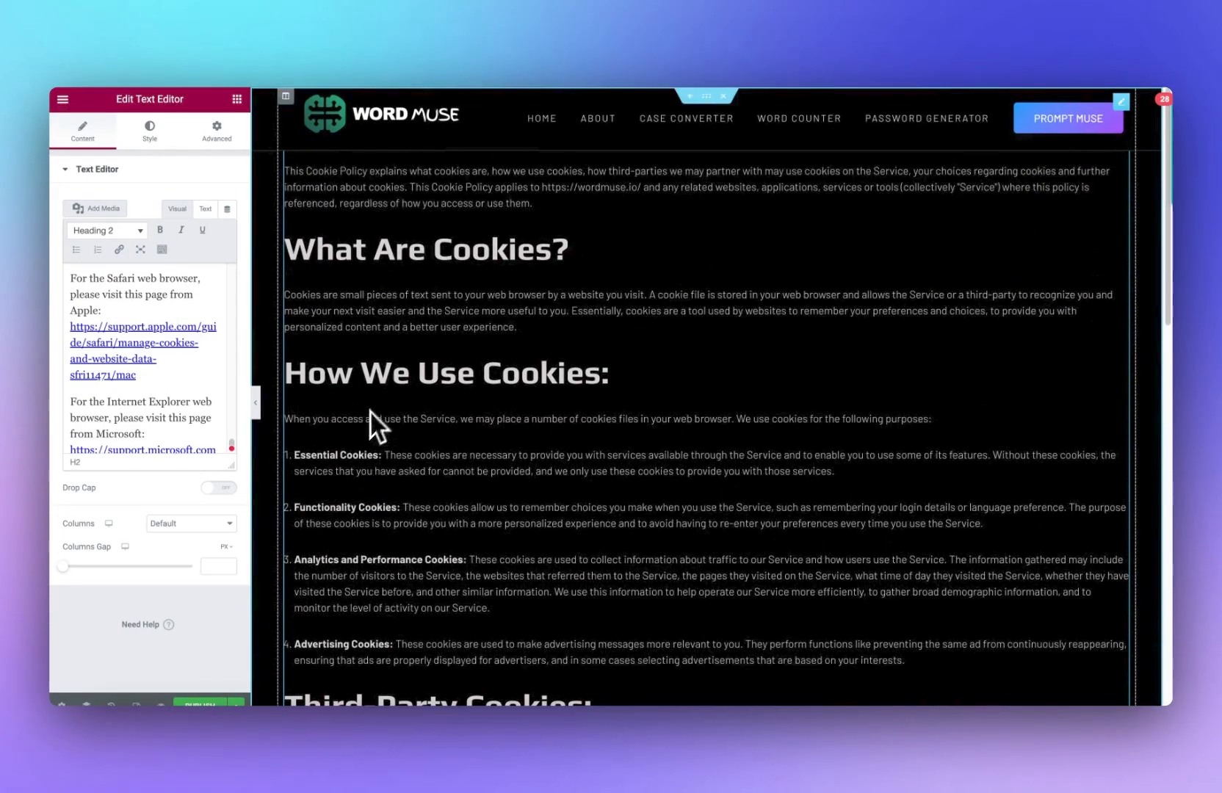
Step: Publish the Cookie Policy page
left_click(194, 699)
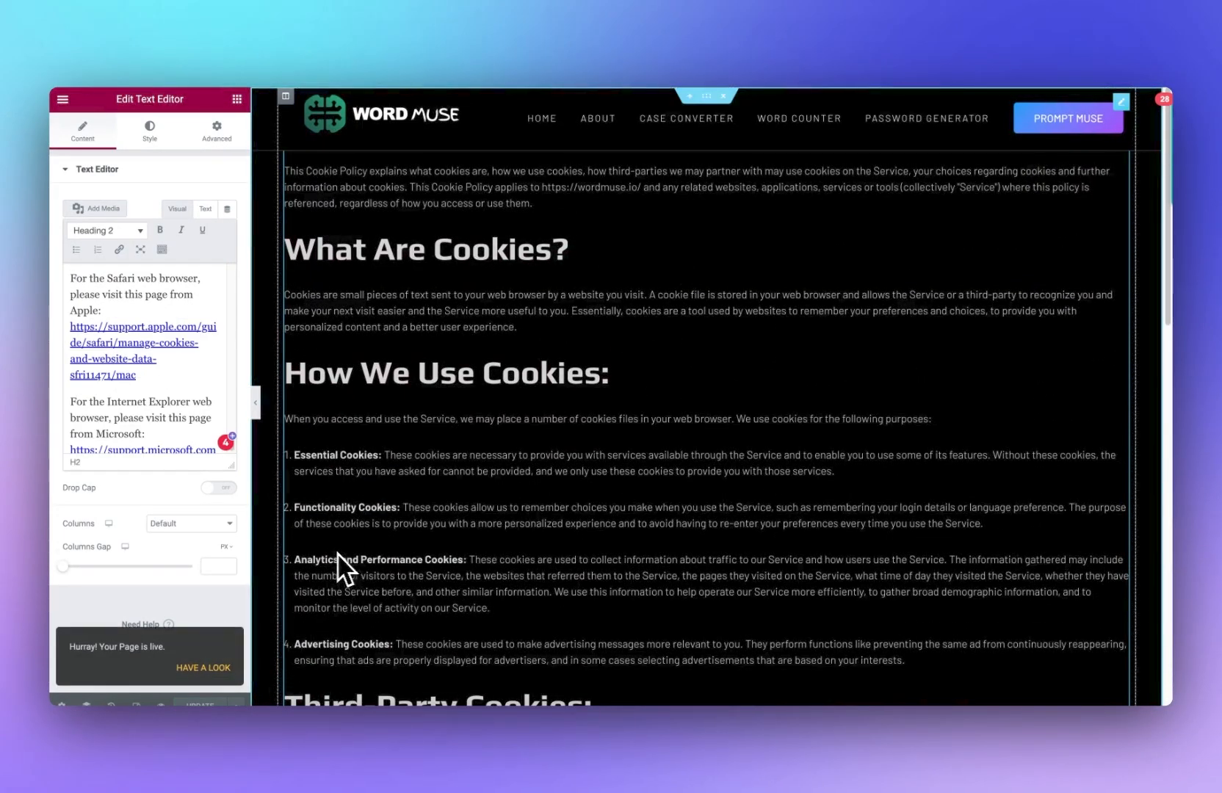
left_click(220, 667)
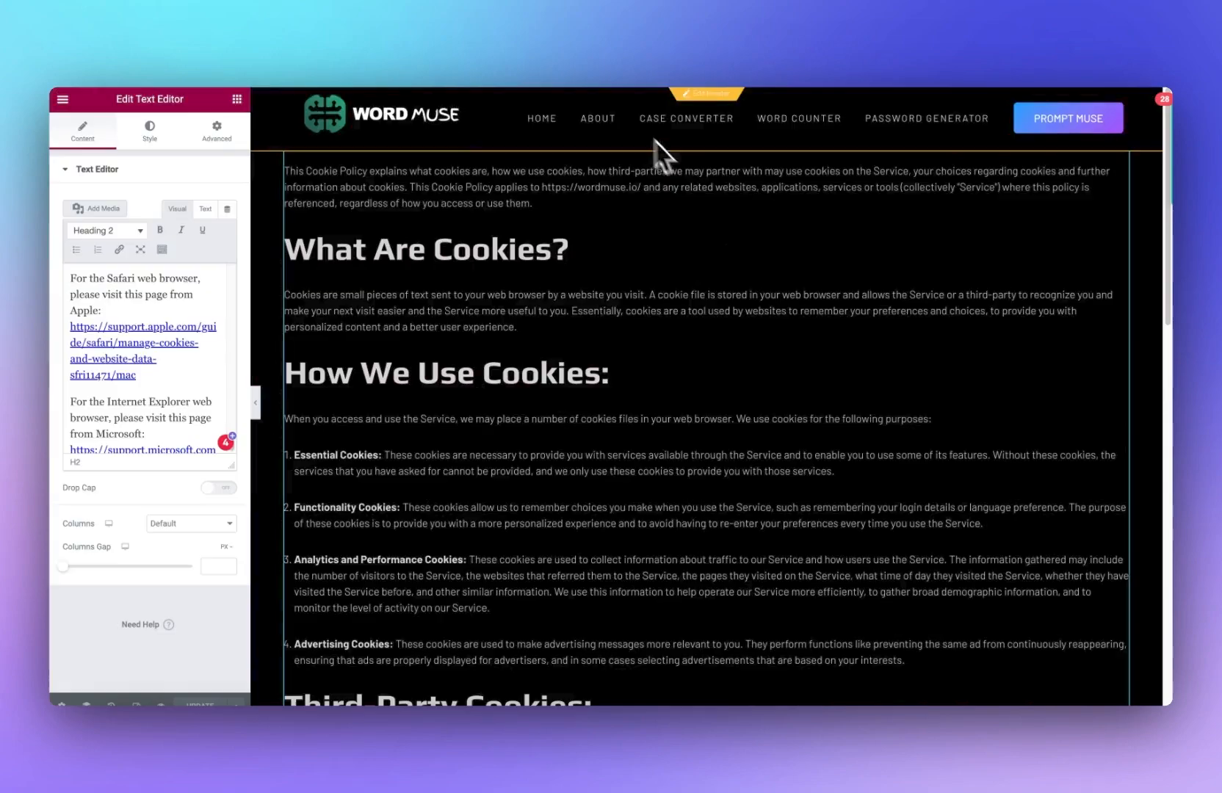
Step: Select the page's section through the Navigator and set its top margin to 7 %
right_click(709, 261)
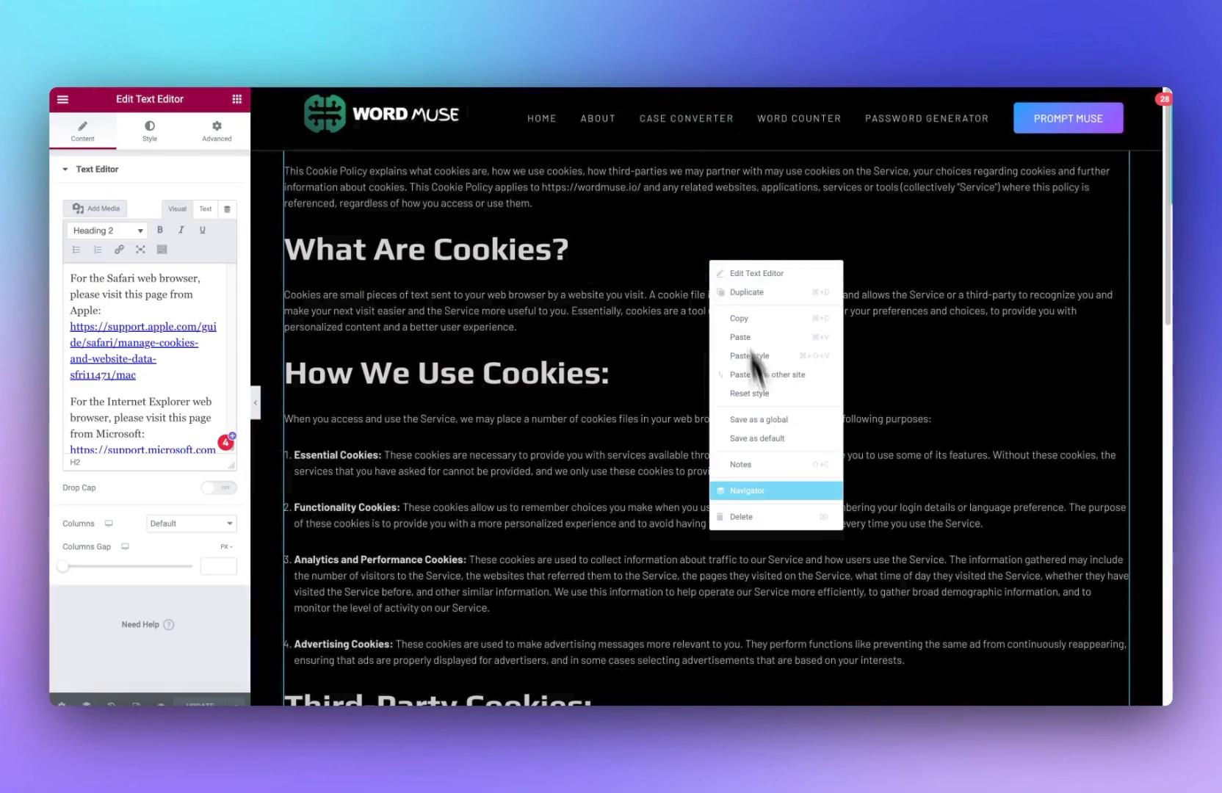
right_click(534, 284)
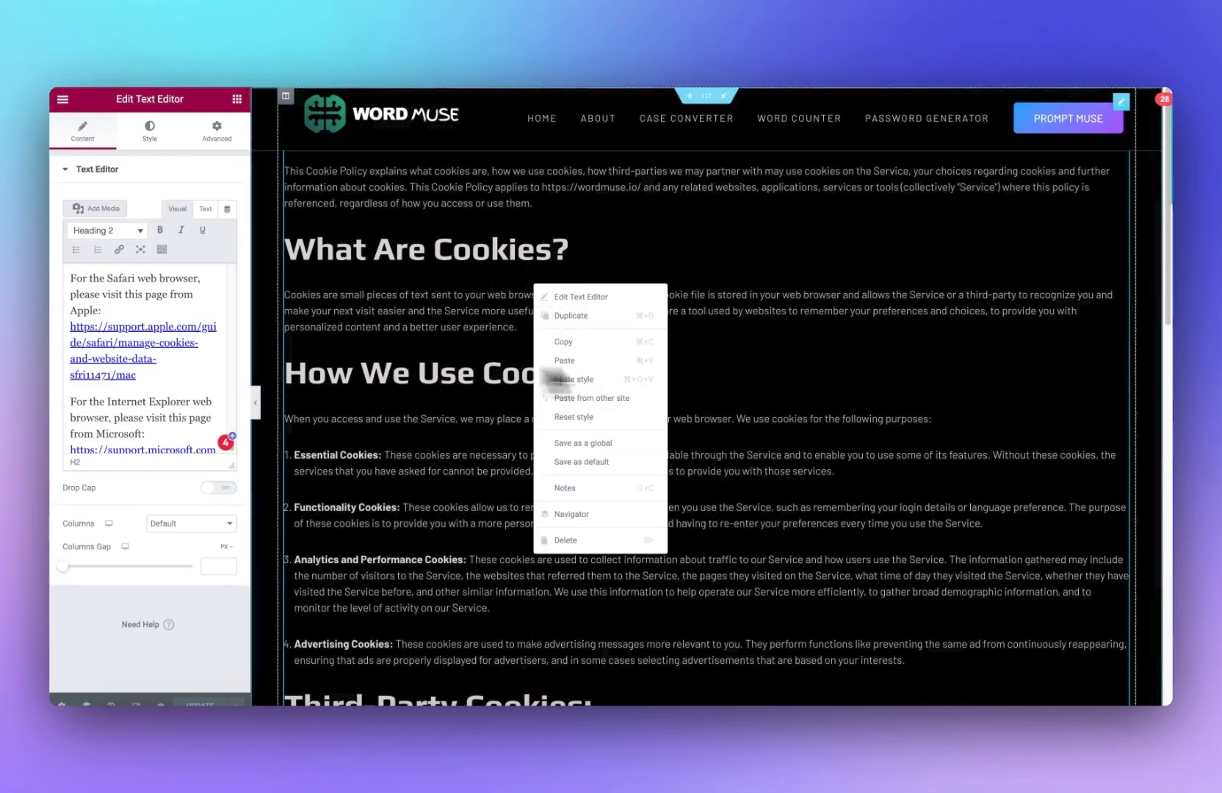
left_click(611, 521)
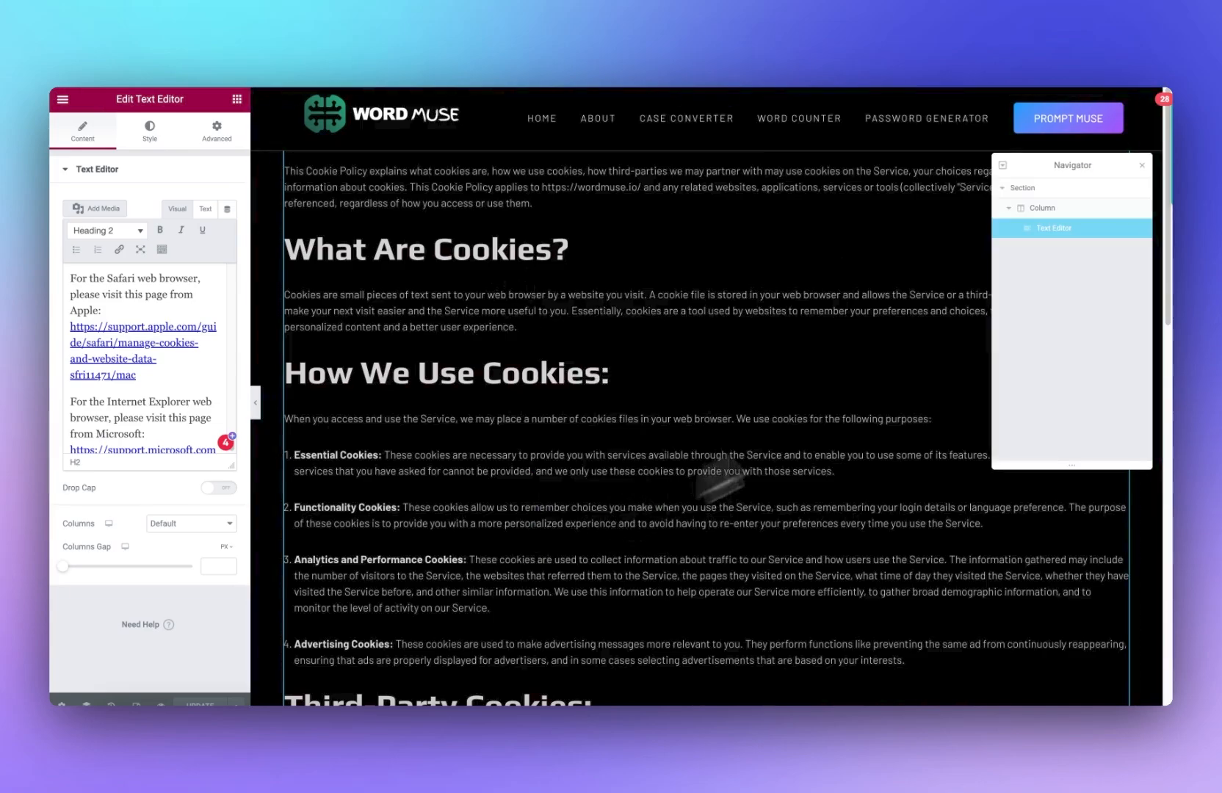
left_click(1027, 189)
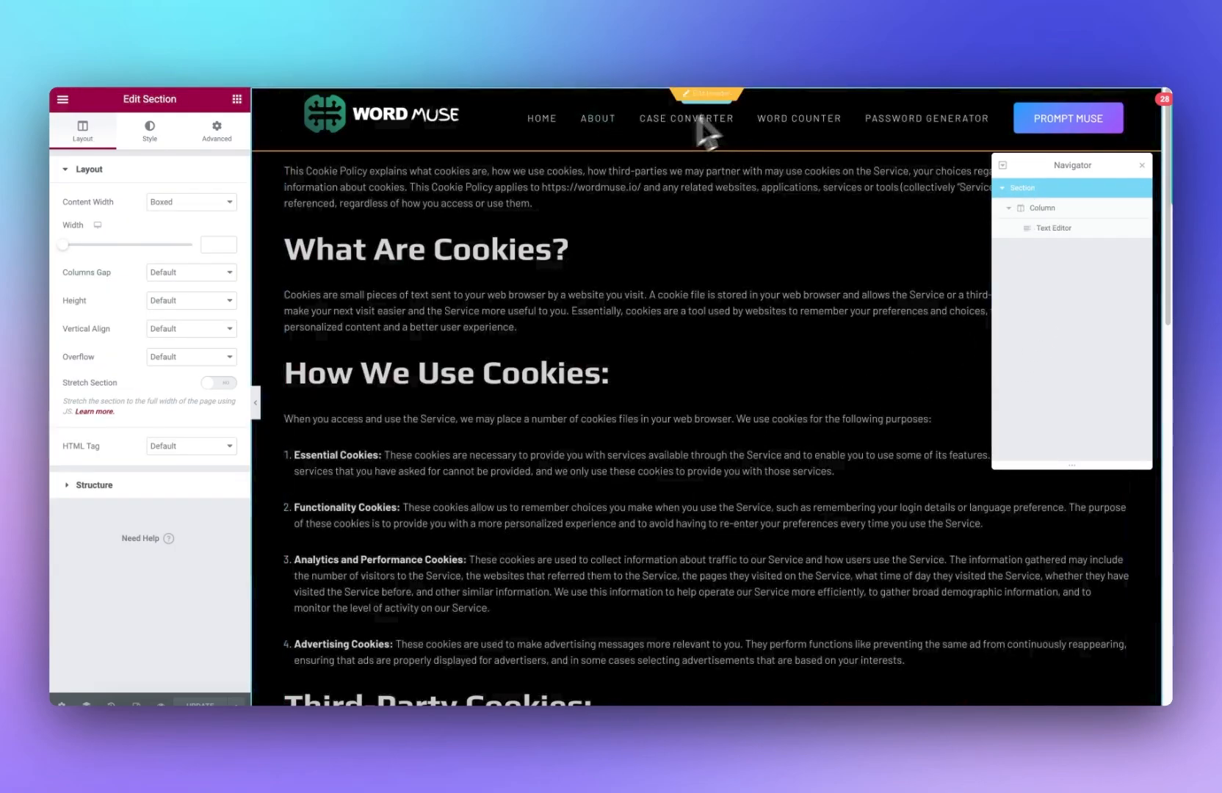
left_click(216, 131)
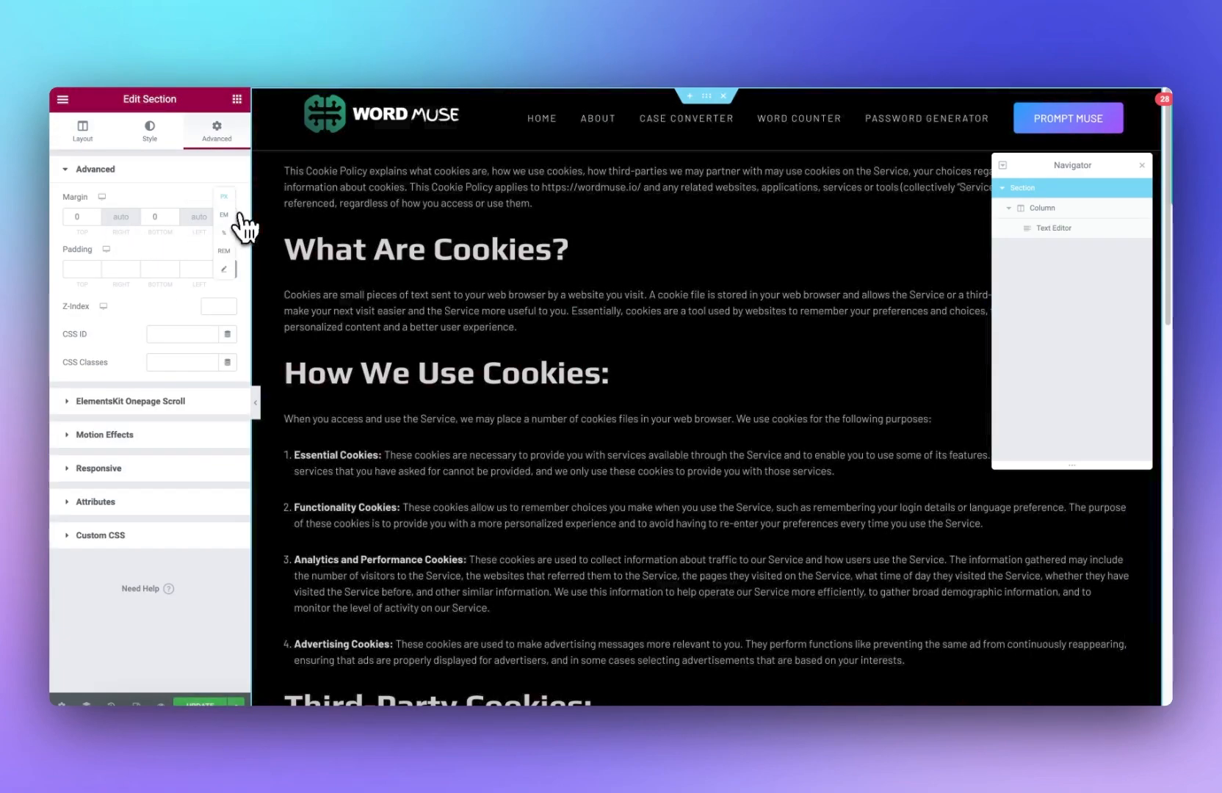
left_click(94, 215)
type("7")
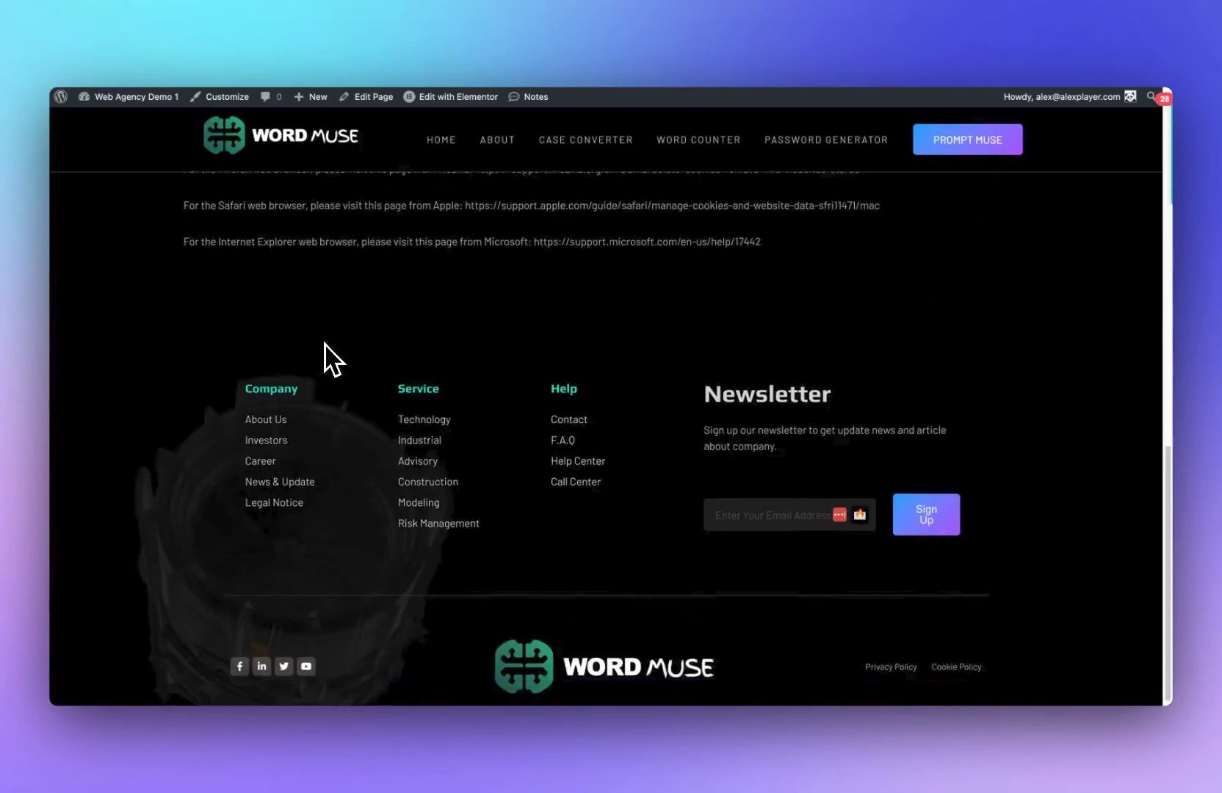
Step: Install and activate the Cookie Notice & Compliance for GDPR/CCPA plugin from the plugin directory
scroll(323, 345, "up", 11)
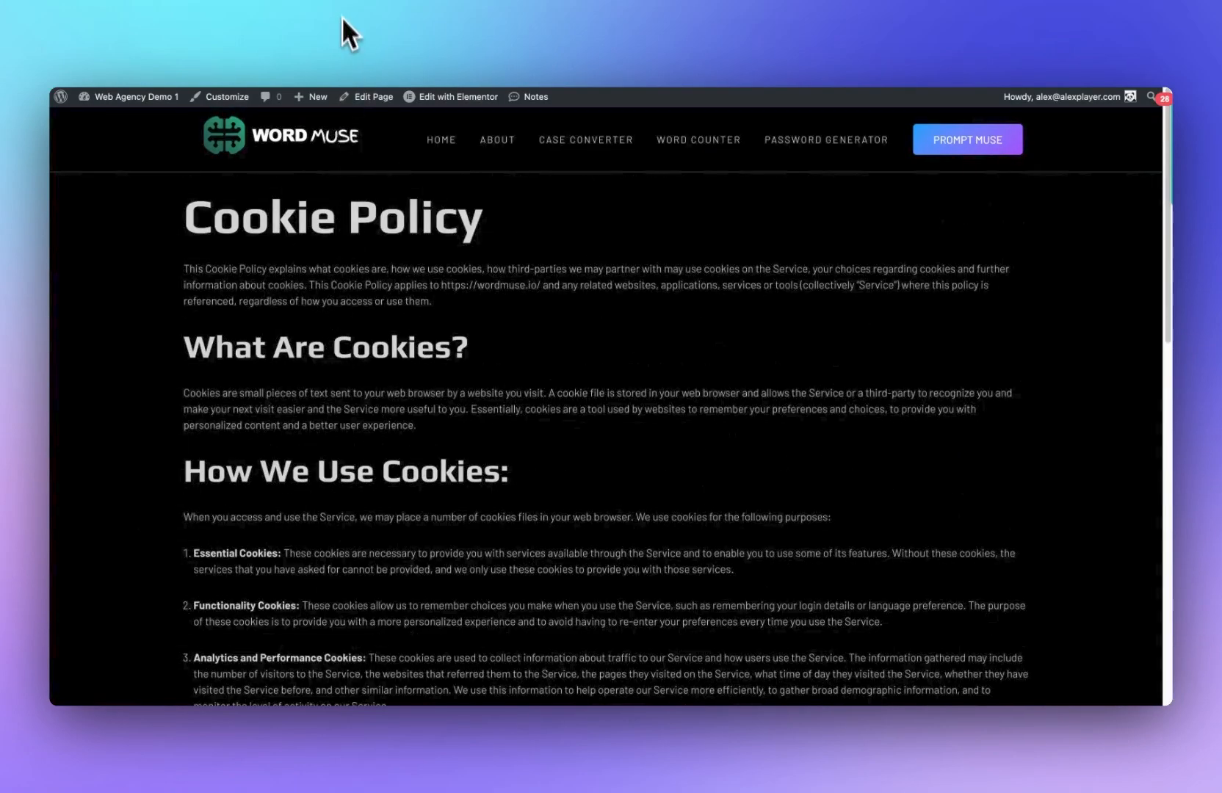
left_click(144, 100)
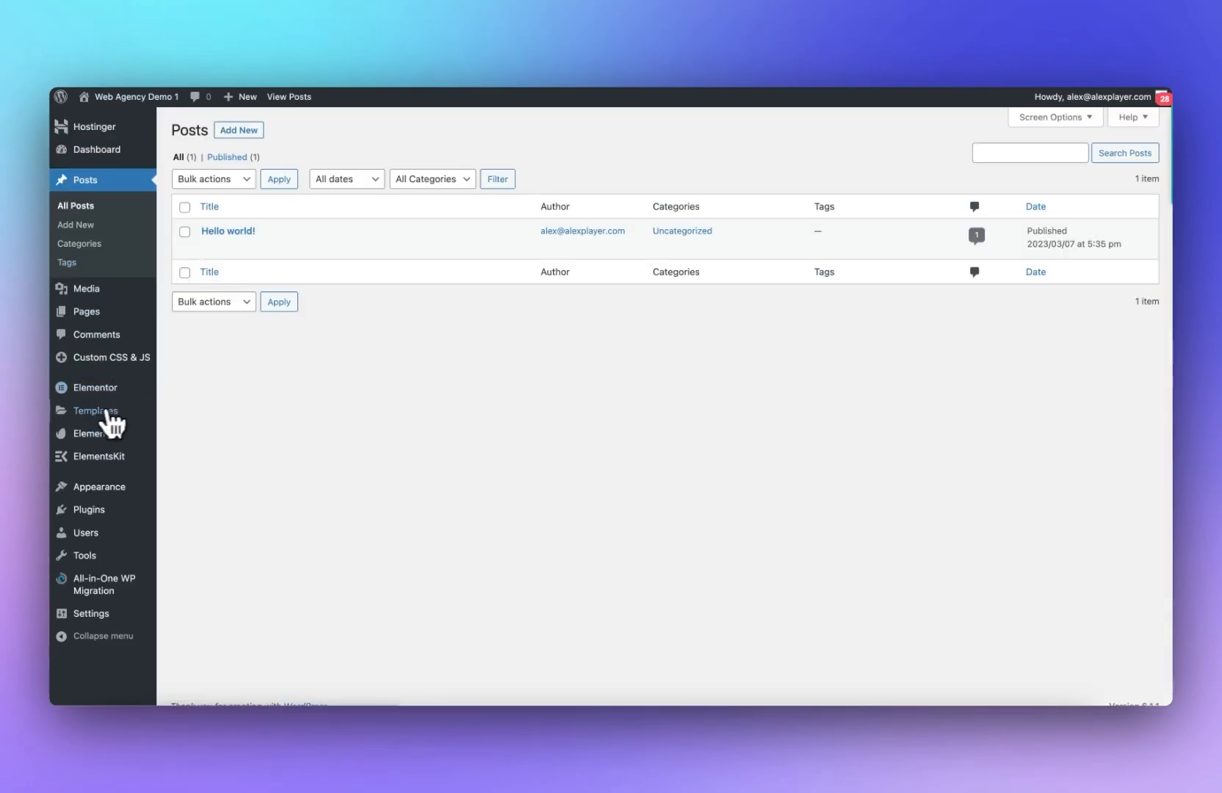
mouse_move(96, 514)
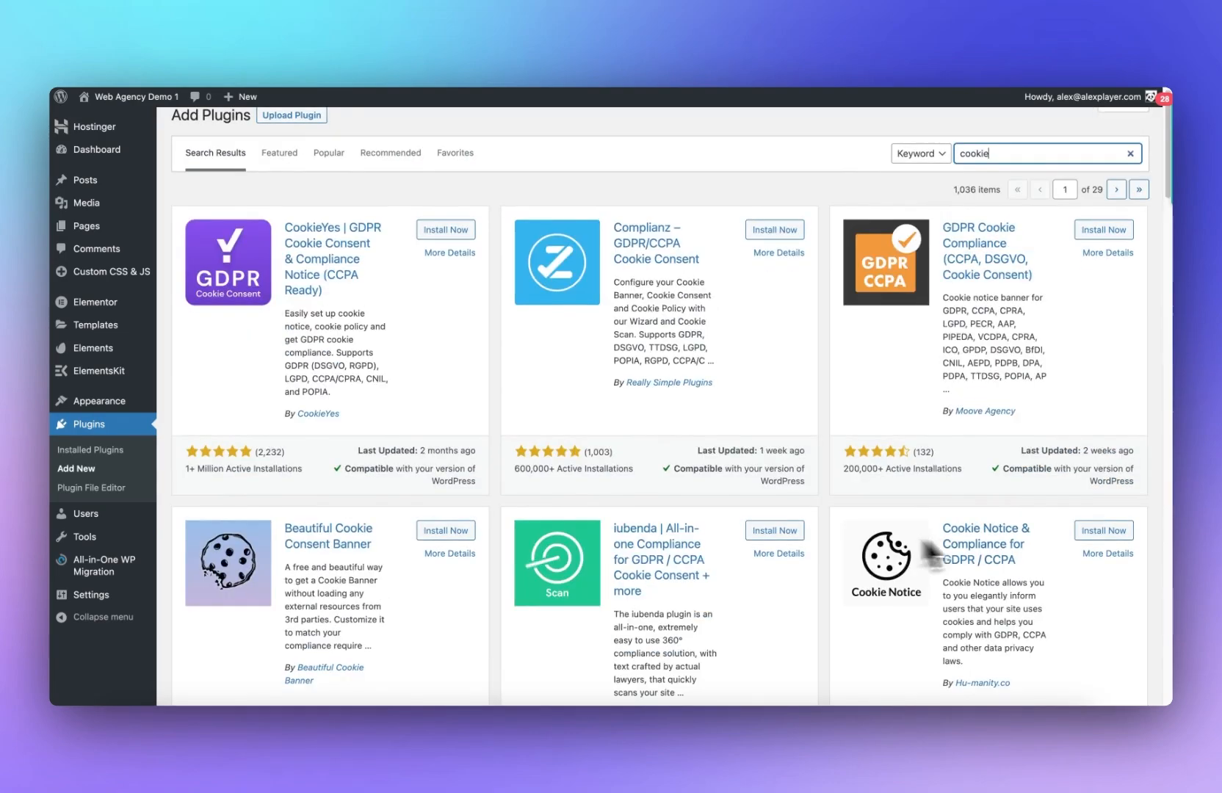
left_click(1090, 530)
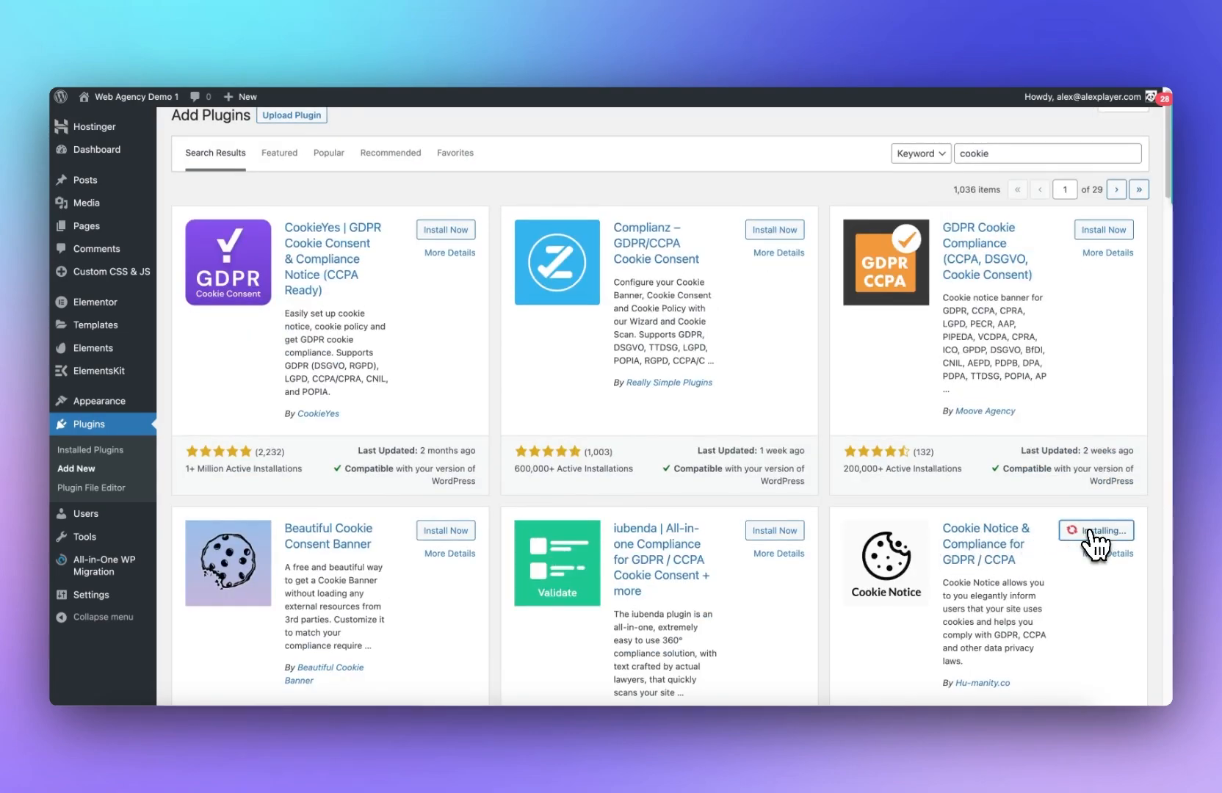
scroll(1099, 563, "down", 1)
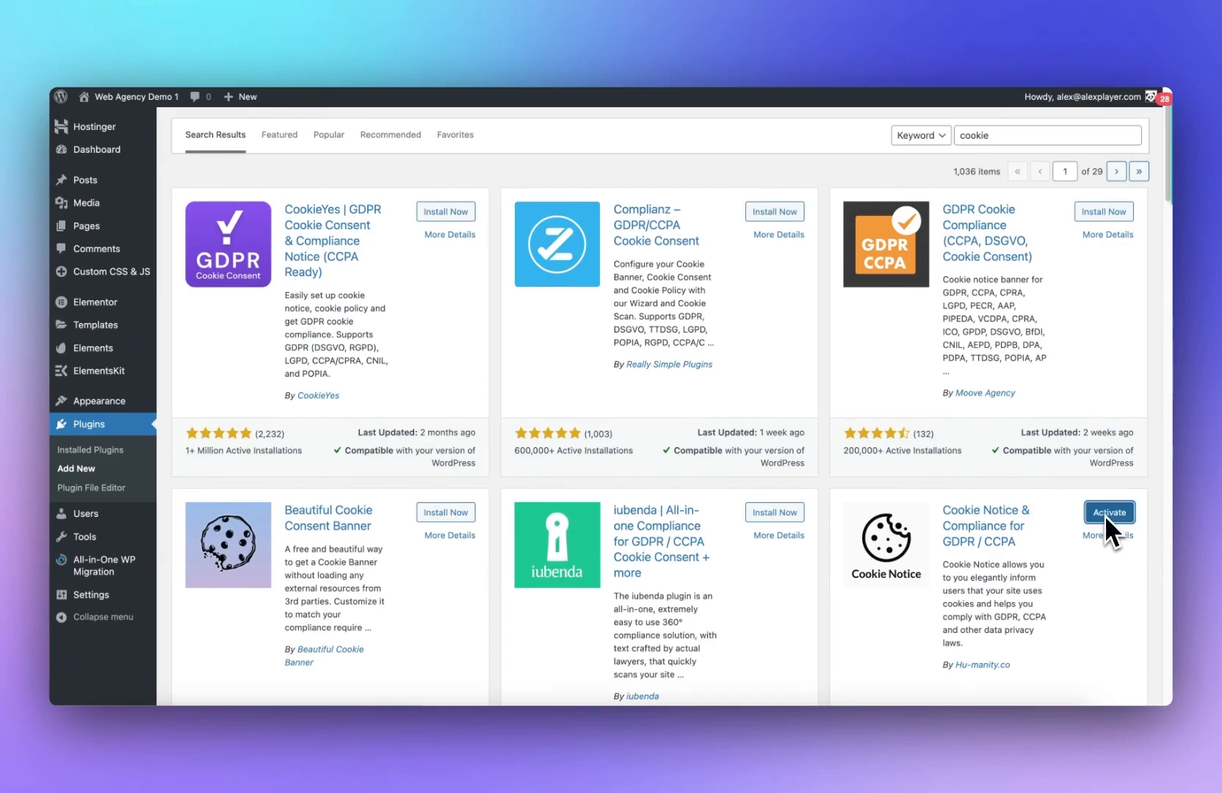
left_click(1108, 514)
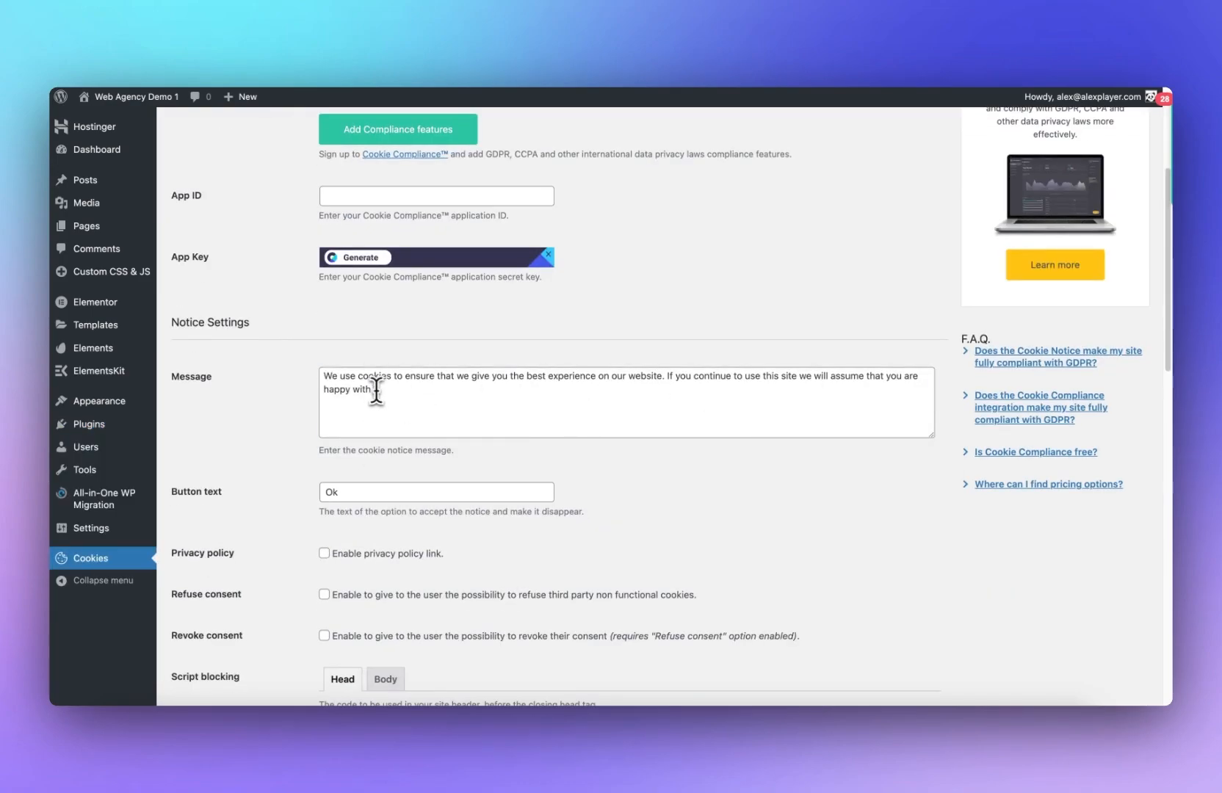
scroll(376, 317, "down", 2)
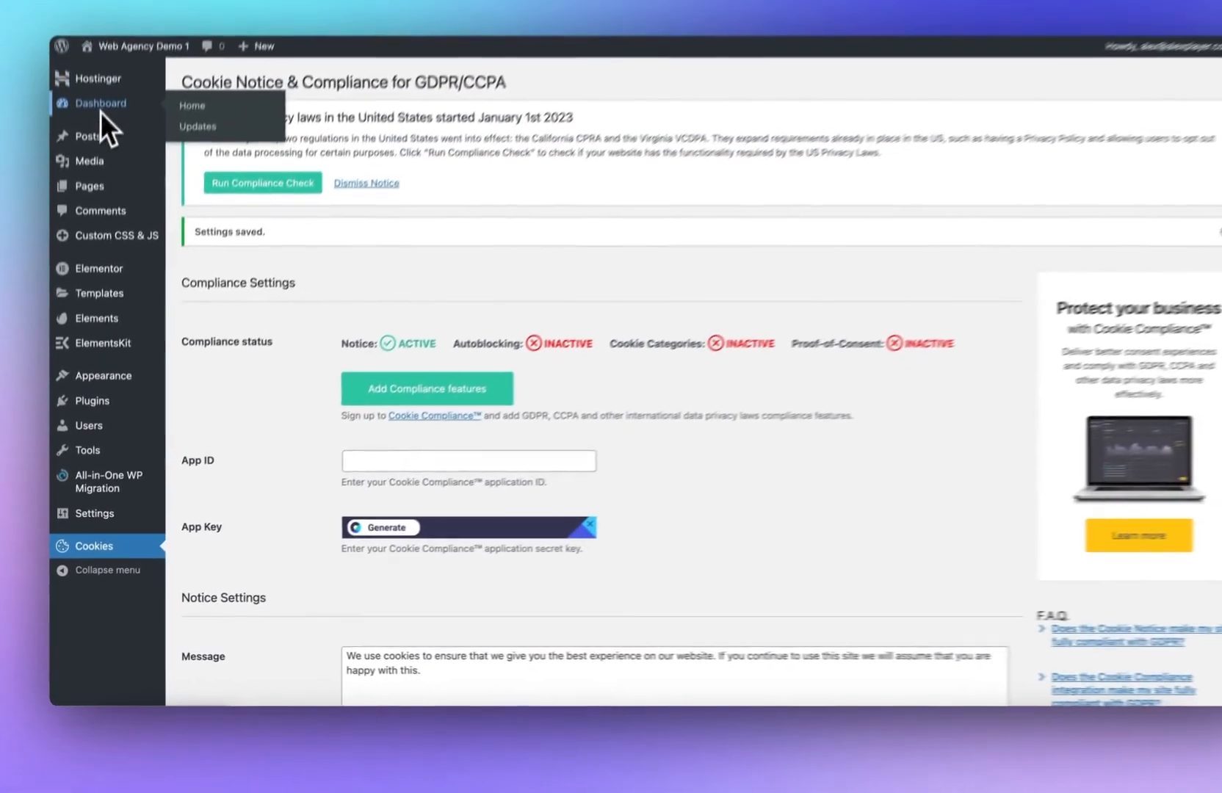
mouse_move(149, 96)
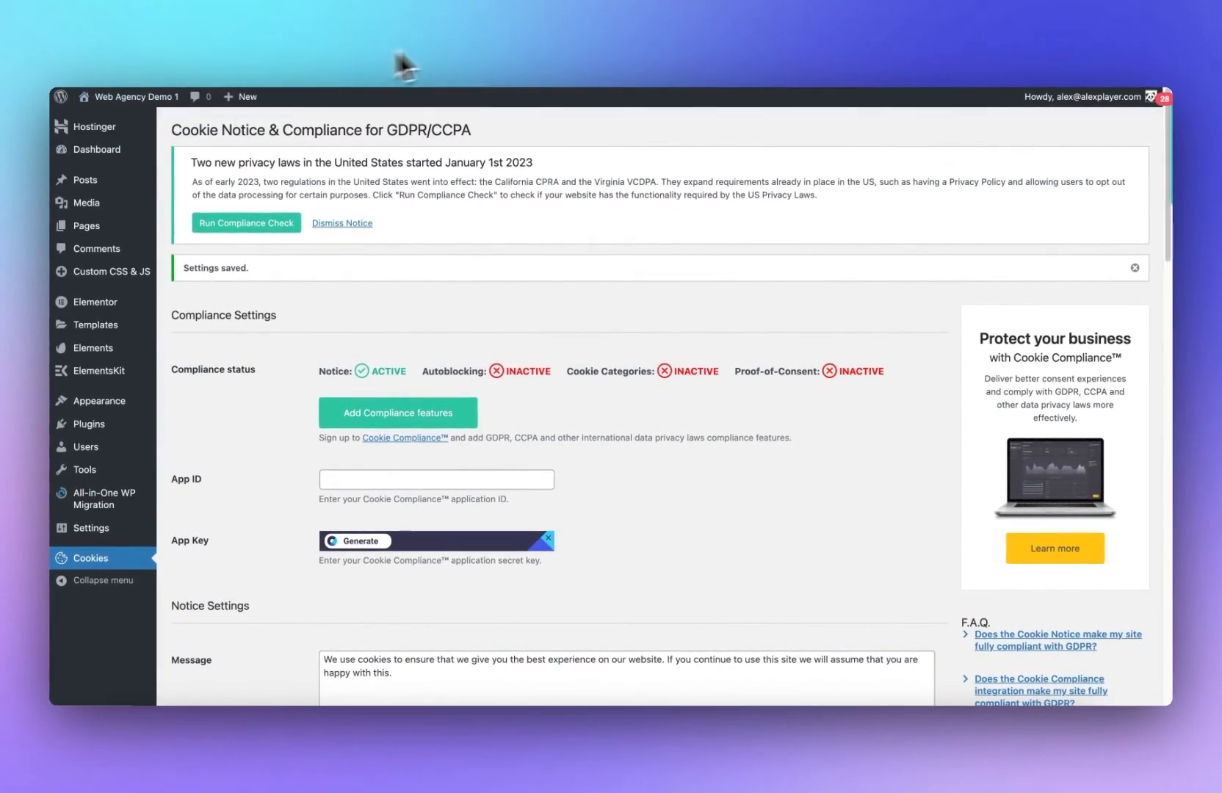
Step: Open the Customizer's header Logo & Site Identity settings and set the tagline to 'Free Writers Tools'
left_click(462, 50)
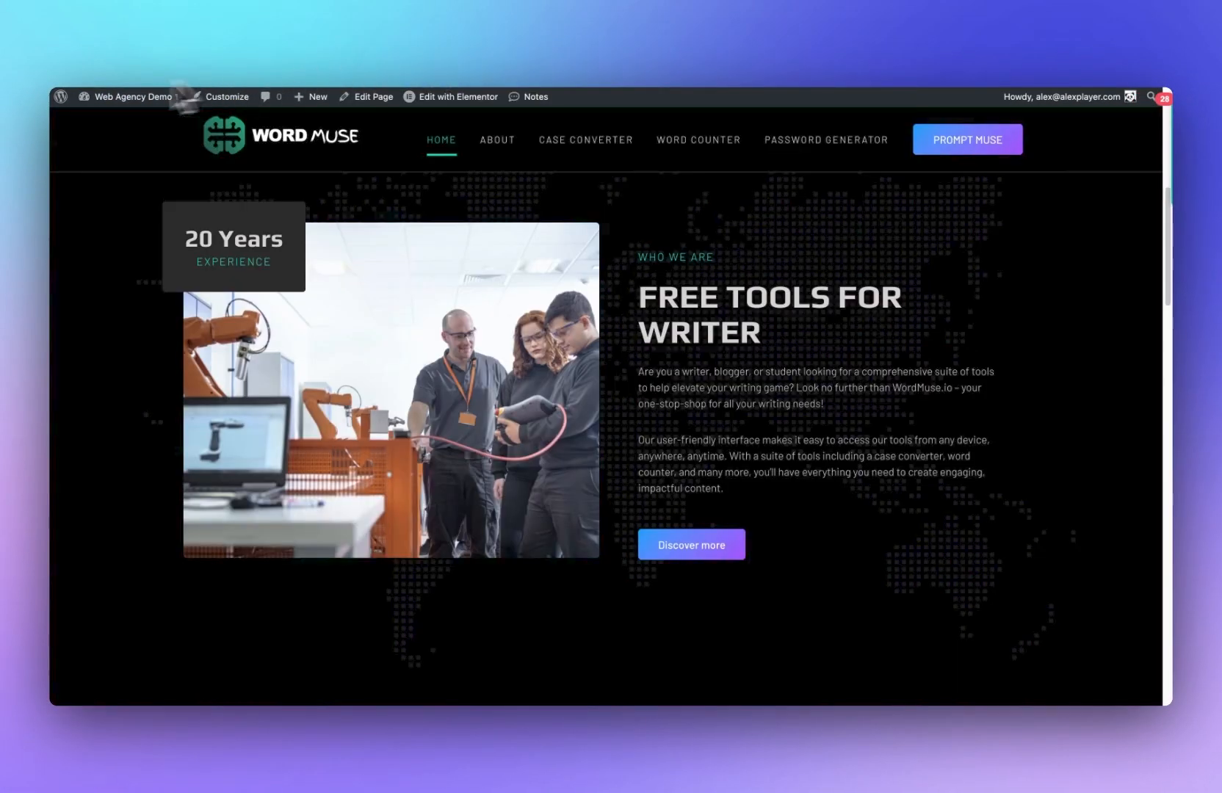
left_click(220, 96)
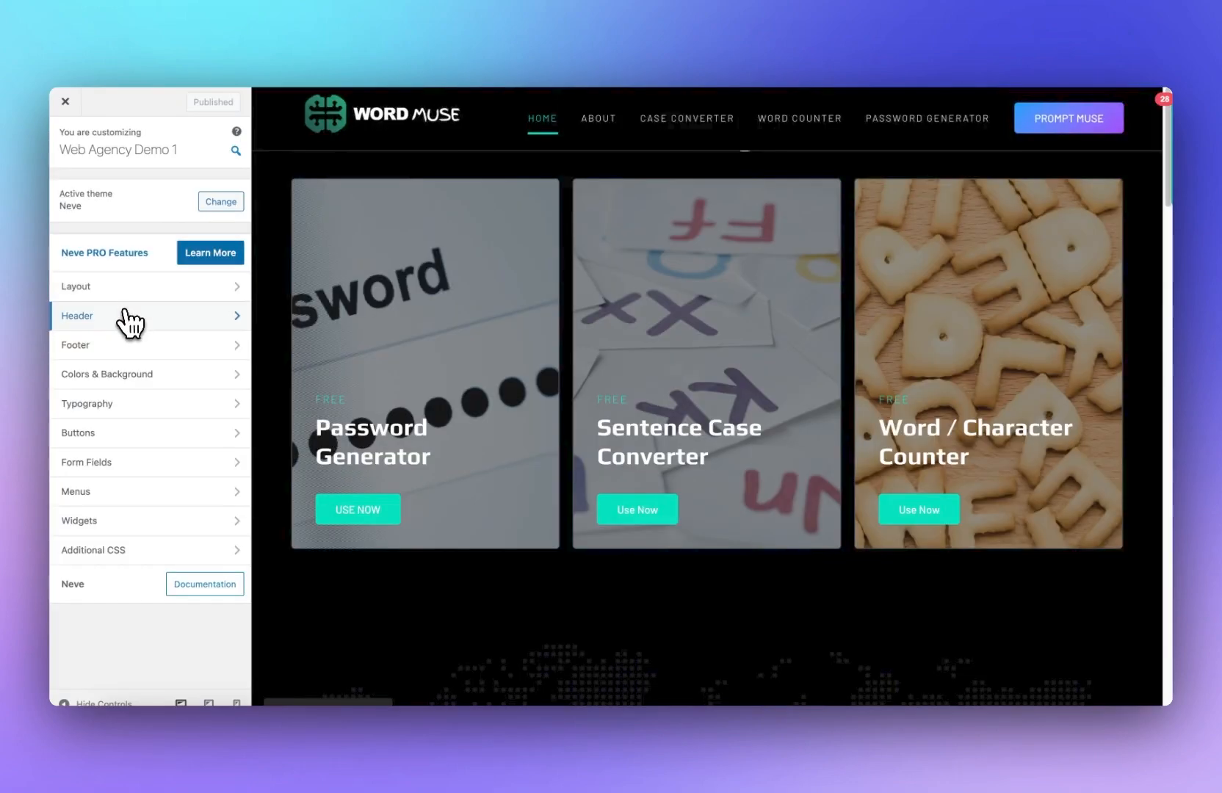
left_click(129, 317)
left_click(130, 298)
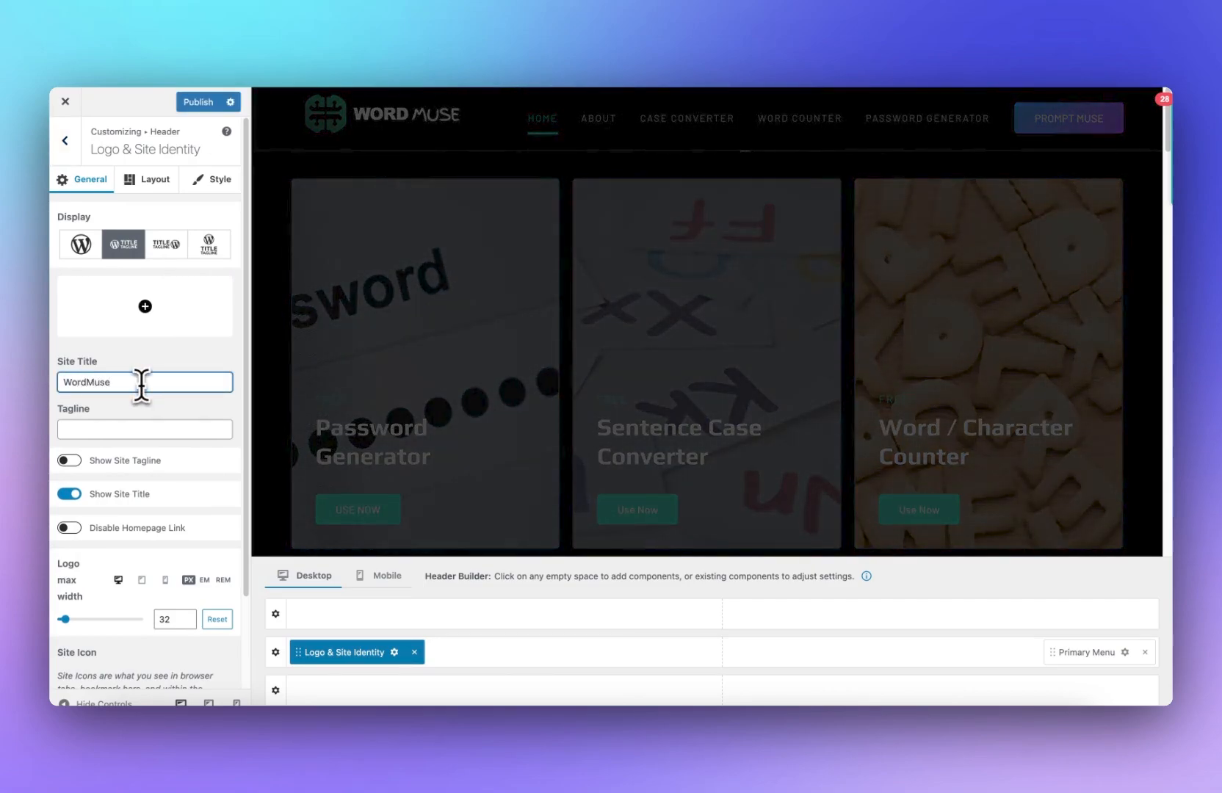
left_click(160, 426)
type("Fre")
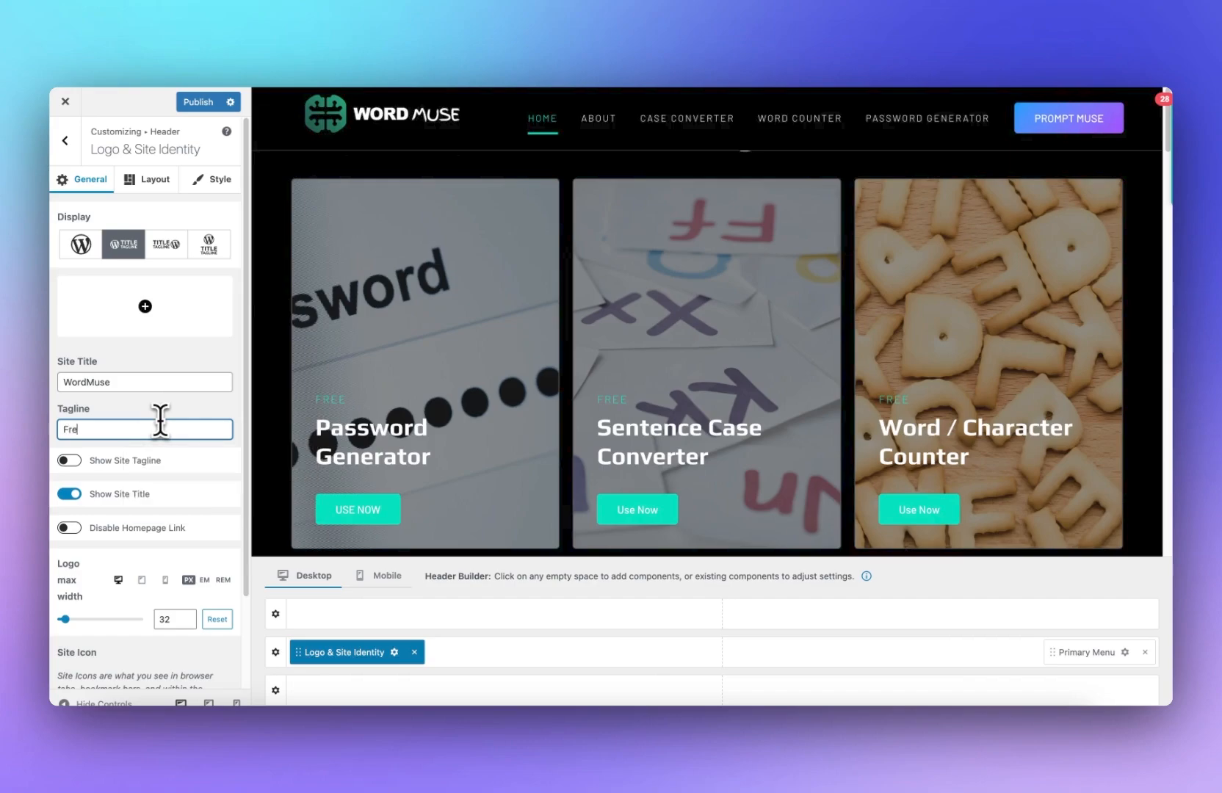
type("e Writers Tools")
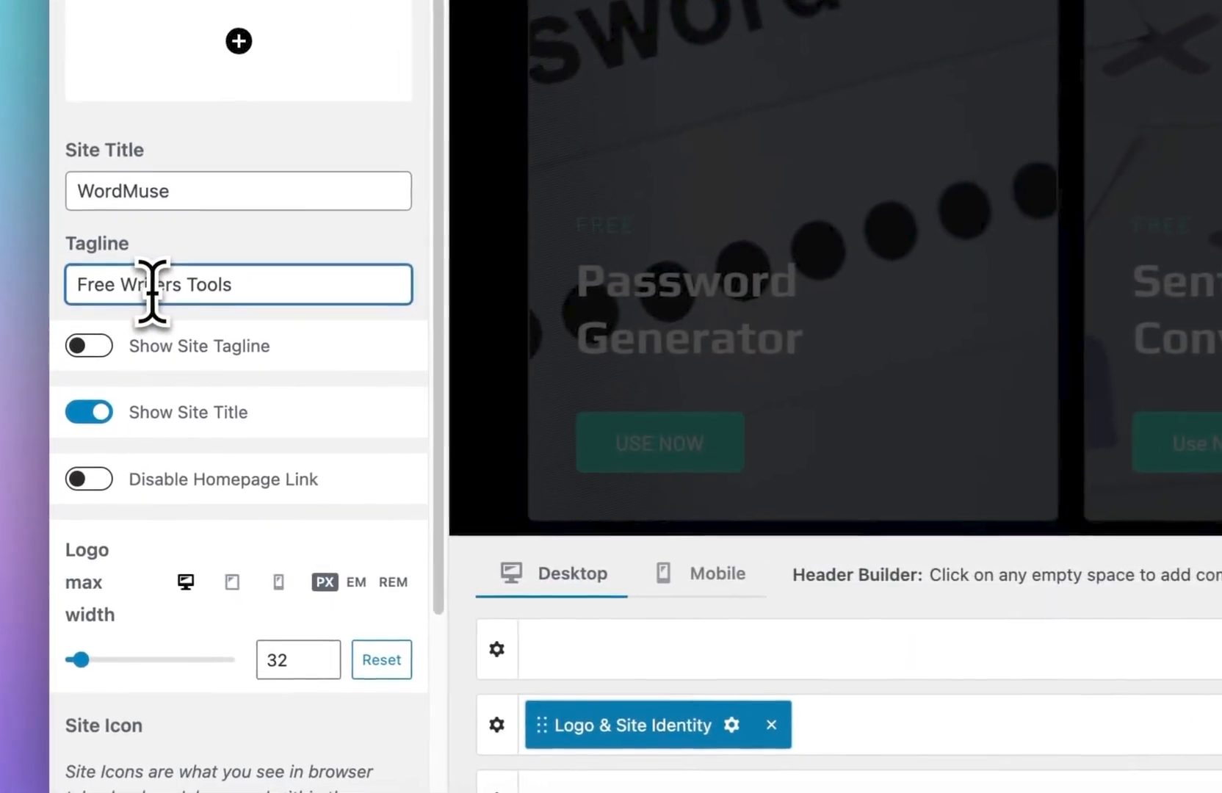
double_click(103, 429)
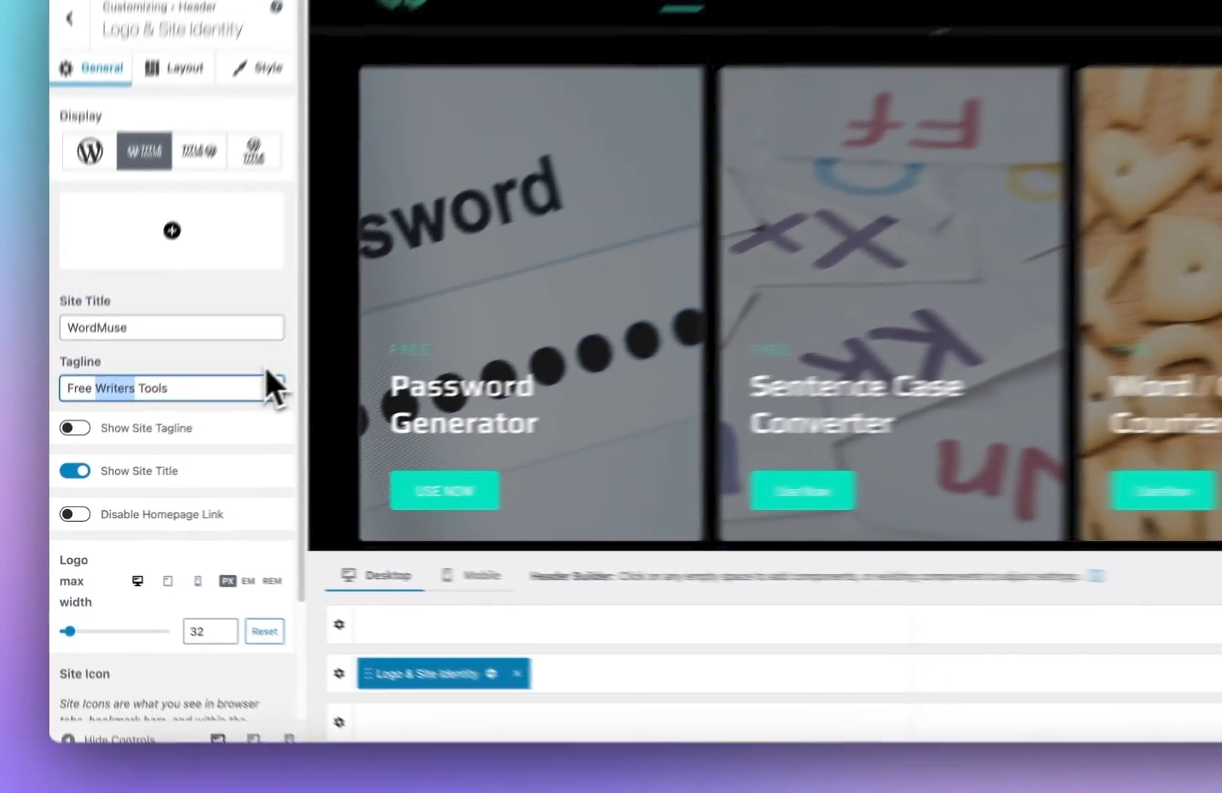
scroll(208, 410, "down", 3)
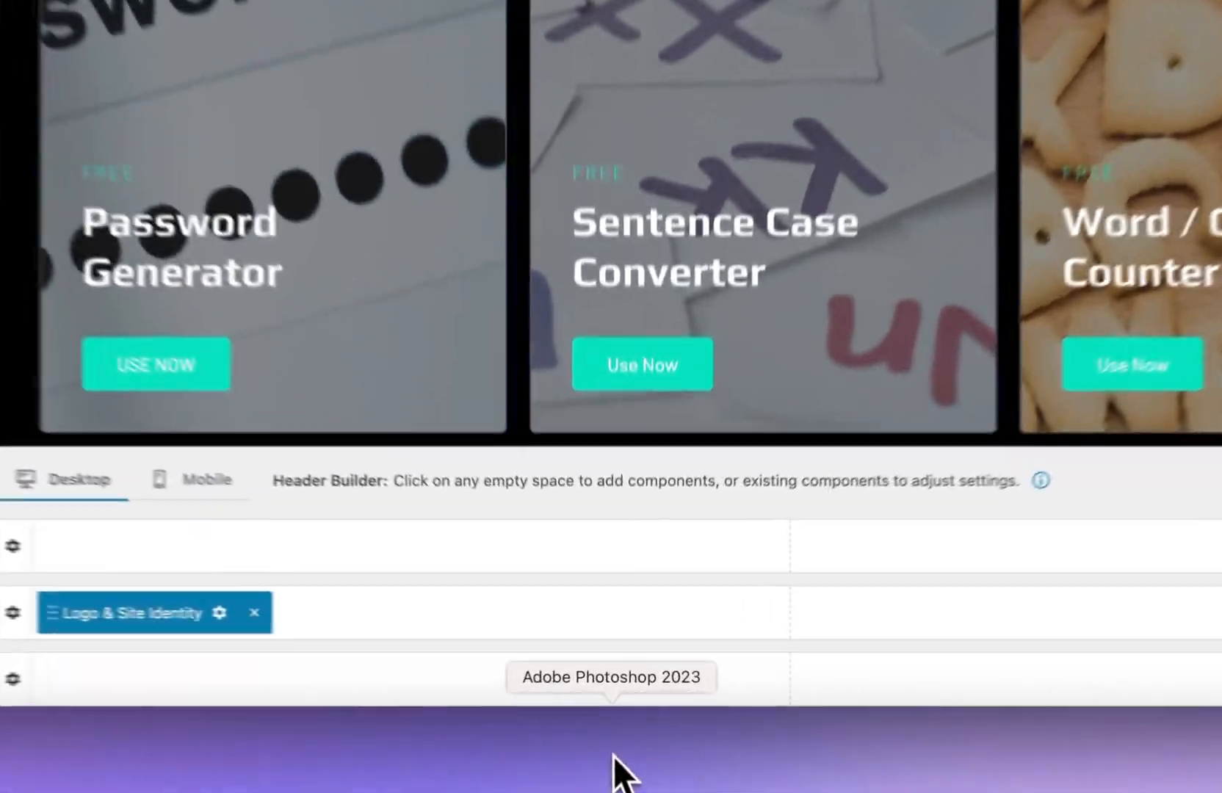
Step: Switch to Photoshop and crop the logo image down to just the brain icon
left_click(621, 735)
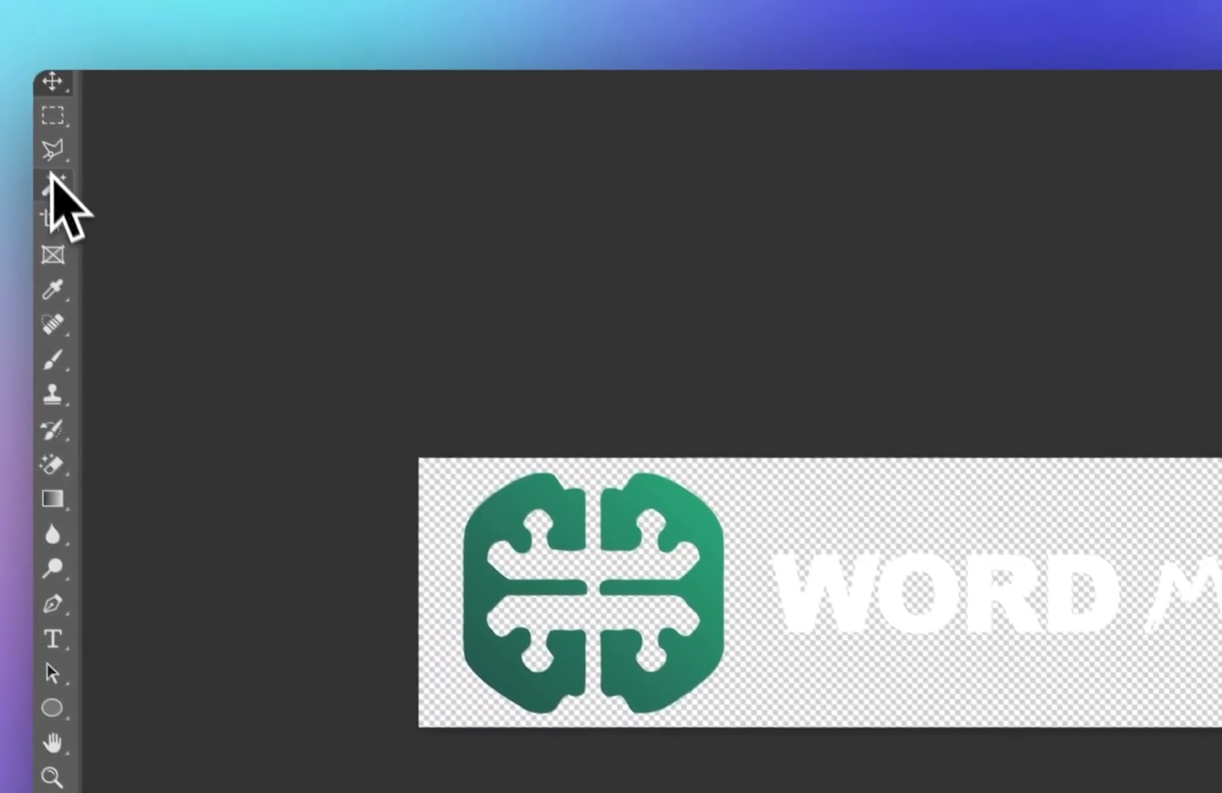
left_click(69, 236)
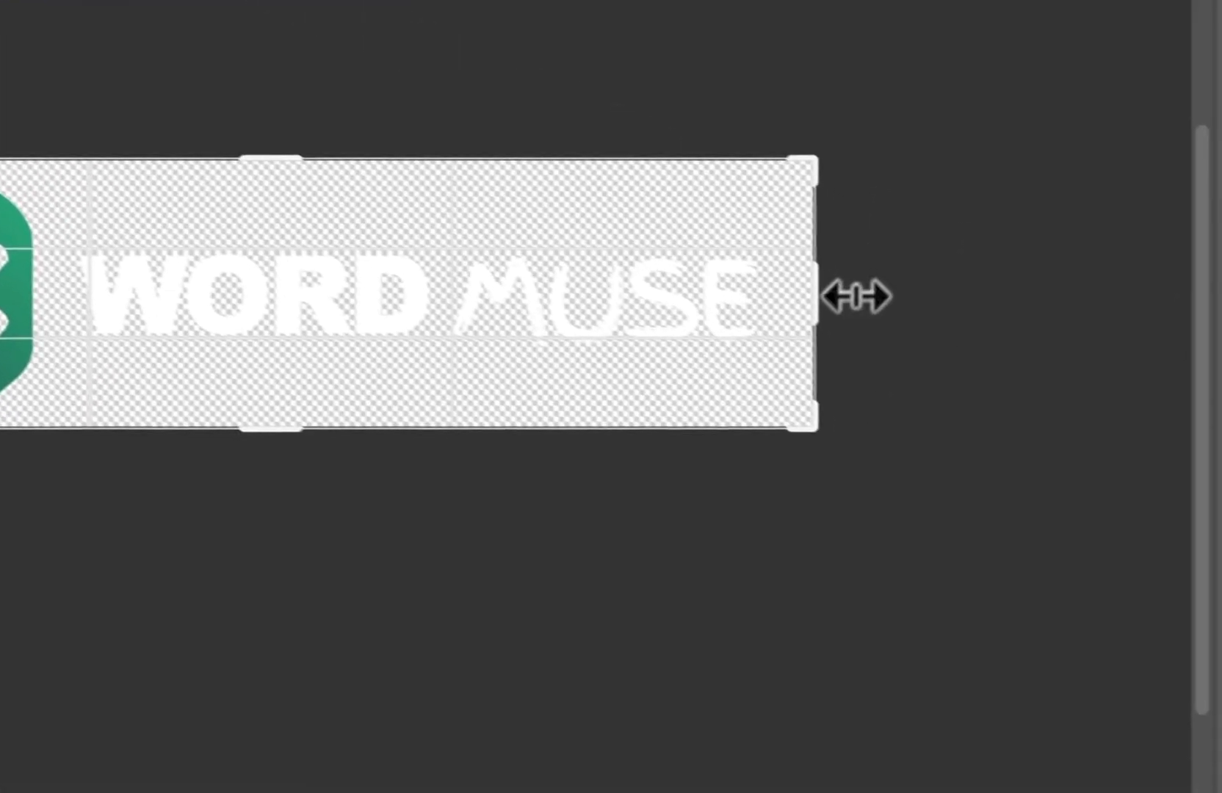
left_click_drag(852, 295, 428, 279)
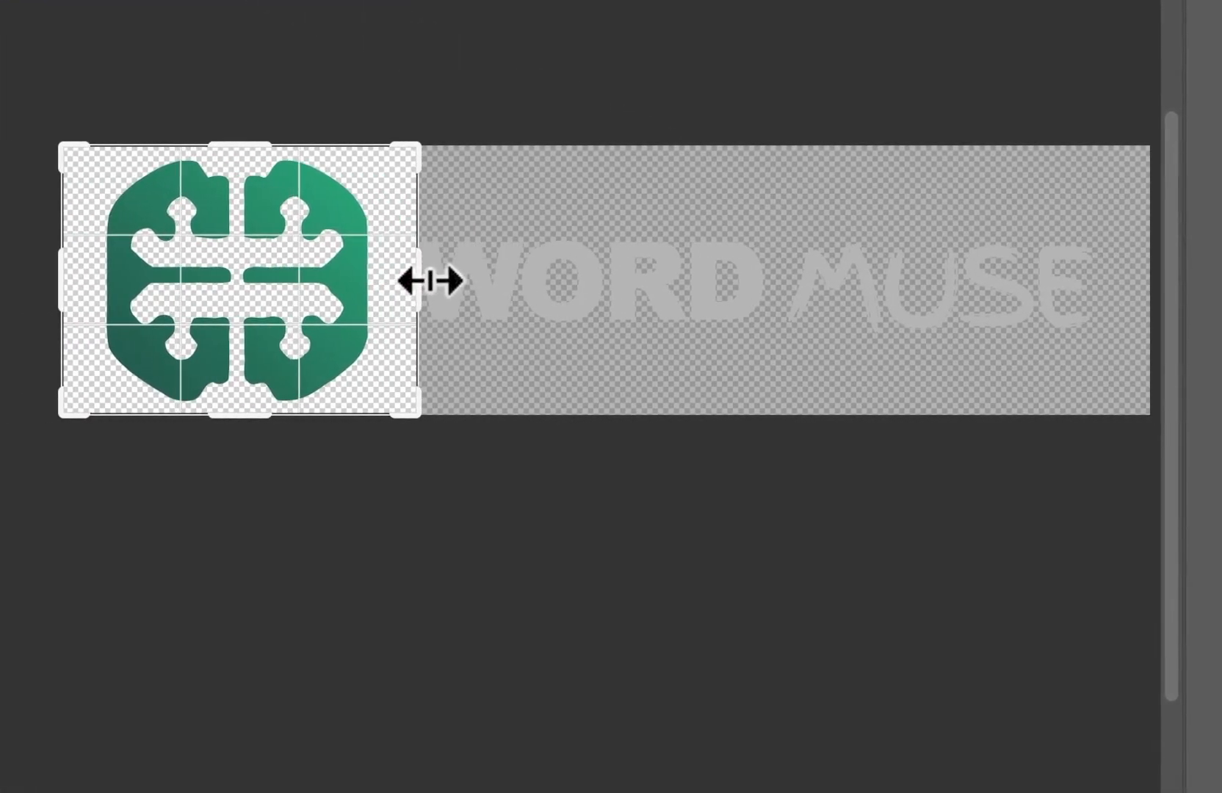
key("Return")
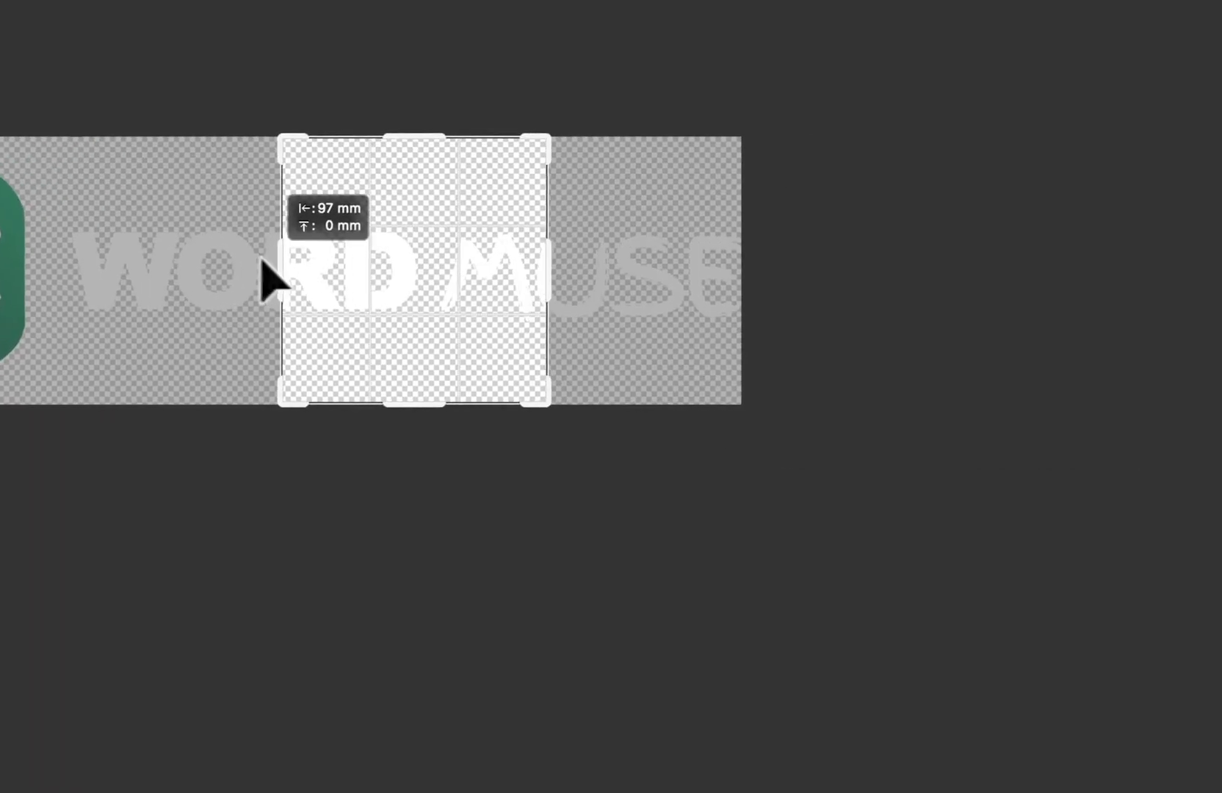
Step: Upload the cropped icon as the site icon and publish the Customizer changes
left_click_drag(262, 260, 793, 257)
left_click_drag(552, 265, 605, 285)
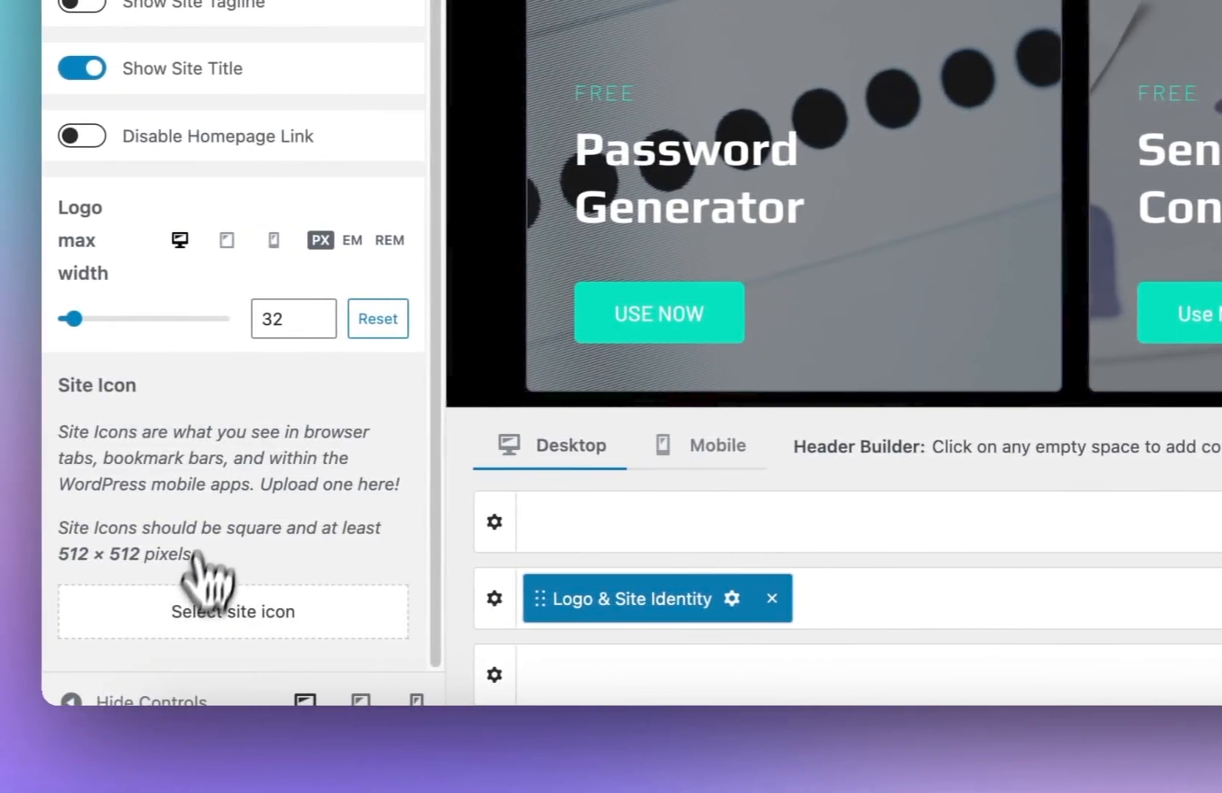
left_click(42, 612)
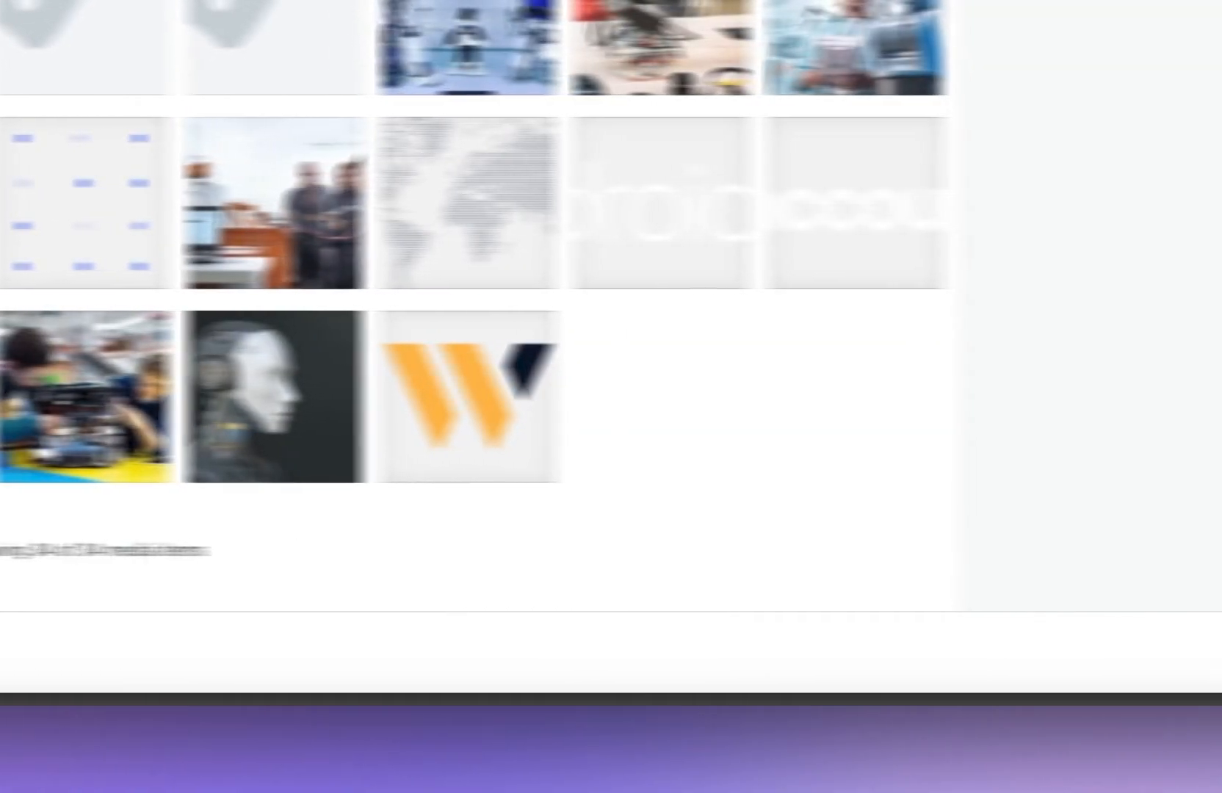
left_click(910, 742)
left_click_drag(947, 675, 871, 321)
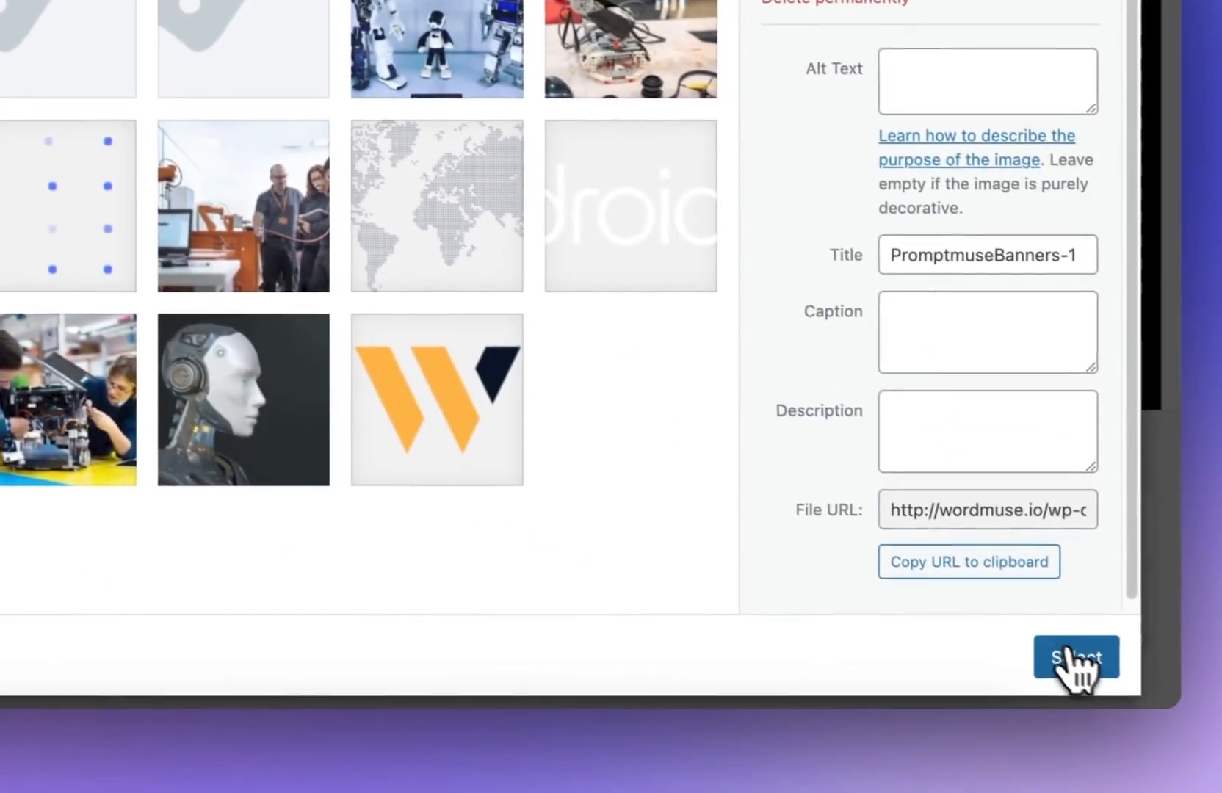
left_click(1069, 655)
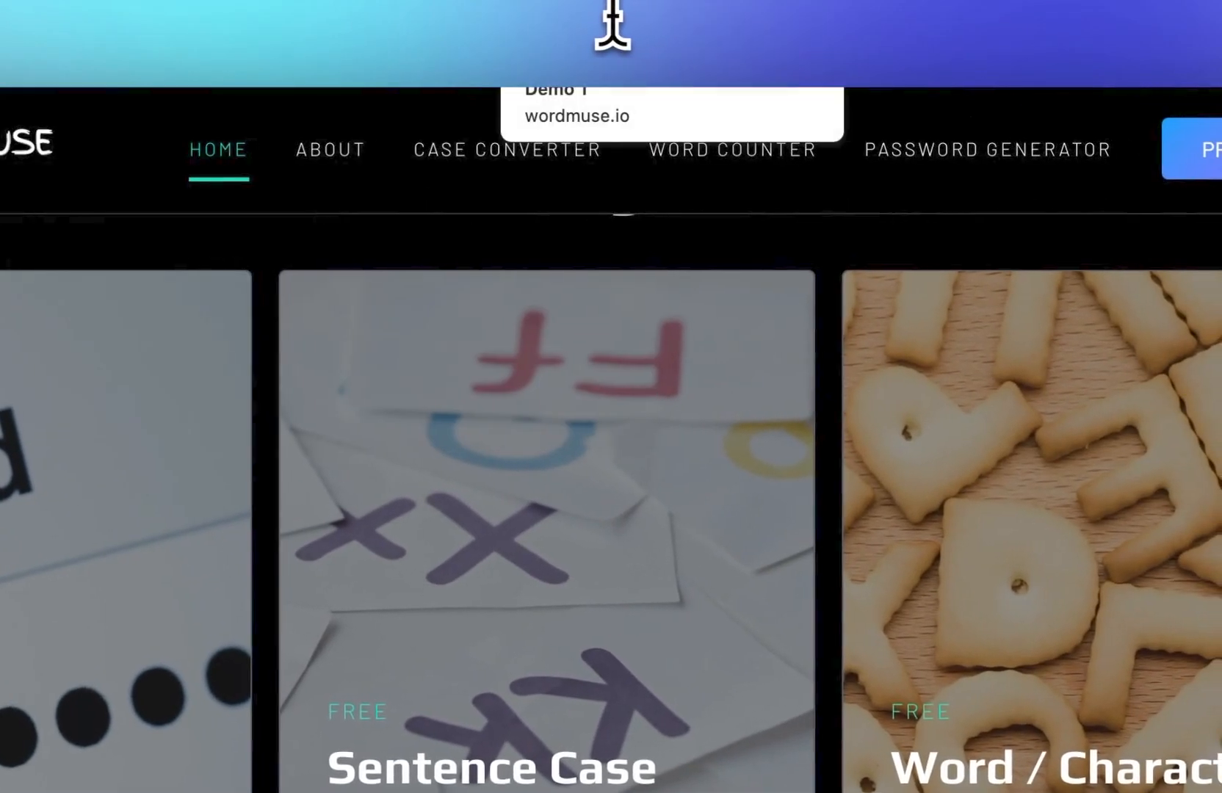
left_click(613, 30)
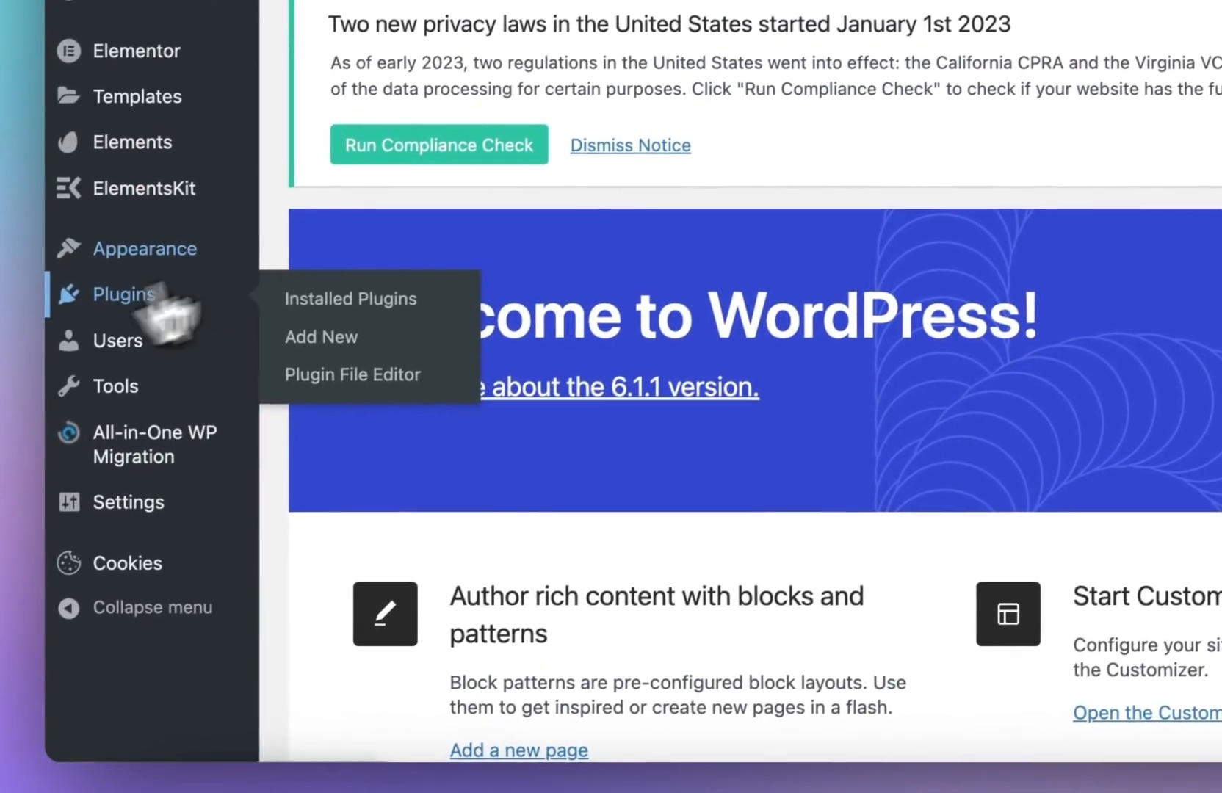
Step: Install and activate the Rank Math SEO plugin from the plugin directory search for seo
left_click(116, 327)
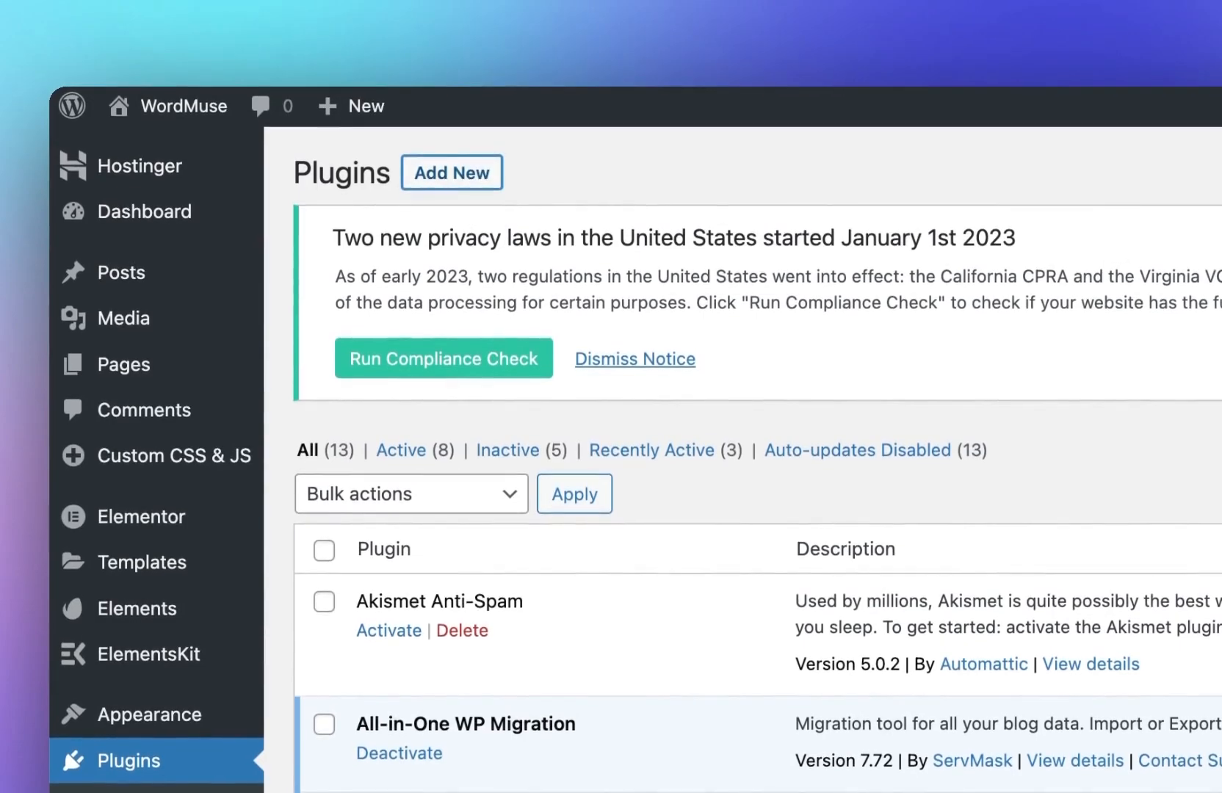
left_click(467, 165)
left_click(852, 285)
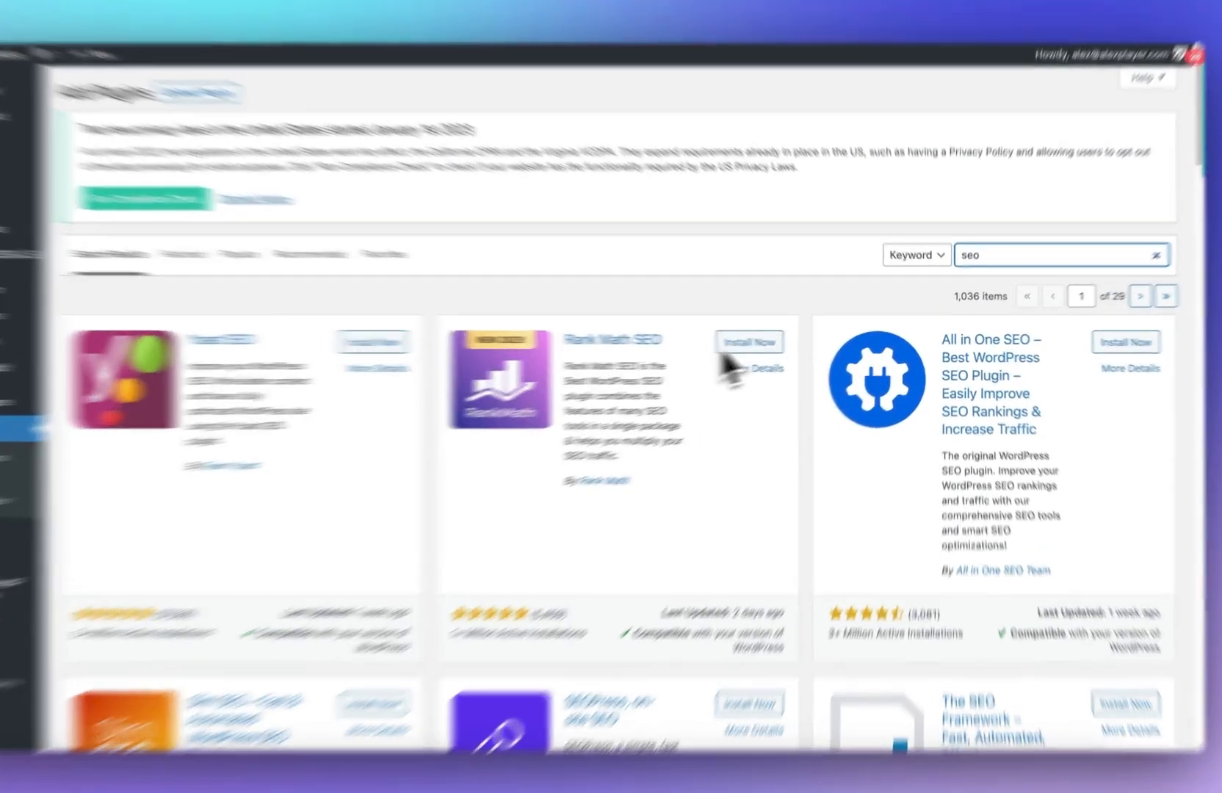
left_click(774, 348)
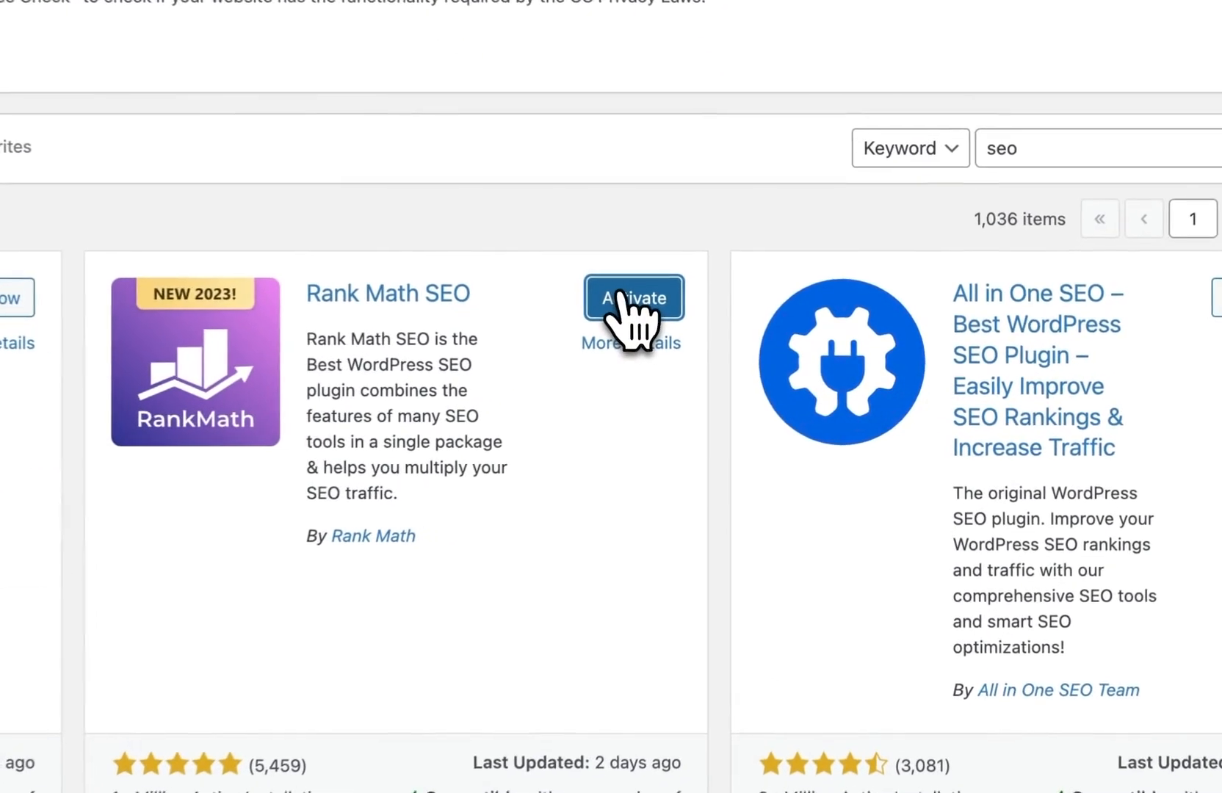
left_click(623, 309)
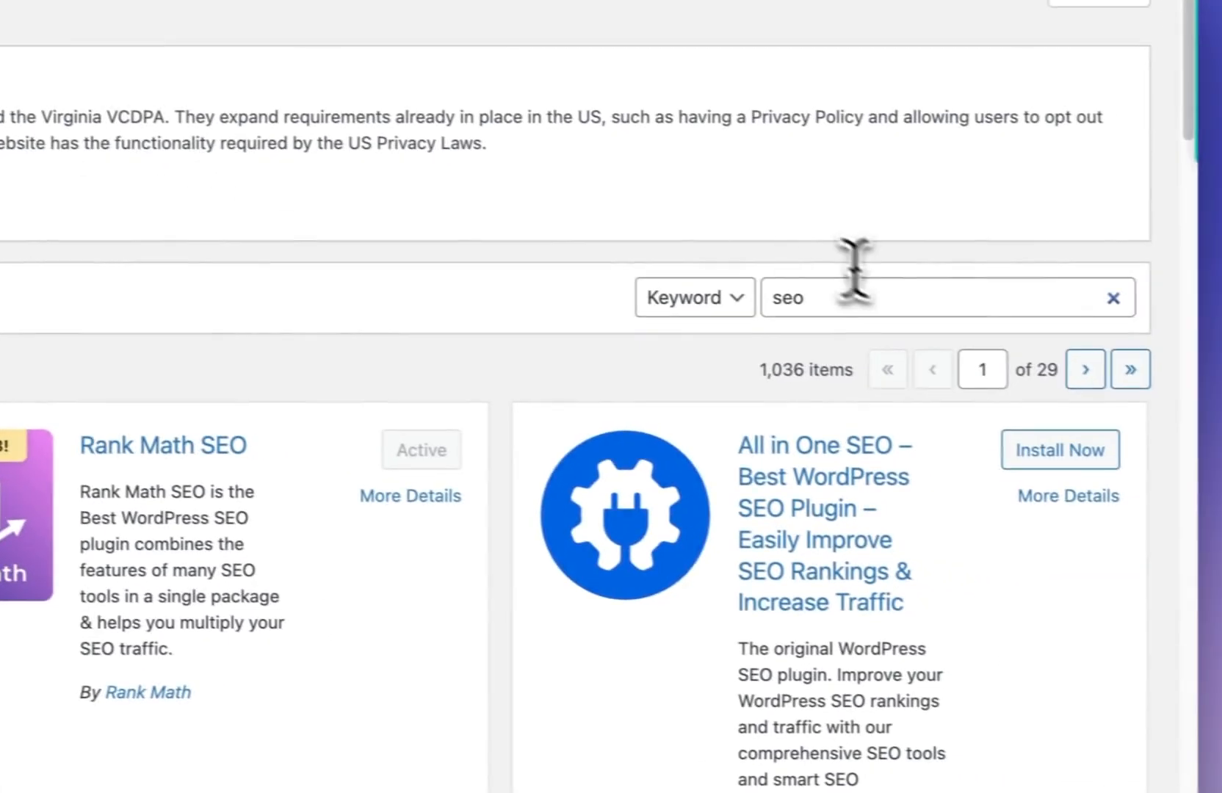
Step: Search the plugin directory for header footer, then install and activate Header Footer Code Manager
double_click(848, 288)
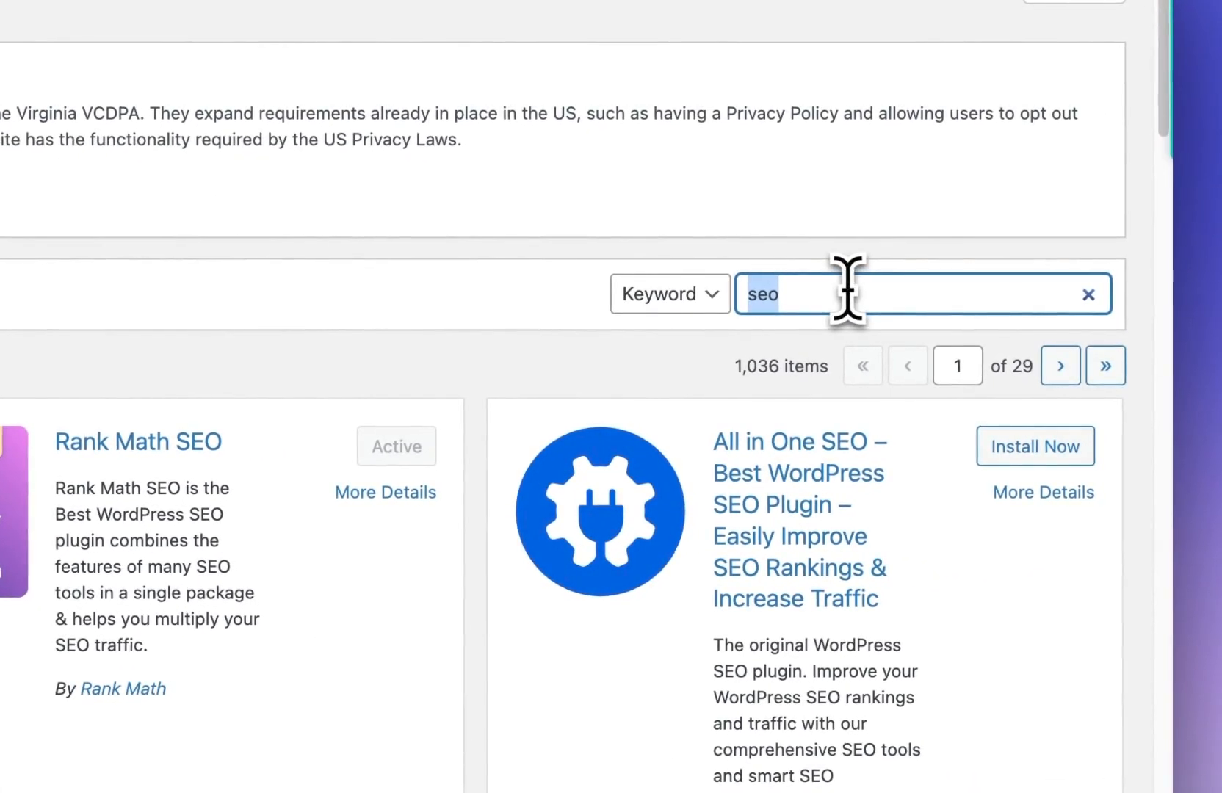
type("header footer")
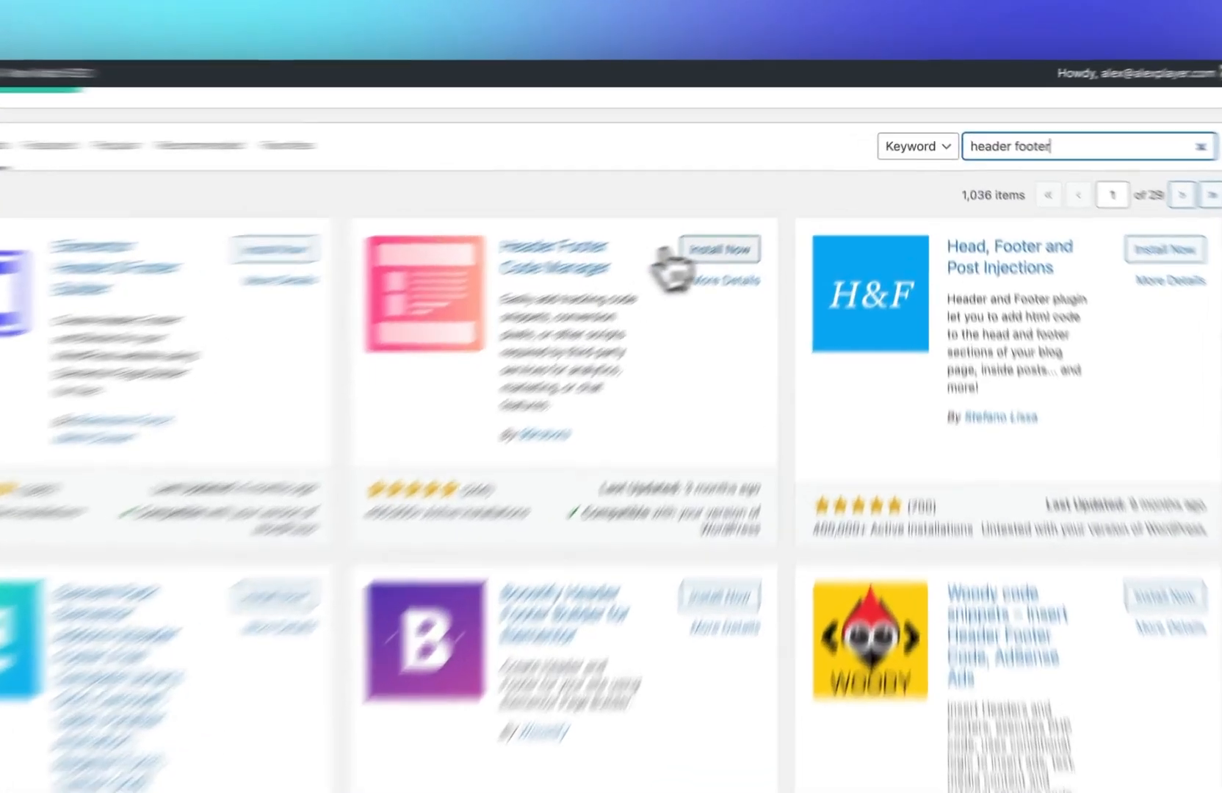
left_click(771, 228)
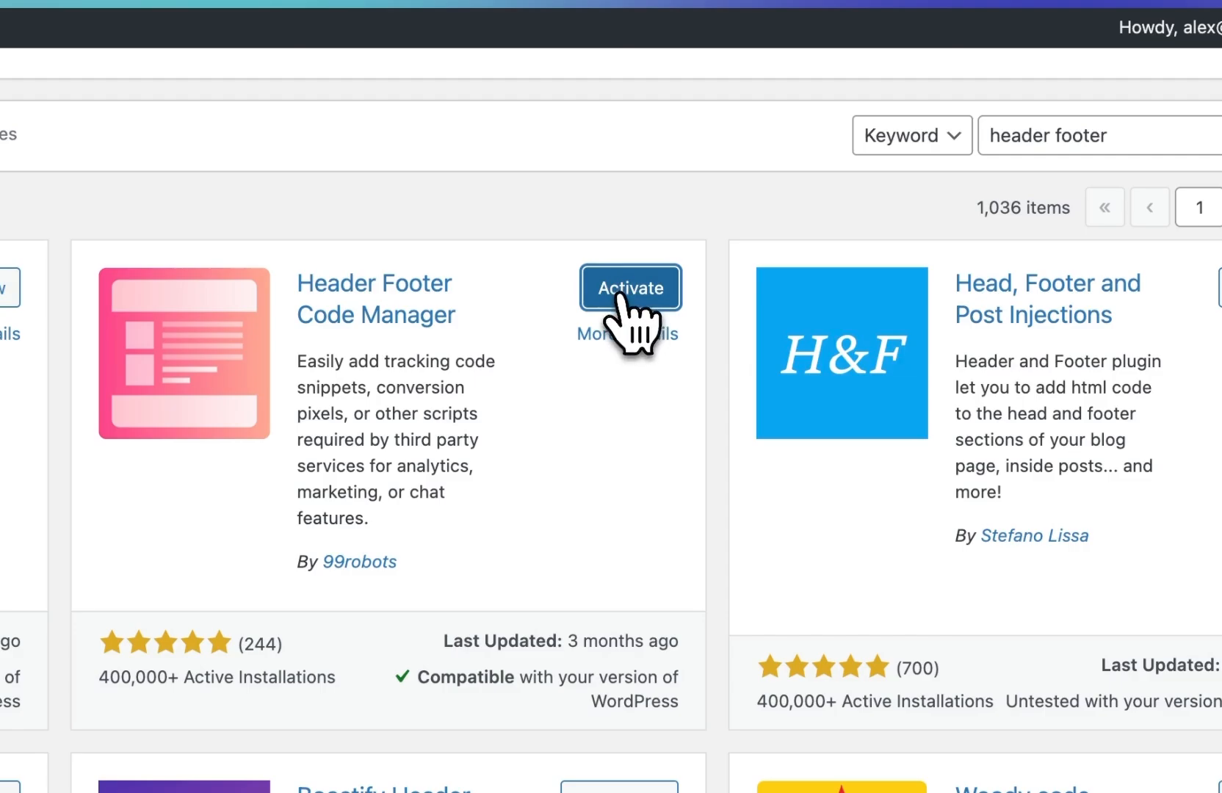
left_click(620, 293)
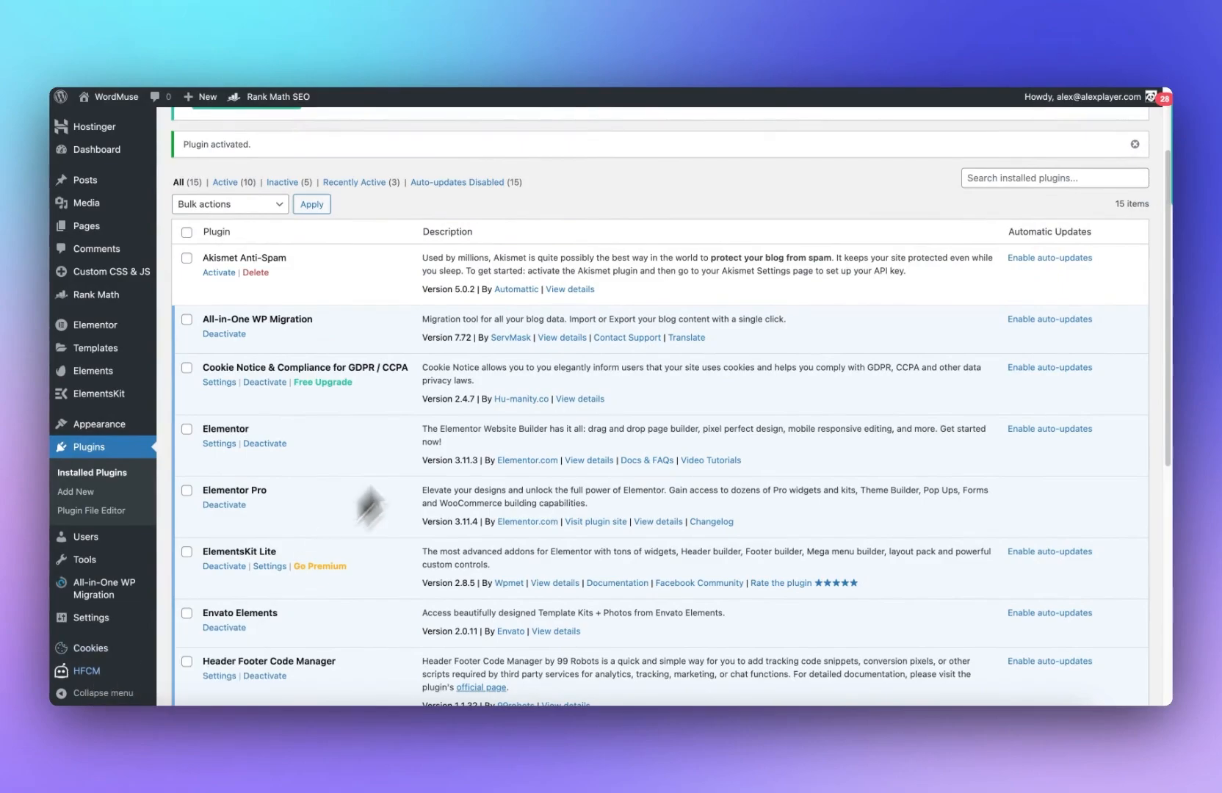
Step: Open Google Search Console in a new browser tab
scroll(373, 431, "up", 3)
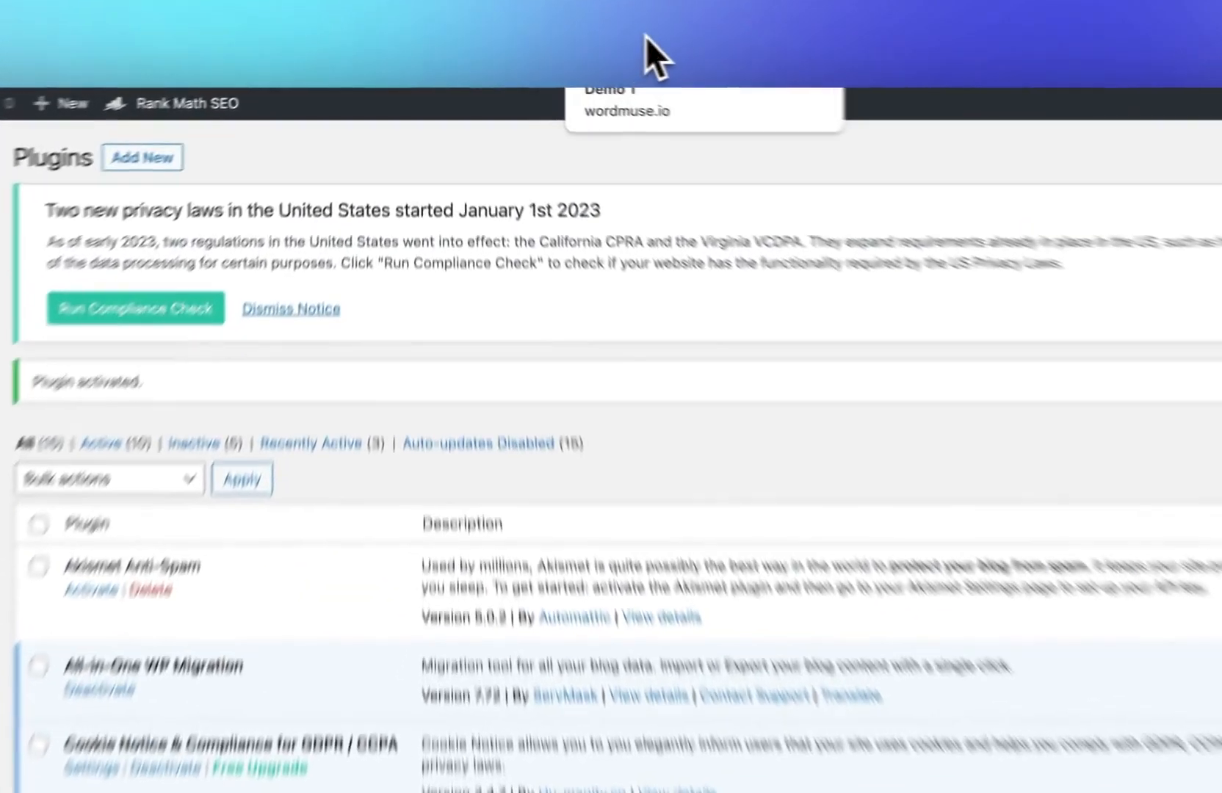
left_click(558, 55)
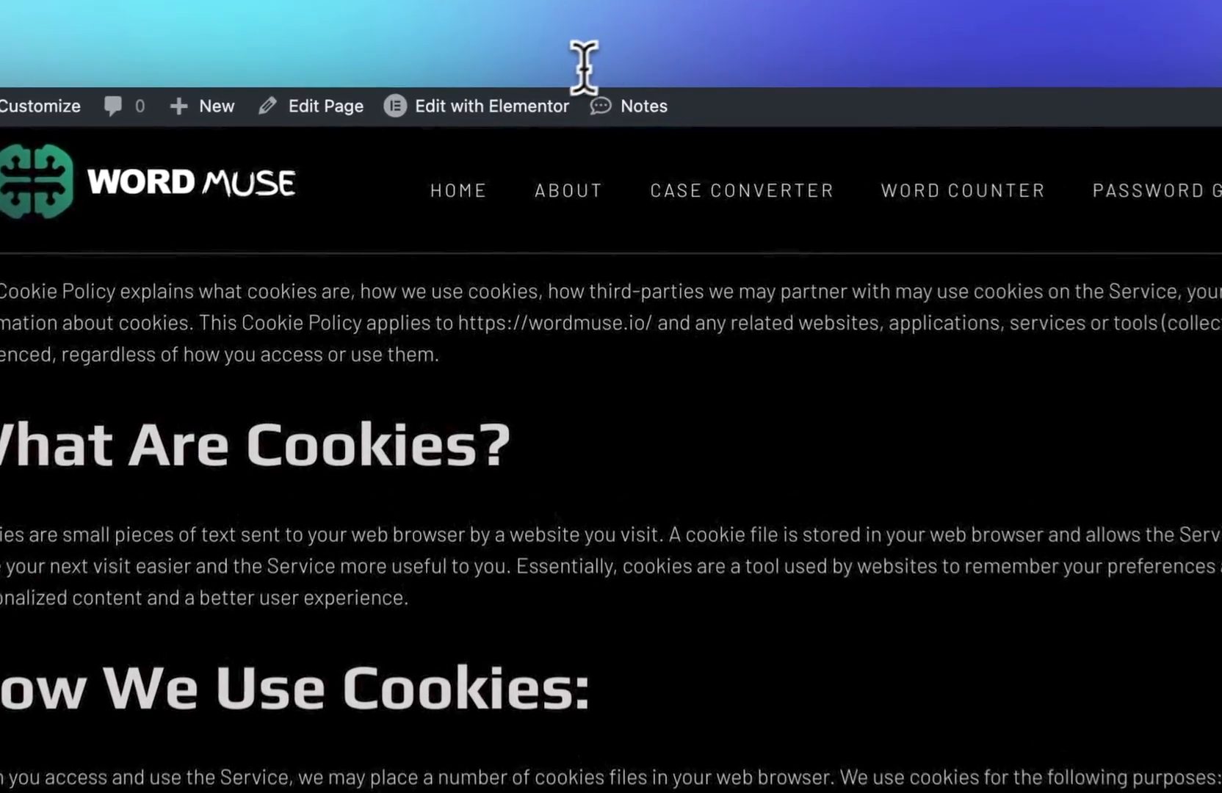
left_click(502, 78)
type("google sea")
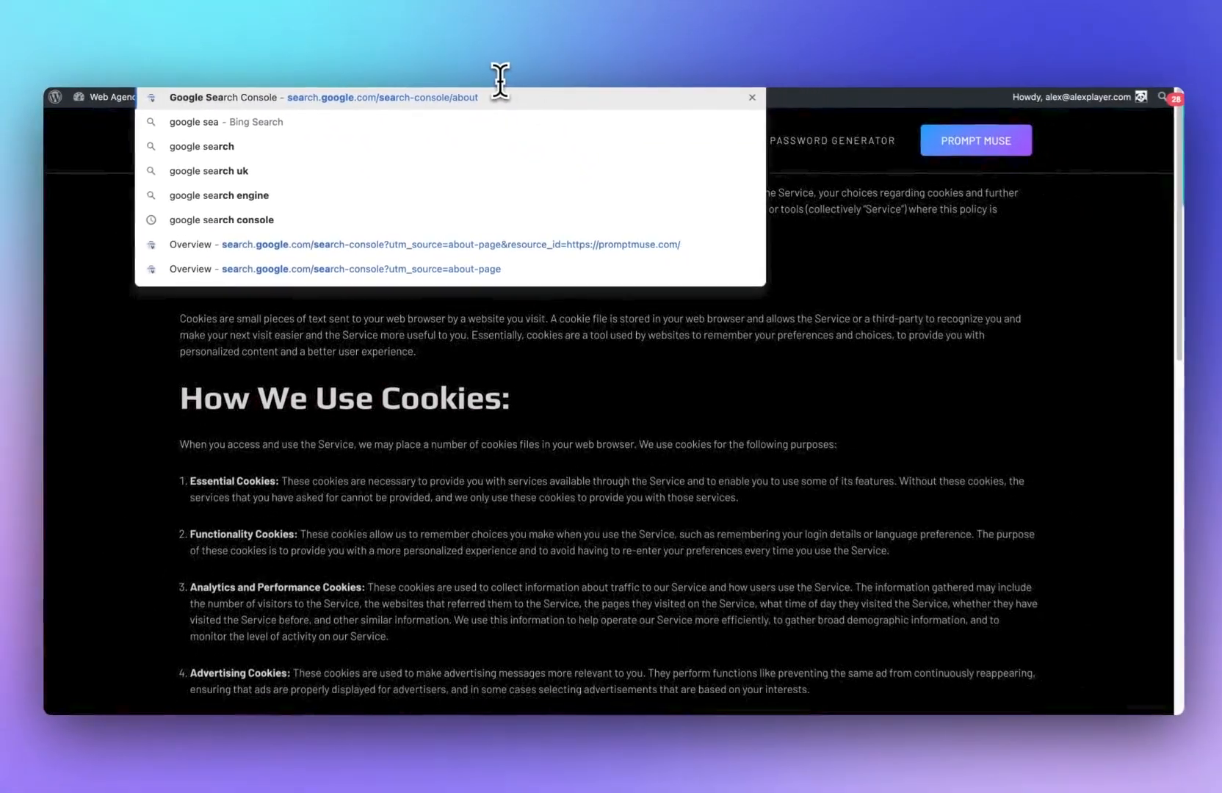
key("Return")
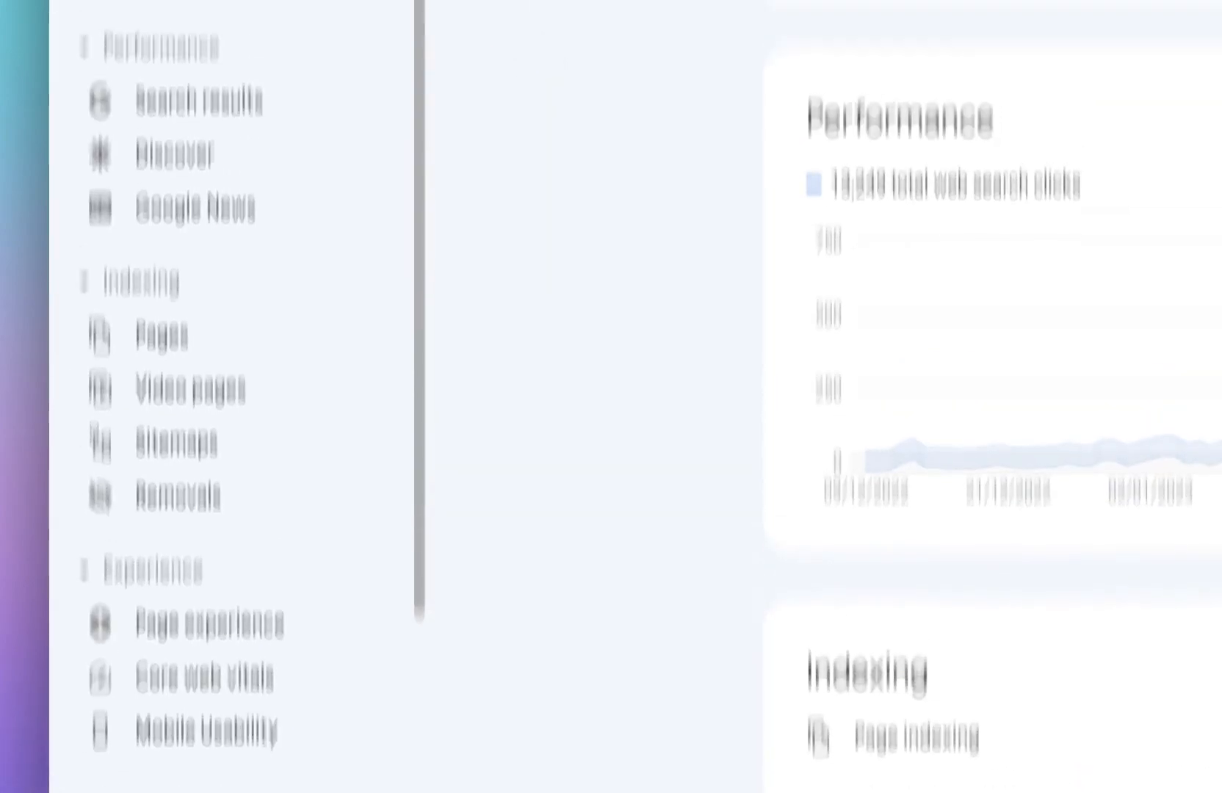
left_click(340, 178)
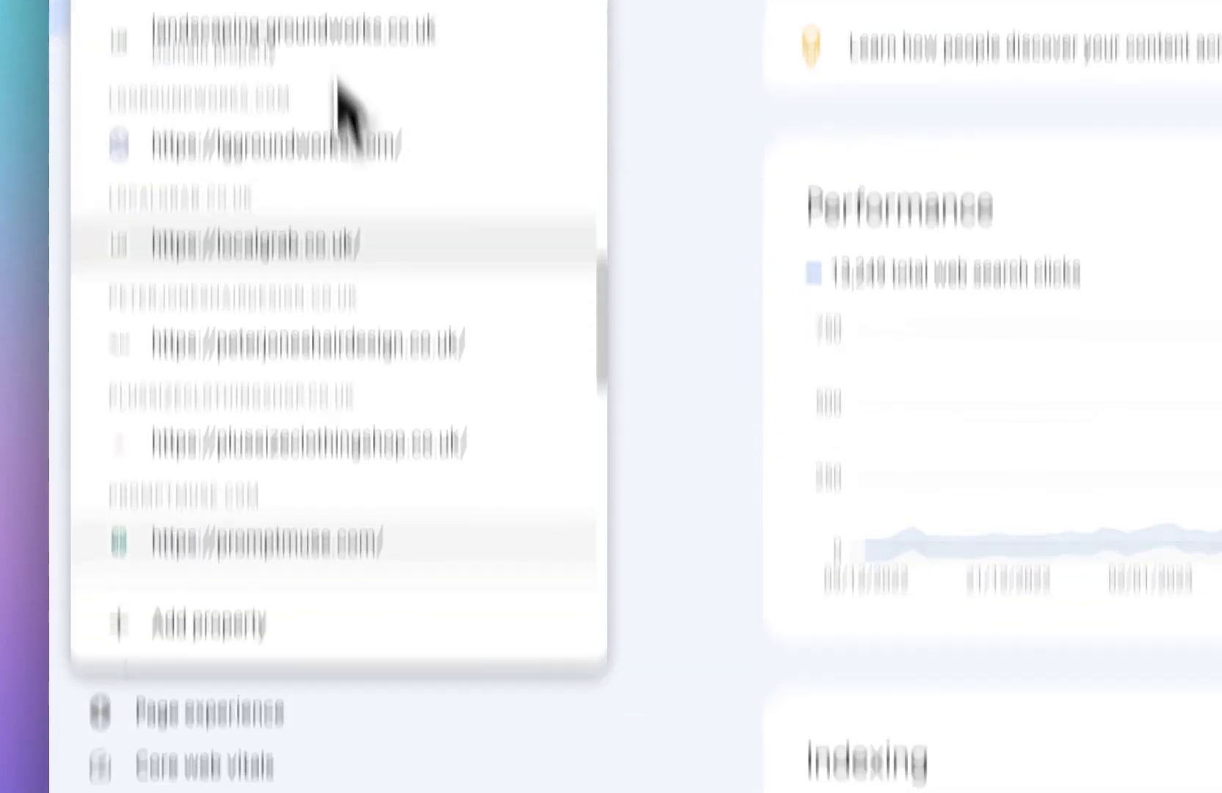
scroll(338, 125, "down", 5)
left_click(197, 331)
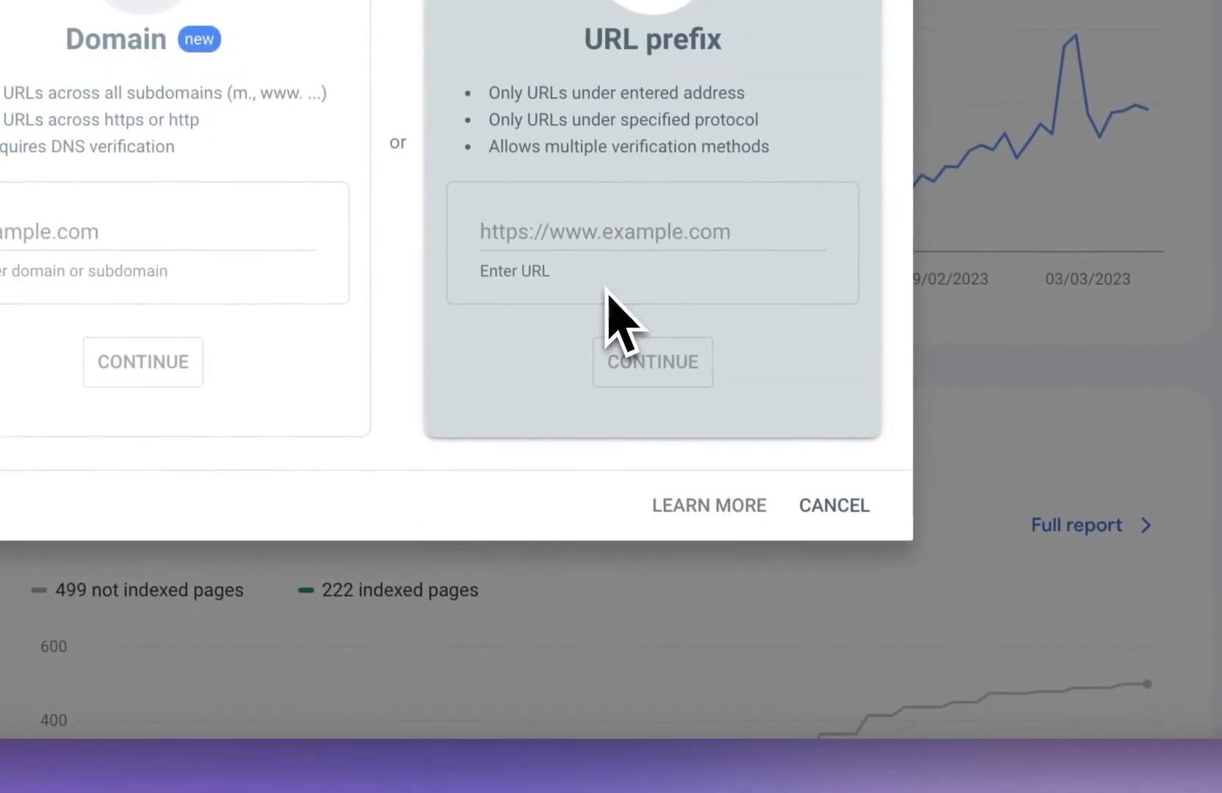
left_click(604, 249)
type("https://wordmouse.io/")
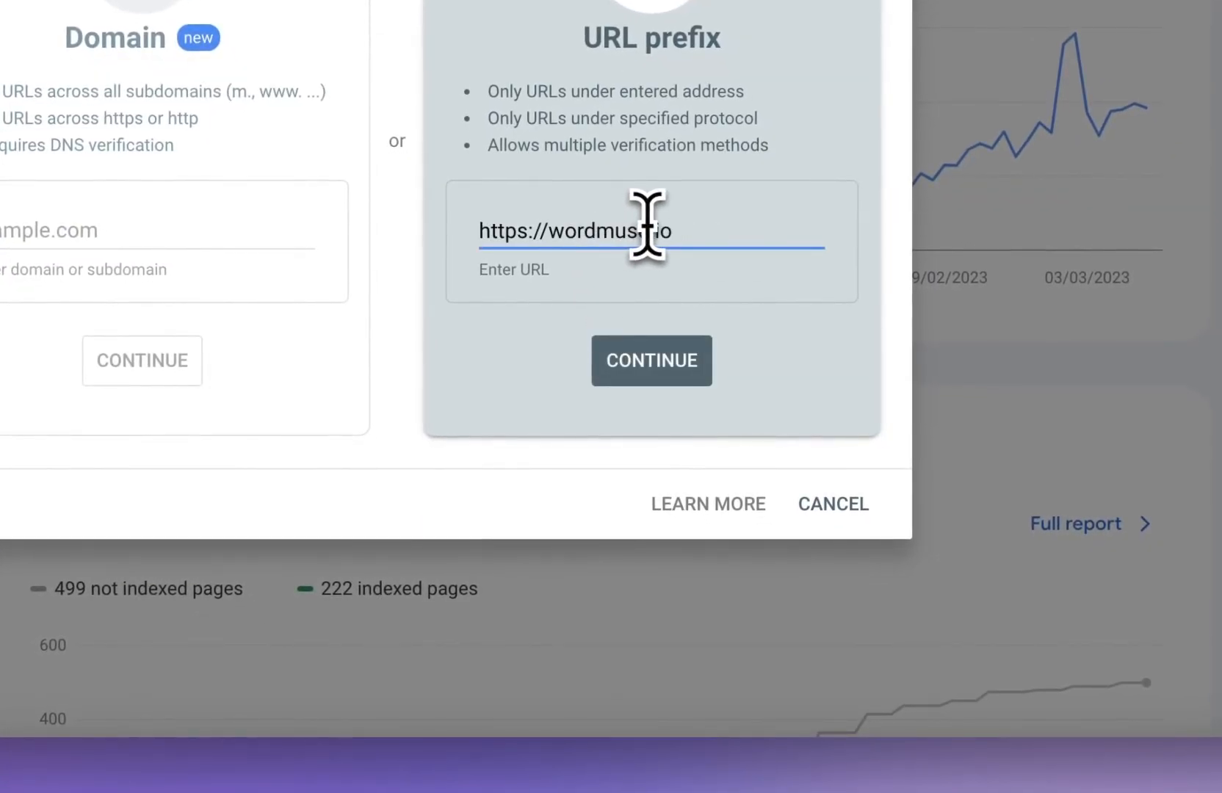
left_click(640, 351)
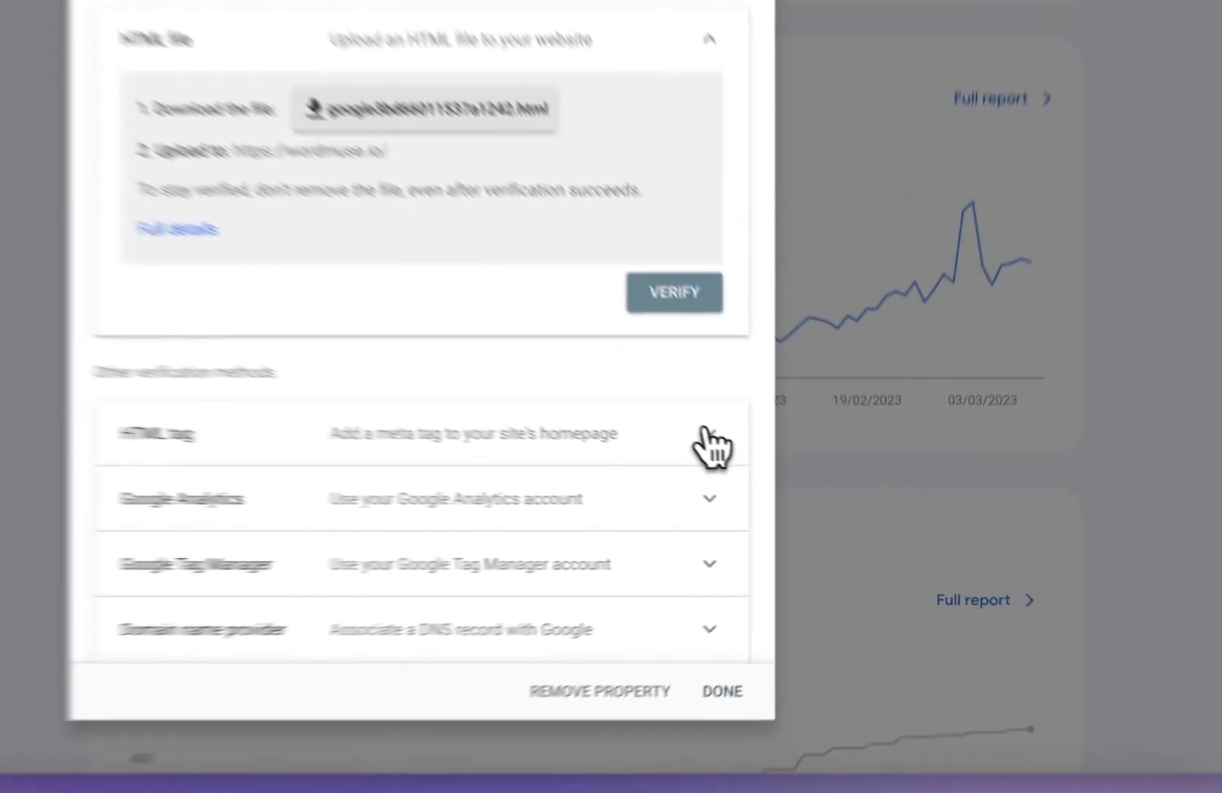
Step: Expand the HTML tag verification method and copy its meta tag
left_click(789, 499)
scroll(673, 437, "down", 4)
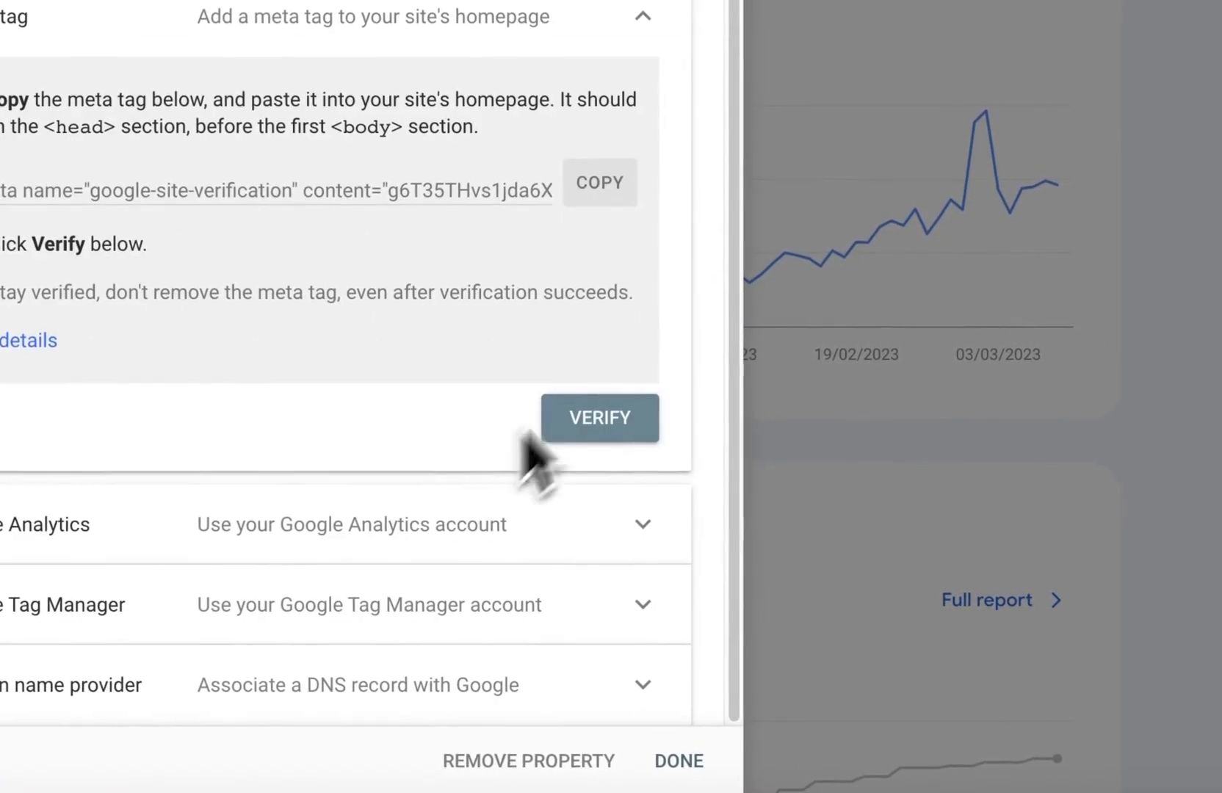
left_click(587, 191)
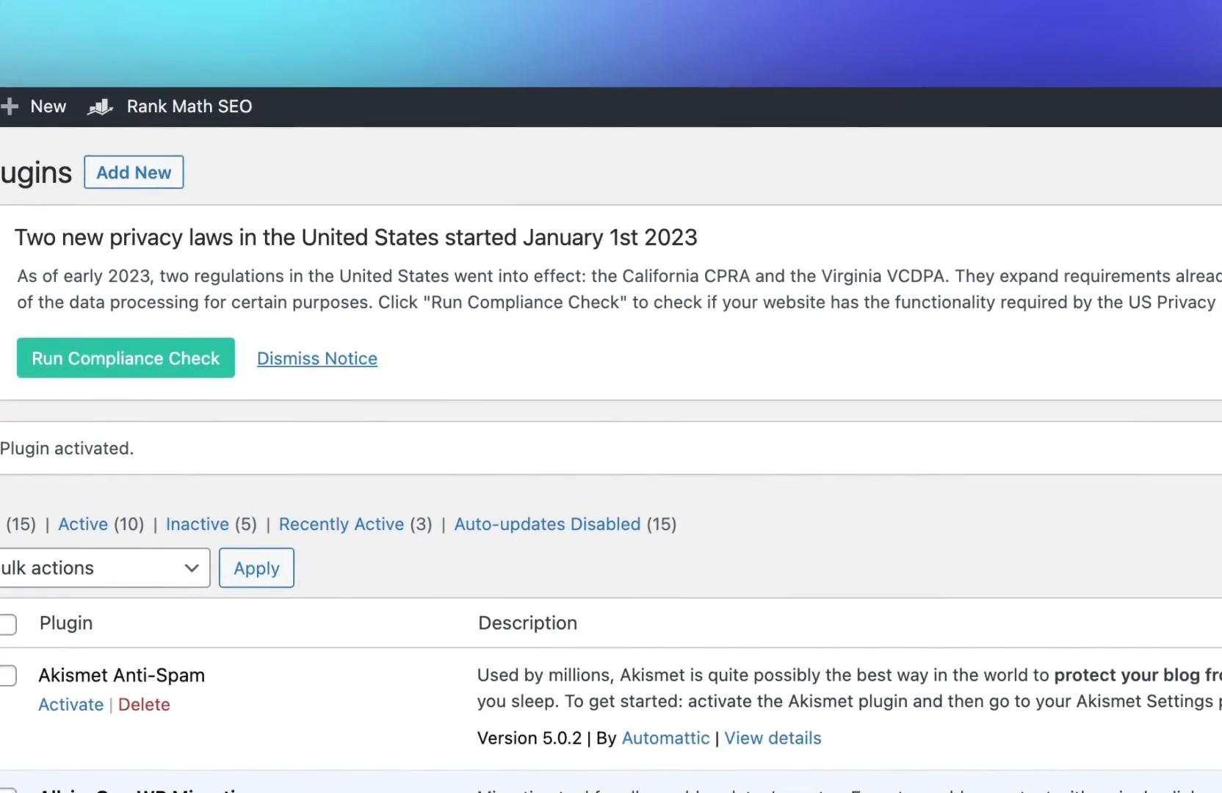
Step: Create a new HFCM snippet named Search Console, paste the site verification meta tag as its code, and save it
mouse_move(111, 658)
left_click(258, 643)
left_click(547, 265)
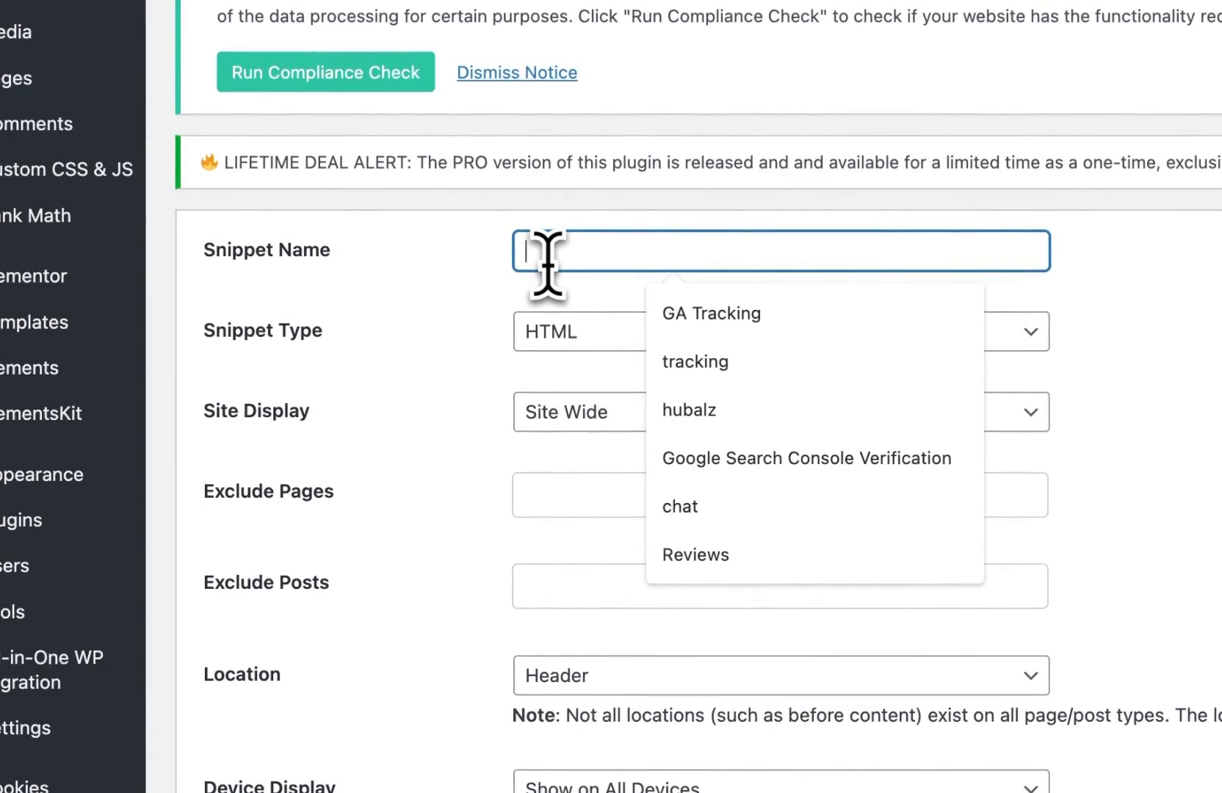
type("Search Console")
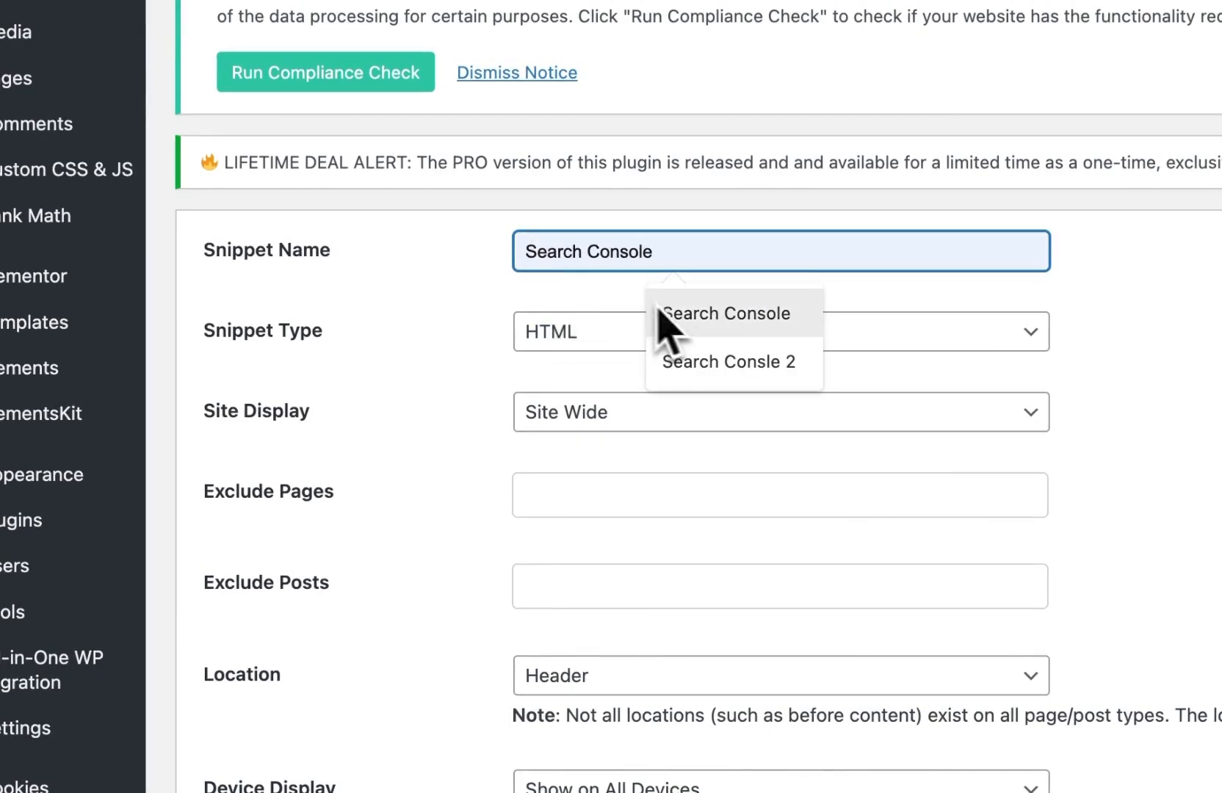
left_click(661, 314)
scroll(559, 395, "down", 6)
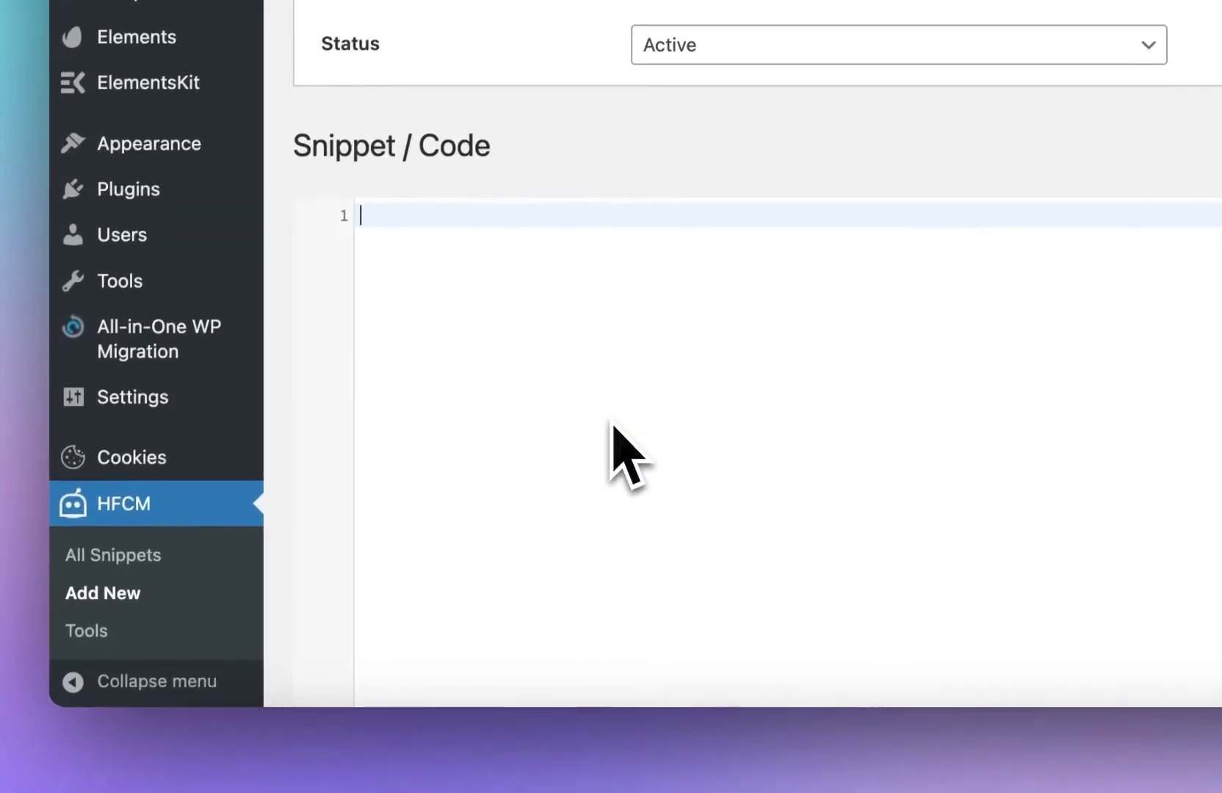
key("super+v")
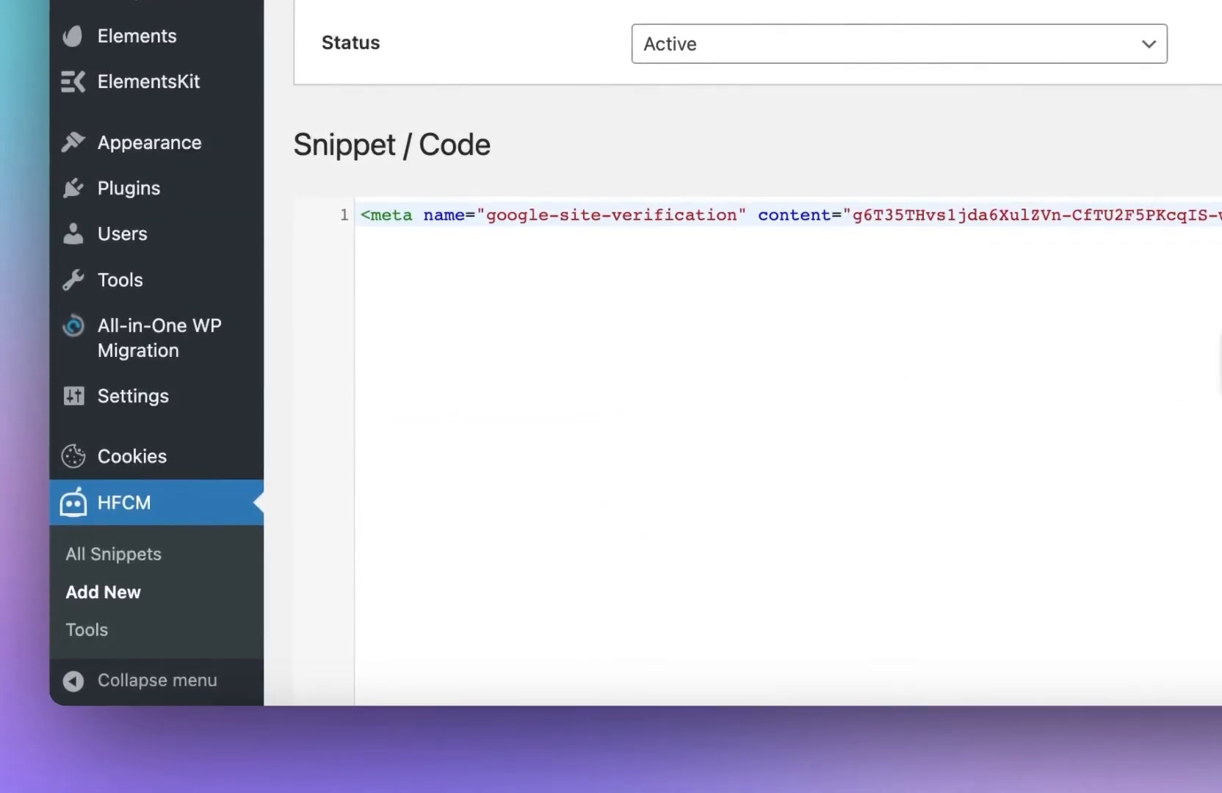
scroll(973, 319, "down", 5)
left_click(342, 630)
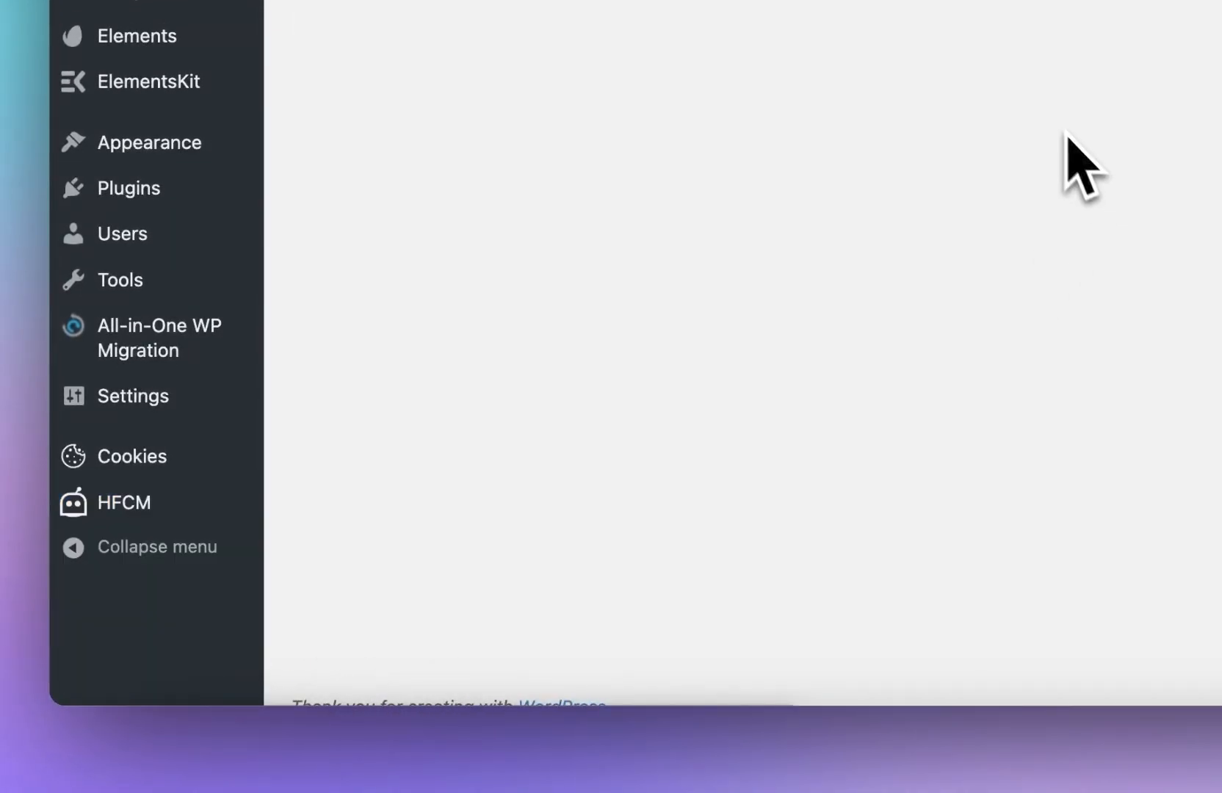
Step: Update the snippet, then verify the site's ownership in Search Console using the HTML tag method
scroll(677, 326, "down", 10)
scroll(677, 323, "up", 10)
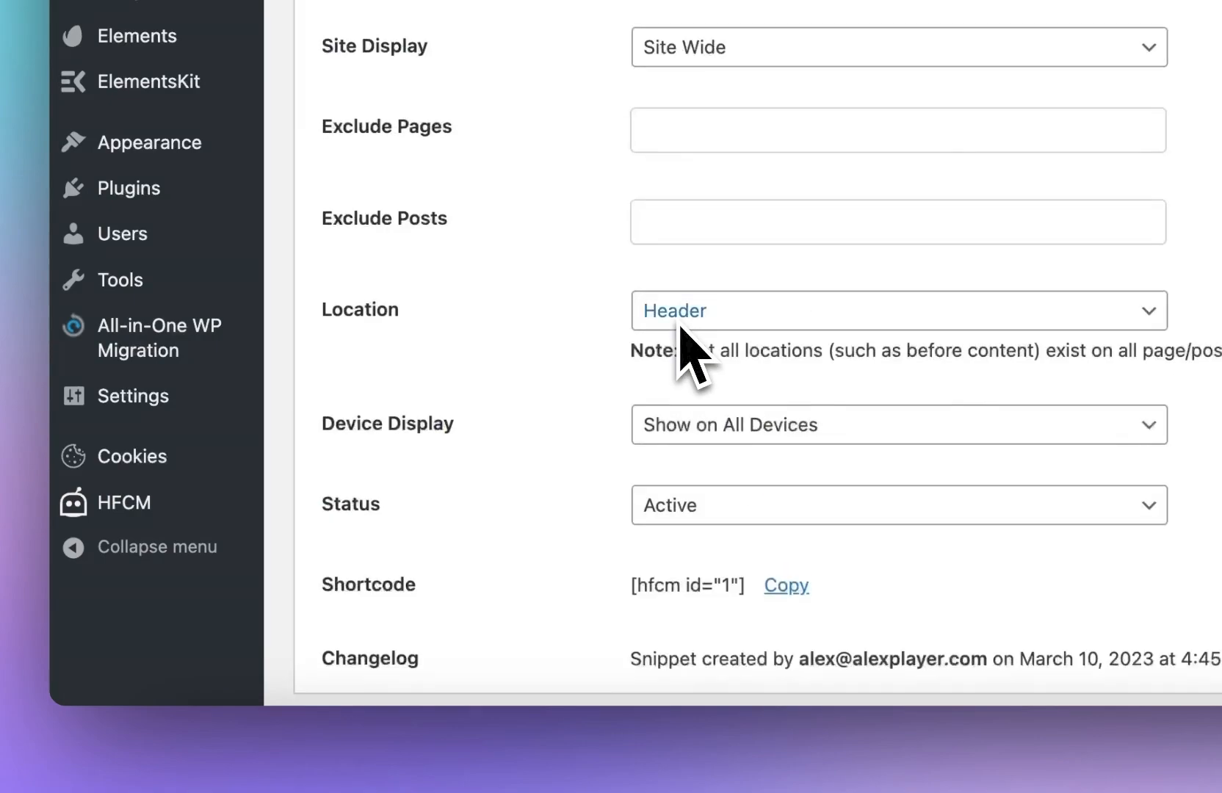
scroll(677, 324, "down", 5)
scroll(616, 81, "down", 5)
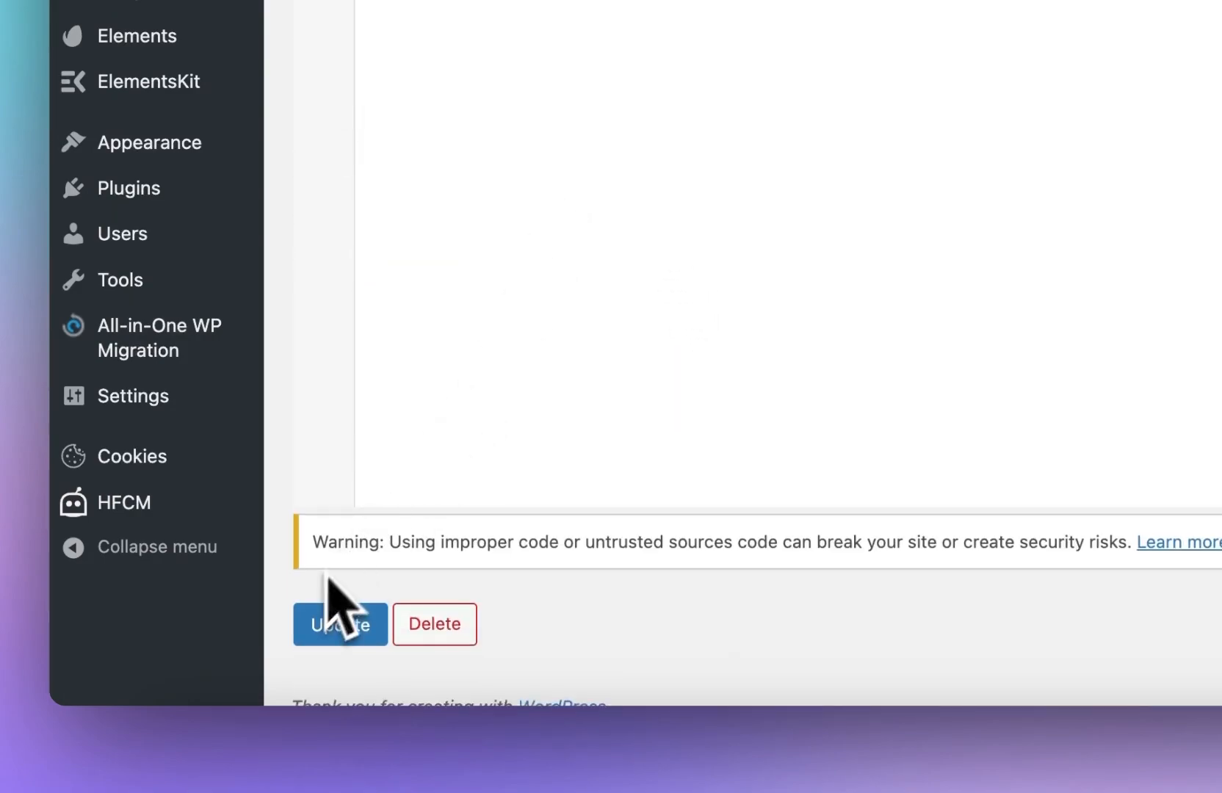
left_click(356, 631)
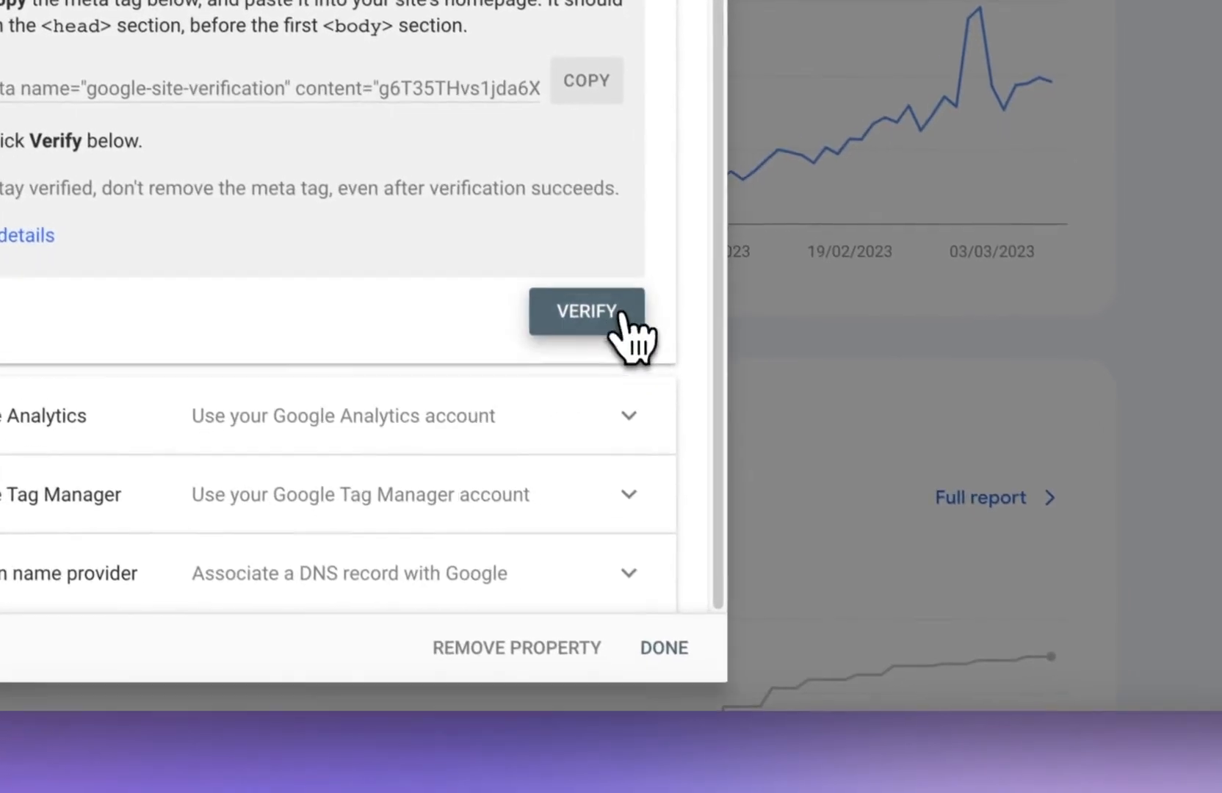
left_click(620, 314)
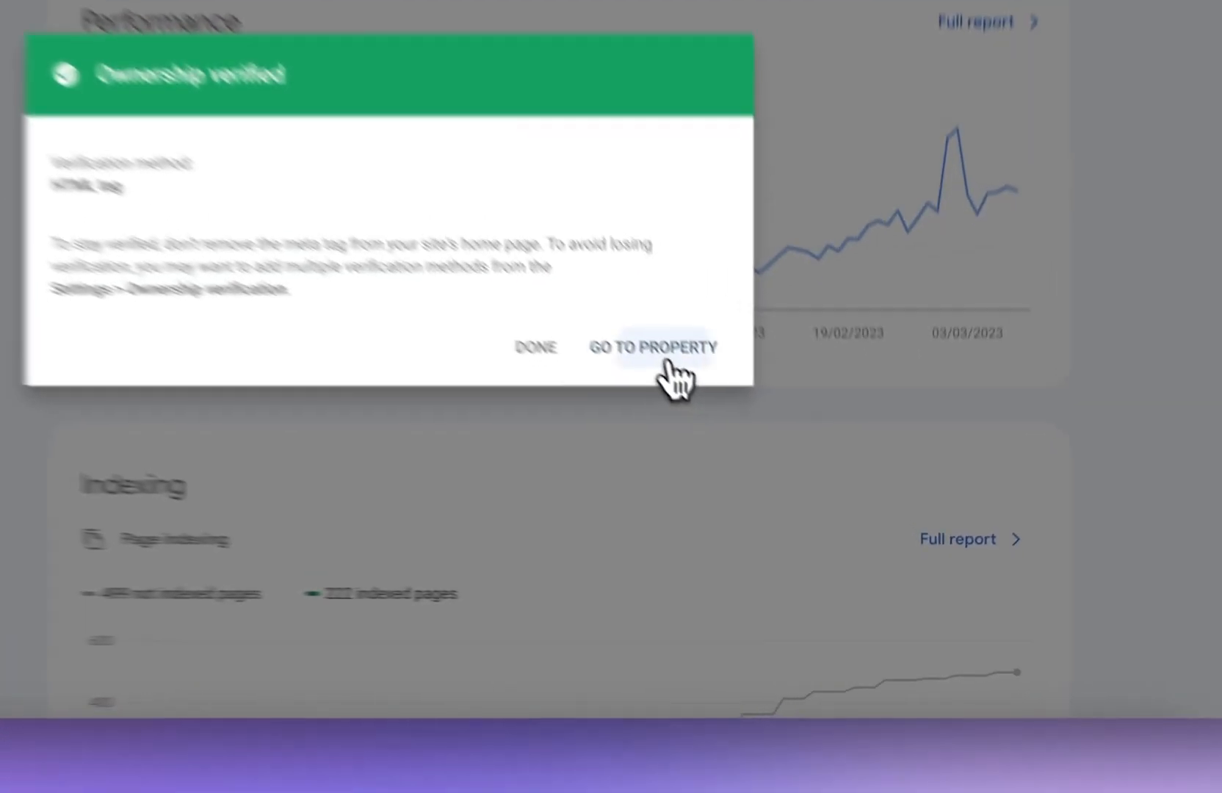
Step: Go to the verified property, then copy the sitemap index URL from Rank Math's sitemap settings
left_click(768, 484)
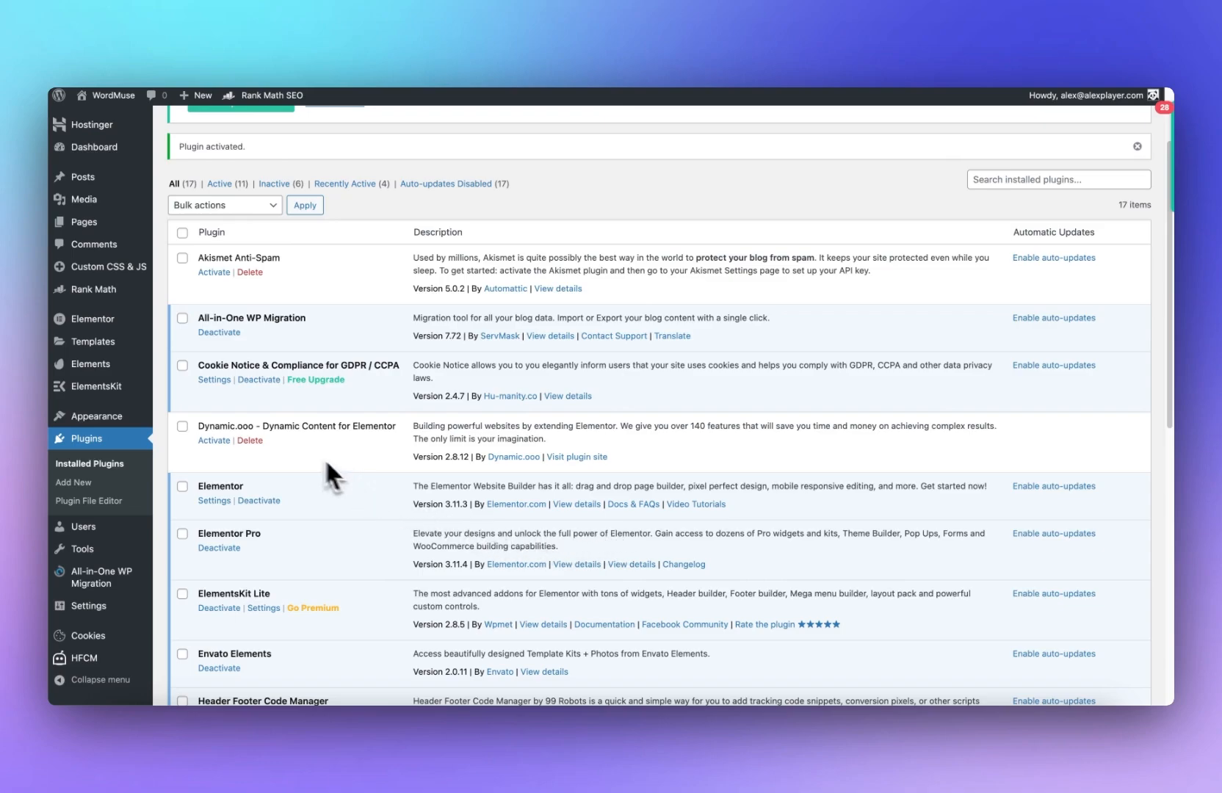
mouse_move(127, 318)
left_click(110, 296)
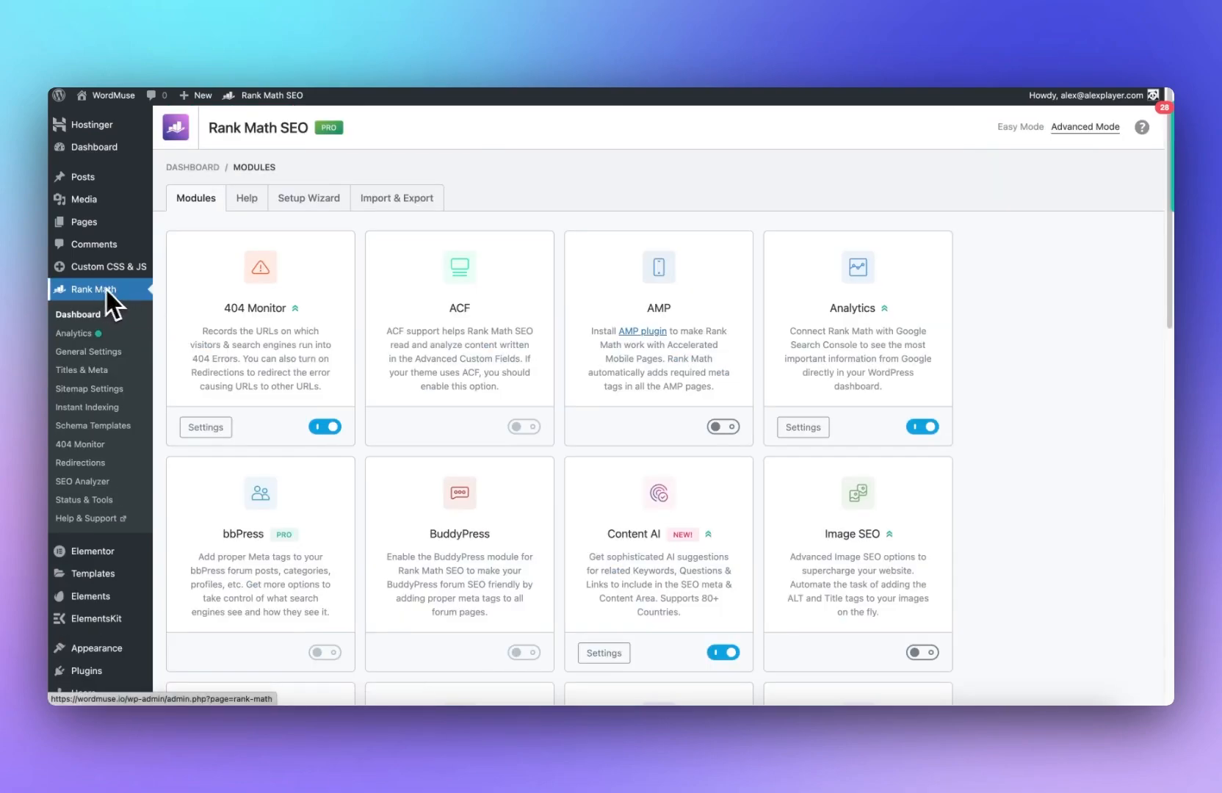
left_click(101, 391)
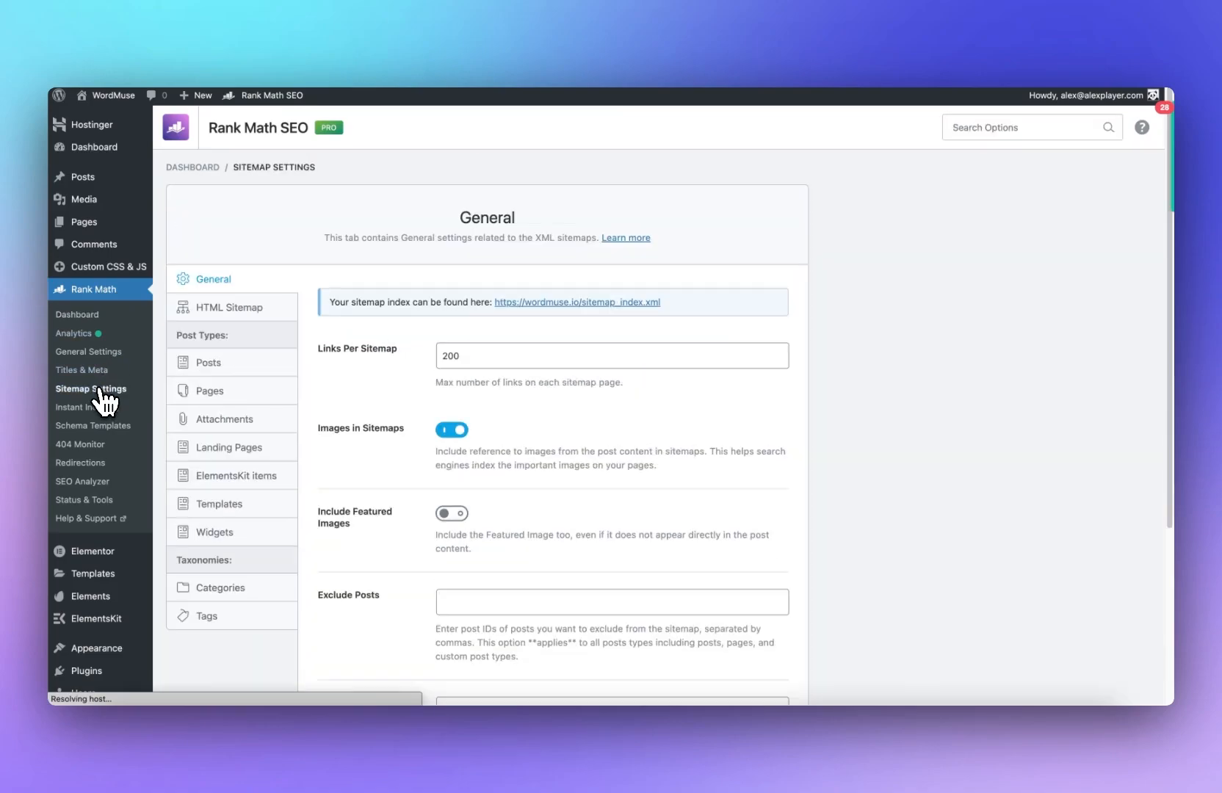
left_click(238, 307)
left_click(239, 352)
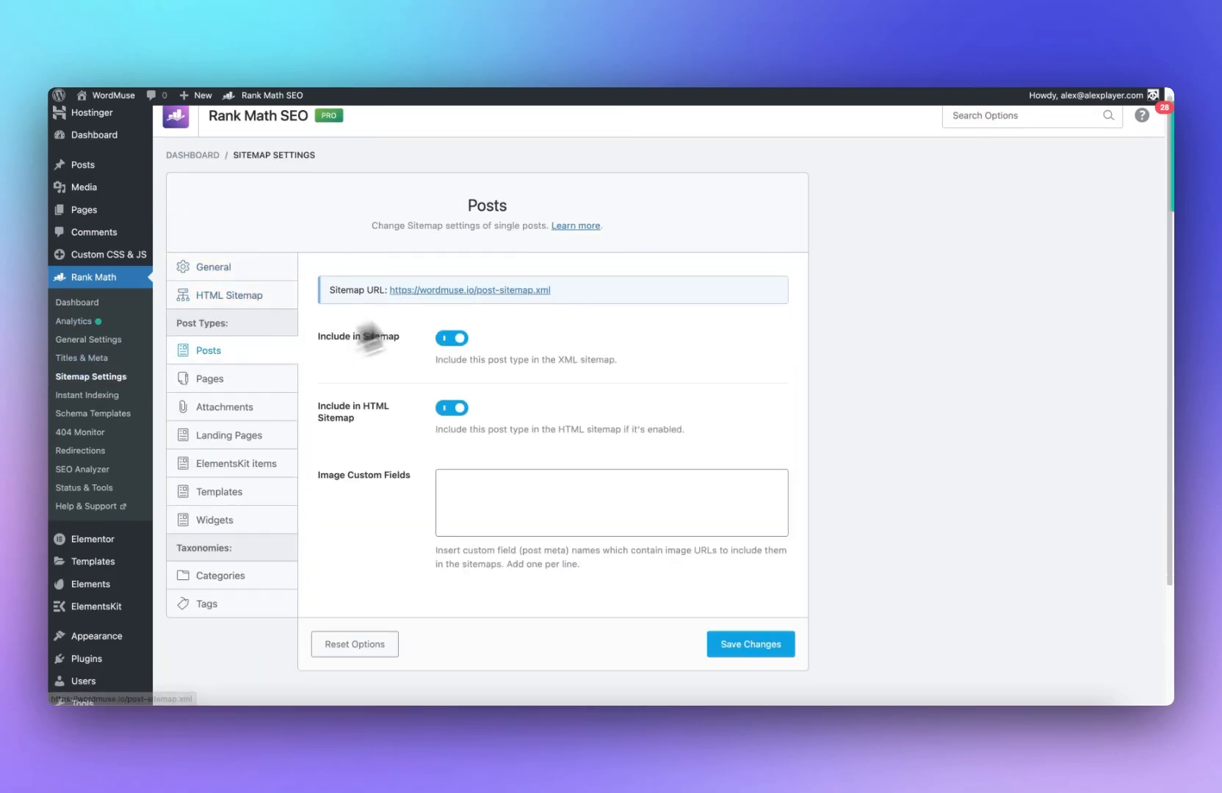
left_click(211, 379)
triple_click(425, 294)
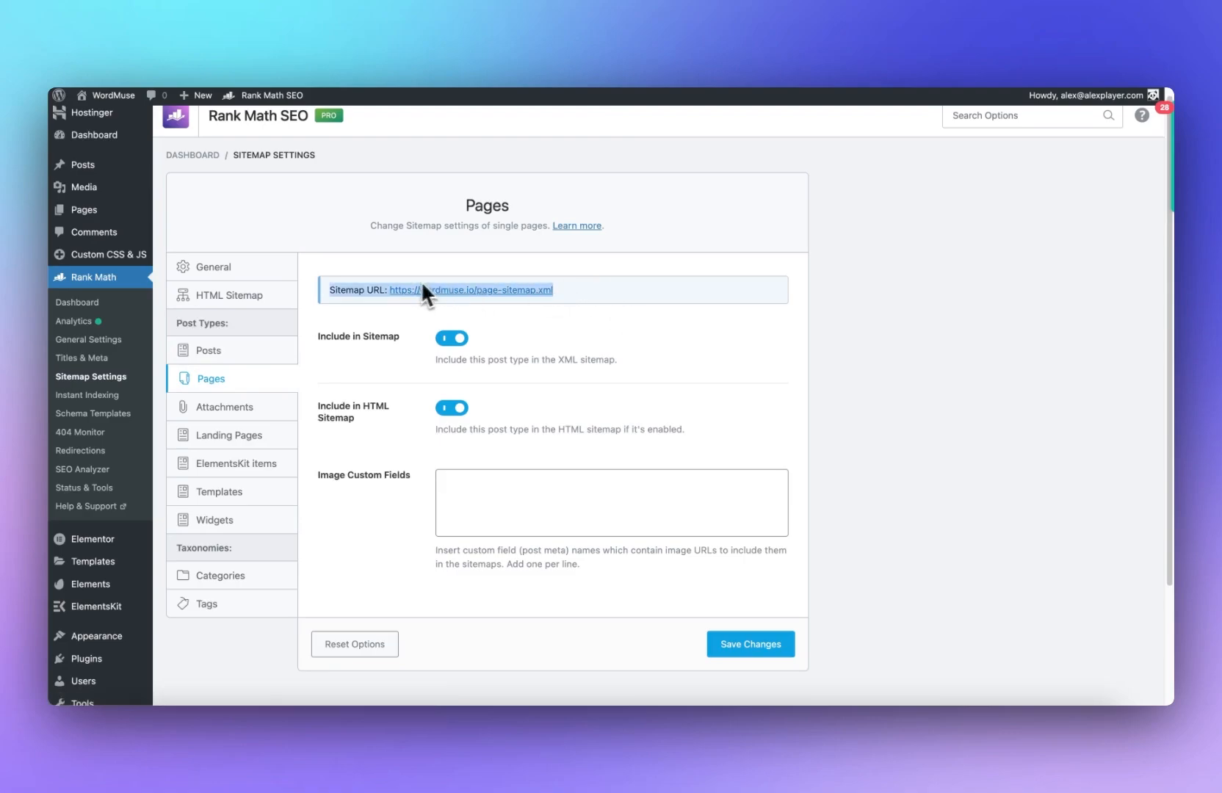
left_click(254, 271)
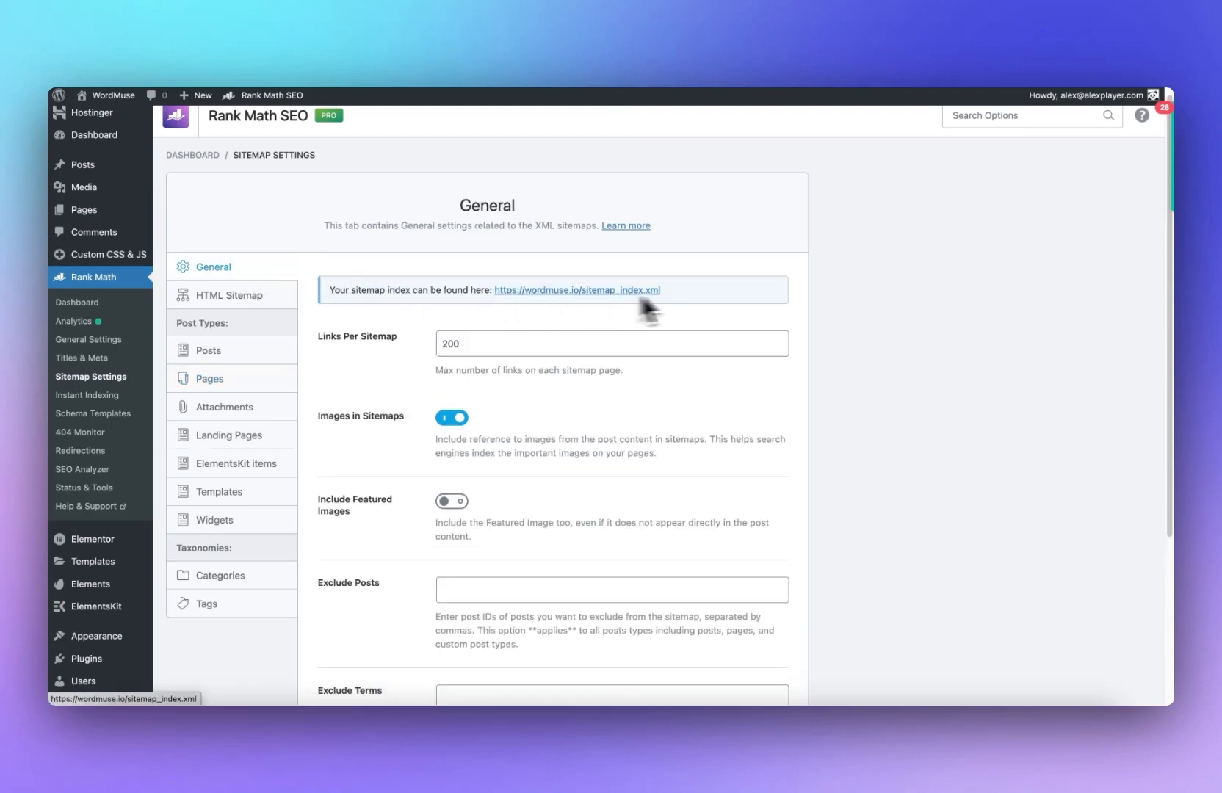
left_click_drag(661, 290, 495, 285)
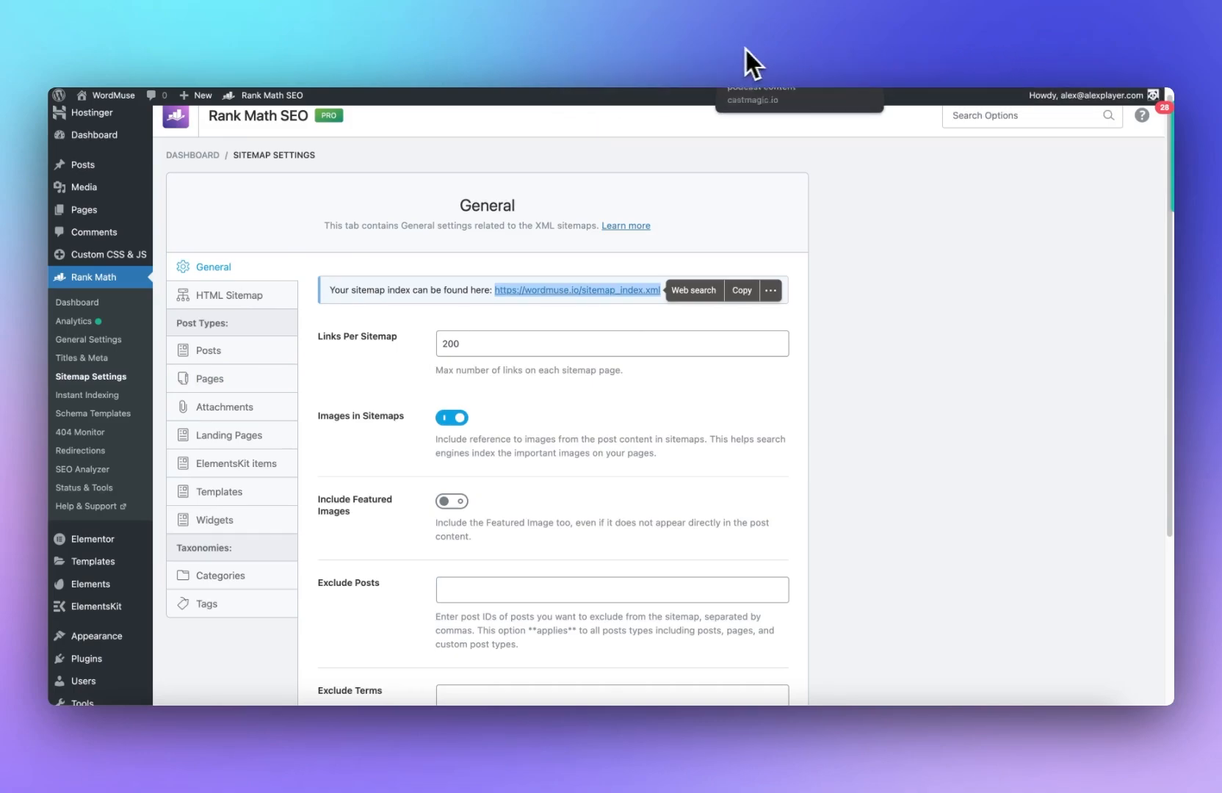
Step: Submit sitemap_index.xml as a new sitemap in Search Console and dismiss the confirmation
left_click(785, 60)
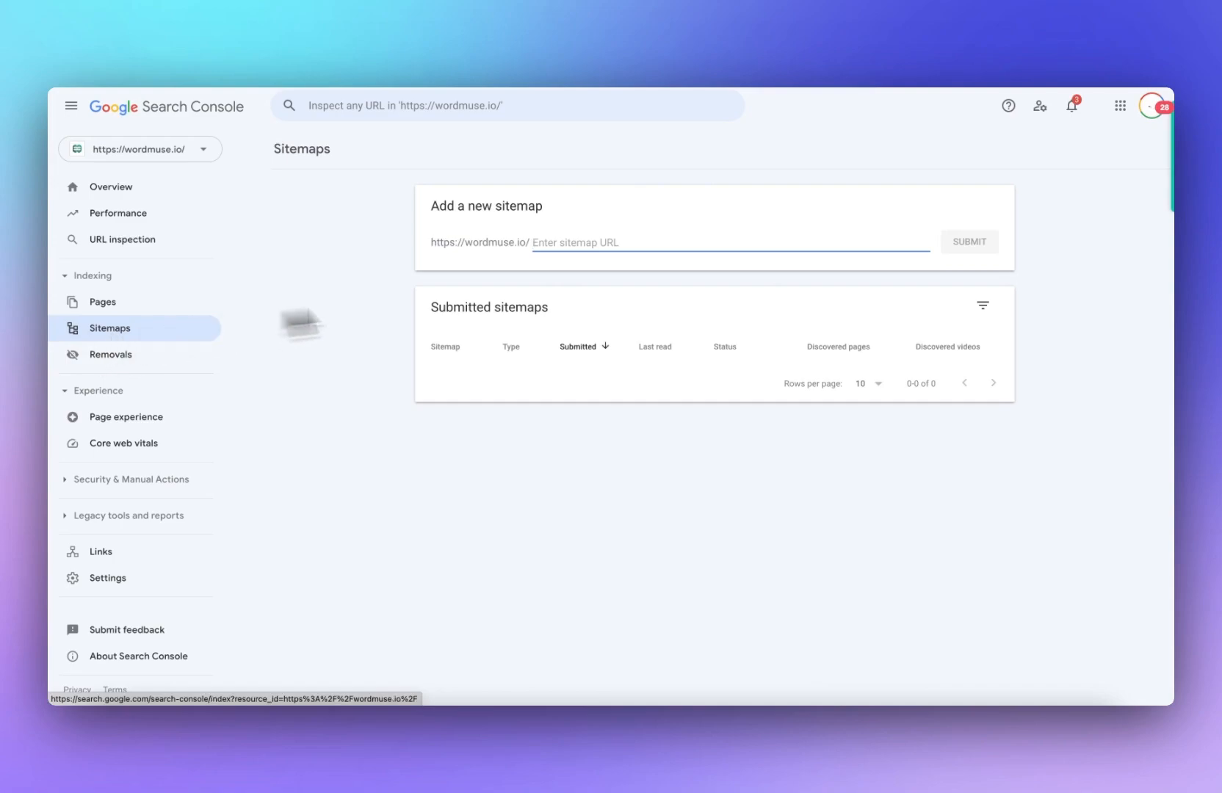
left_click(579, 248)
key("super+v")
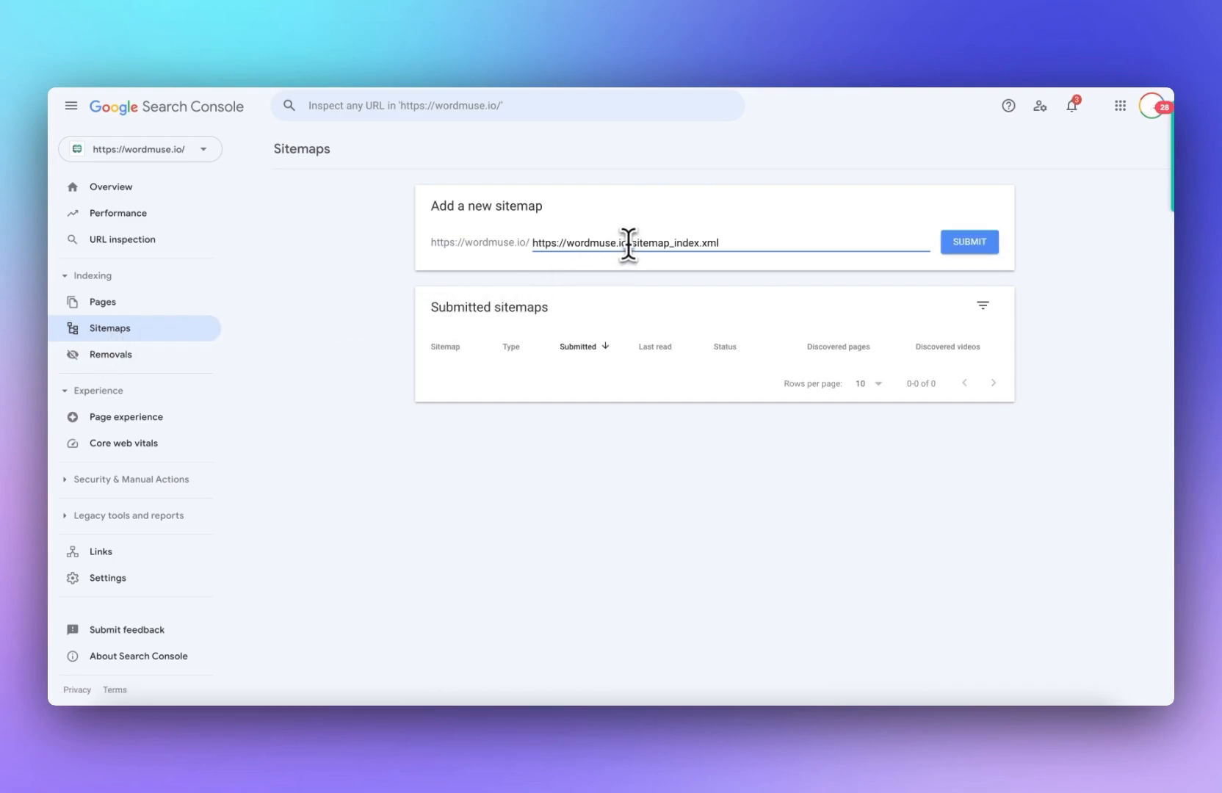
left_click_drag(628, 244, 435, 233)
key("BackSpace")
left_click(980, 251)
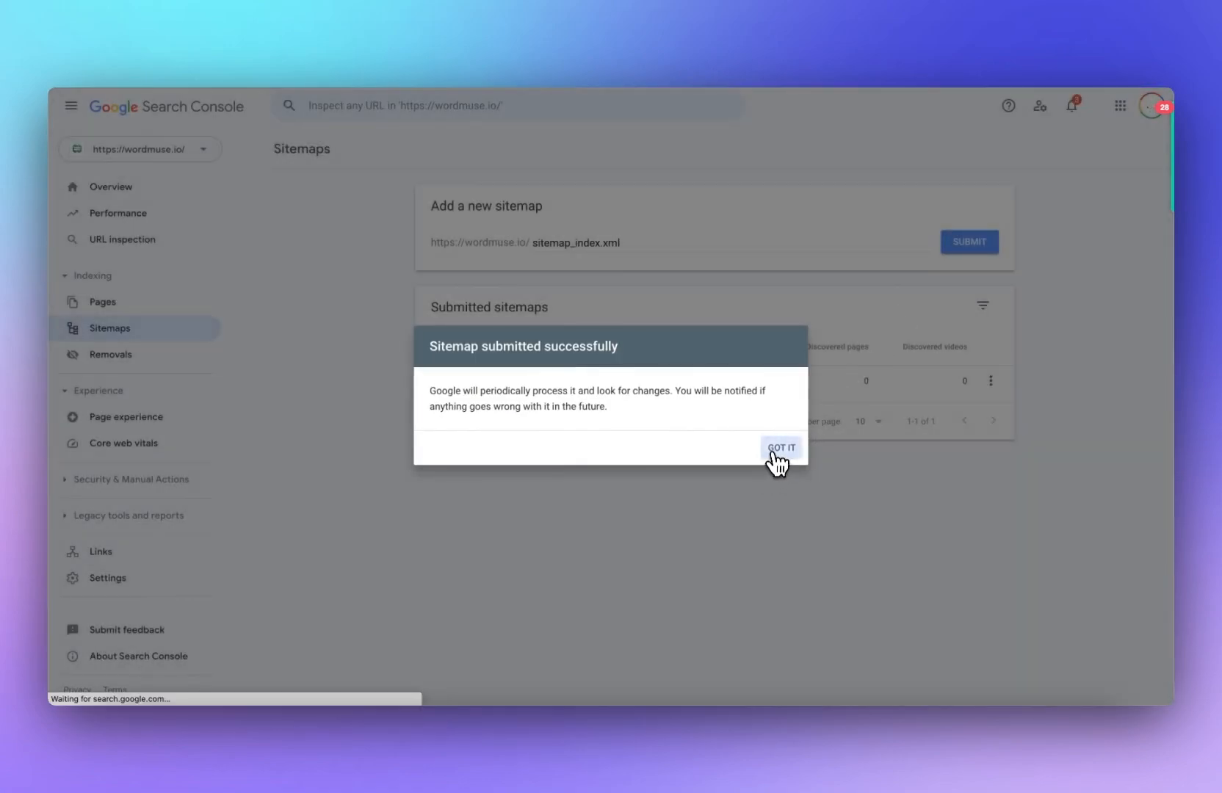
left_click(774, 449)
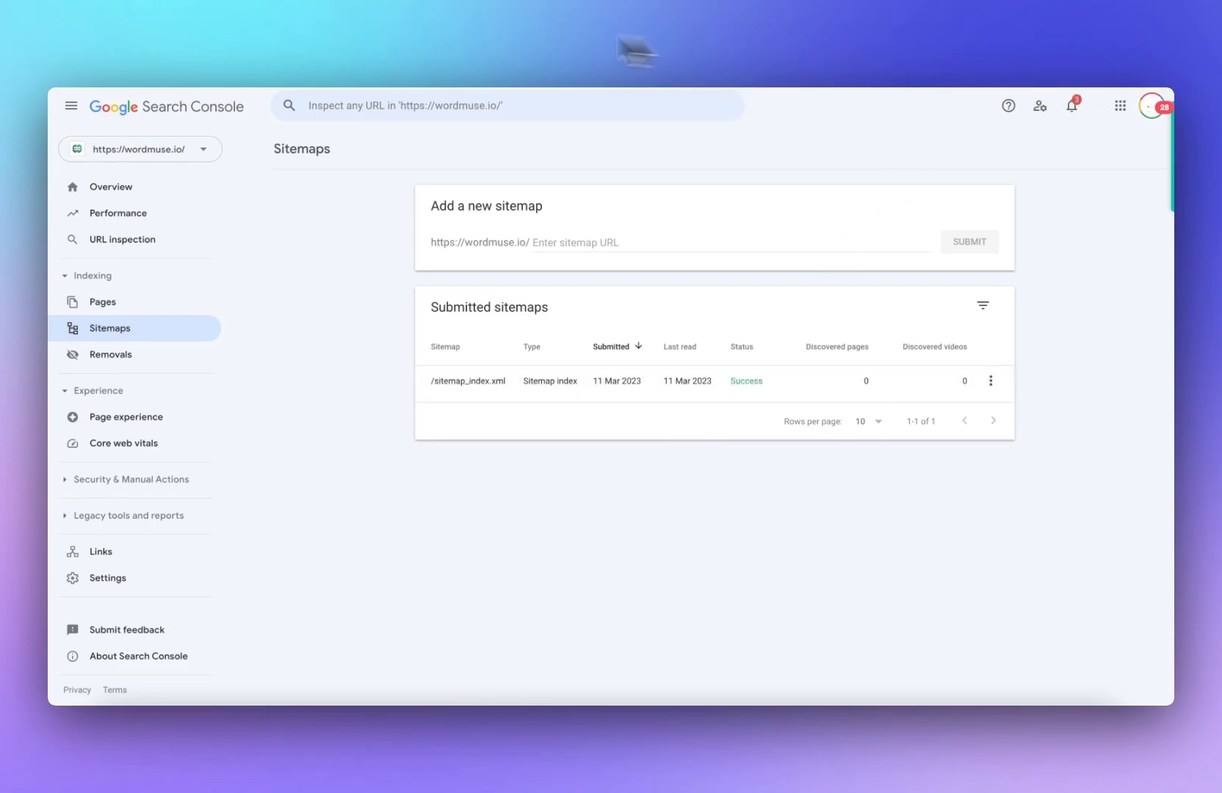
Step: Copy the posts sitemap URL from Rank Math and submit post-sitemap.xml in Search Console
left_click(471, 41)
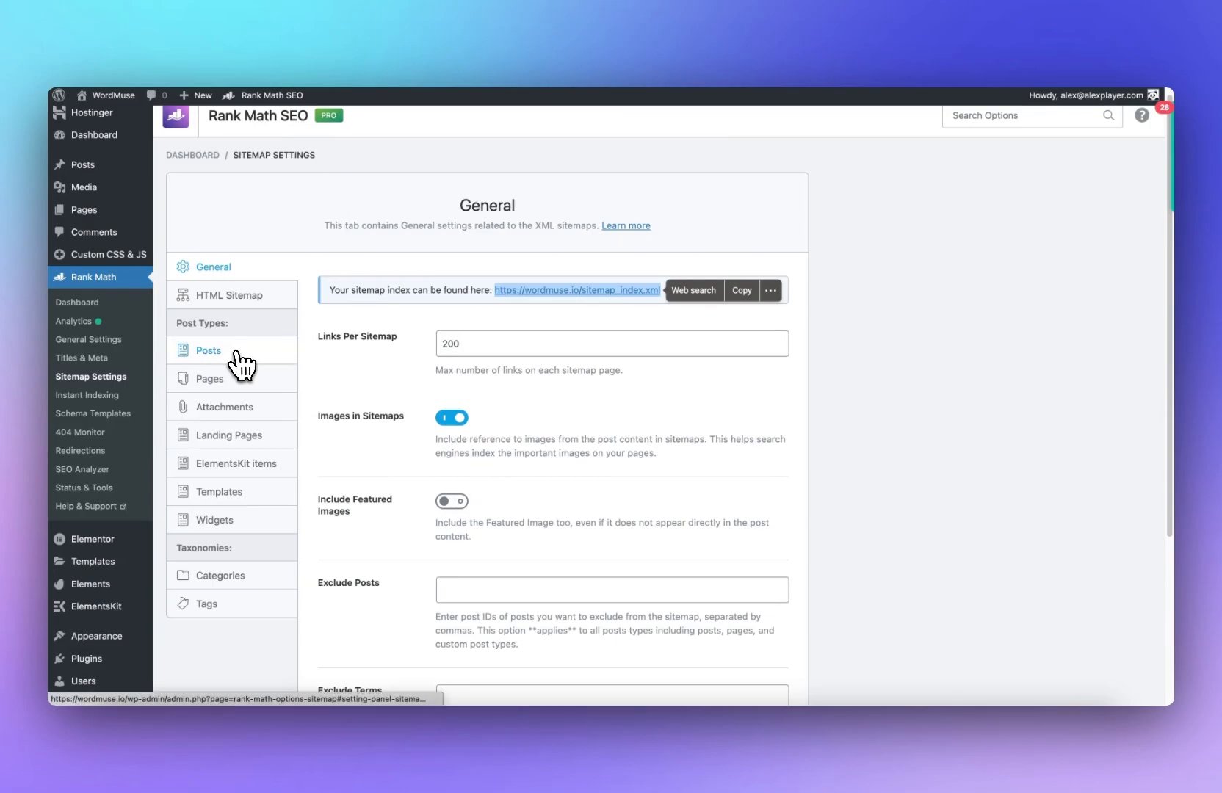
left_click(237, 351)
left_click_drag(552, 290, 390, 289)
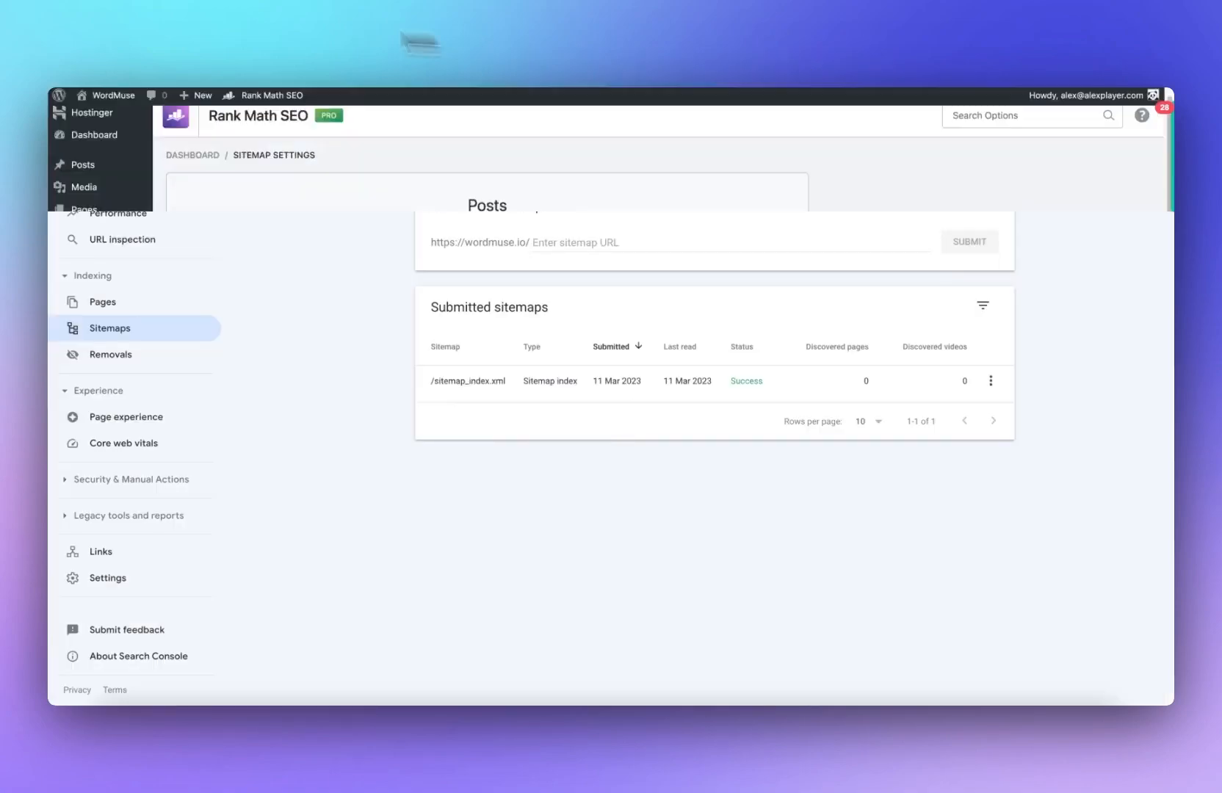
key("super+v")
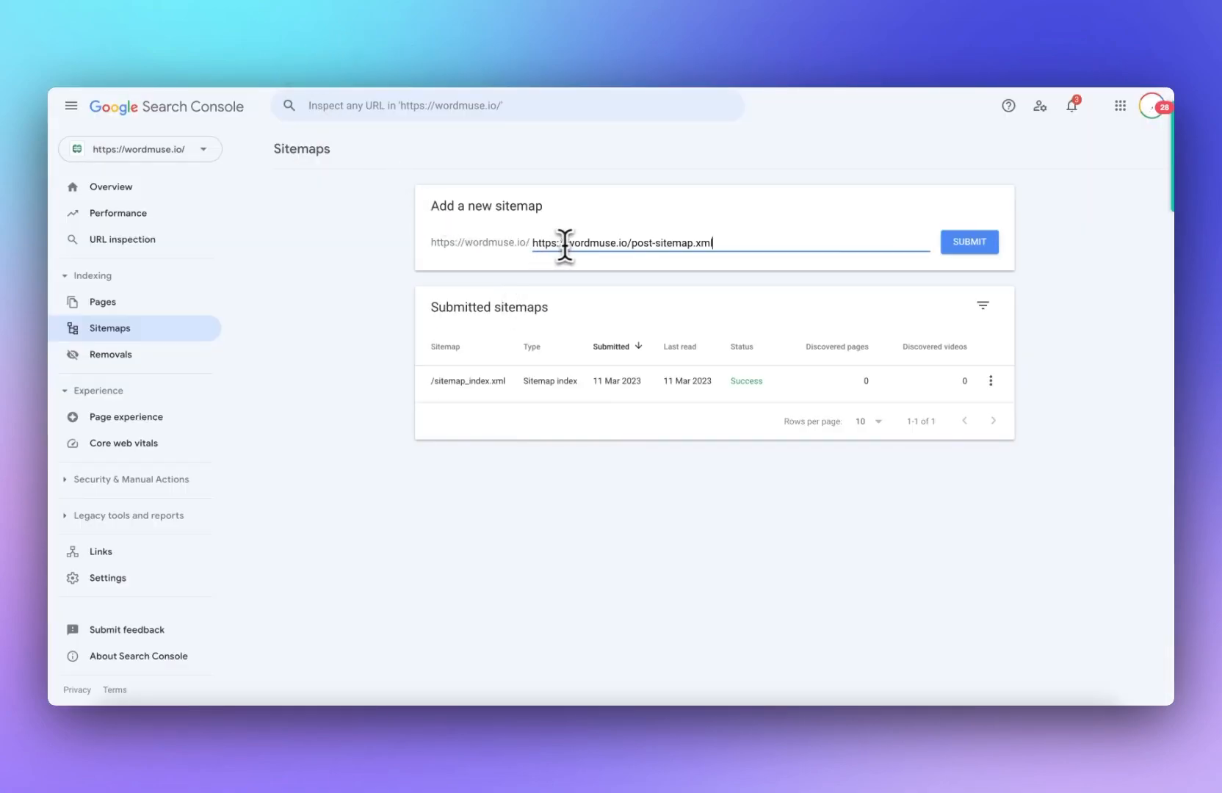
left_click_drag(632, 242, 455, 250)
key("BackSpace")
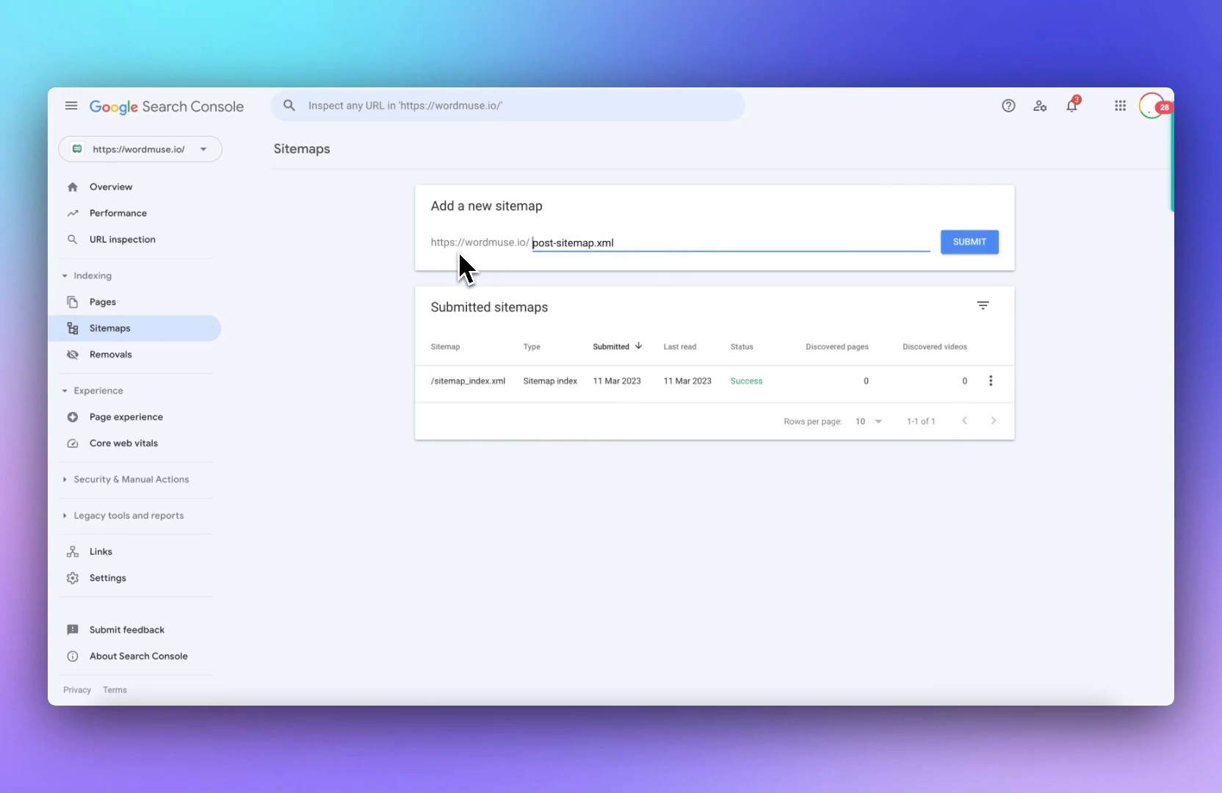
left_click(962, 245)
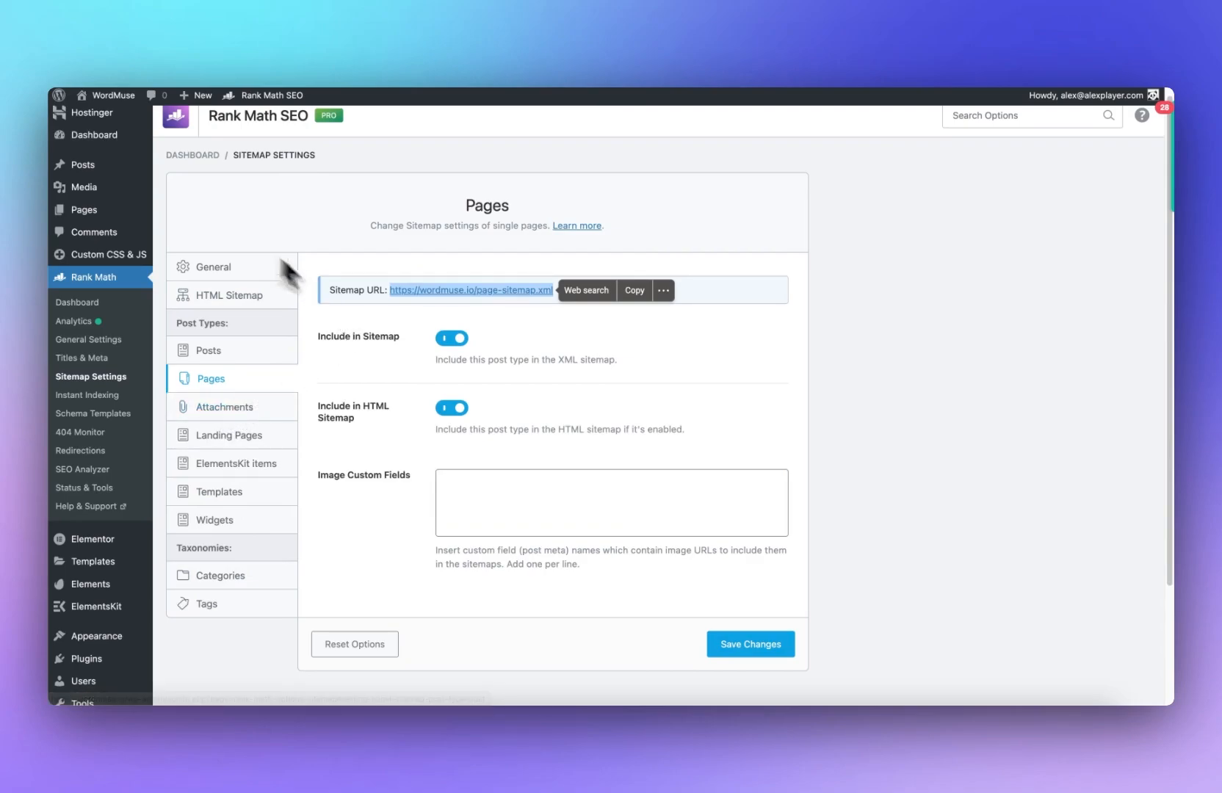
Step: Switch to AppSumo and open the partner portal's asset library
right_click(125, 96)
left_click(131, 99)
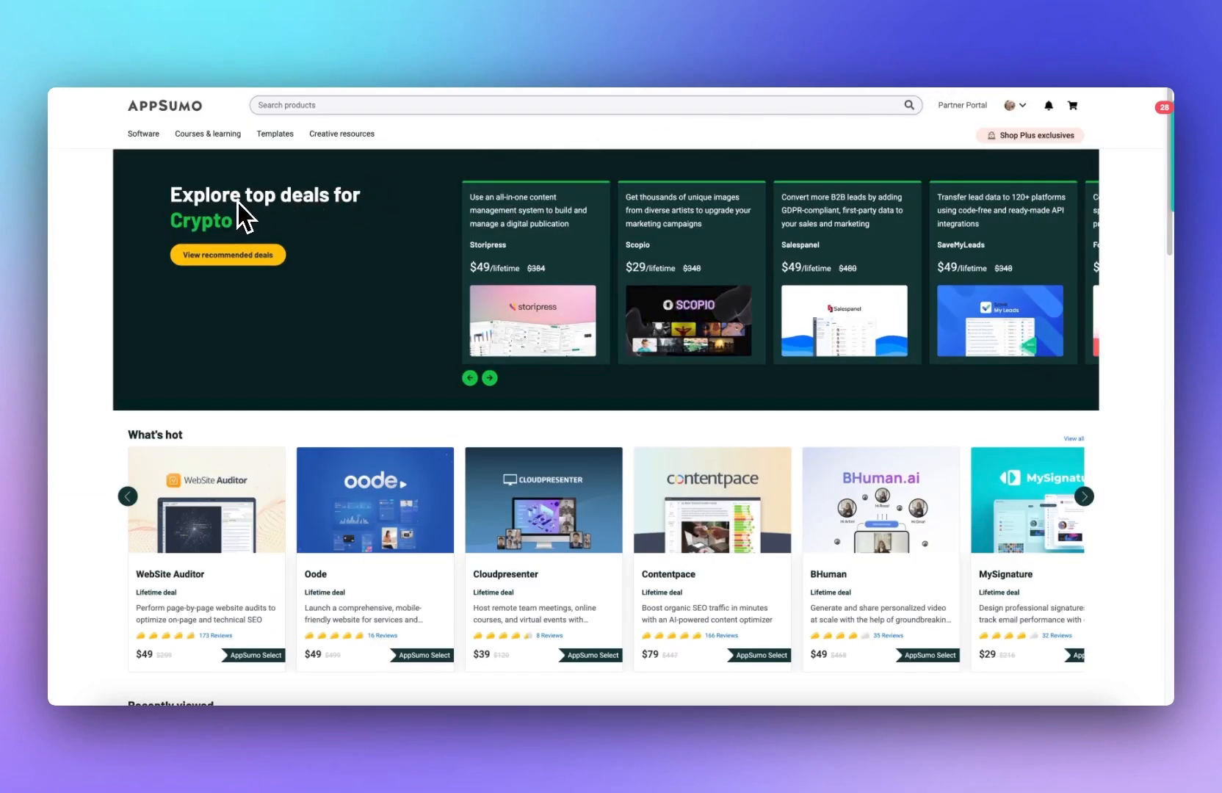
scroll(257, 191, "down", 3)
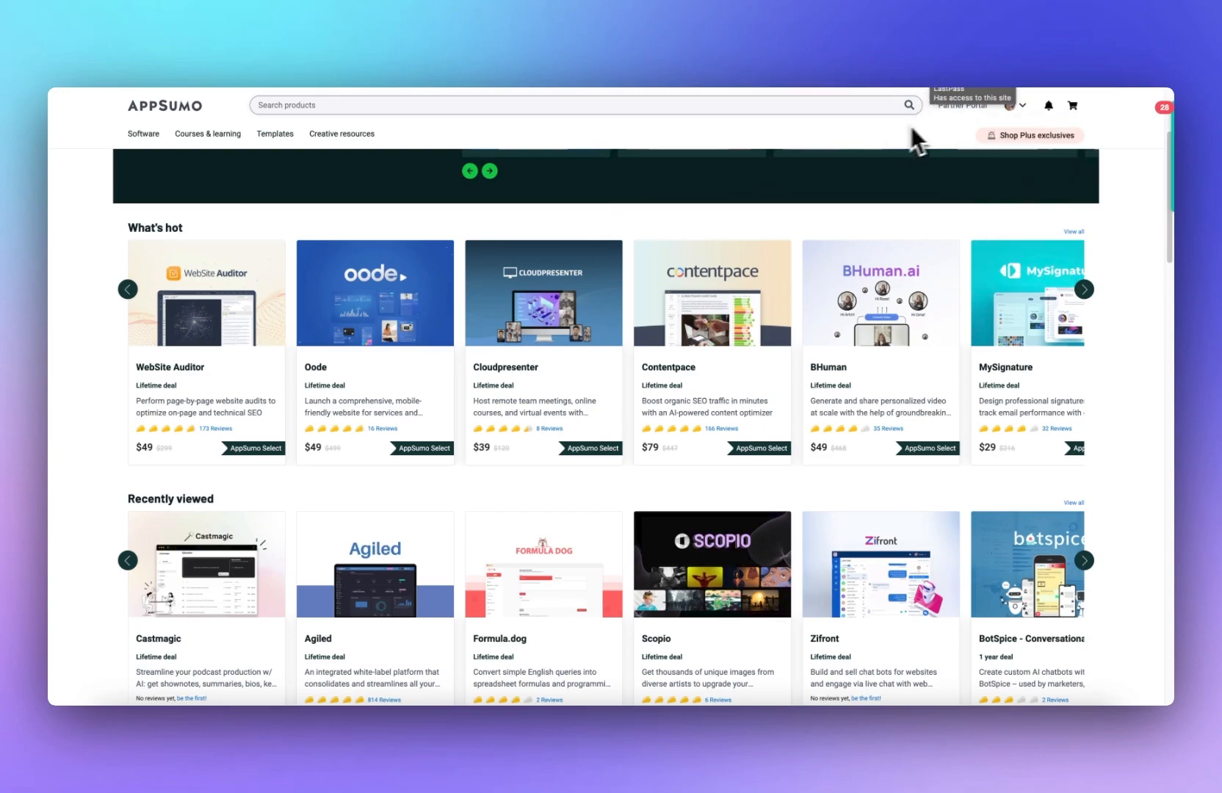
left_click(1006, 129)
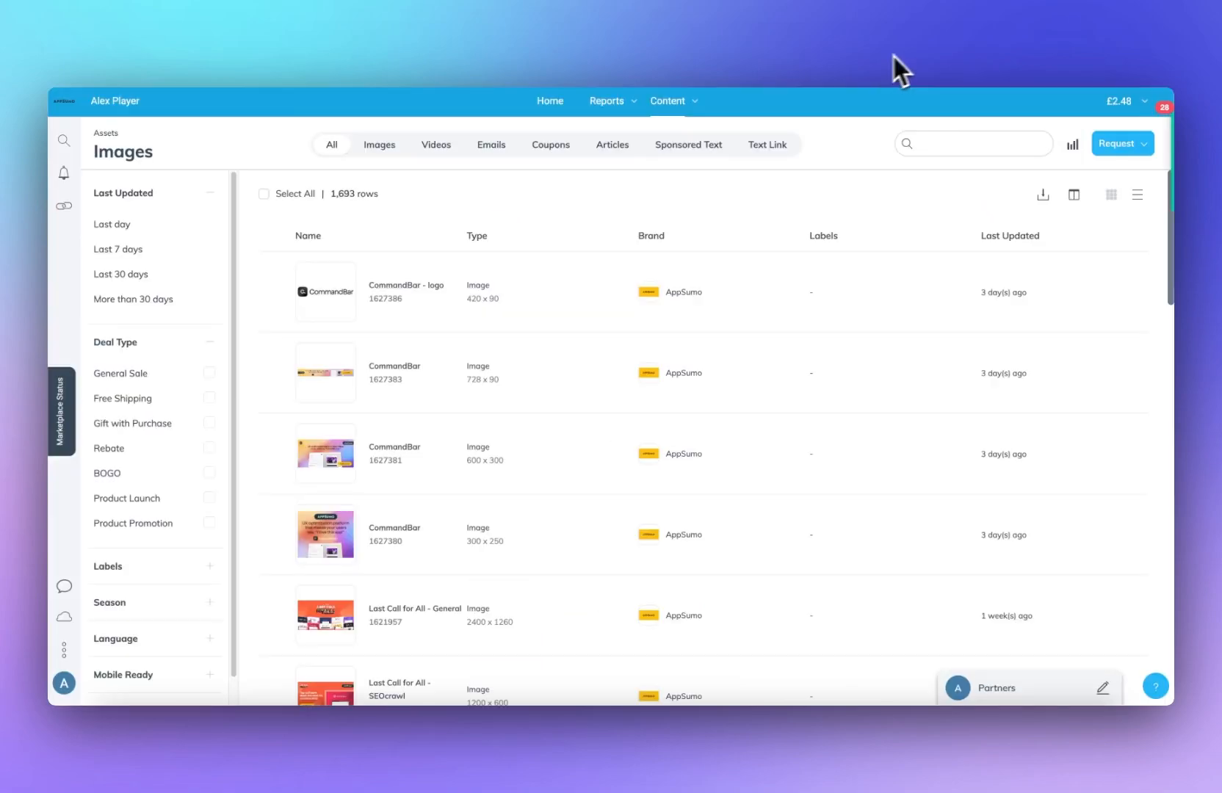
Step: Open the Last Call for All - SEOcrawl 1456 x 180 banner and copy its ad code
scroll(351, 220, "down", 2)
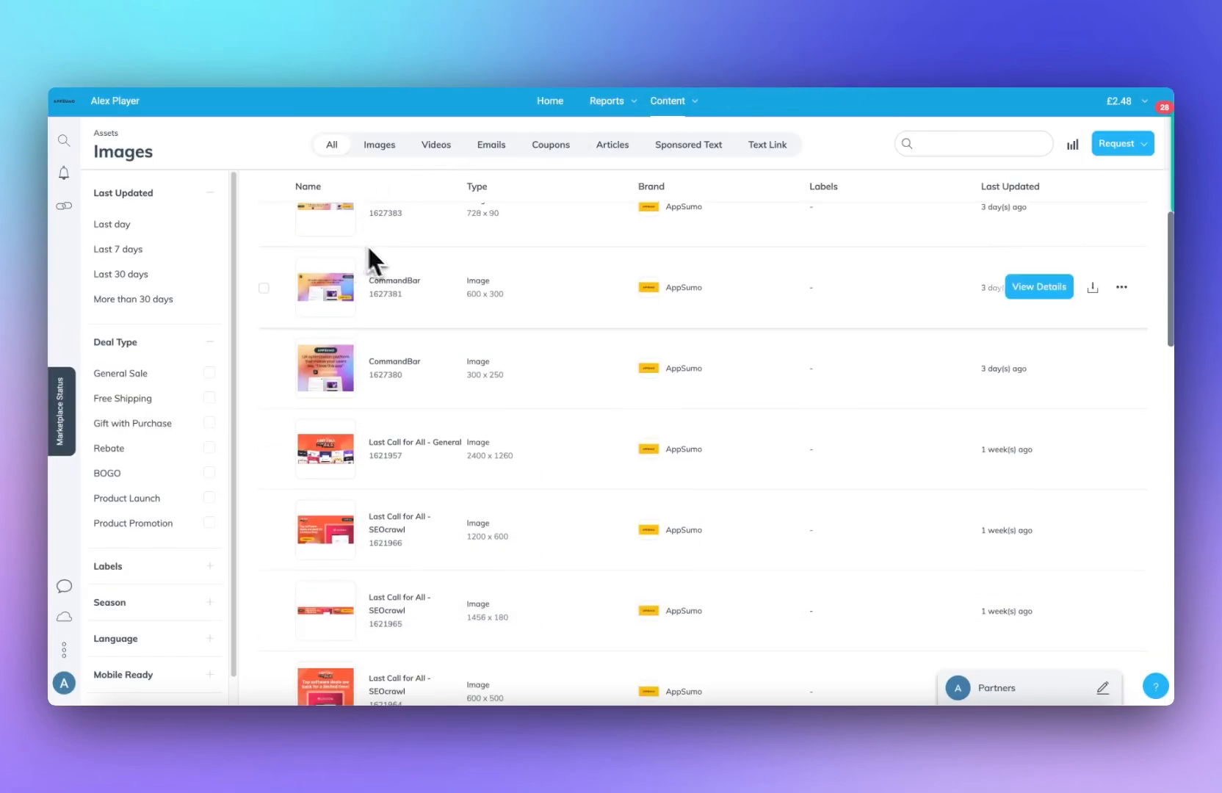
scroll(450, 380, "up", 2)
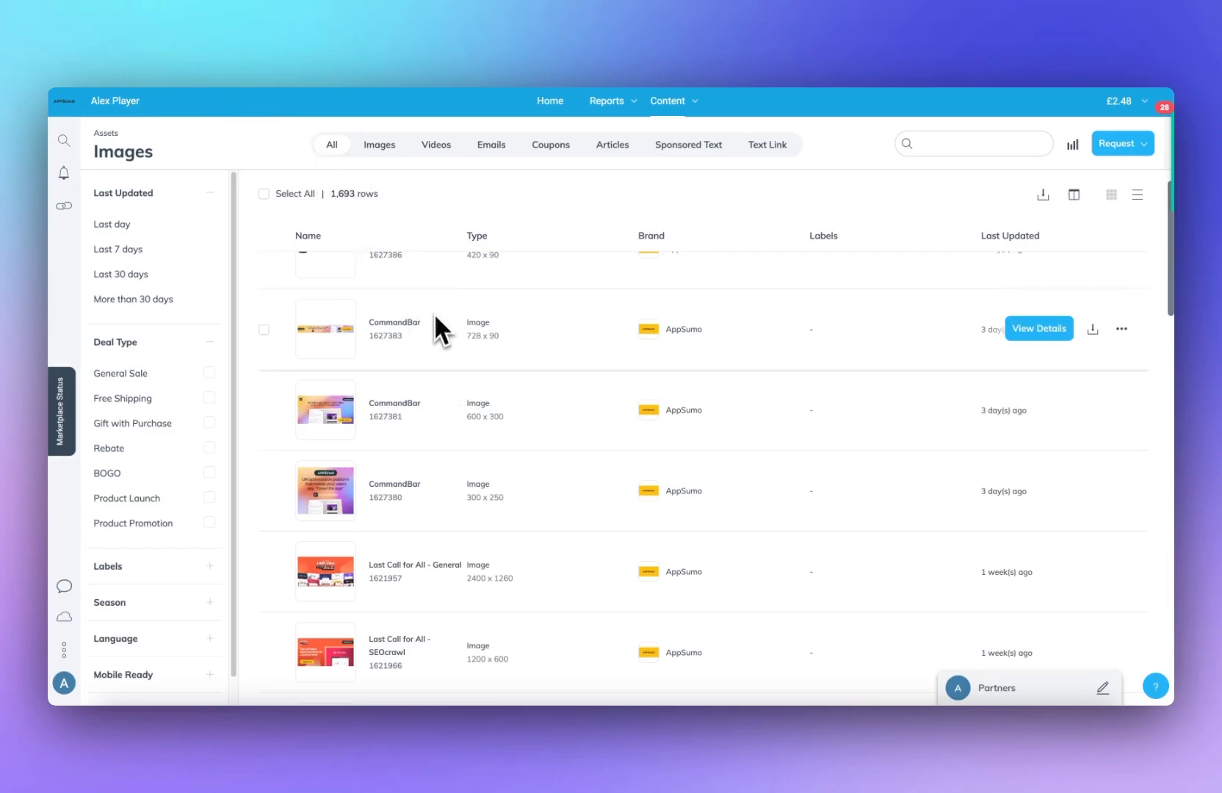
scroll(455, 342, "down", 4)
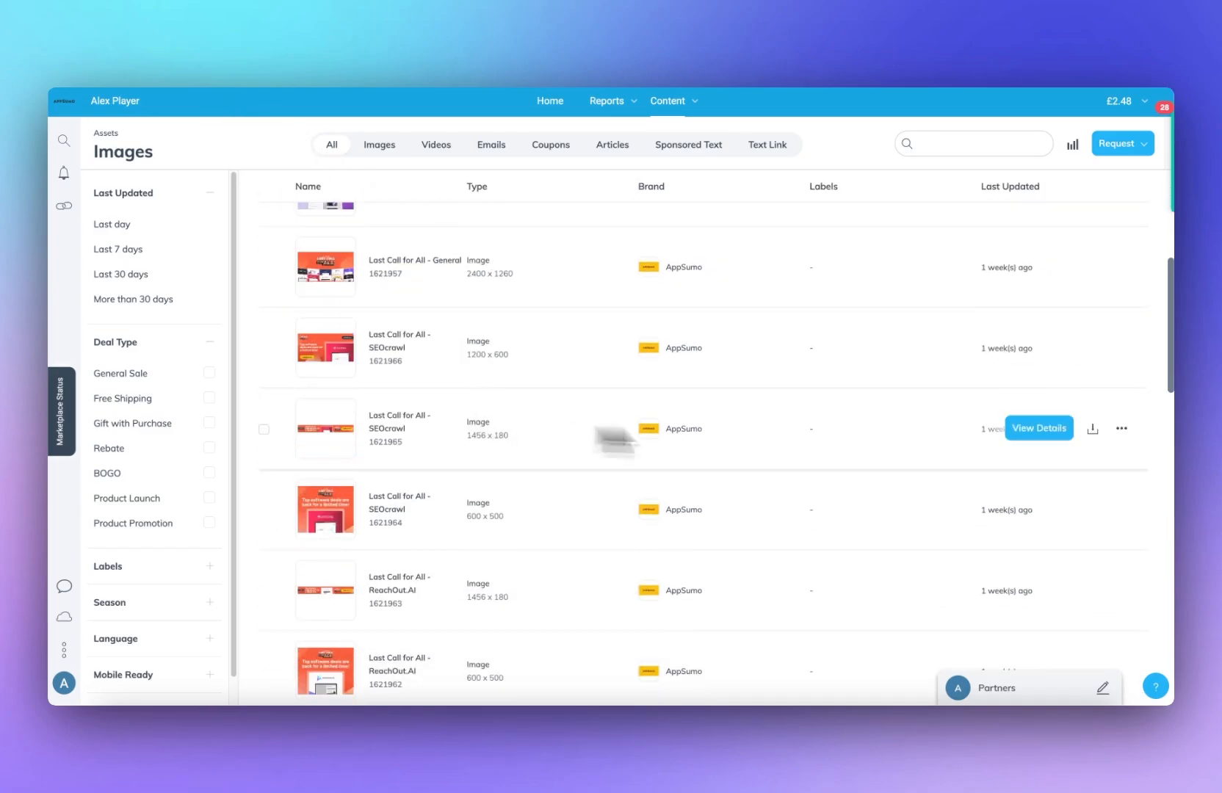
left_click(1051, 429)
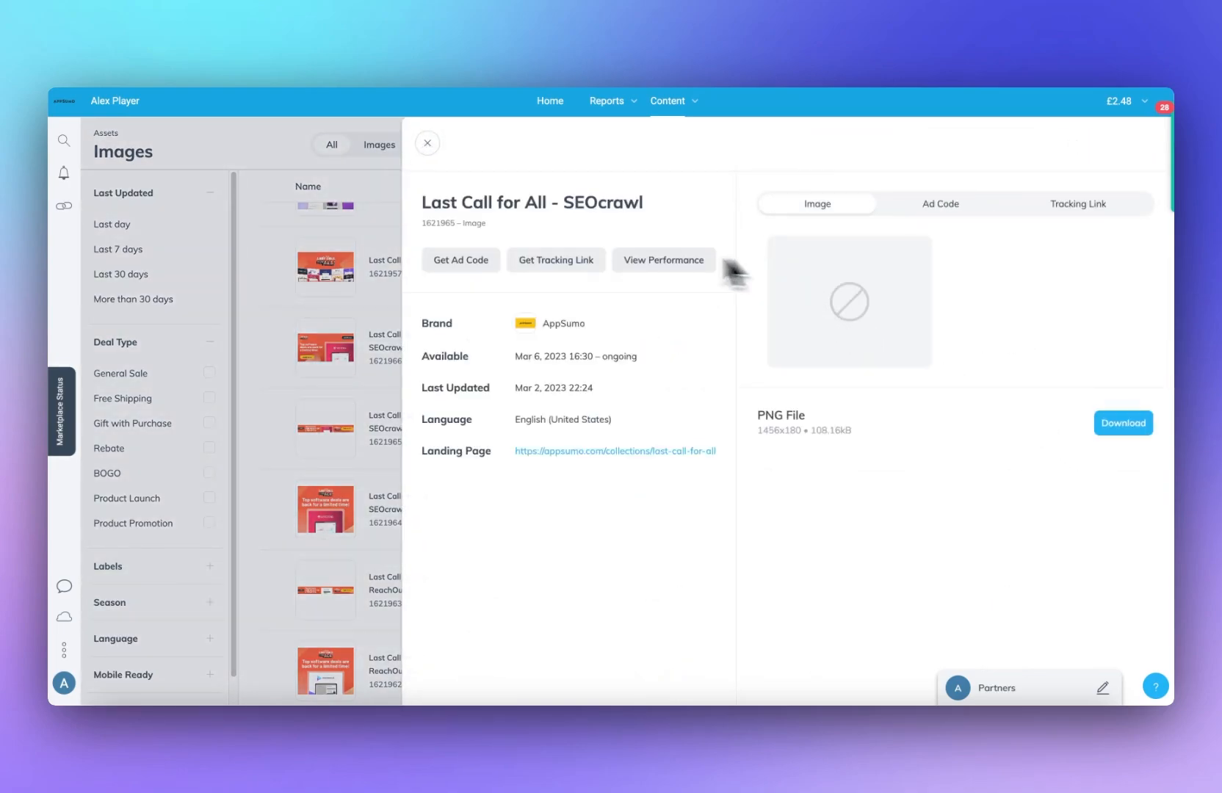
left_click(485, 263)
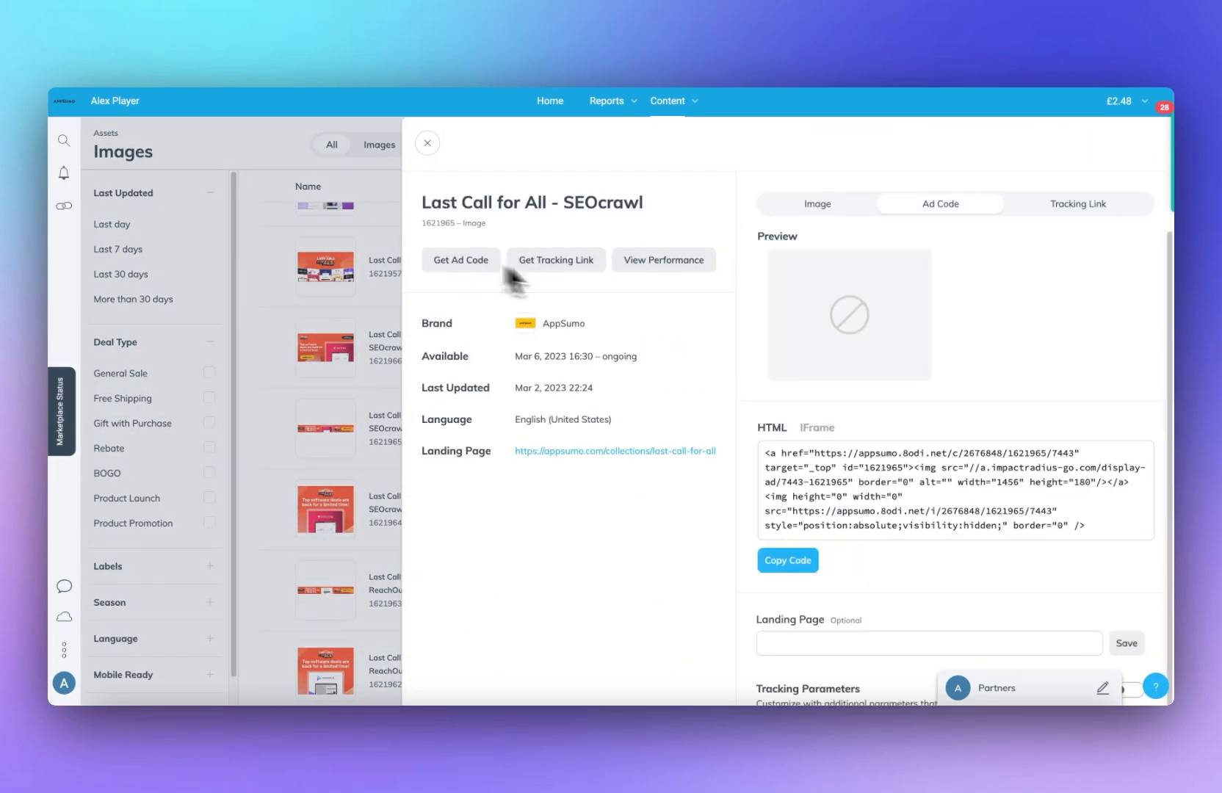
left_click(787, 561)
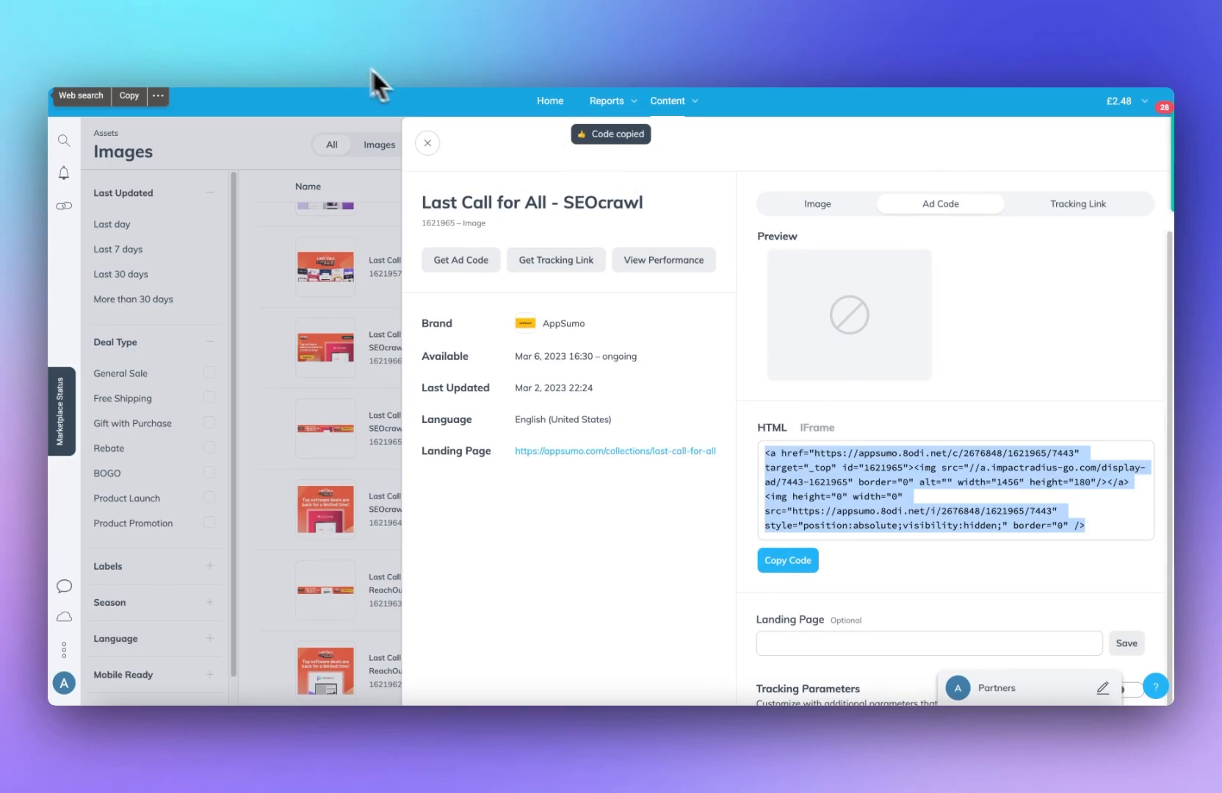
Step: Switch to the Elementor editor of the home page and add a new single-column section
left_click(308, 48)
left_click(264, 50)
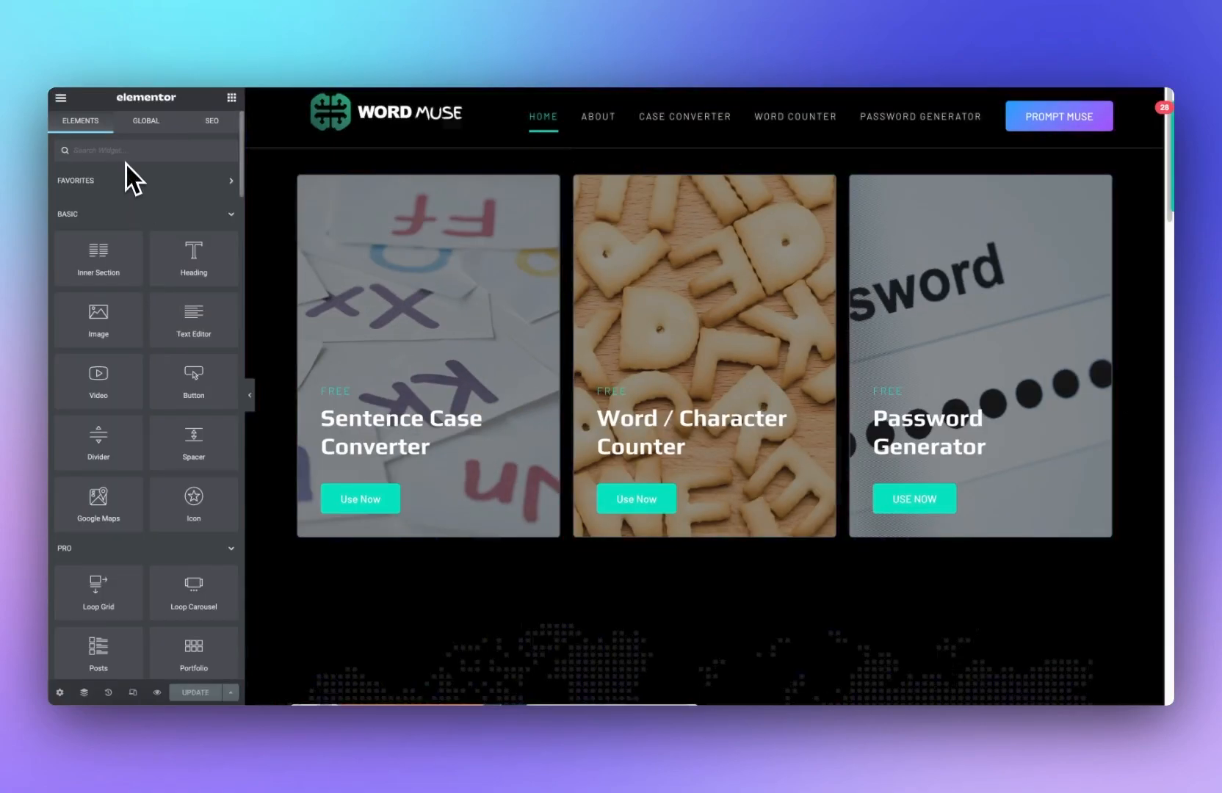
left_click(125, 159)
type("html")
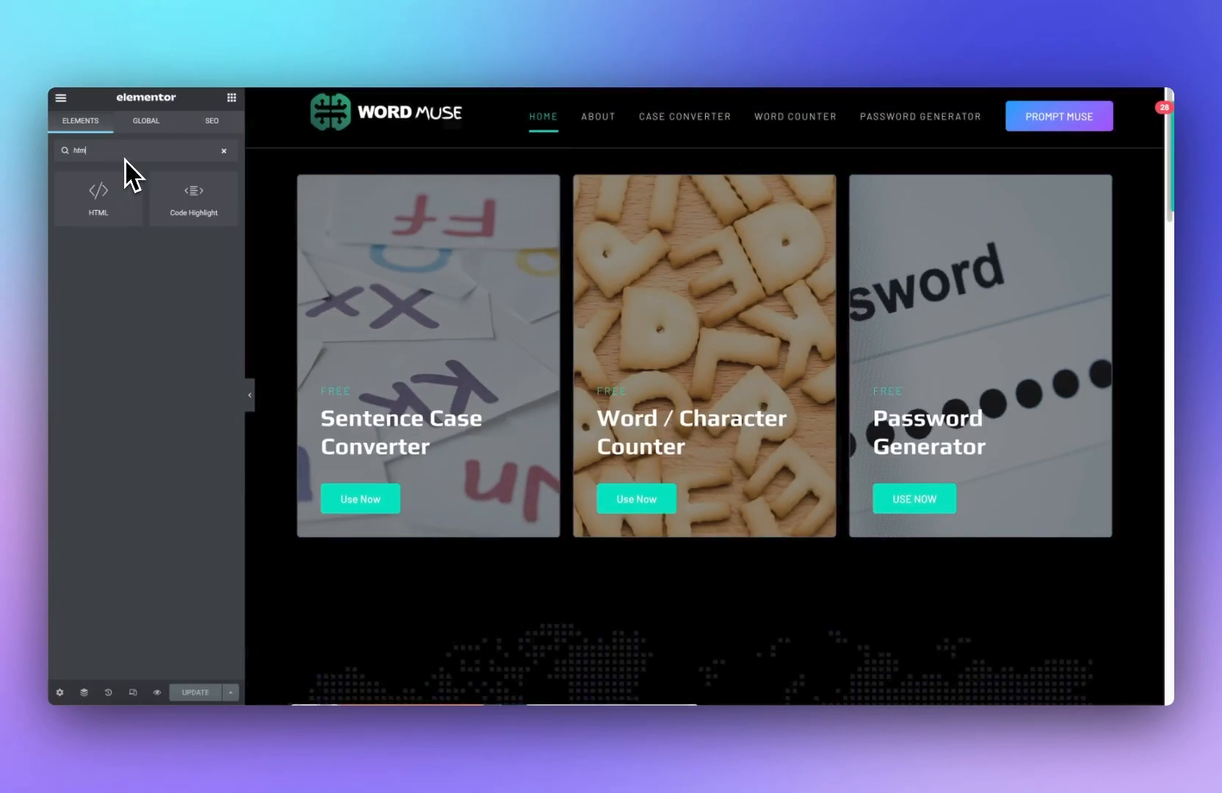
scroll(705, 396, "down", 3)
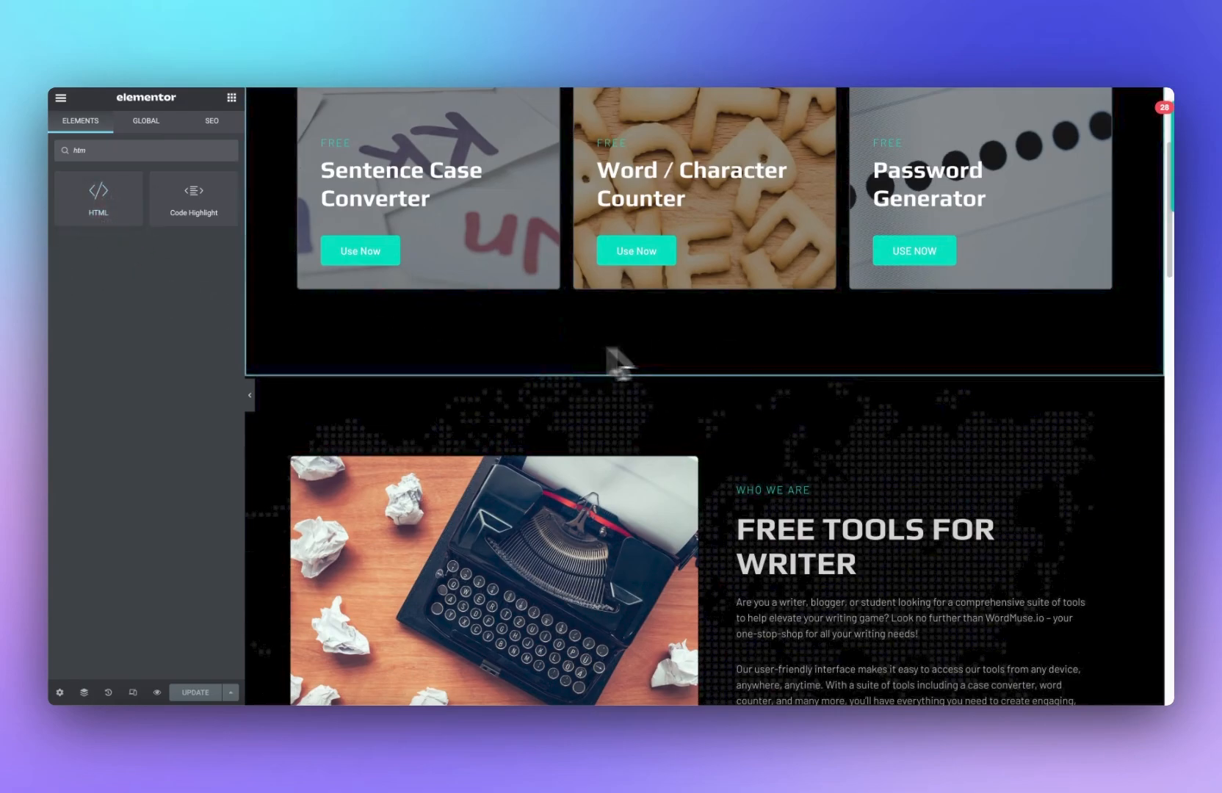
scroll(639, 375, "up", 3)
scroll(615, 514, "down", 12)
scroll(622, 527, "down", 10)
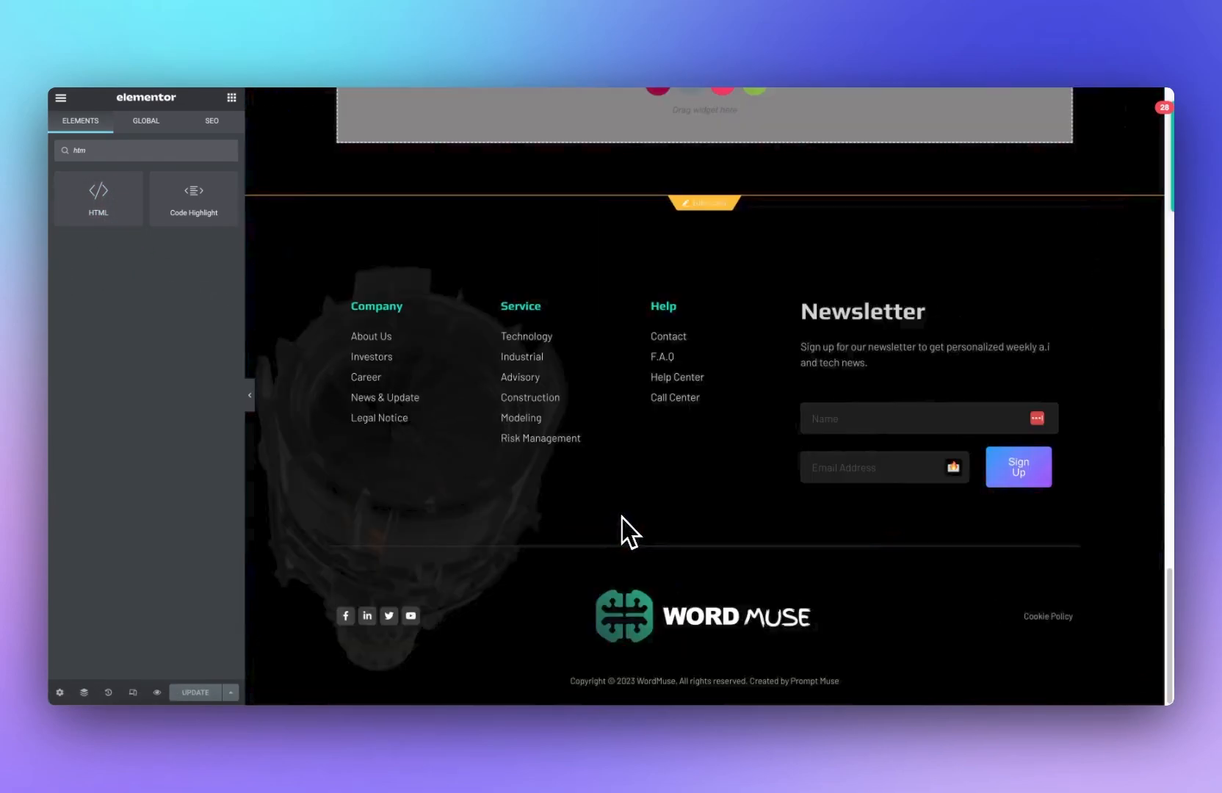
scroll(734, 353, "up", 6)
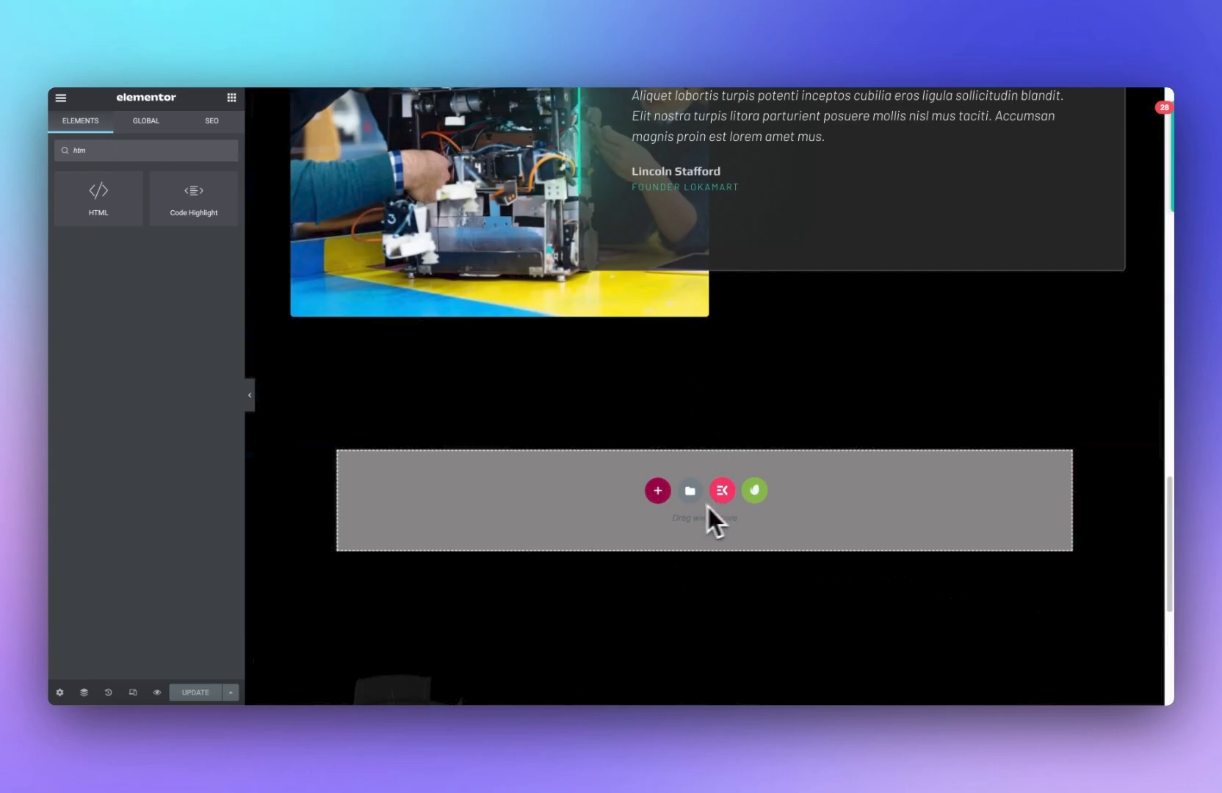
left_click(657, 492)
left_click(602, 525)
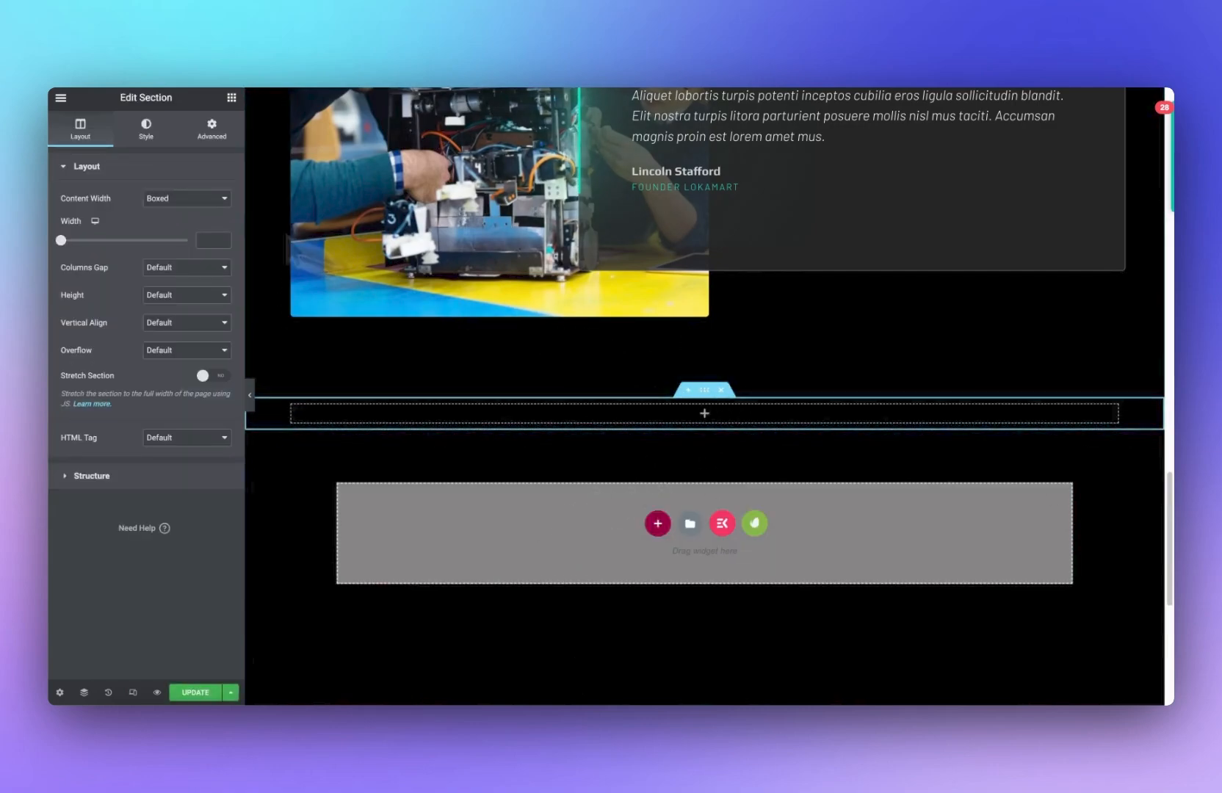
Step: Place an HTML widget in the new section below the tool cards, paste the ad code, and update the page
left_click(231, 98)
type("ht")
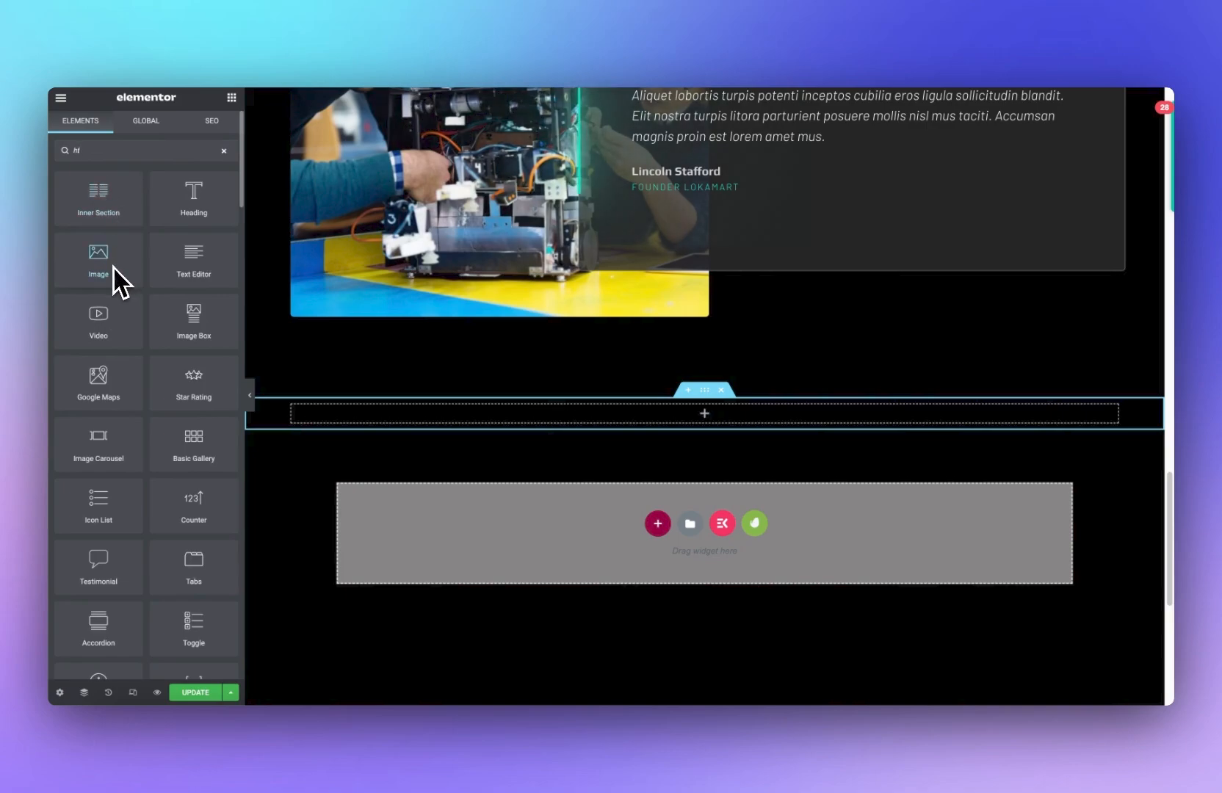
type("m")
left_click_drag(99, 199, 545, 428)
left_click(140, 261)
key("super+v")
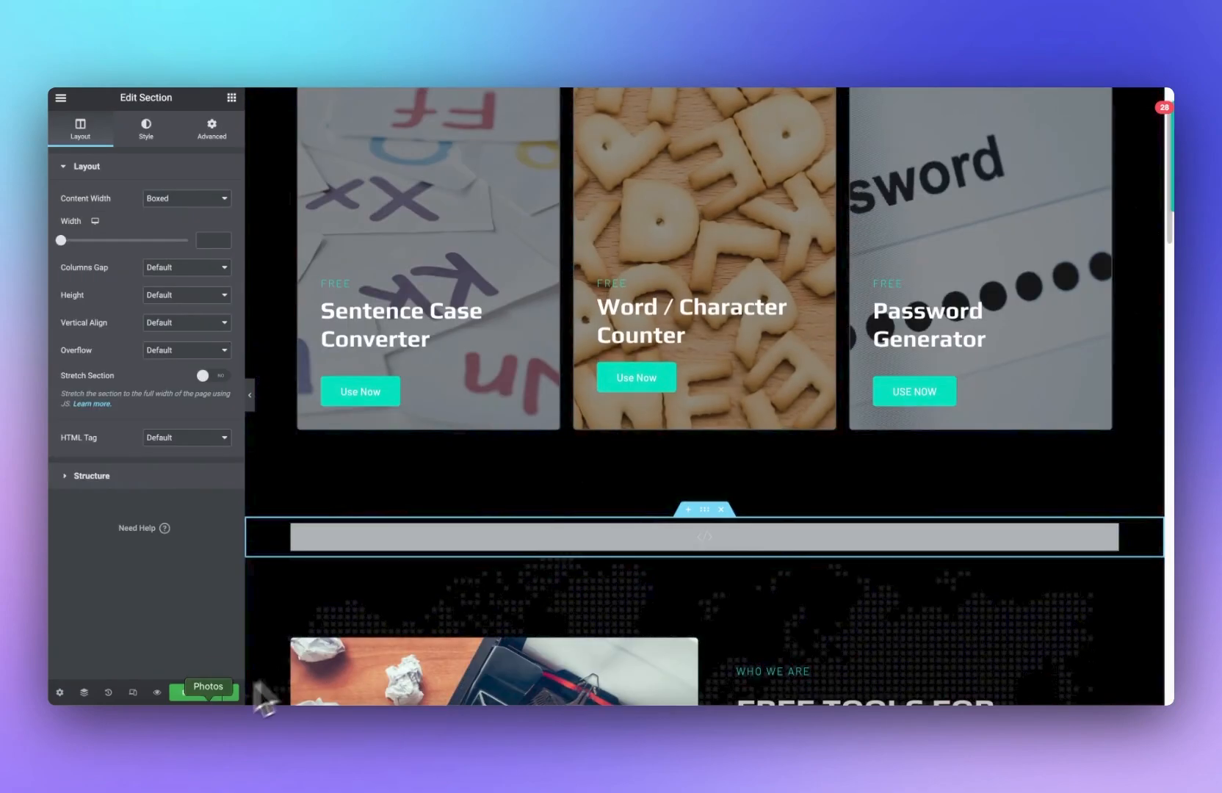
left_click(192, 692)
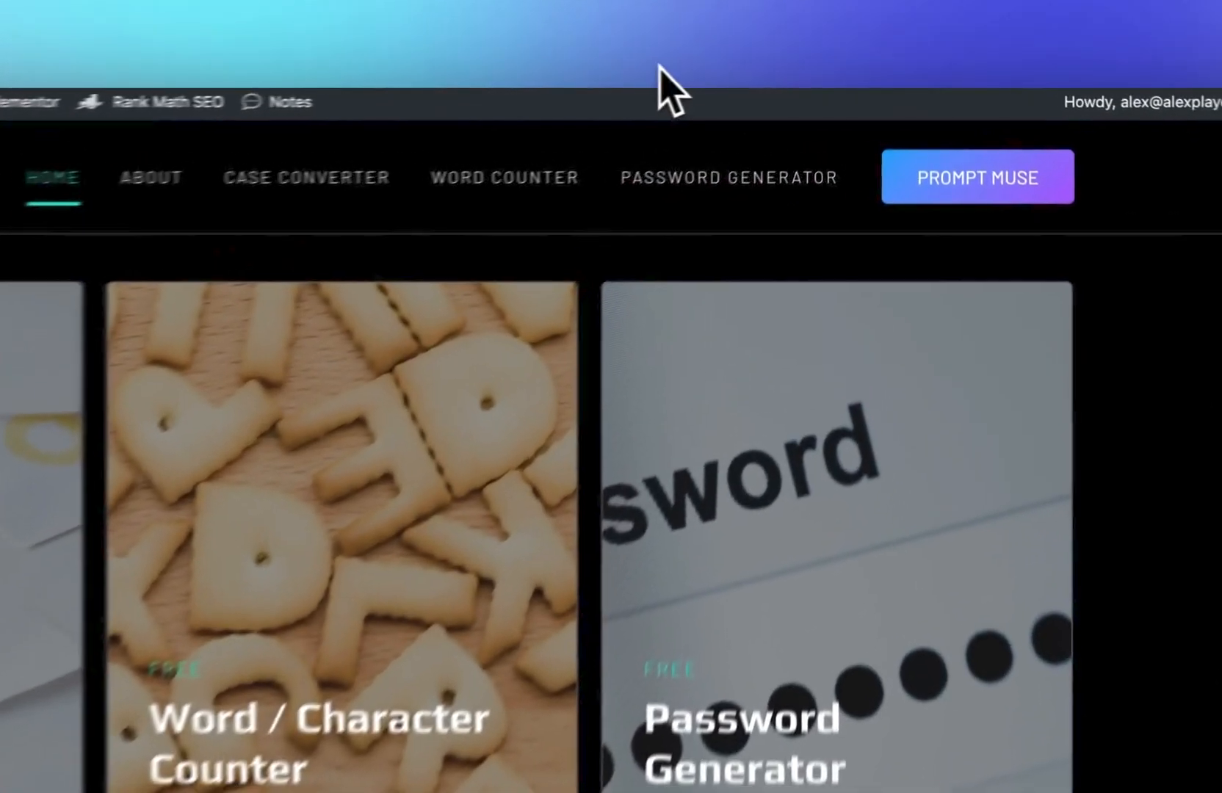
Step: Turn off Adblock Plus for wordmuse.io and reload the home page
left_click(782, 86)
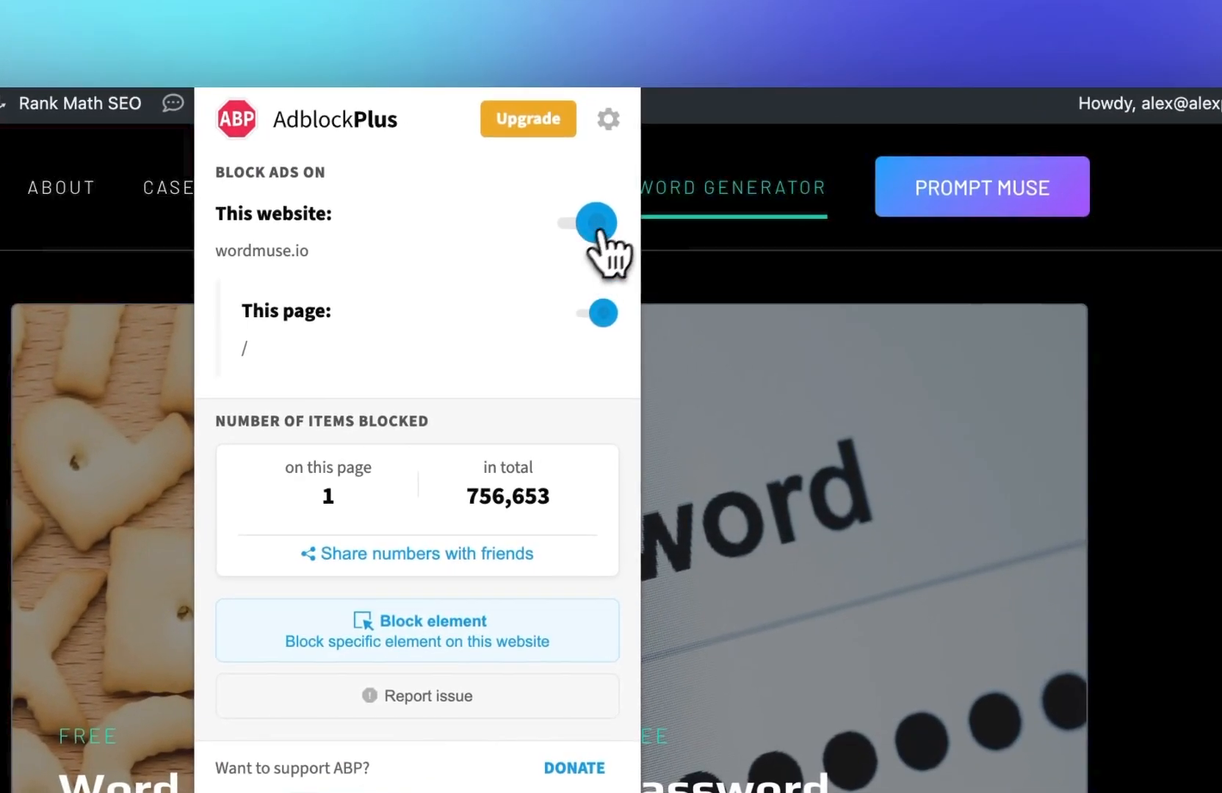
left_click(767, 155)
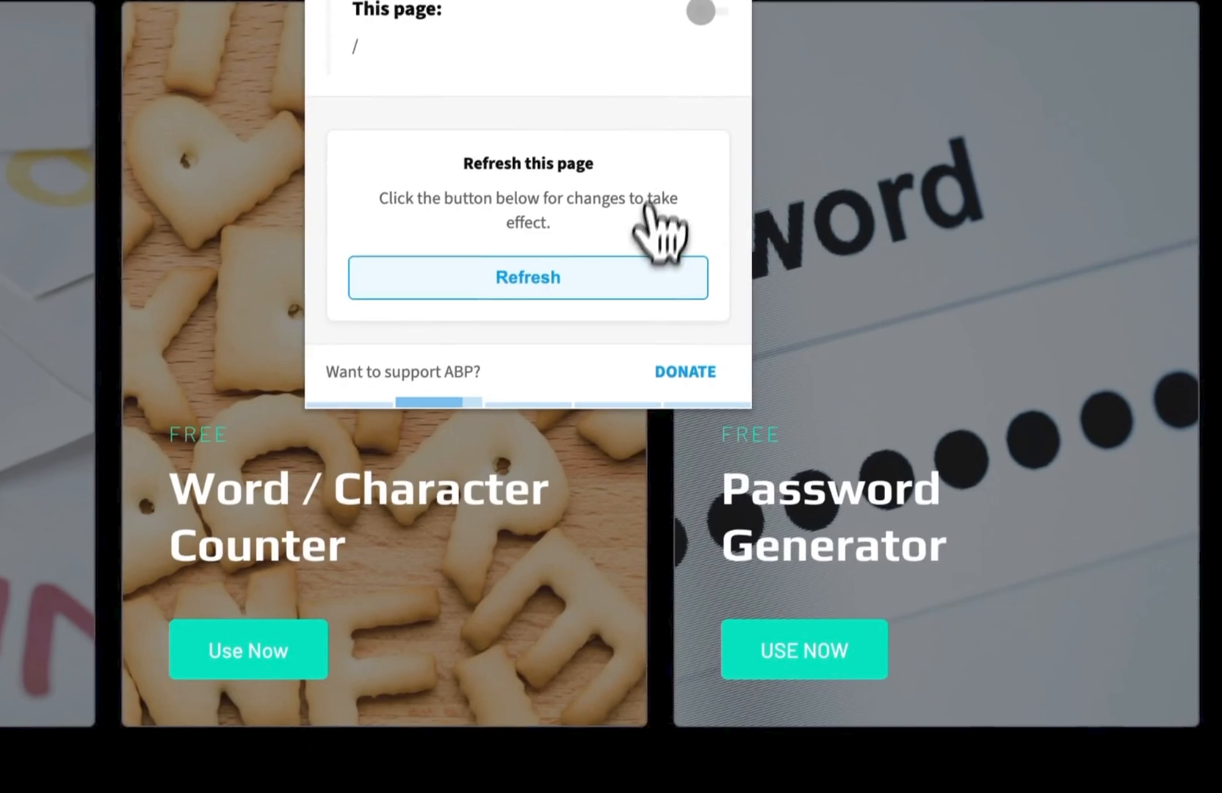
left_click(646, 275)
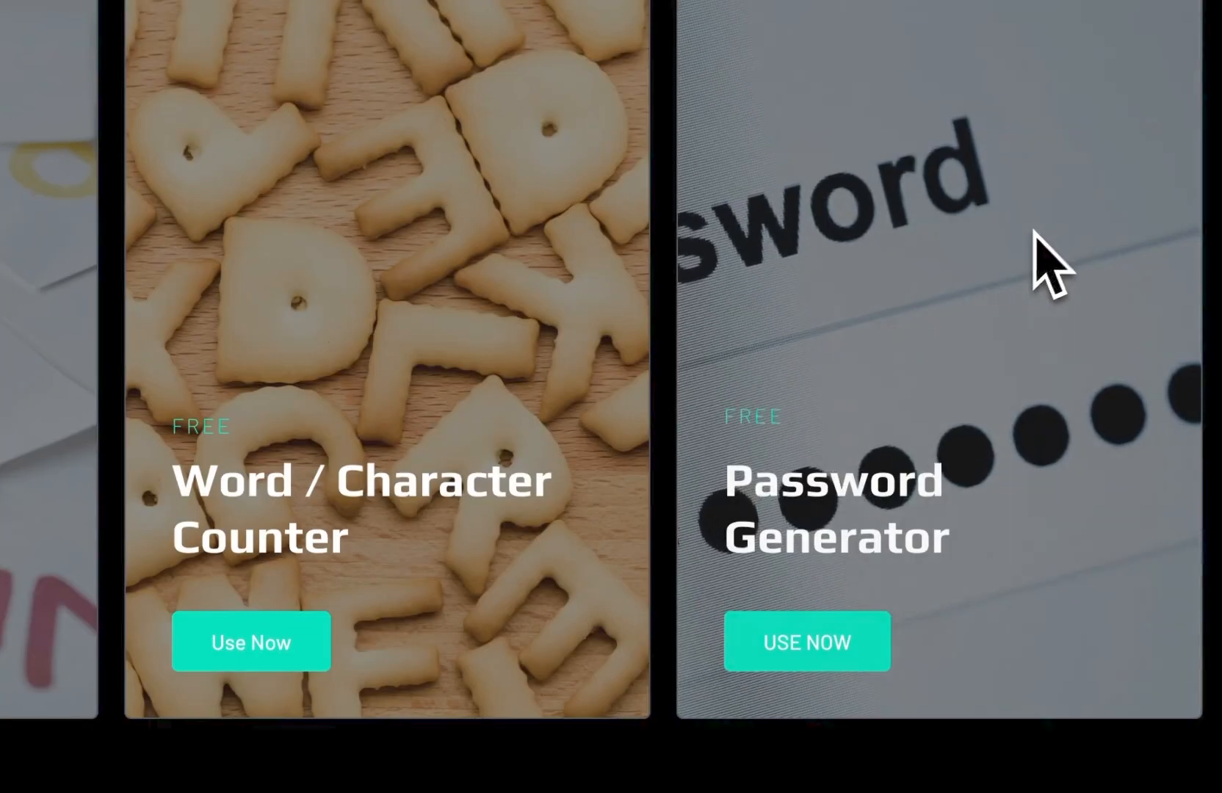
Step: Scroll the home page to check the AppSumo banner below the tool cards
scroll(1025, 264, "down", 3)
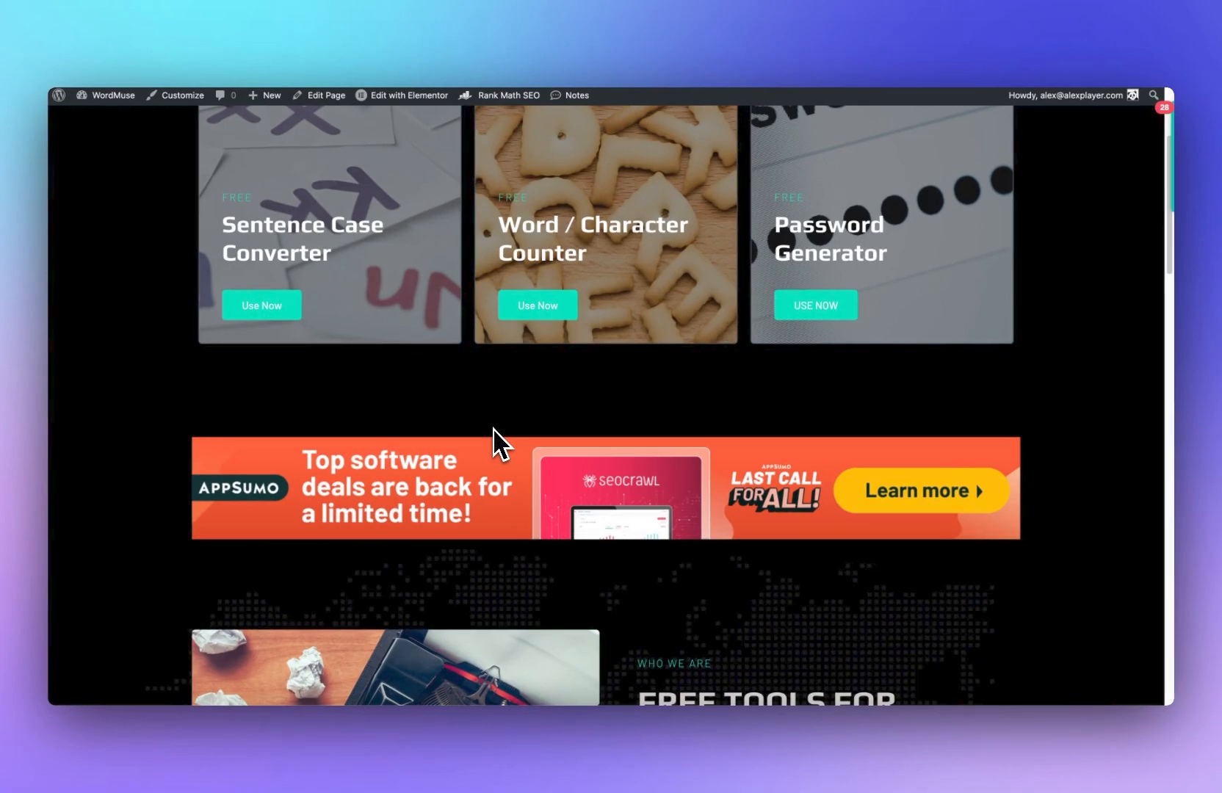
scroll(494, 422, "up", 2)
scroll(493, 428, "down", 2)
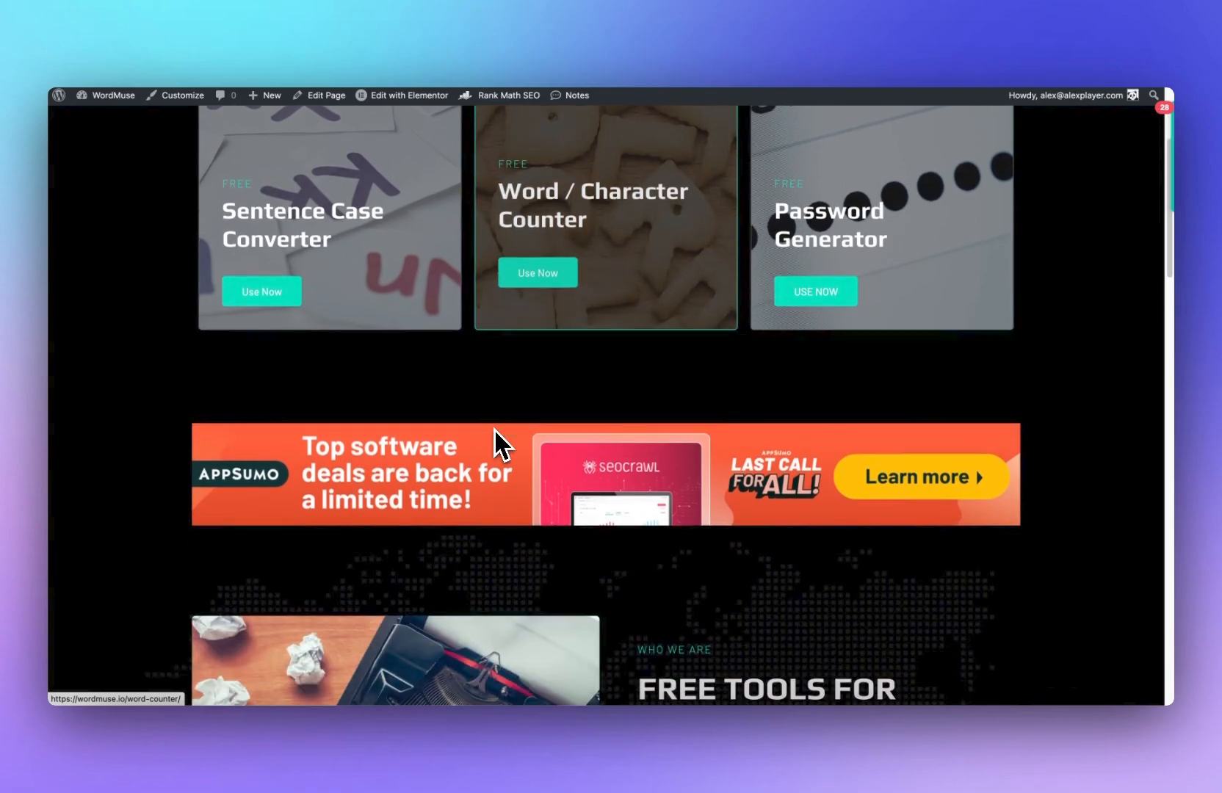
scroll(581, 475, "up", 1)
scroll(588, 490, "down", 2)
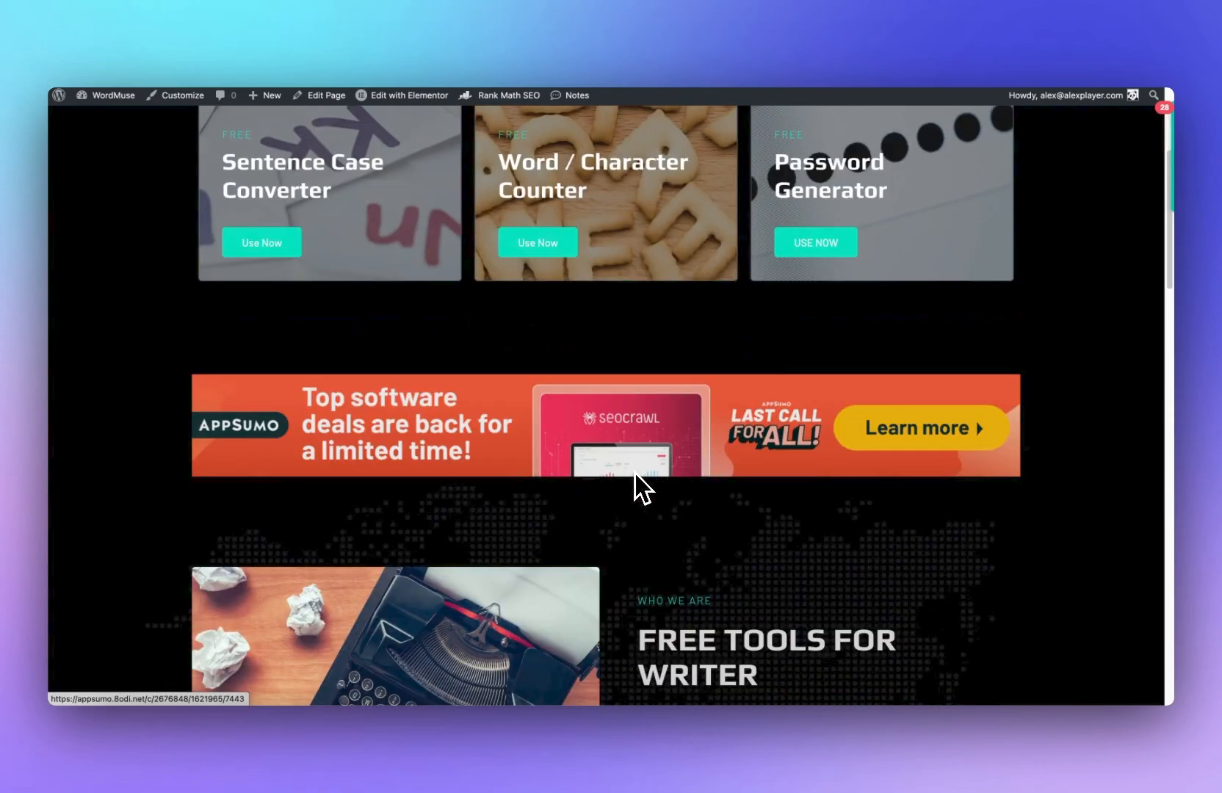
scroll(603, 470, "up", 4)
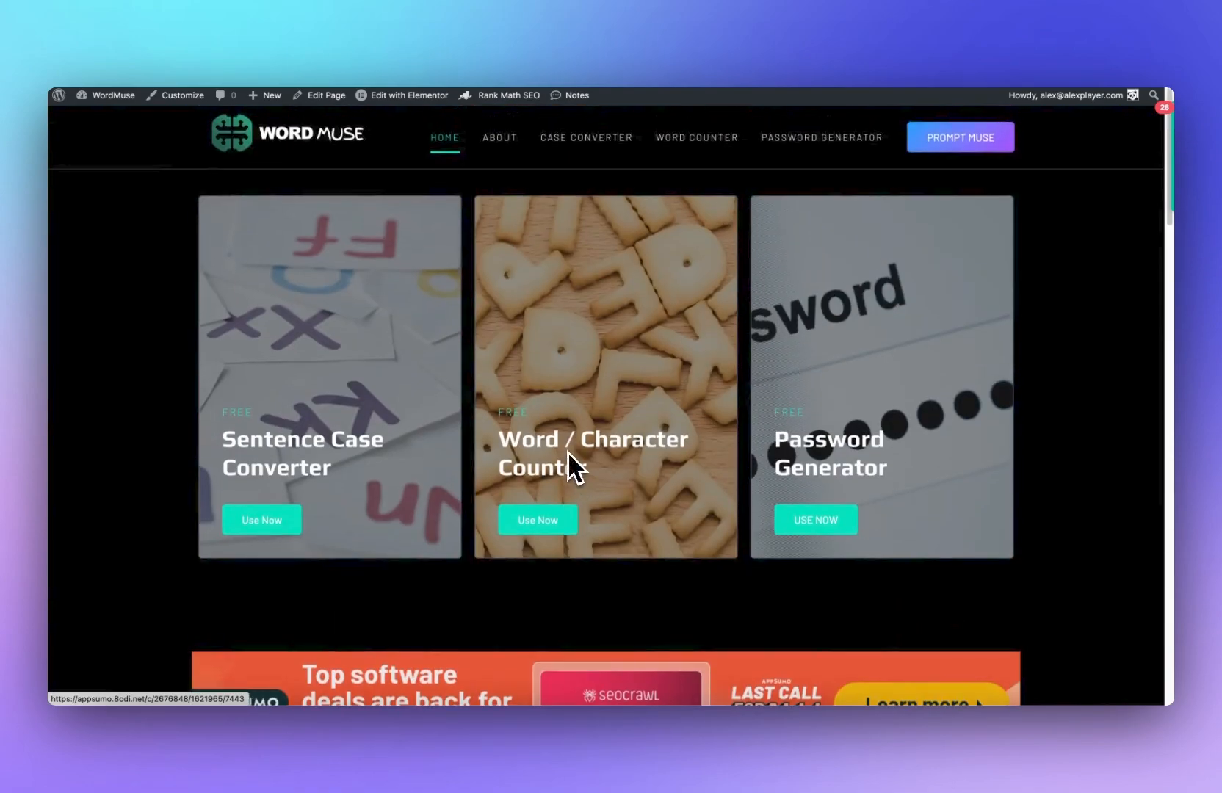
scroll(422, 349, "down", 4)
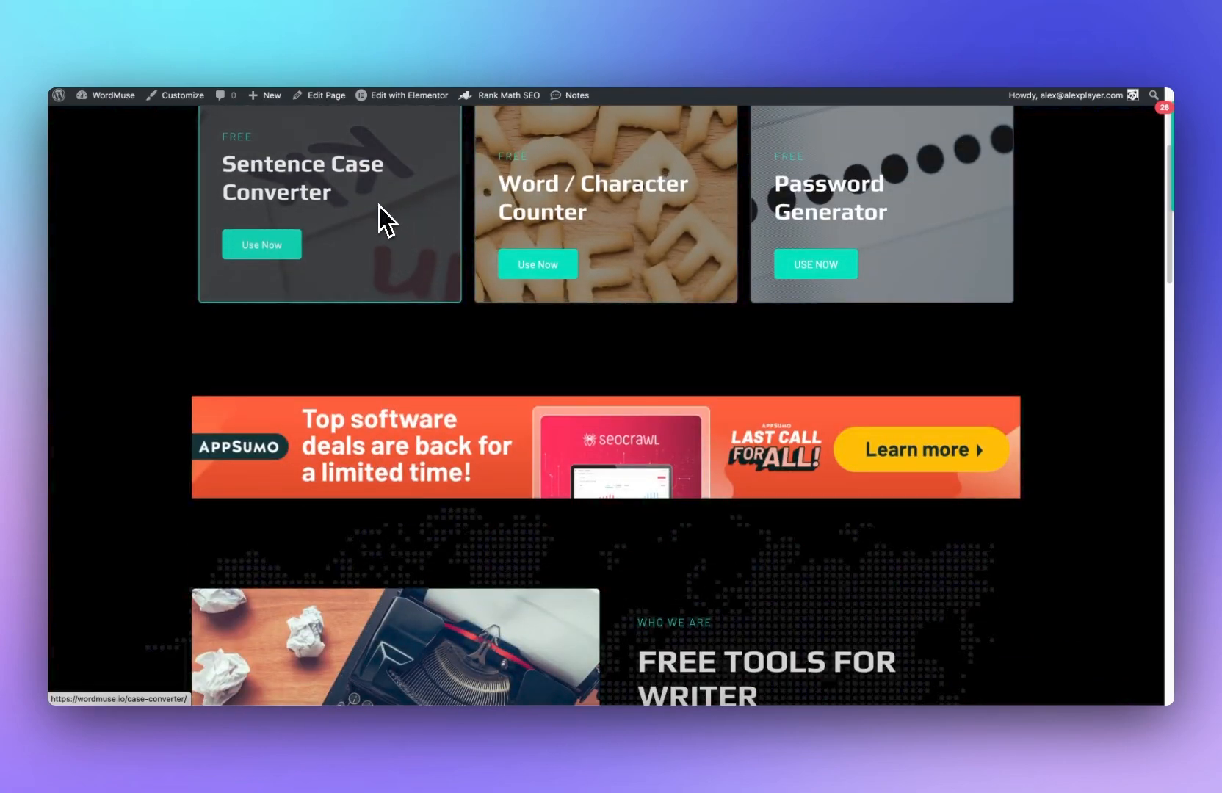
scroll(382, 216, "up", 4)
scroll(412, 363, "down", 1)
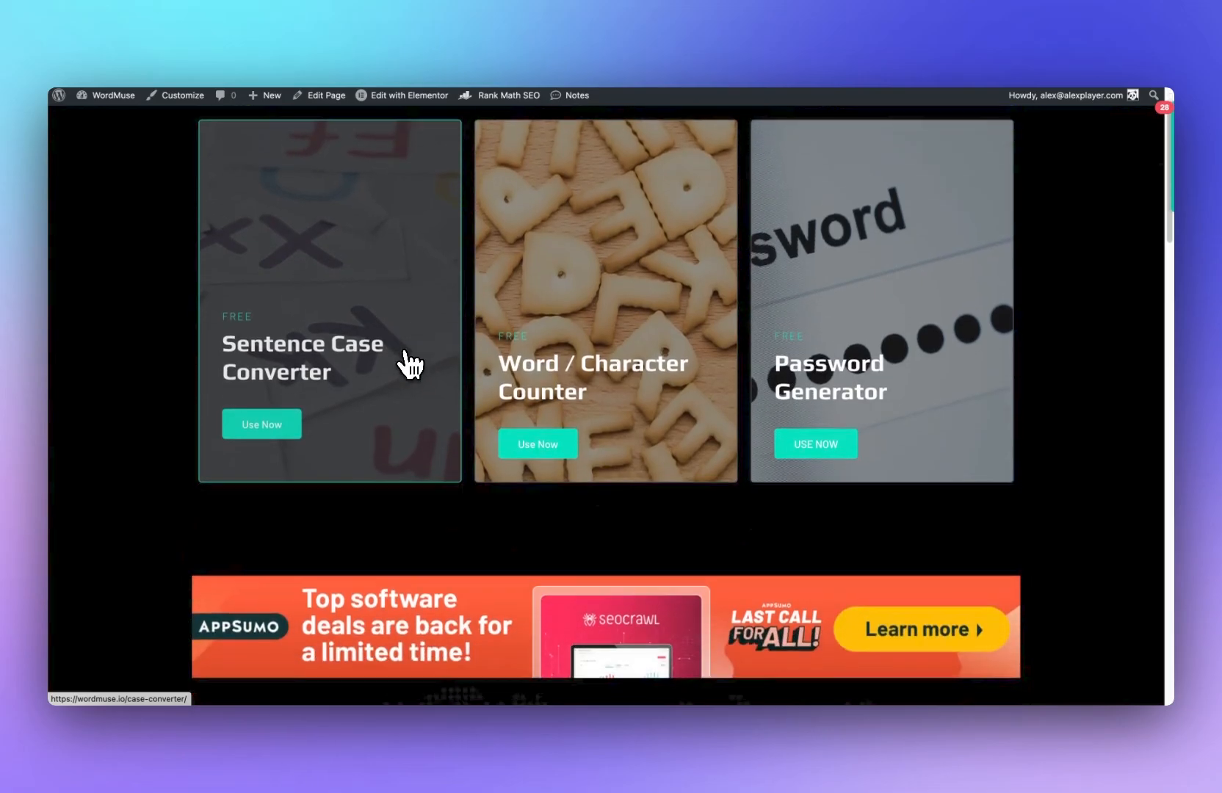
Step: Open the Case Converter page in Elementor and inspect its HTML ad widget in the Navigator
left_click(405, 356)
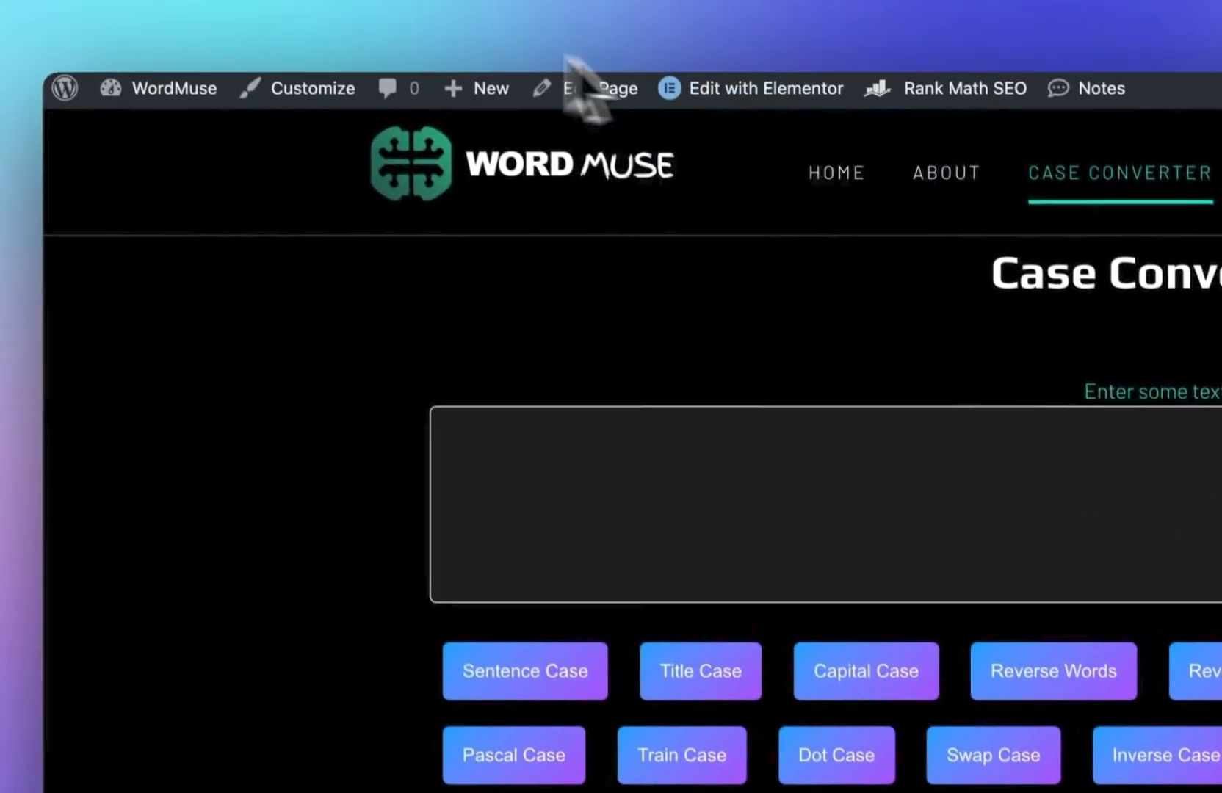
left_click(472, 24)
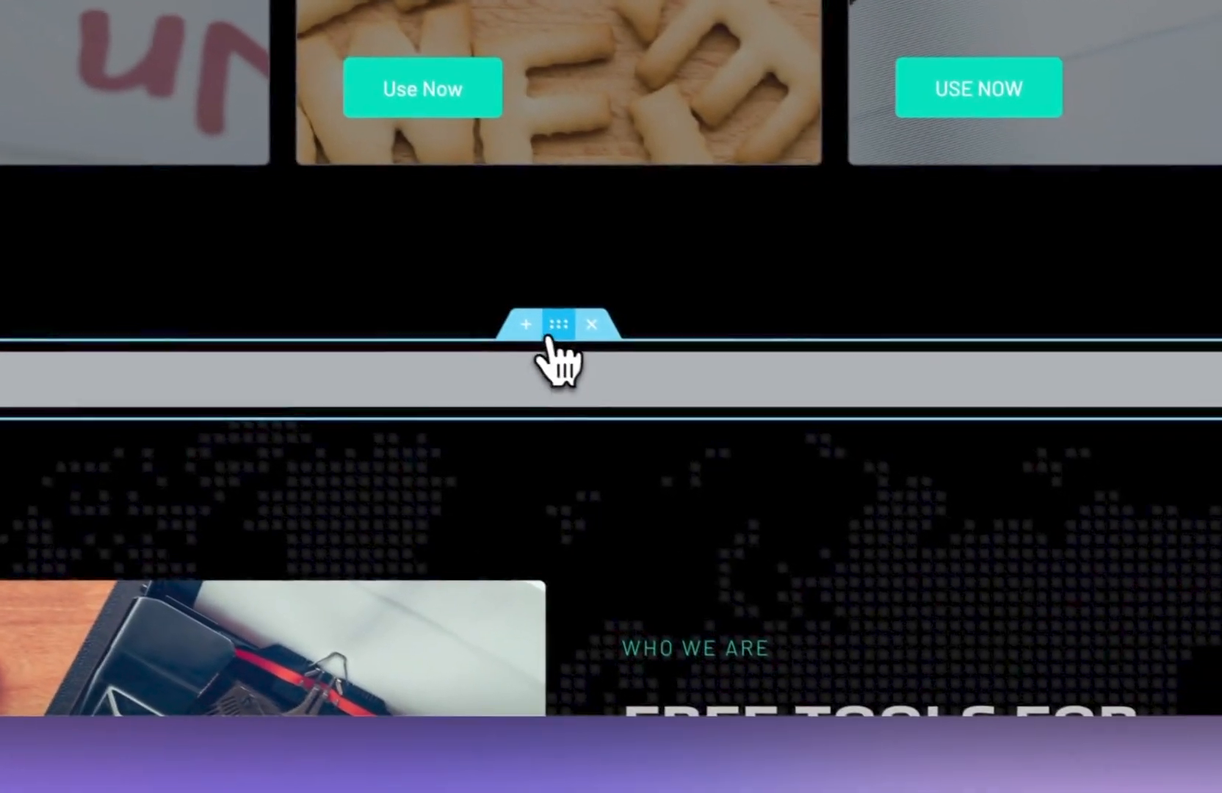
right_click(557, 322)
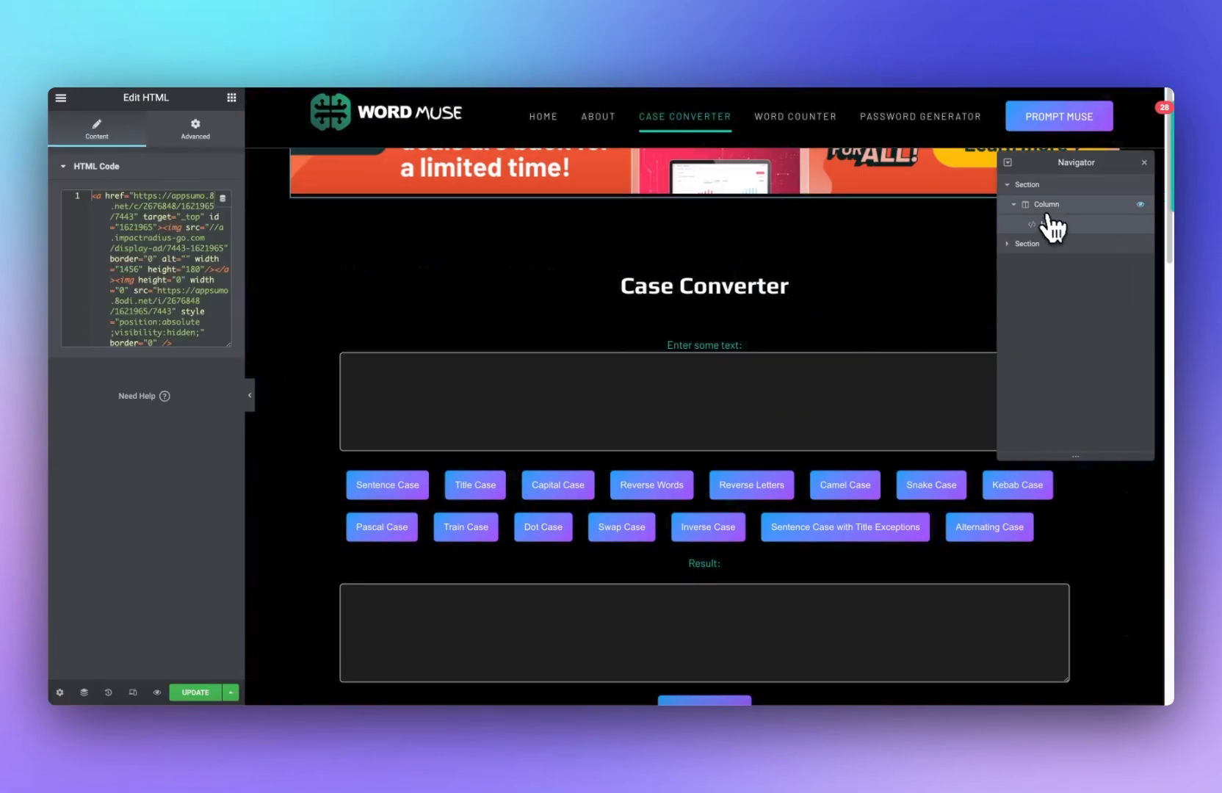
left_click(1015, 257)
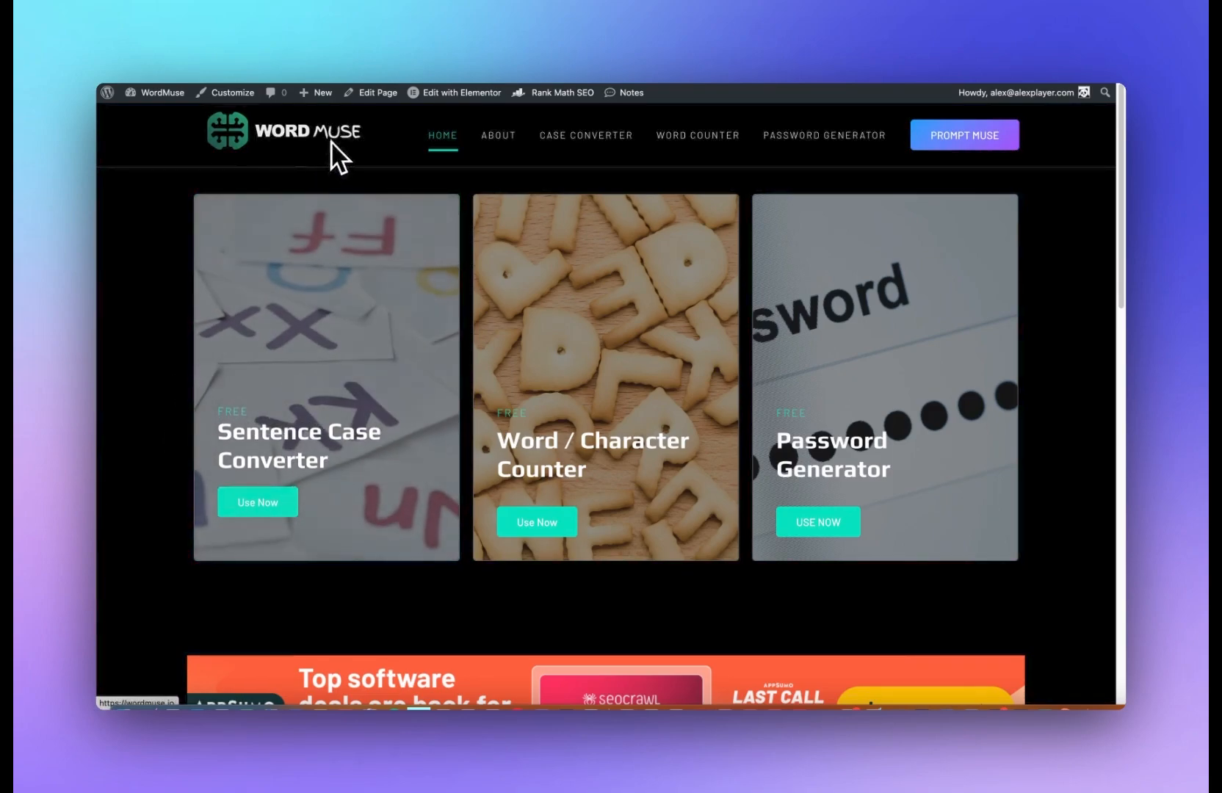
Step: Open the home page in Elementor and review its Rank Math SEO snippet in the Preview Snippet Editor
mouse_move(451, 93)
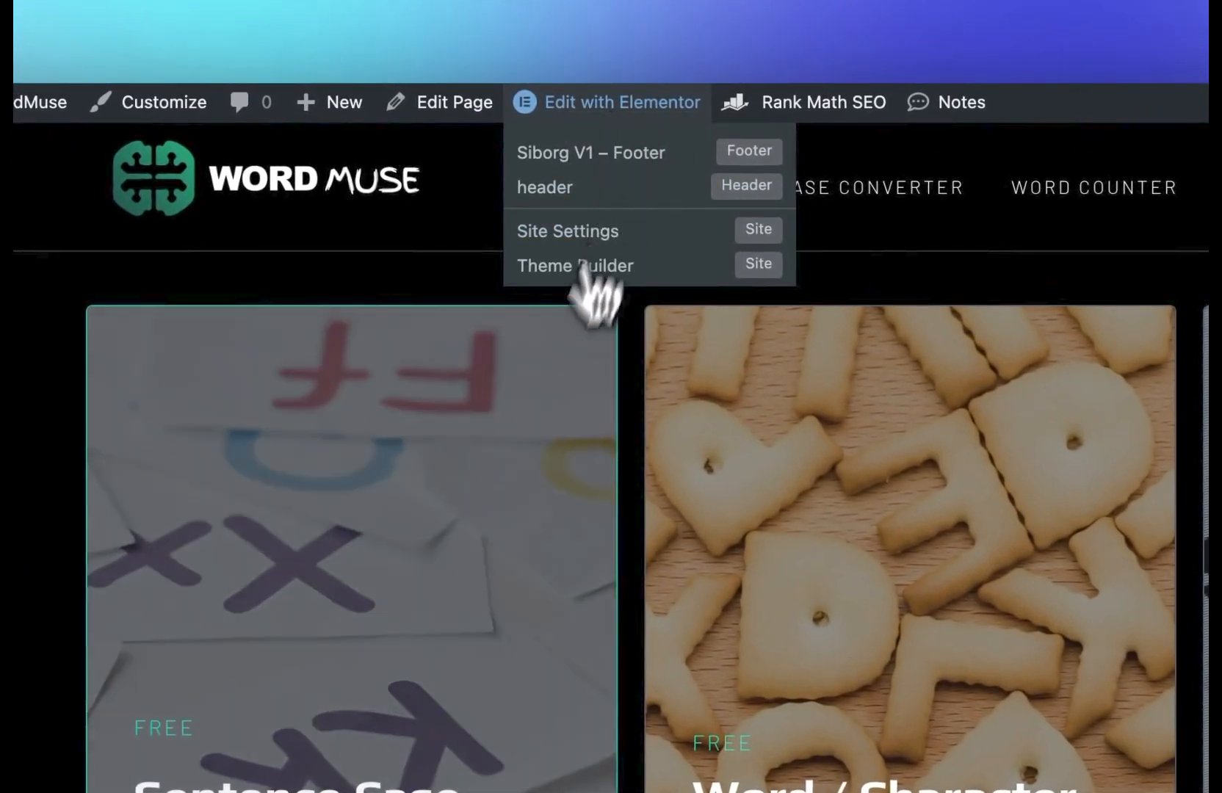
left_click(586, 267)
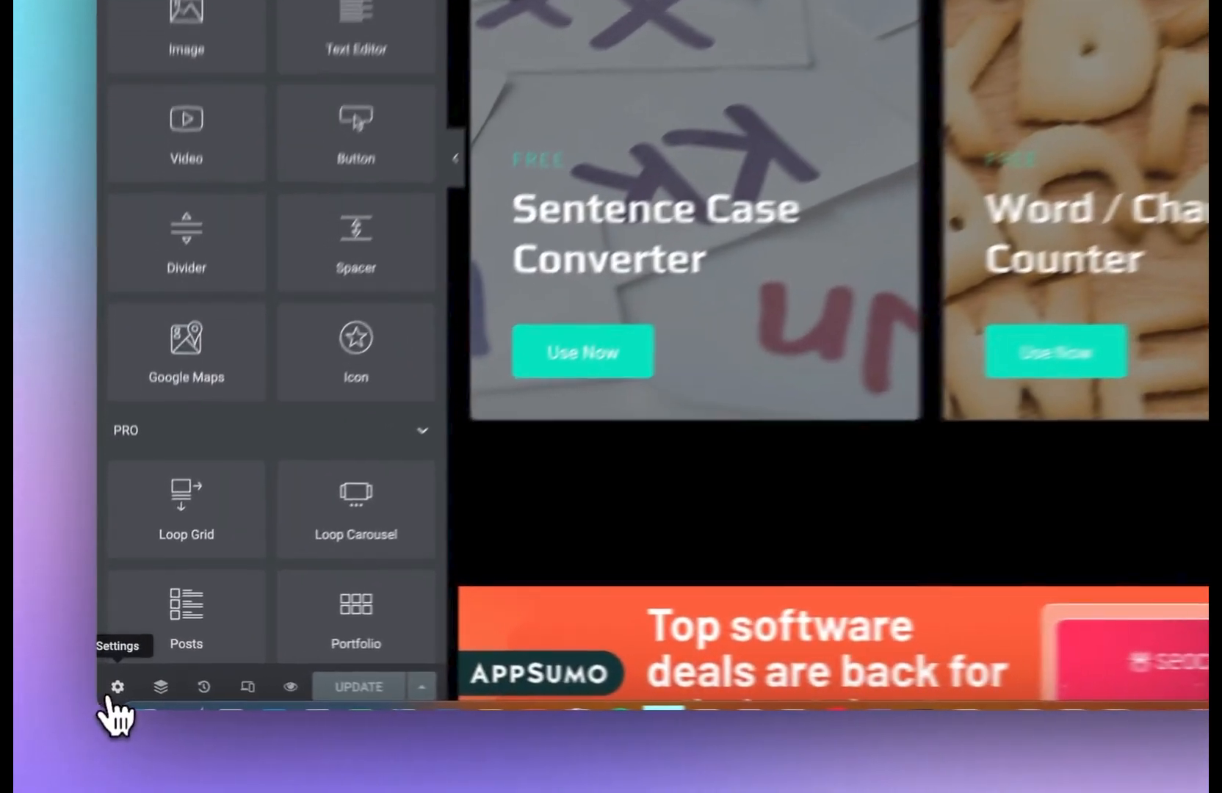
left_click(108, 698)
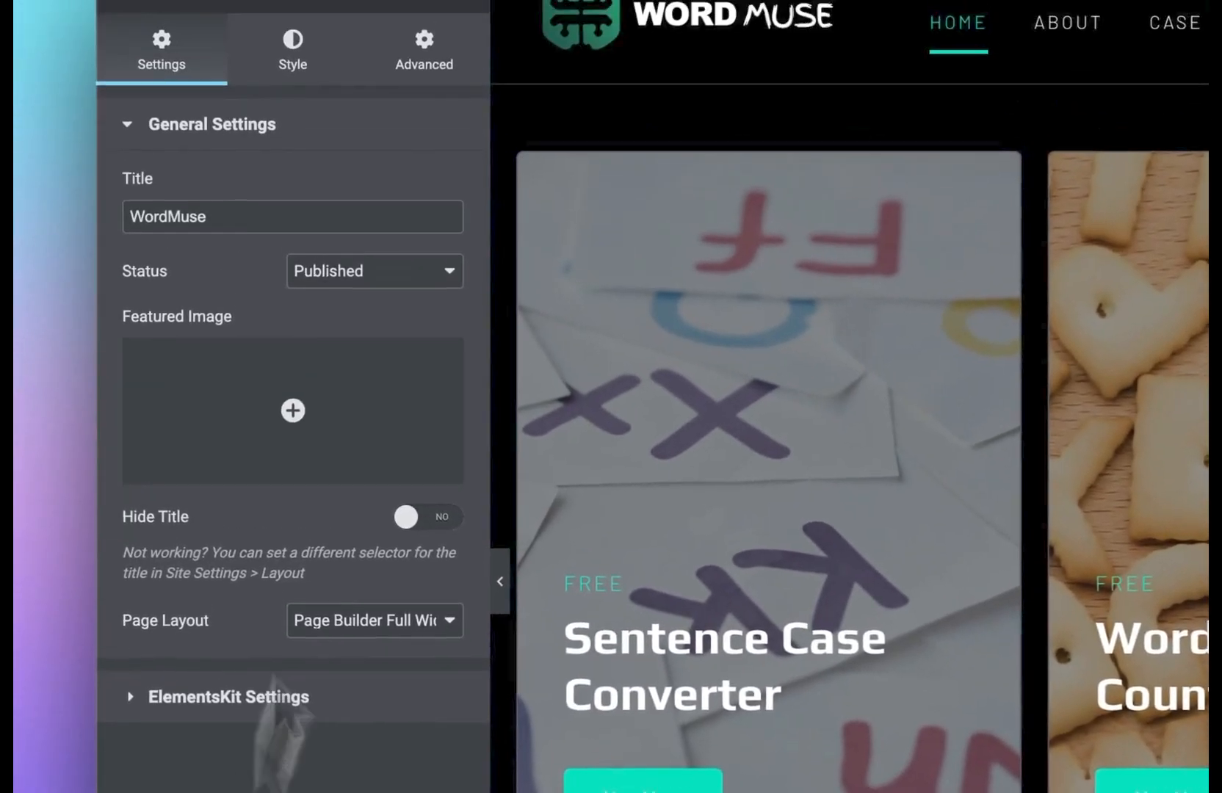
left_click(458, 62)
left_click(467, 96)
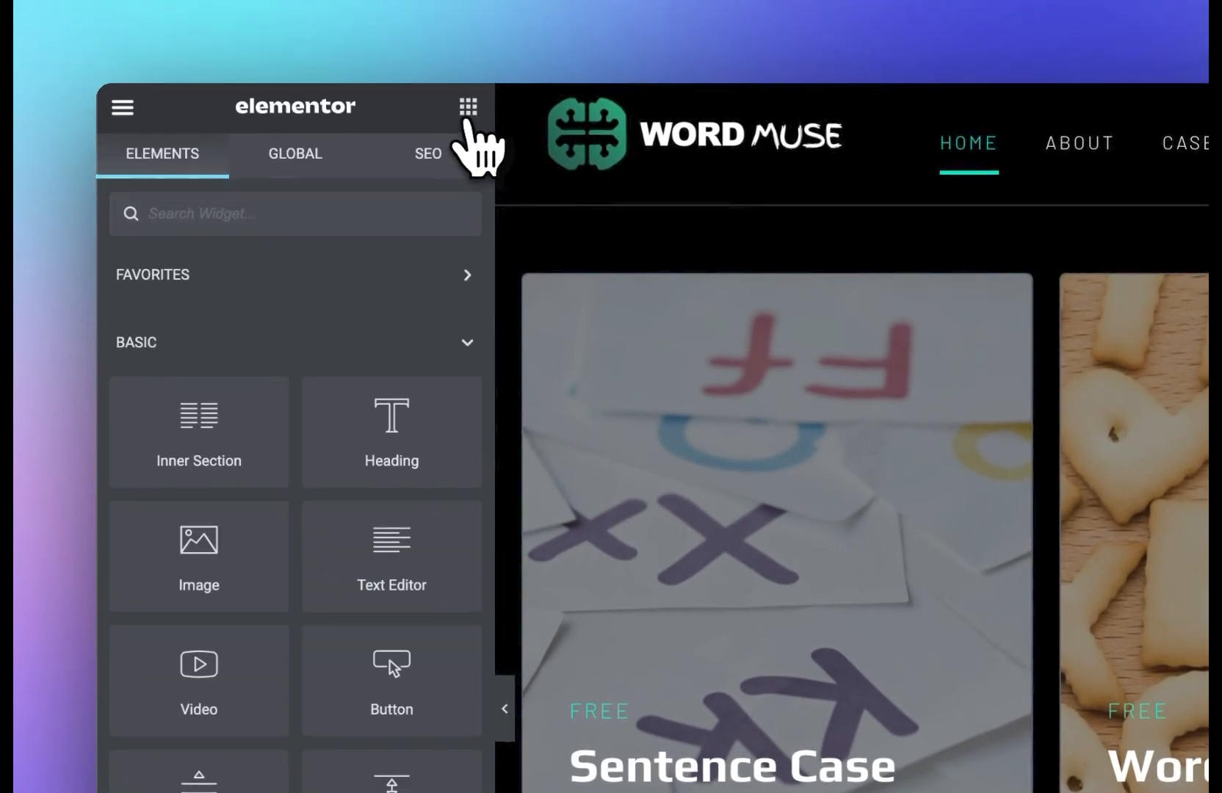
left_click(436, 151)
left_click(224, 290)
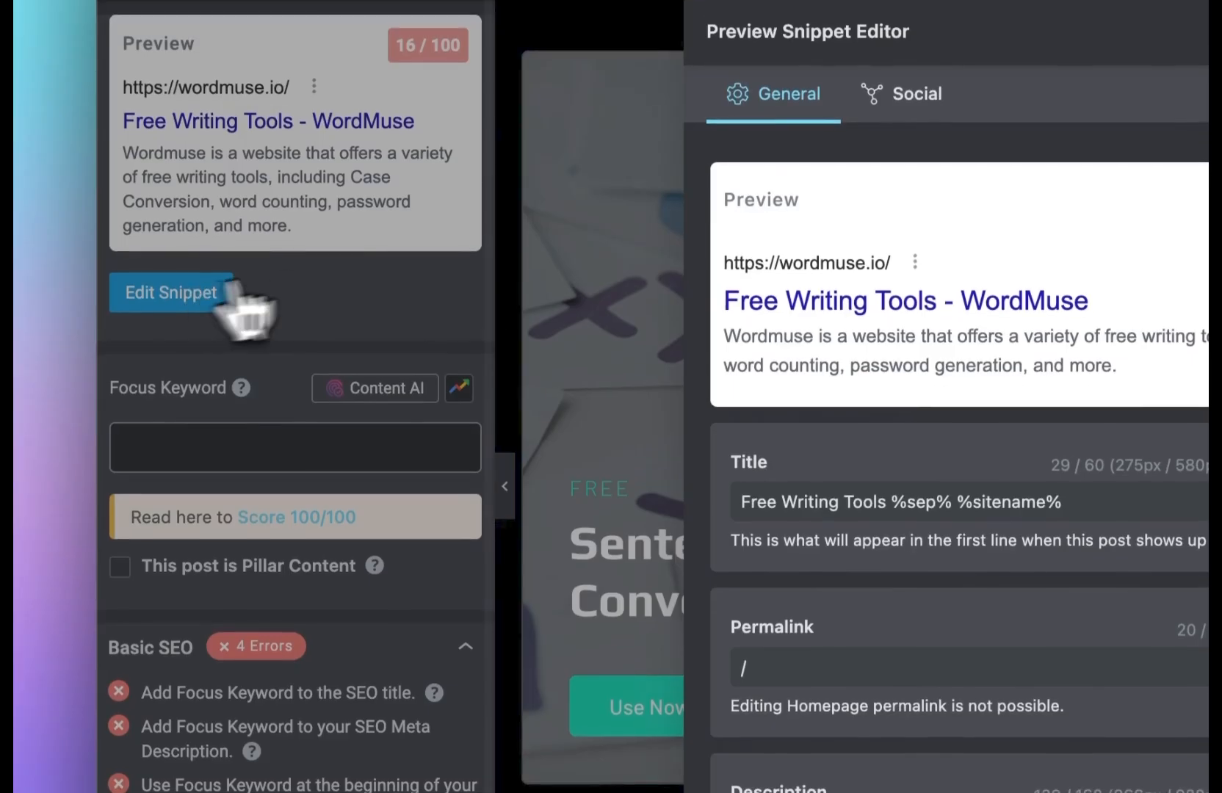
scroll(932, 412, "down", 1)
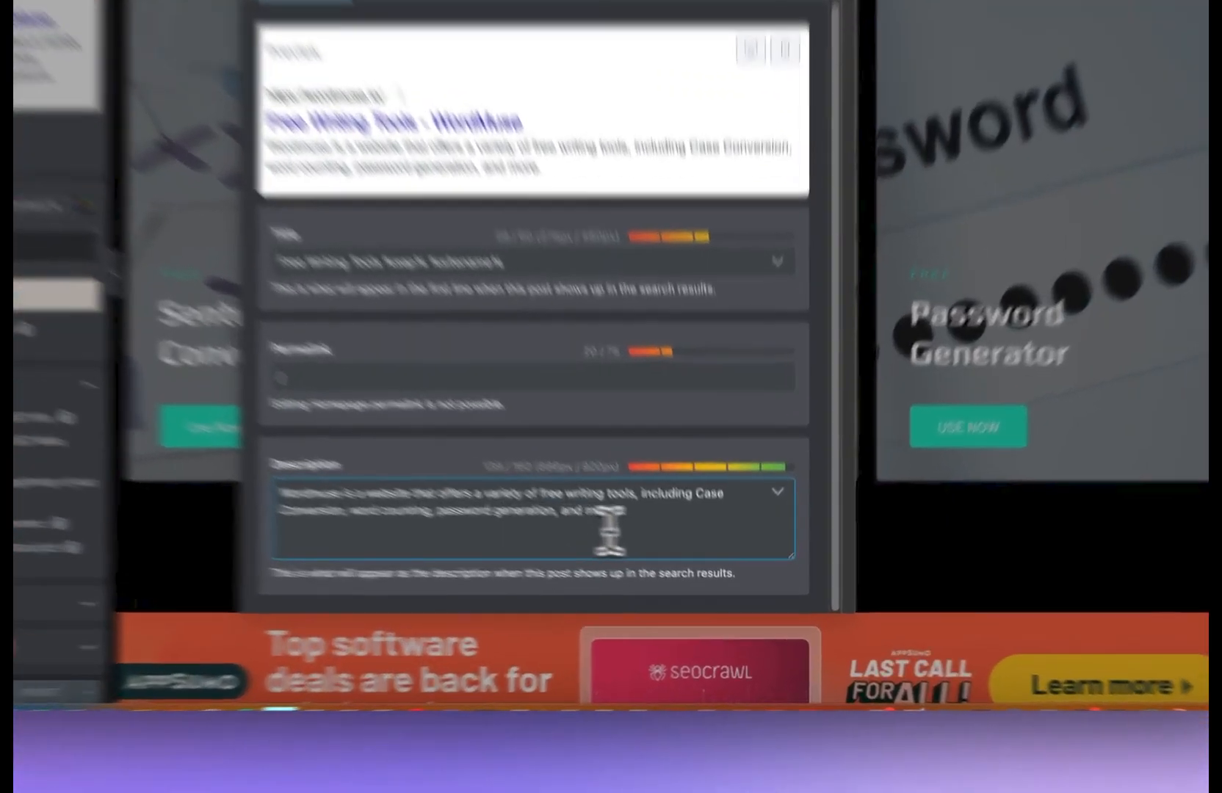
left_click_drag(654, 580, 408, 547)
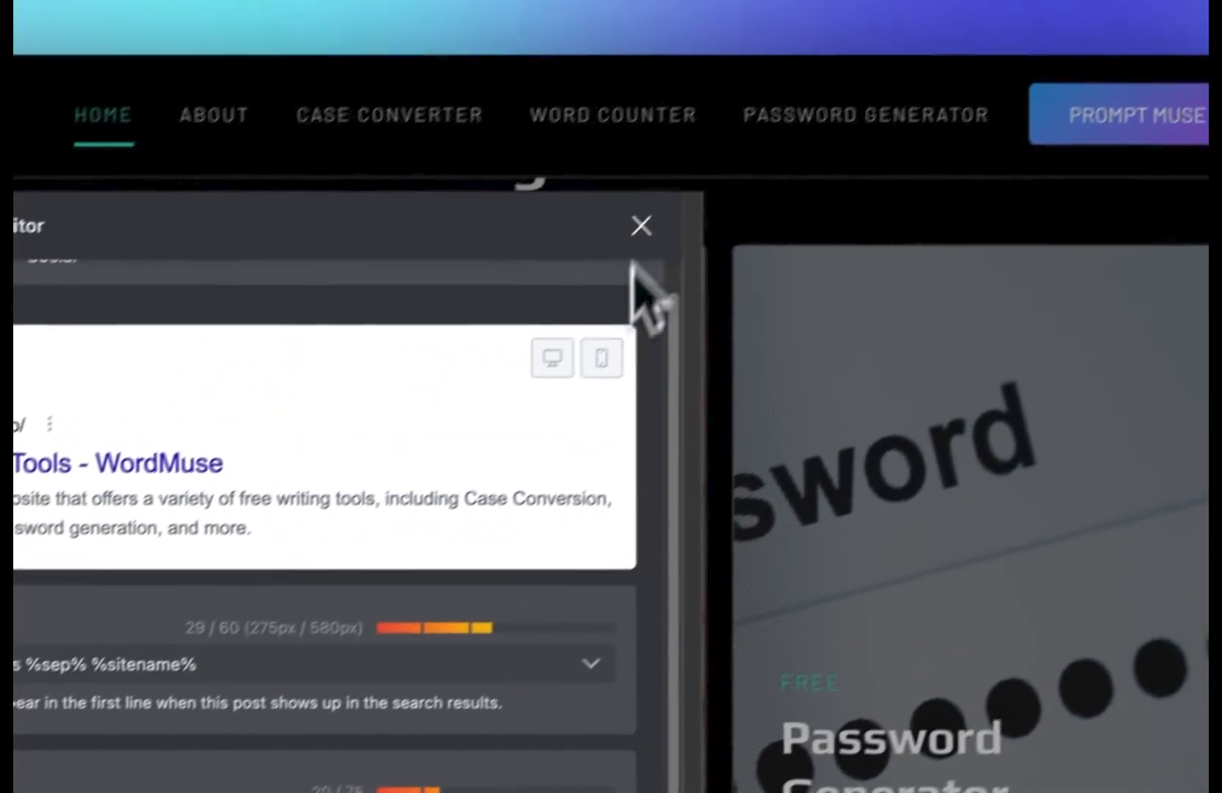
left_click(641, 228)
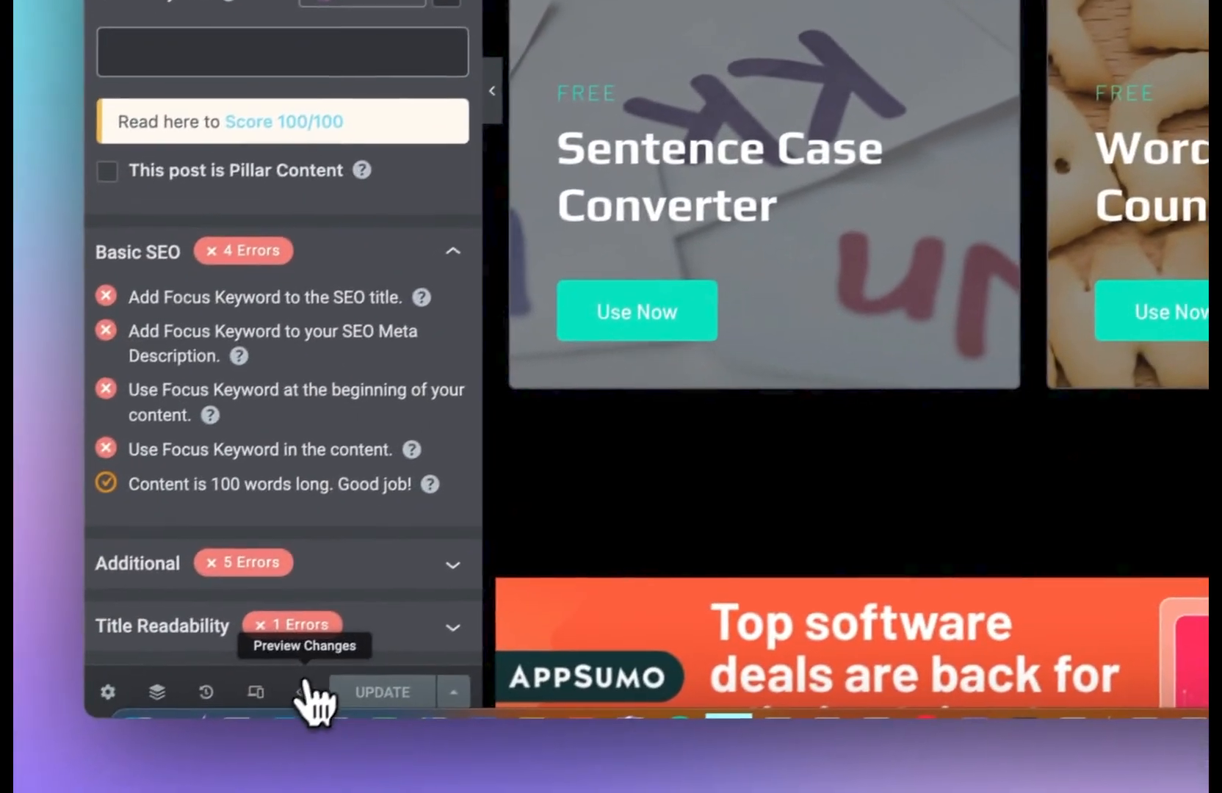
Step: Open the Case Converter page's SEO snippet and change its title to Free Text Case Converter %sep% %sitename%
left_click(183, 767)
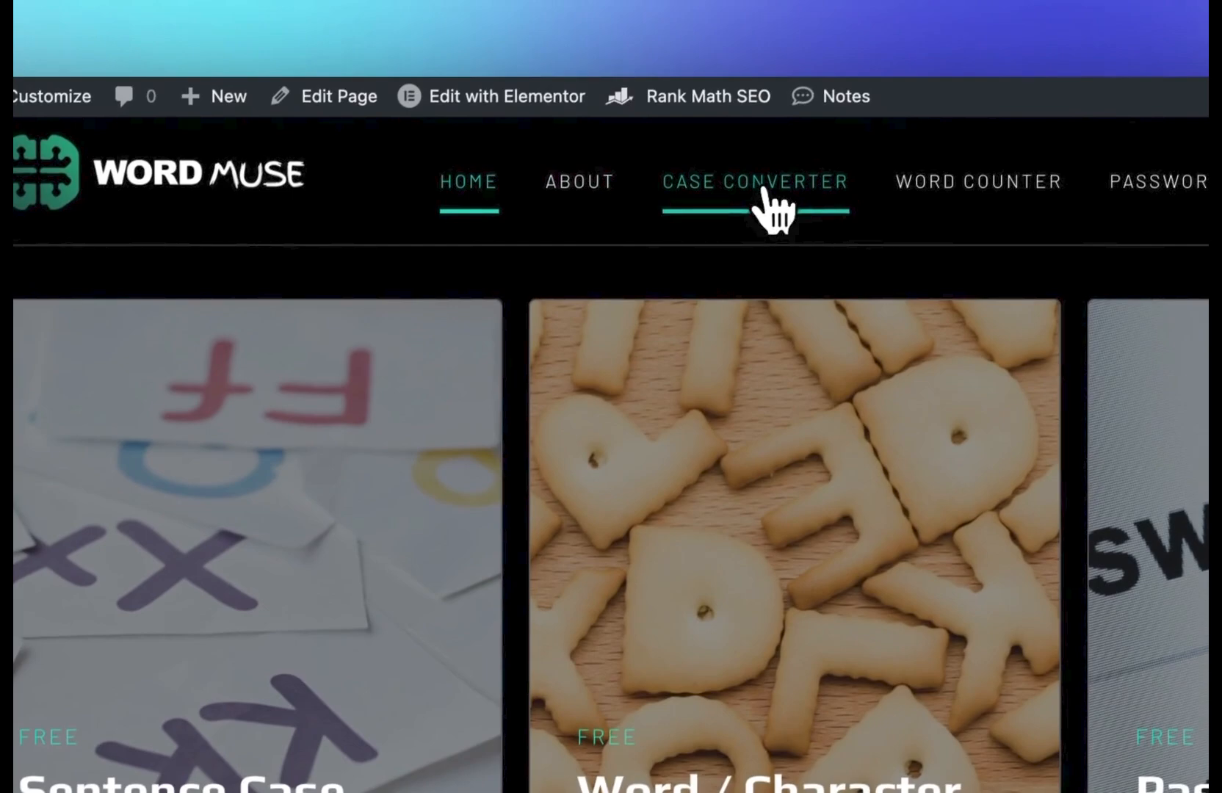
left_click(764, 209)
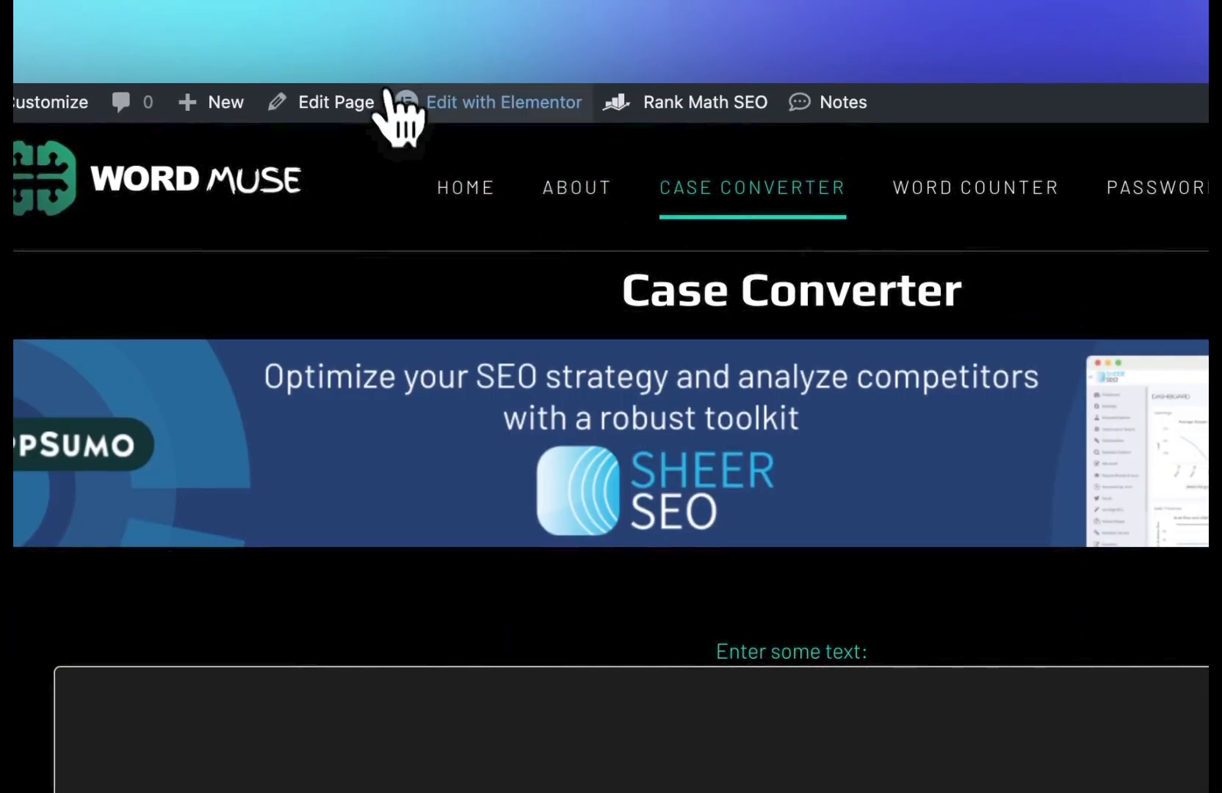
left_click(400, 107)
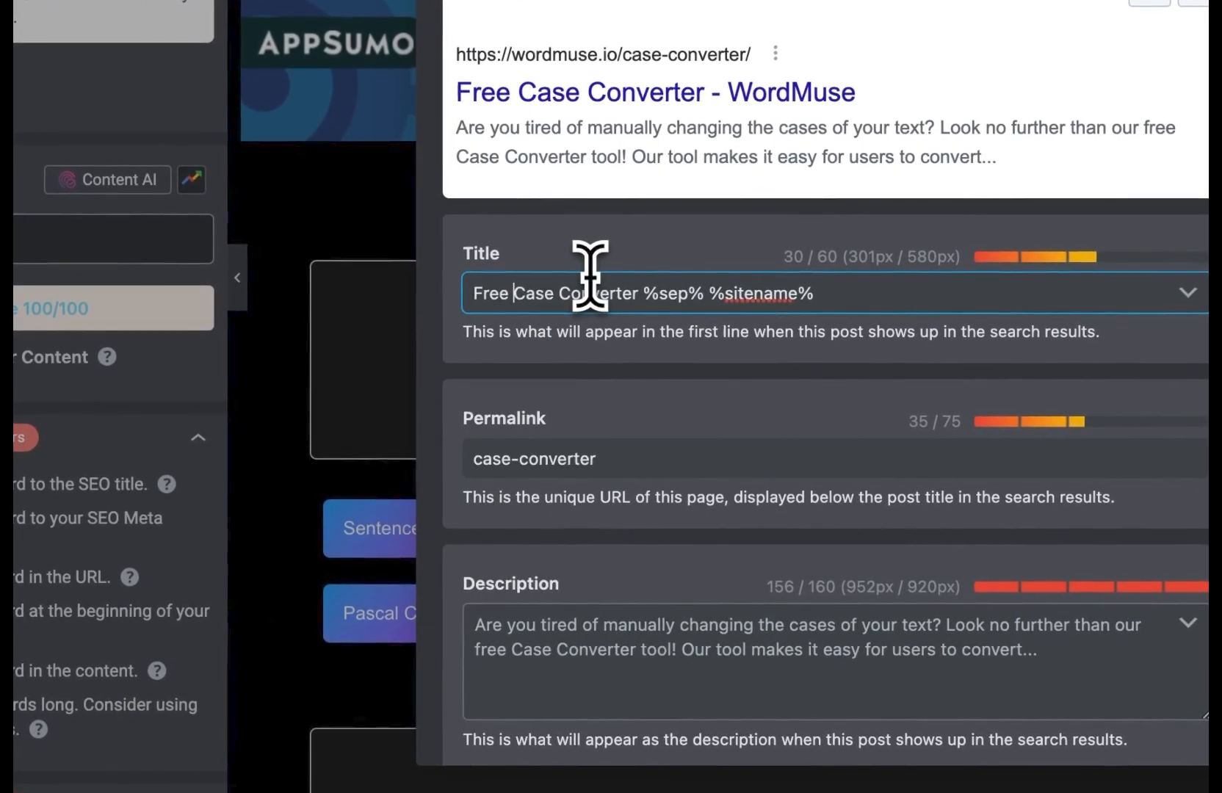
type("Text Case Converter %sep% %sitename%")
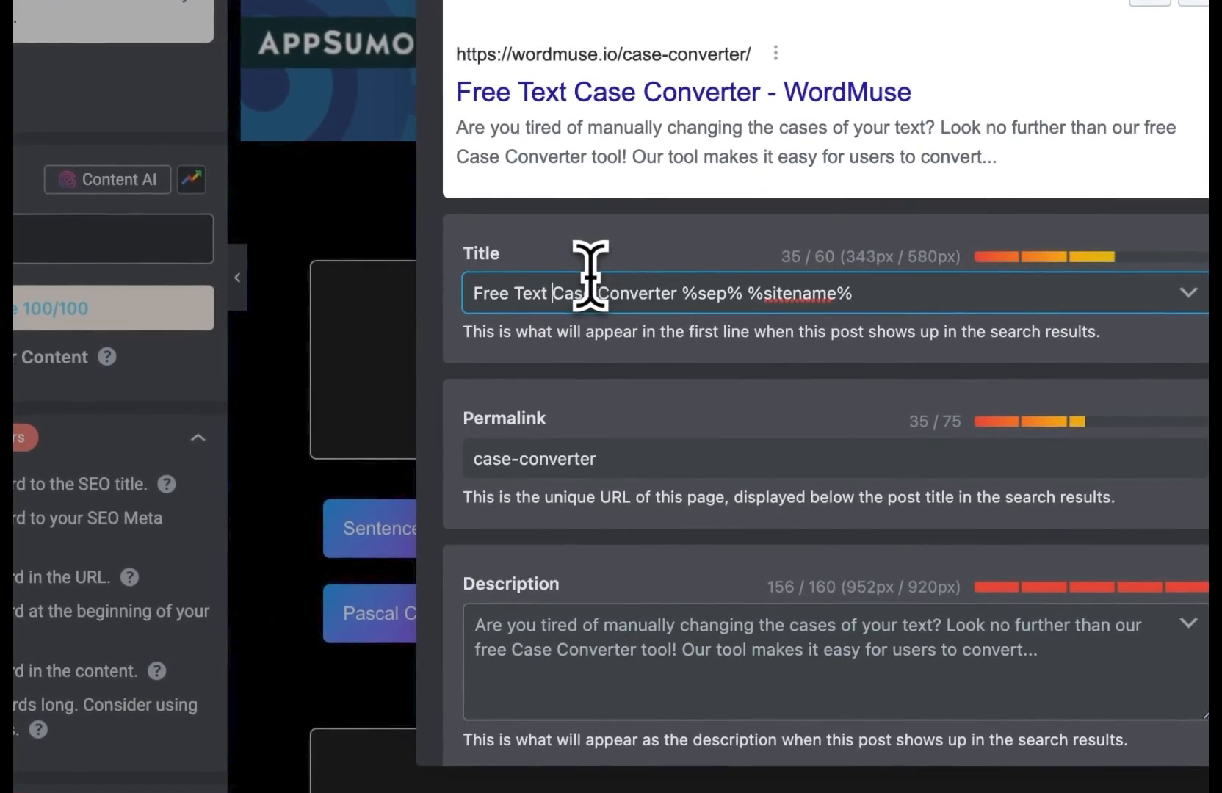
Step: Ask ChatGPT for a meta description for Free Text Case Converter - WordMuse, then another and a shorter one
triple_click(701, 293)
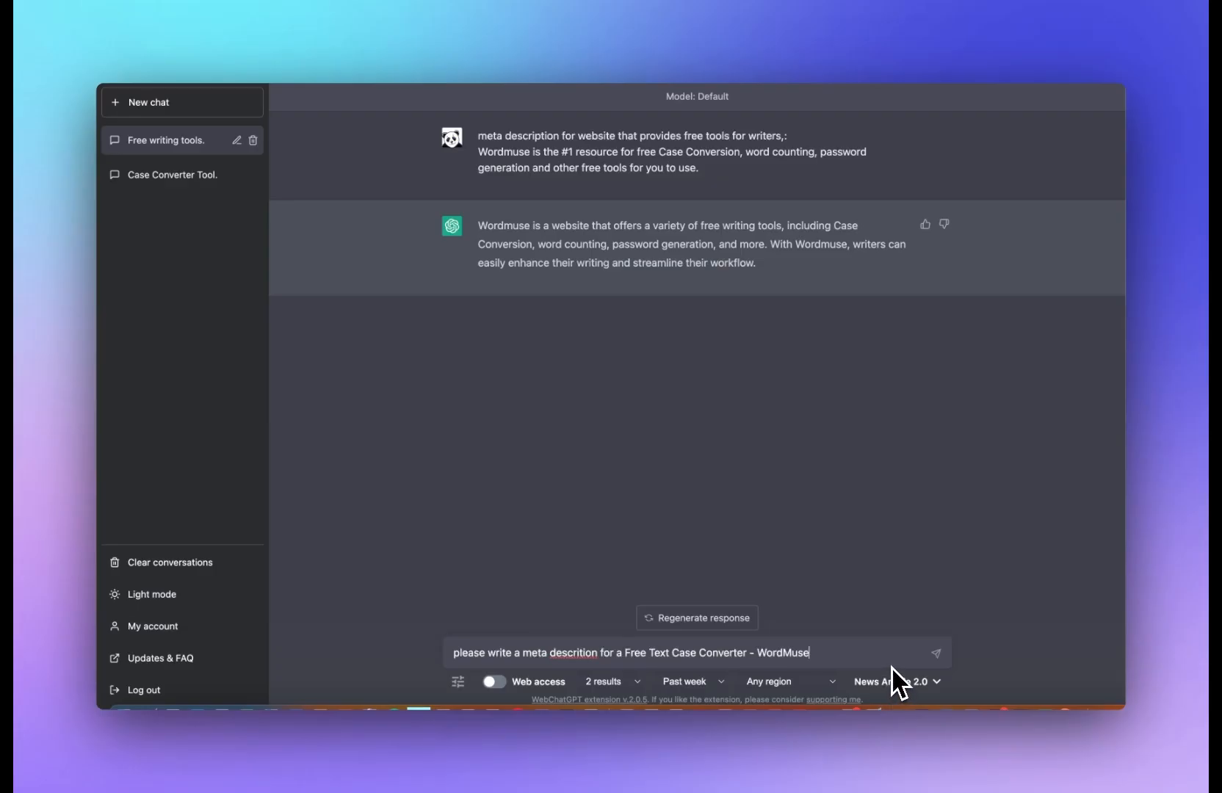
key("Return")
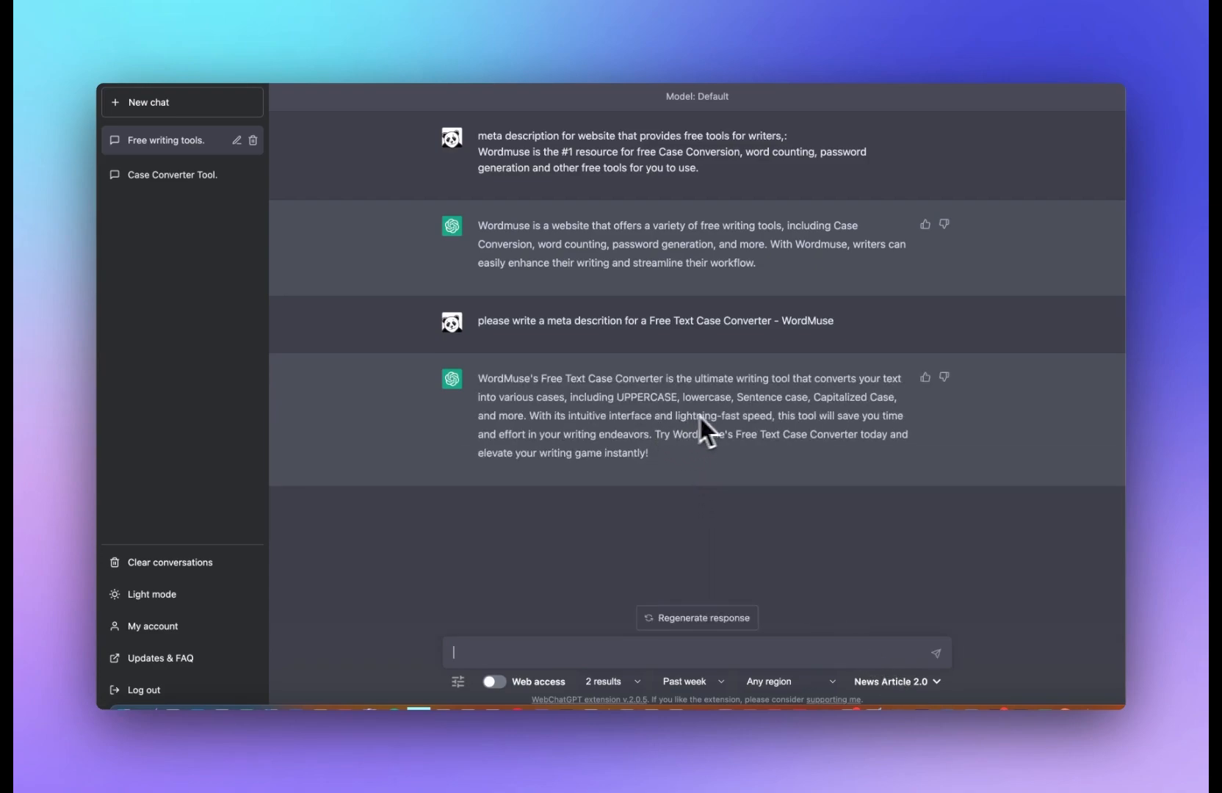
type("another")
key("Return")
type("shoter")
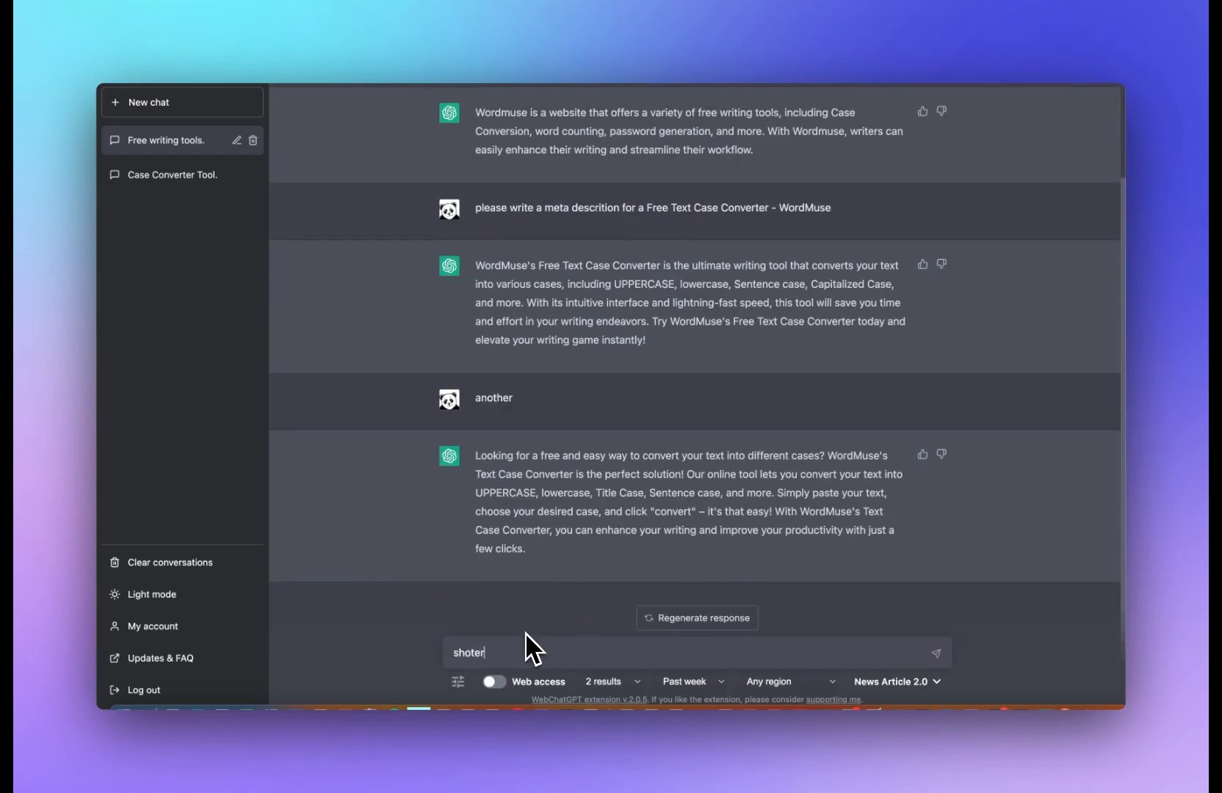
key("Return")
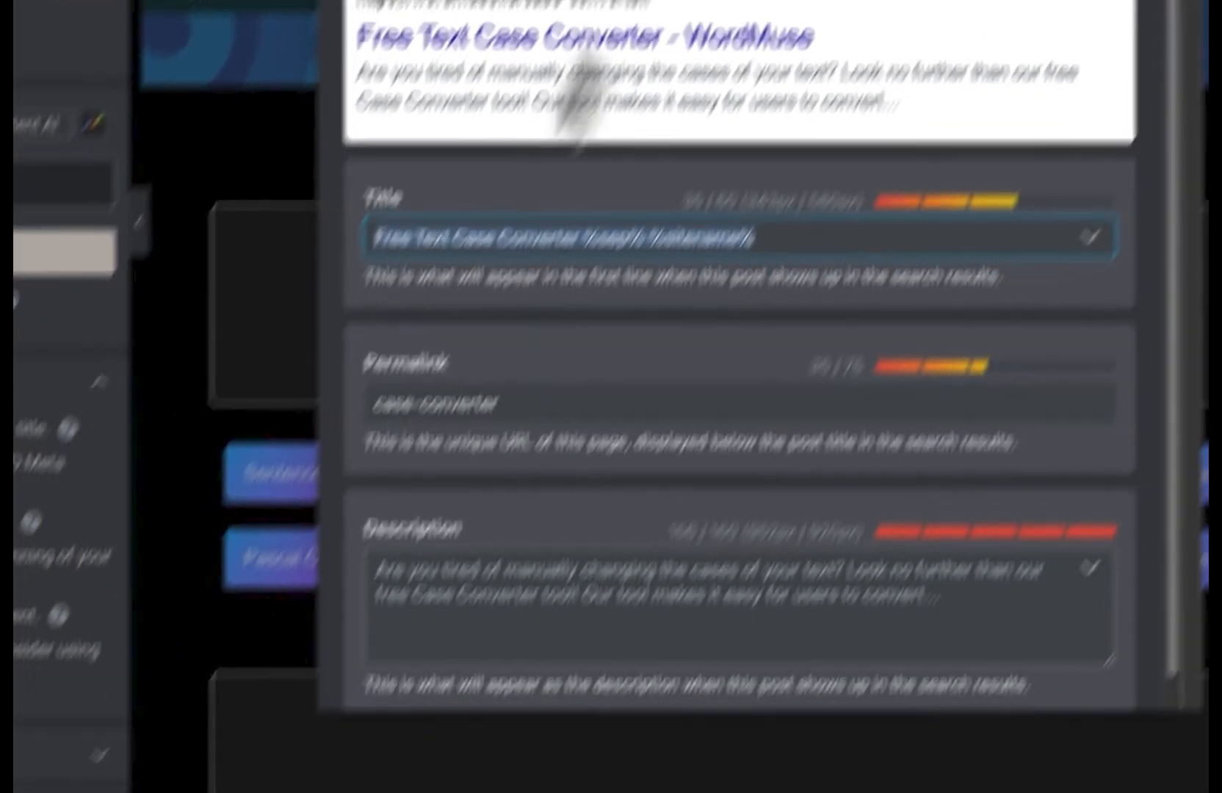
Step: Replace the Case Converter page's SEO description with the generated text and close the snippet editor
key("super+a")
type("Convert your text into various cases with ease using WordMuse's free Text Case Converter tool. Try it now and elevate your writing instantly!")
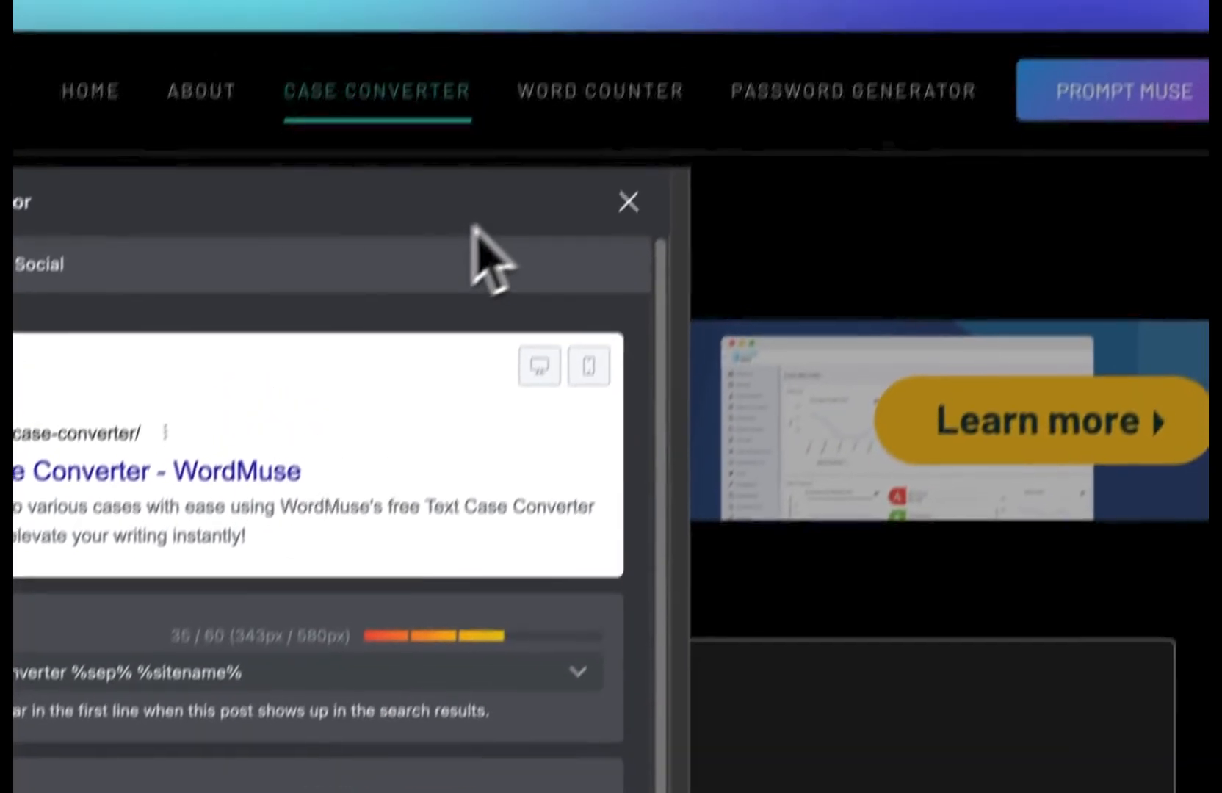
left_click(627, 202)
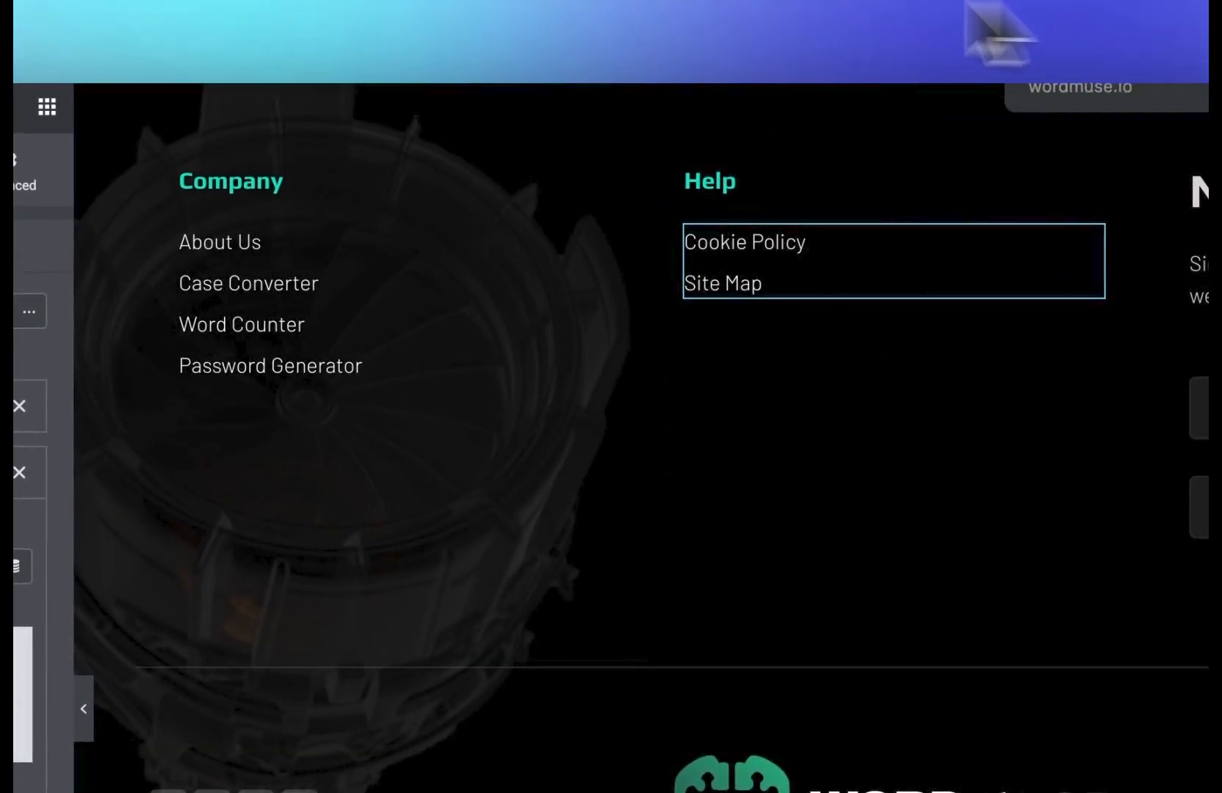
left_click(782, 29)
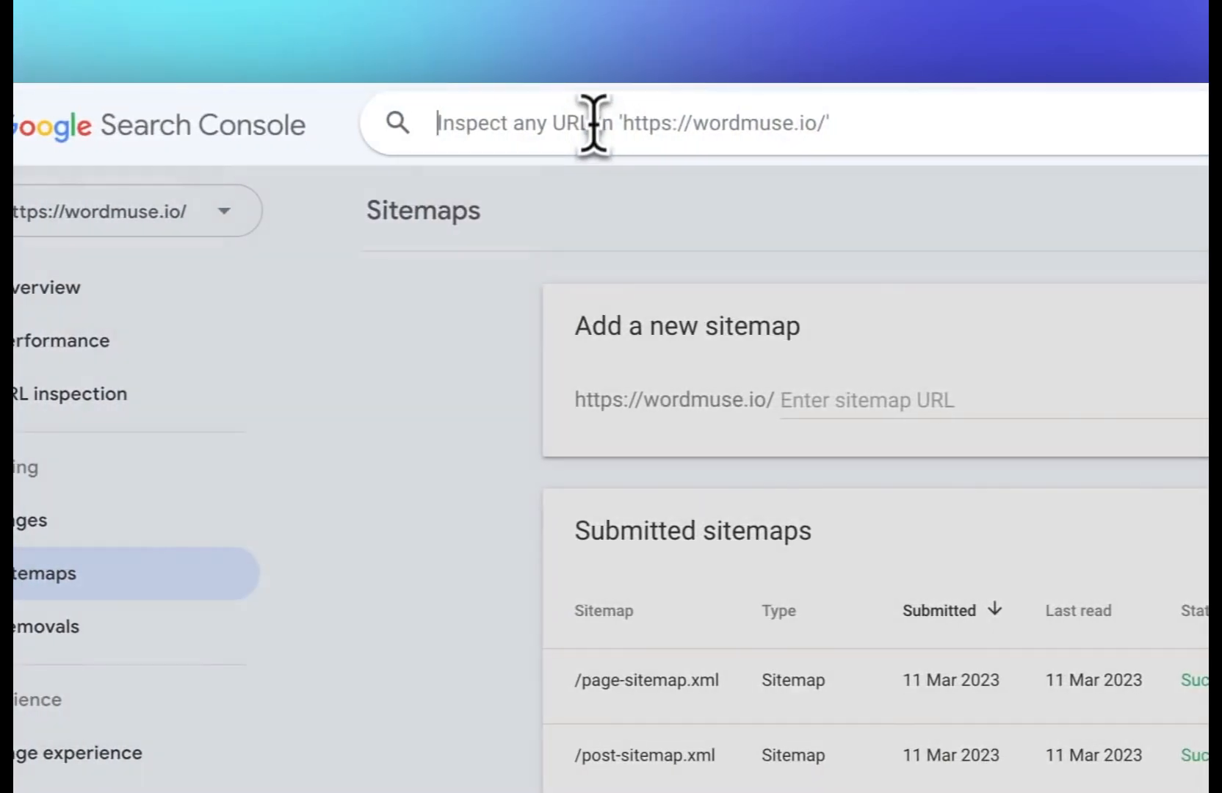
type("https://wordmuse.io/")
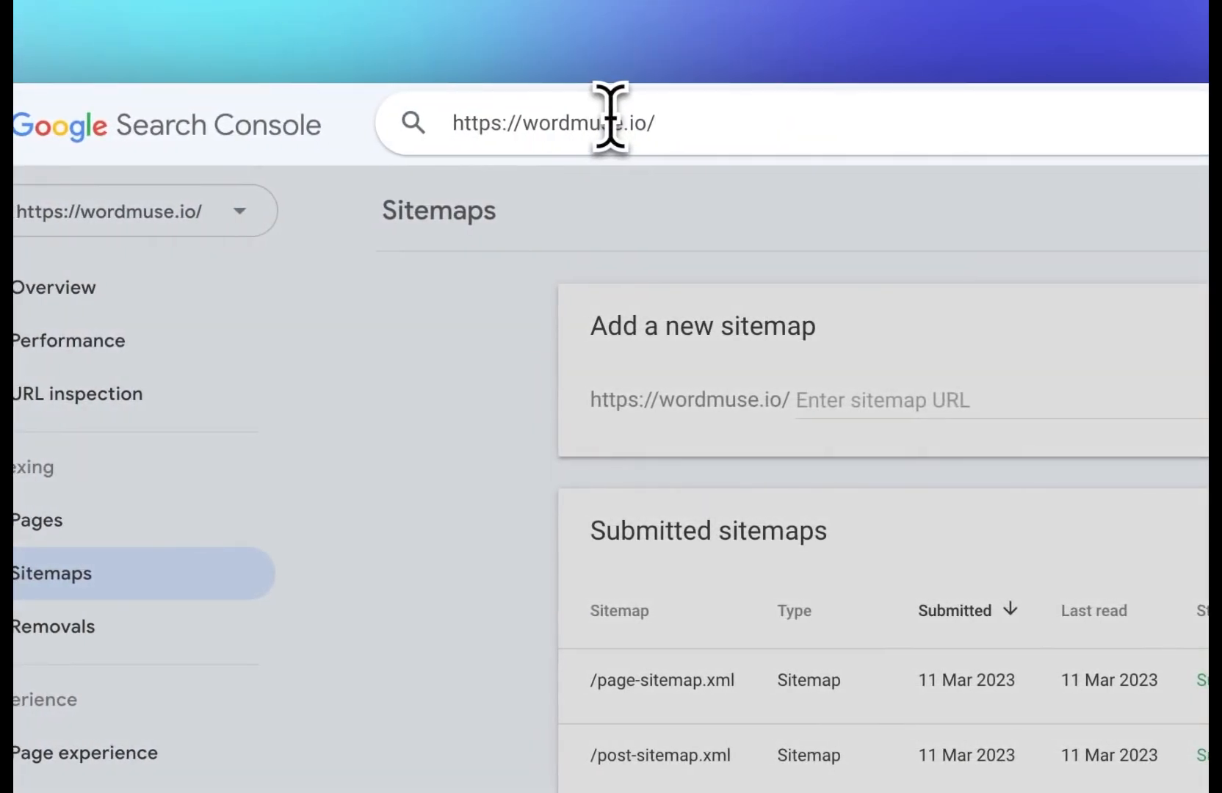
key("Return")
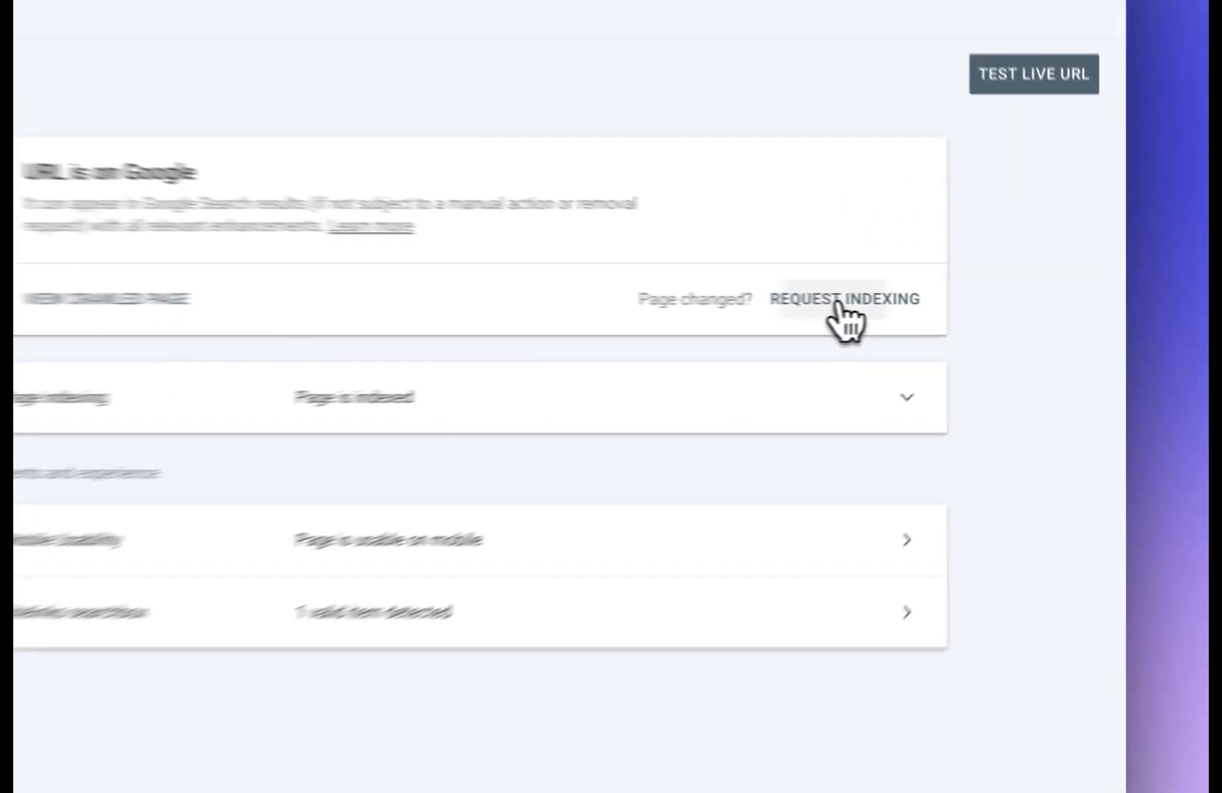
left_click(1000, 332)
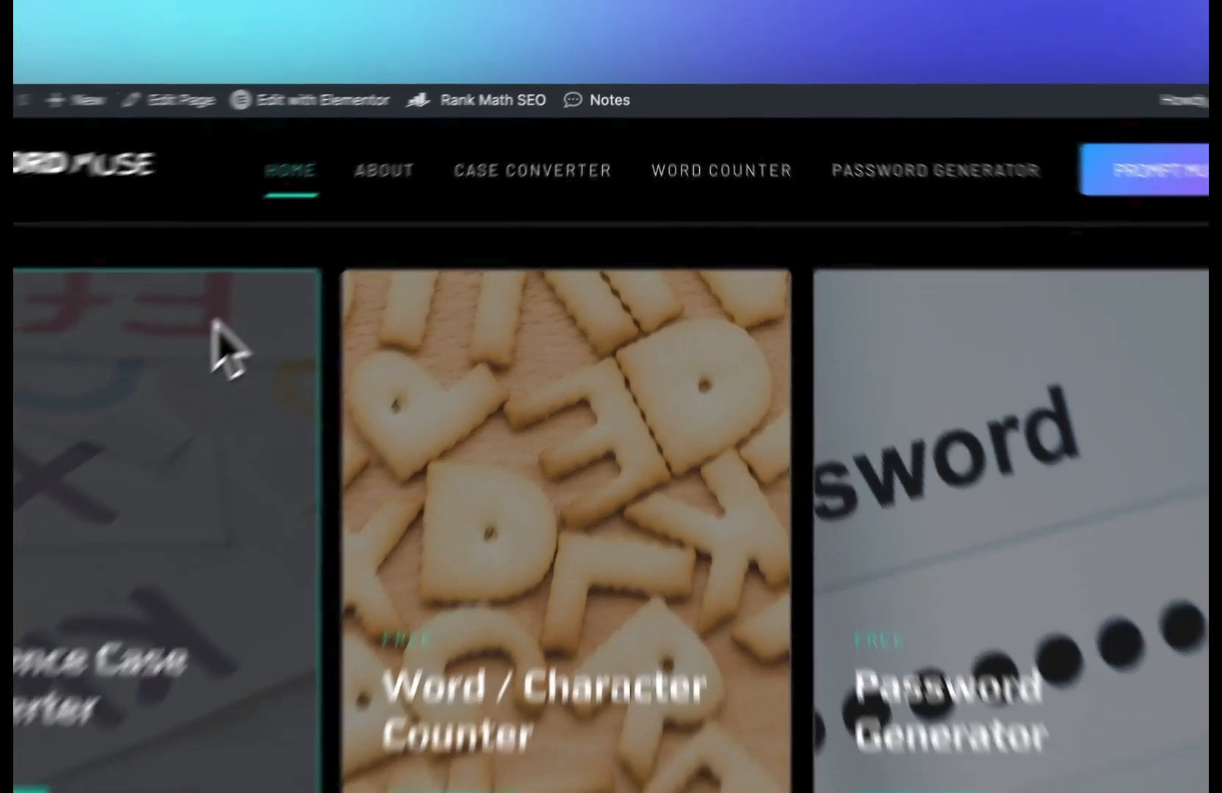
Step: Browse the home page and Word Counter page to check the AppSumo banners
scroll(205, 245, "down", 13)
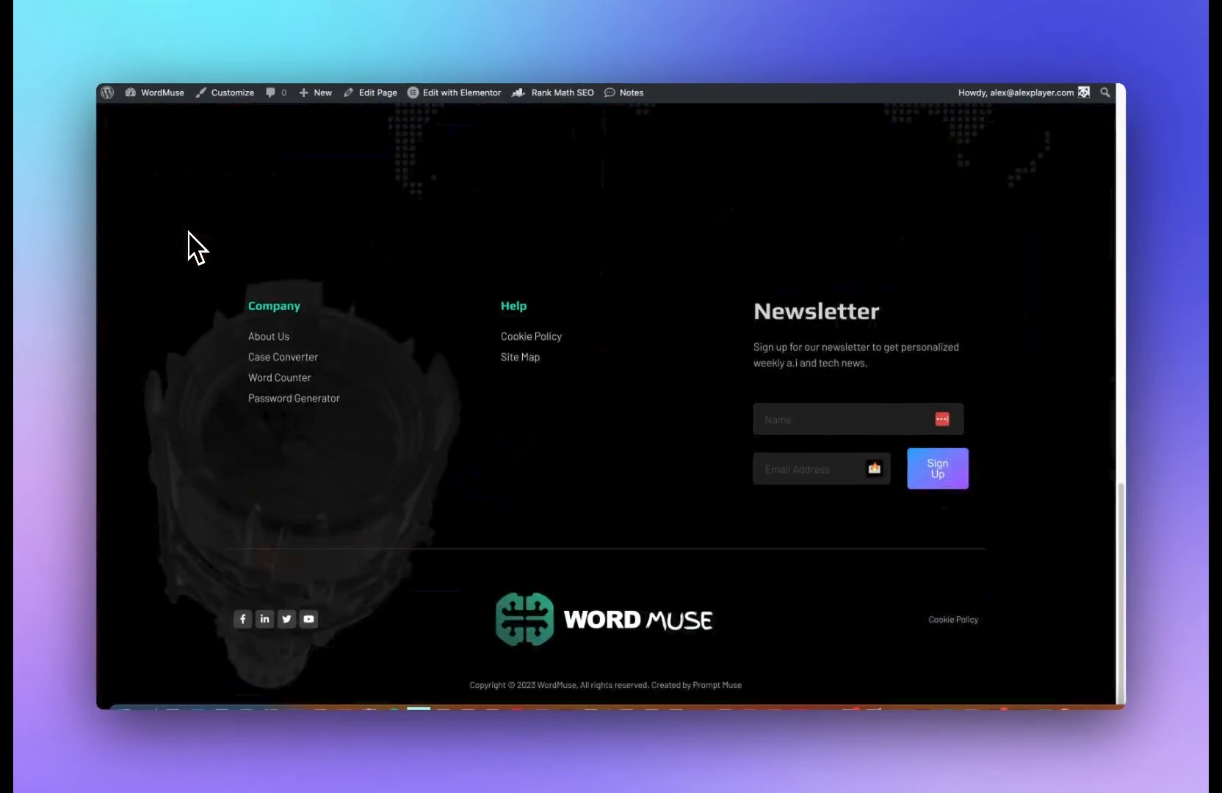
scroll(193, 239, "up", 11)
scroll(206, 265, "up", 3)
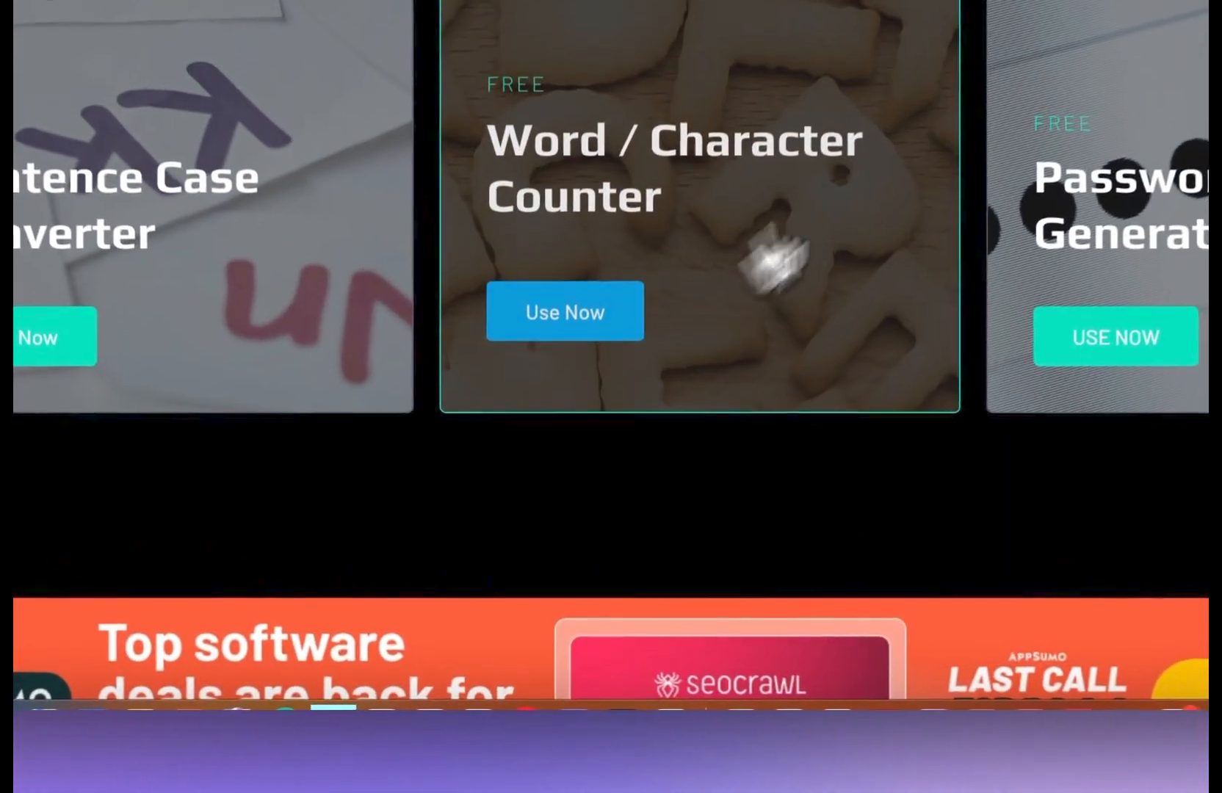
left_click(773, 257)
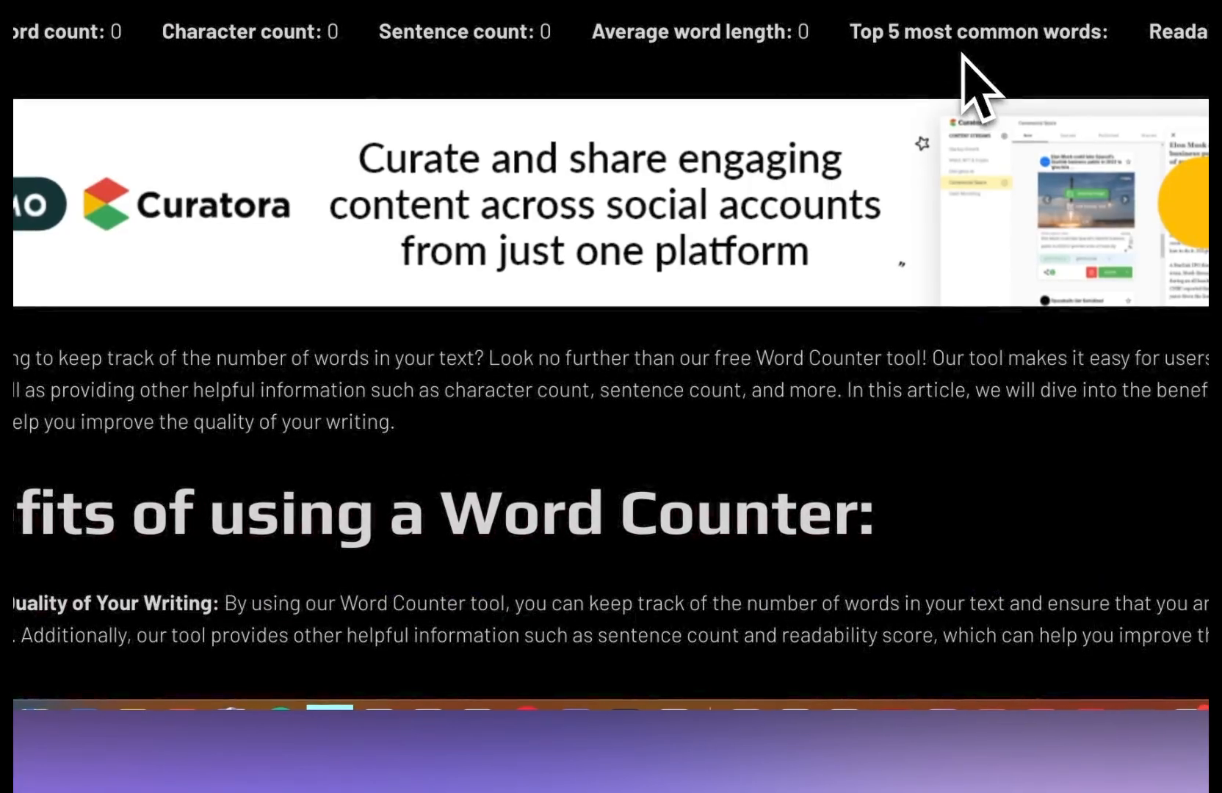
scroll(633, 213, "down", 12)
scroll(619, 313, "up", 12)
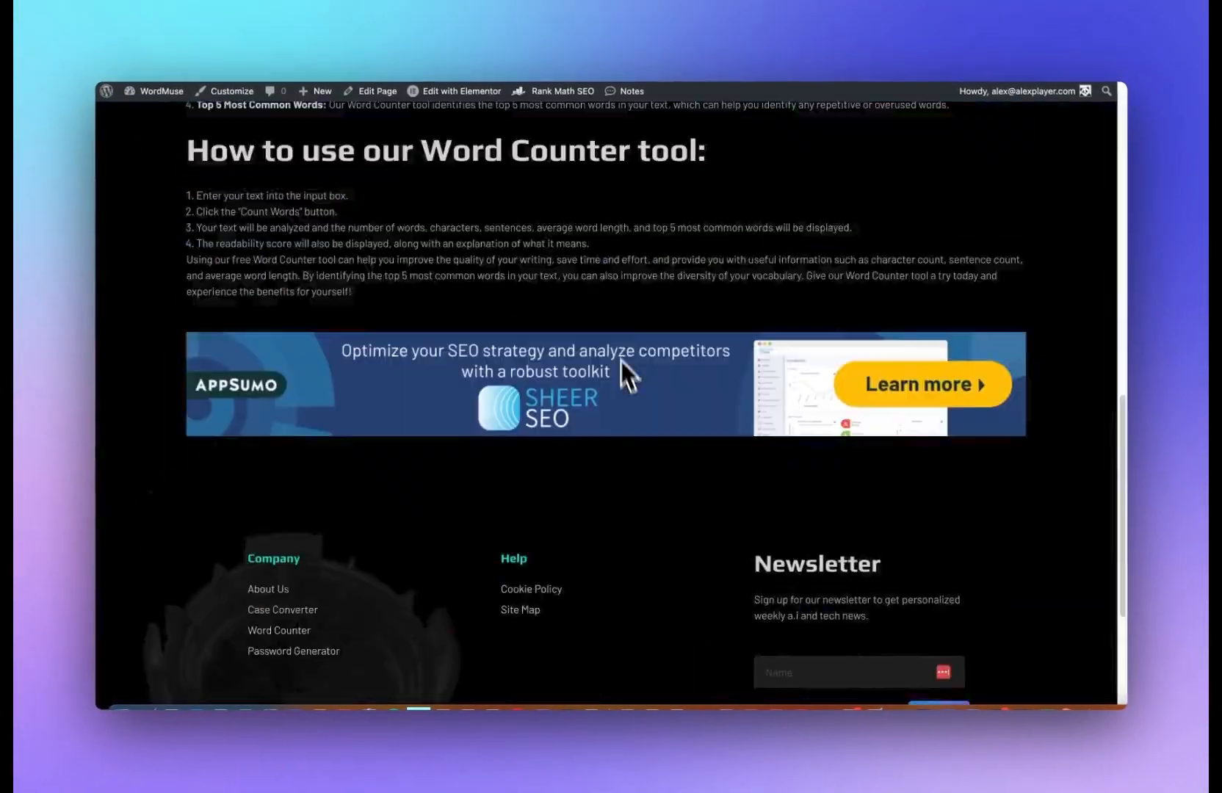